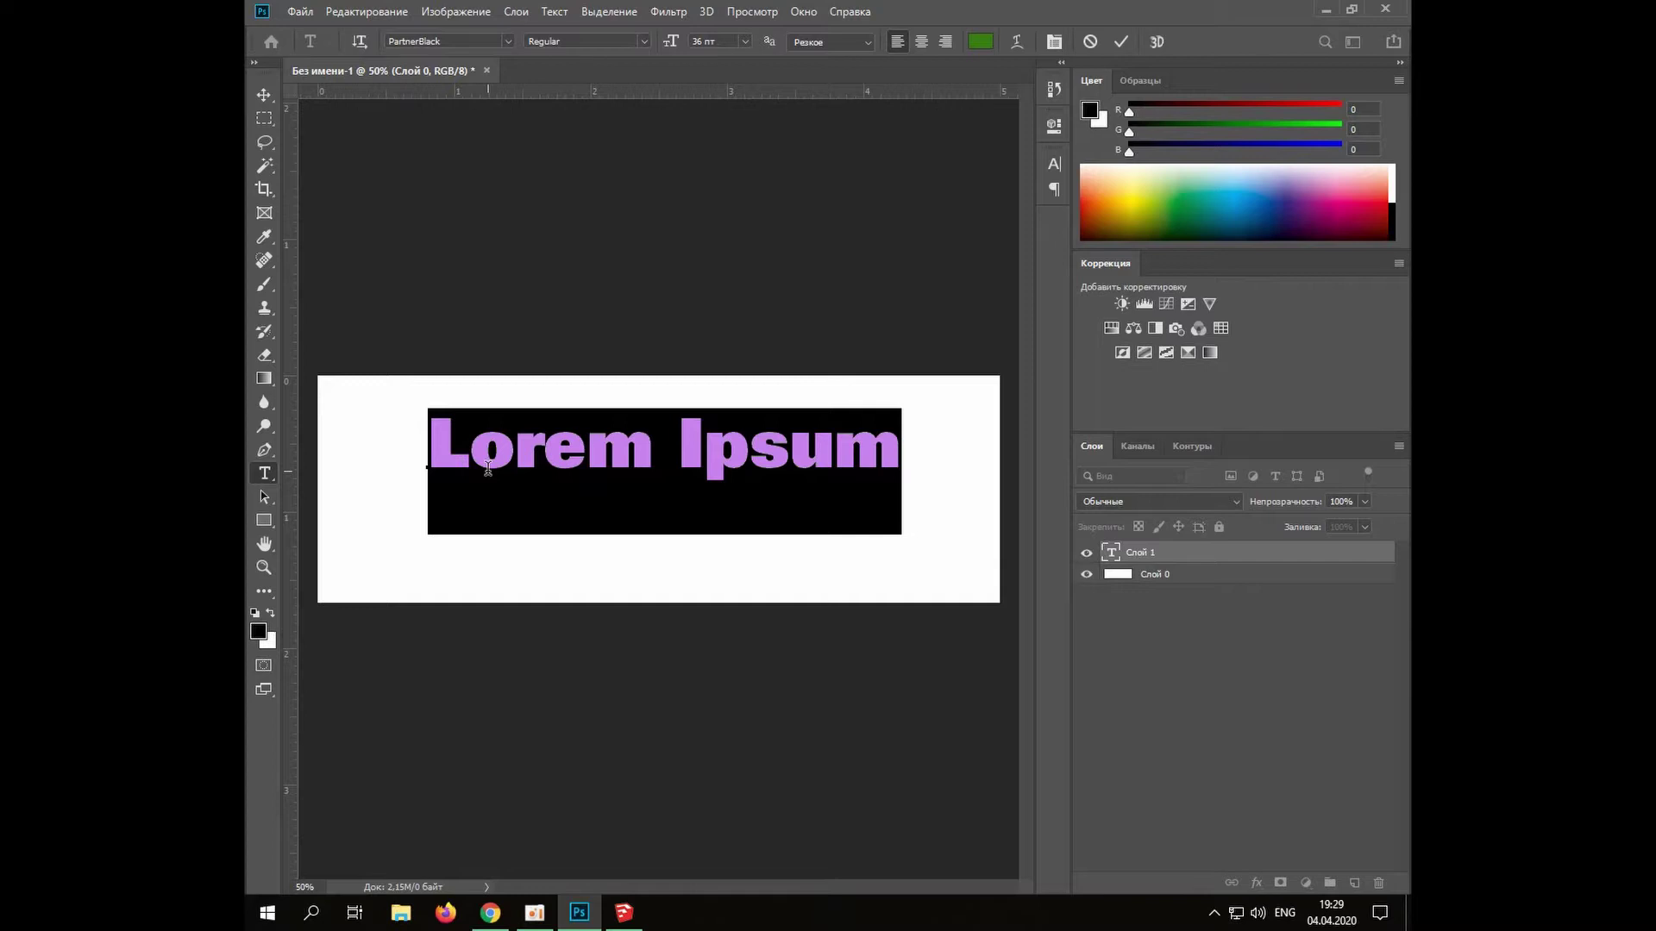
Enter "UYDA QOLING" as the text of the new green type layer
type("uy")
key("BackSpace")
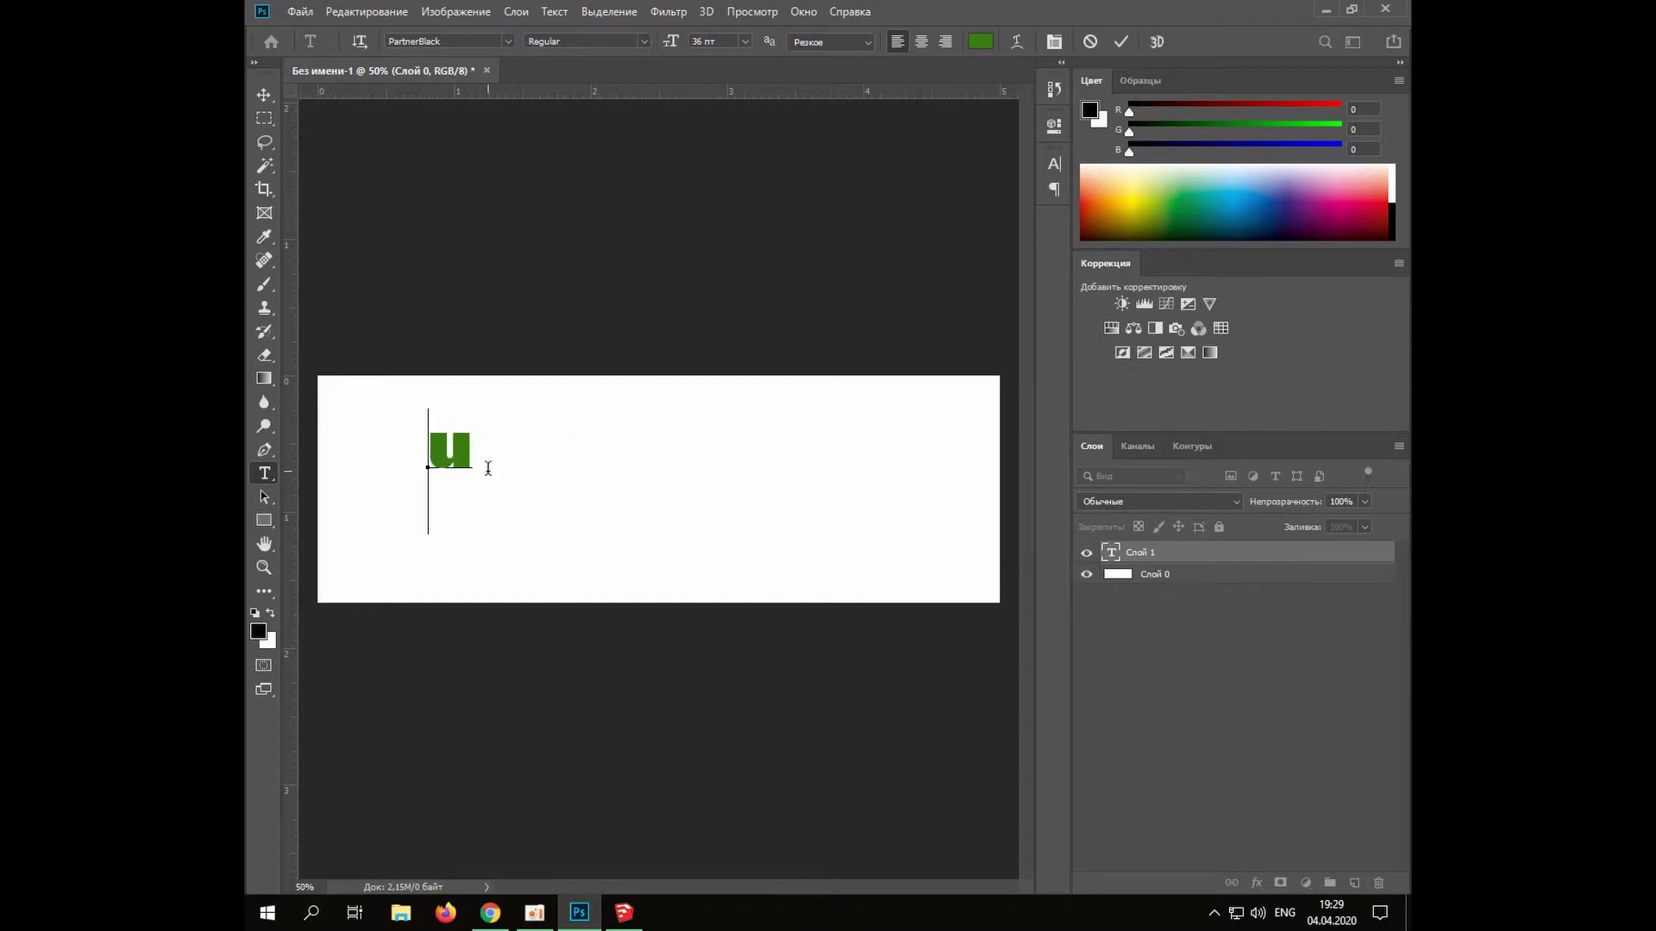
type("uy")
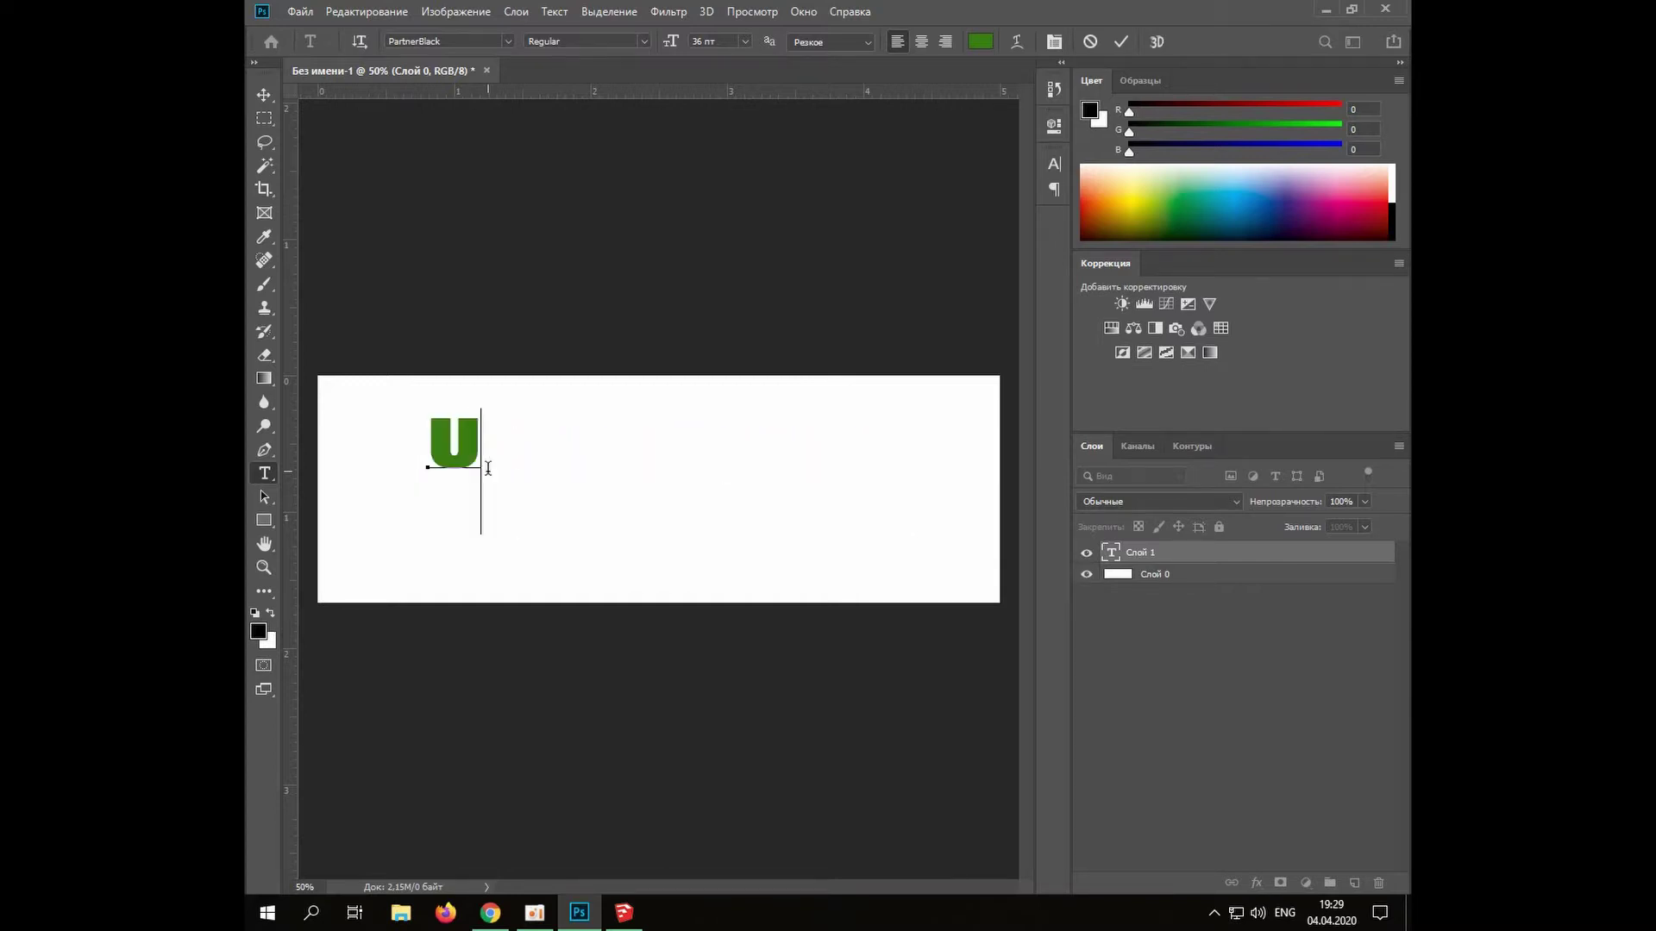
type("da")
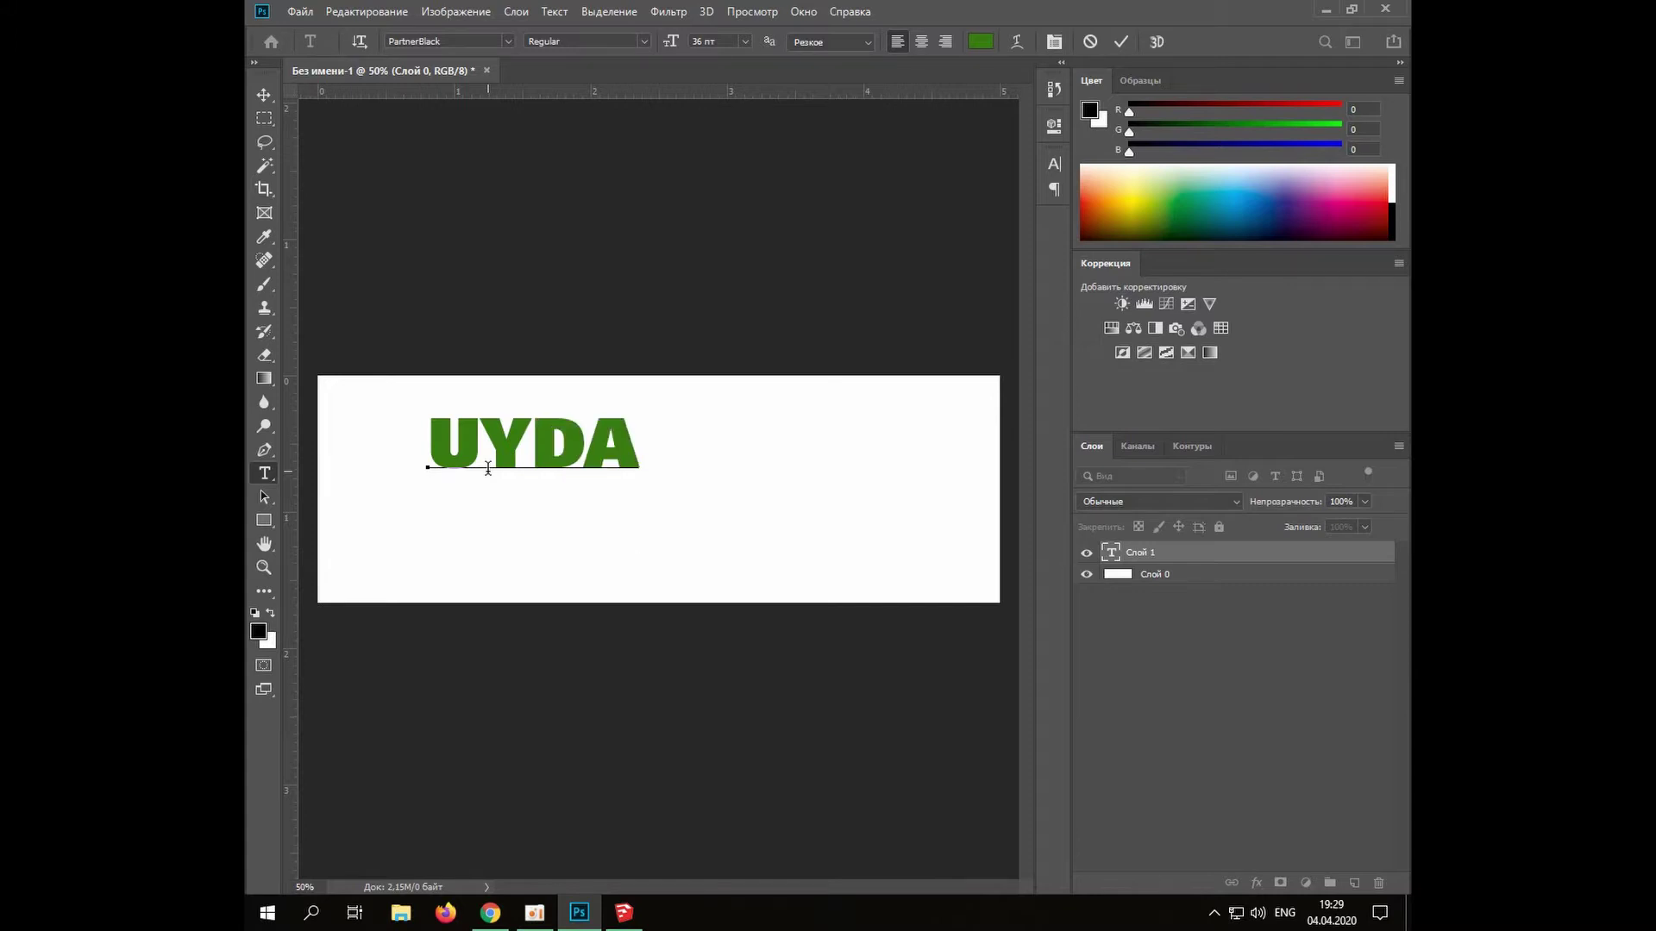
type(" qoli")
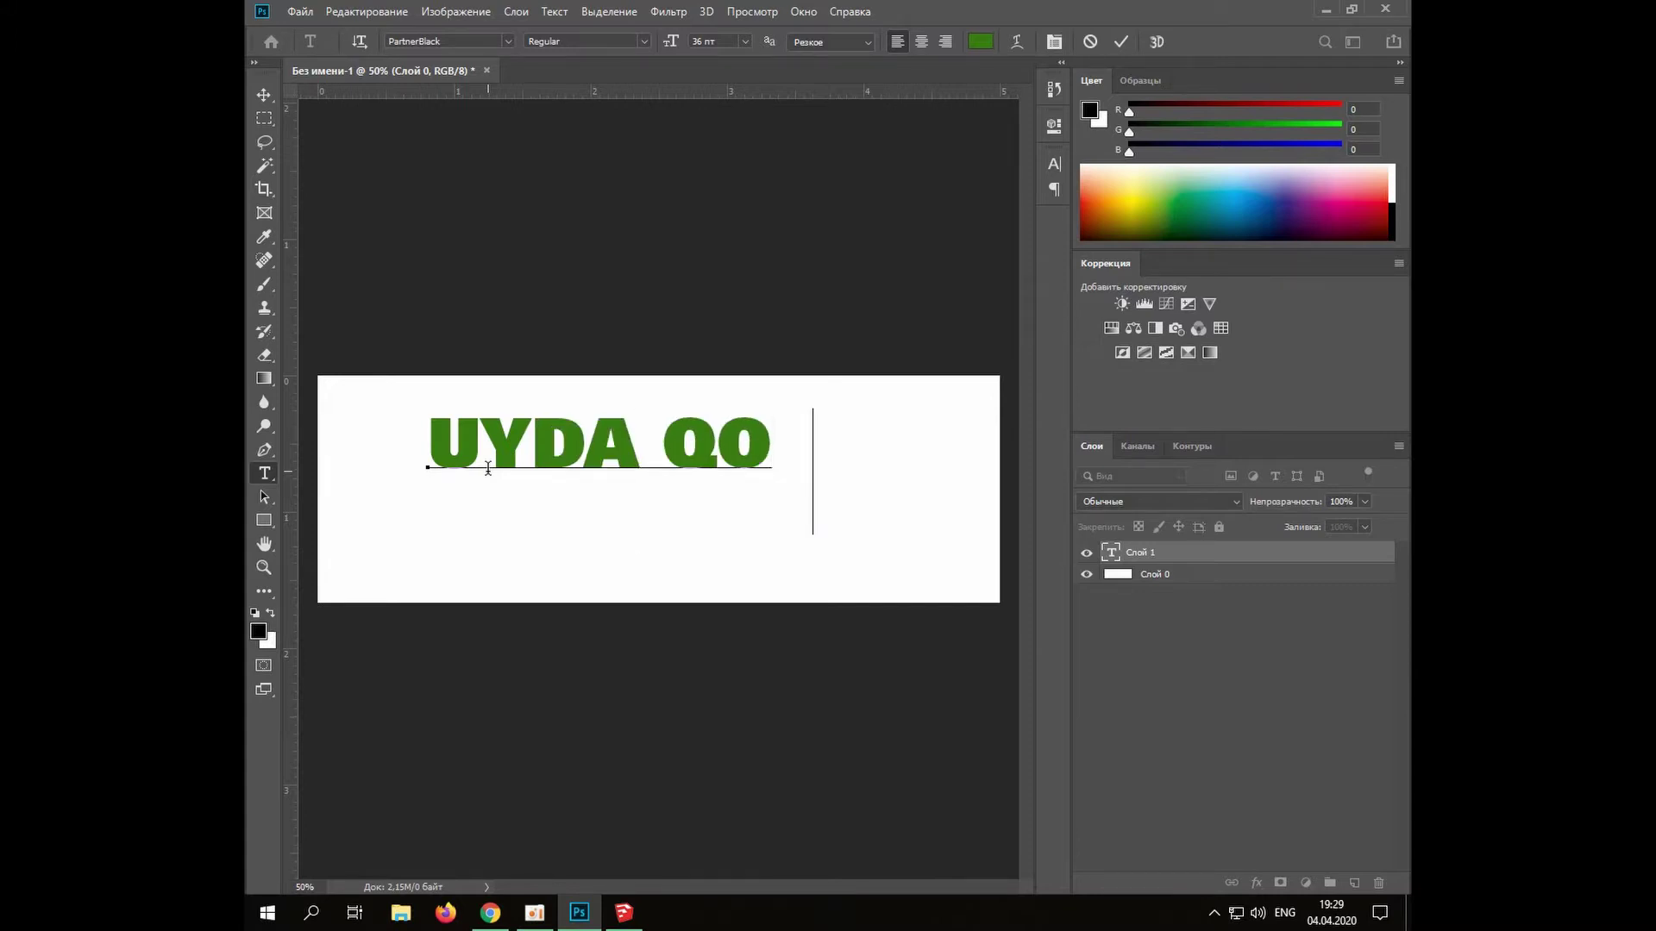
type("ng")
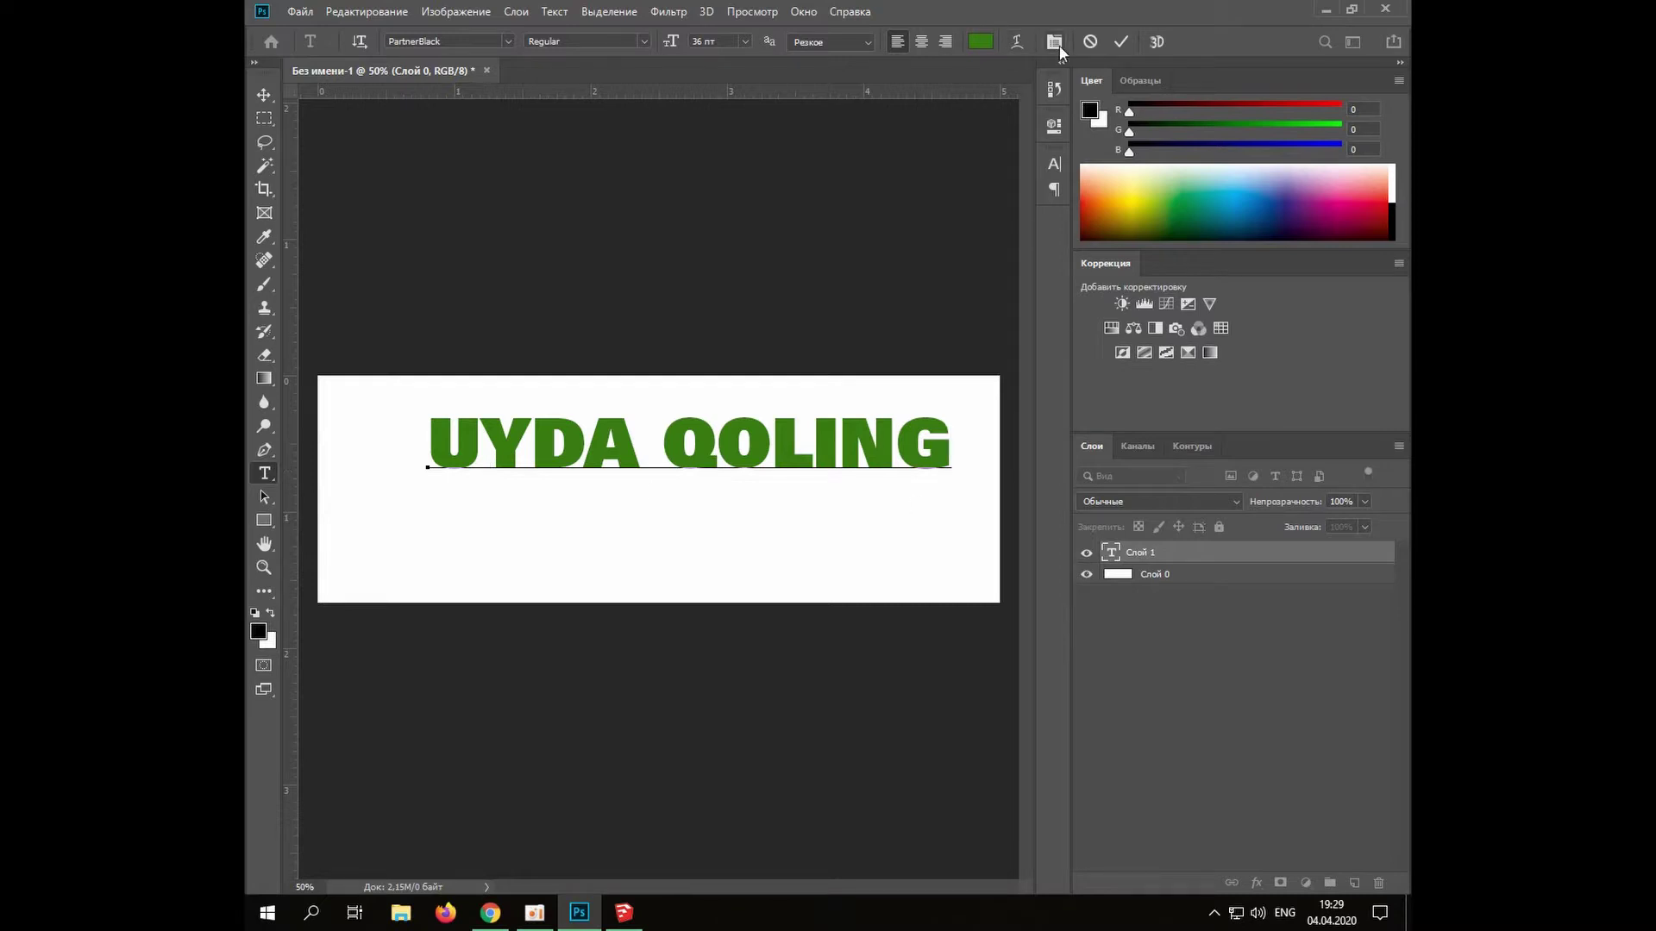
Move the UYDA QOLING text lower on the white canvas and stretch it to about 118% width and 149% height
left_click(258, 97)
left_click_drag(756, 450, 742, 493)
key("ctrl+t")
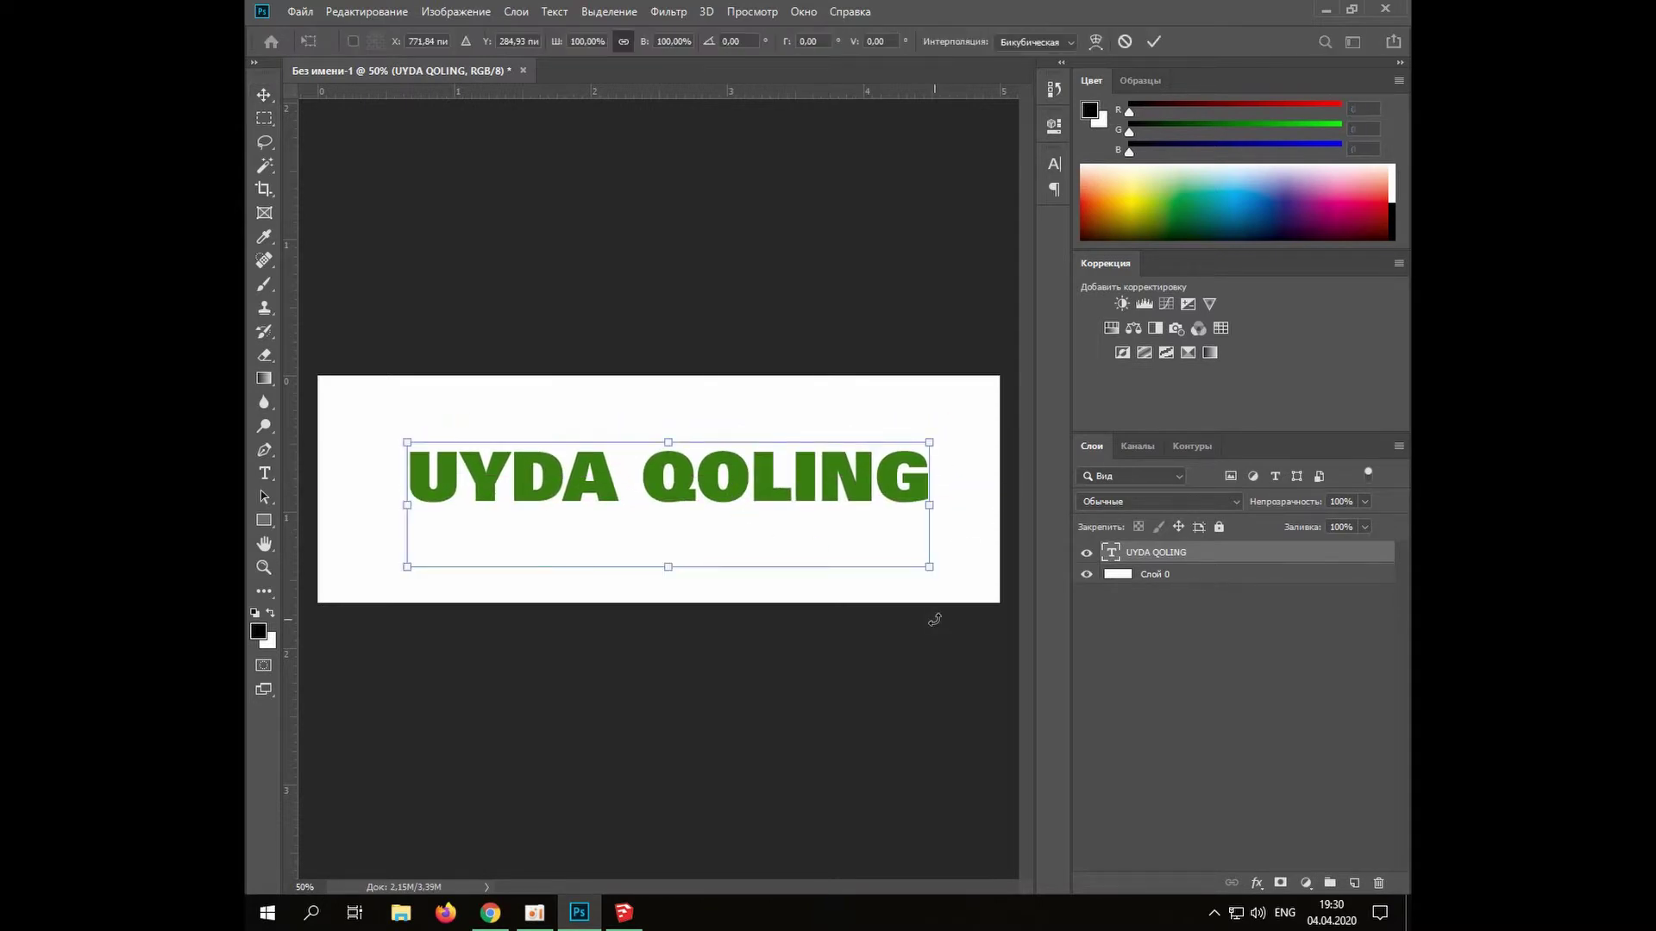
left_click_drag(662, 565, 667, 617)
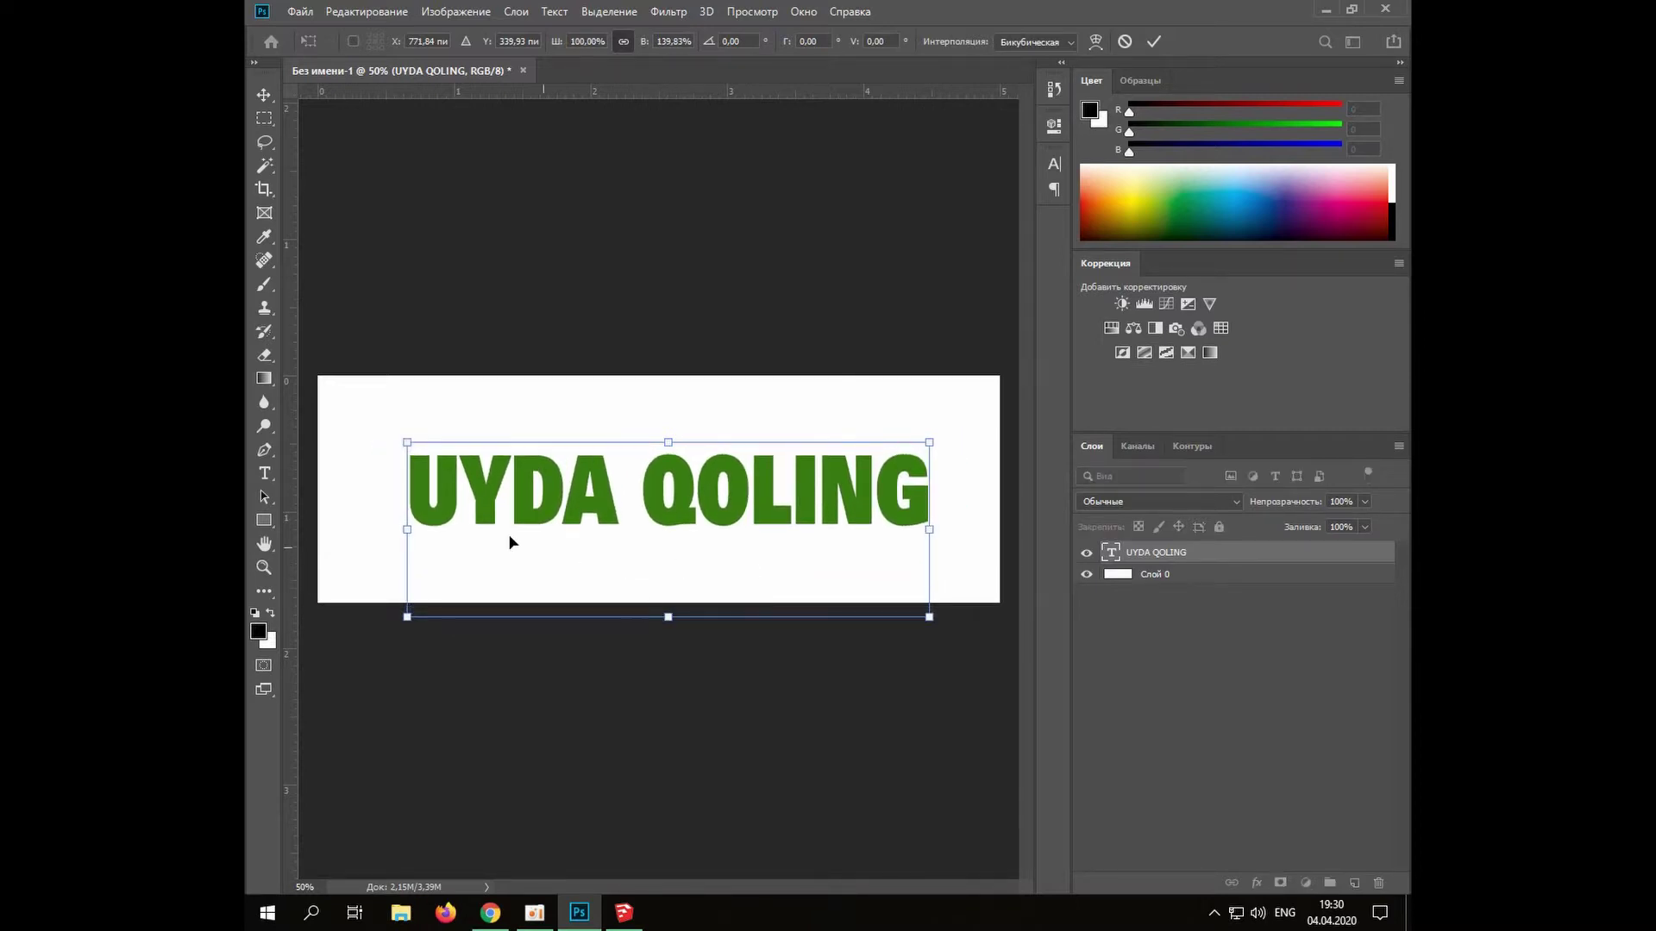
left_click_drag(407, 532, 347, 531)
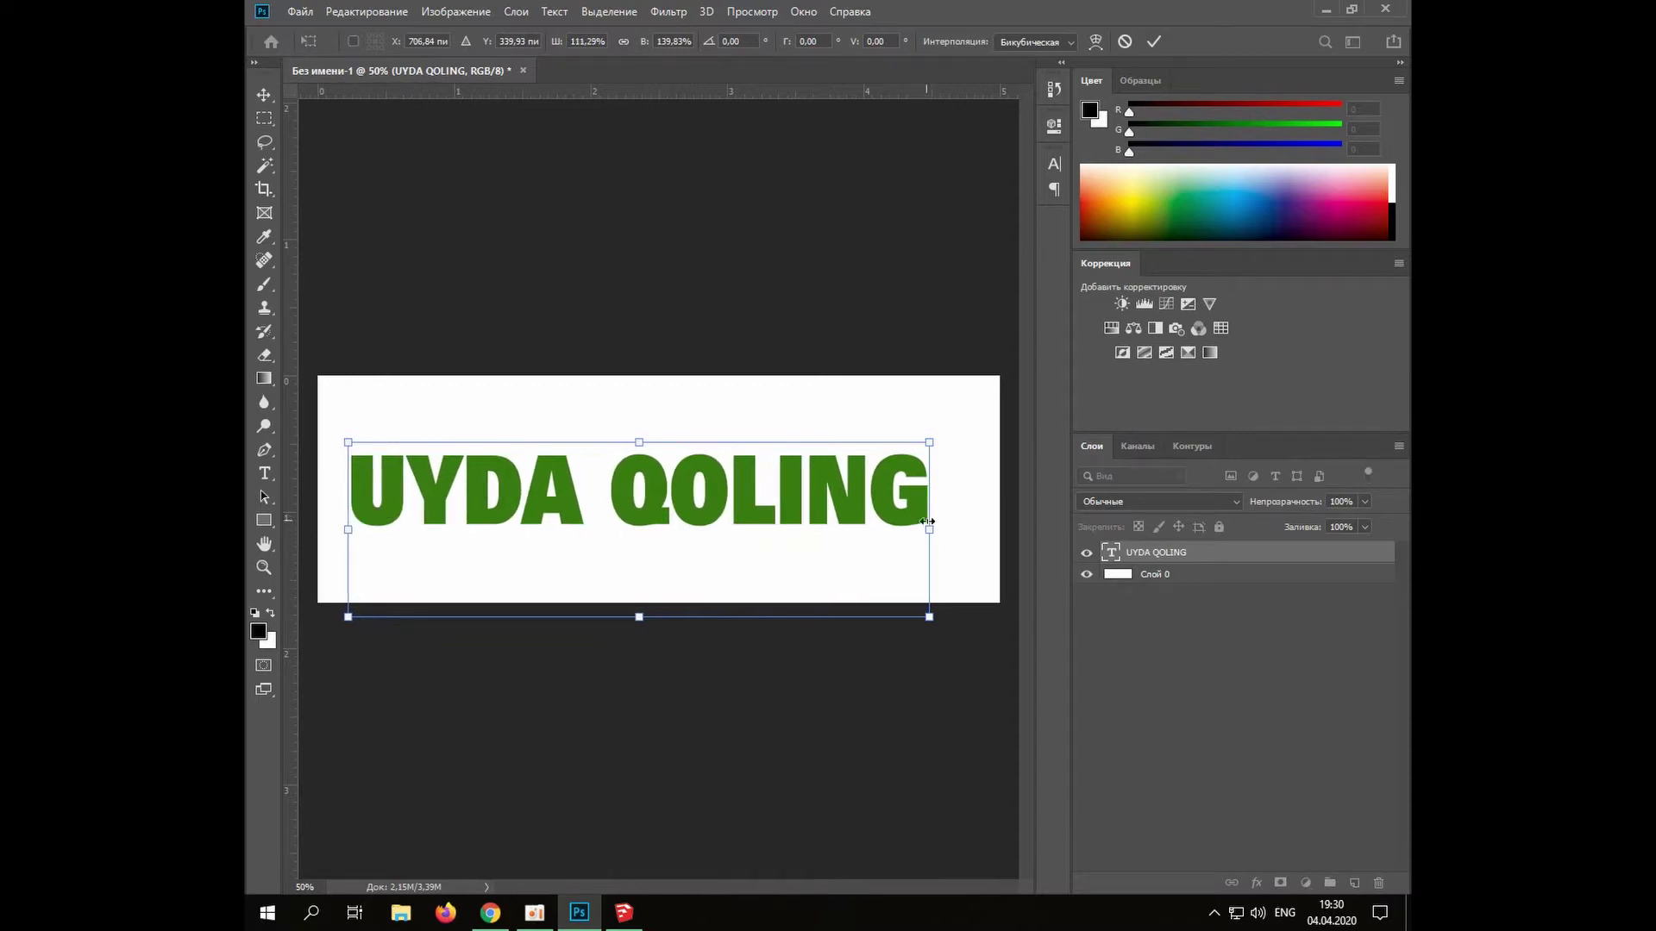
left_click_drag(925, 529, 963, 529)
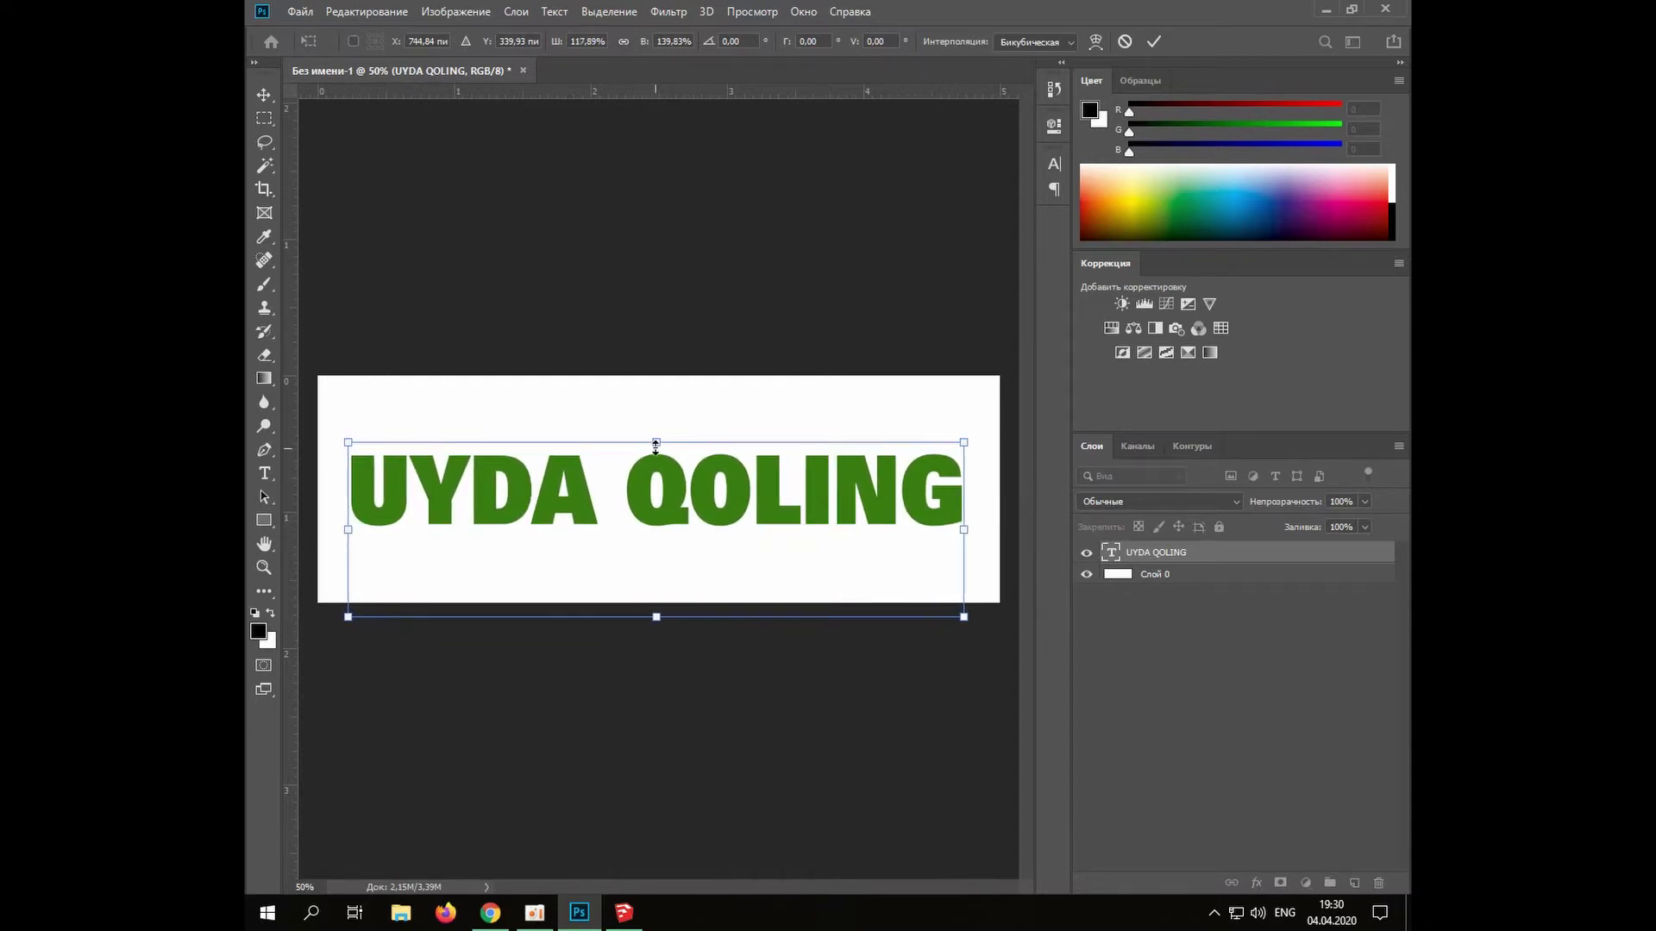
left_click_drag(656, 446, 656, 430)
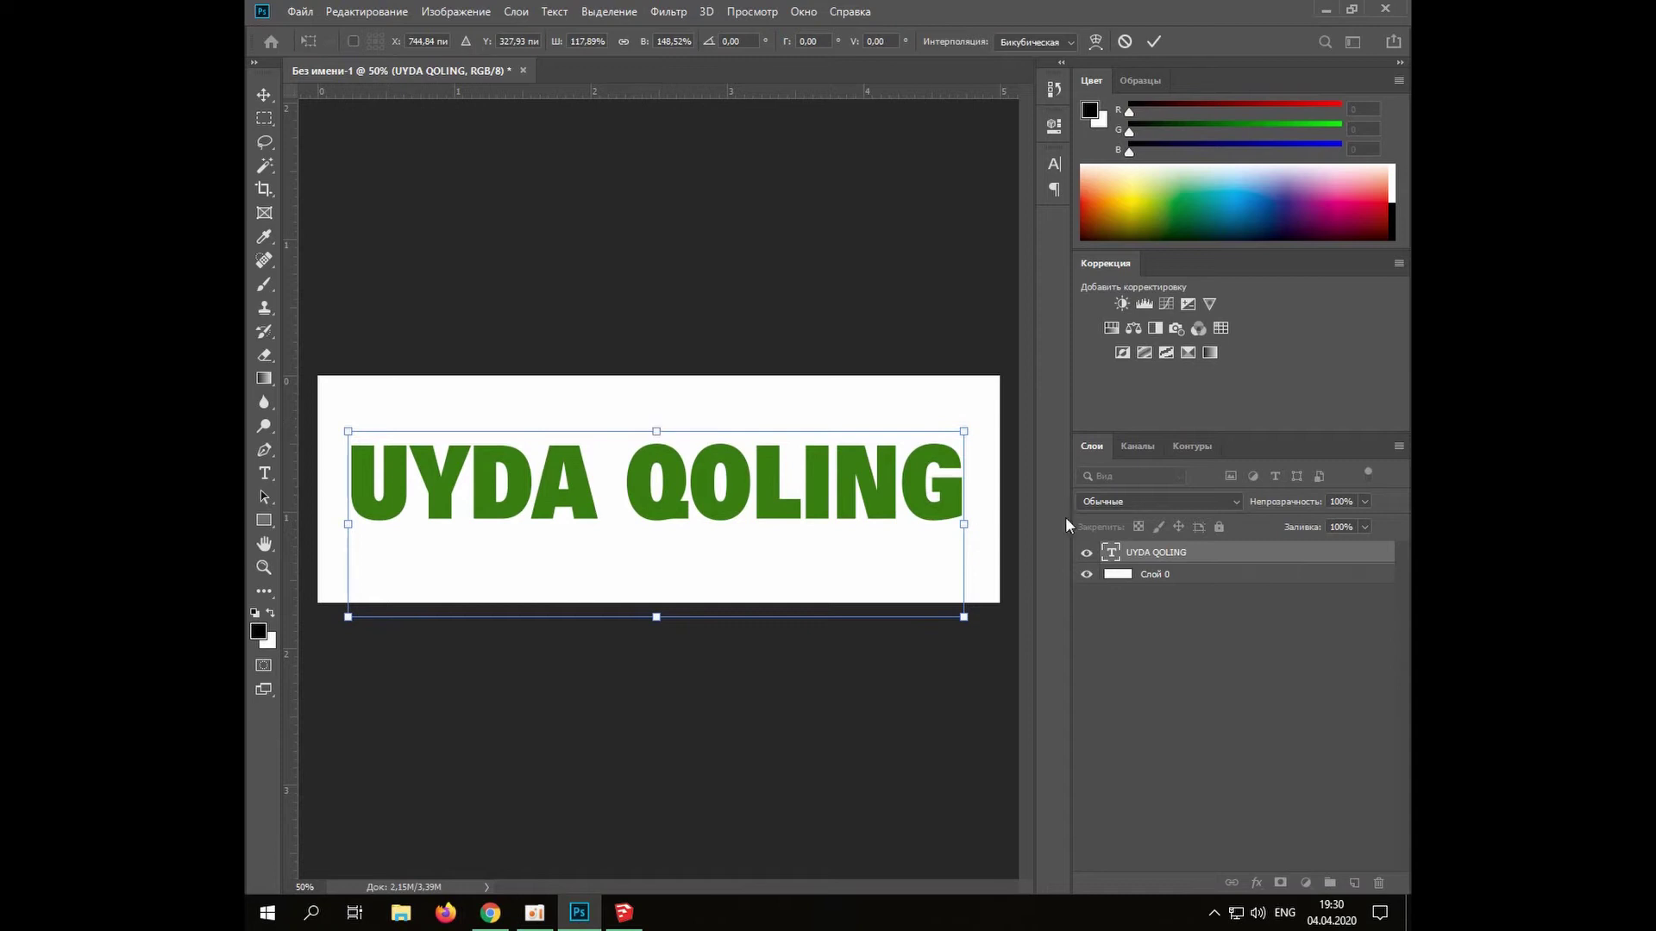
left_click(1153, 42)
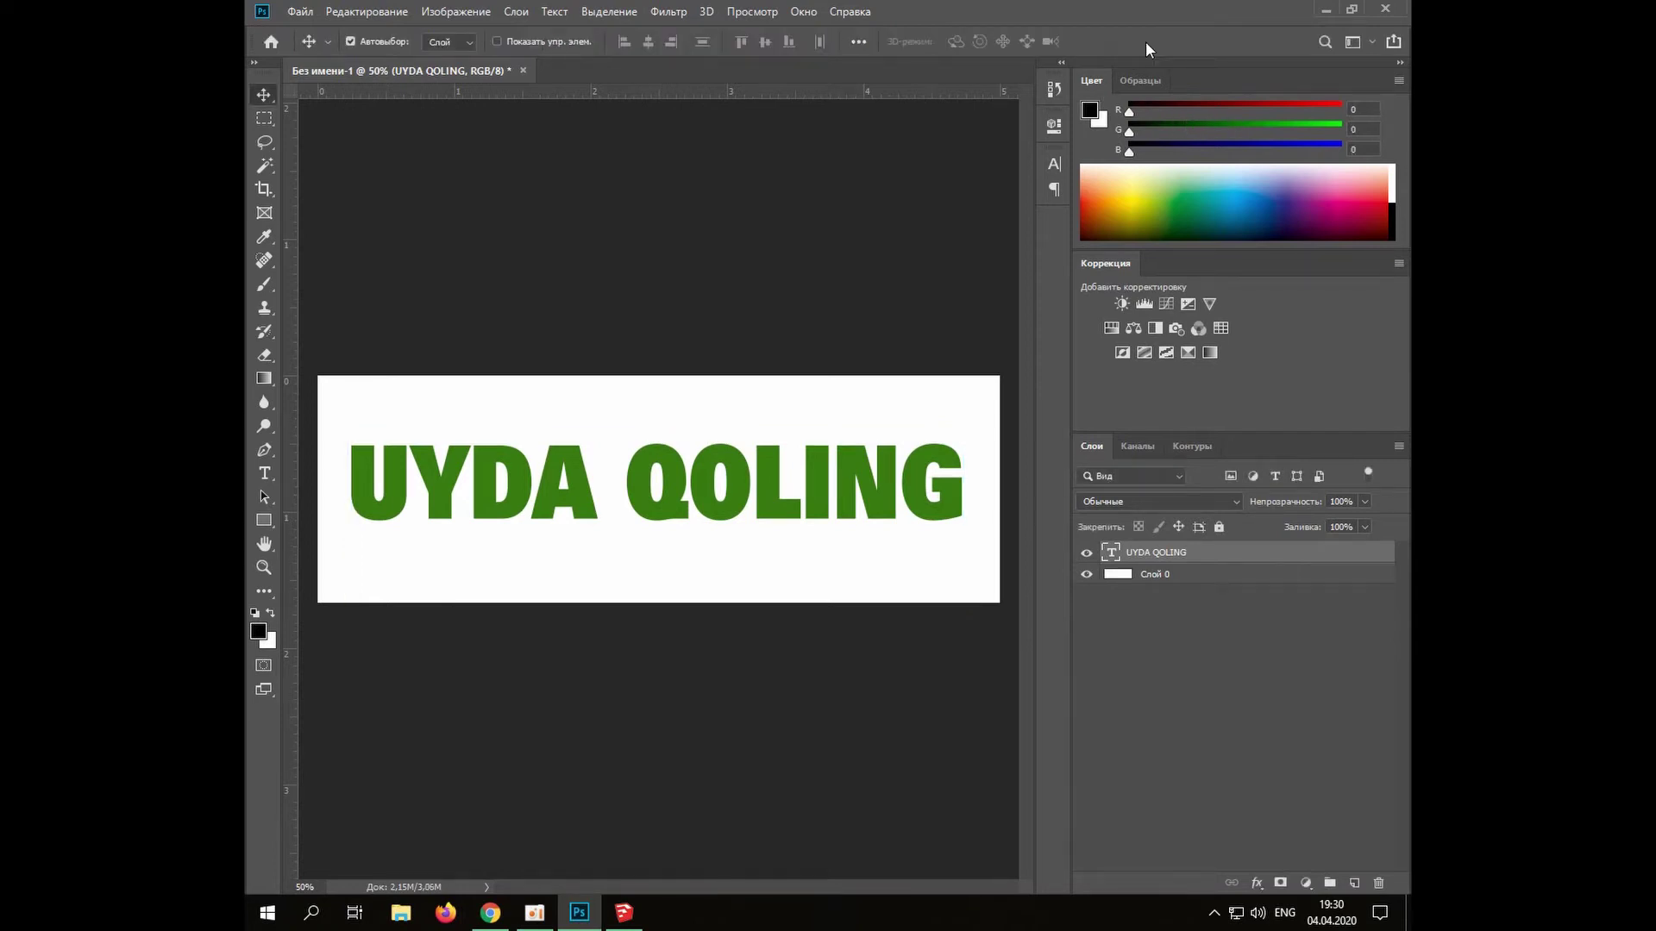
Switch to SketchUp, place Без имени-1.jpg from the KOMPONENTLAR KUTUBXONASI folder on the ground and stretch it along the green axis
left_click(303, 12)
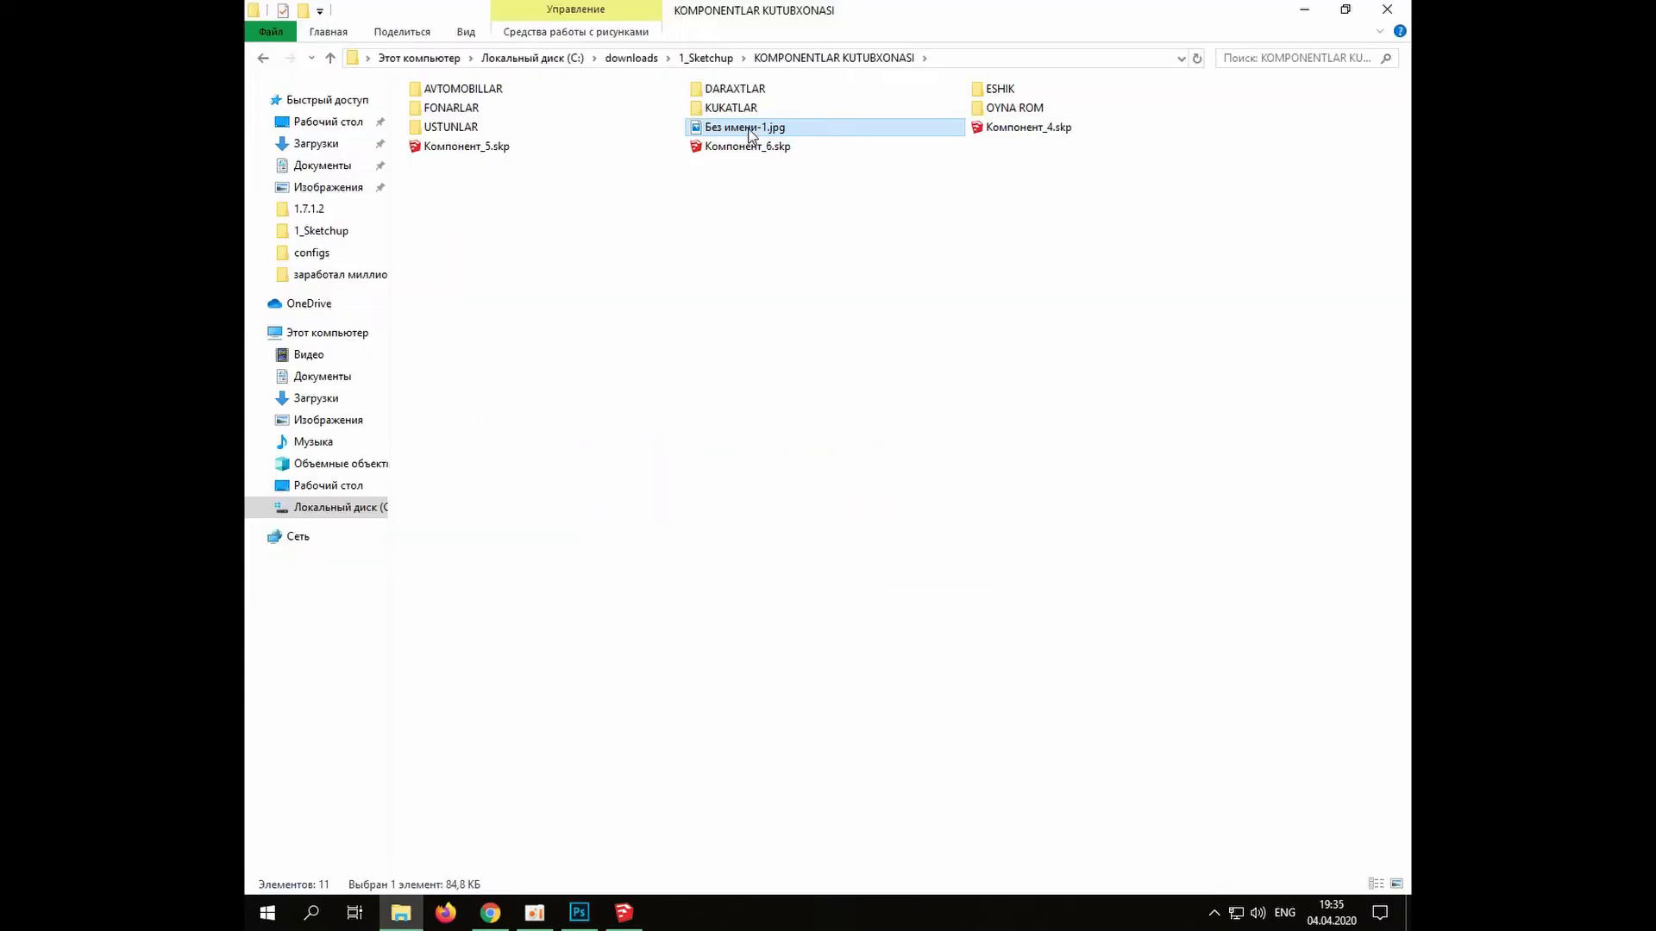
mouse_move(755, 131)
left_mouse_down()
mouse_move(702, 764)
mouse_move(620, 919)
mouse_move(803, 509)
left_mouse_up()
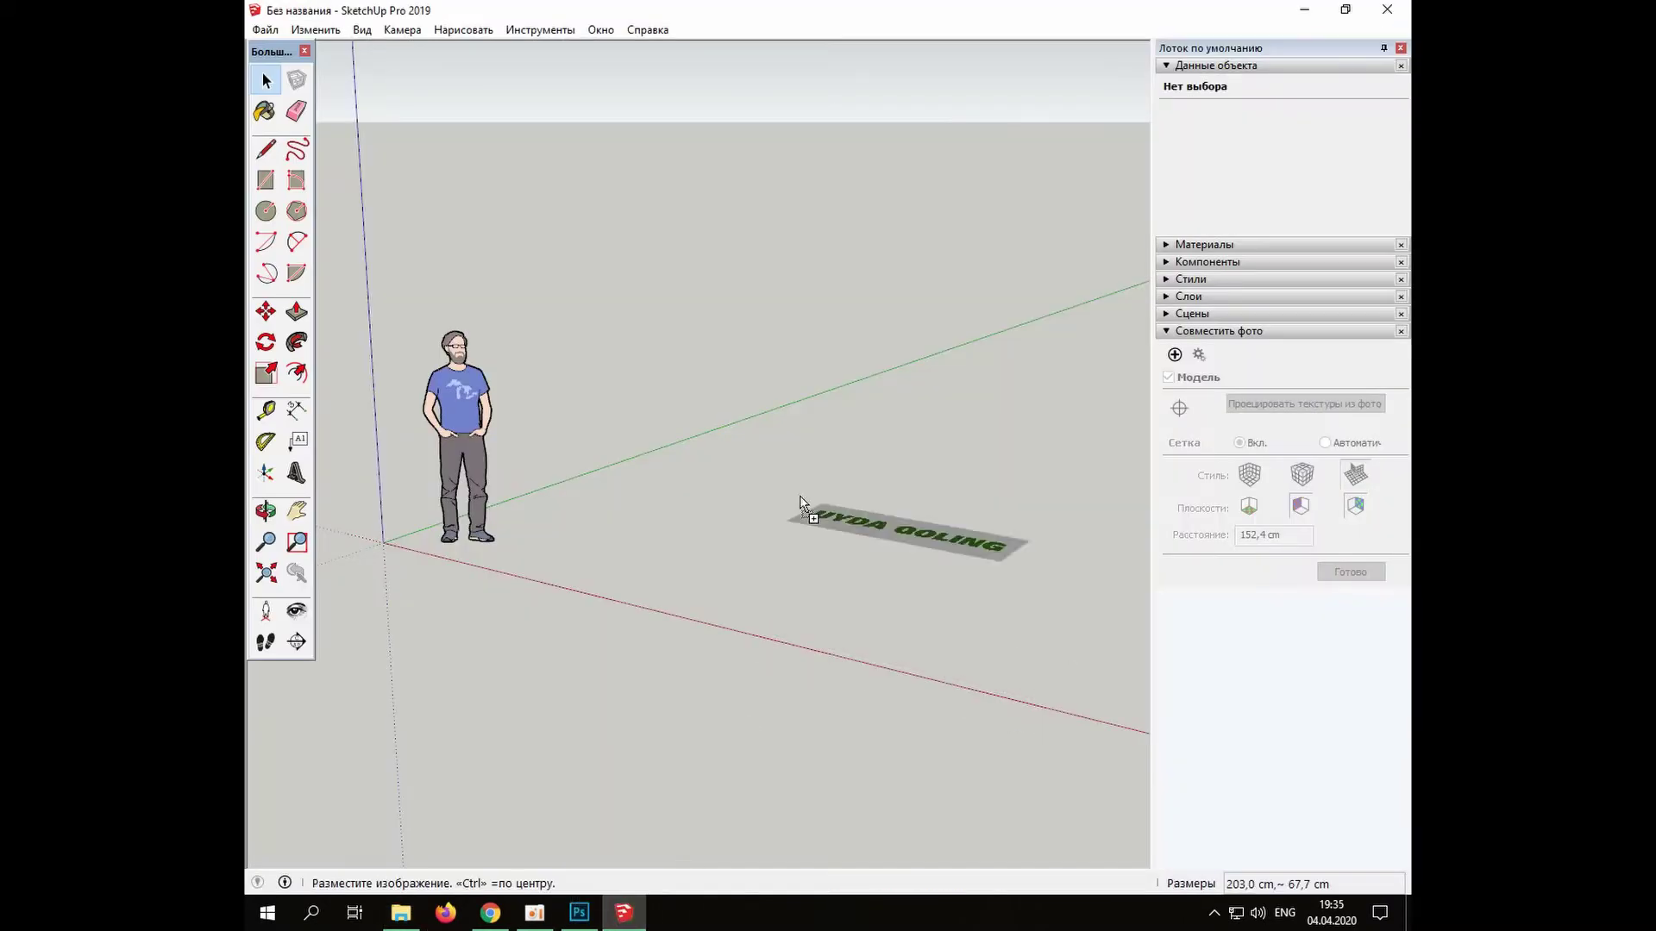
left_click(798, 533)
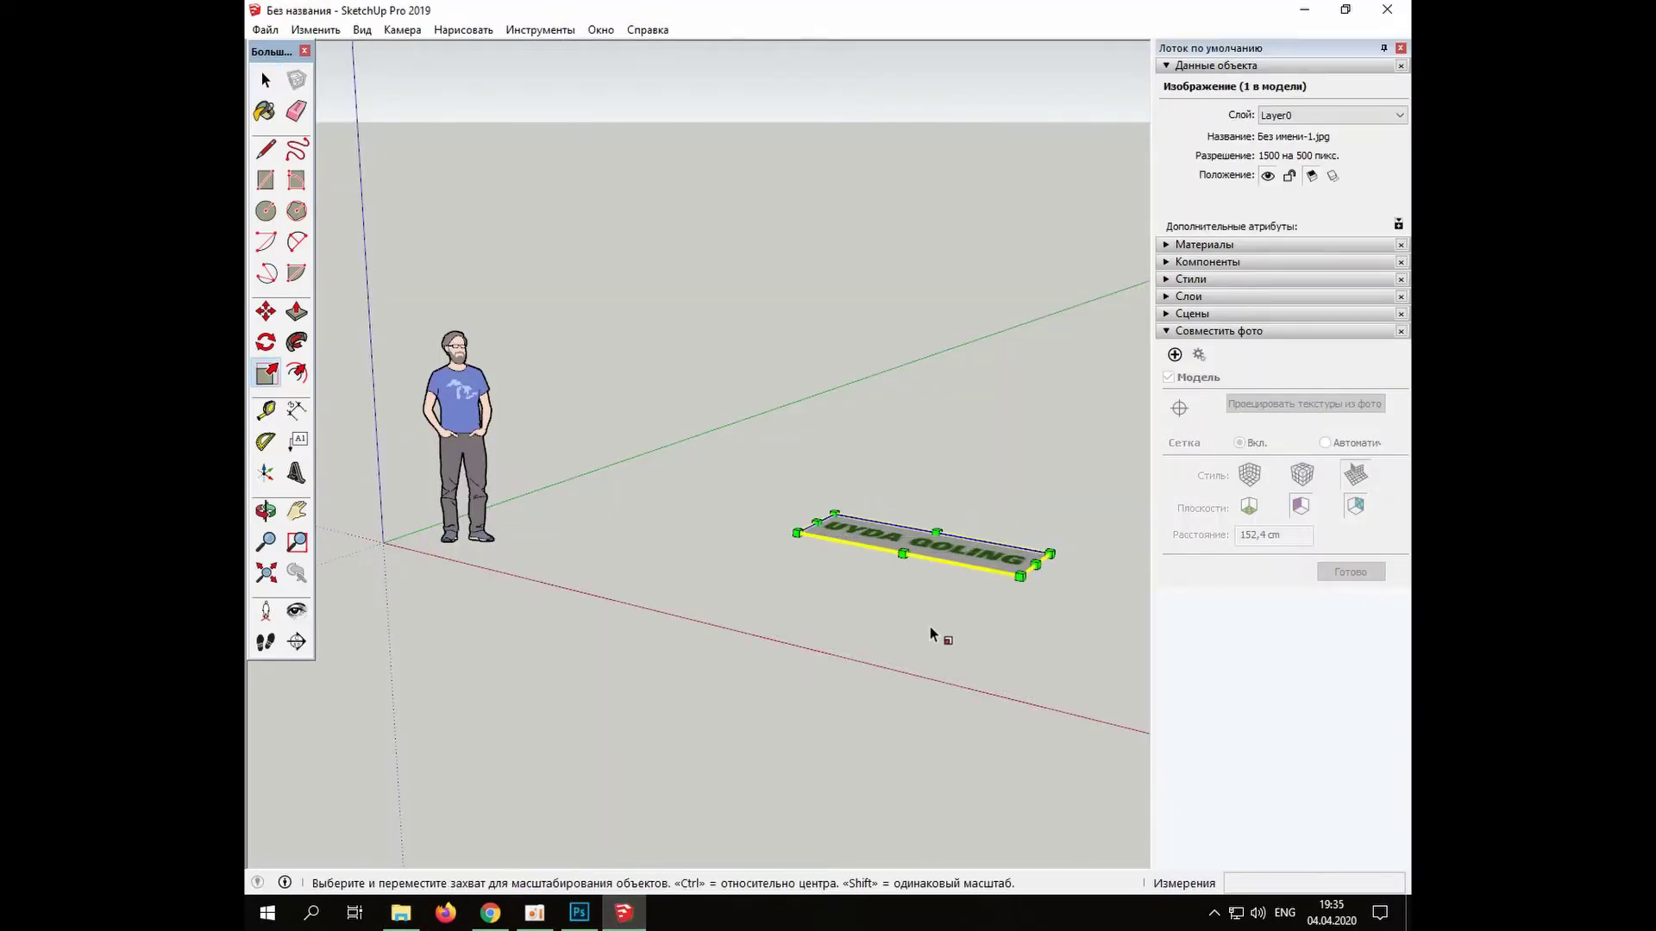
left_click_drag(903, 553, 842, 617)
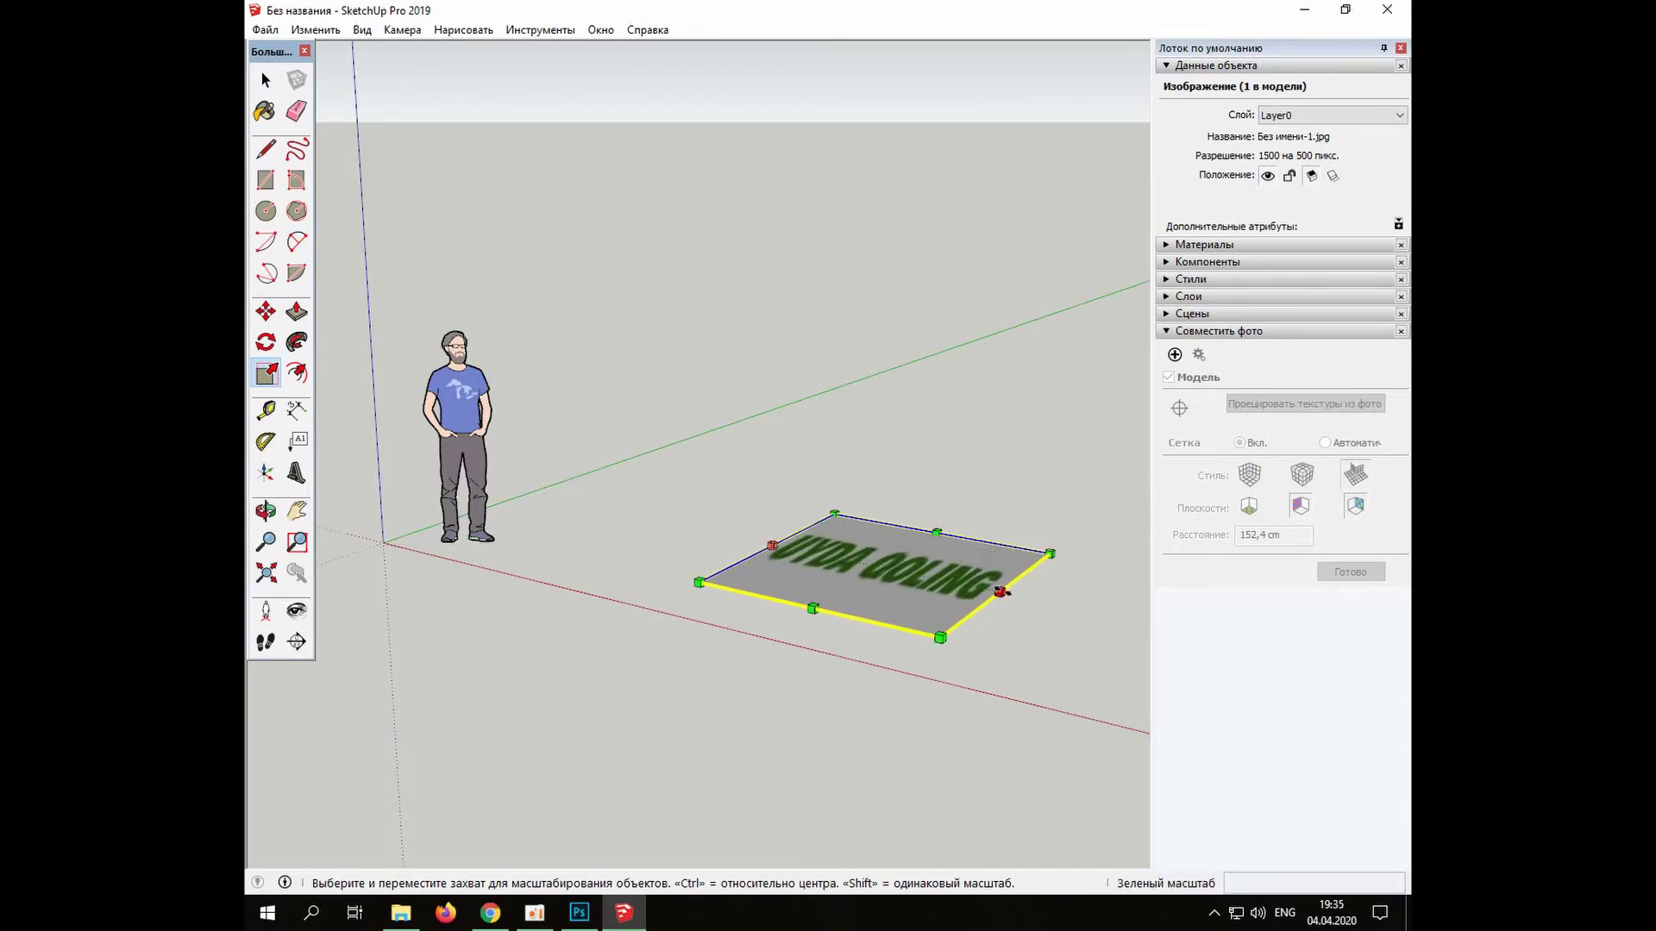
Rotate the flat text panel 90 degrees about its edge so it stands upright
scroll(1138, 626, "up", 5)
middle_click_drag(917, 649, 879, 611)
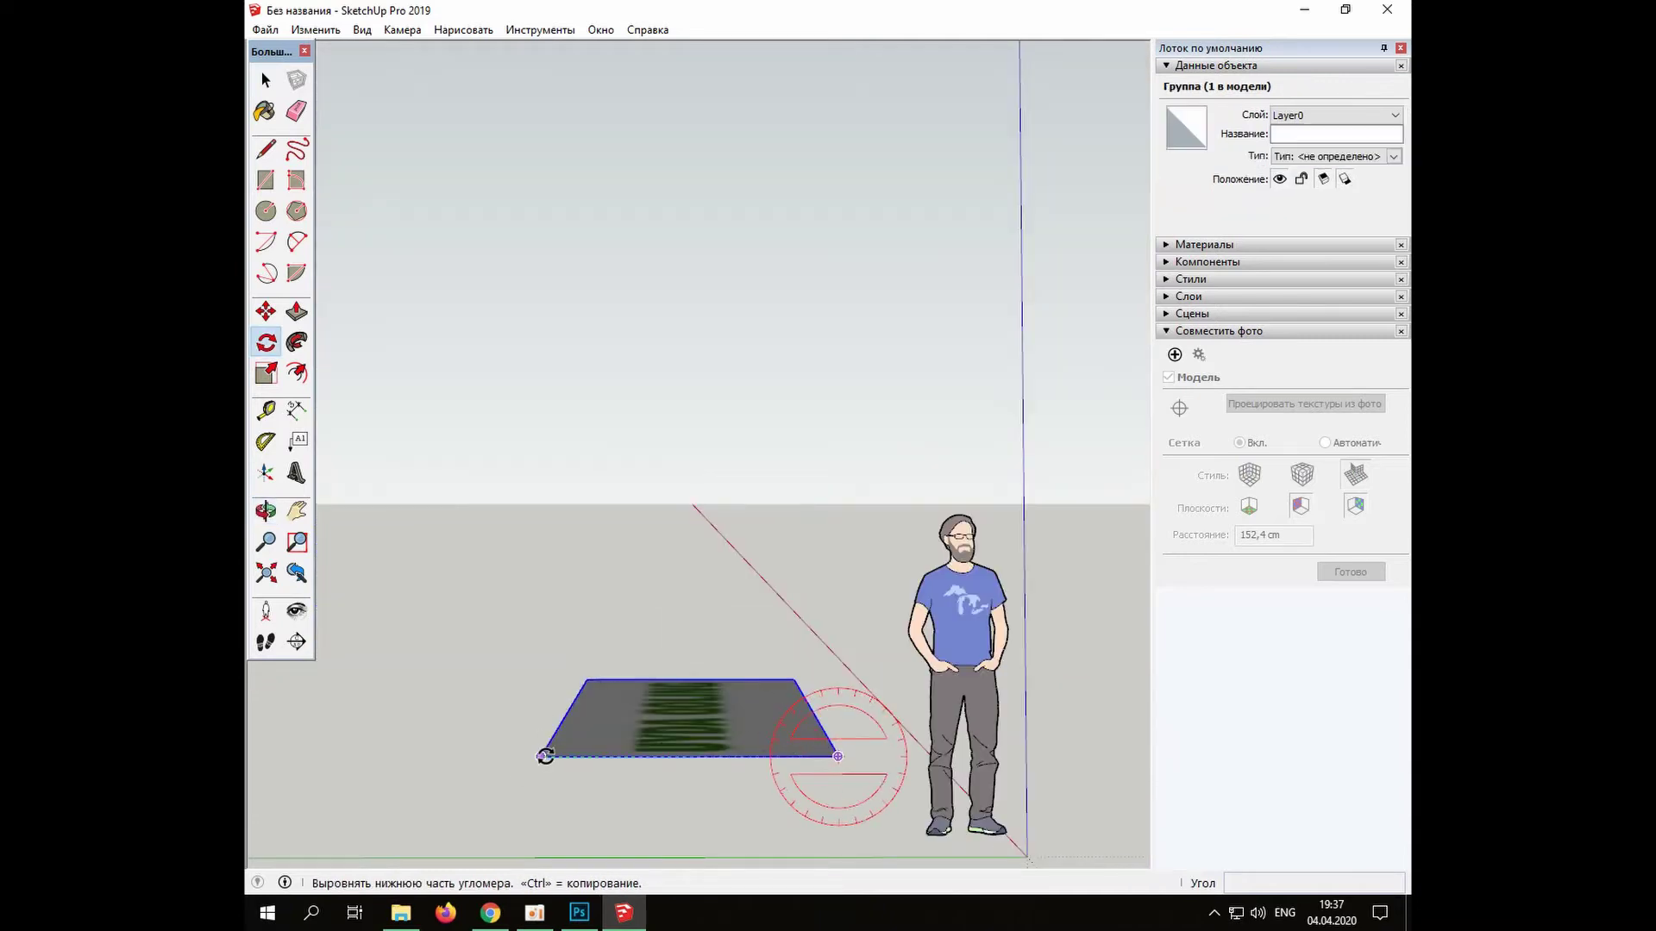
left_click(545, 757)
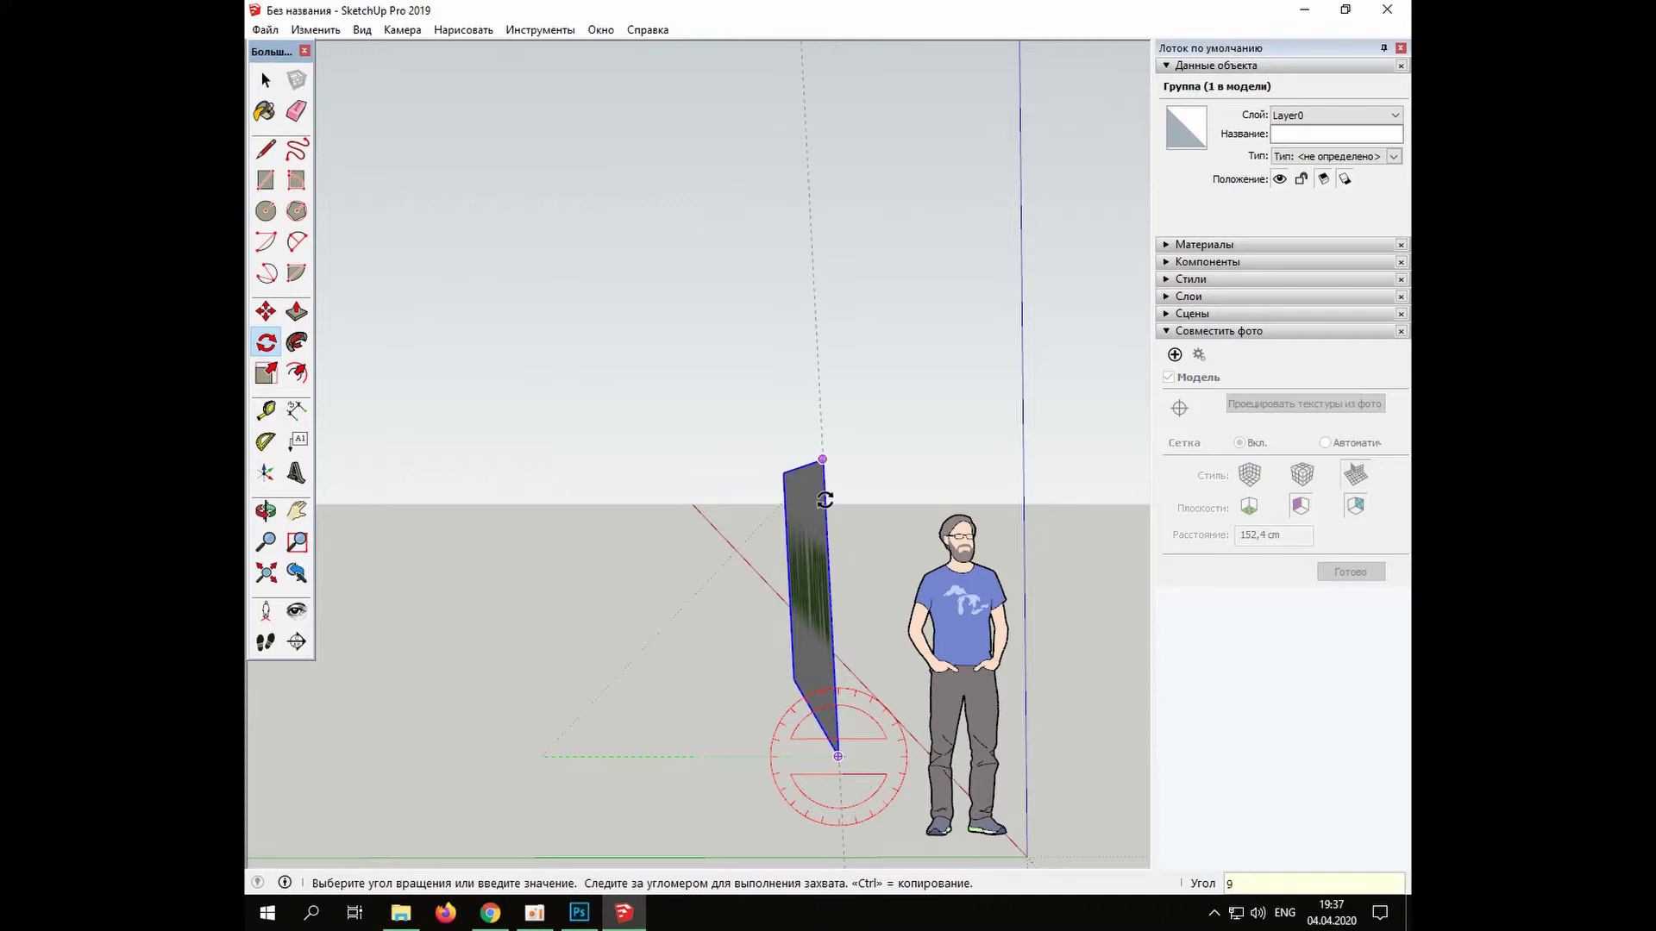
key("Return")
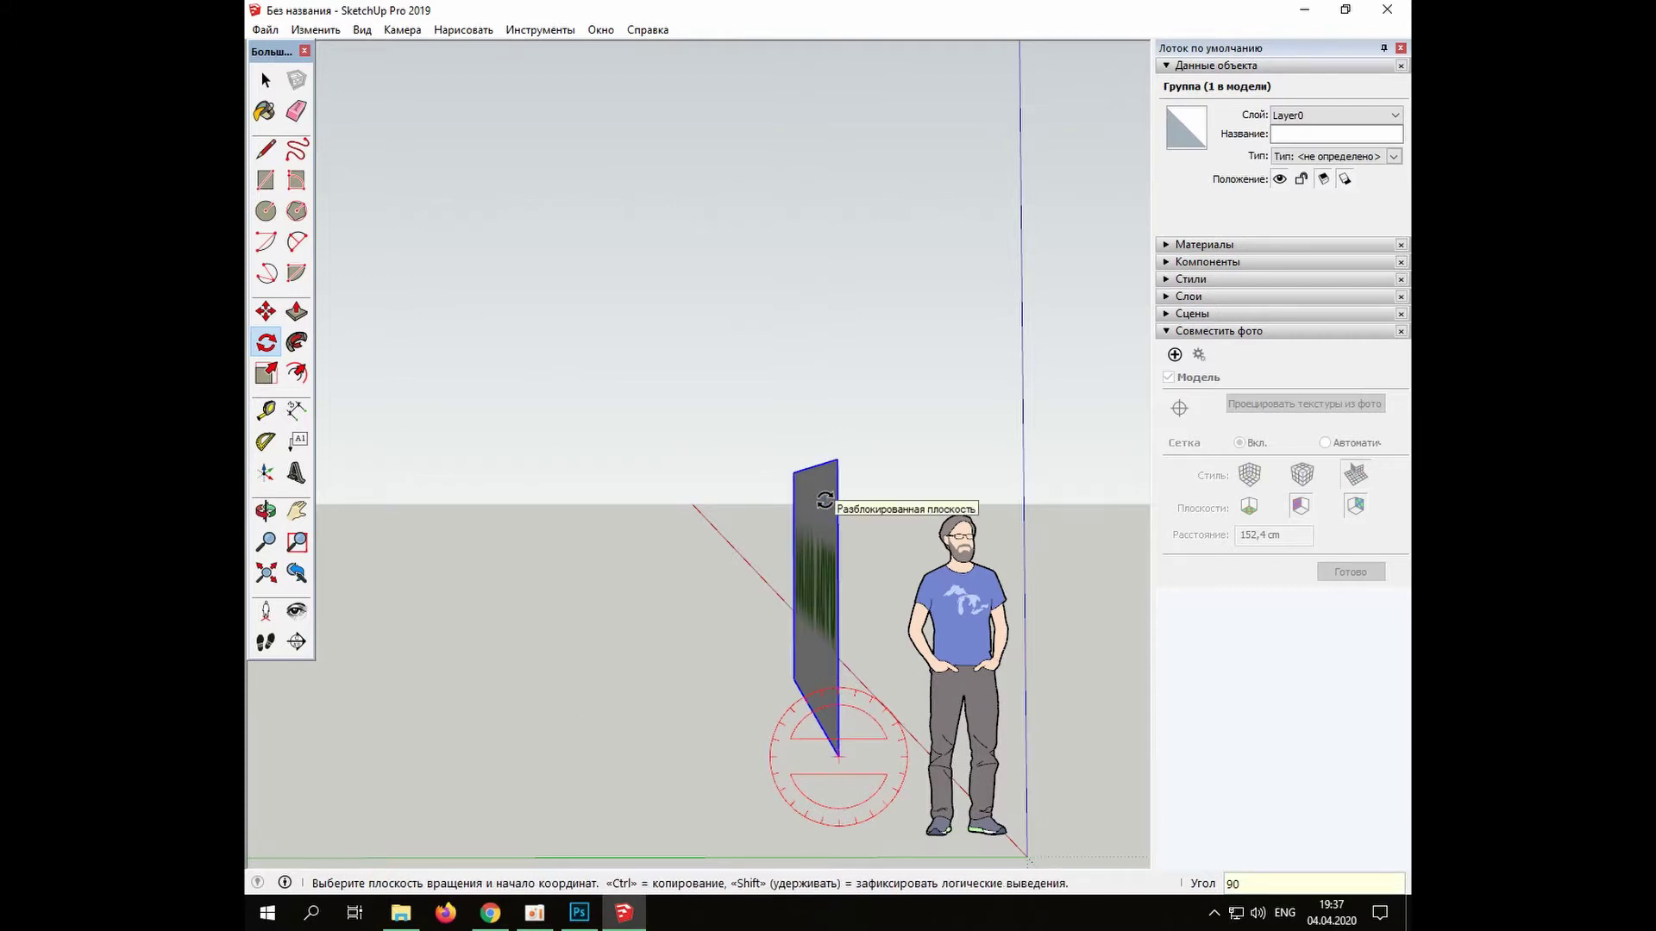
left_click(265, 80)
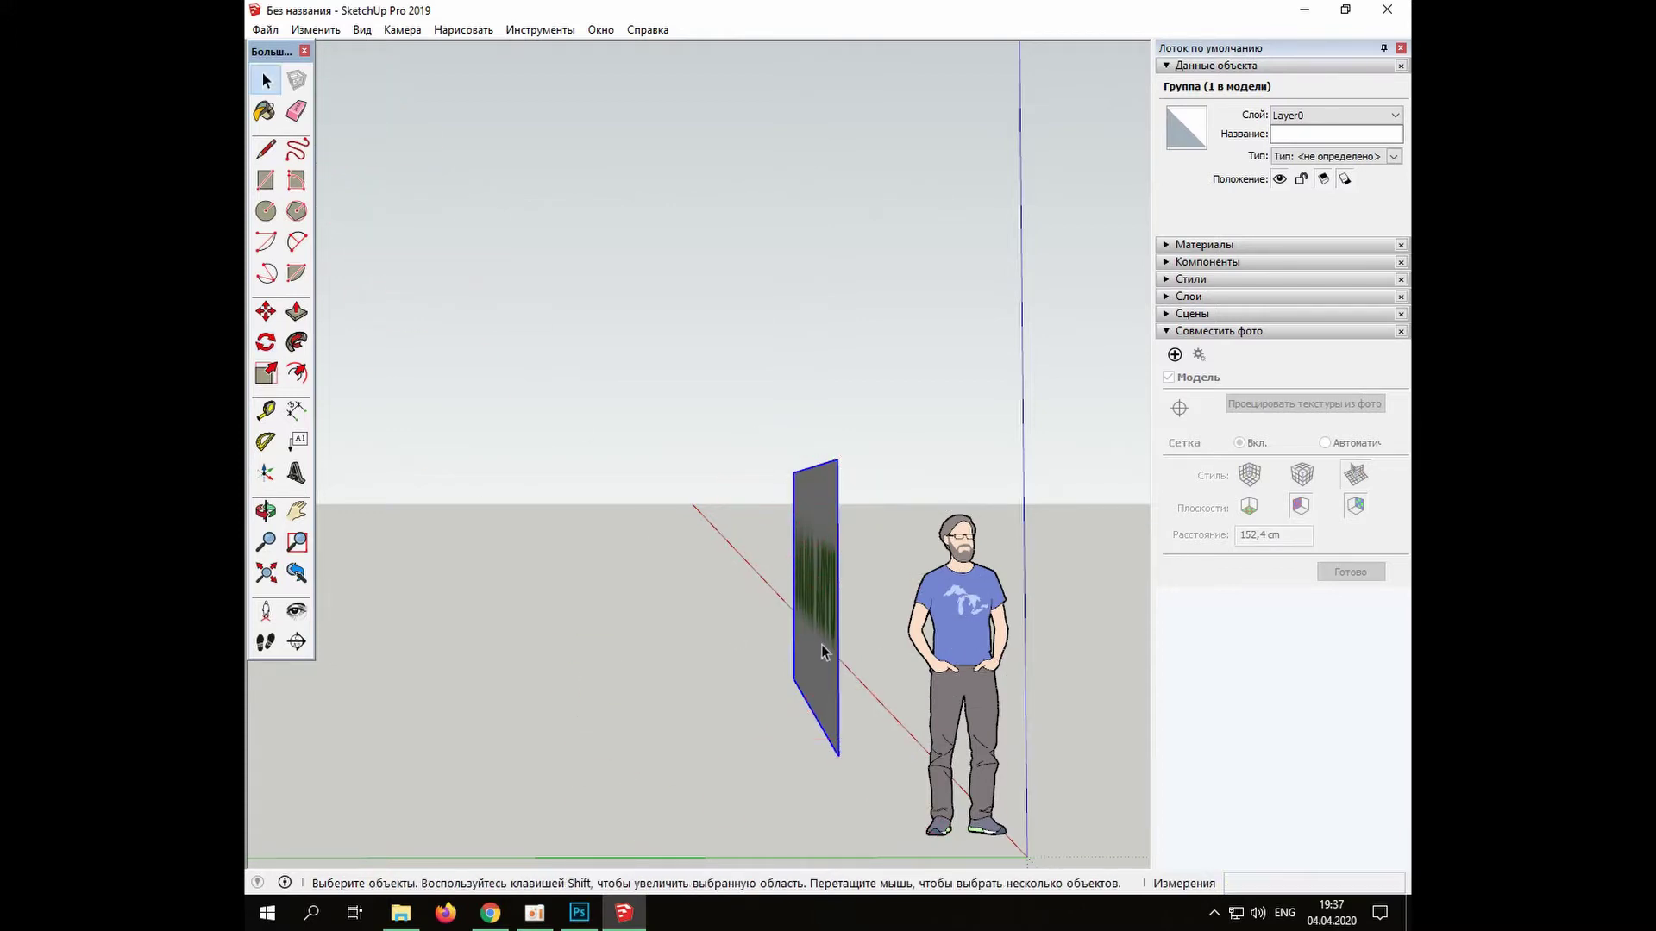
Enlarge the upright UYDA QOLING panel uniformly from its two upper corners
middle_click_drag(824, 653, 413, 625)
middle_click_drag(414, 624, 336, 631, "shift")
left_click(276, 378)
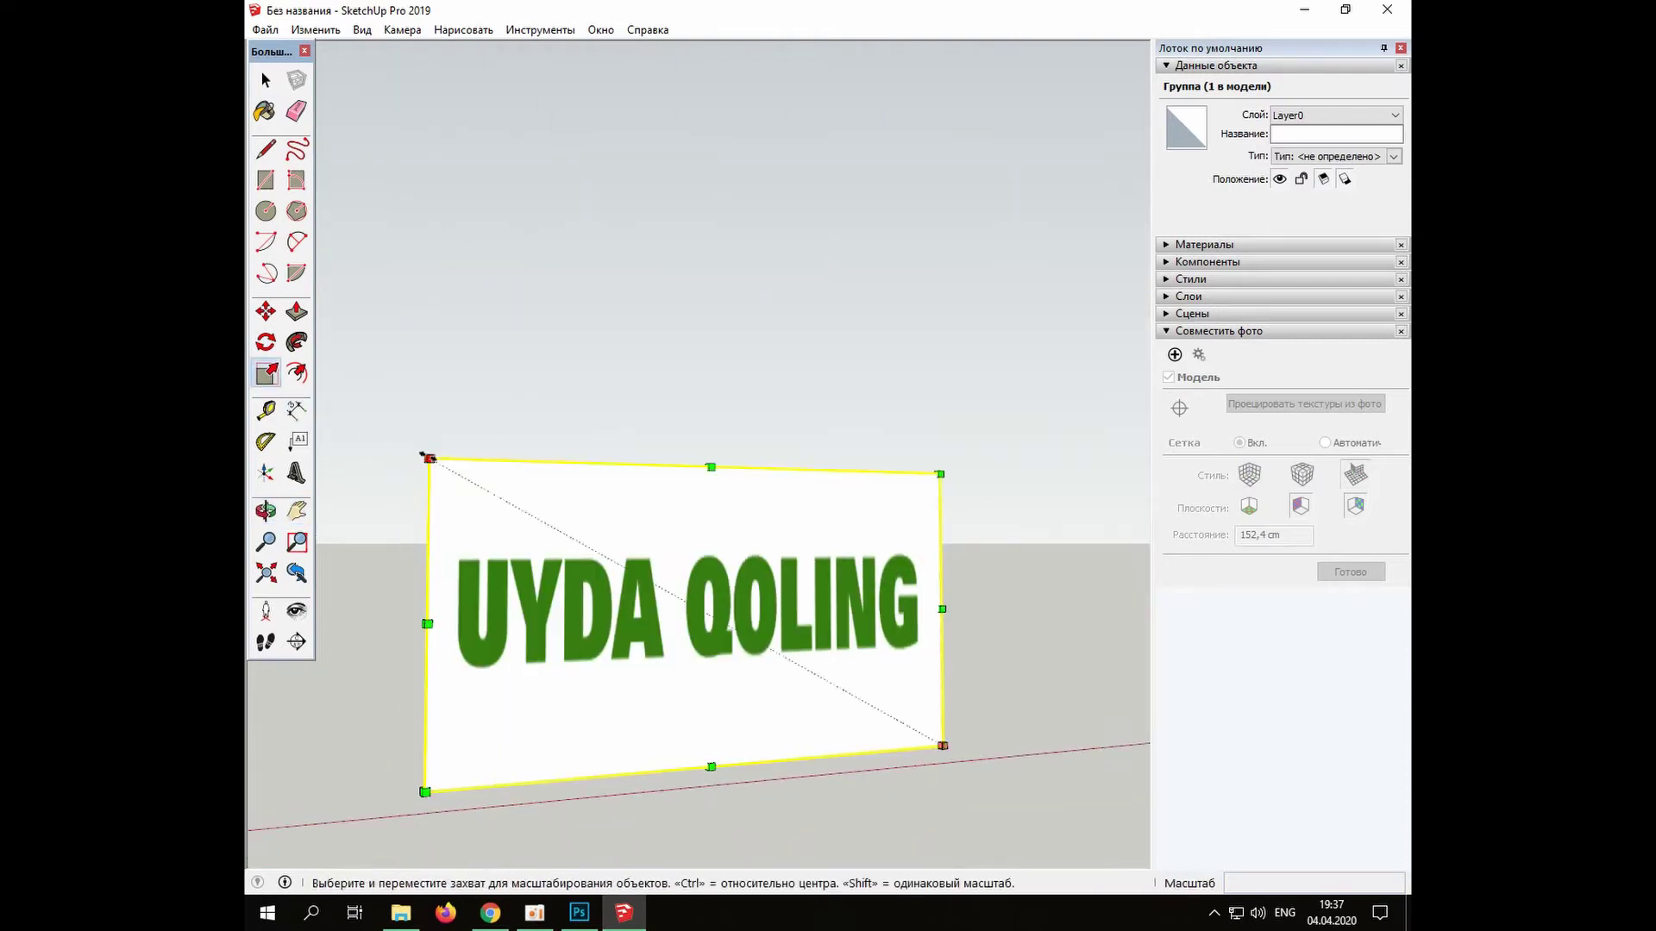
left_click_drag(429, 458, 336, 356)
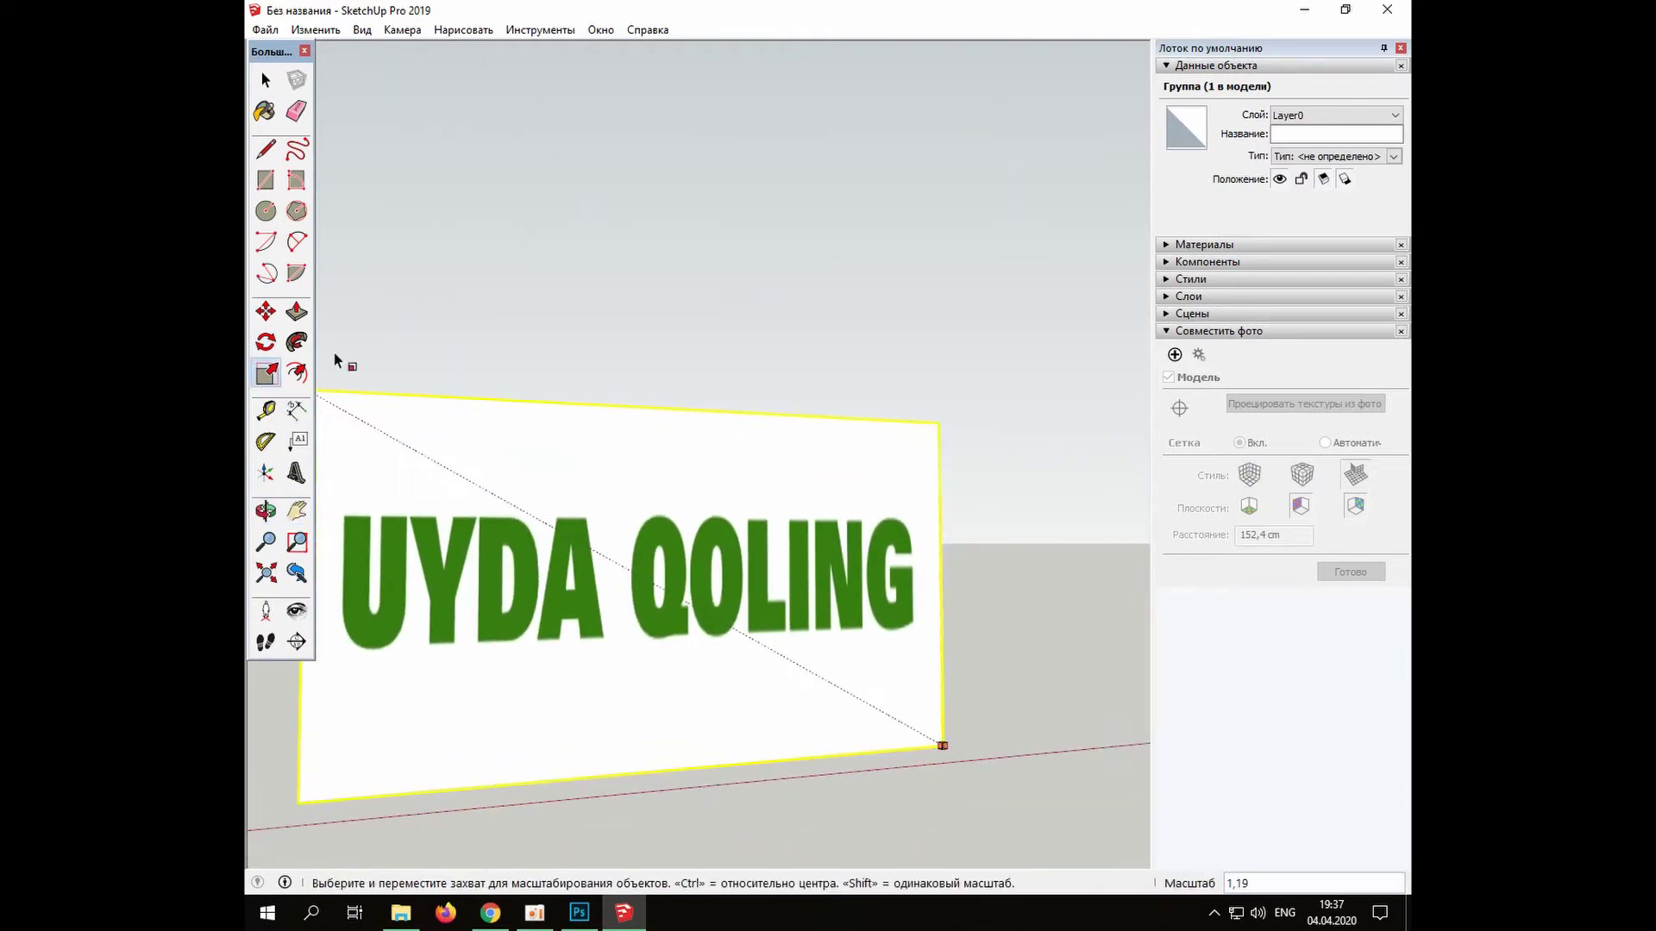
left_click_drag(939, 423, 1028, 372)
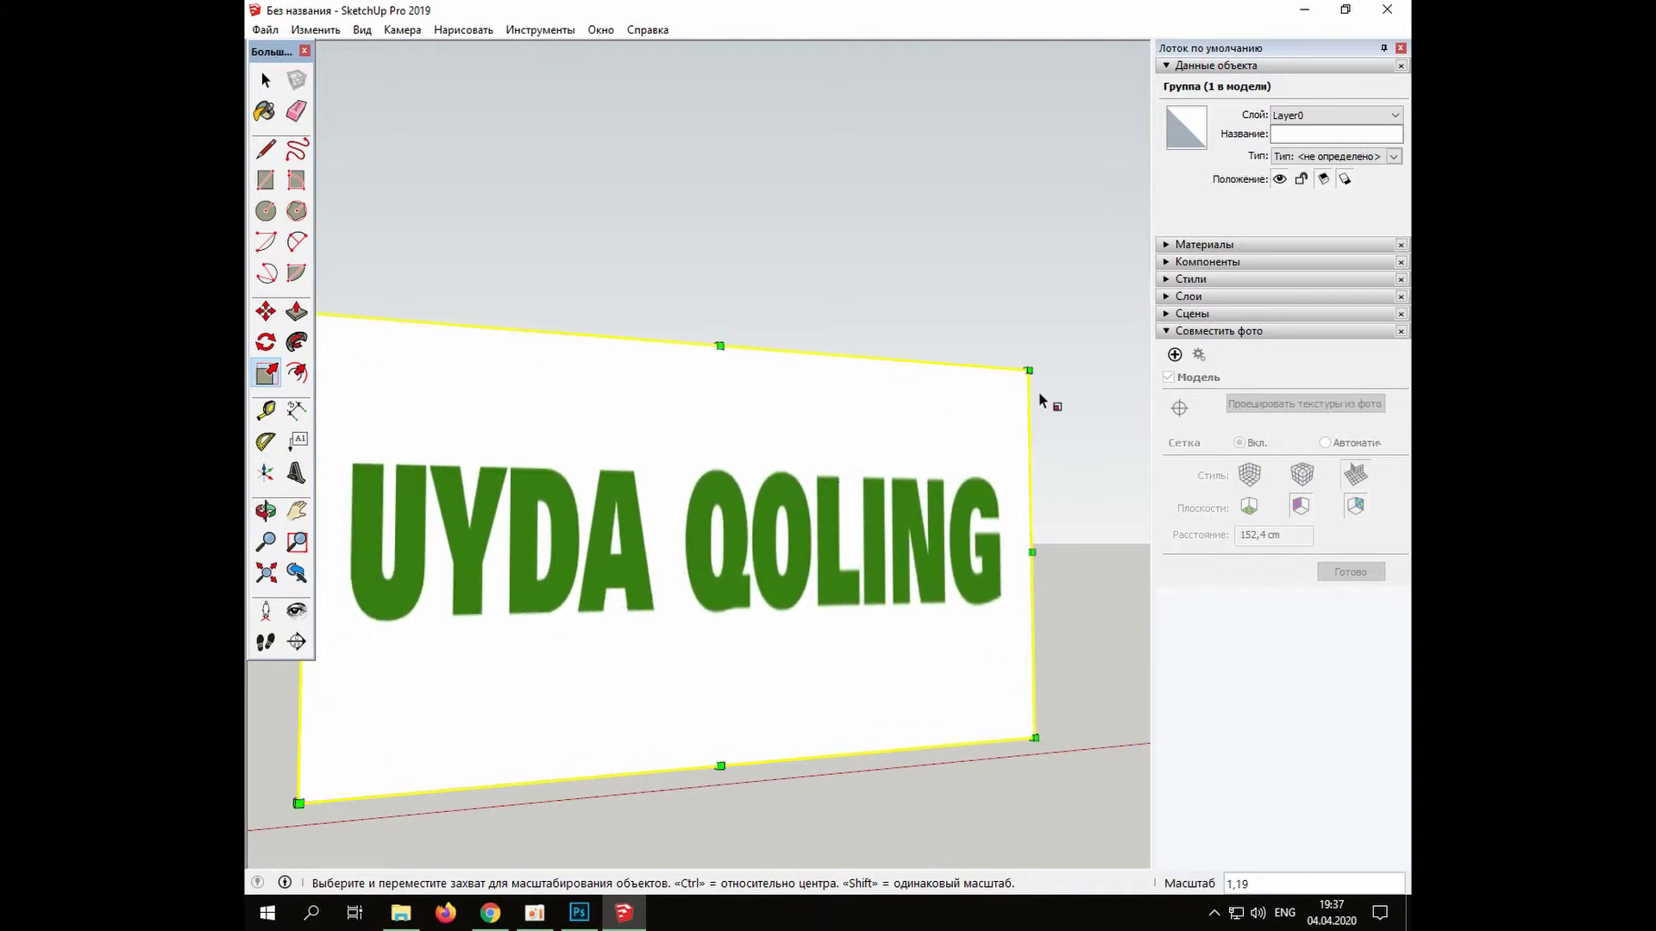
middle_click_drag(770, 605, 682, 599)
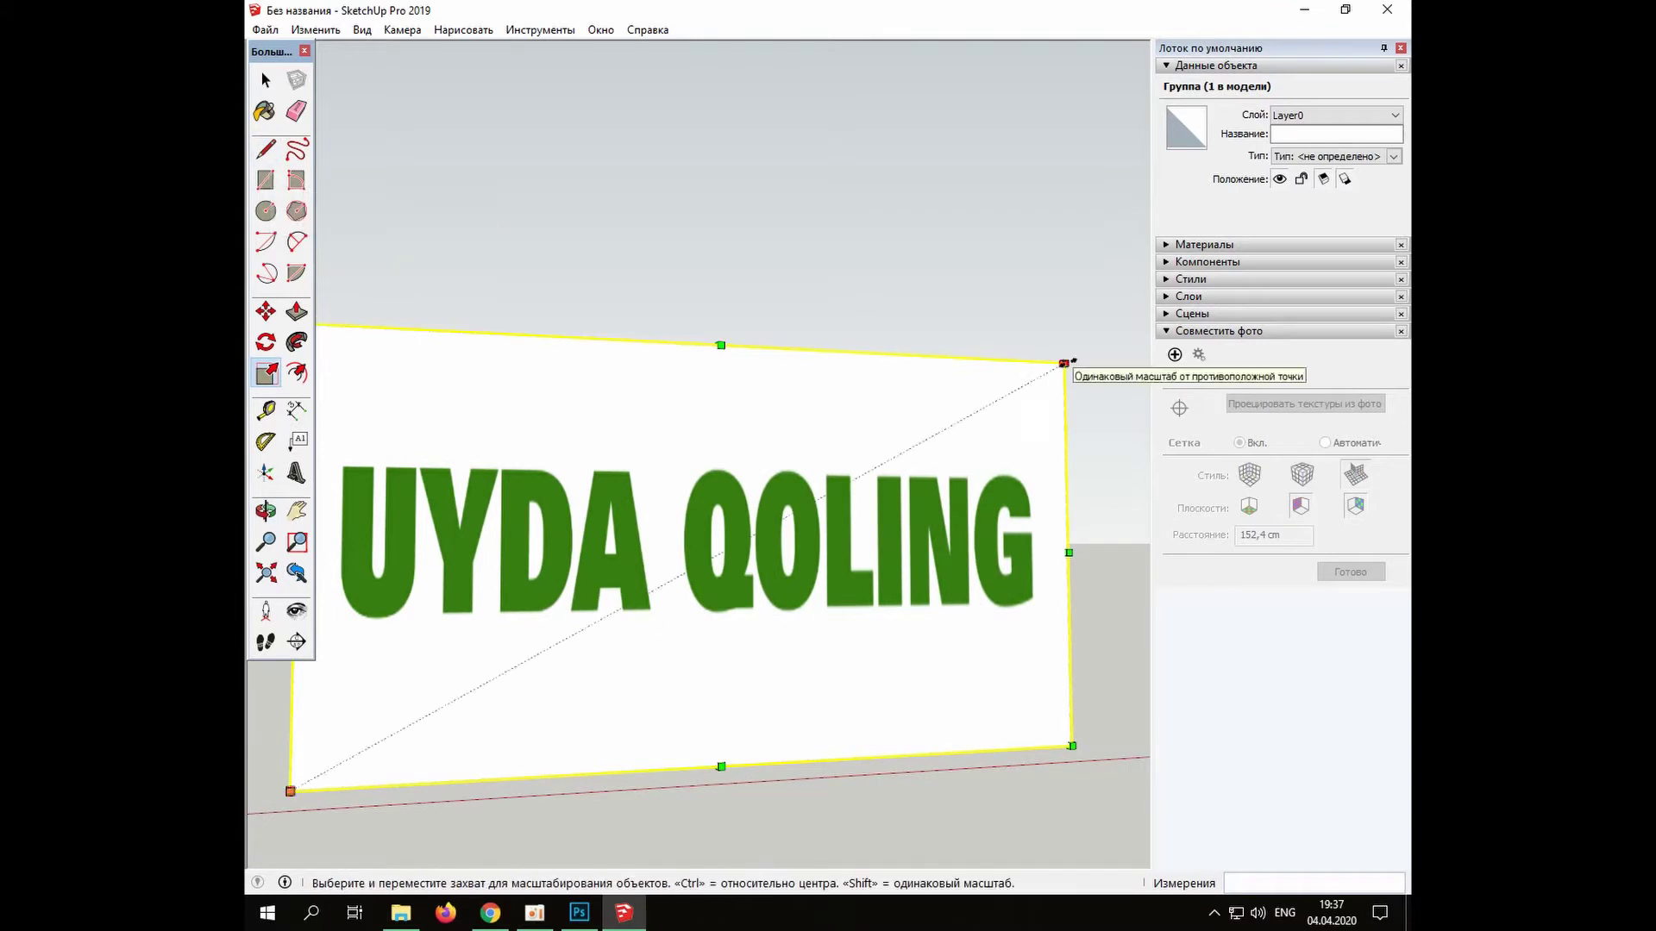
left_click_drag(1068, 362, 1134, 319)
Hide the default tray to widen the modeling area
left_click(601, 29)
left_click(852, 50)
left_click(267, 81)
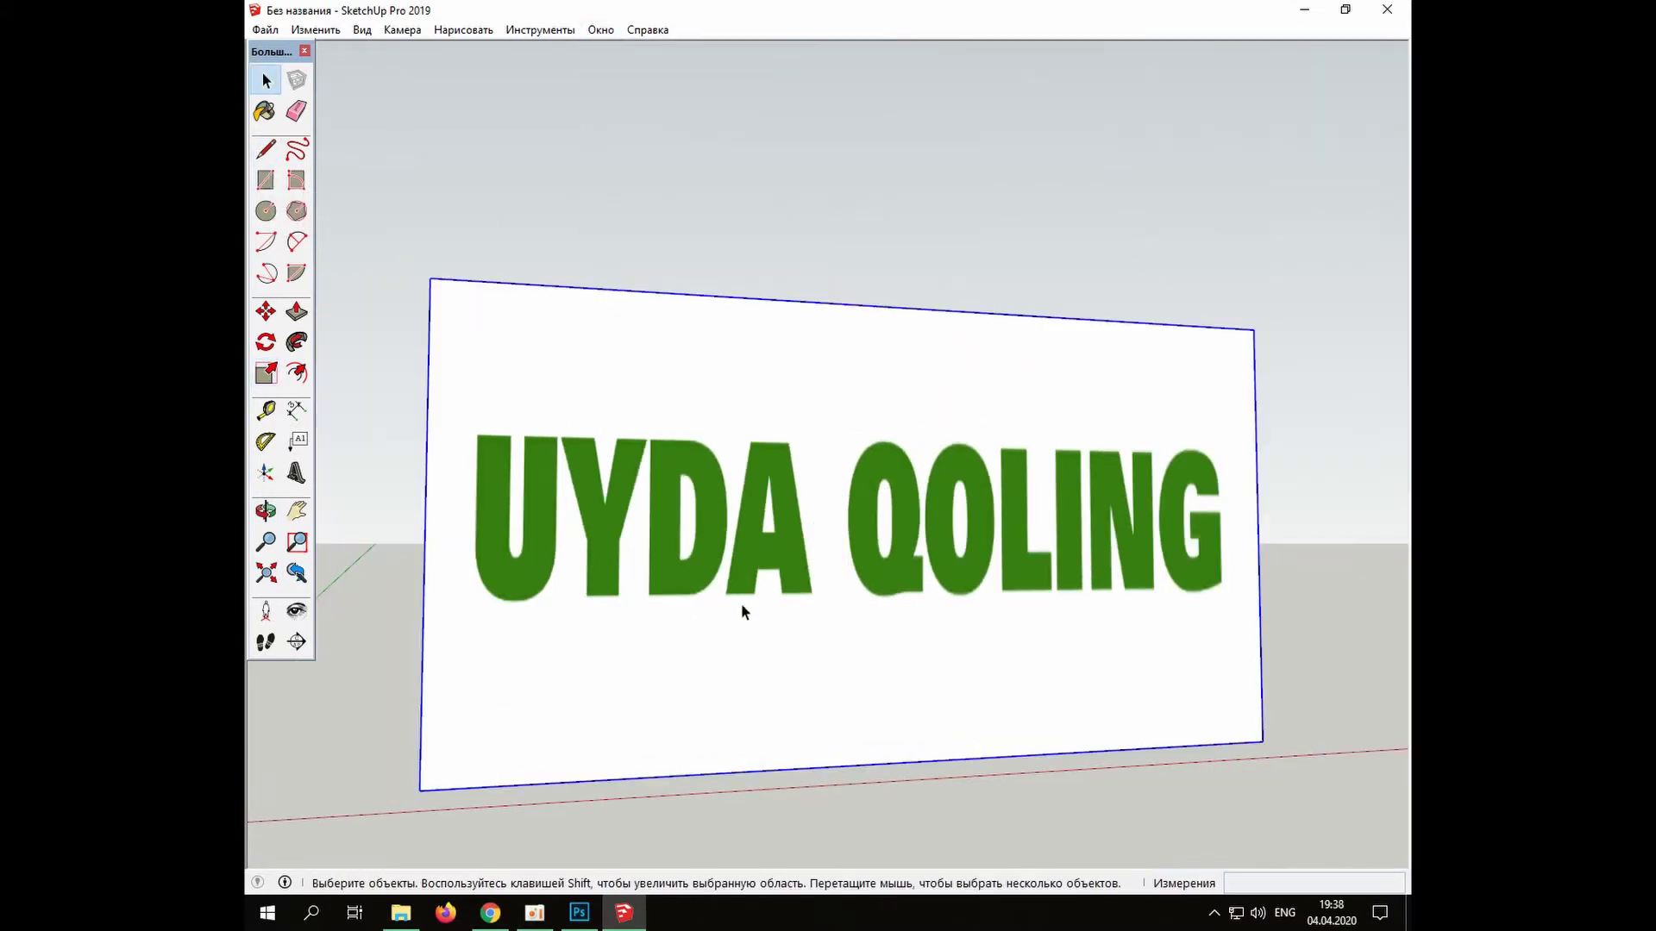
scroll(742, 602, "up", 1)
left_click(265, 179)
scroll(431, 395, "up", 1)
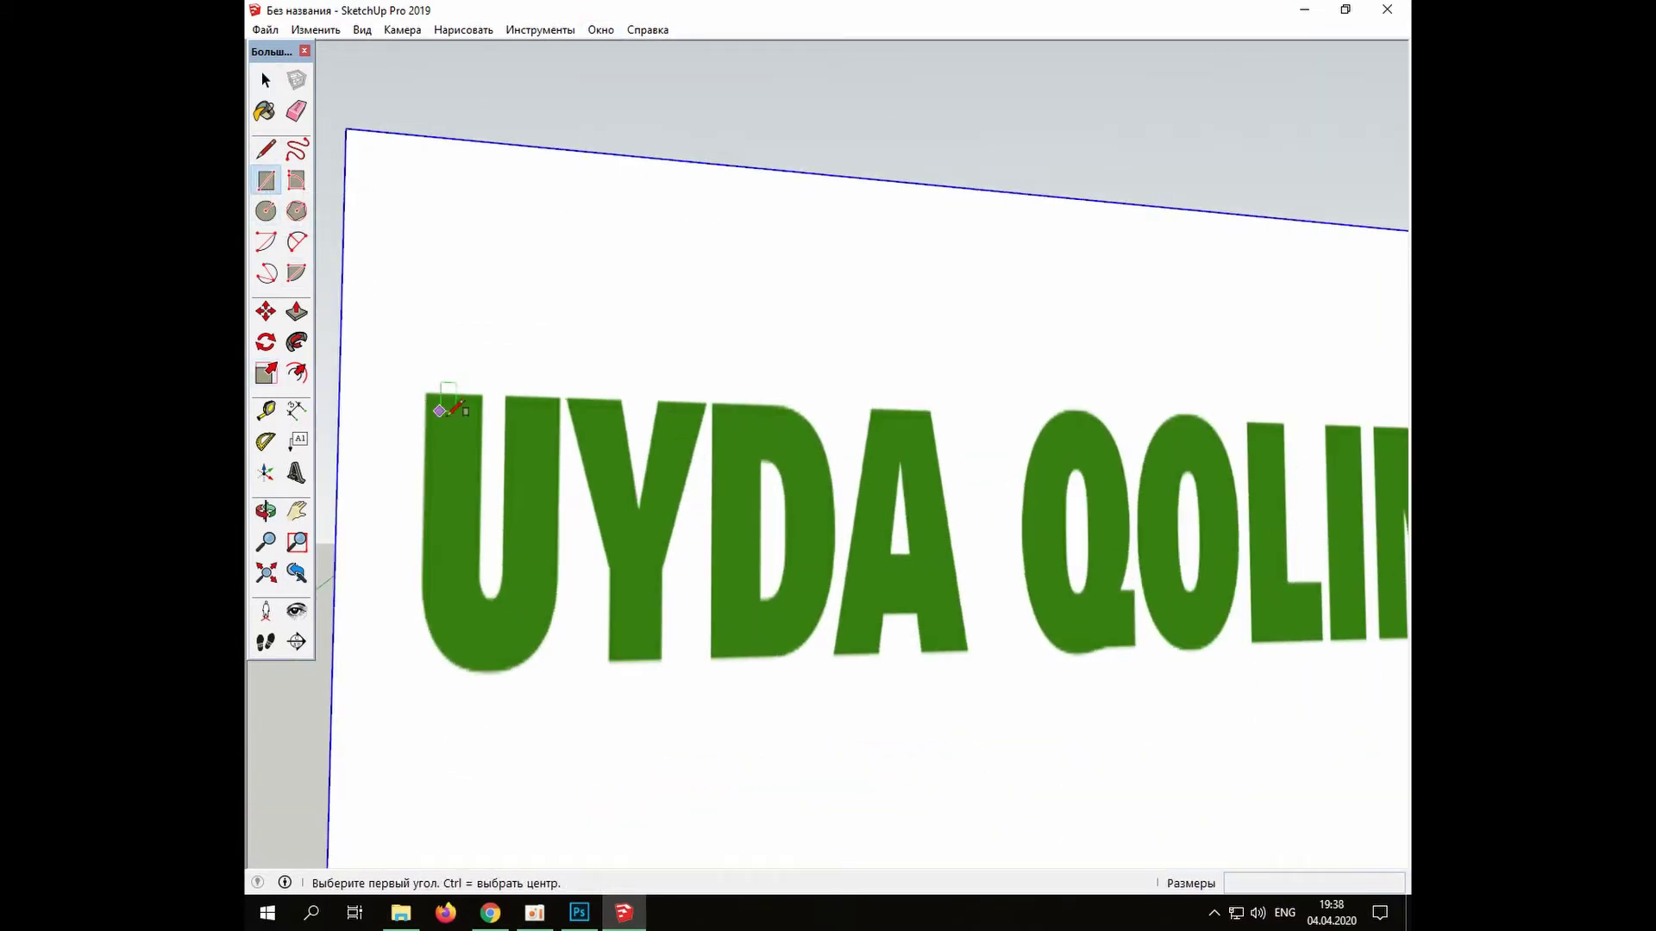
key("l")
scroll(465, 570, "up", 1)
left_click(297, 241)
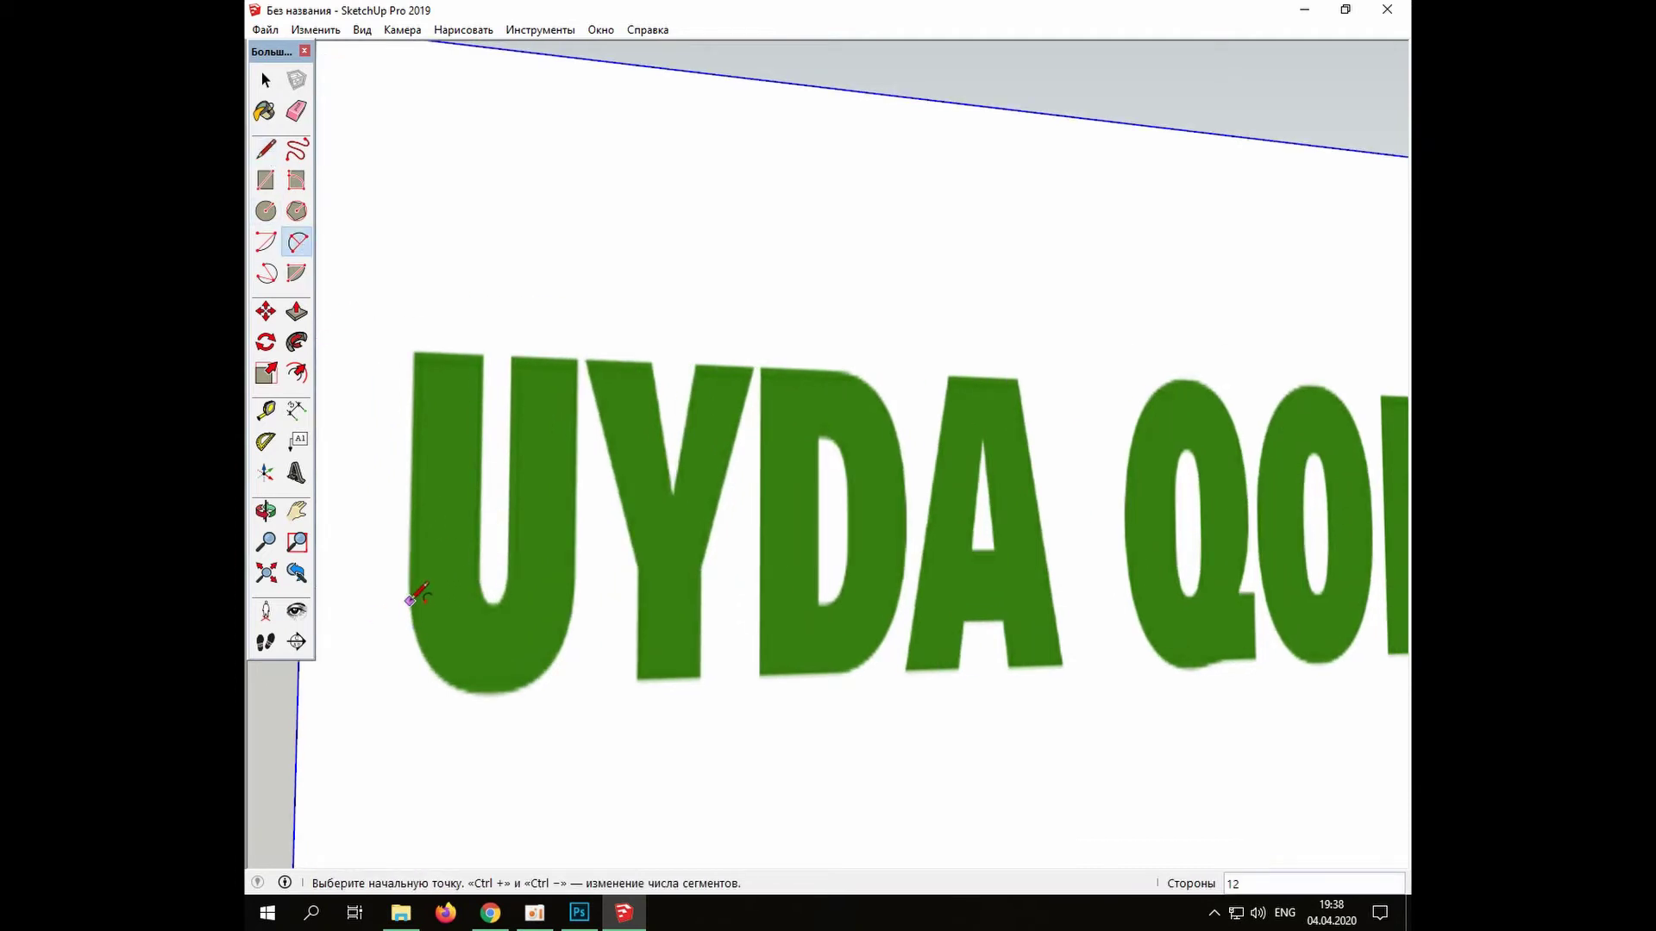
left_click(410, 601)
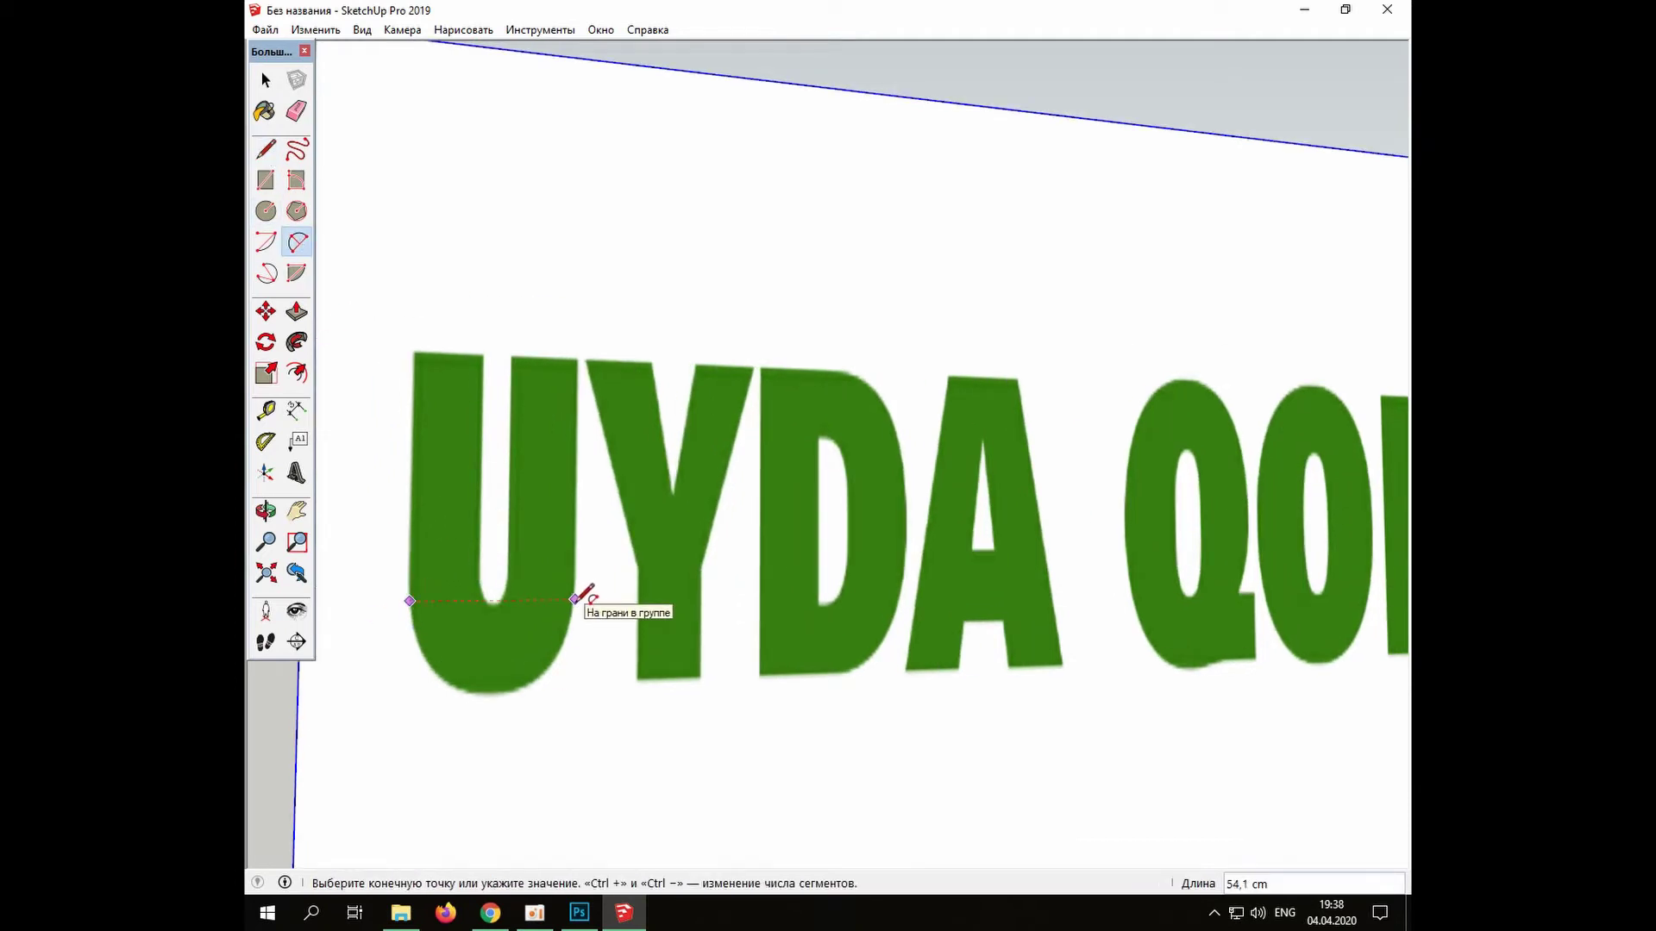
Place vertical guides along both sides of the U's left stem, about 33.5 cm from the panel's edge and about 21.8 cm further
key("t")
left_click(411, 498)
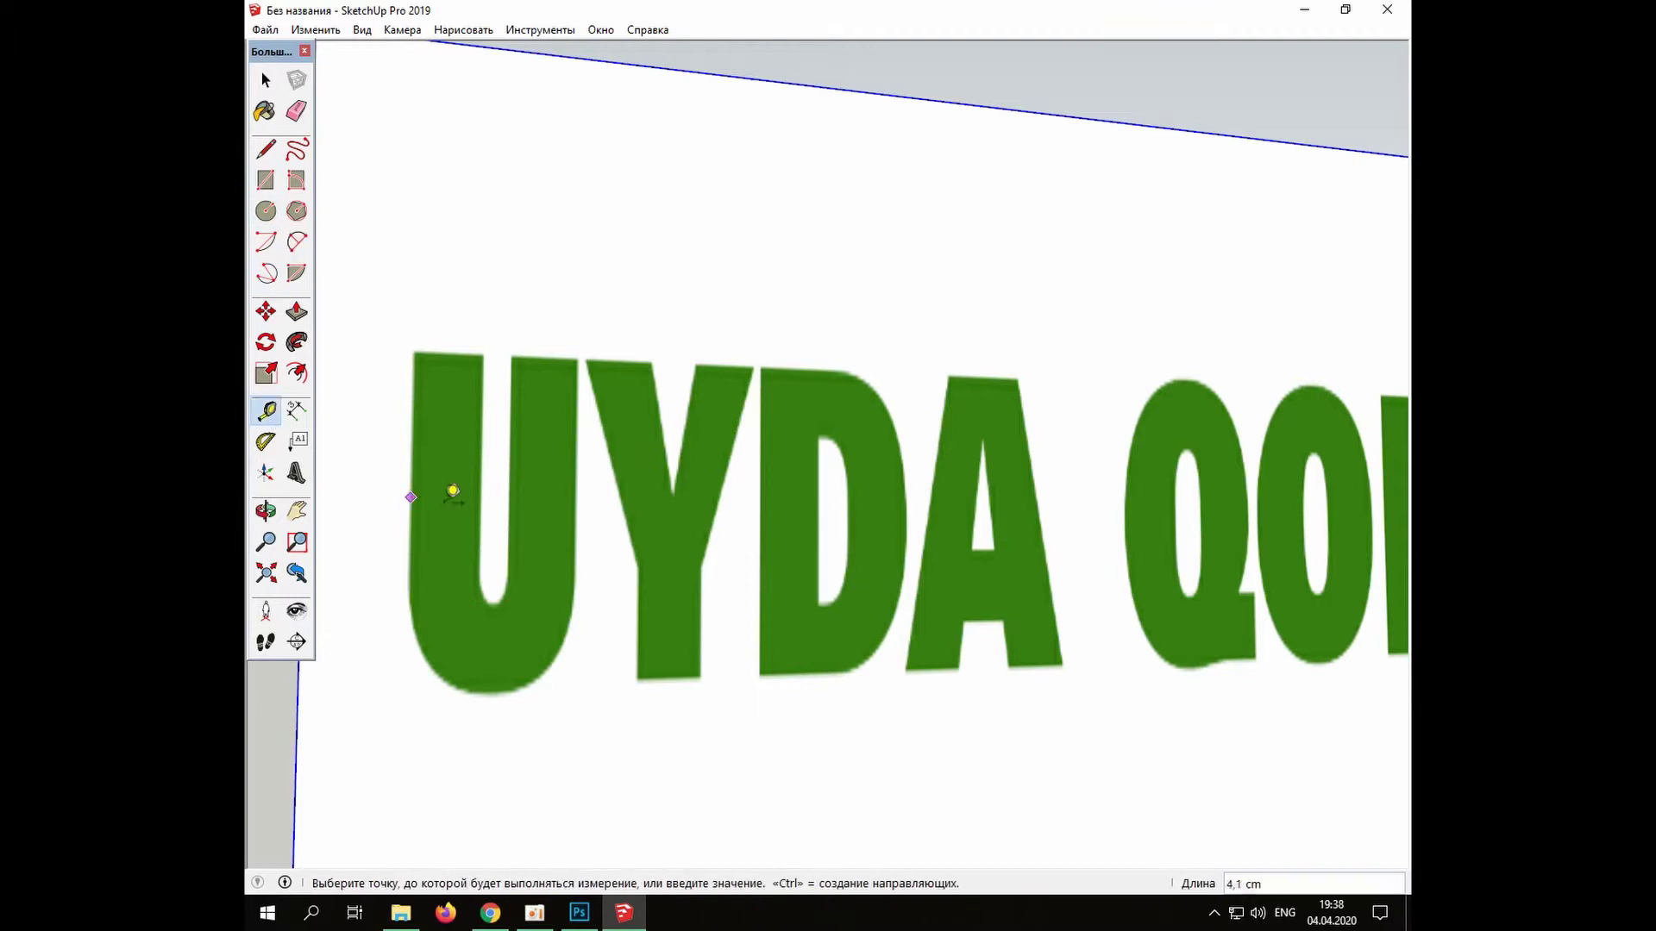
left_click(481, 499)
scroll(418, 522, "down", 1)
left_click(331, 508)
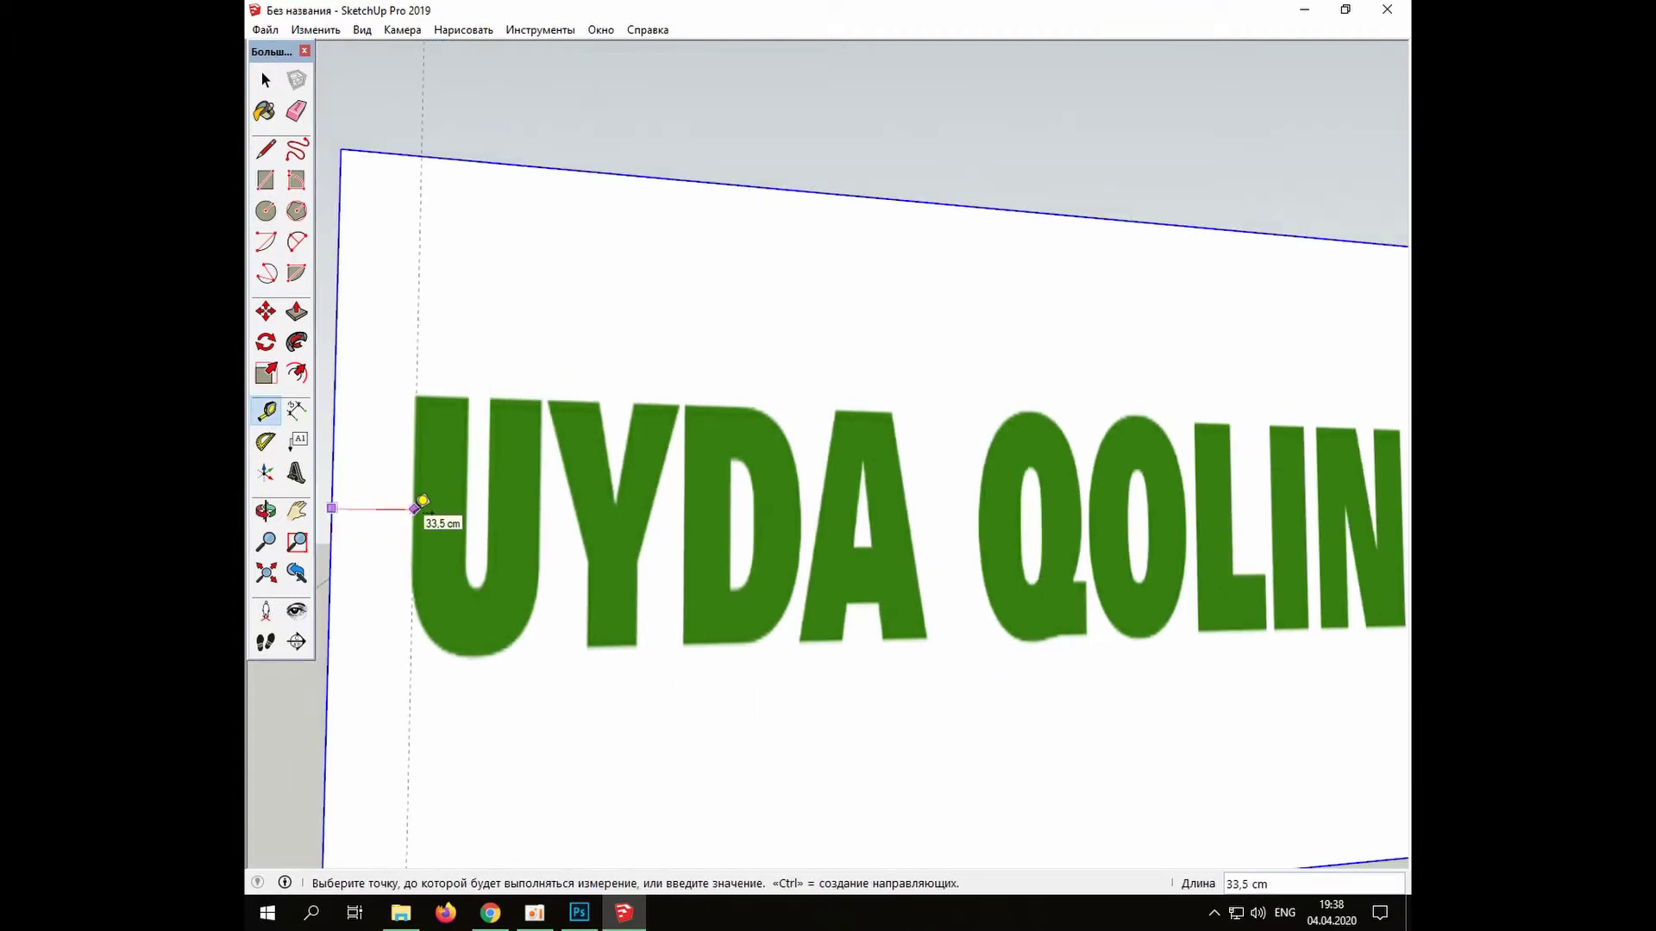
left_click(415, 509)
left_click(415, 517)
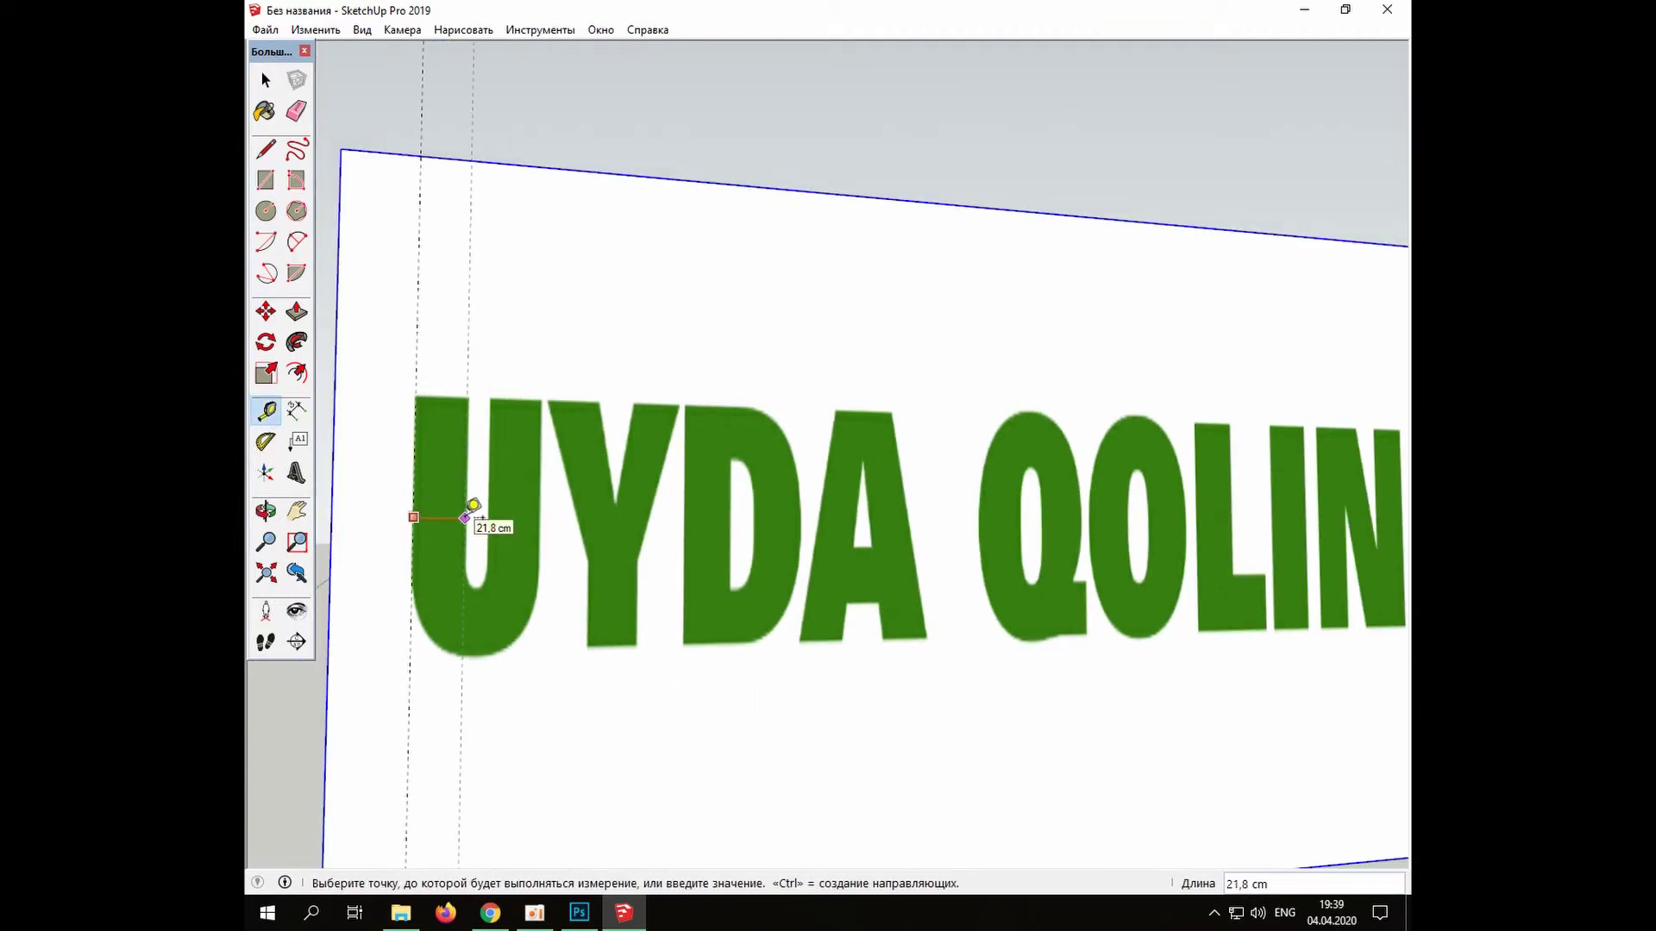
left_click(466, 516)
left_click(461, 478)
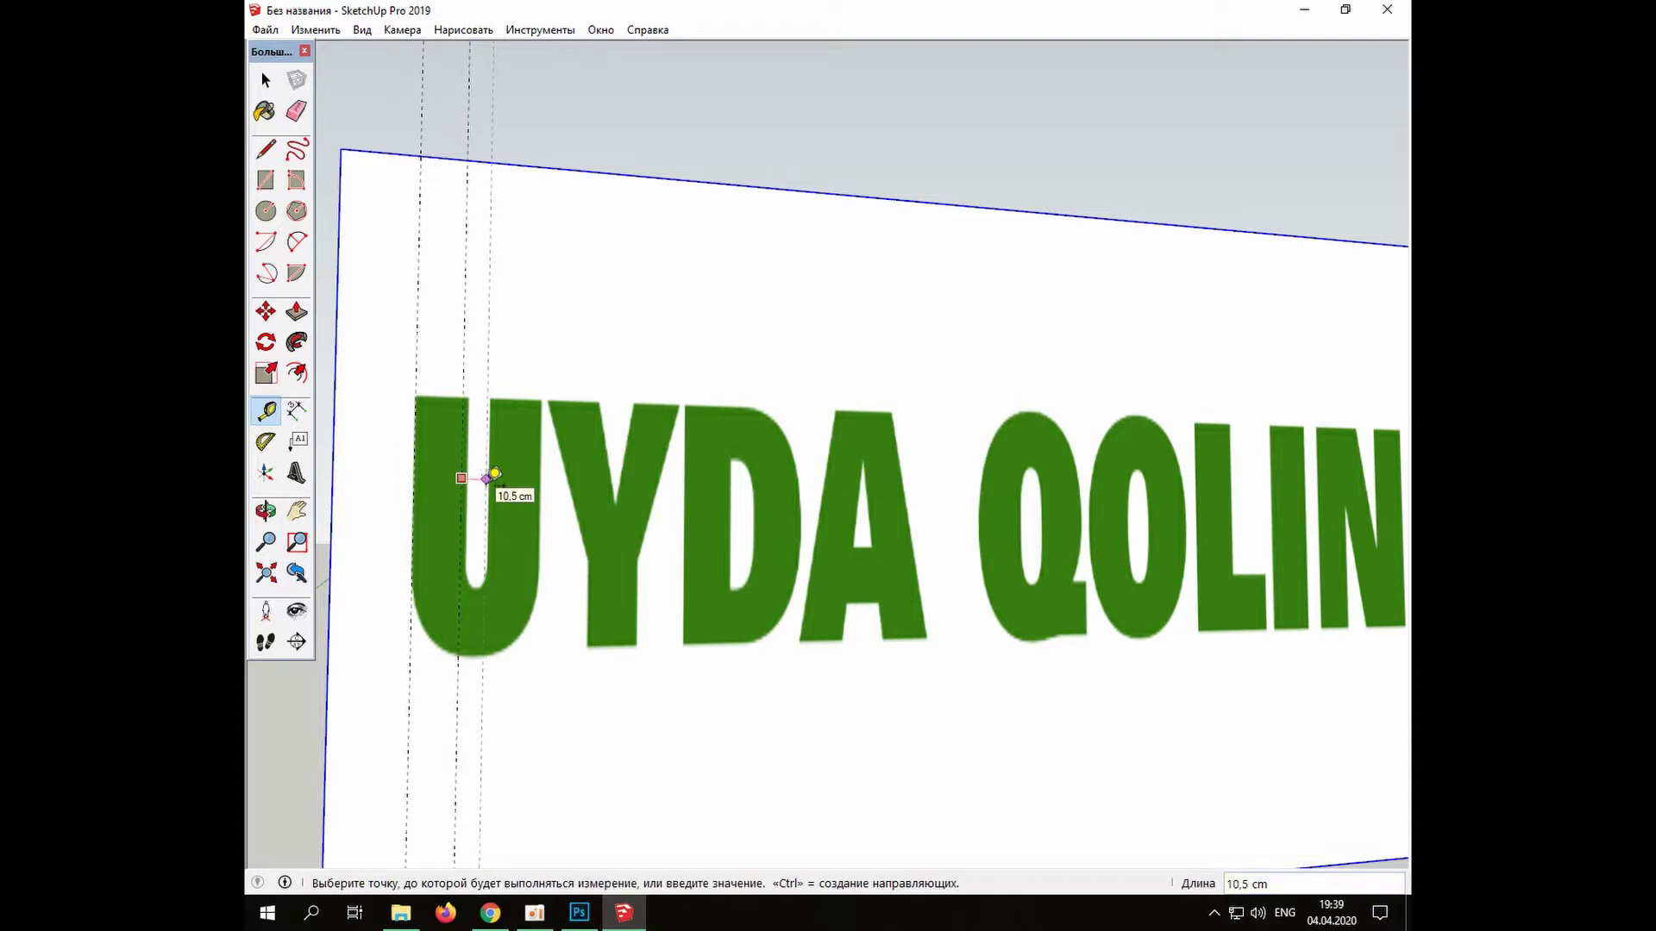
key("Escape")
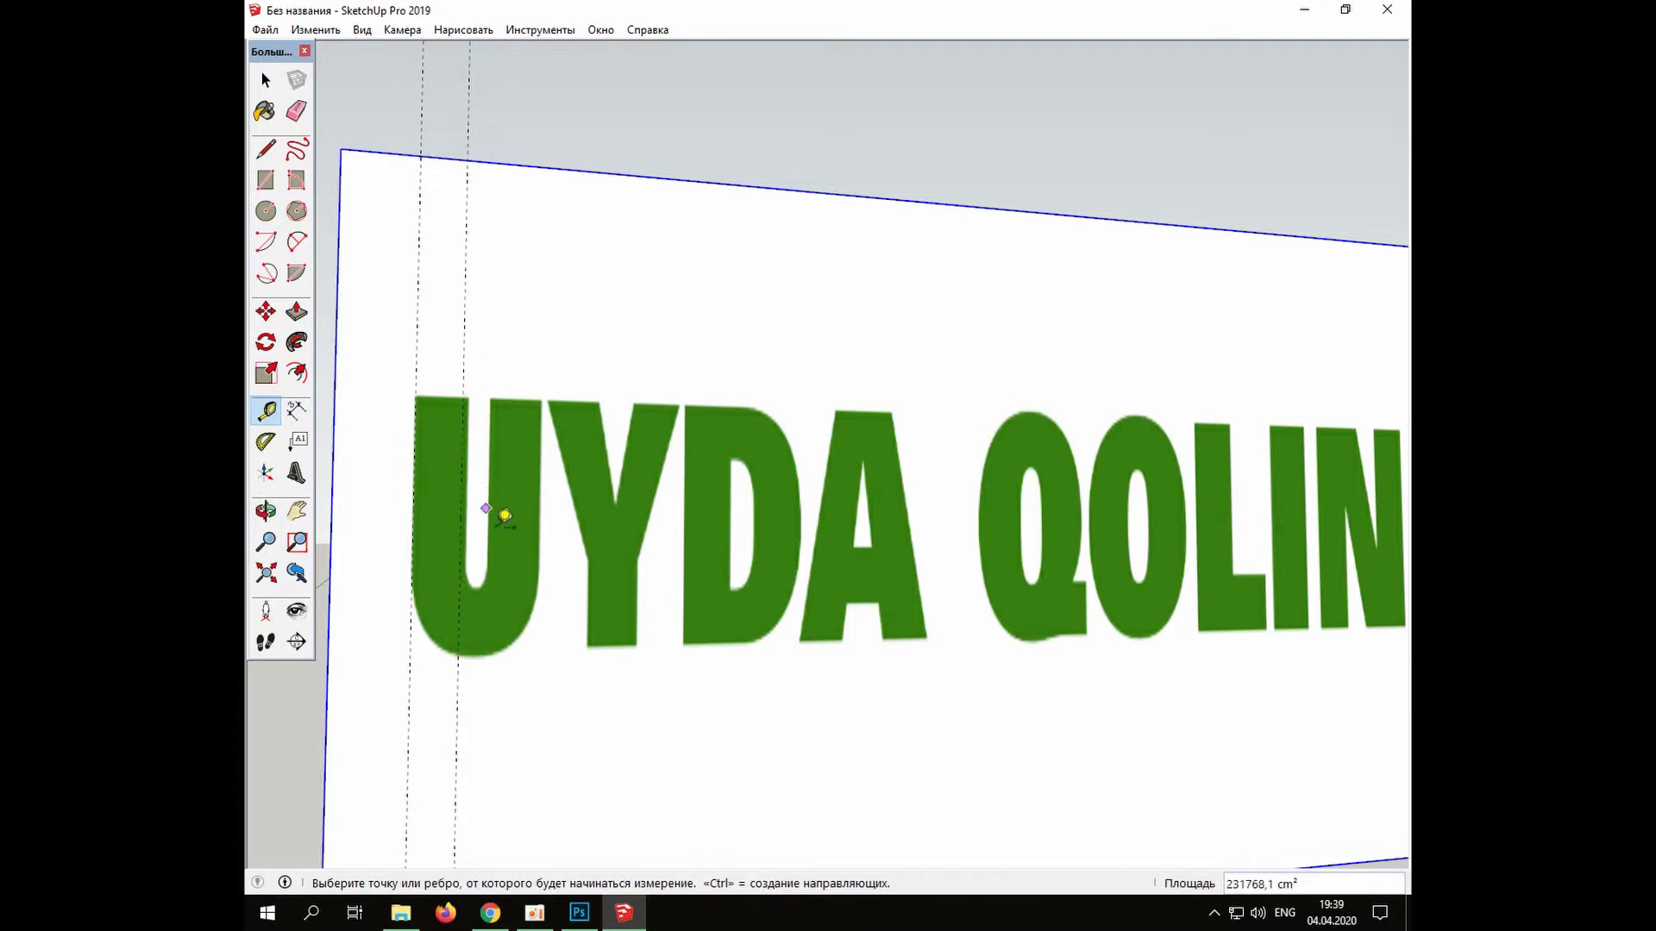
Slightly rescale the UYDA QOLING panel from its upper-right and lower-left corners, keeping the U lined up with the guides
left_click(266, 311)
scroll(1218, 515, "down", 2)
left_click(296, 512)
left_click_drag(1227, 656, 1089, 652)
scroll(1088, 652, "up", 1)
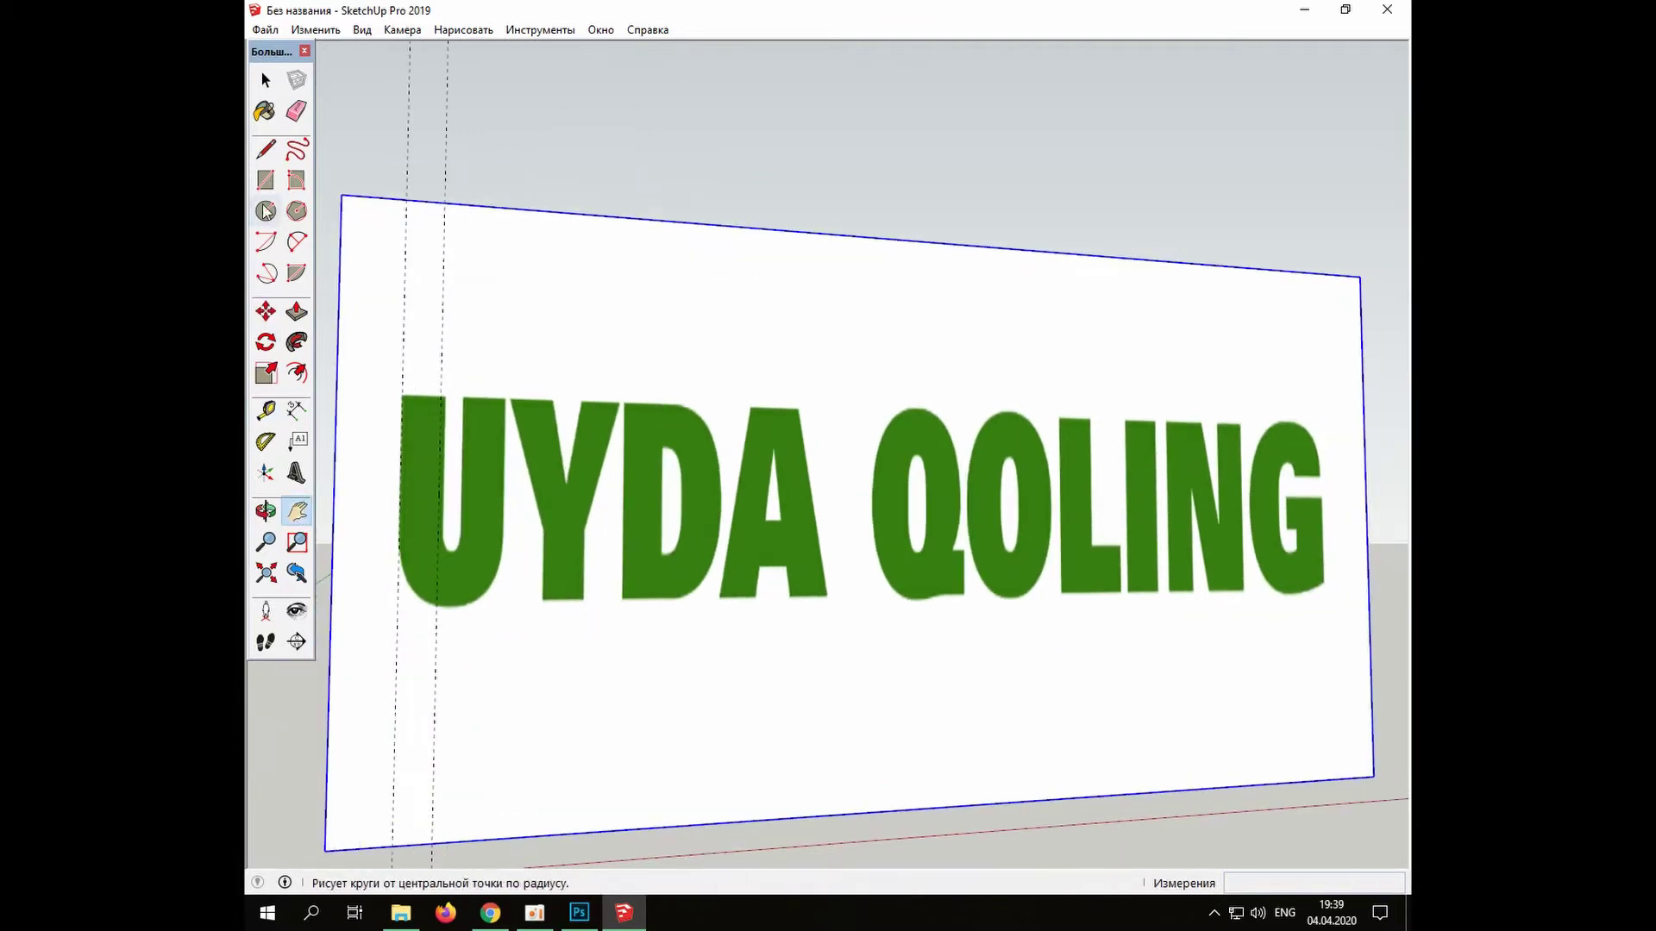
left_click(266, 311)
left_click(266, 373)
left_click_drag(1361, 277, 1329, 294)
left_click_drag(325, 850, 313, 858)
scroll(354, 790, "up", 3)
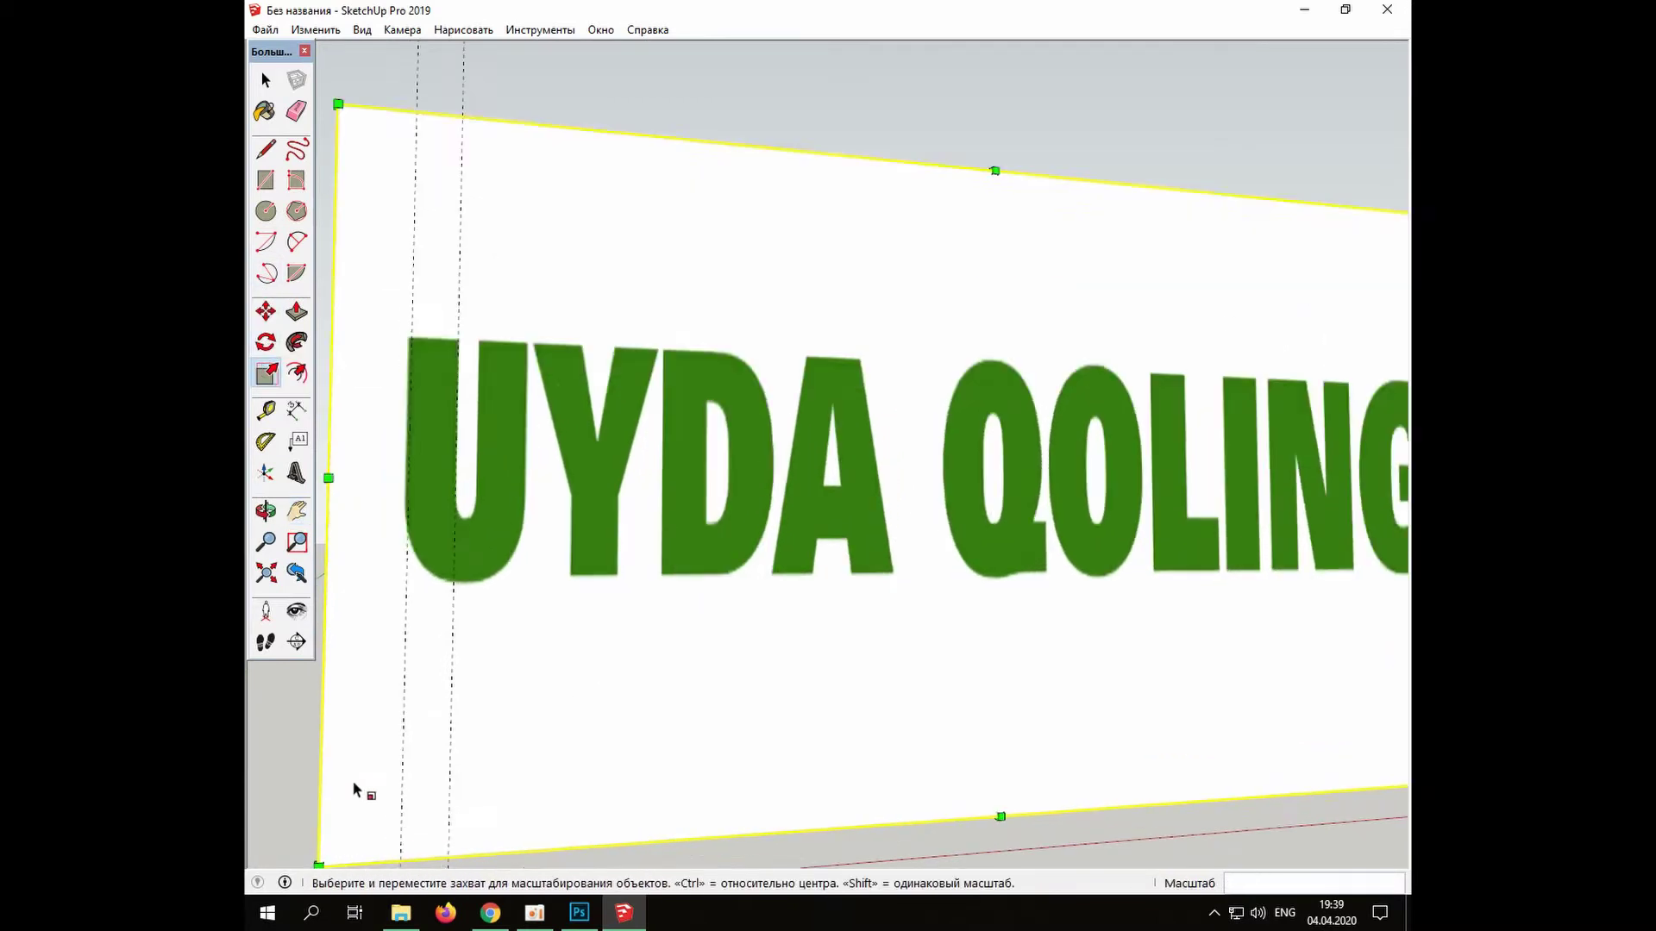
scroll(356, 402, "up", 1)
middle_click_drag(361, 259, 418, 376, "shift")
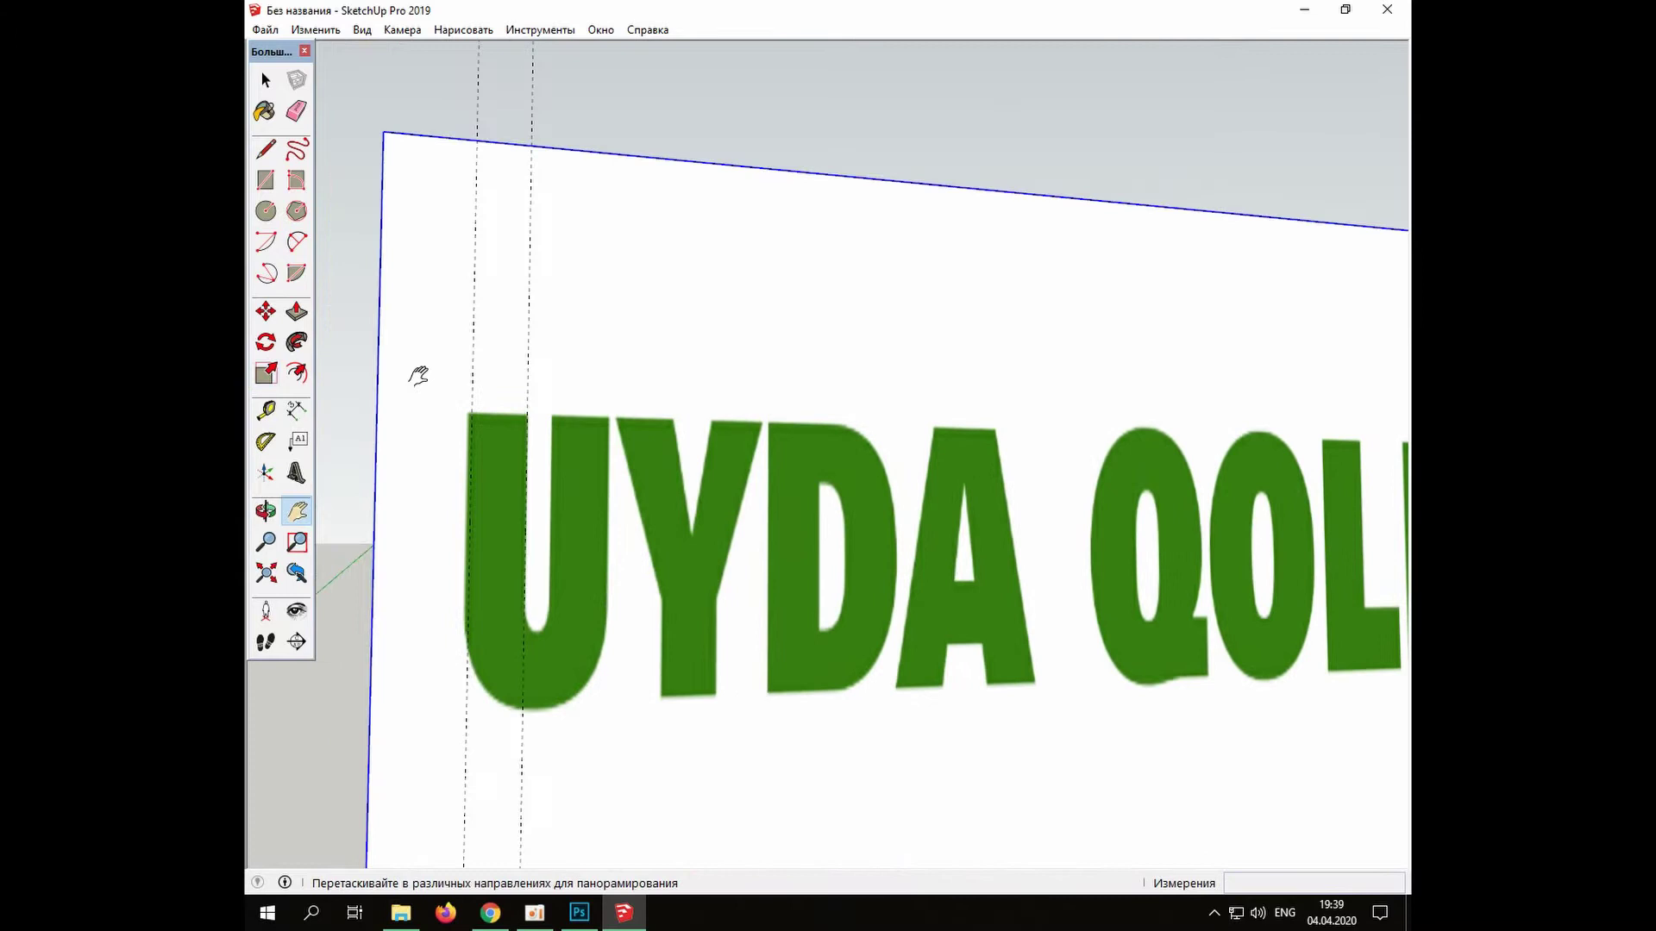
Fine-tune the scale of the UYDA QOLING panel from its upper-left corner, keeping the U aligned with the guides
left_click(384, 134)
scroll(385, 137, "up", 2)
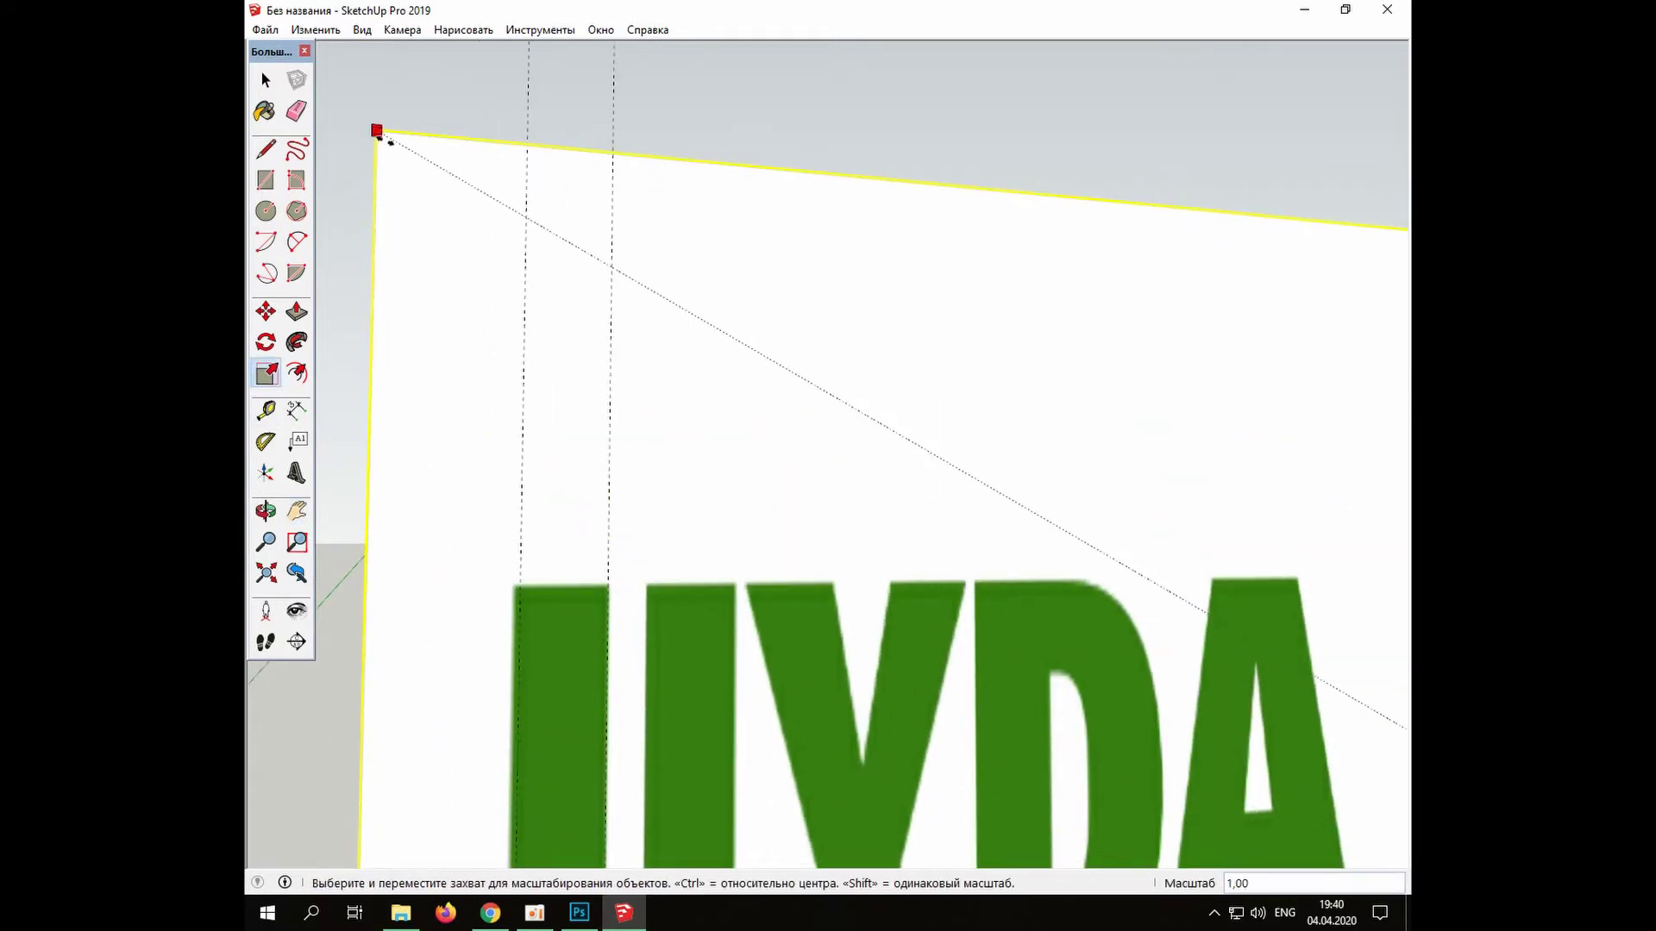
left_click(377, 131)
key("space")
scroll(815, 742, "down", 4)
middle_click_drag(1111, 785, 901, 608, "shift")
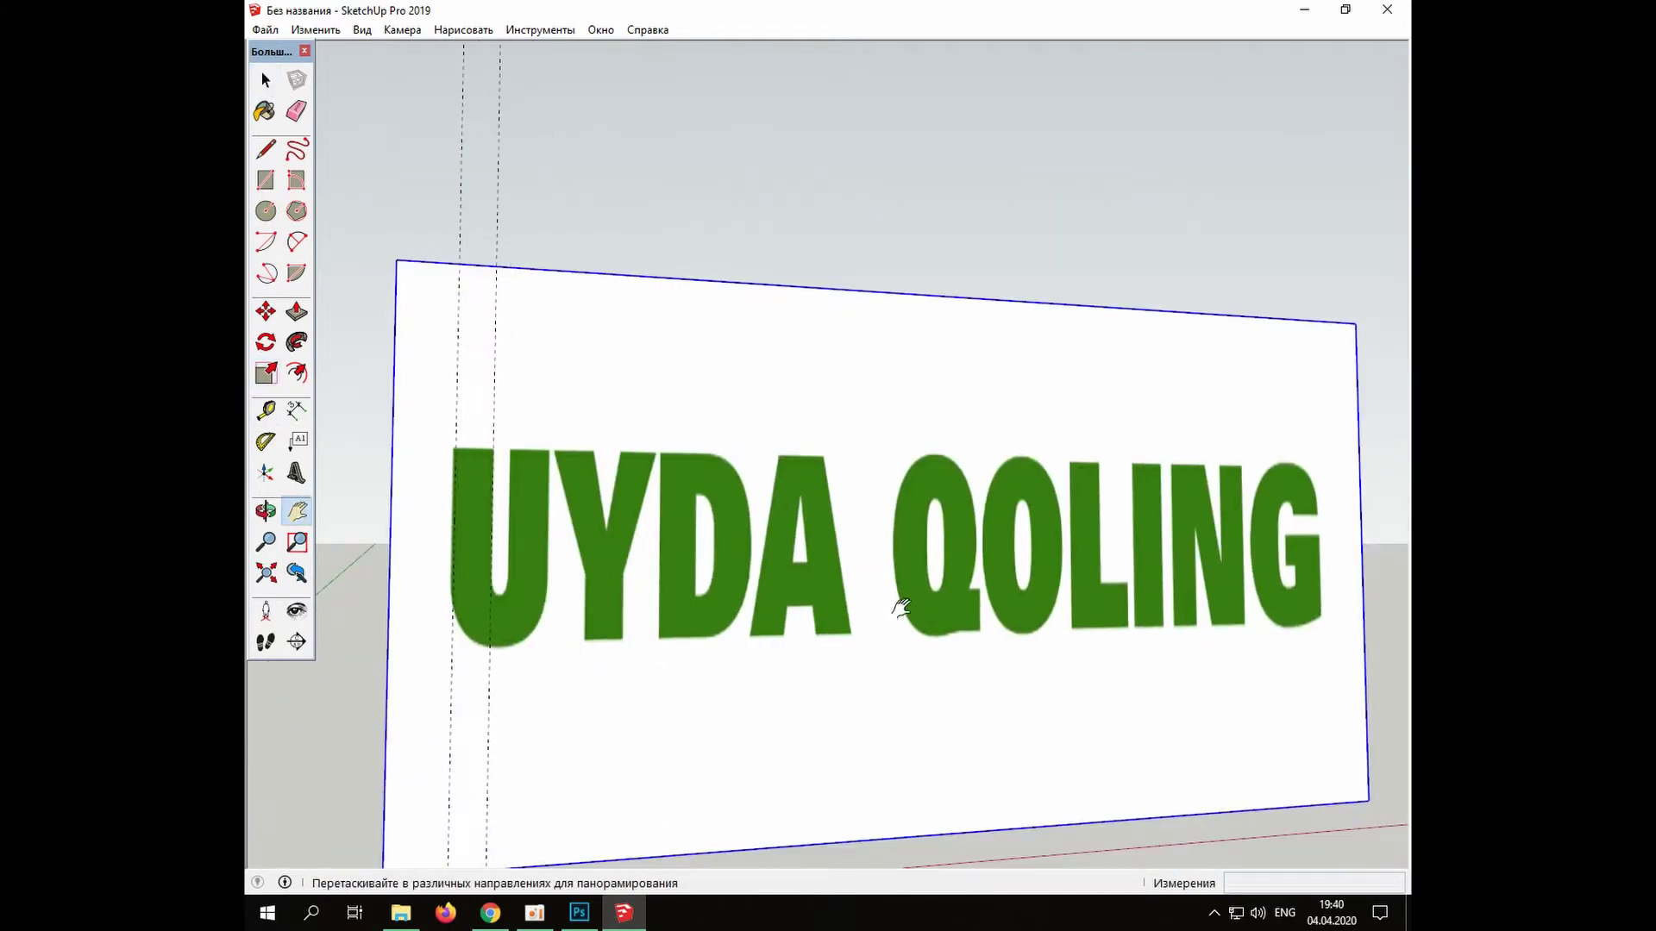
Place vertical guides along both sides of the U's right stem, about 9 cm from the left stem's guide and 20 cm further
key("t")
left_click(491, 512)
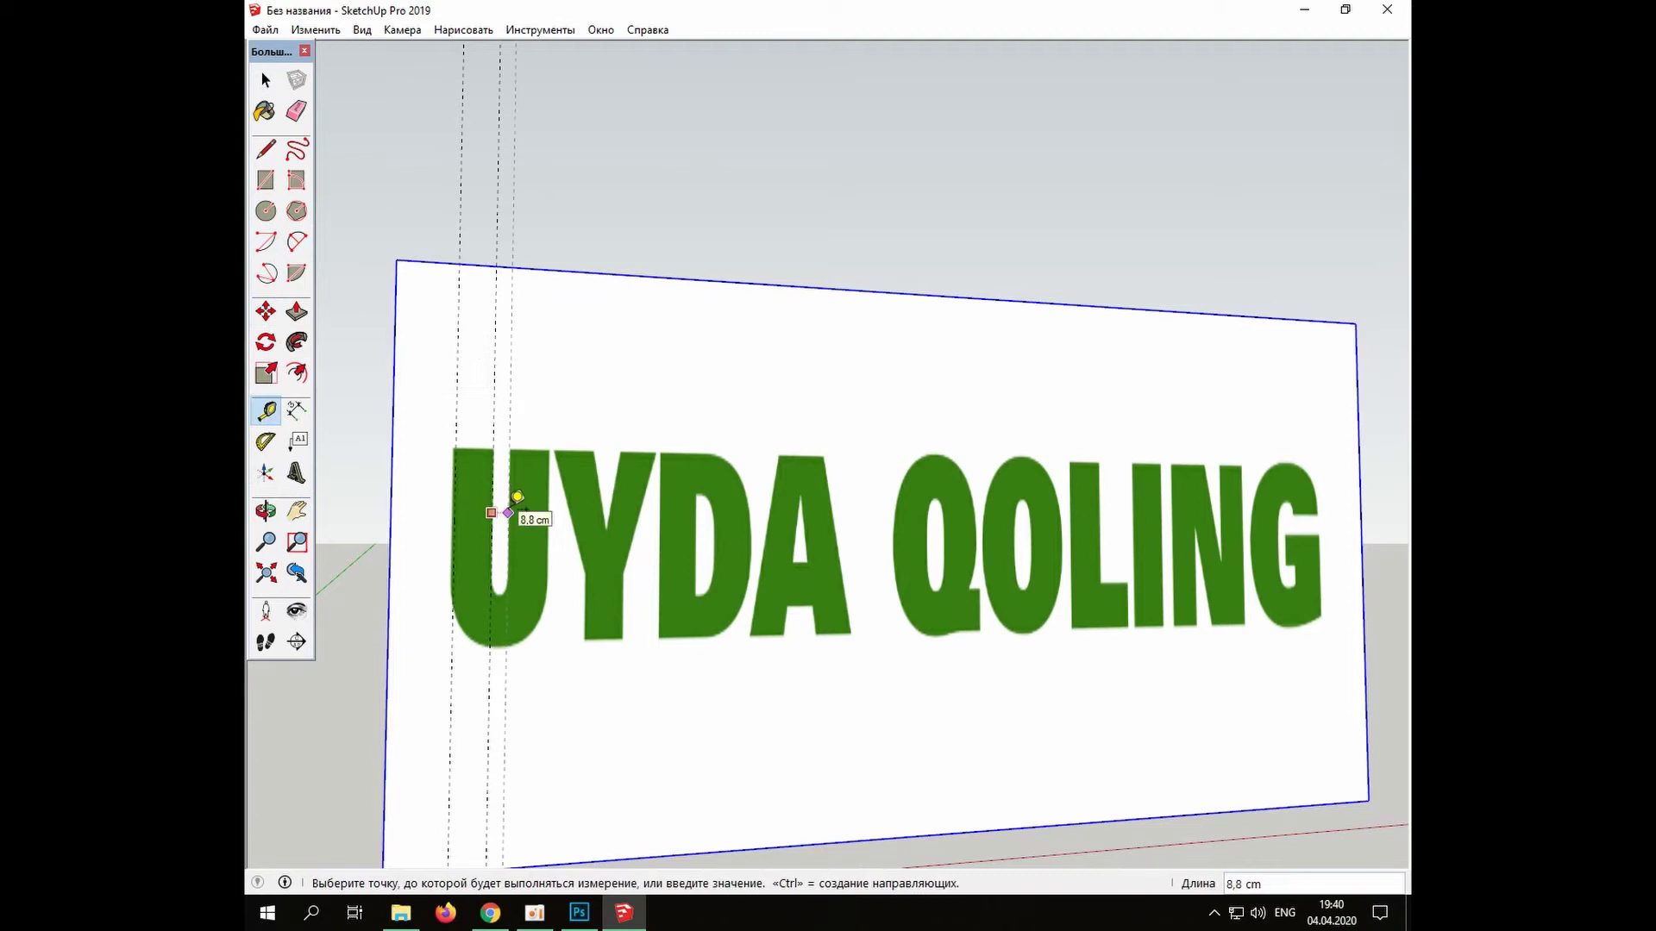
scroll(529, 514, "up", 3)
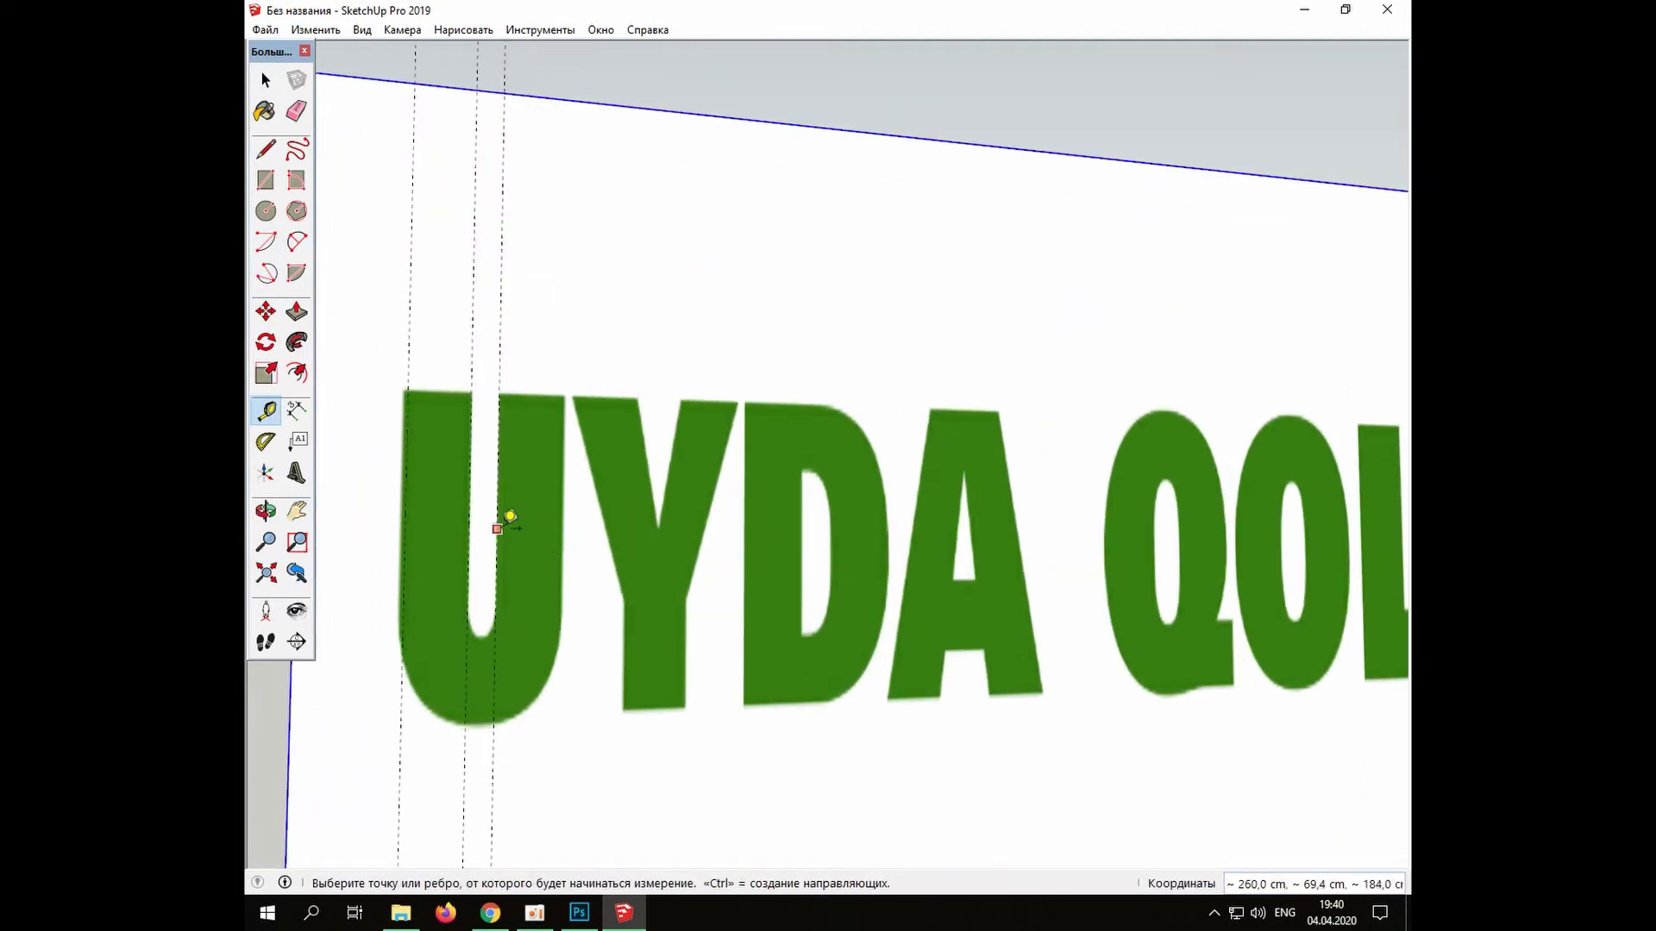
left_click(562, 532)
type("20")
key("Return")
Place vertical guides at both top corners of the Y's left arm, 6 cm from the U's right guide and 20 cm further
left_click(560, 395)
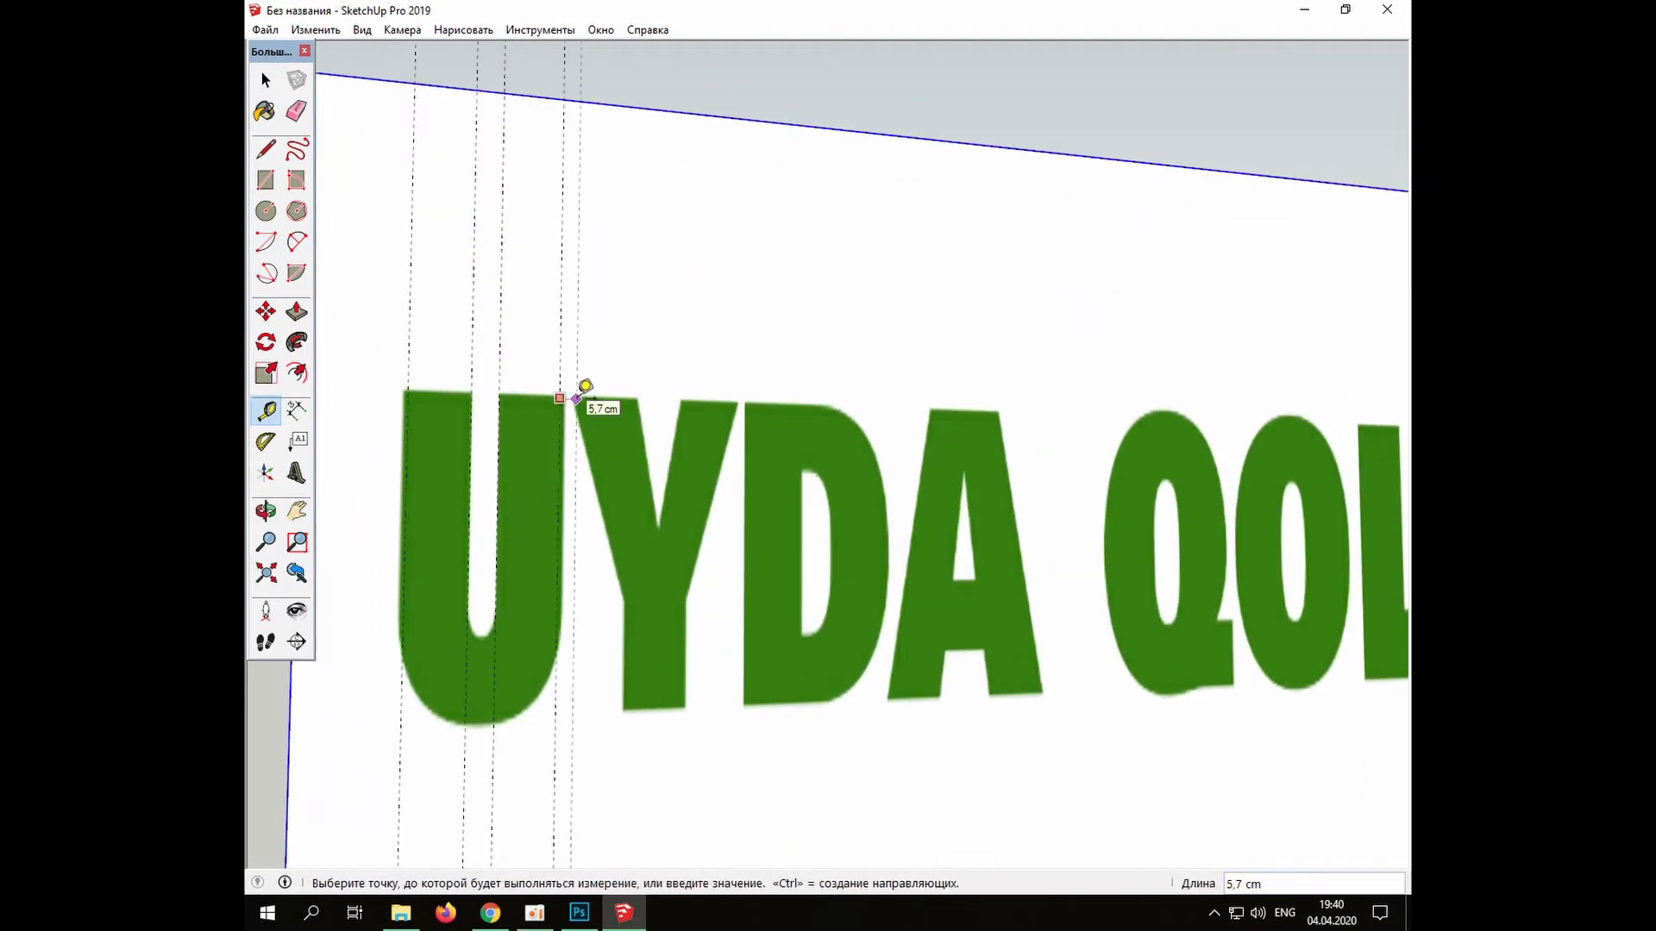
left_click(576, 397)
type("6")
key("Return")
left_click(578, 396)
type("20")
key("Return")
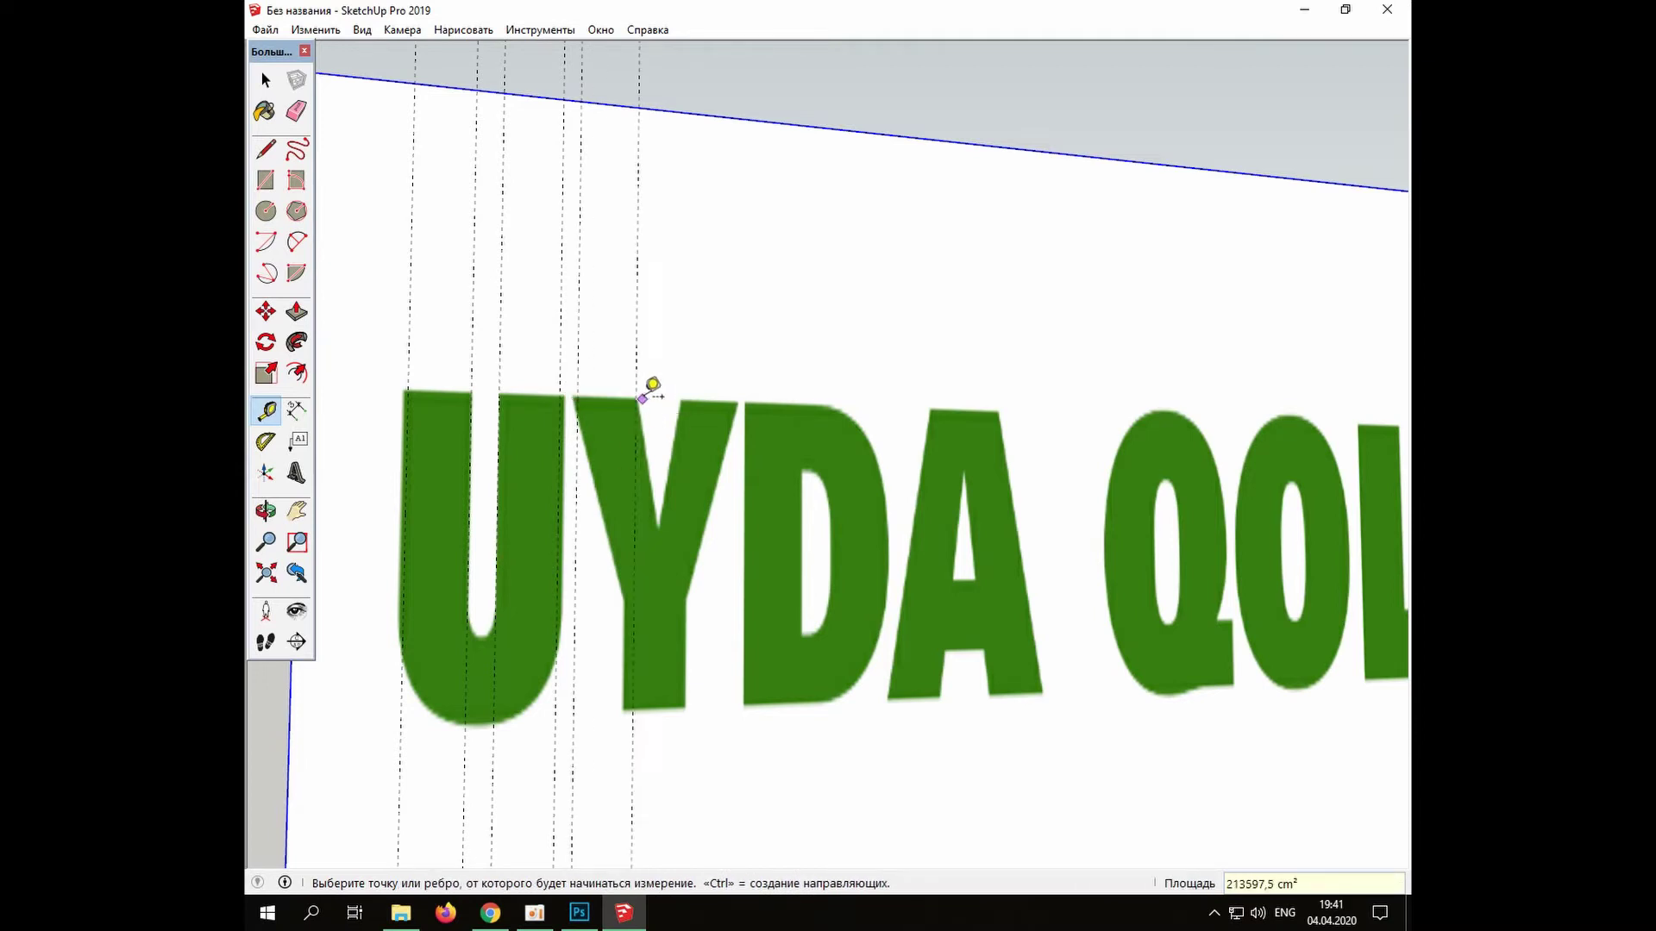
Place vertical guides at both top corners of the Y's right arm, about 16 cm from the left arm's guide and 20 cm further
left_click(636, 397)
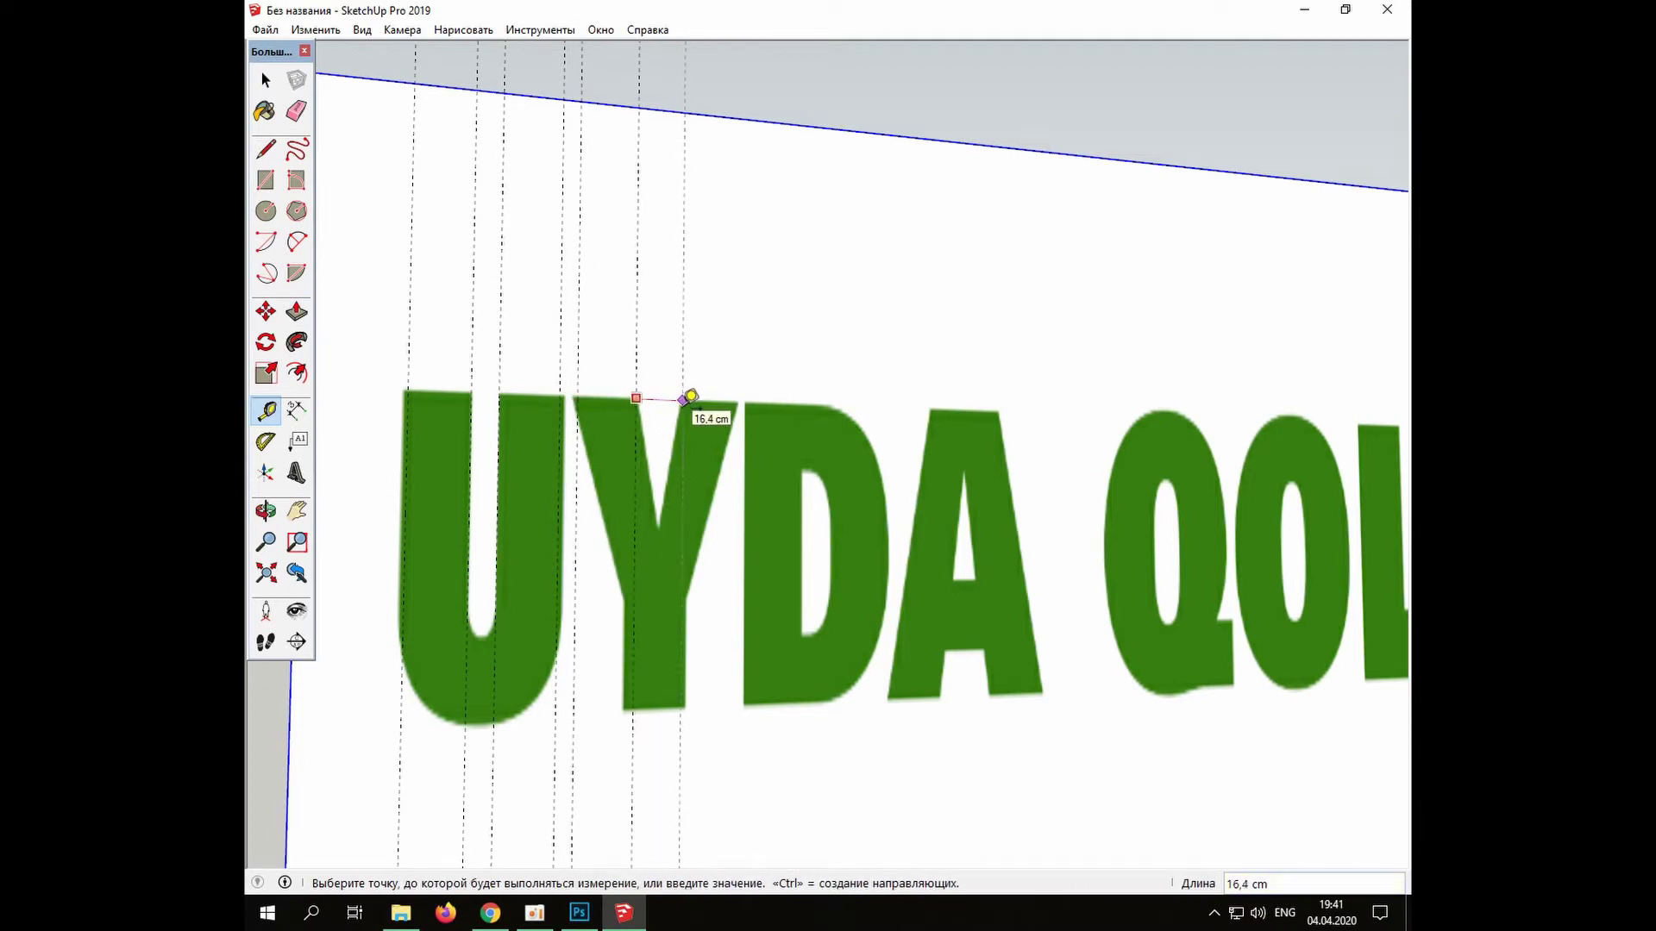
type("16,7")
key("Return")
left_click(681, 405)
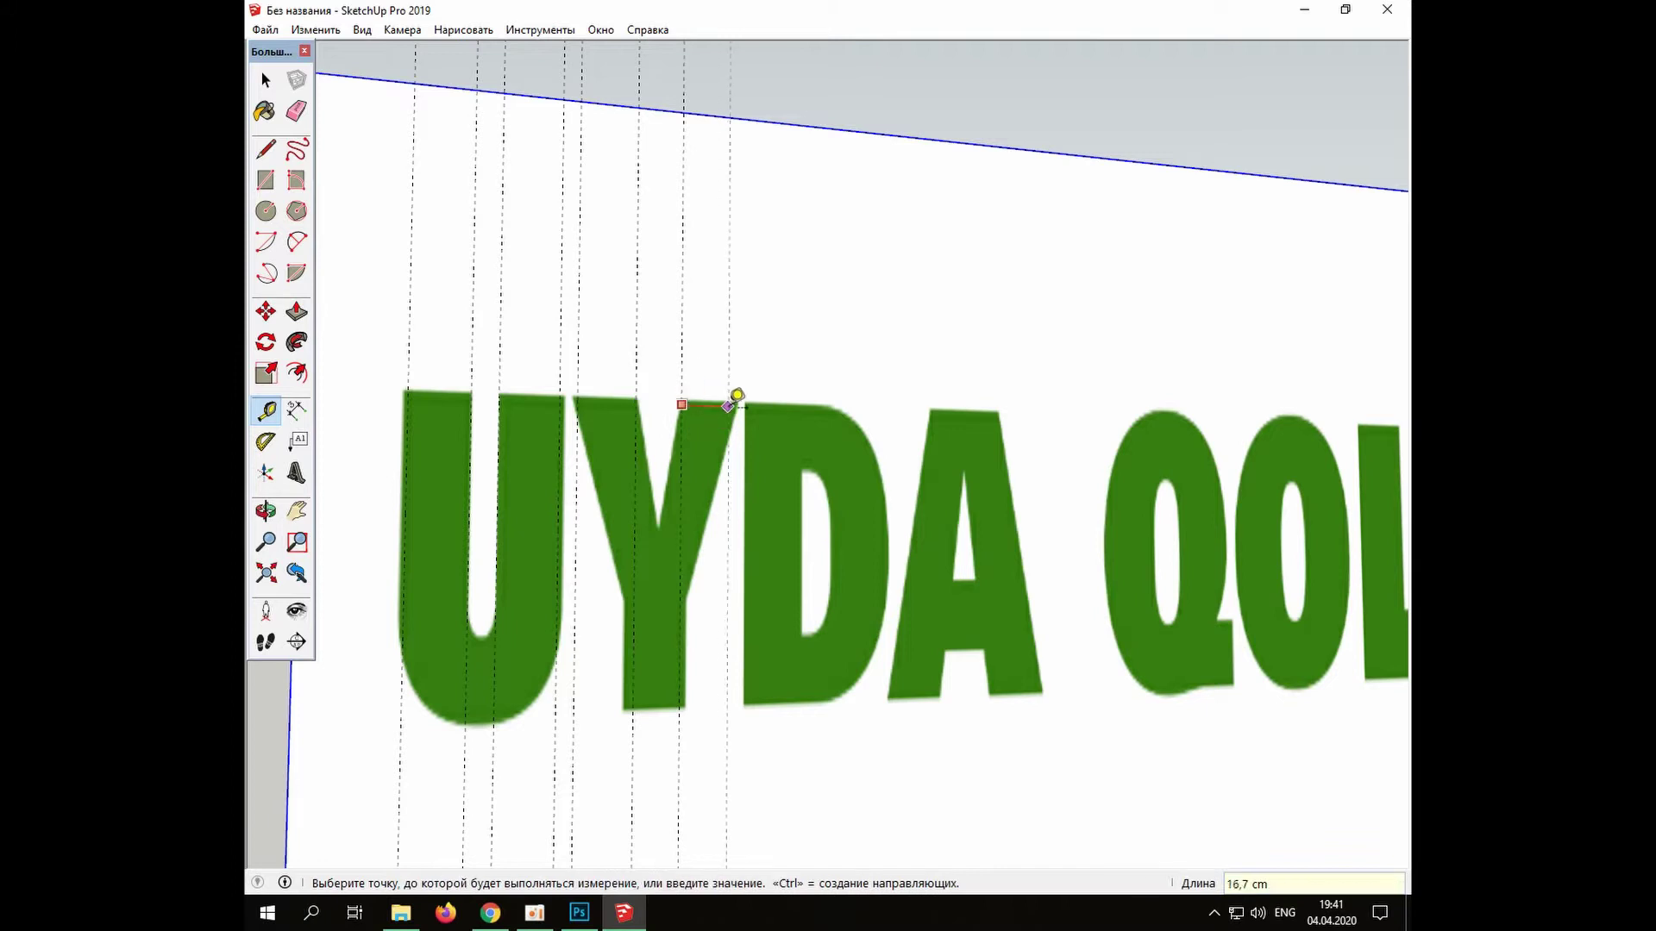
type("20")
key("Return")
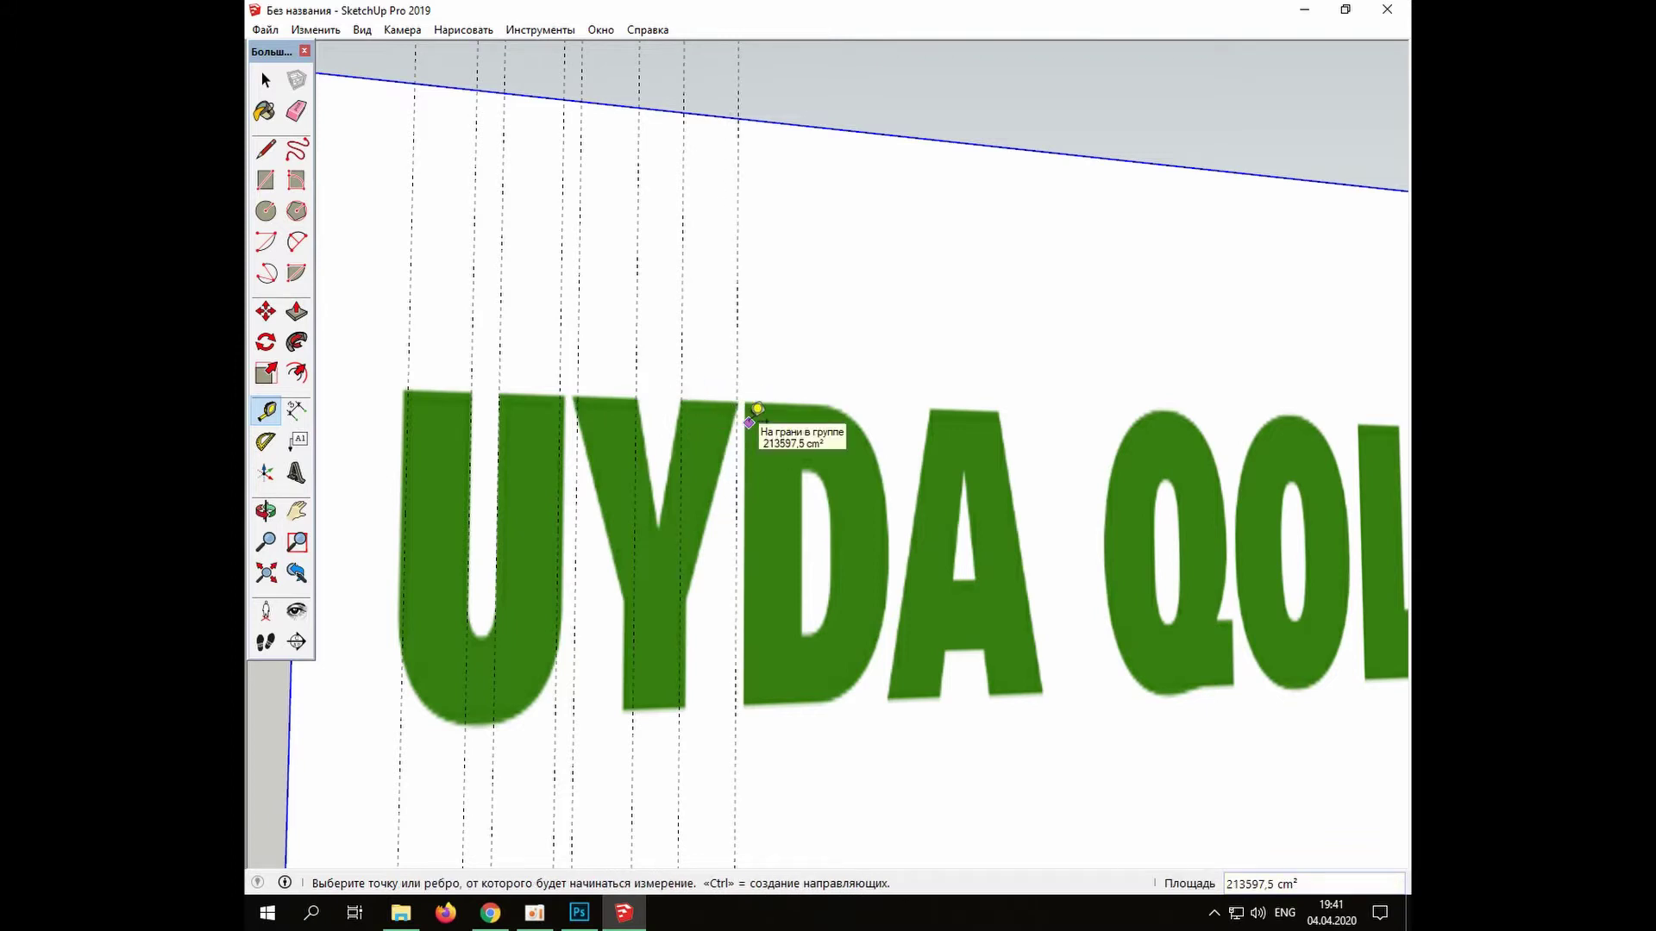
Place vertical guides at the D's left edge, about 4 cm from the Y, and at its right edge, about 53 cm further
left_click(735, 403)
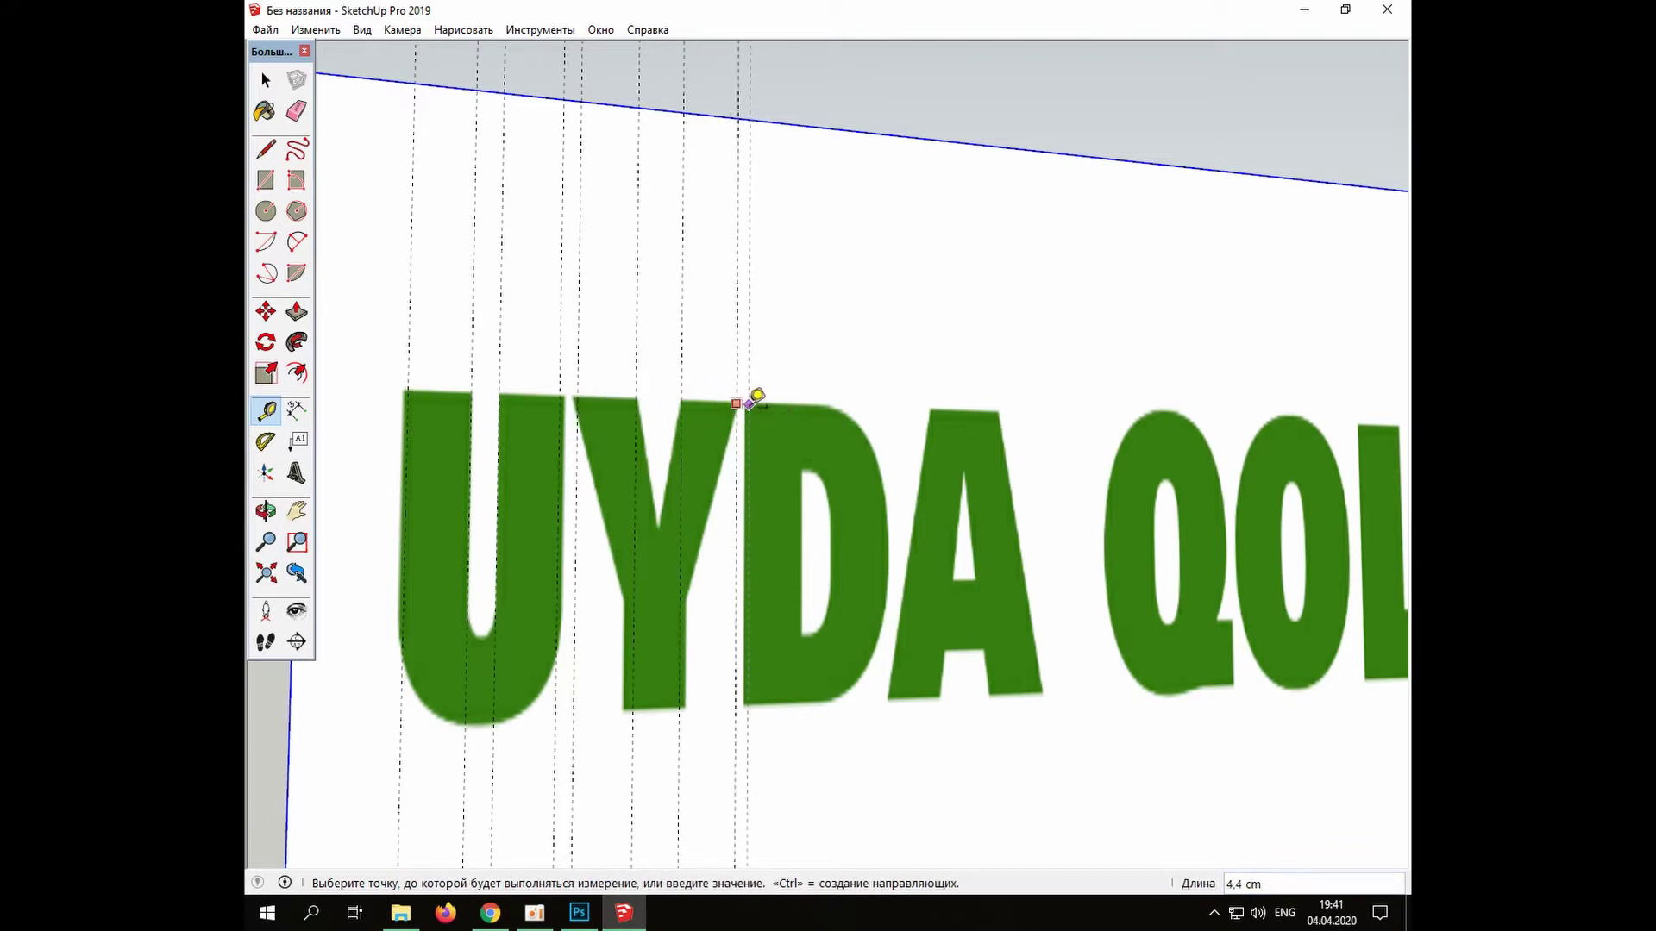
key("h")
left_click_drag(913, 592, 603, 582)
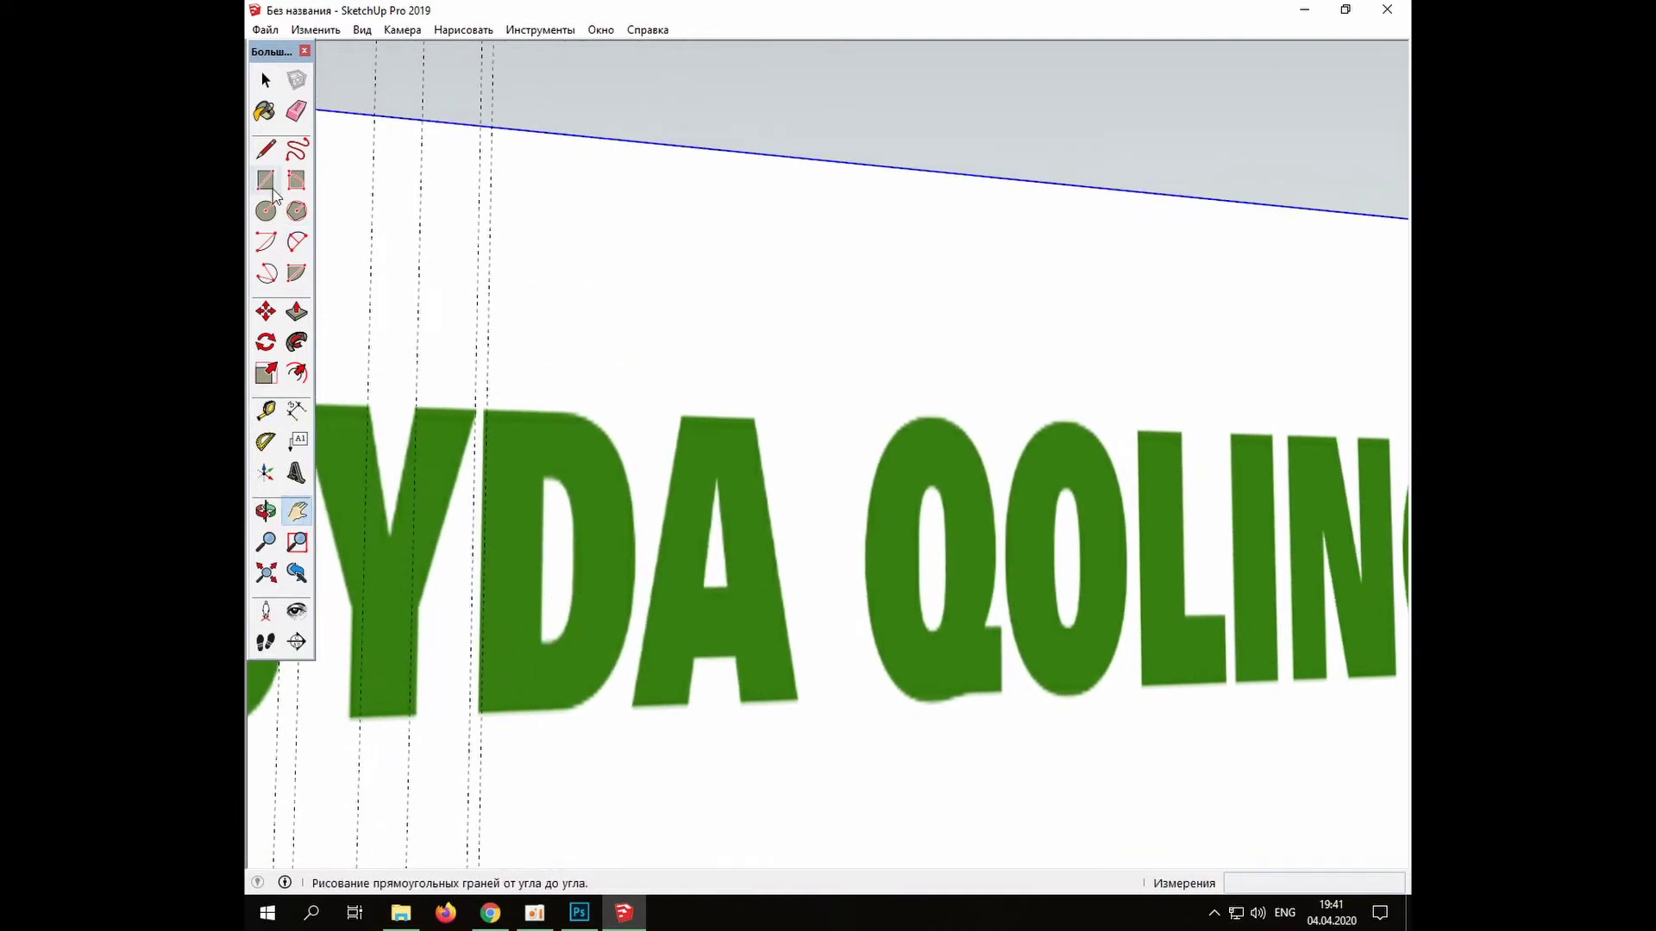
left_click(266, 411)
left_click(486, 427)
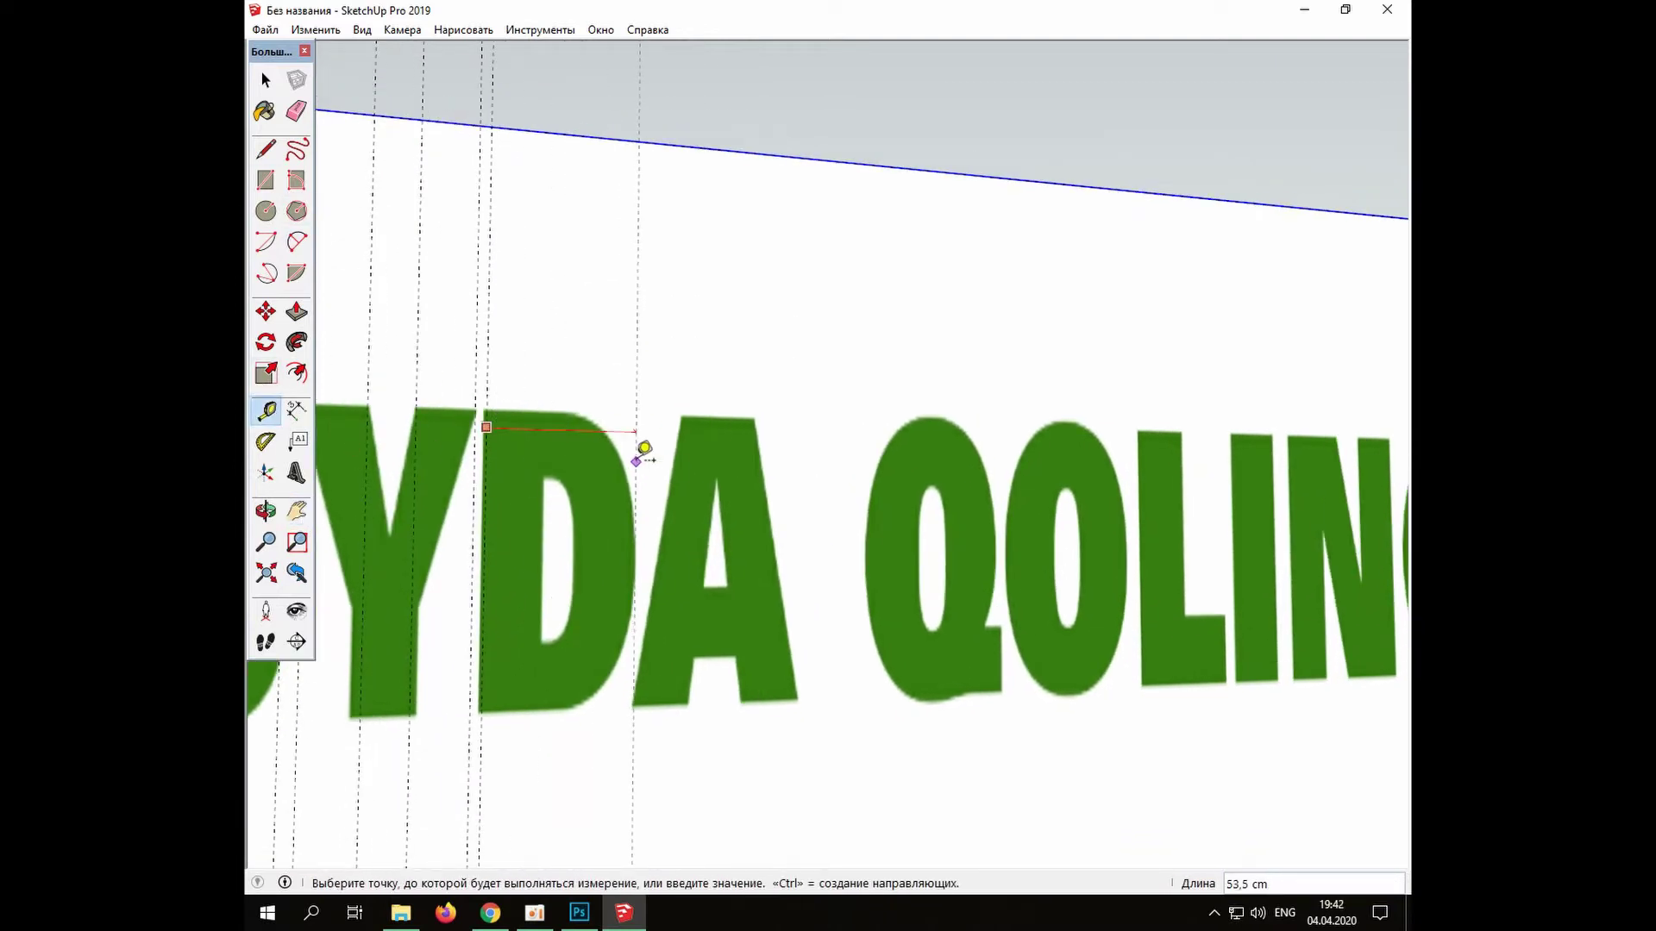
type("5")
key("Return")
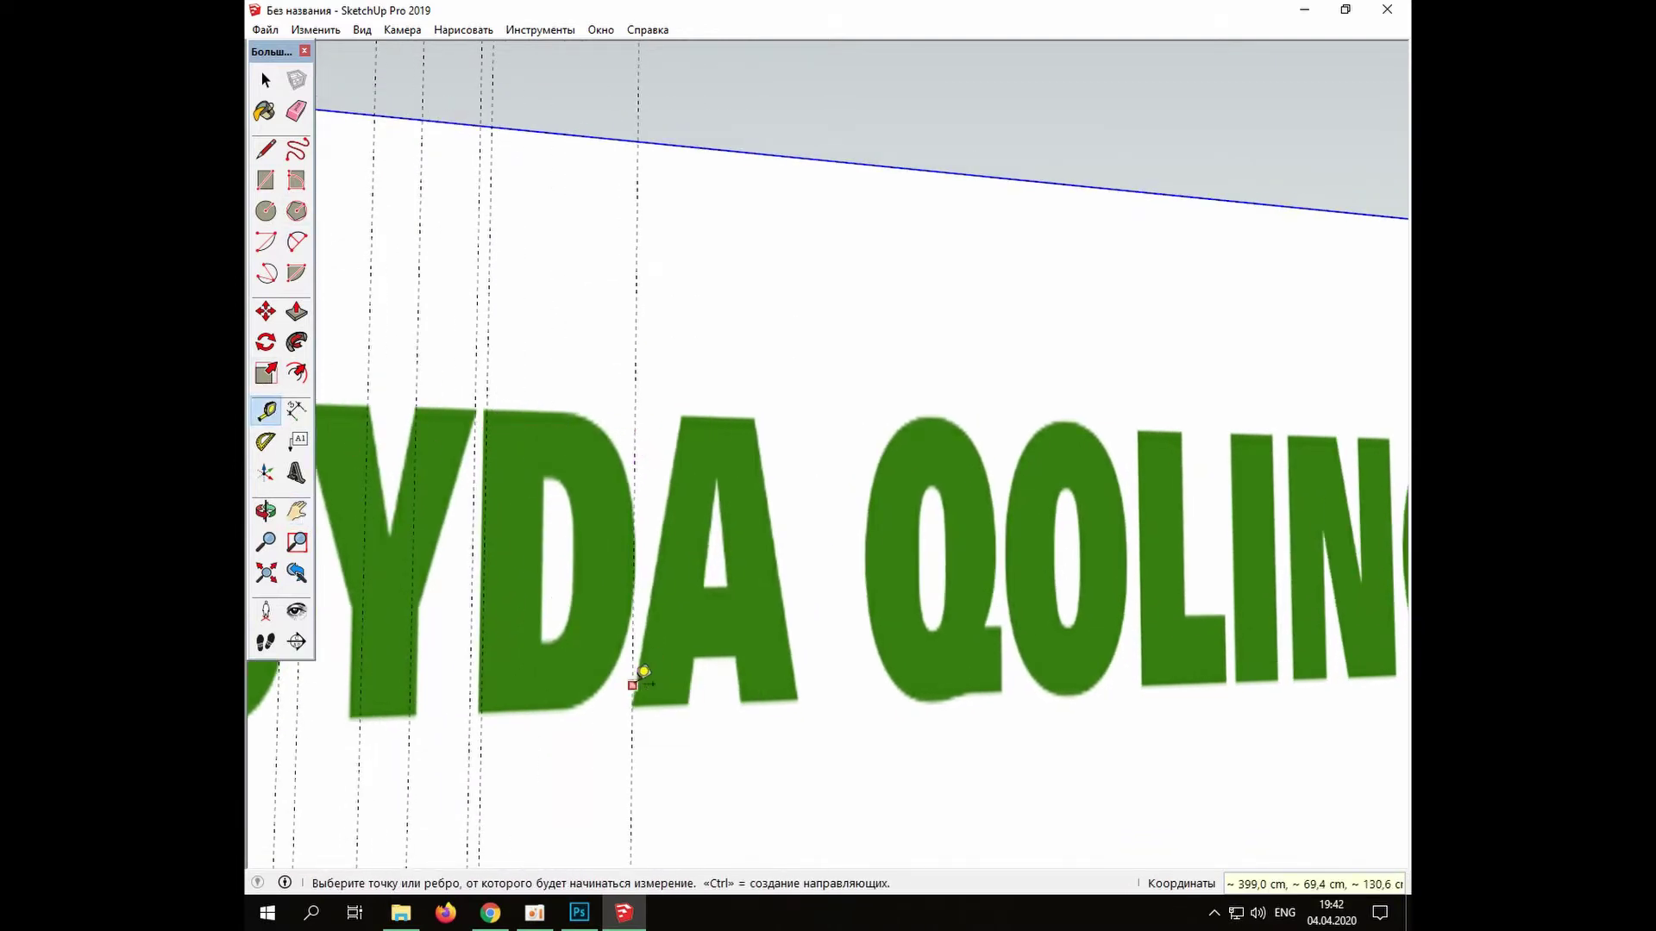
left_click(486, 500)
key("Return")
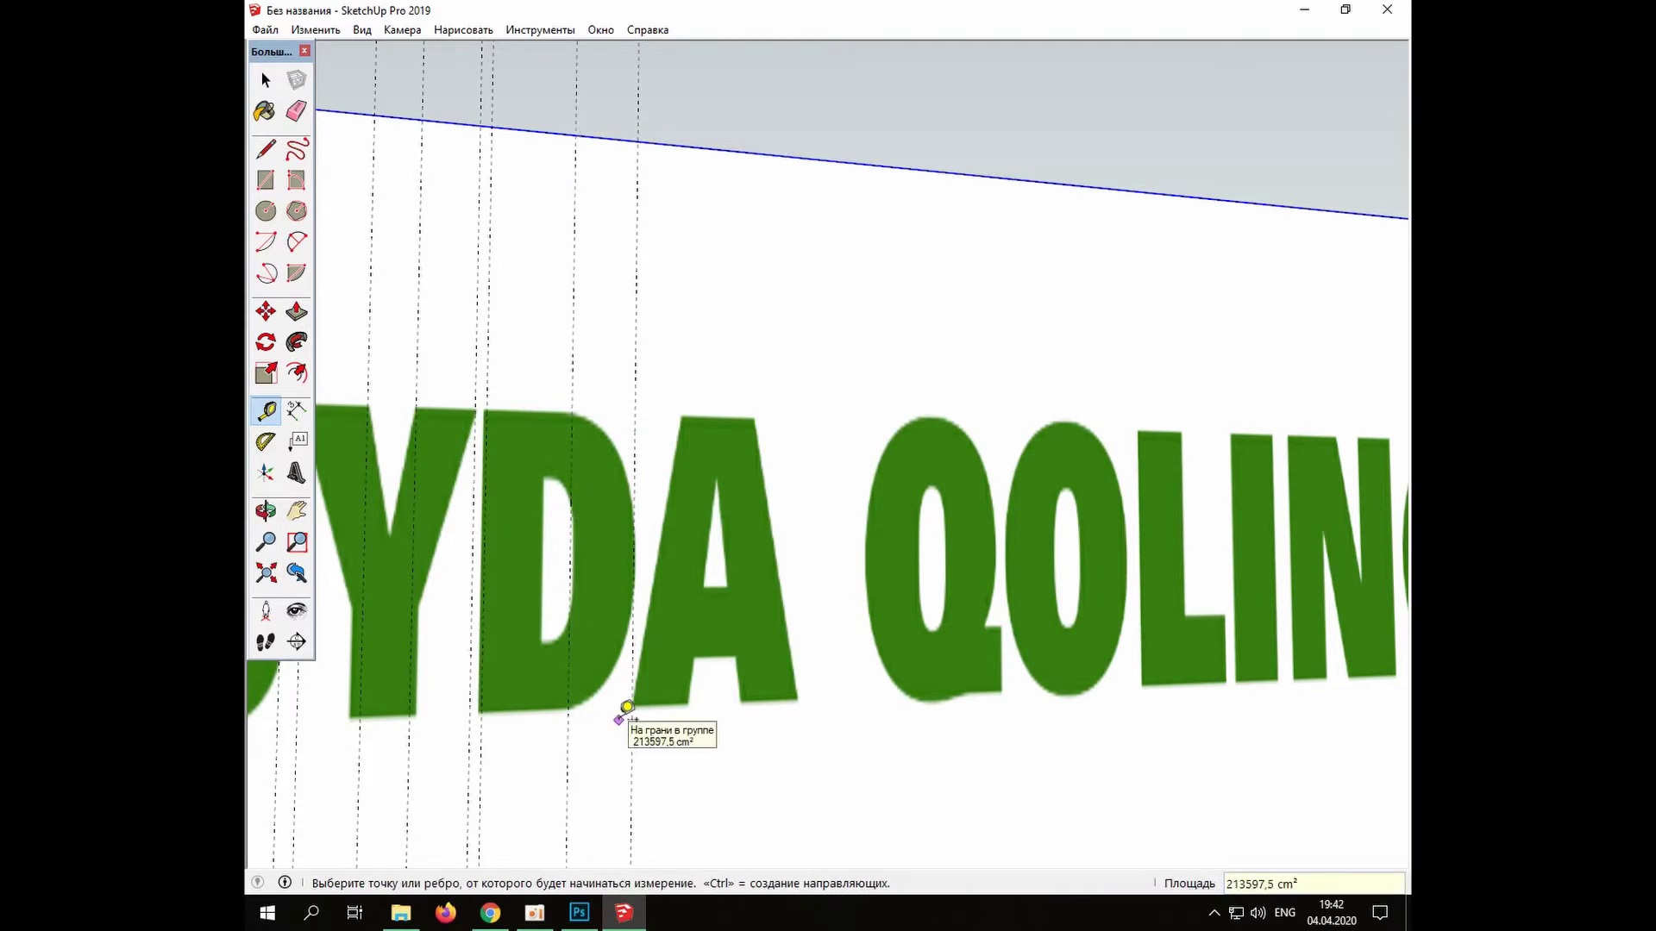
left_click(316, 29)
left_click(345, 52)
Place vertical guides on both sides of the D's inner opening, about 31 cm and about 20 cm from the D's left edge
left_click(484, 554)
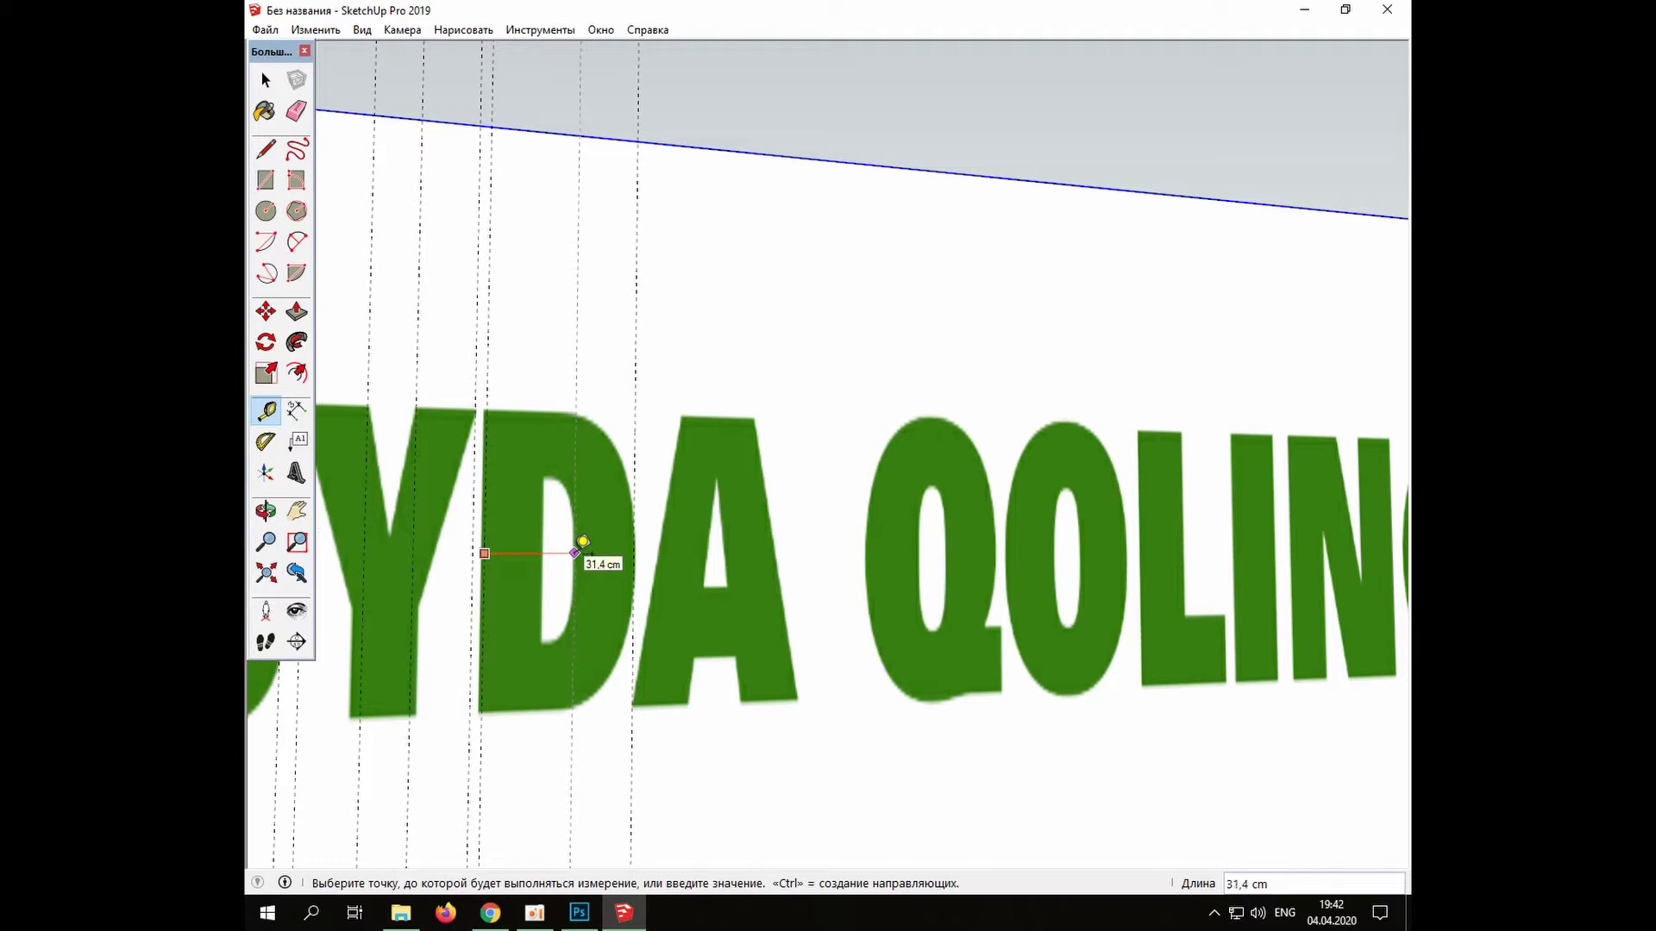
key("Return")
left_click(484, 553)
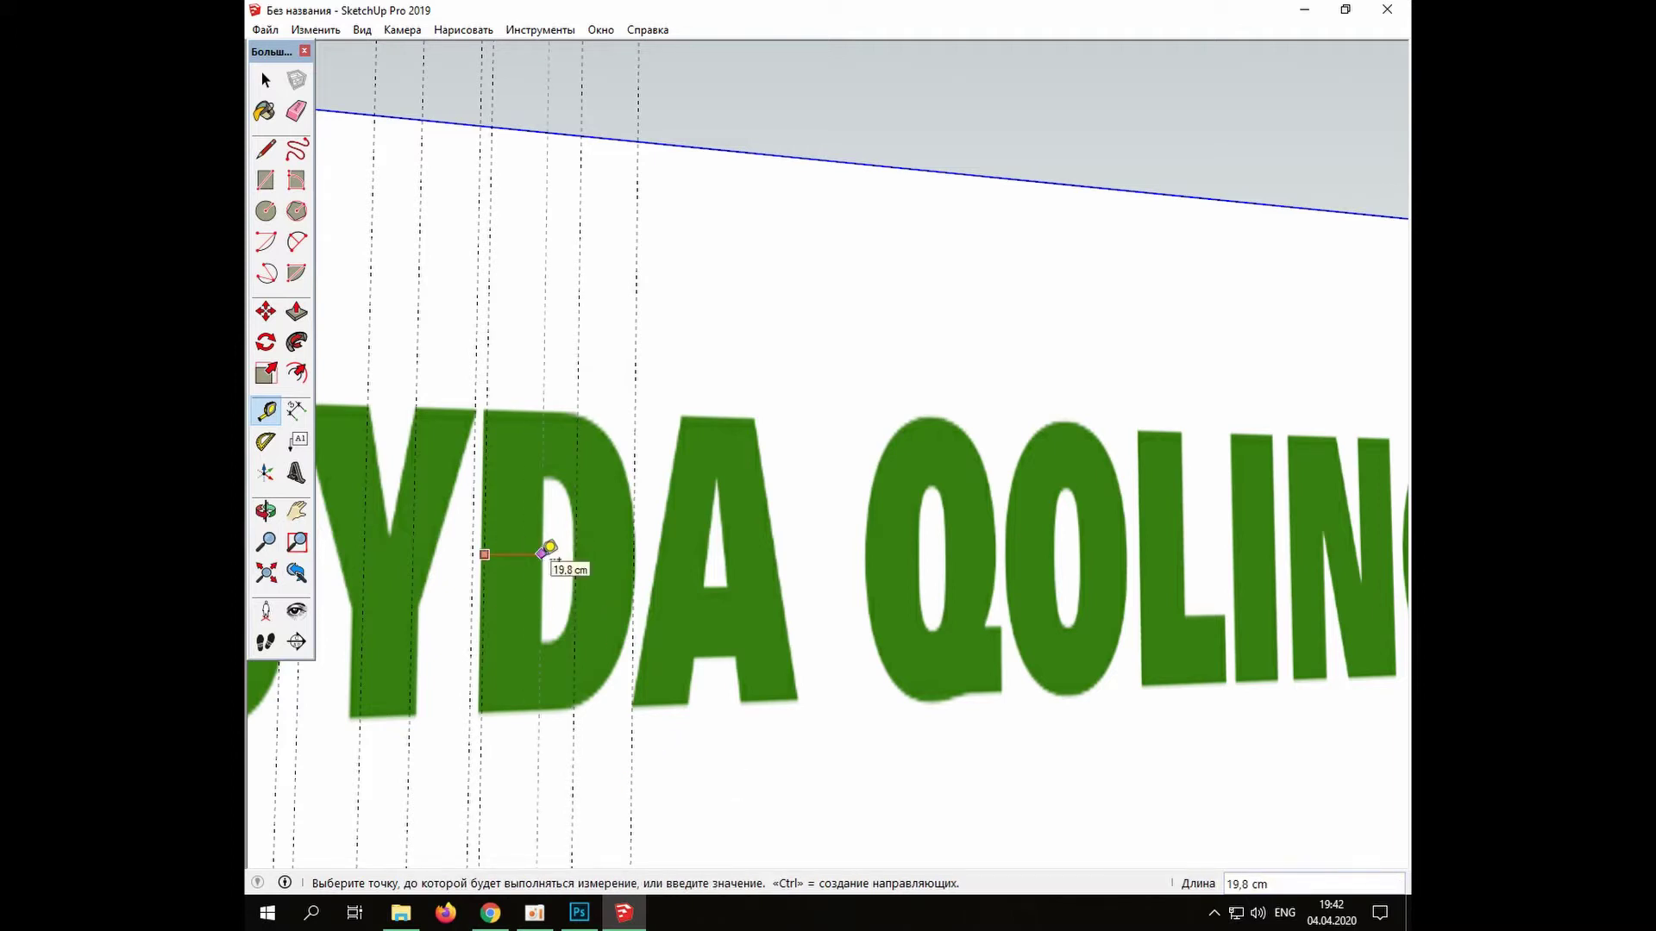
left_click(547, 563)
Place three vertical guides across the A's feet, about 20 cm apart, measured from the guide at its left foot
left_click(685, 701)
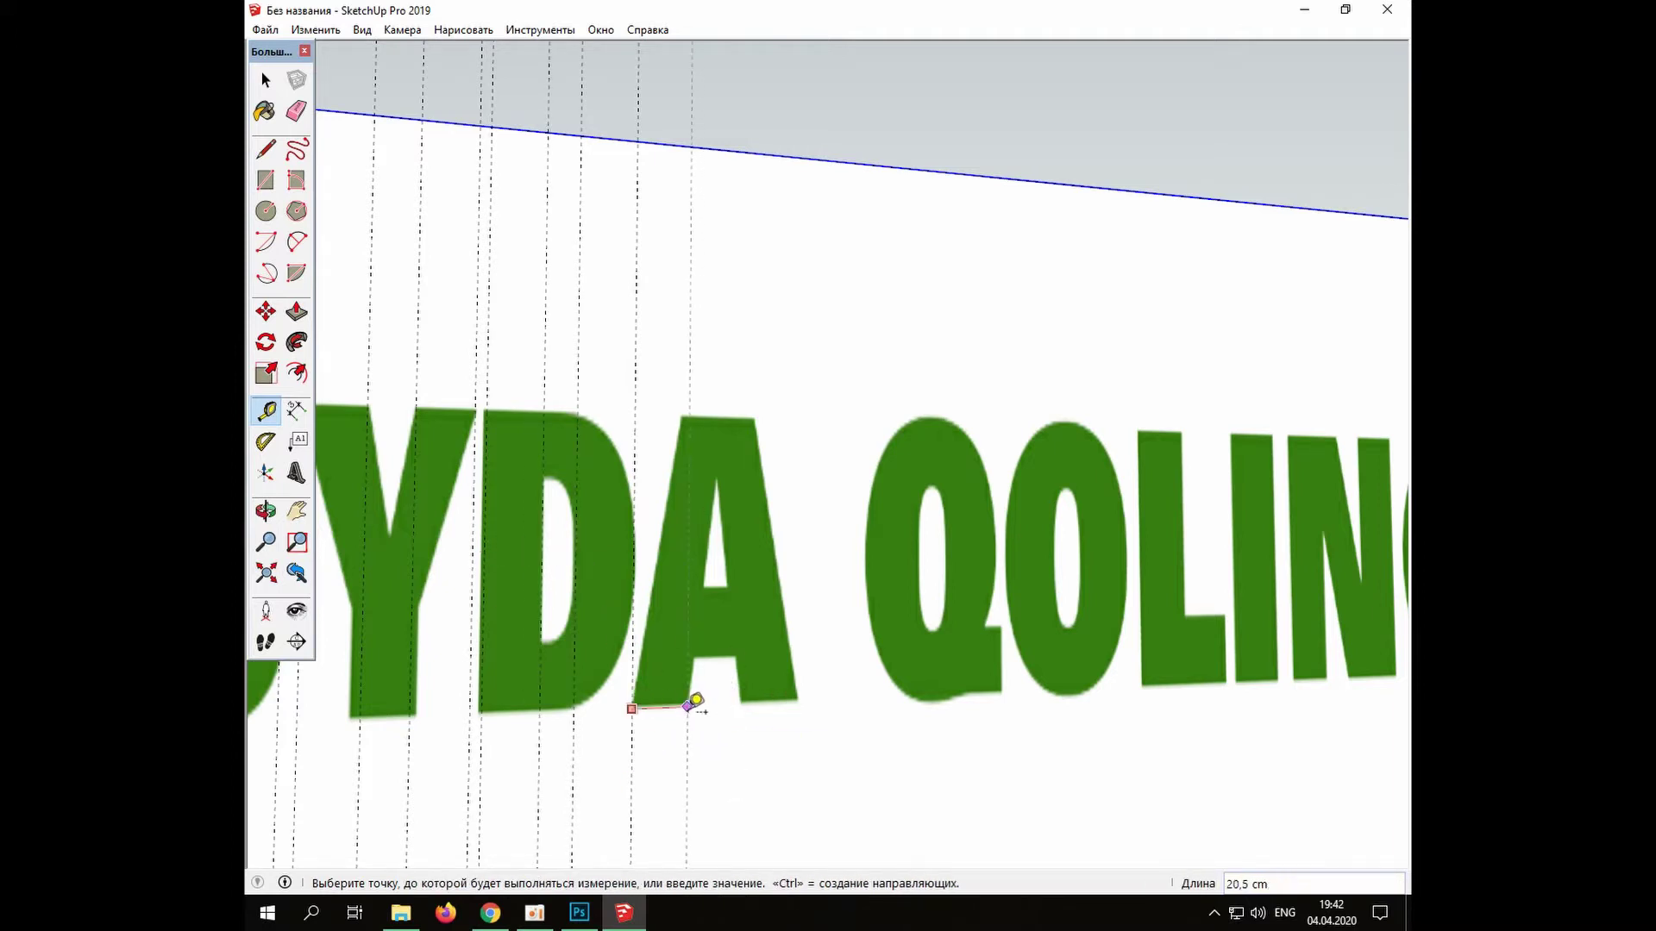
type("40")
key("Return")
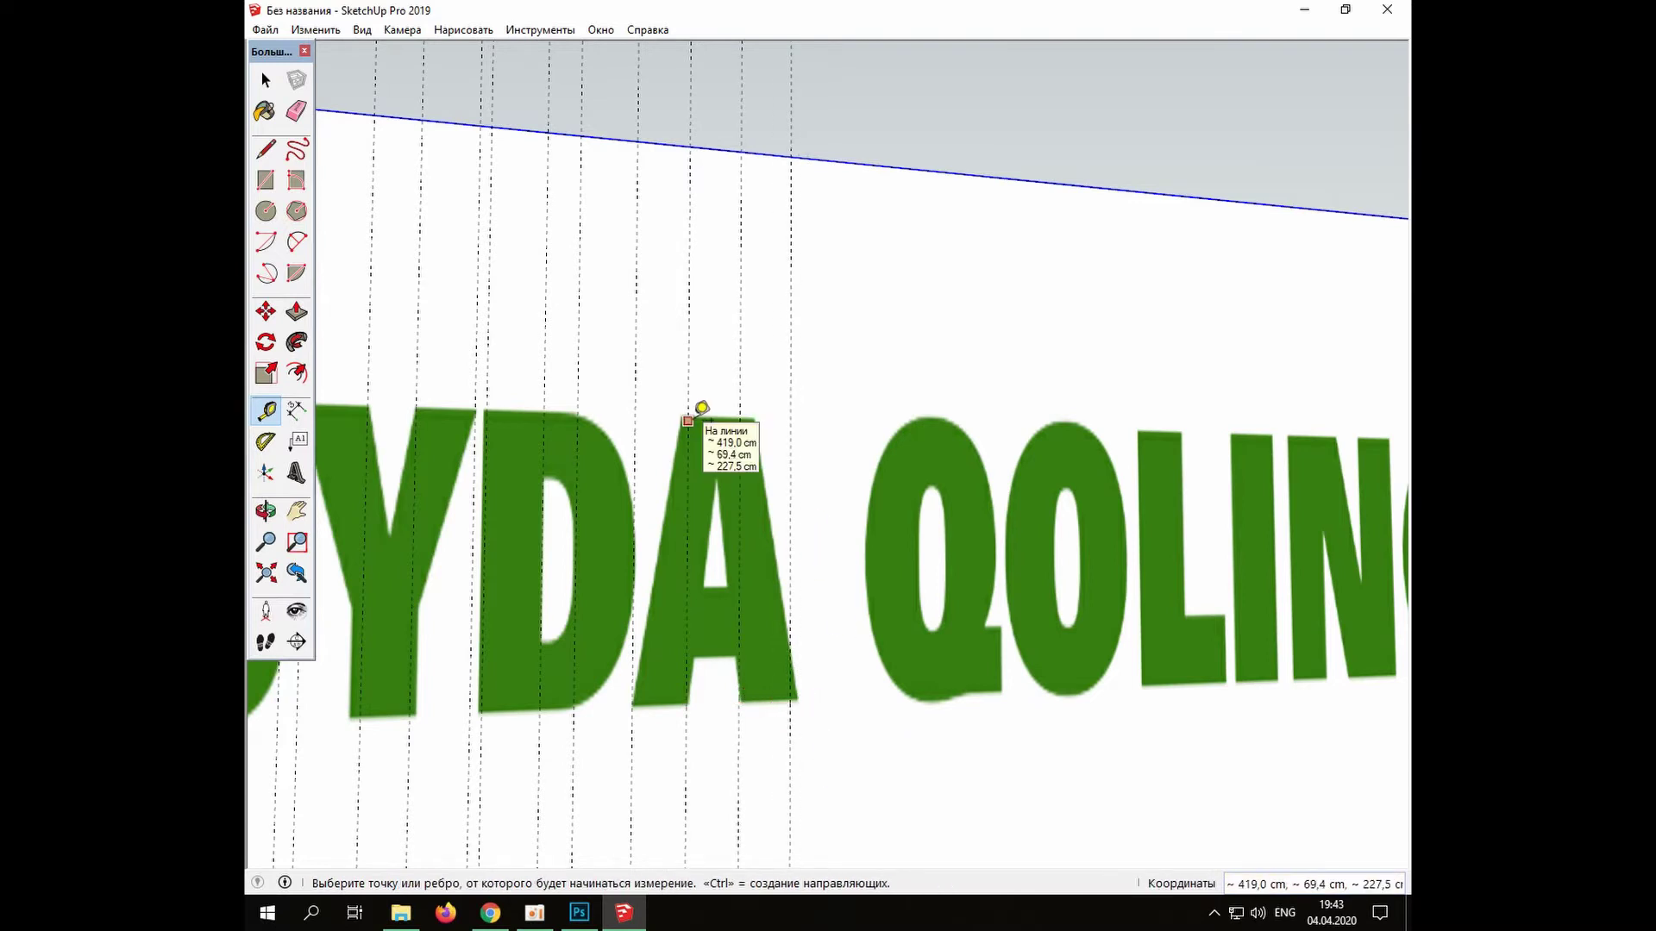
middle_click_drag(776, 621, 865, 580)
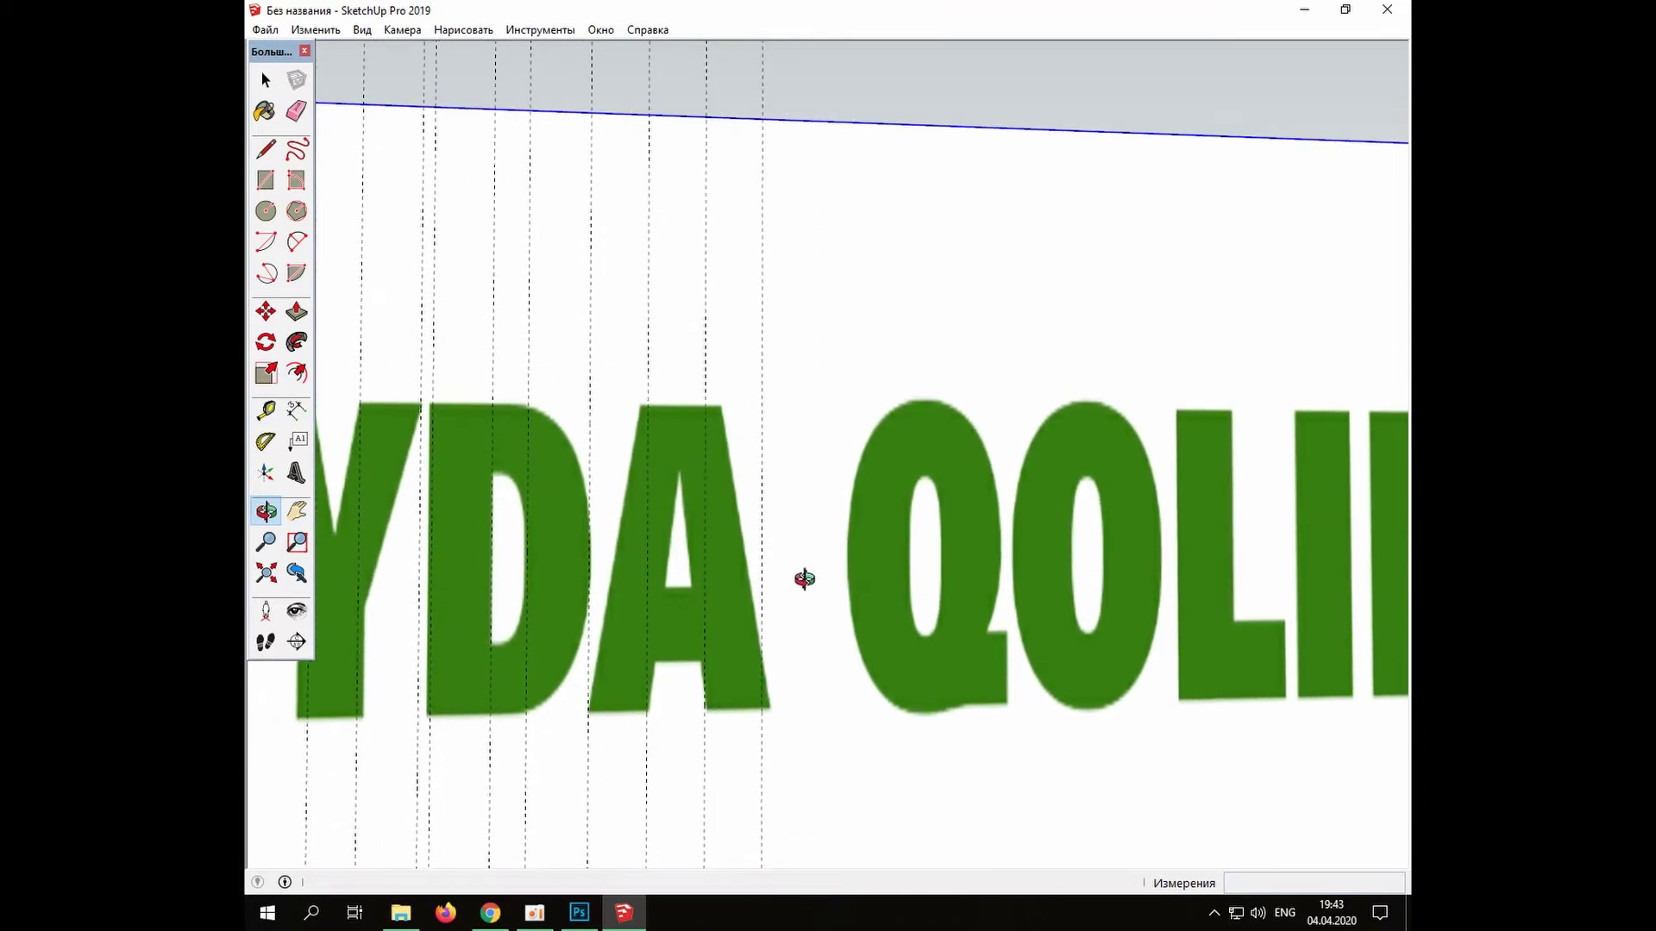
key("t")
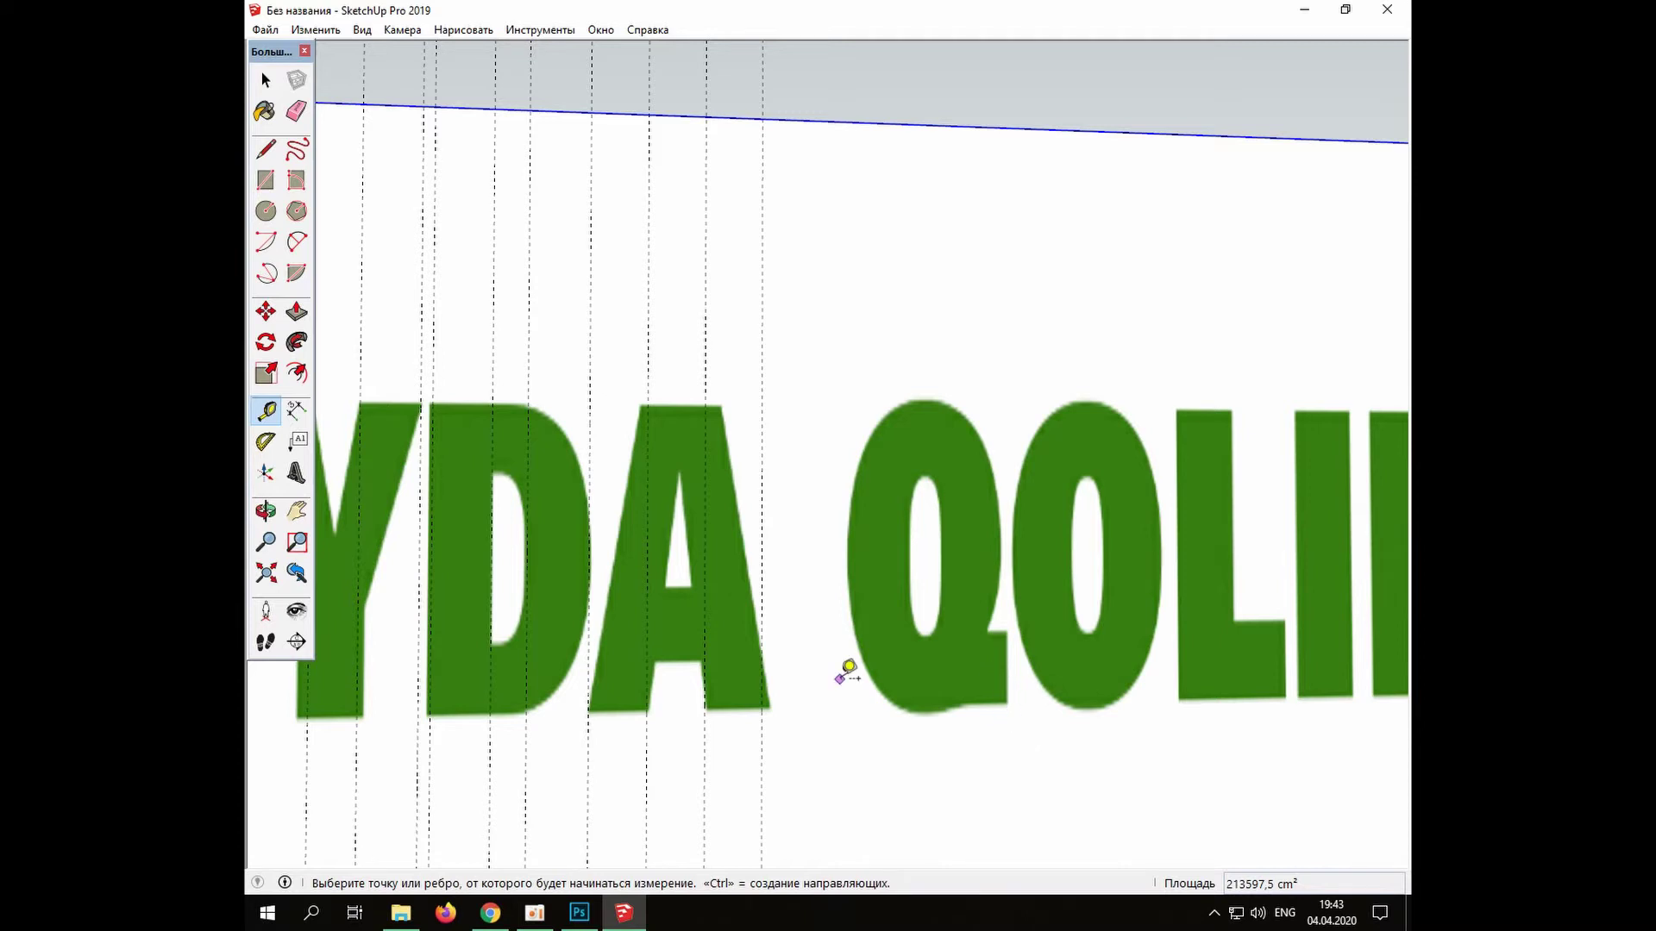
middle_click_drag(848, 673, 506, 480, "shift")
key("r")
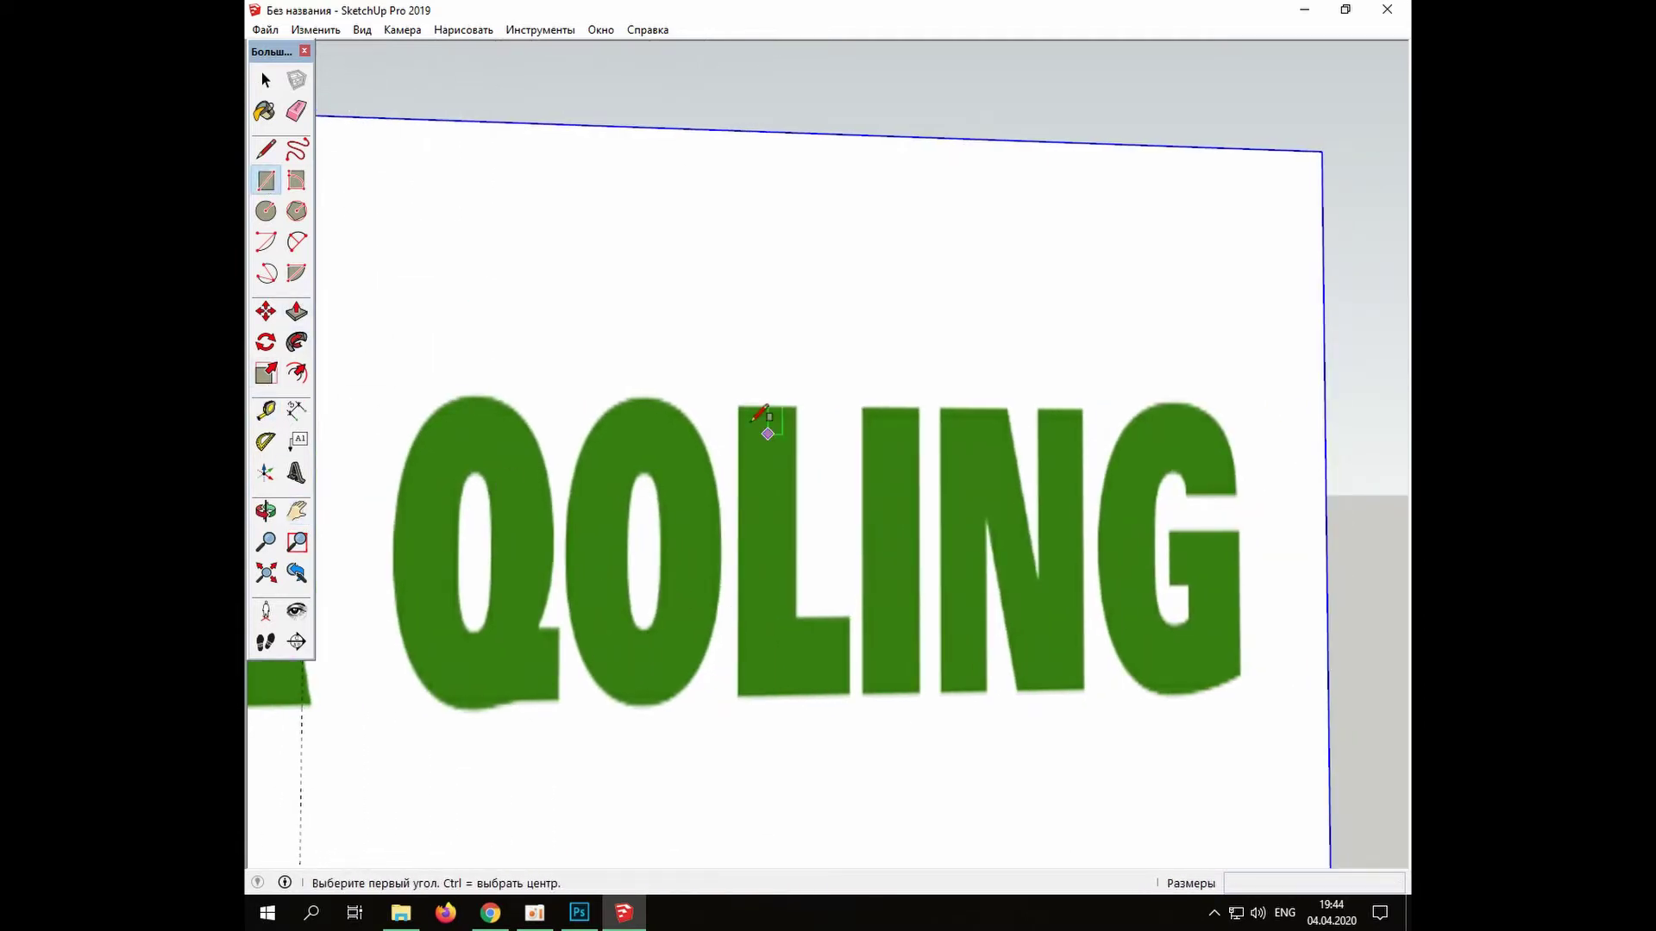
left_click(739, 407)
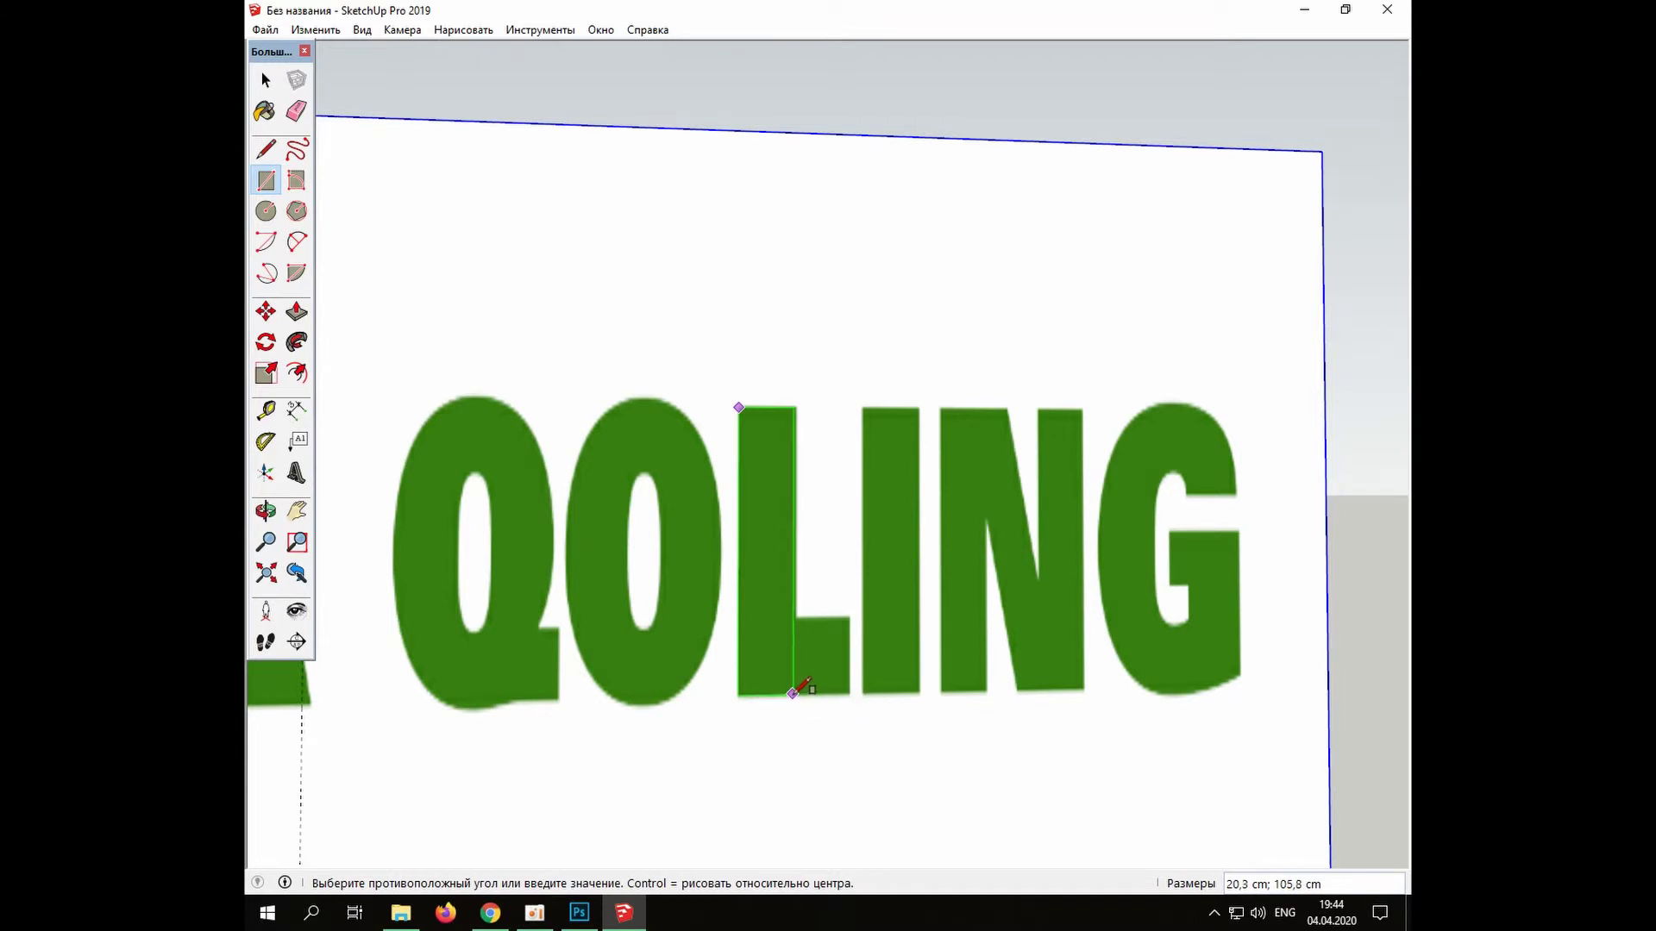
type("105")
key("Return")
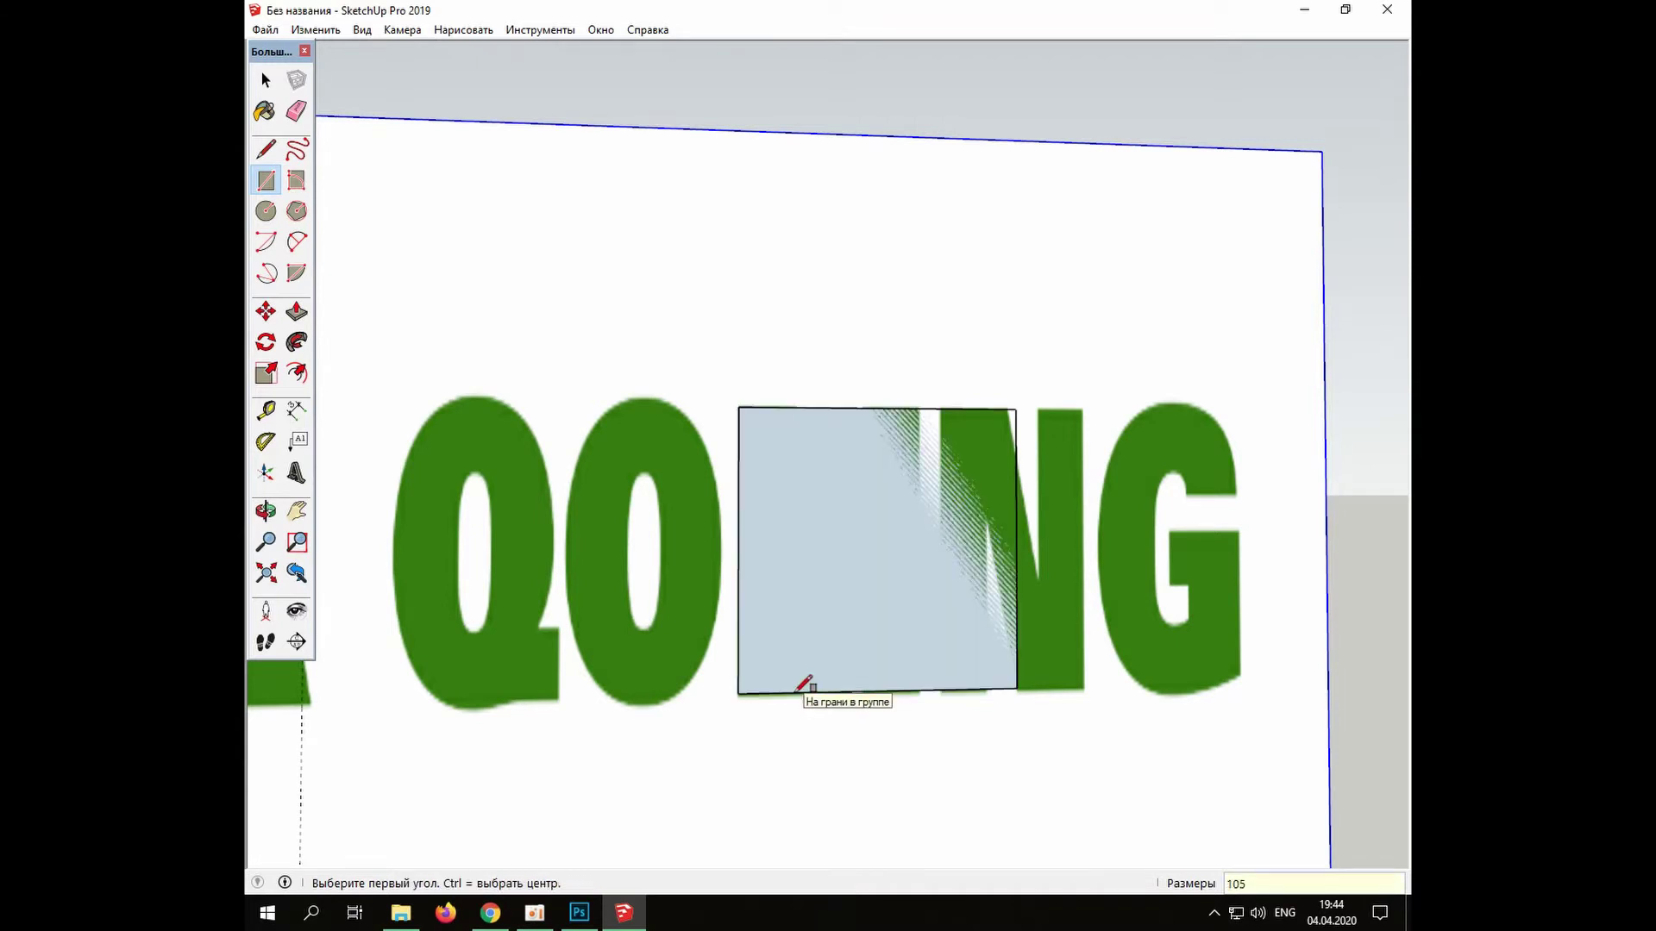
left_click(334, 34)
left_click(345, 50)
Trace the L with a 20 by 105 cm rectangle for the stem and one about 21.2 cm wide and 28.1 cm high for the foot
left_click(739, 407)
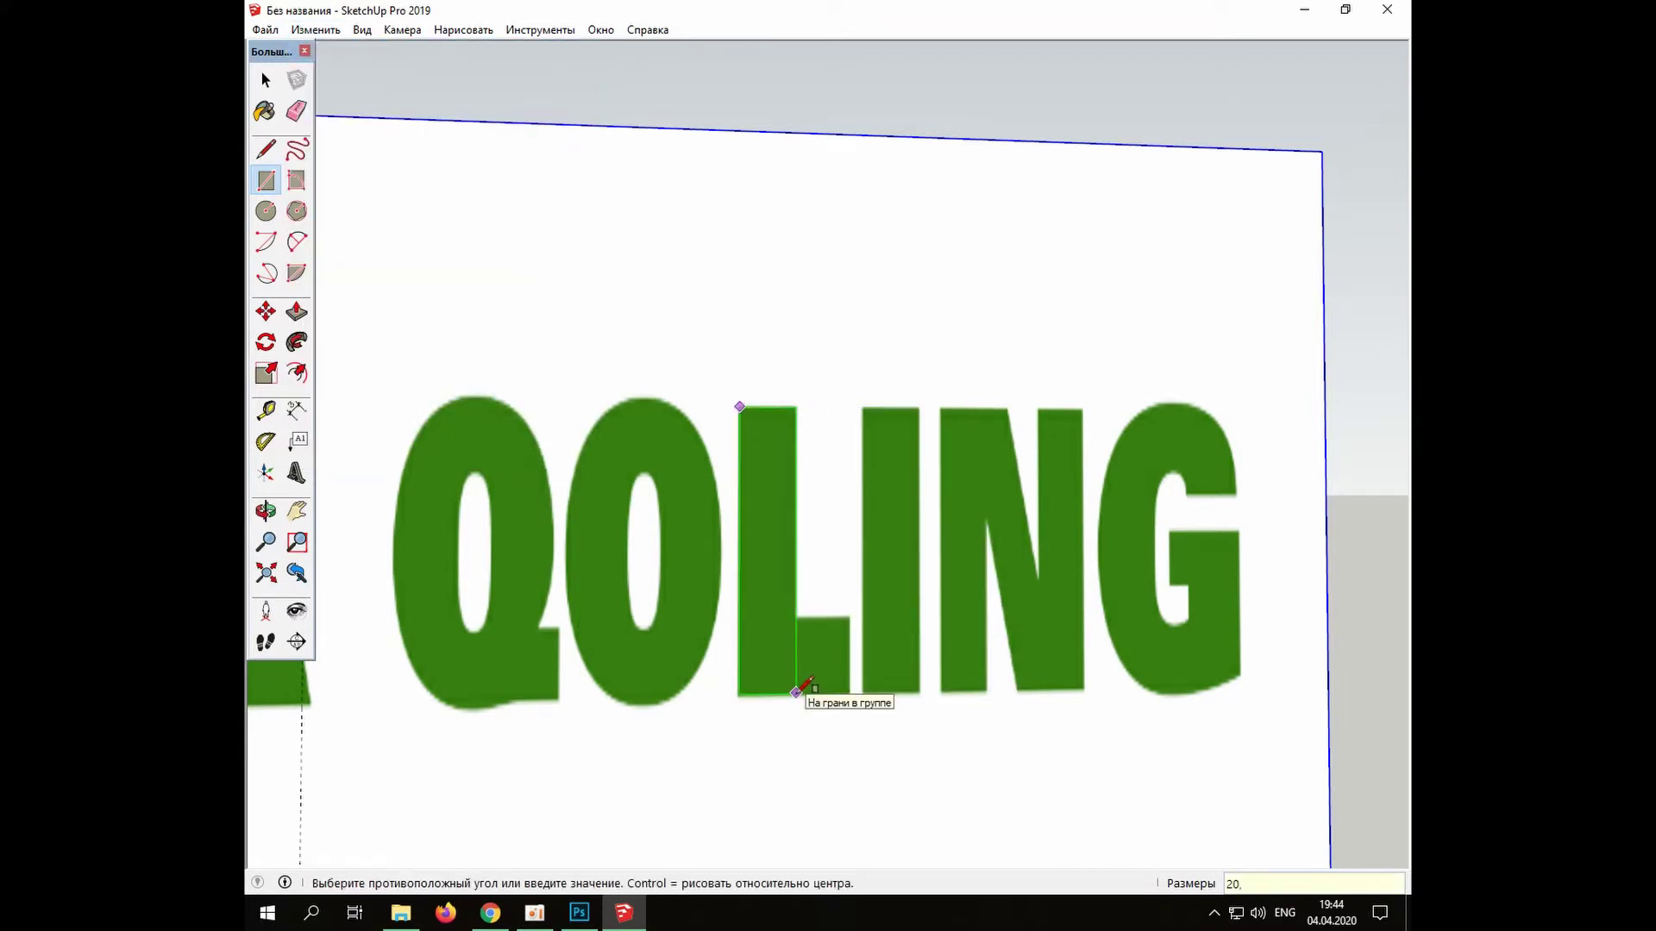
key("Return")
left_click(793, 693)
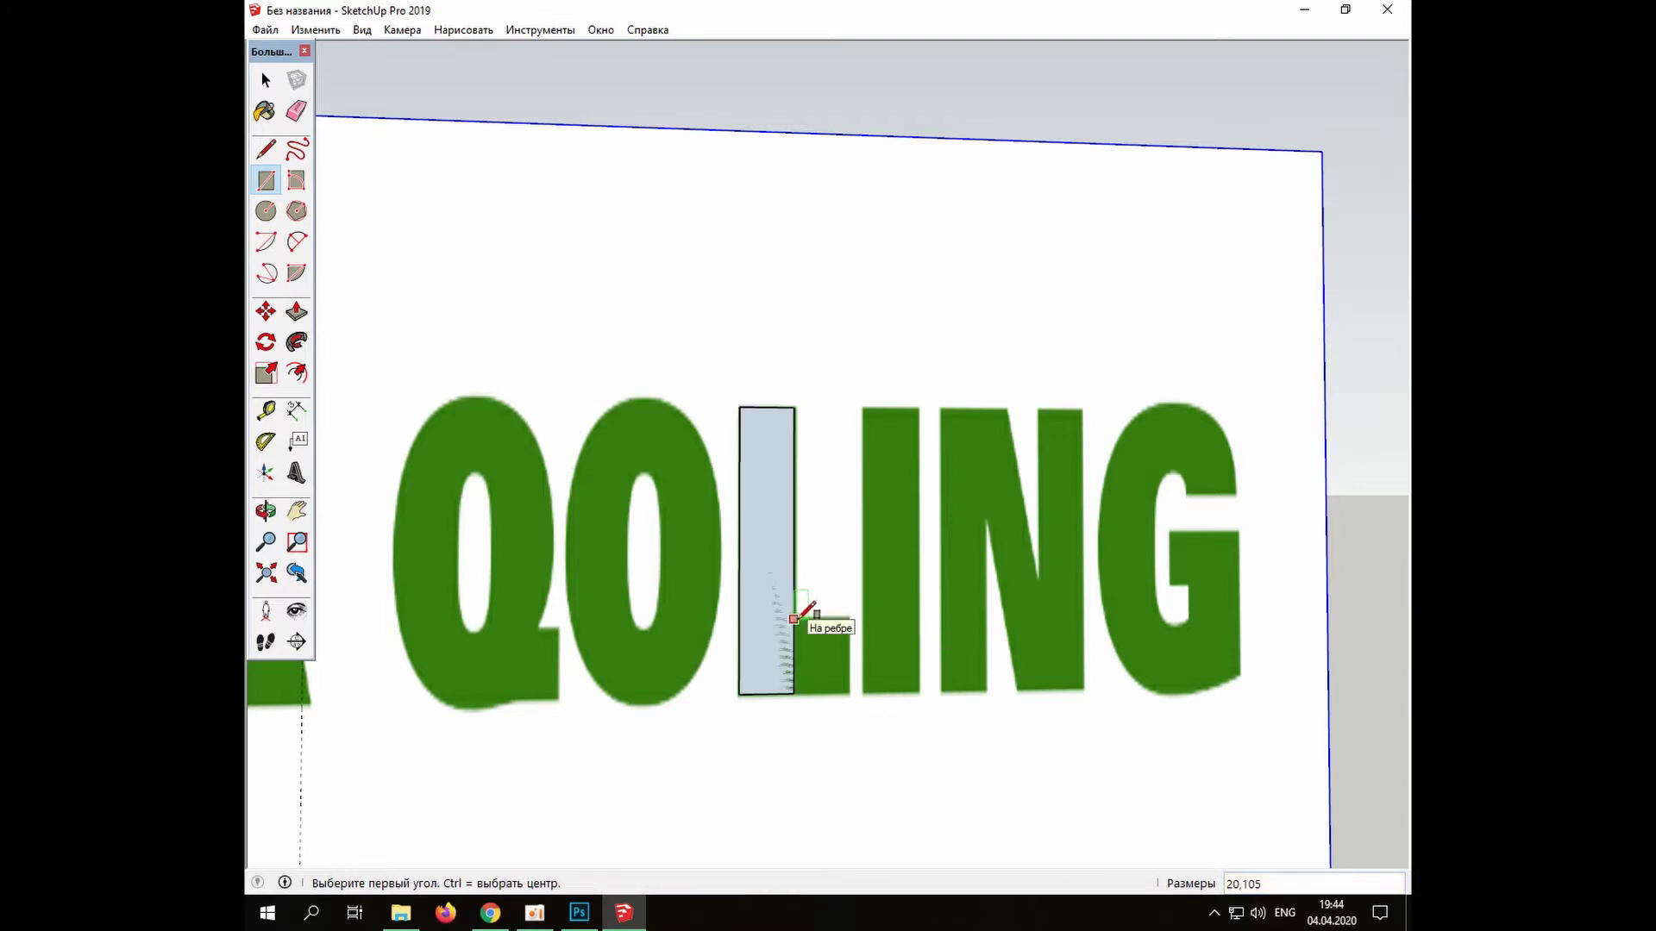
left_click(850, 616)
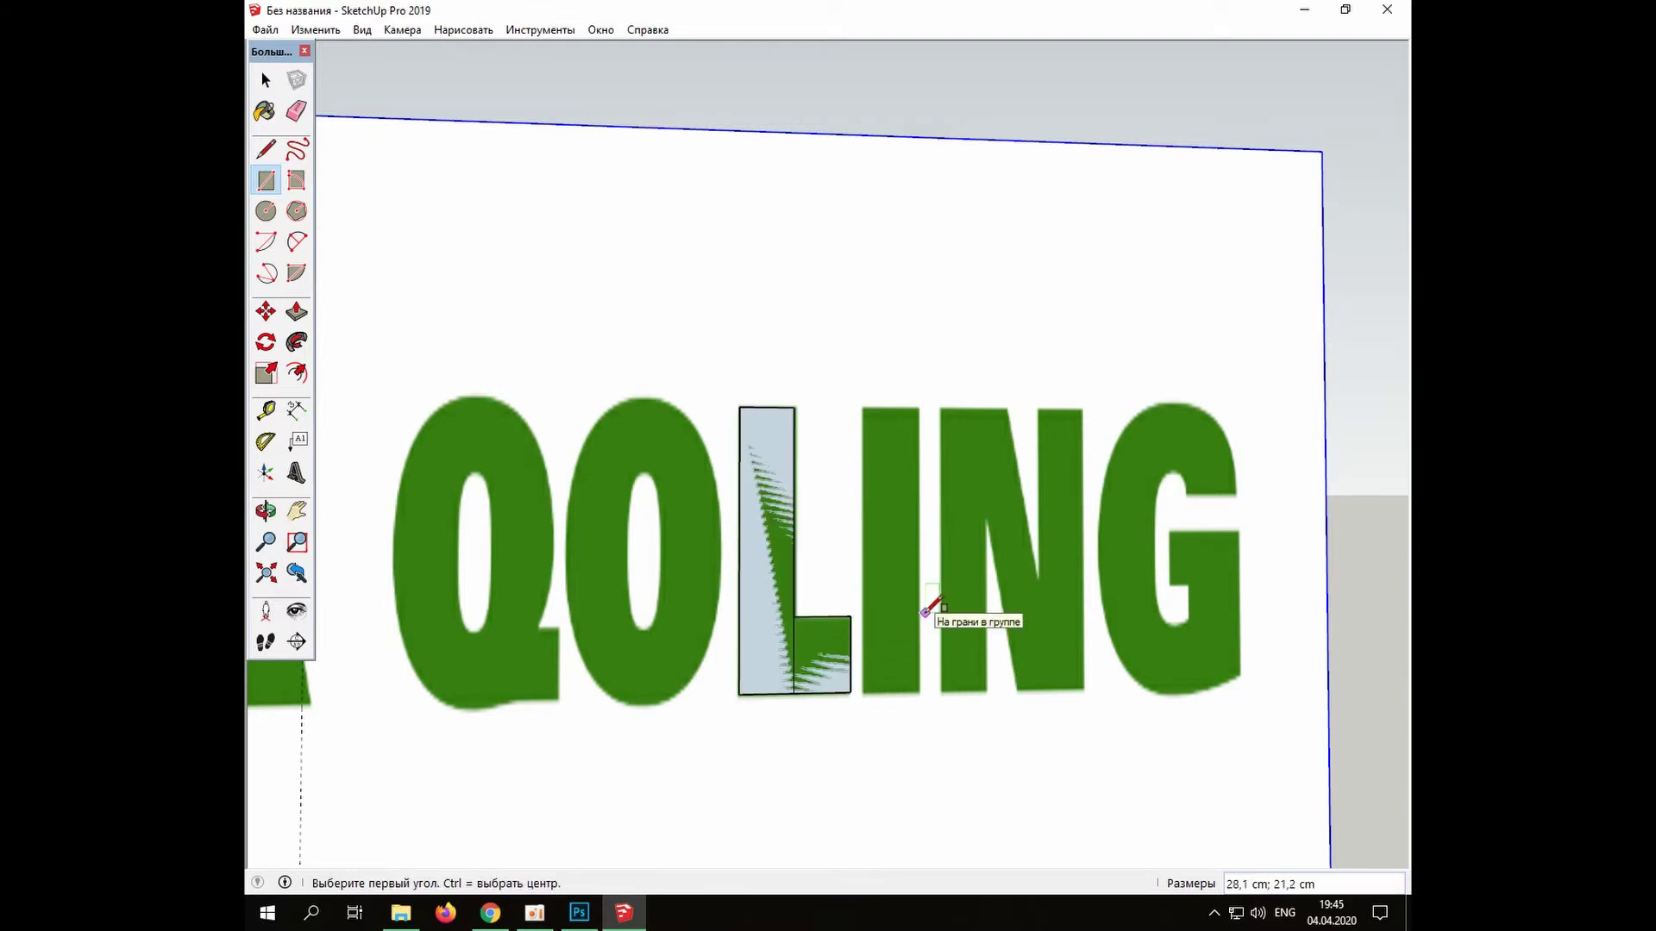
Place vertical guides along both sides of the I and at the N's left edge, about 9.4 cm beyond the I
left_click(265, 411)
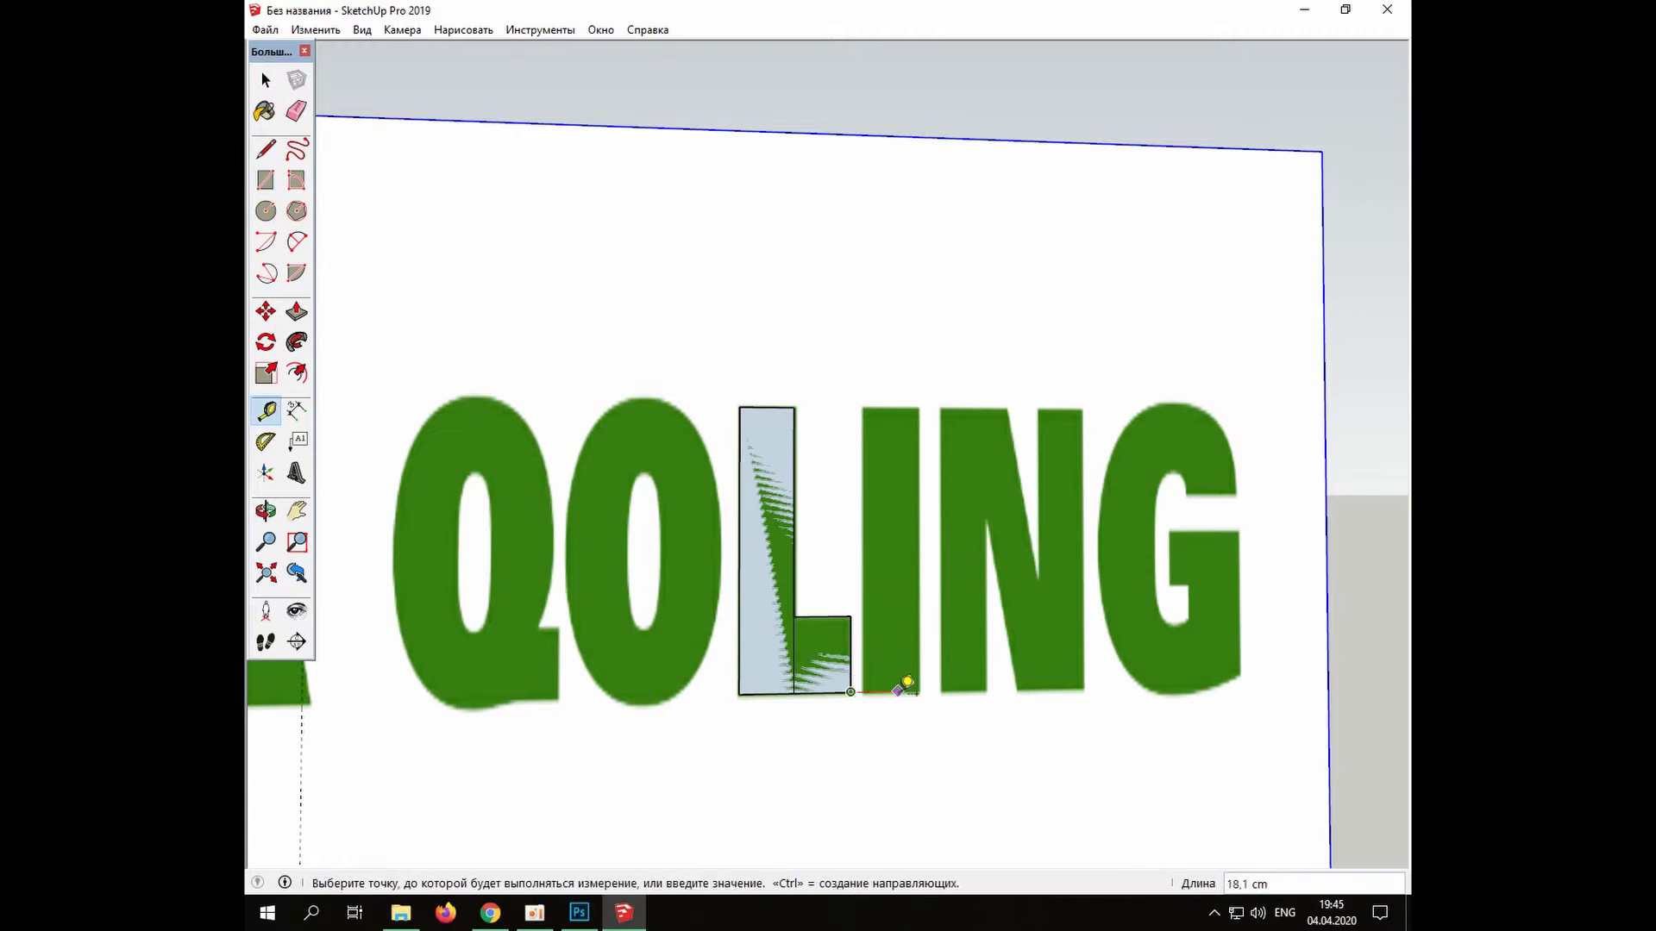
double_click(864, 653)
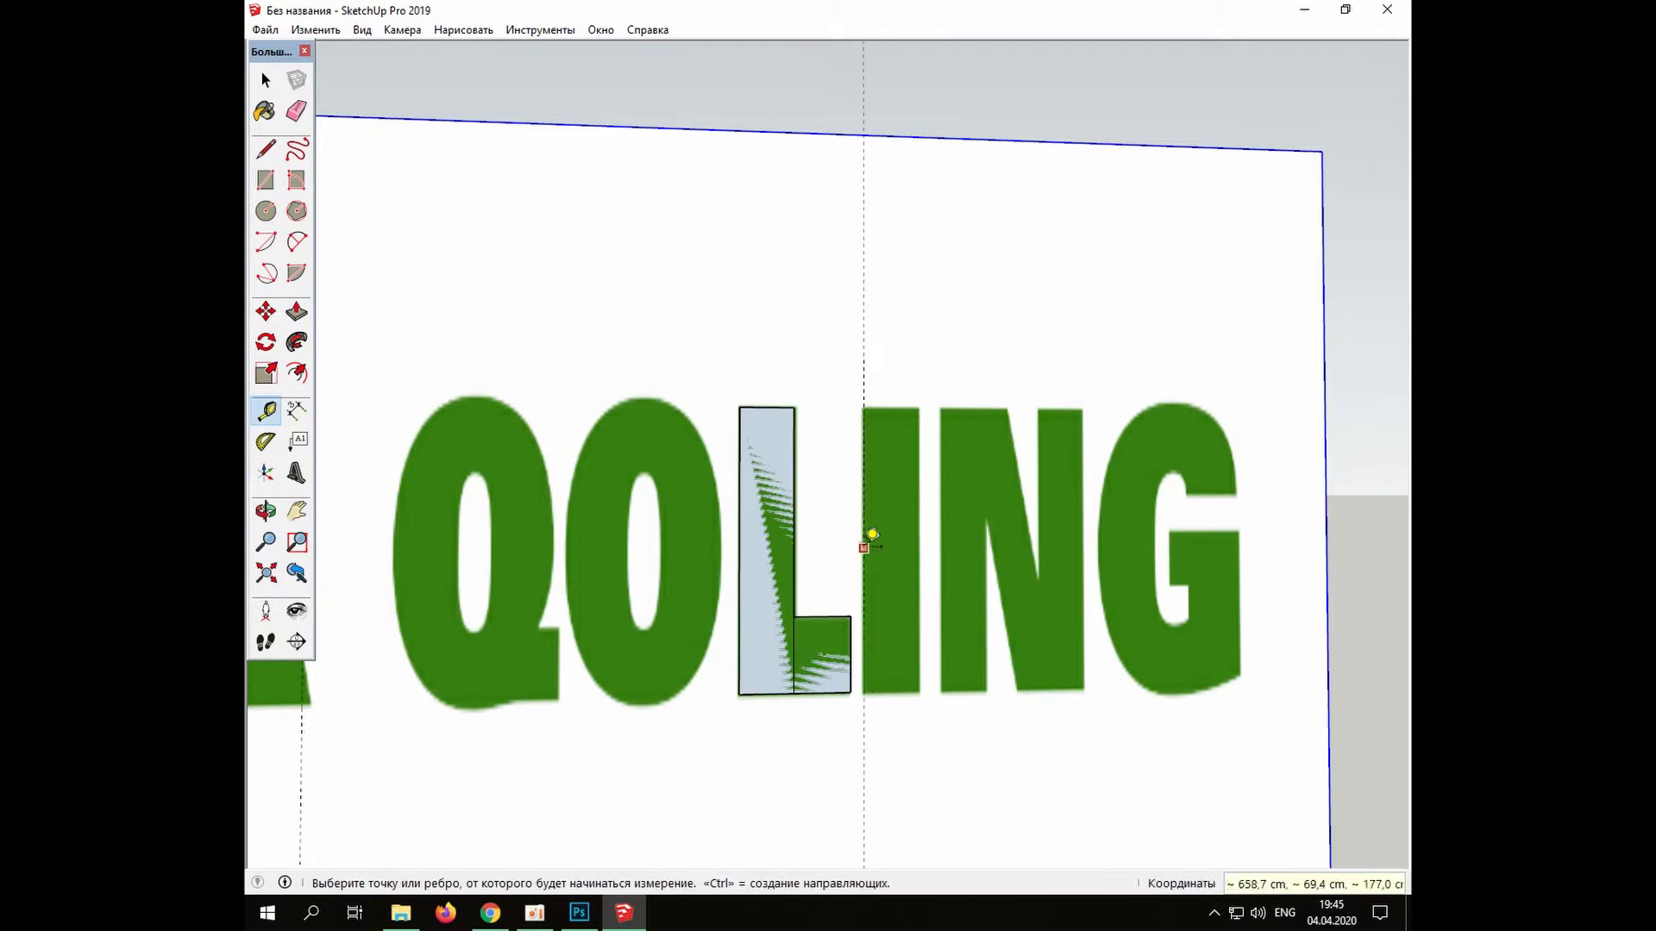
left_click(864, 552)
left_click(916, 560)
left_click(916, 561)
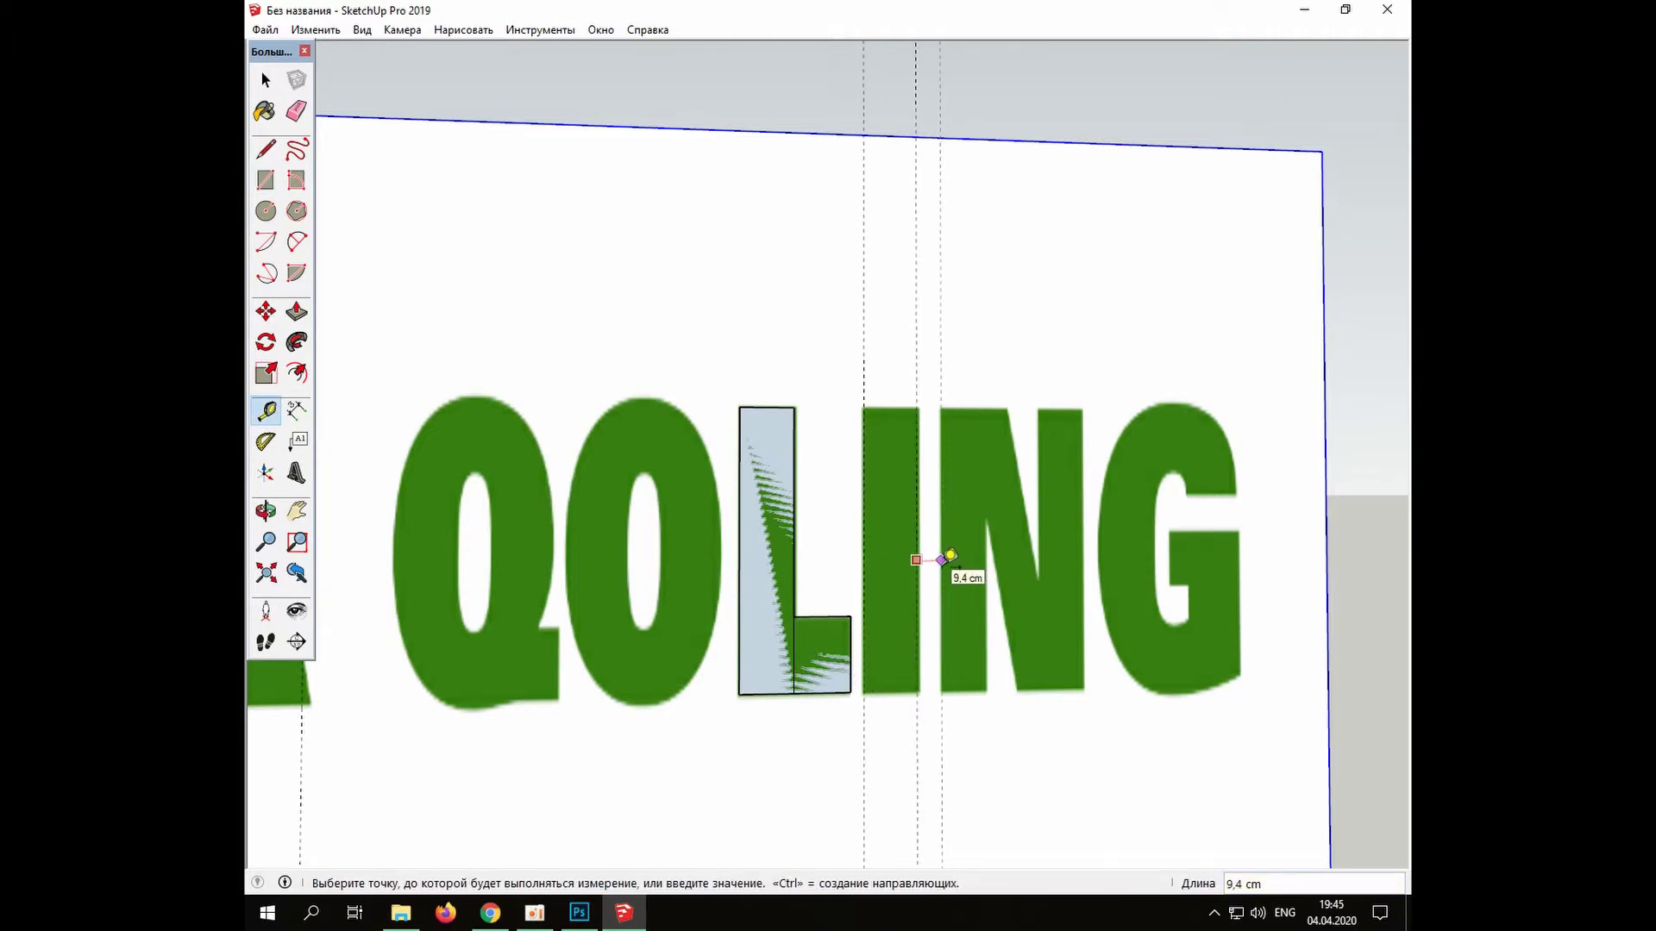
left_click(940, 560)
left_click(940, 605)
key("Escape")
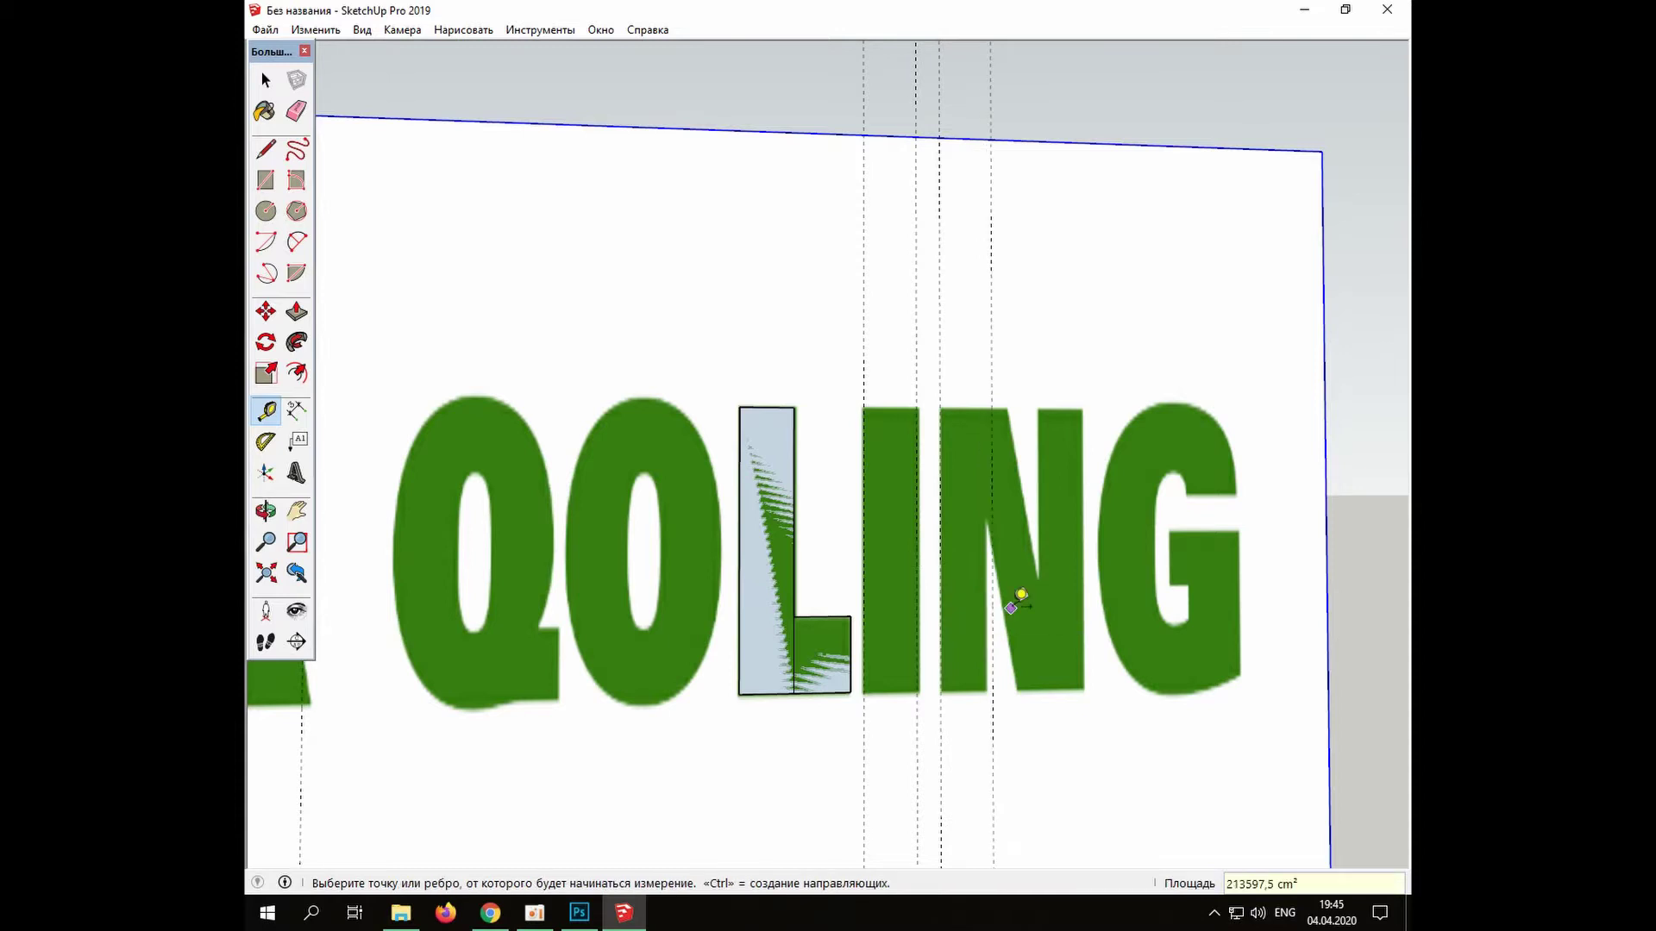
left_click(316, 30)
key("Escape")
Place vertical guides at the N's left stem, about 17.2 cm from its left edge, 20 cm further, and at its right edge
left_click(953, 605)
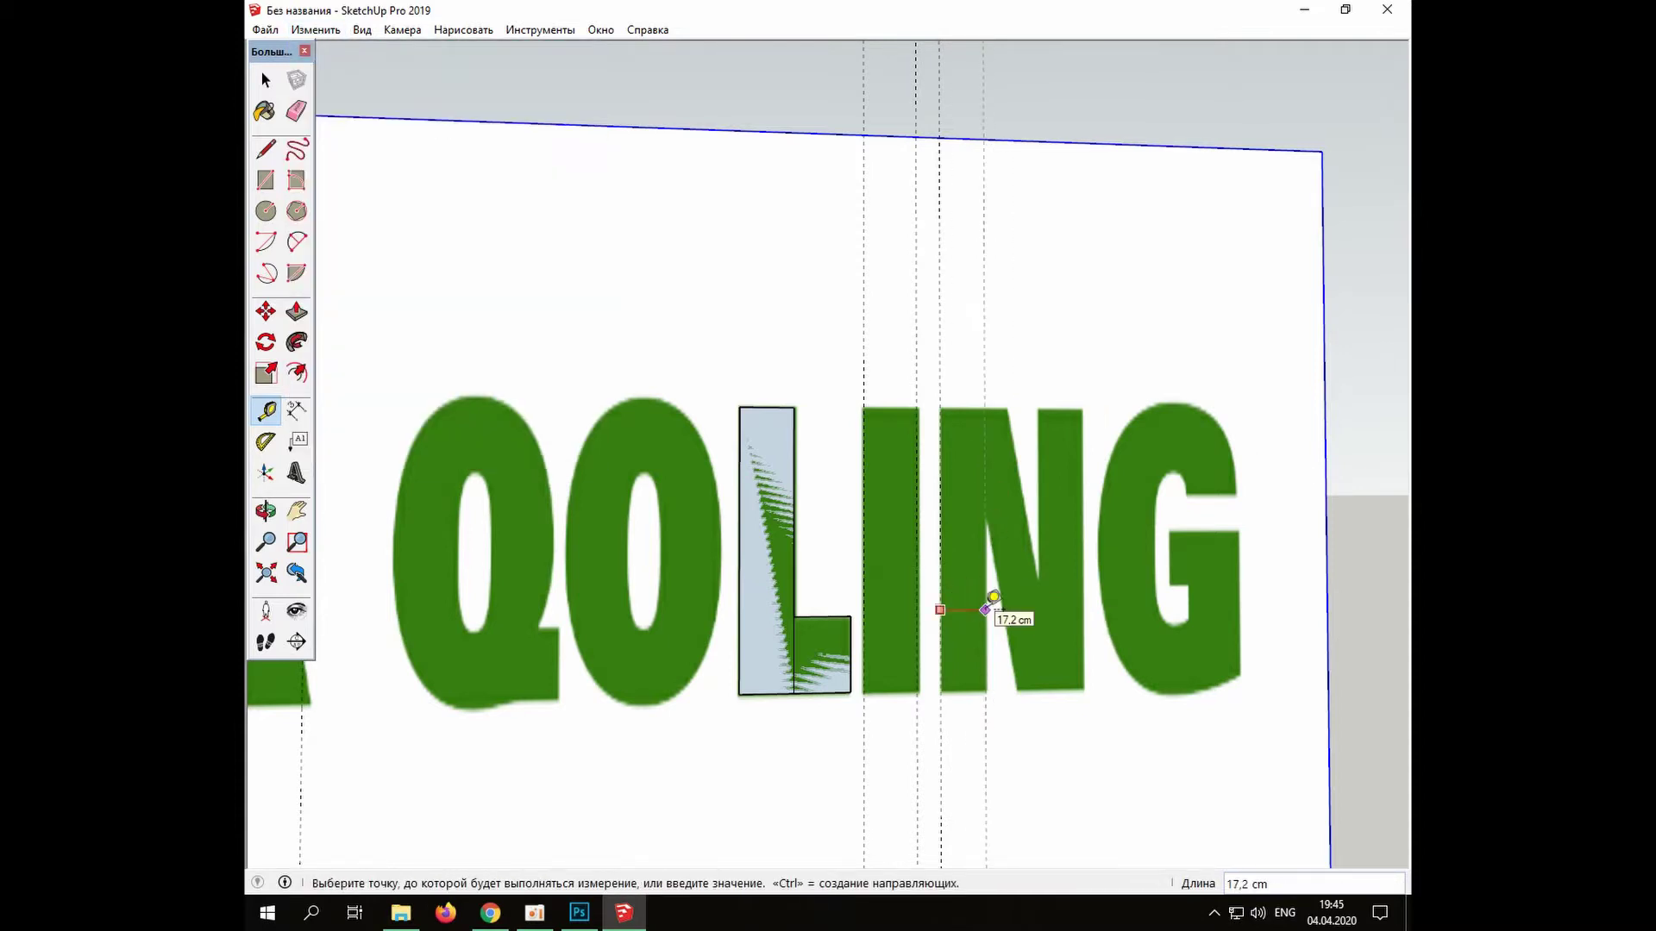
left_click(984, 610)
left_click(983, 454)
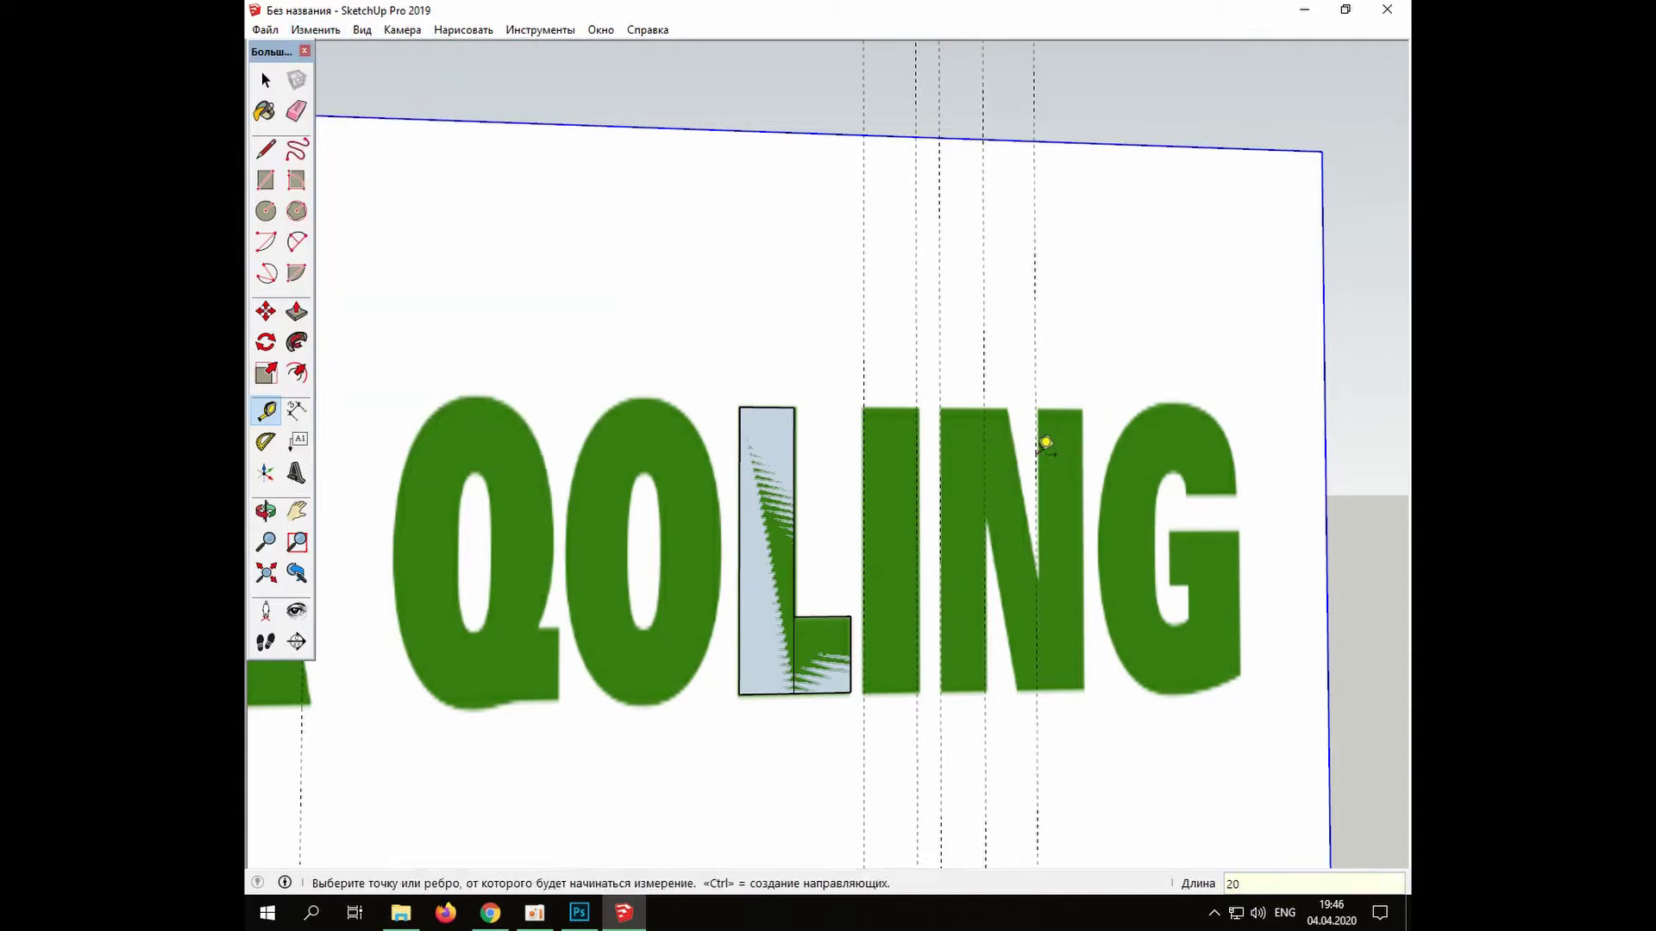
left_click(1081, 457)
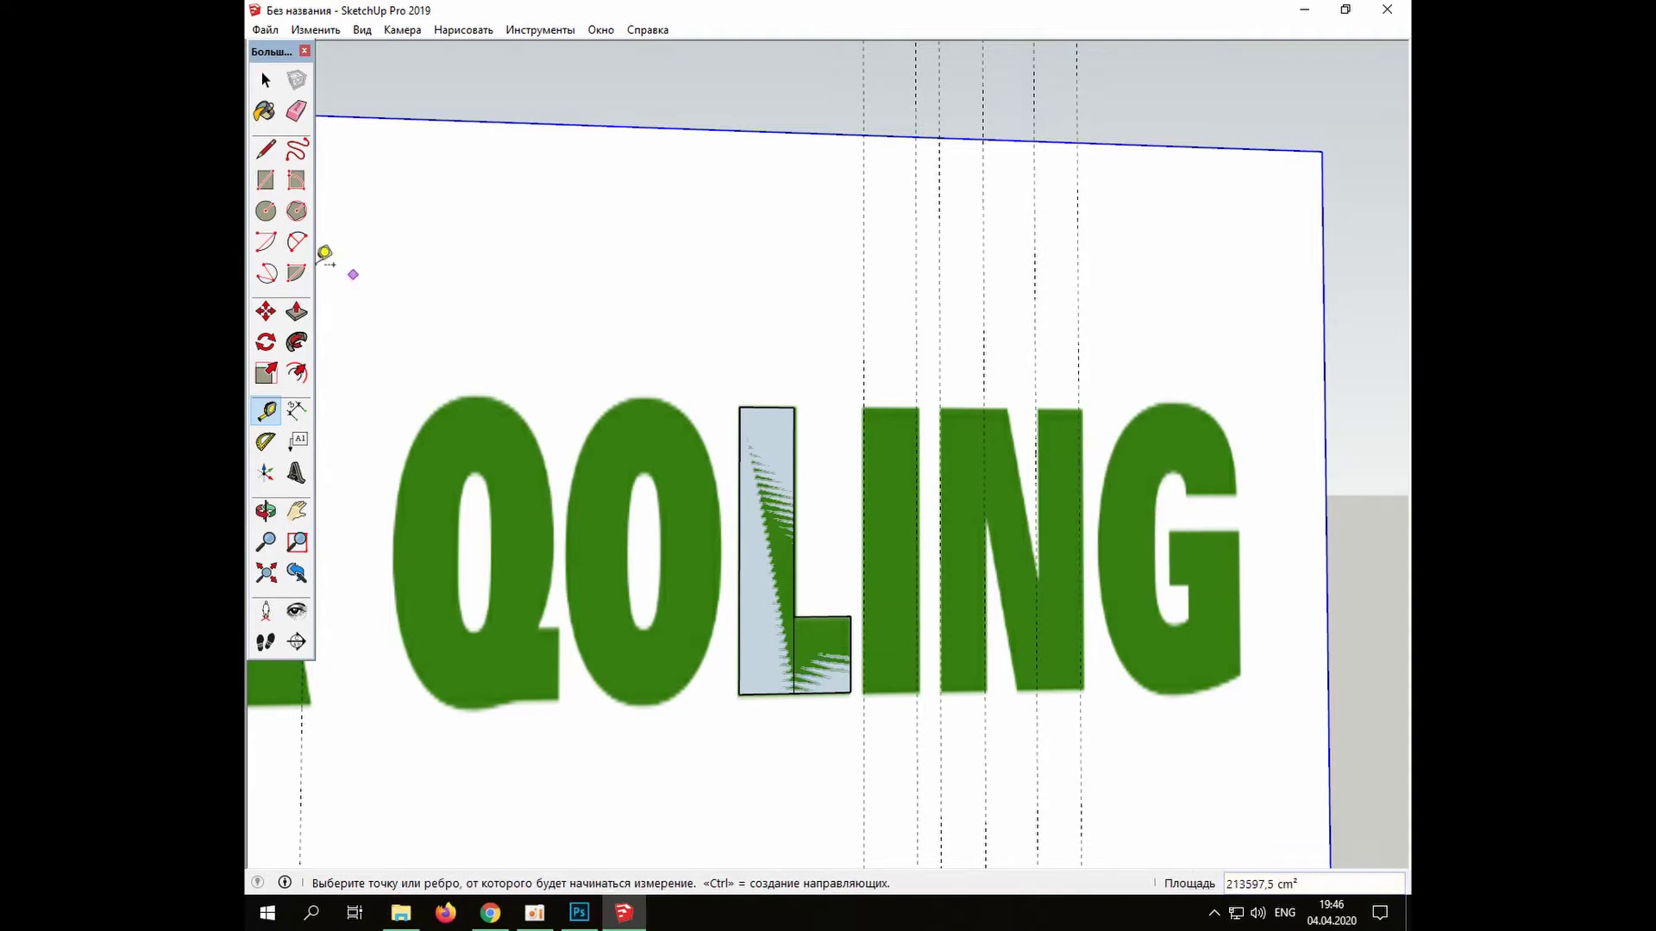
Place a horizontal guide along the top of the letters, parallel to the panel's upper edge and level with the L's top
left_click(266, 179)
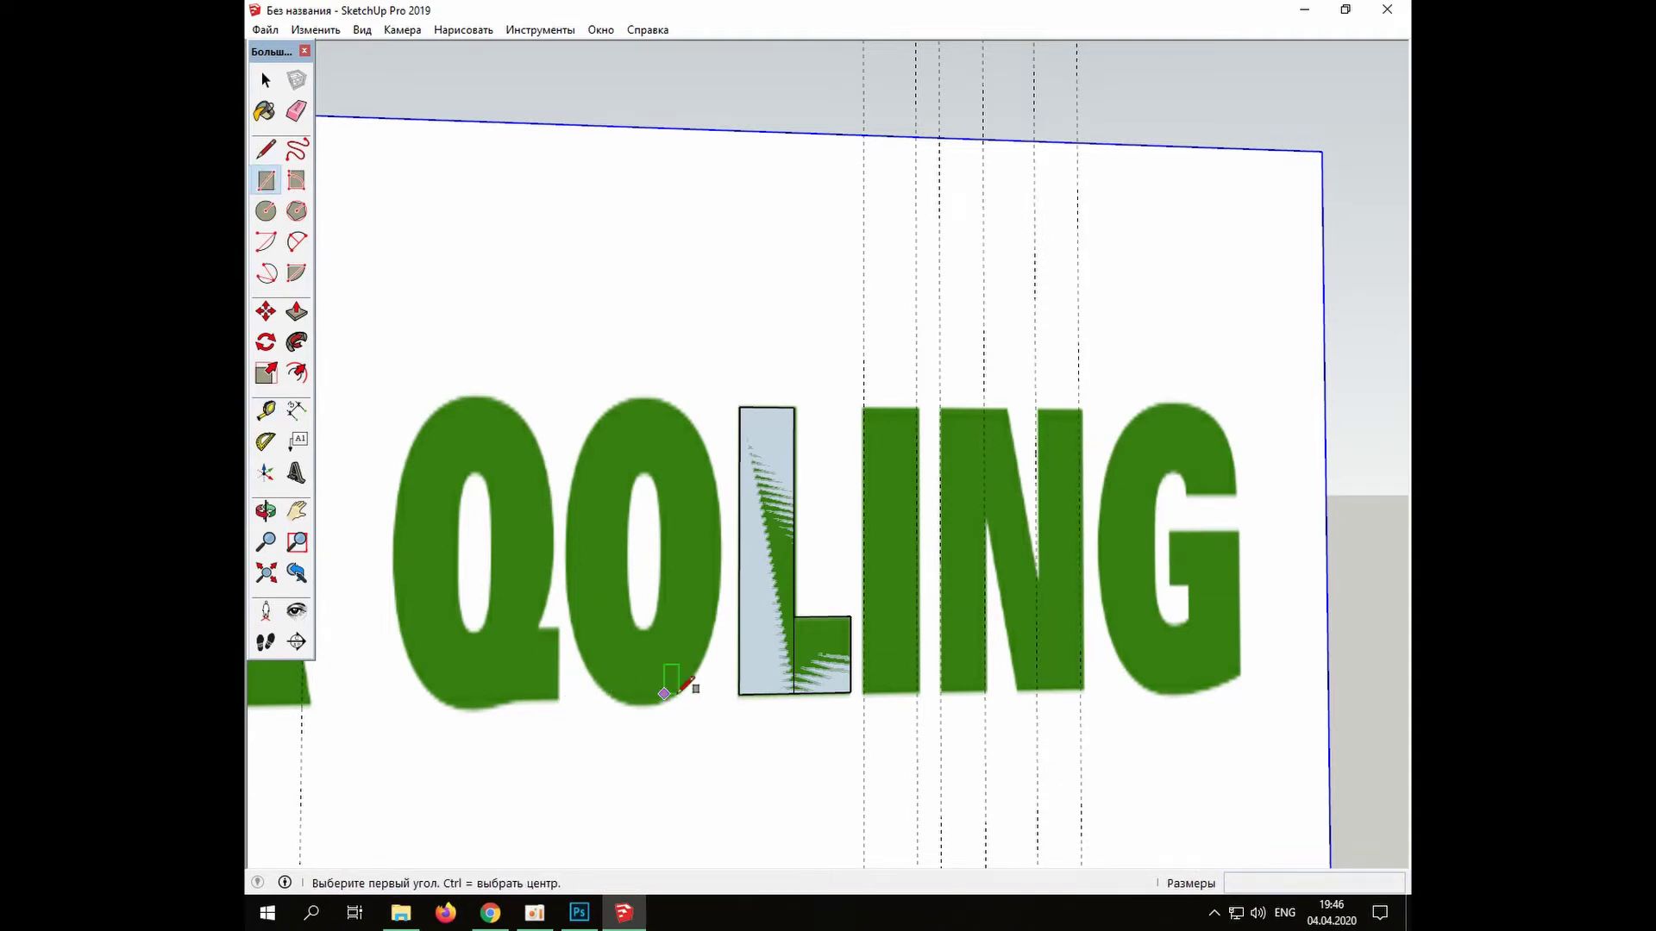
scroll(670, 426, "down", 3)
scroll(671, 426, "up", 2)
left_click(266, 410)
left_click(743, 196)
left_click(745, 412)
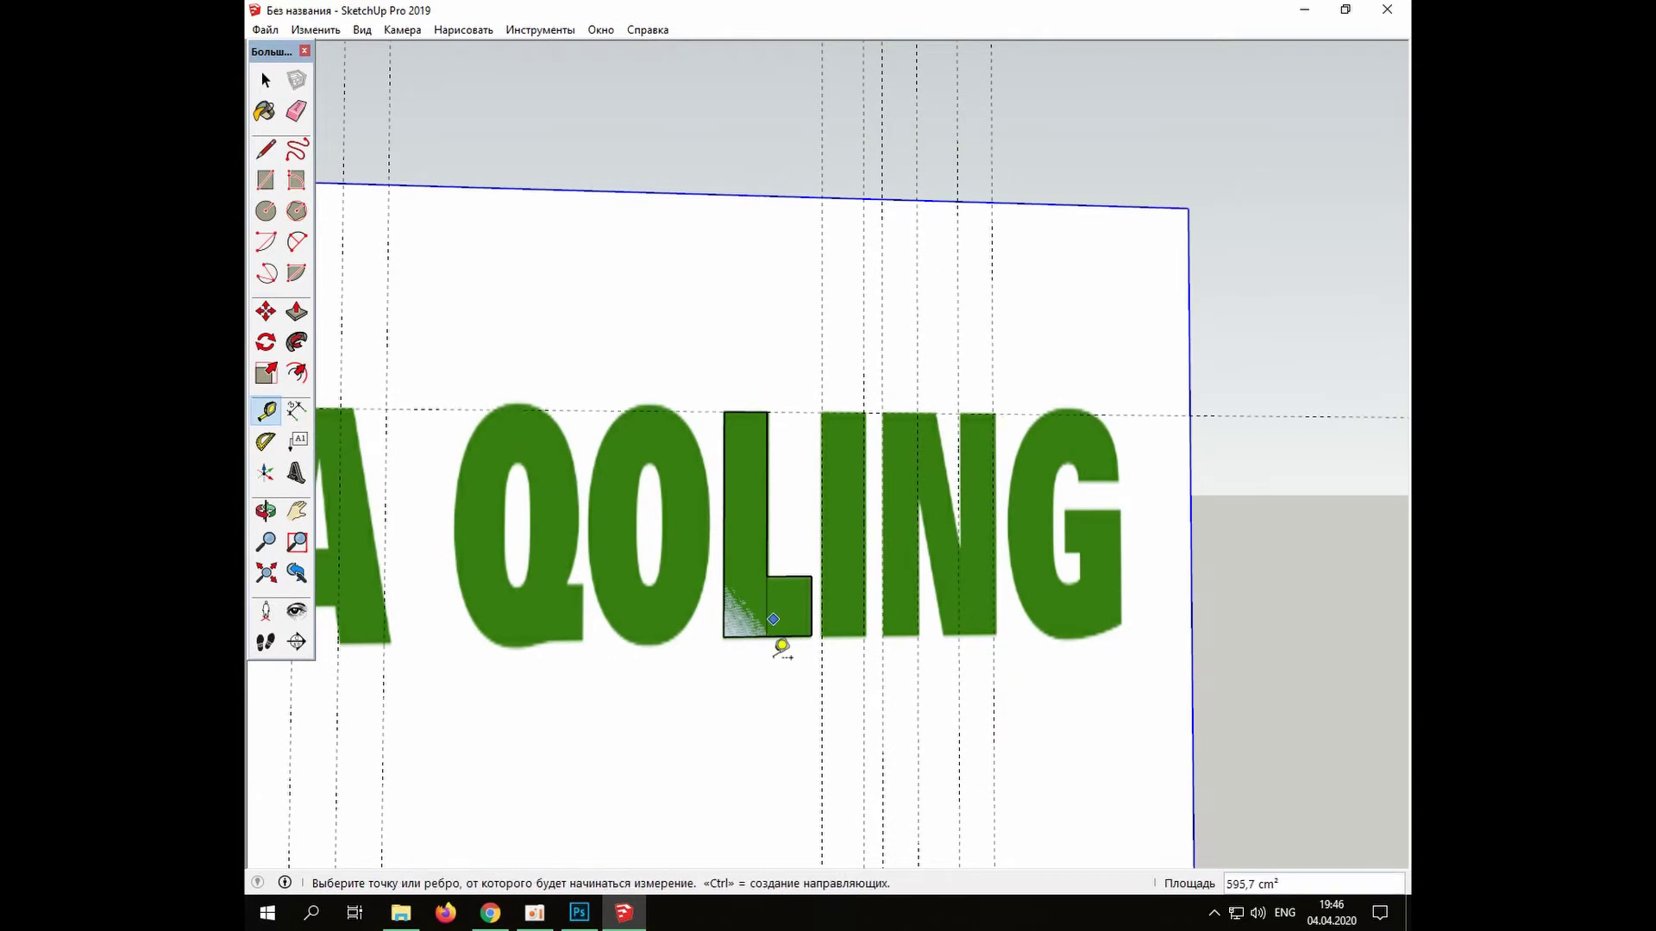
Place a horizontal guide along the bottom edge of the letters, level with the base of the L
scroll(785, 776, "down", 3)
scroll(753, 684, "up", 4)
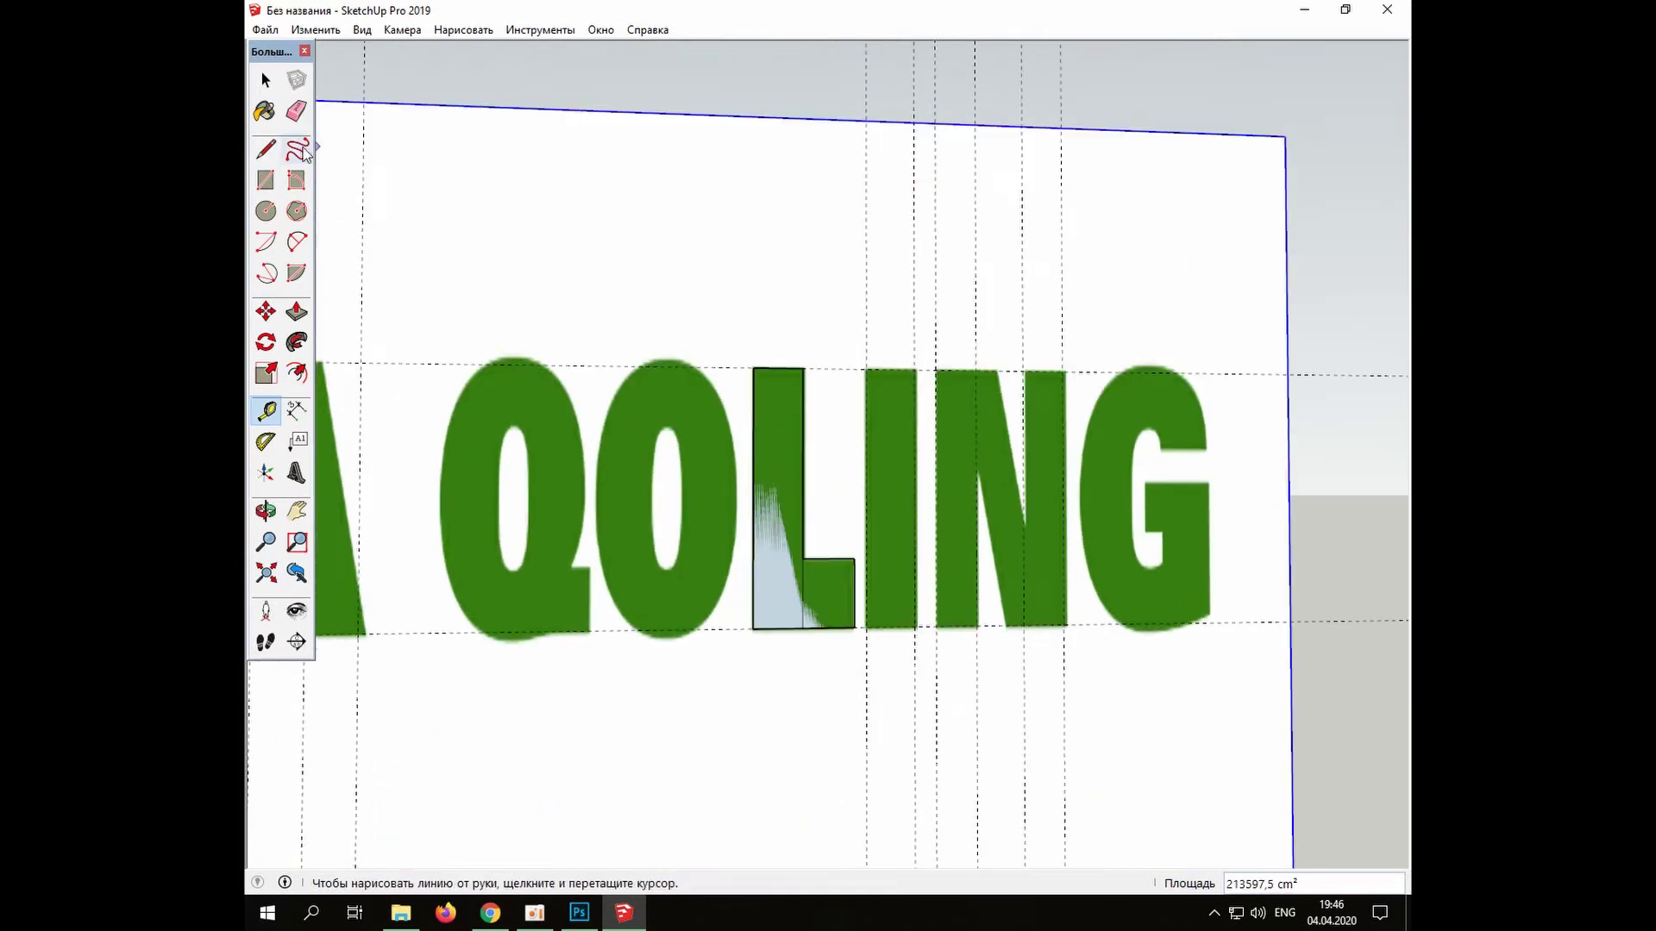
left_click(266, 179)
left_click(866, 369)
left_click(916, 629)
left_click(316, 30)
left_click(379, 50)
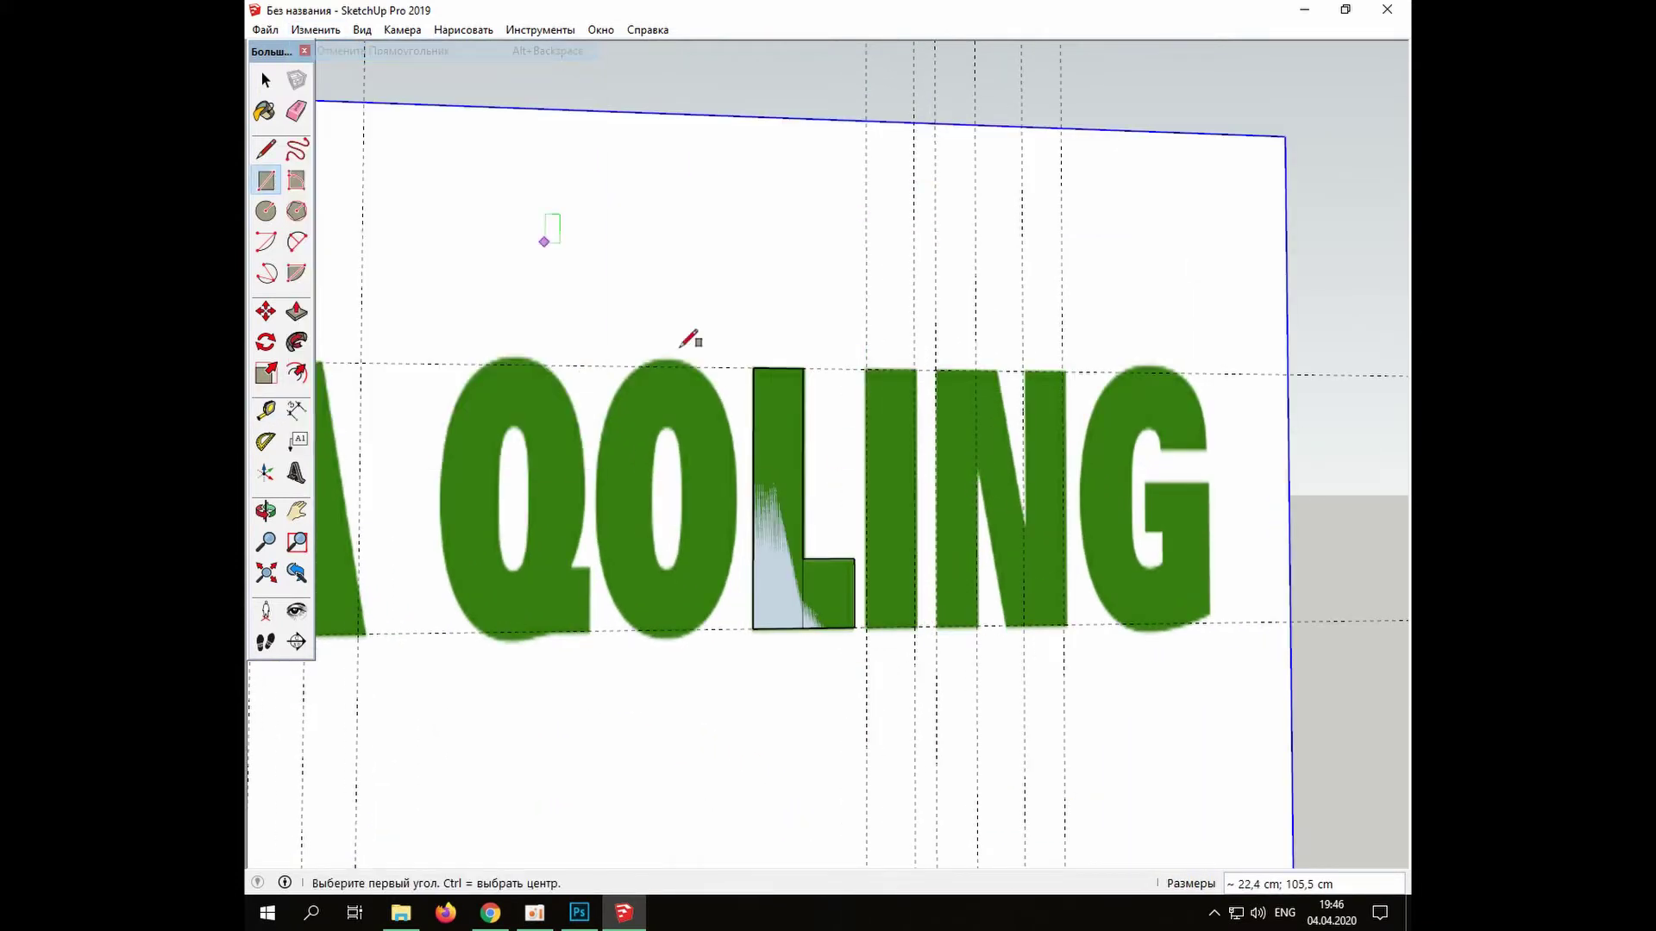
Trace the I and the N's two vertical stems with rectangles fitted between the guides, the N's right stem 17 by 105.5 cm
scroll(920, 517, "up", 2)
left_click(835, 291)
left_click(910, 685)
left_click(940, 293)
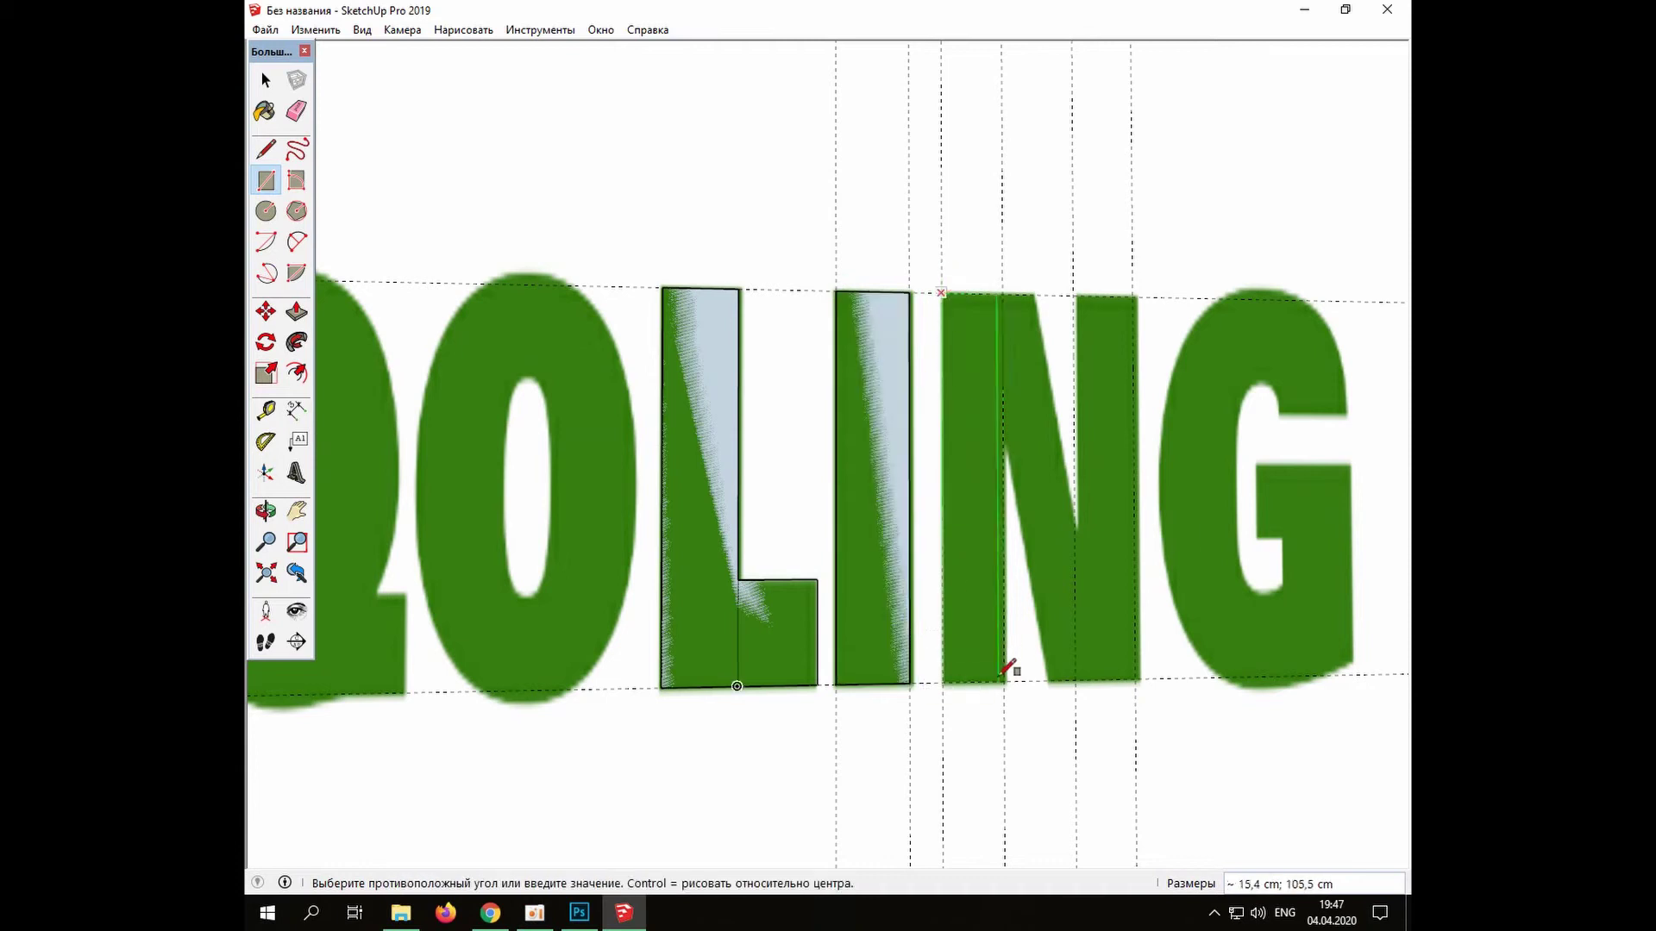
left_click(1003, 682)
left_click(1073, 297)
left_click(1134, 679)
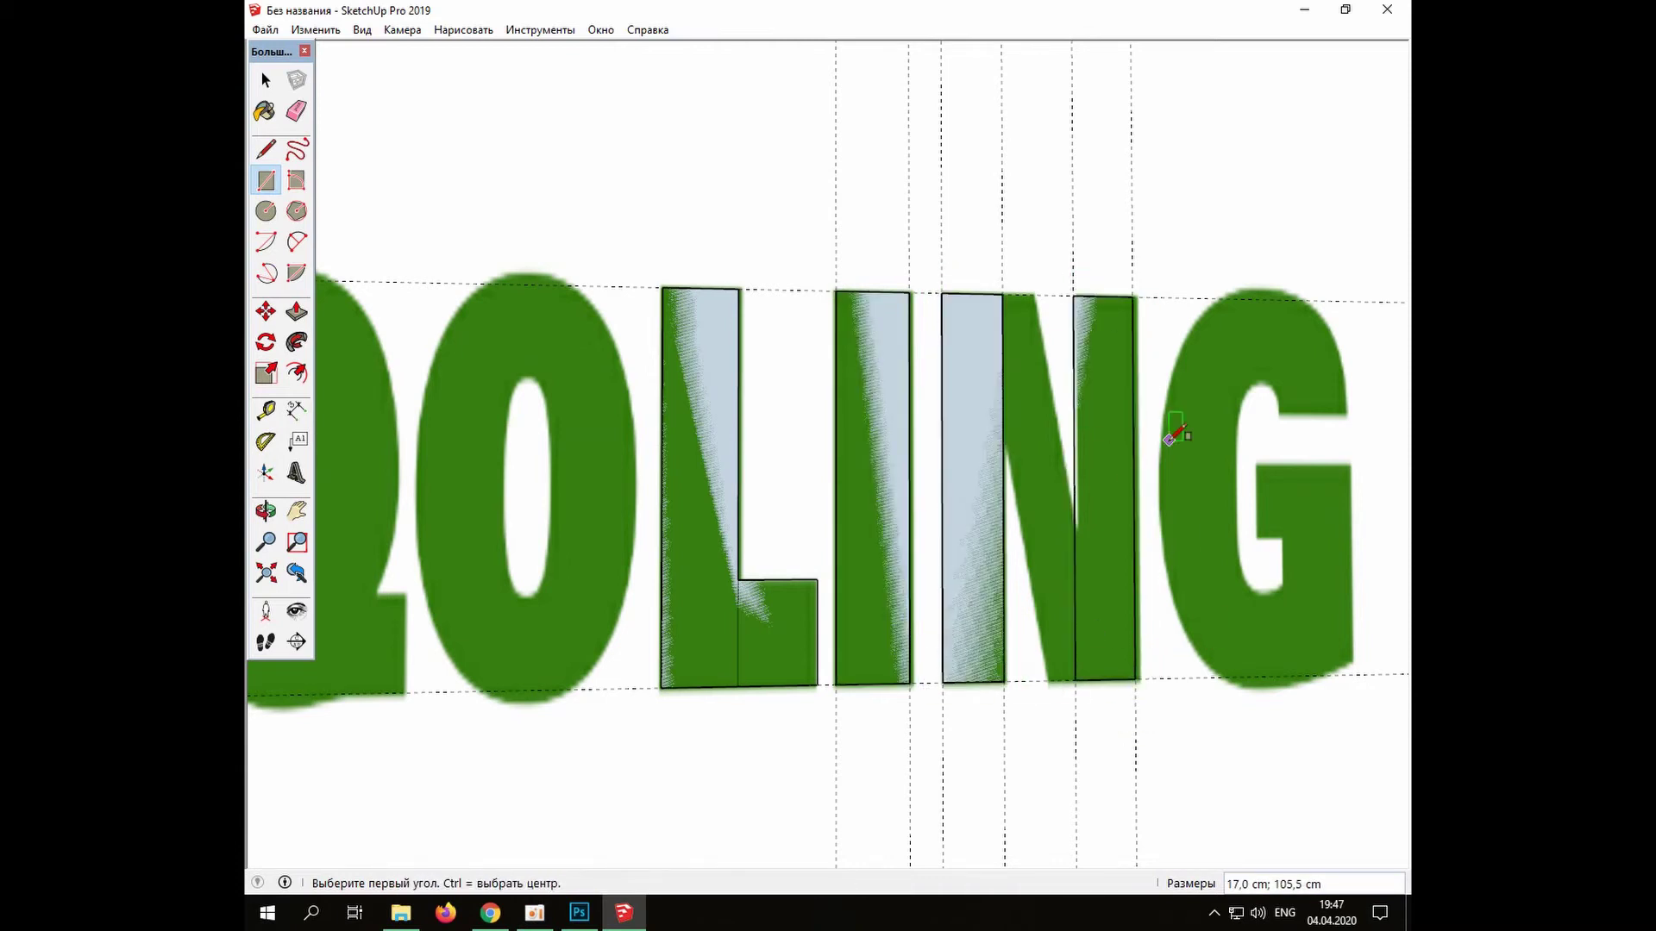
Trace the G's bar with a rectangle about 27.9 by 19.7 cm and the block below it with one about 20.5 cm wide and 35.2 cm high
left_click(1257, 466)
left_click(1351, 536)
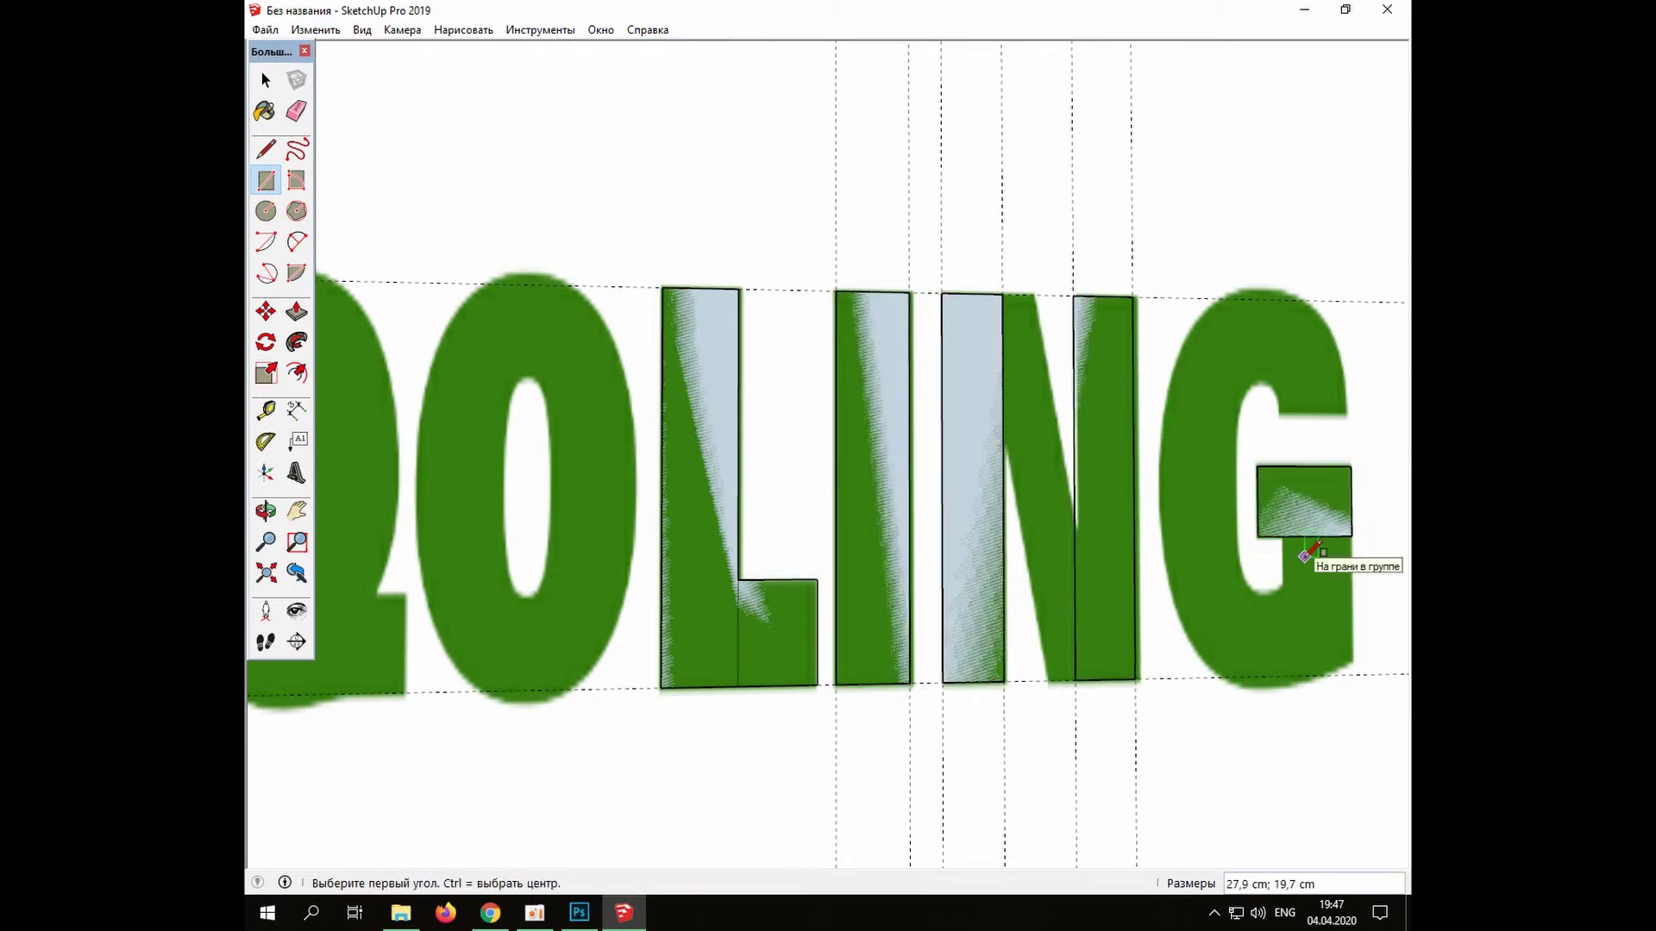
left_click(1351, 536)
left_click(1284, 662)
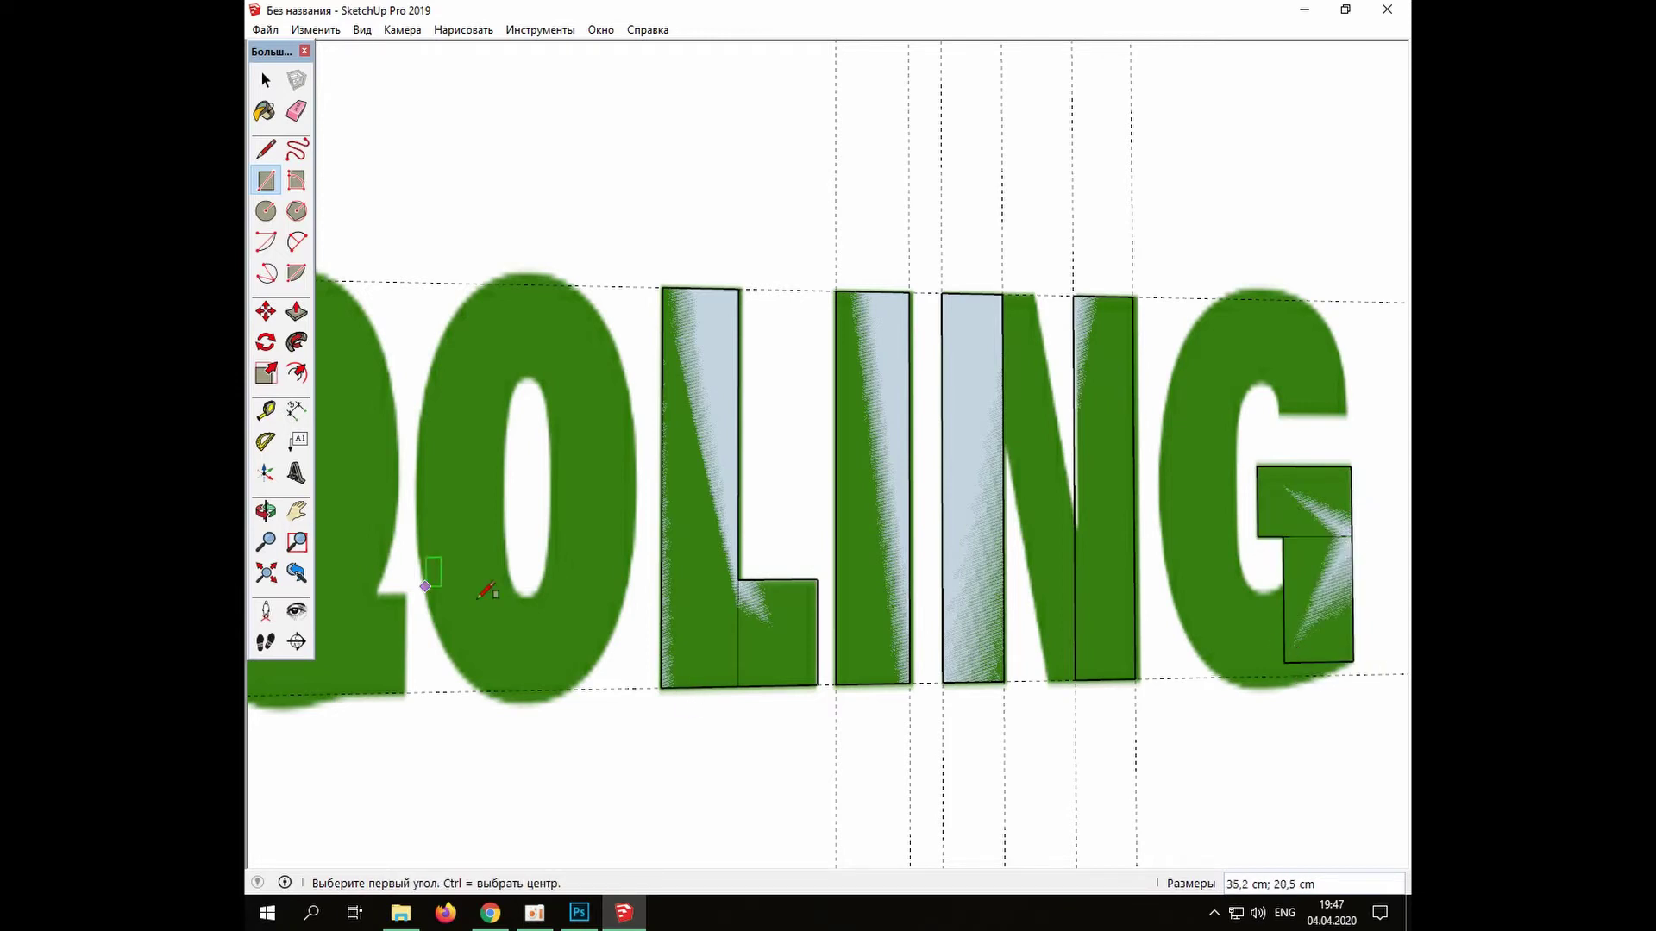
Trace the Q's tail with a rectangle about 22.6 cm wide and 25.6 cm high, starting from the tail's lower outer corner
middle_click_drag(487, 592, 690, 571, "shift")
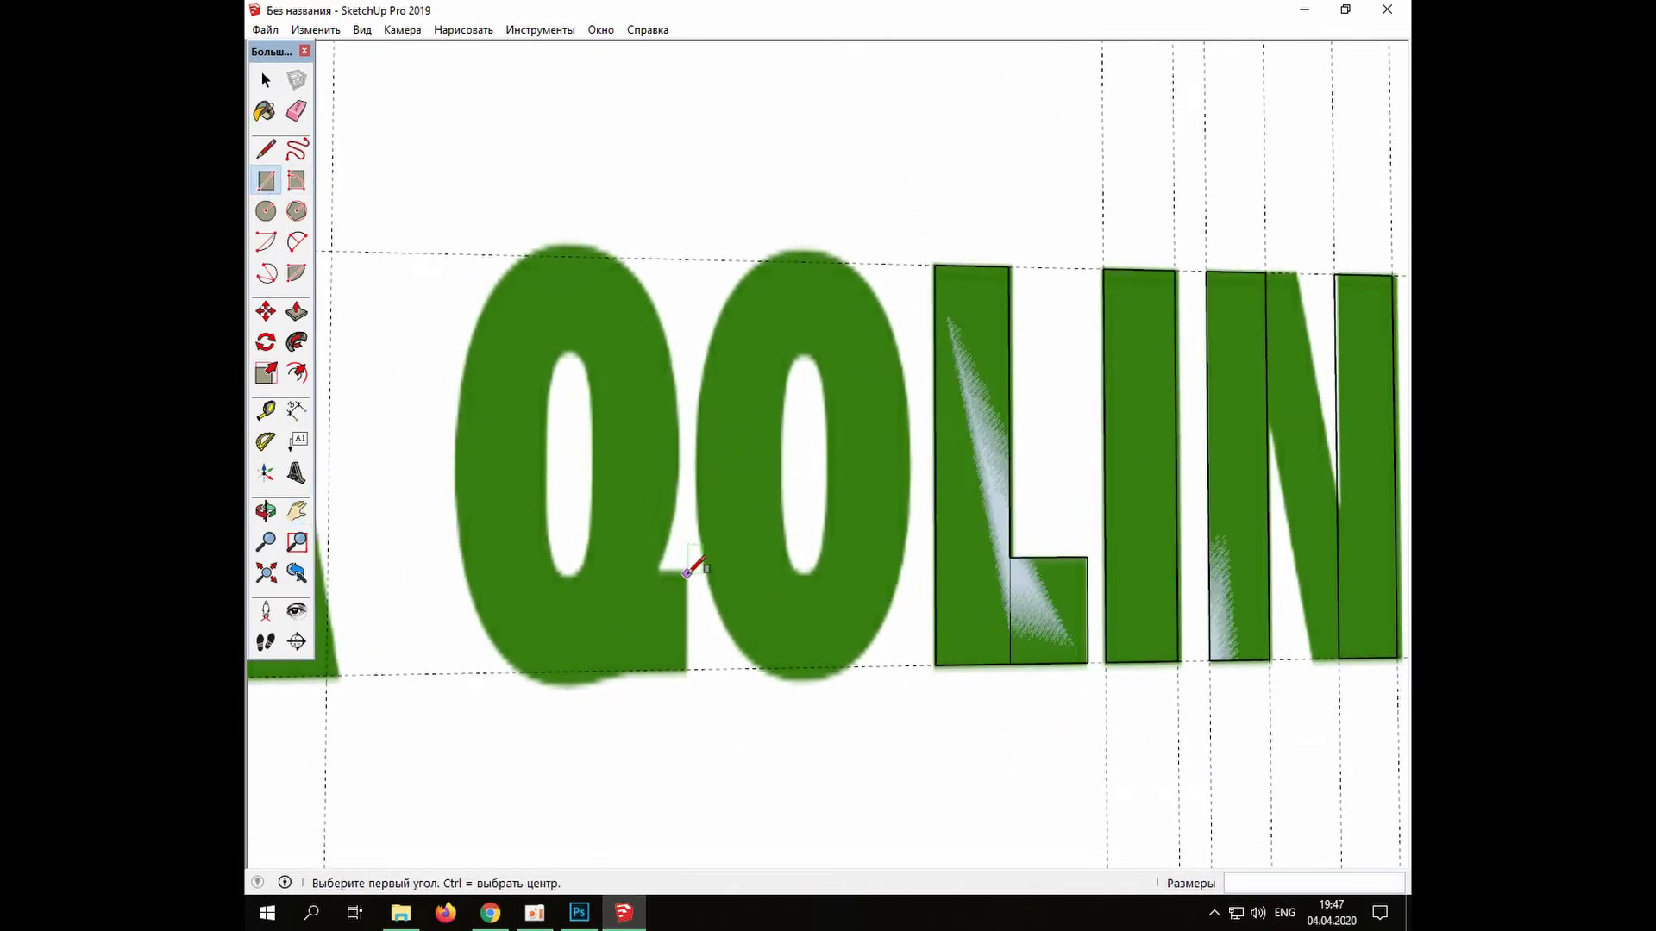
left_click(685, 669)
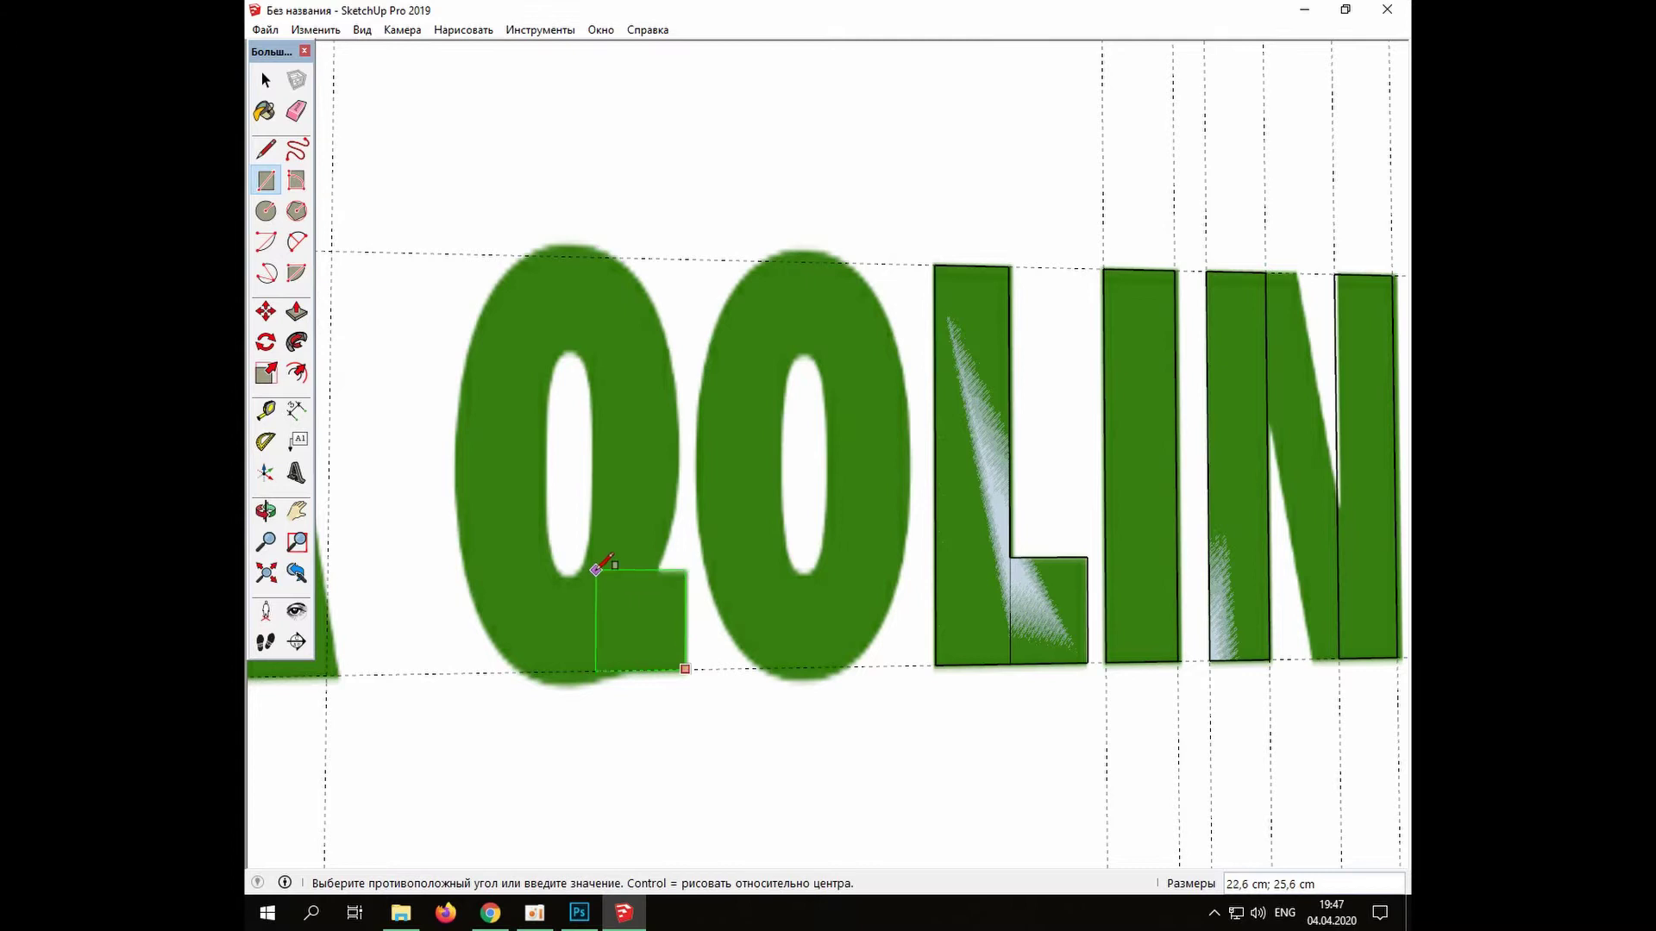
left_click(590, 571)
Draw two horizontal lines 20 cm long between the A's inner guides, along the crossbar's upper and lower edges
middle_click_drag(262, 745, 820, 754, "shift")
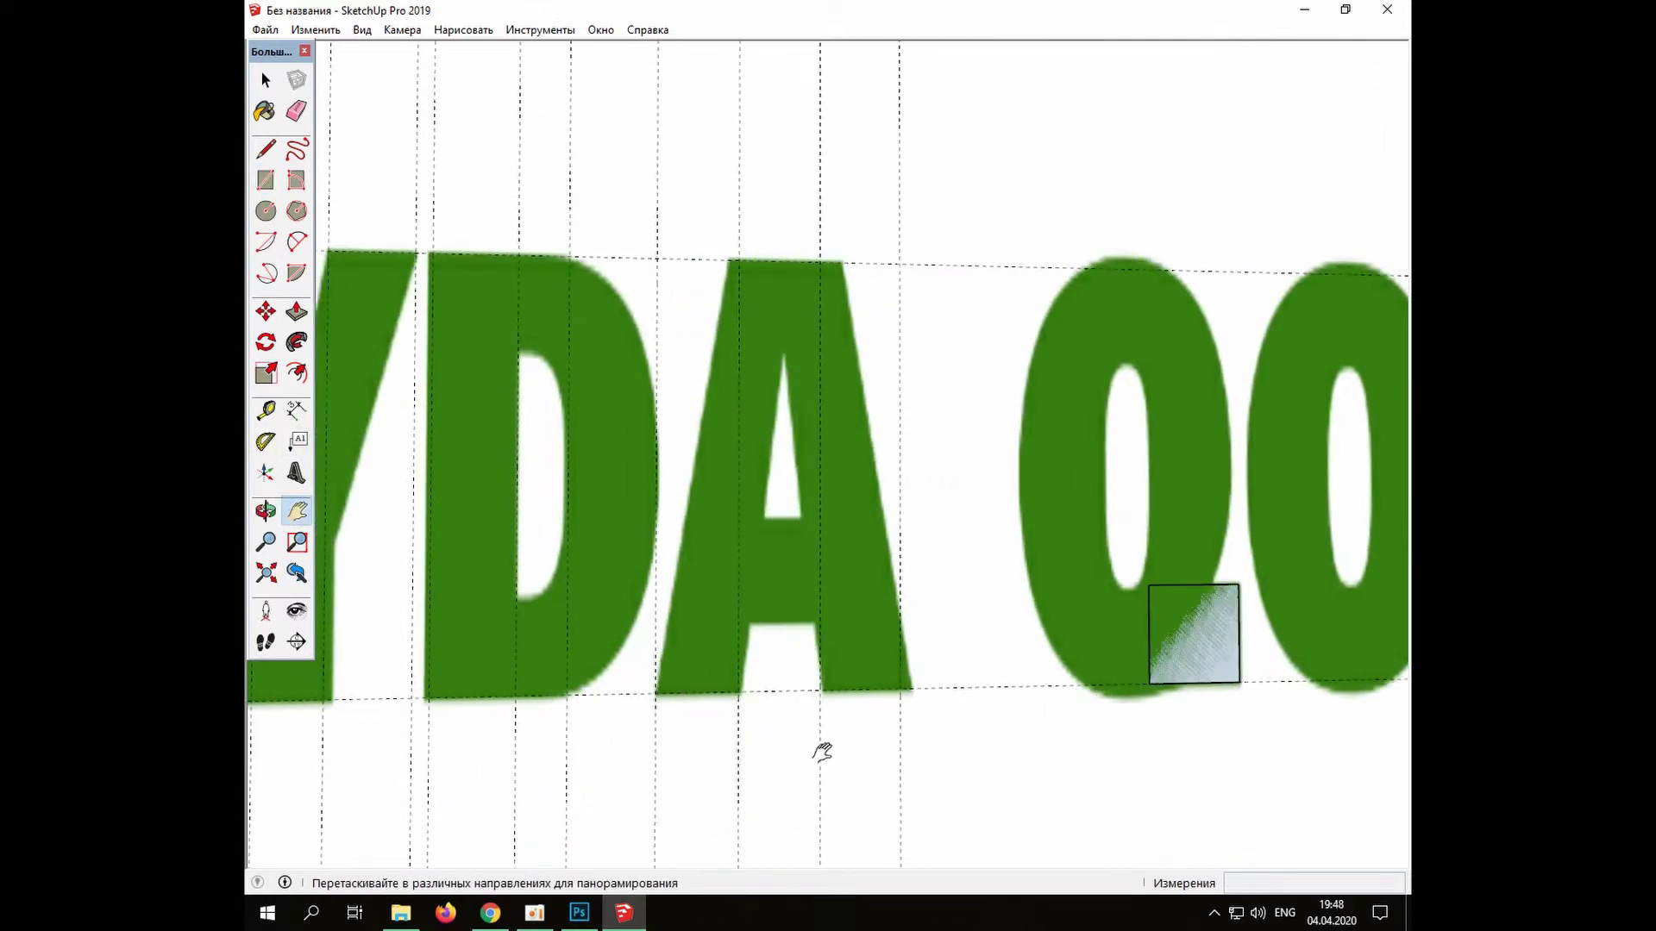
key("l")
left_click(739, 519)
left_click(819, 519)
left_click(739, 621)
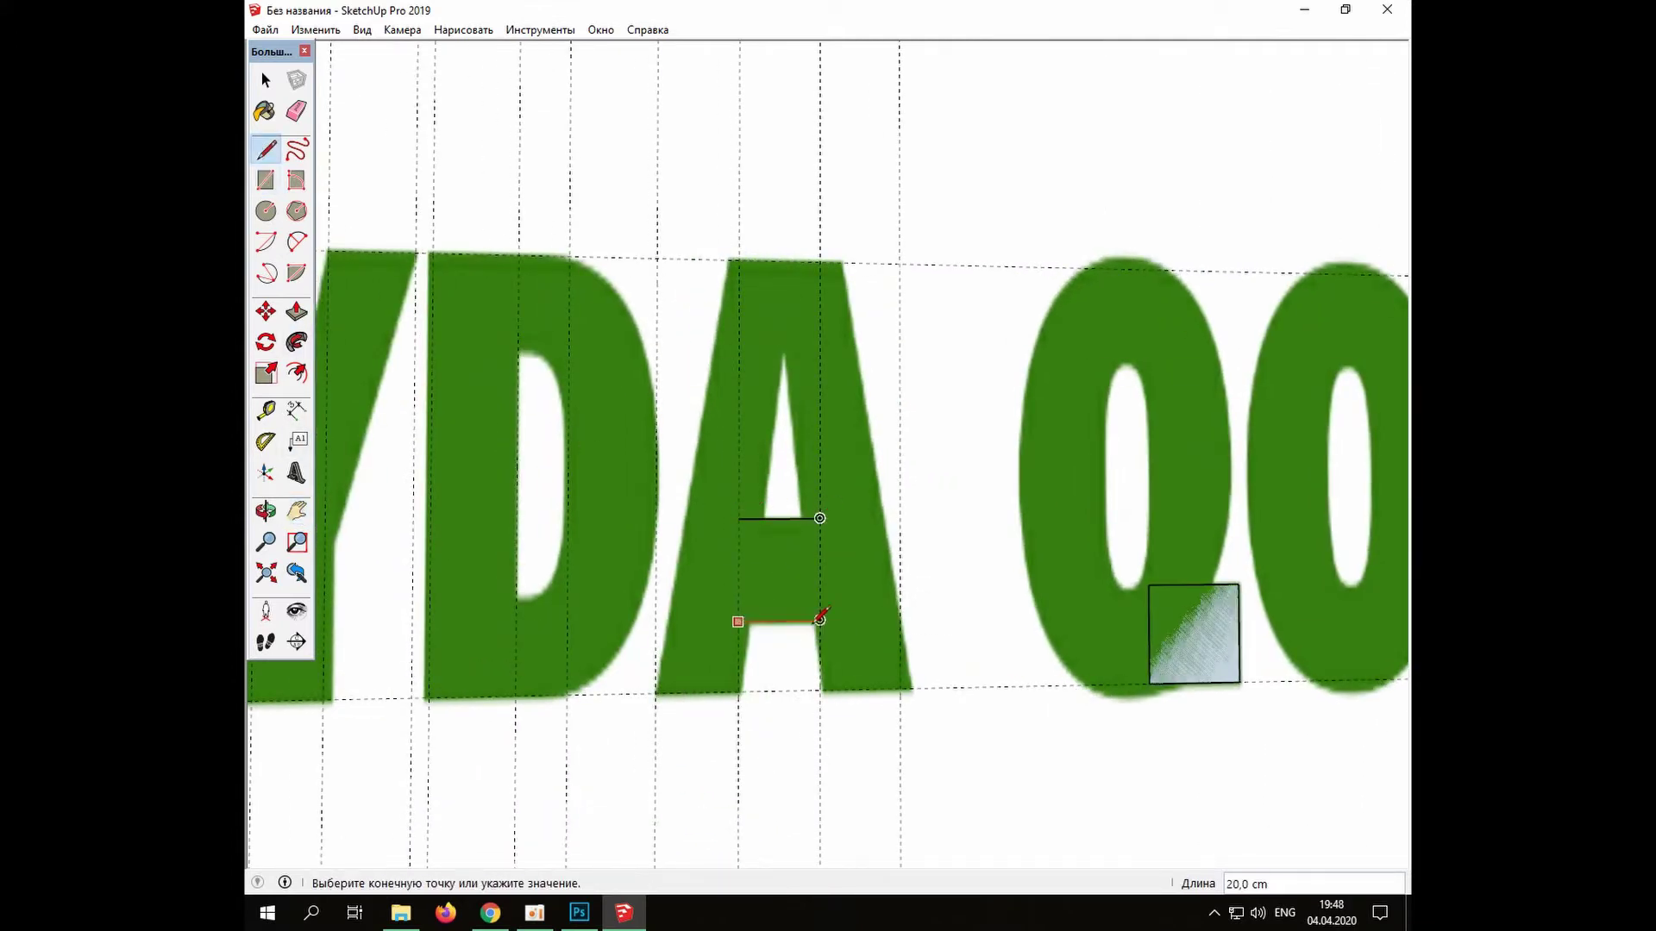
left_click(819, 621)
Draw the A's inner slanted edges as lines running from the feet's inner corners to the apex of the opening
left_click(739, 691)
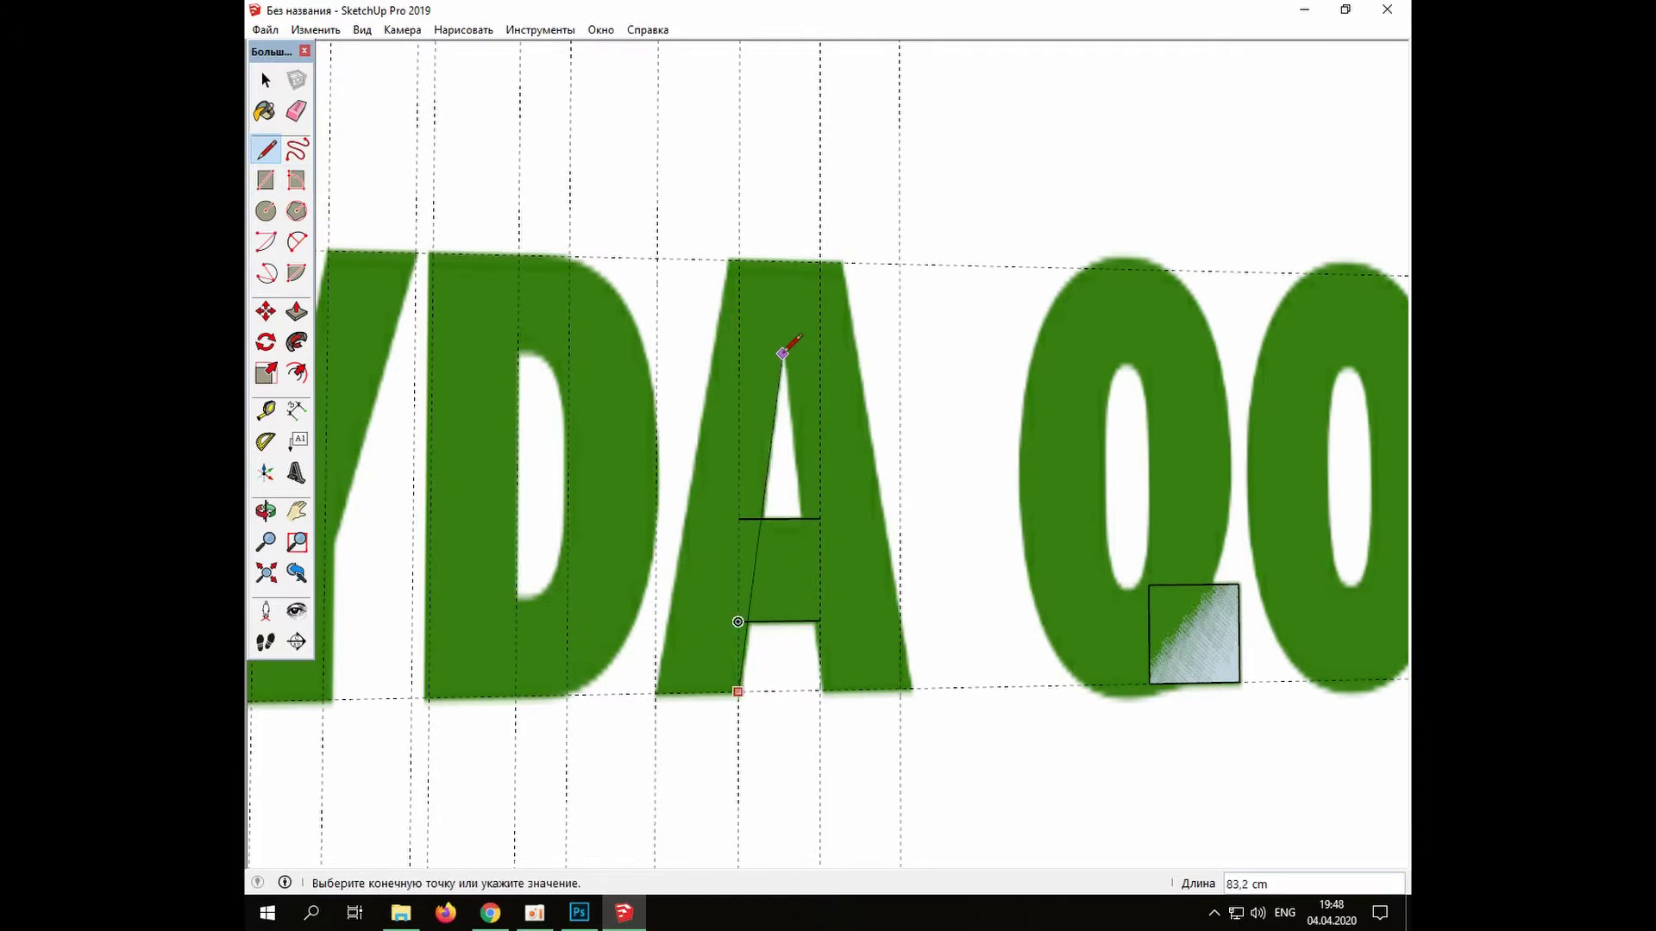
left_click(782, 355)
left_click(819, 690)
left_click(908, 687)
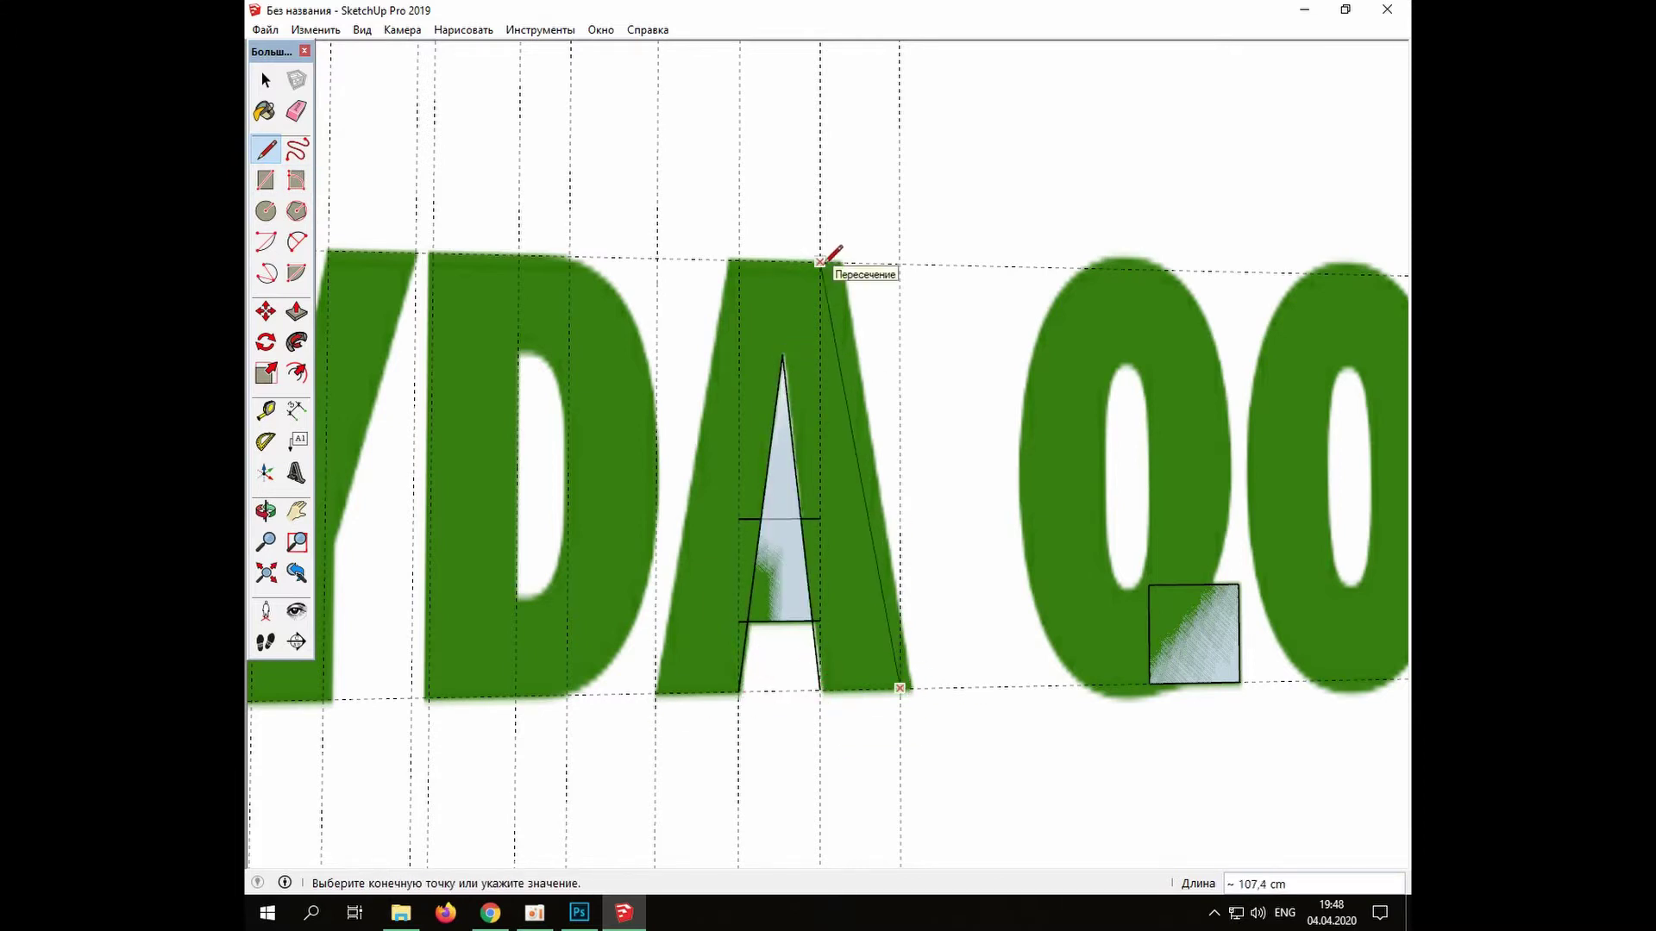
left_click(820, 261)
left_click(315, 30)
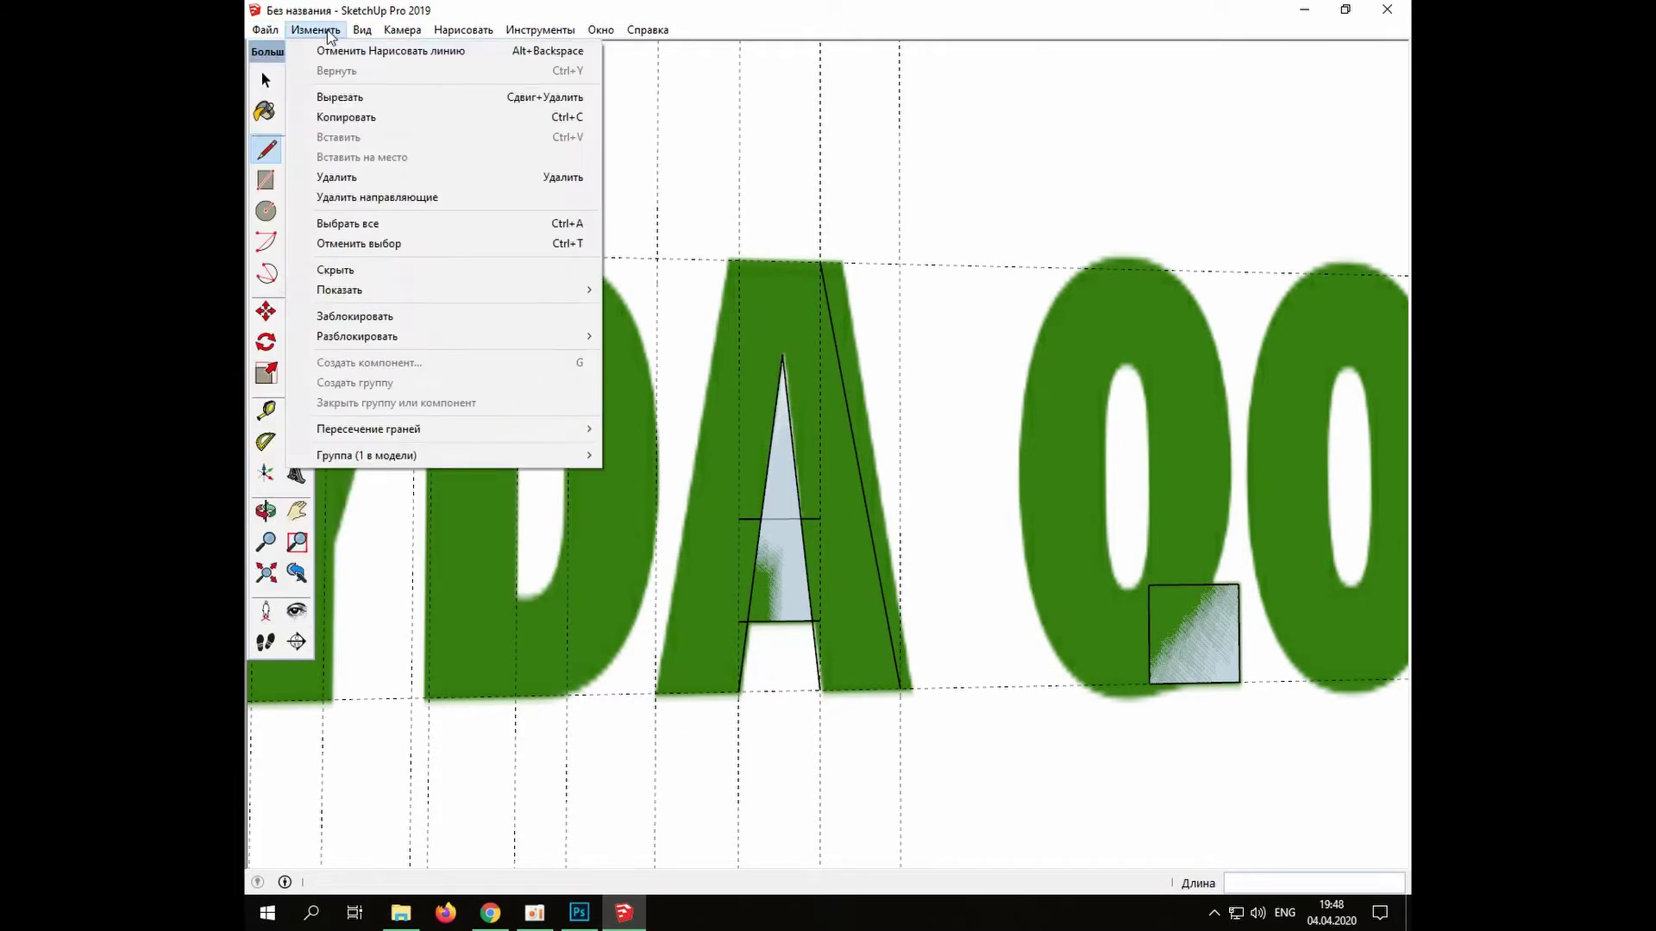
left_click(362, 50)
Complete the A's outer outline with lines and delete the surplus line pieces around and across the crossbar
left_click(908, 687)
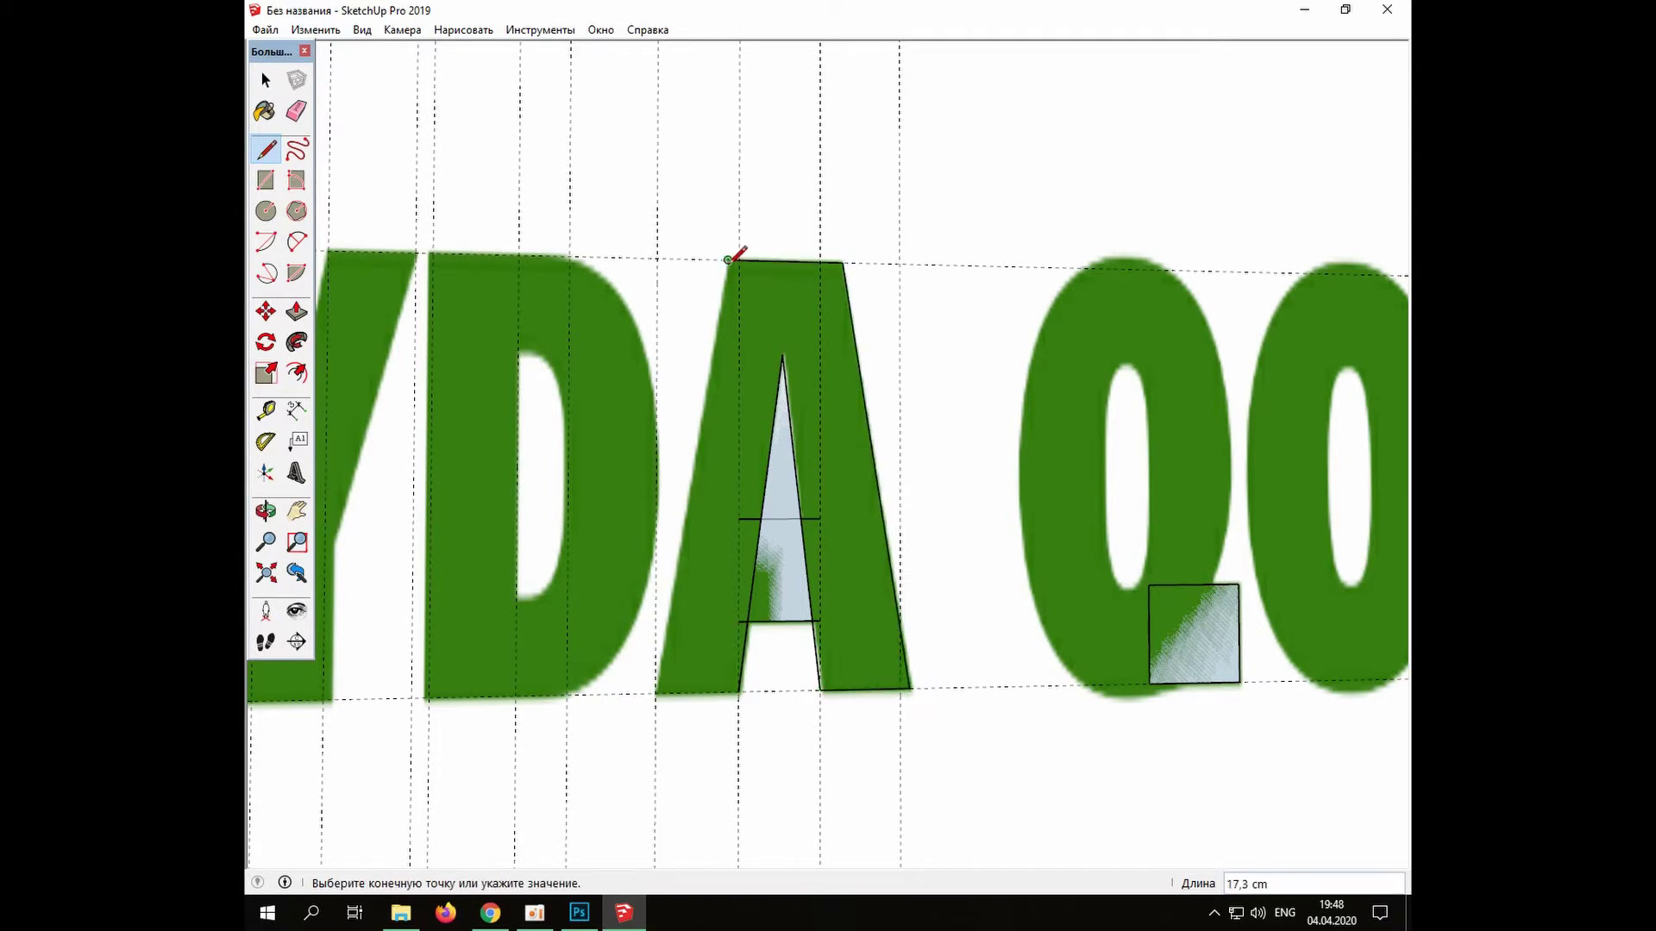
key("space")
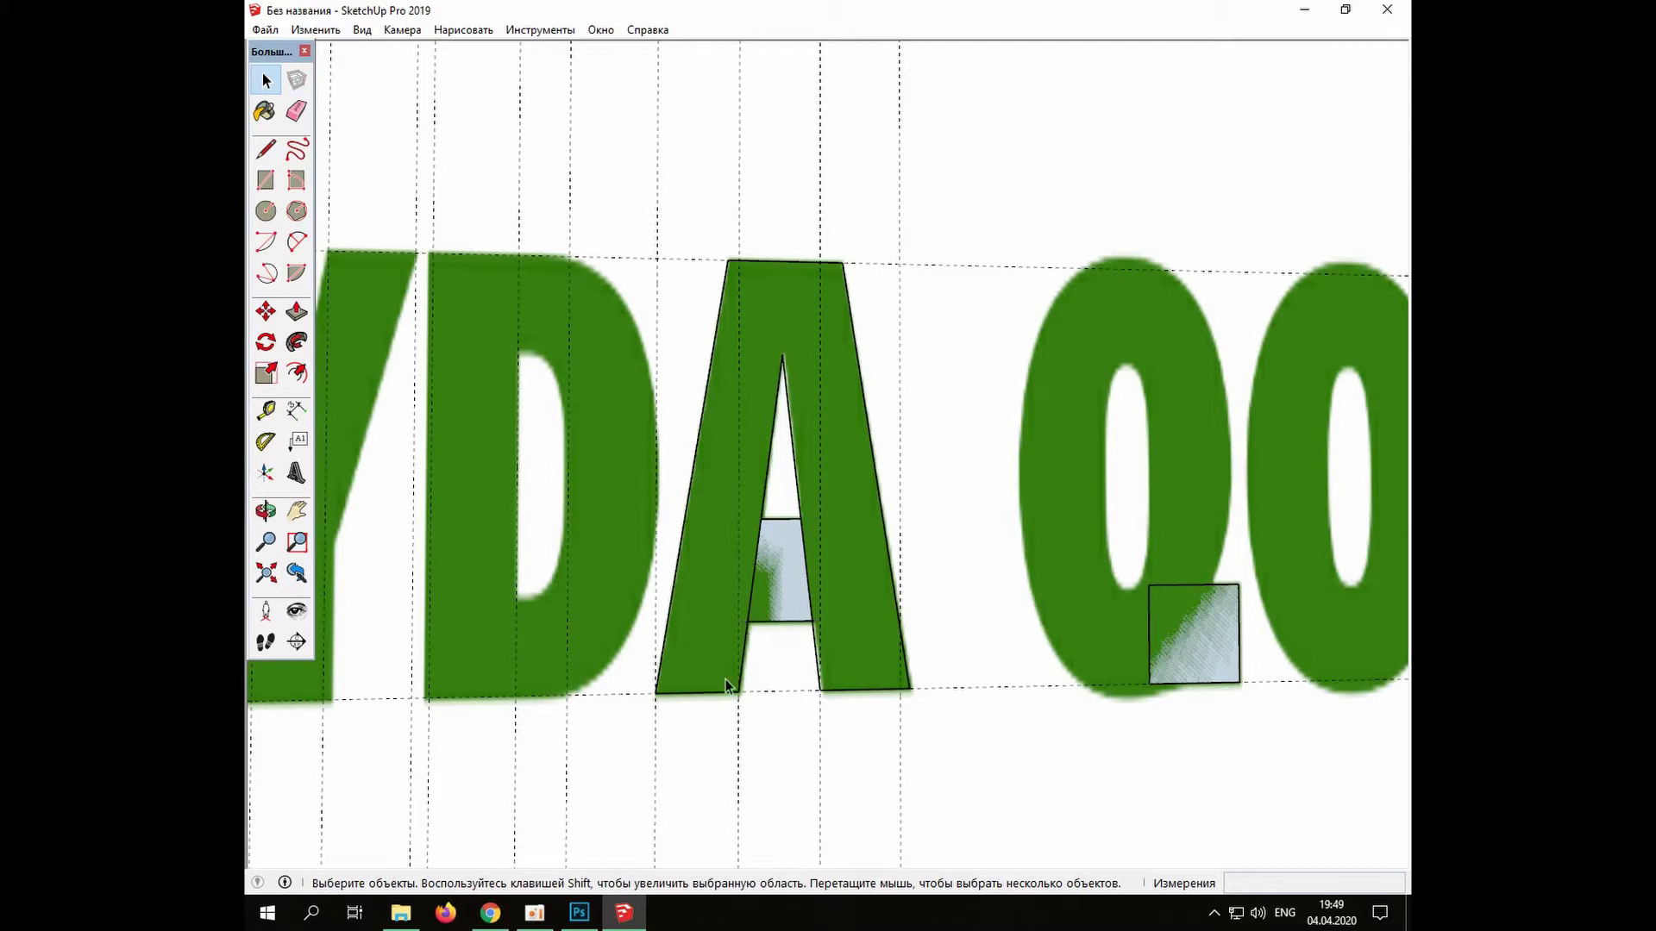
left_click(754, 559)
key("Delete")
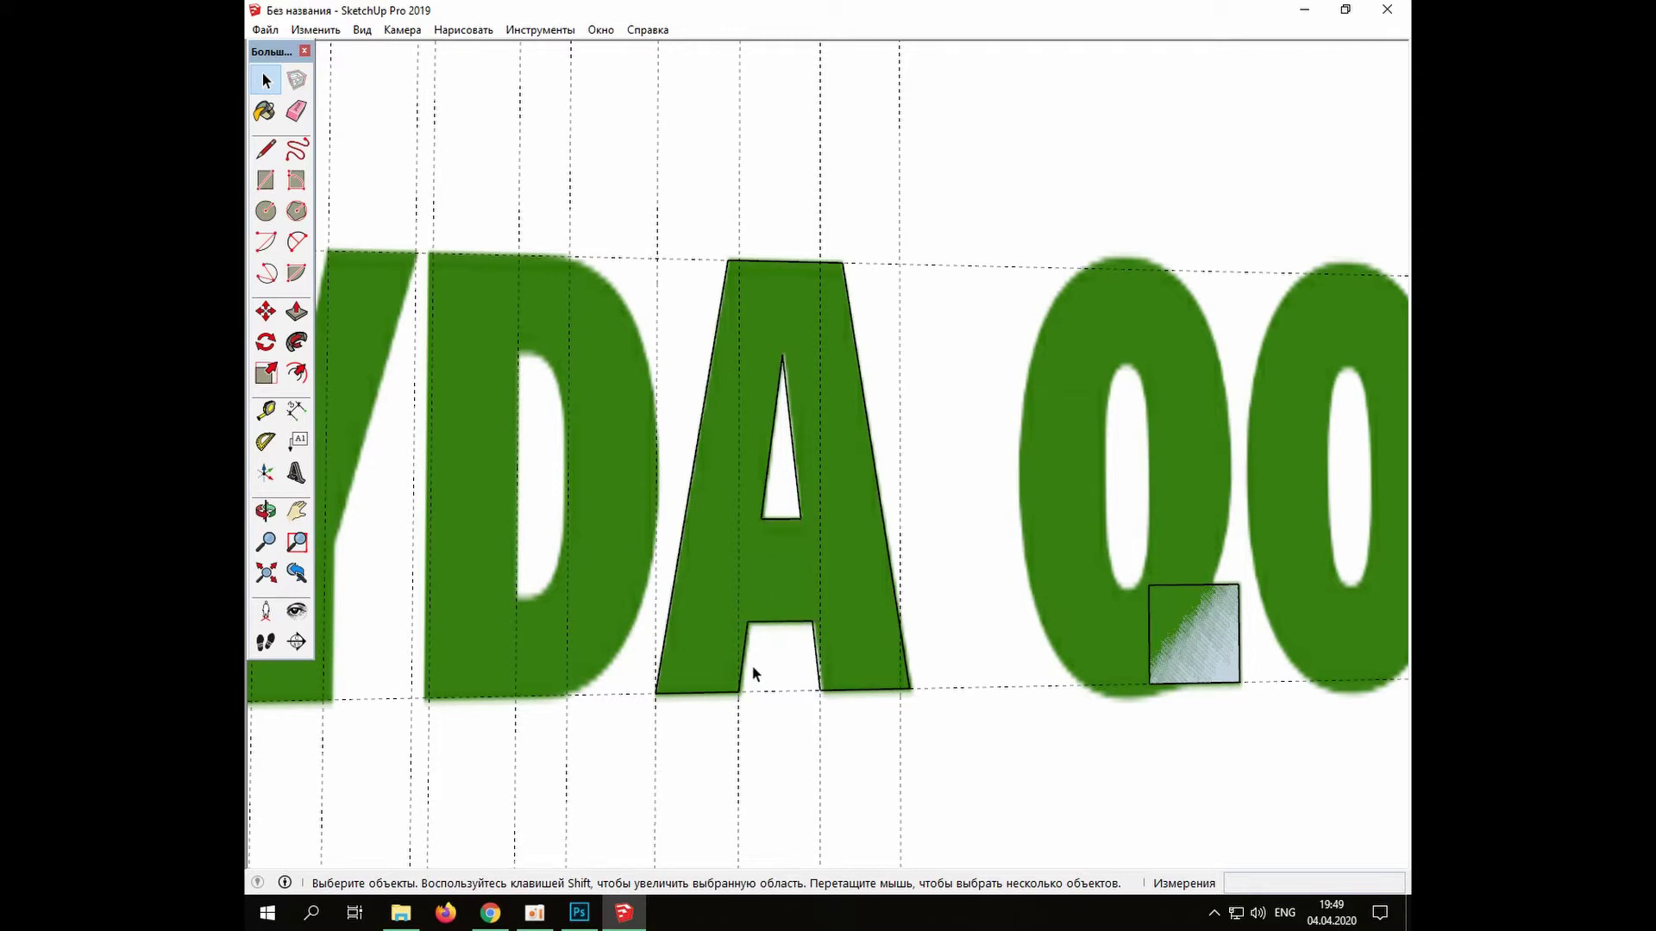
Trace the D's stem with a full-height rectangle and add small rectangles for the straight parts at its upper and lower ends
left_click(265, 180)
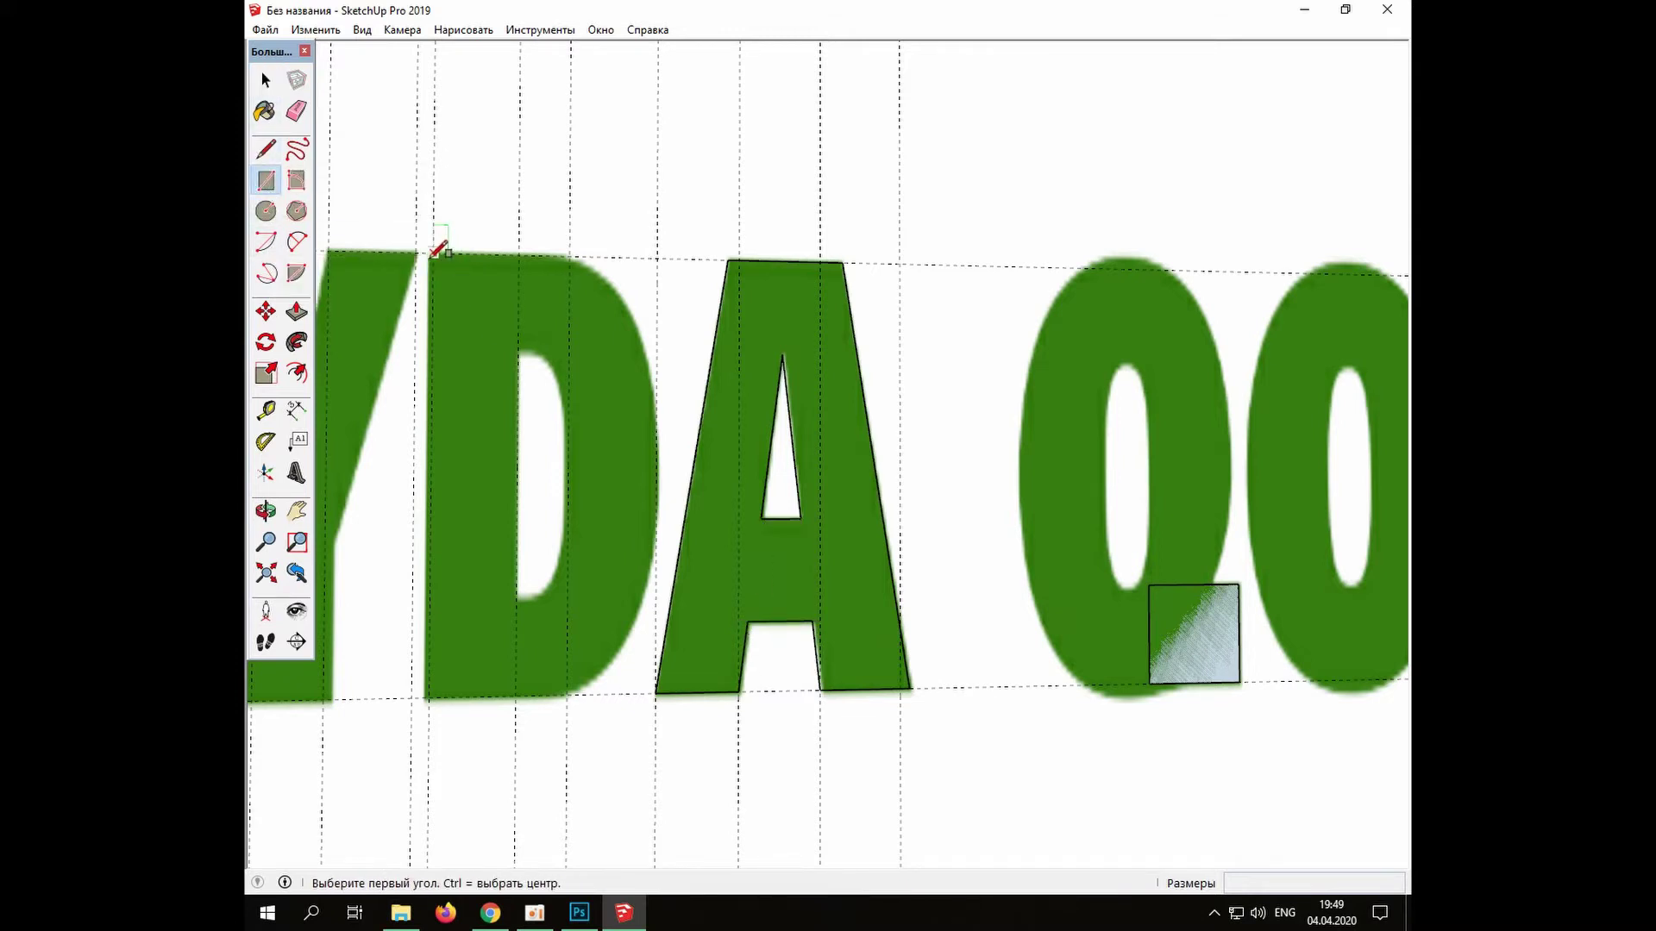
left_click(432, 254)
left_click(518, 699)
left_click(517, 600)
left_click(567, 694)
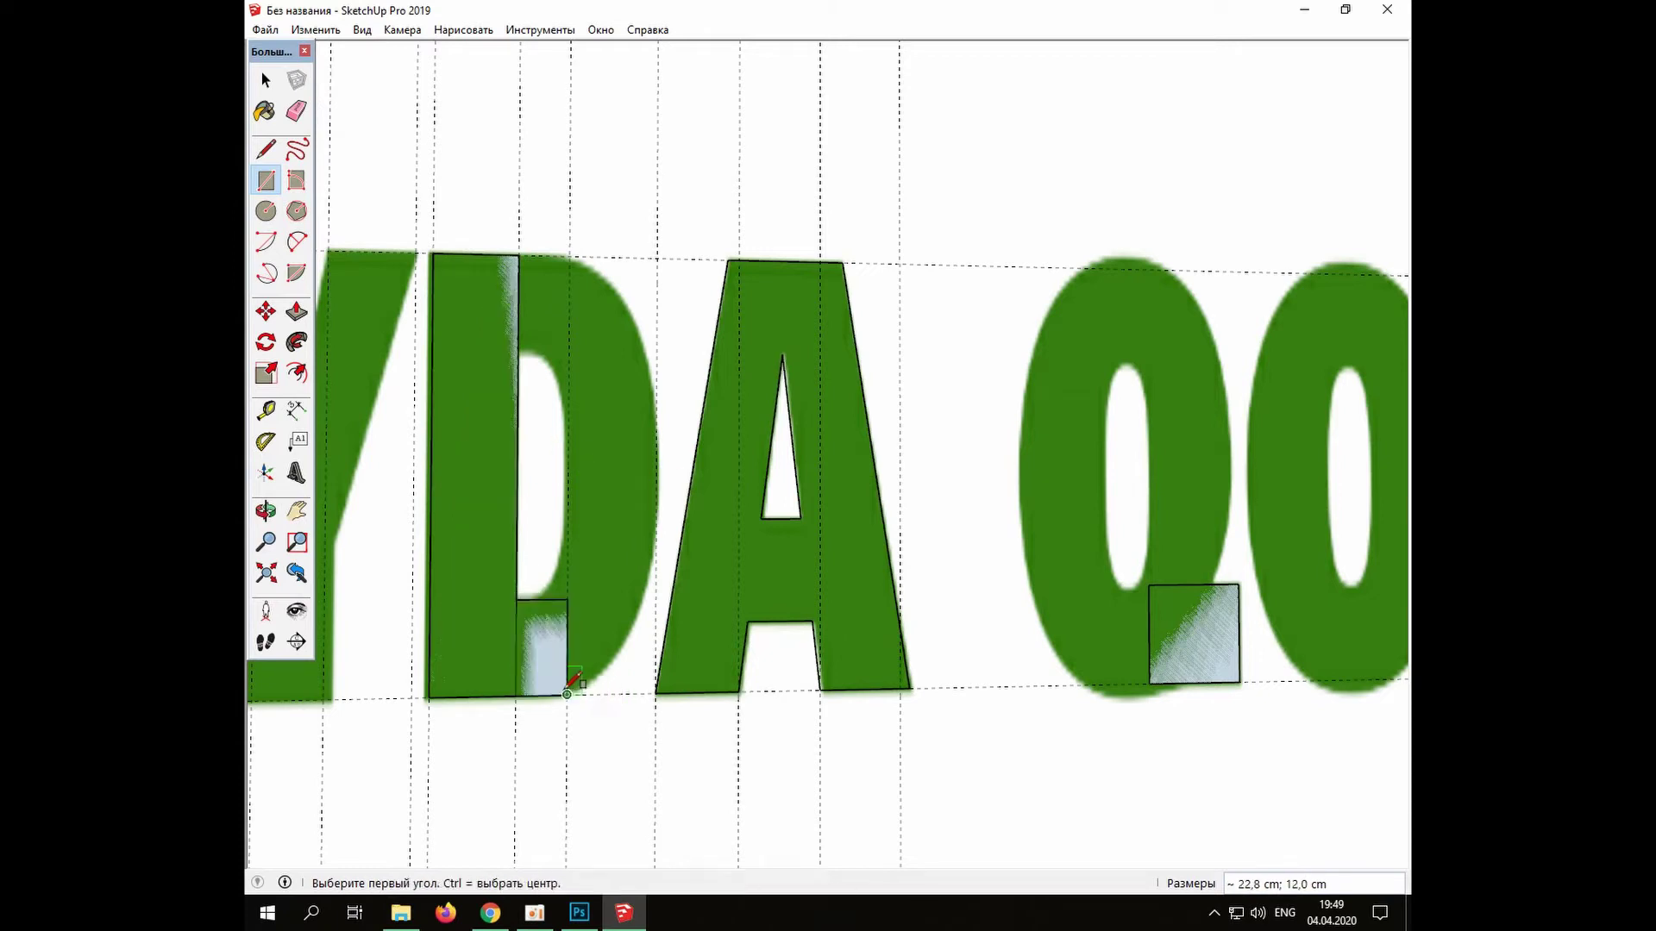
left_click(518, 255)
left_click(569, 351)
Trace the full outline of the Y with connected straight lines
left_click(297, 511)
left_click_drag(505, 744, 989, 765)
left_click(265, 150)
left_click(655, 268)
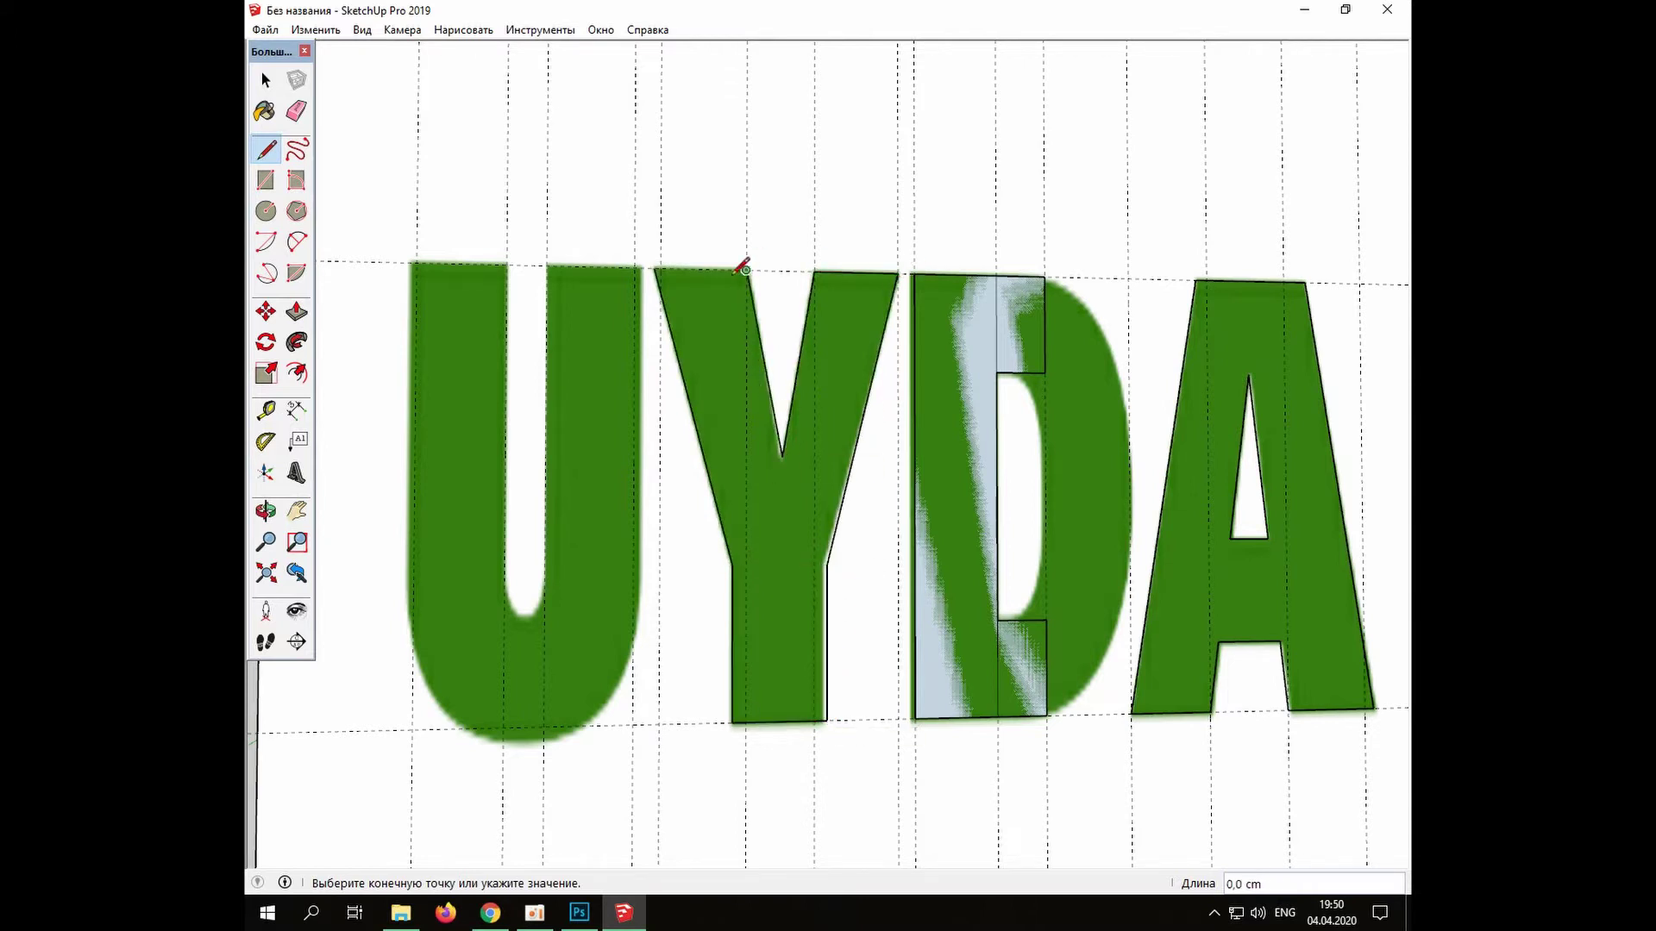
Trace the U's straight edges with lines, the outer sides about 83.3 cm and the slot sides about 74.9 cm long
left_click(547, 265)
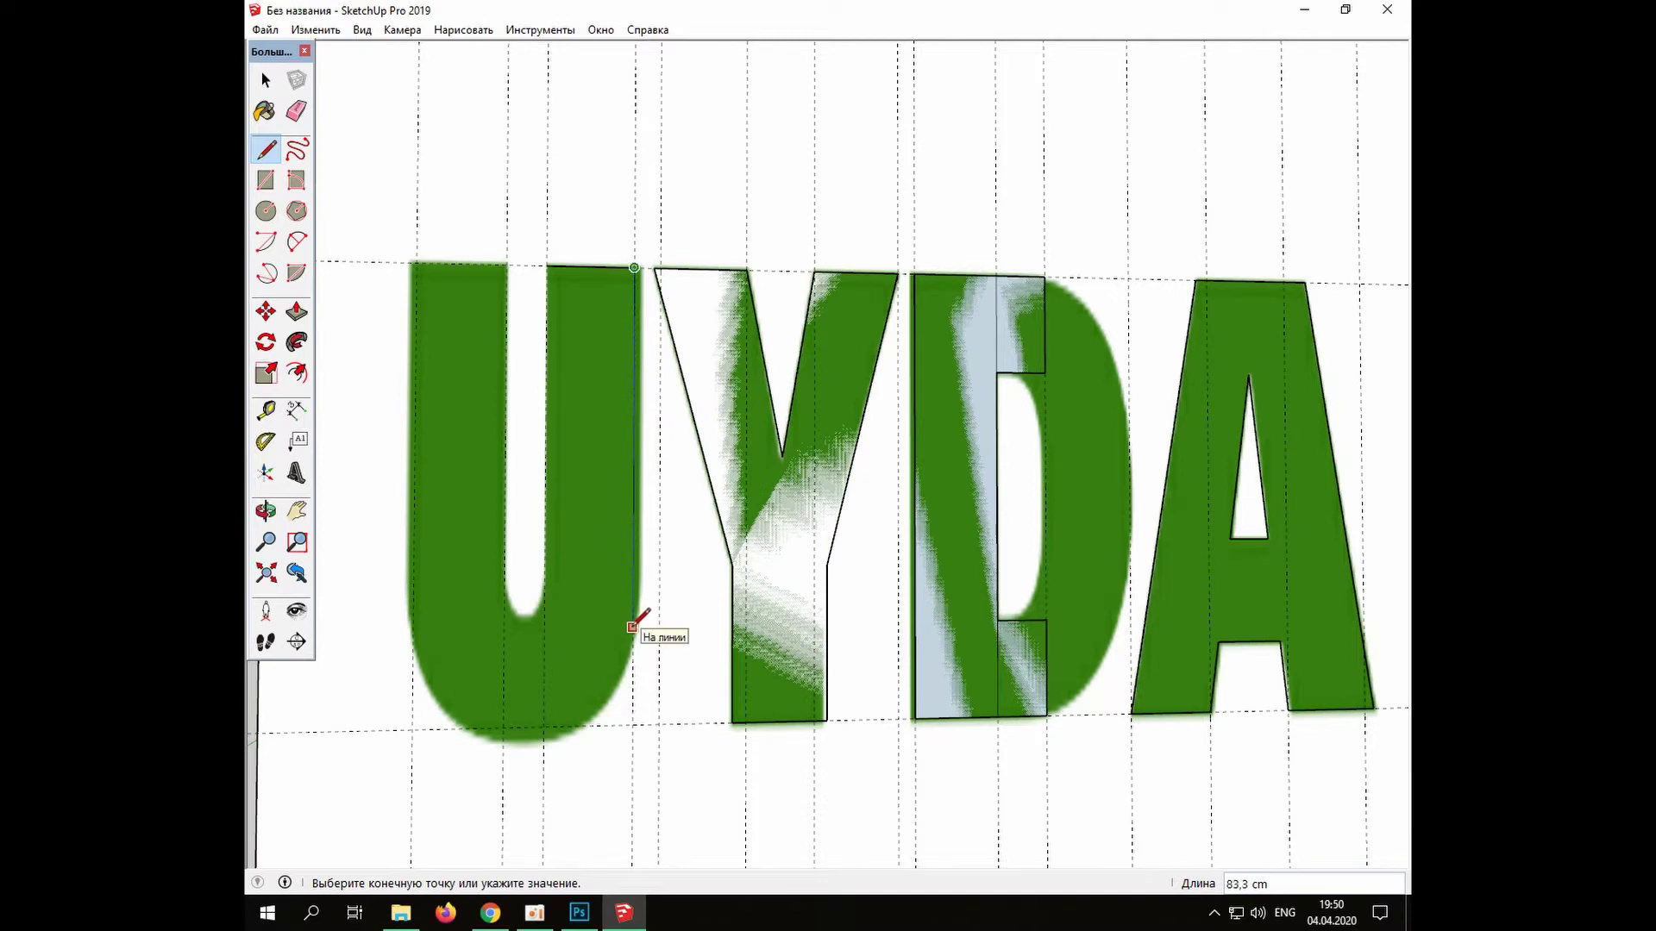
left_click(414, 631)
left_click(417, 262)
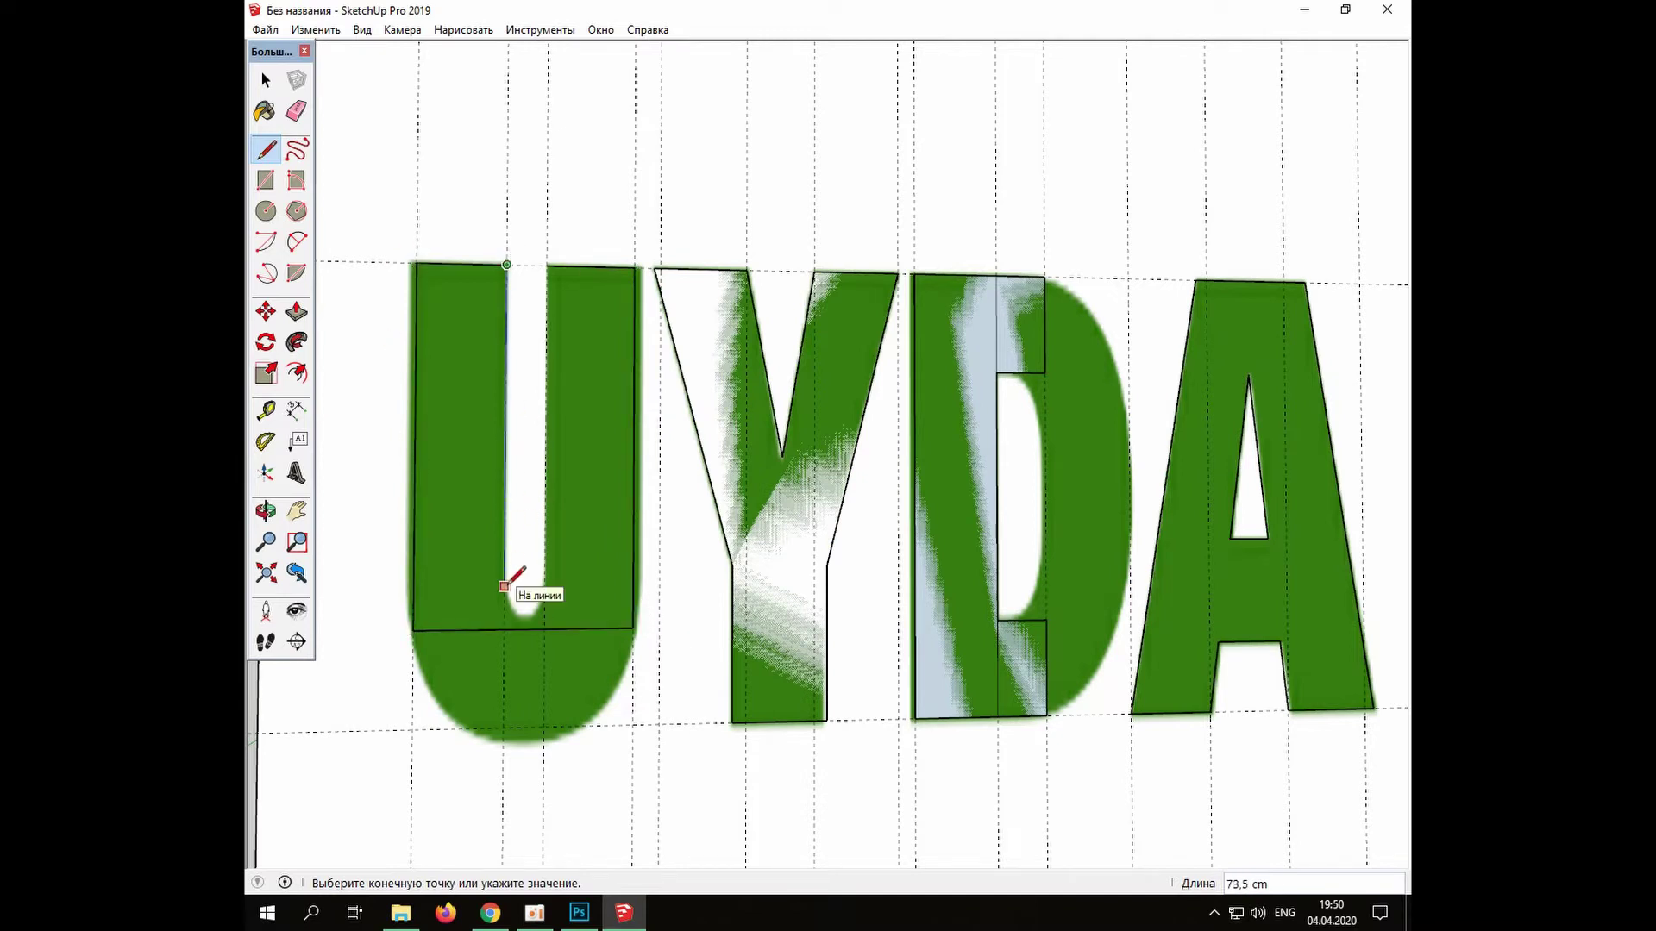
left_click(546, 265)
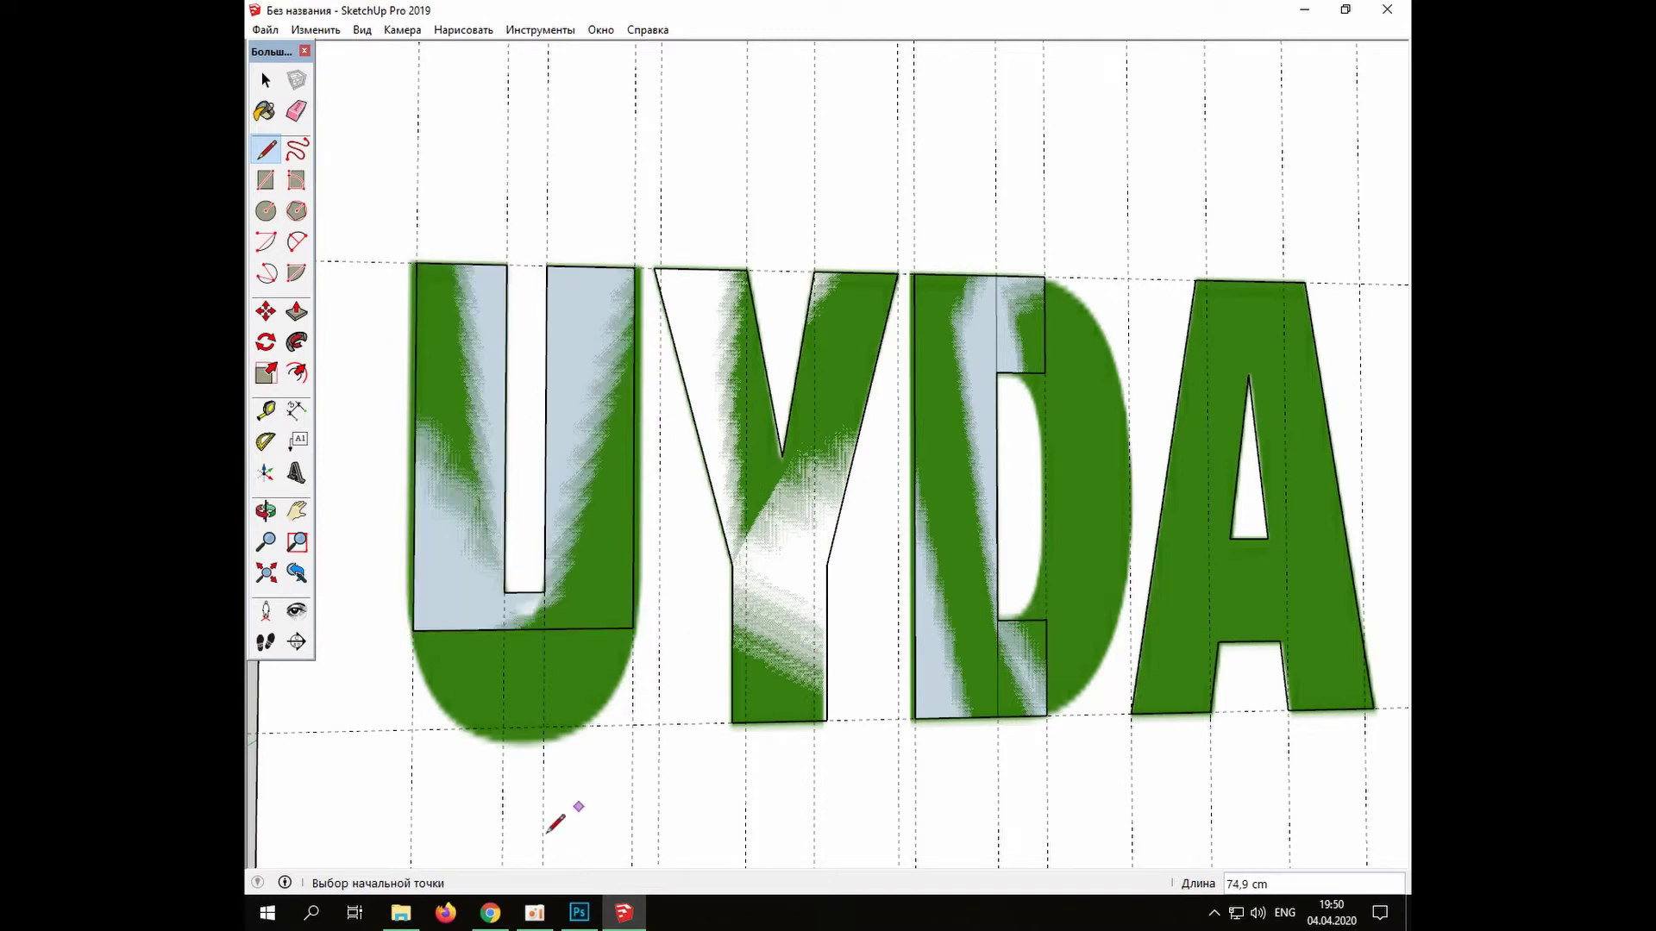
Draw the U's outer bottom curve as an arc between the lower ends of its outer sides, bulging down to the bottom guide
left_click(297, 242)
left_click(413, 630)
left_click(632, 628)
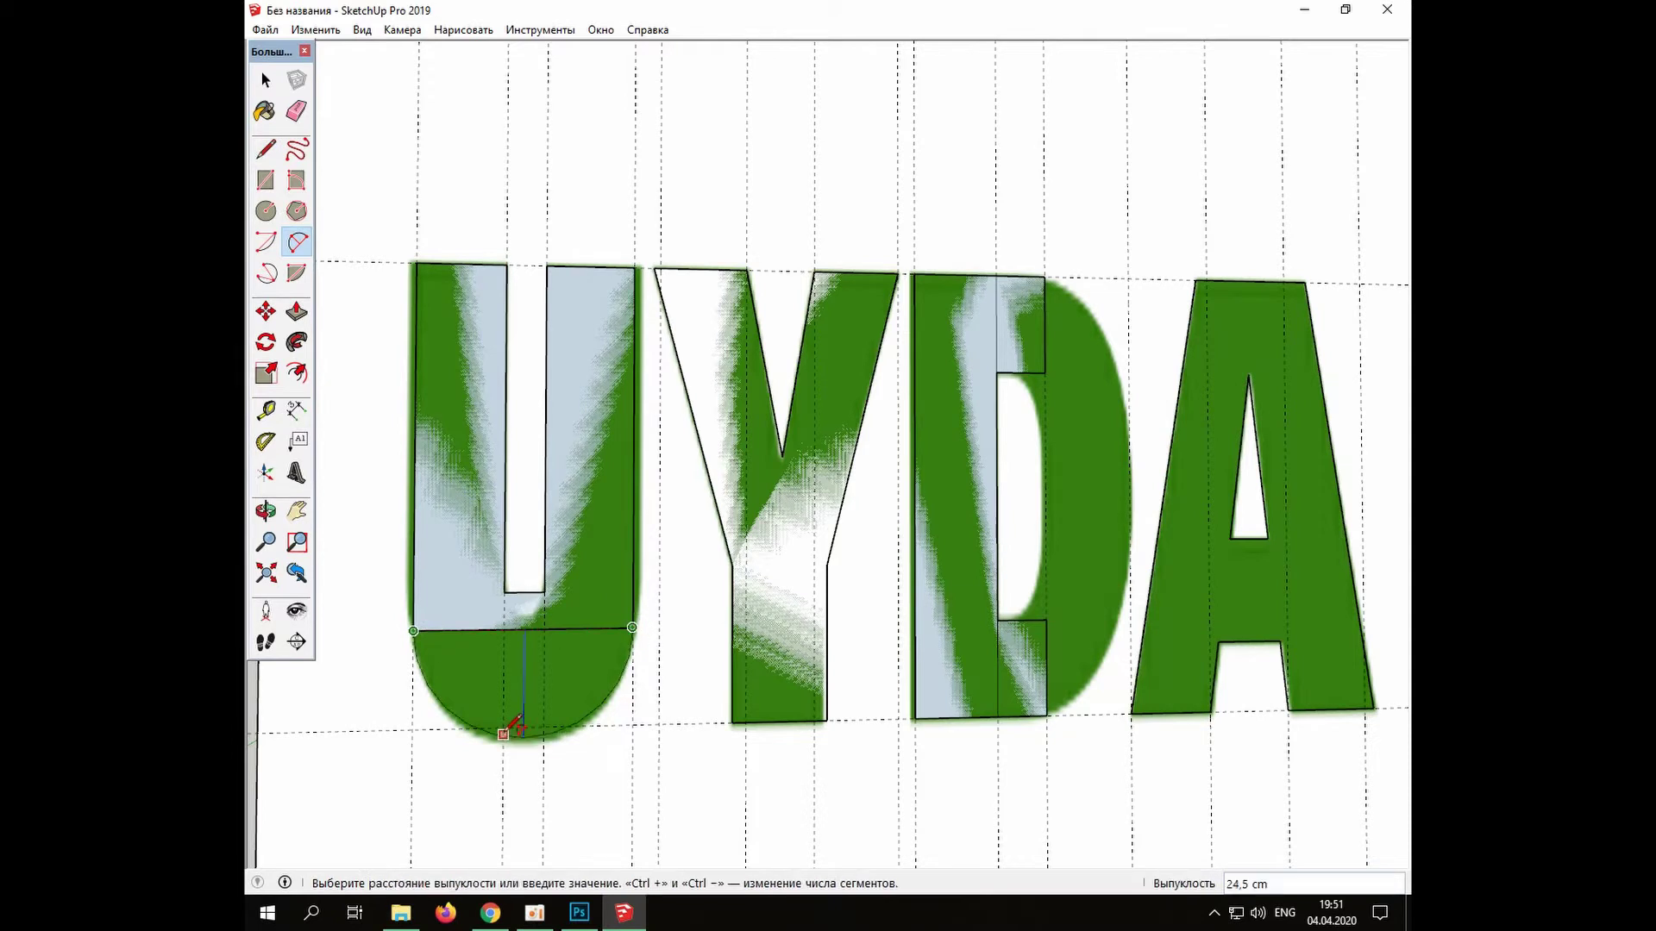
left_click(504, 733)
Round the bottom of the U's slot with a small arc and delete the slot's straight bottom edge
left_click(505, 593)
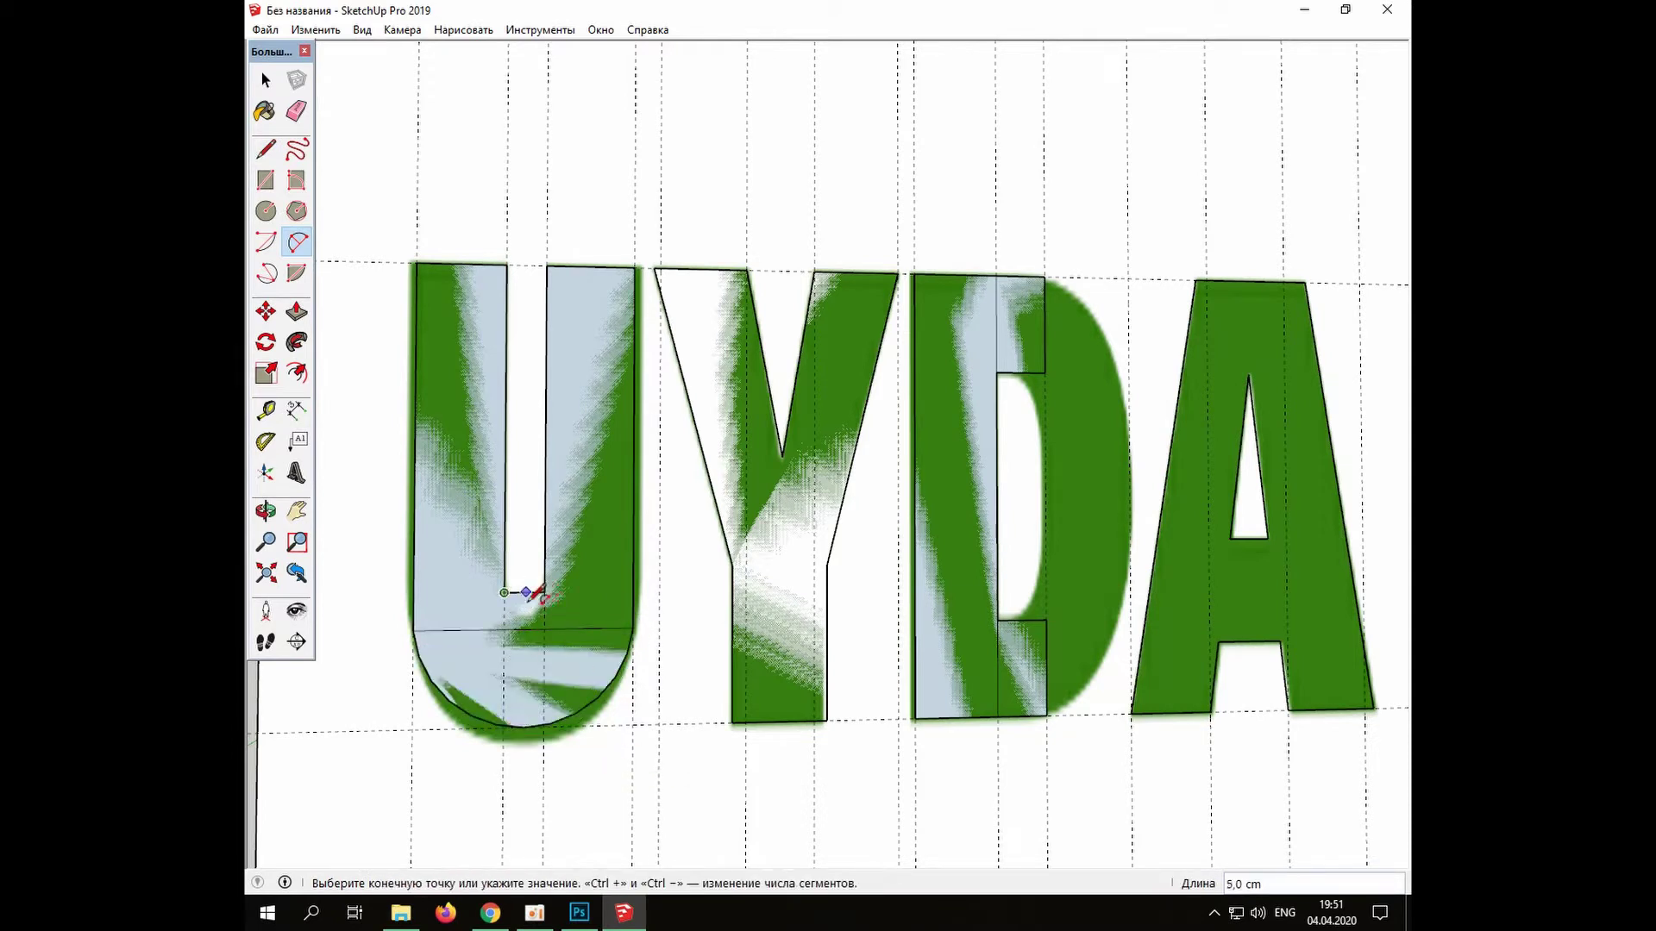
left_click(545, 594)
left_click(524, 613)
key("space")
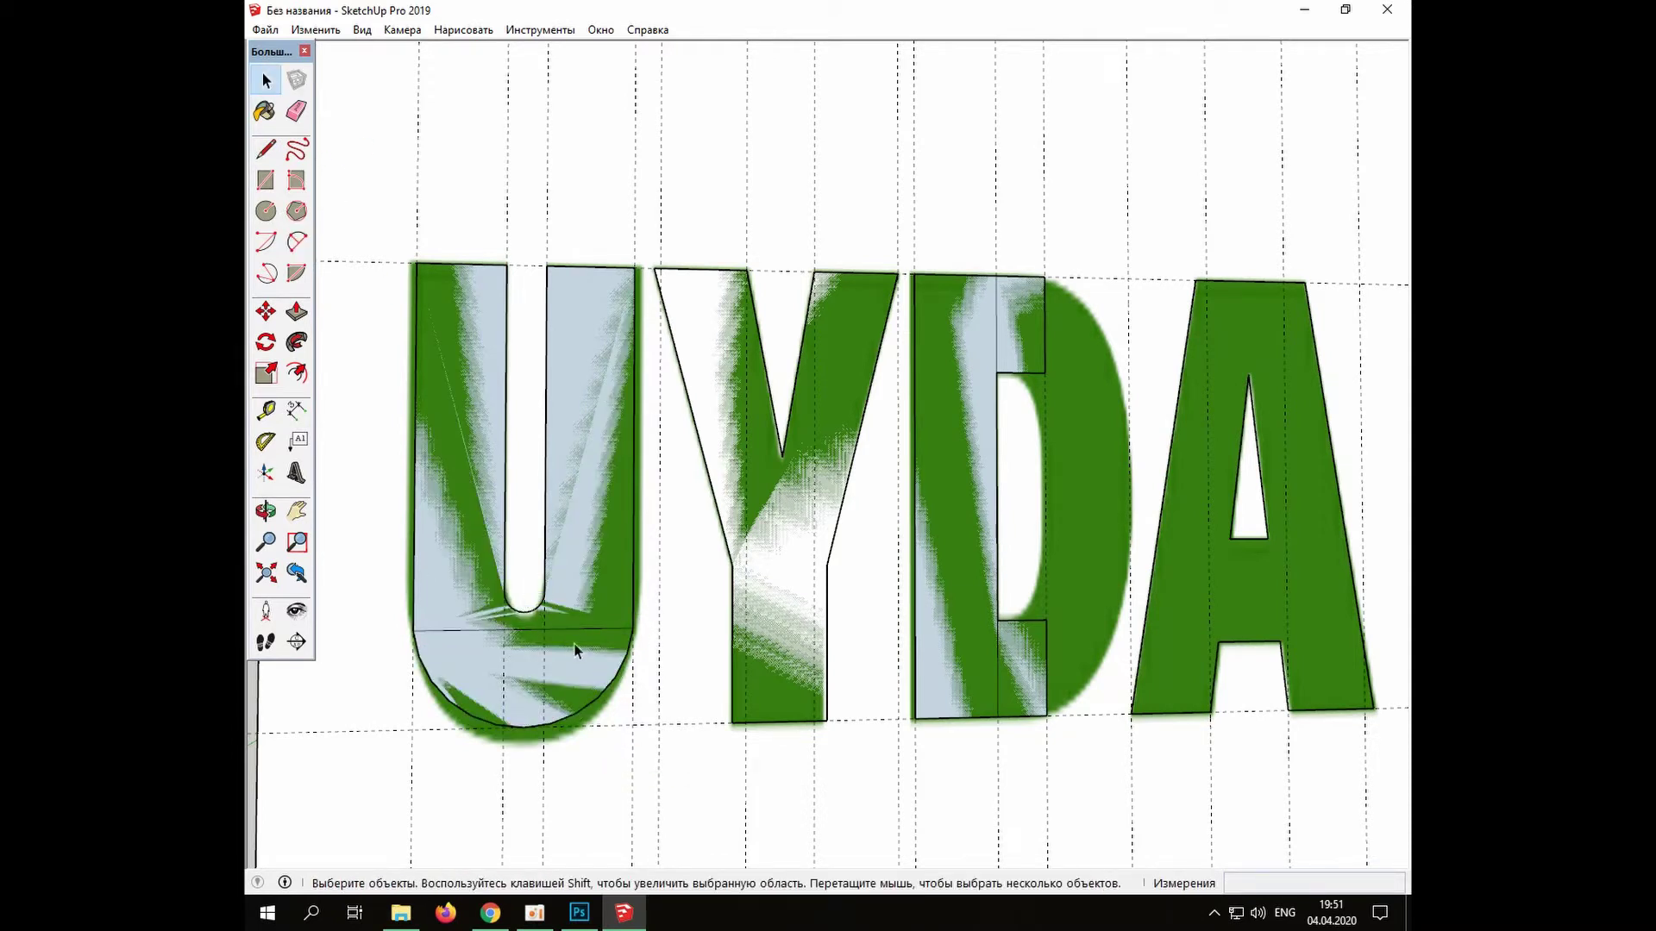
left_click(296, 511)
left_click_drag(1156, 746, 778, 766)
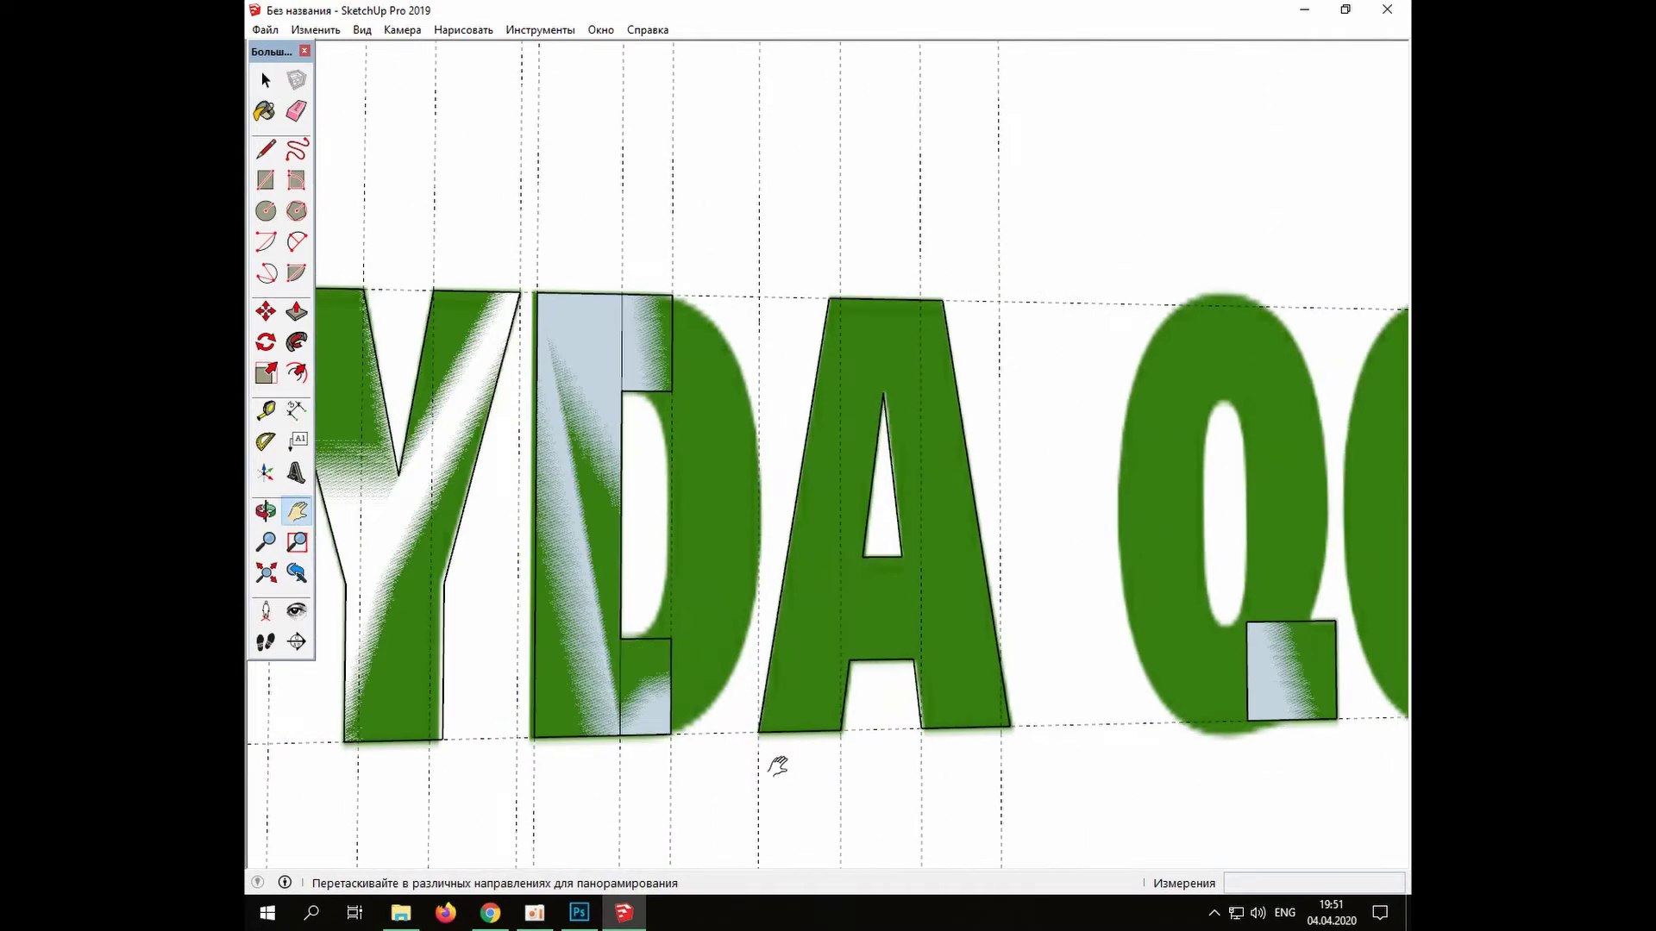
left_click(296, 241)
left_click(672, 295)
left_click(670, 734)
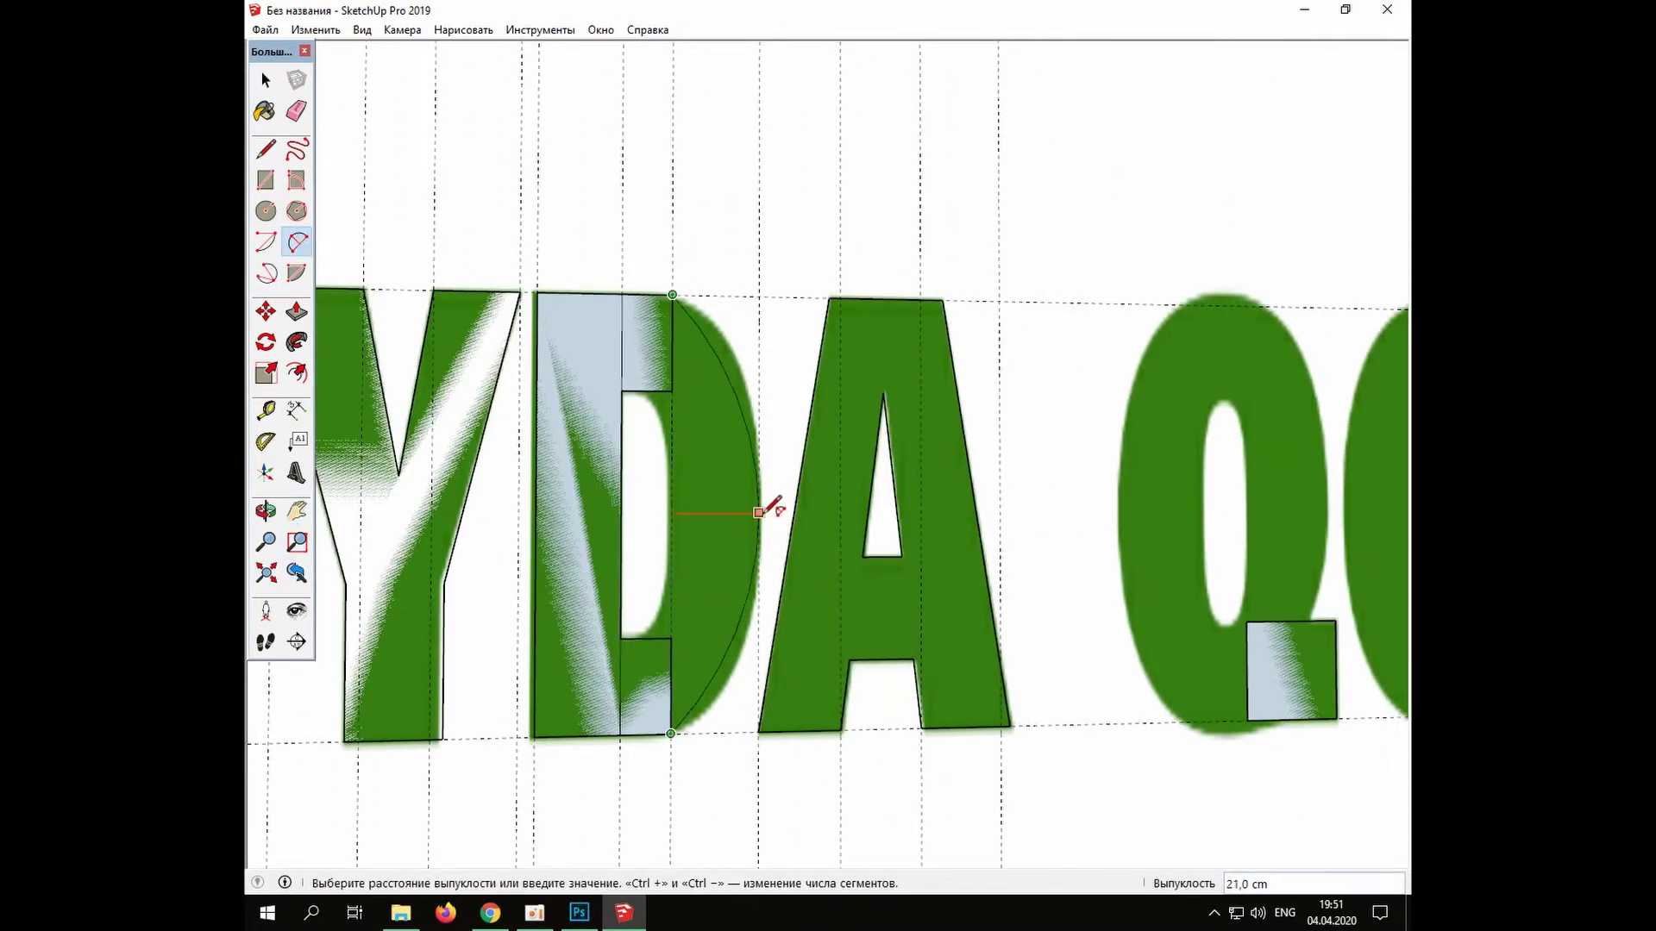
left_click(759, 513)
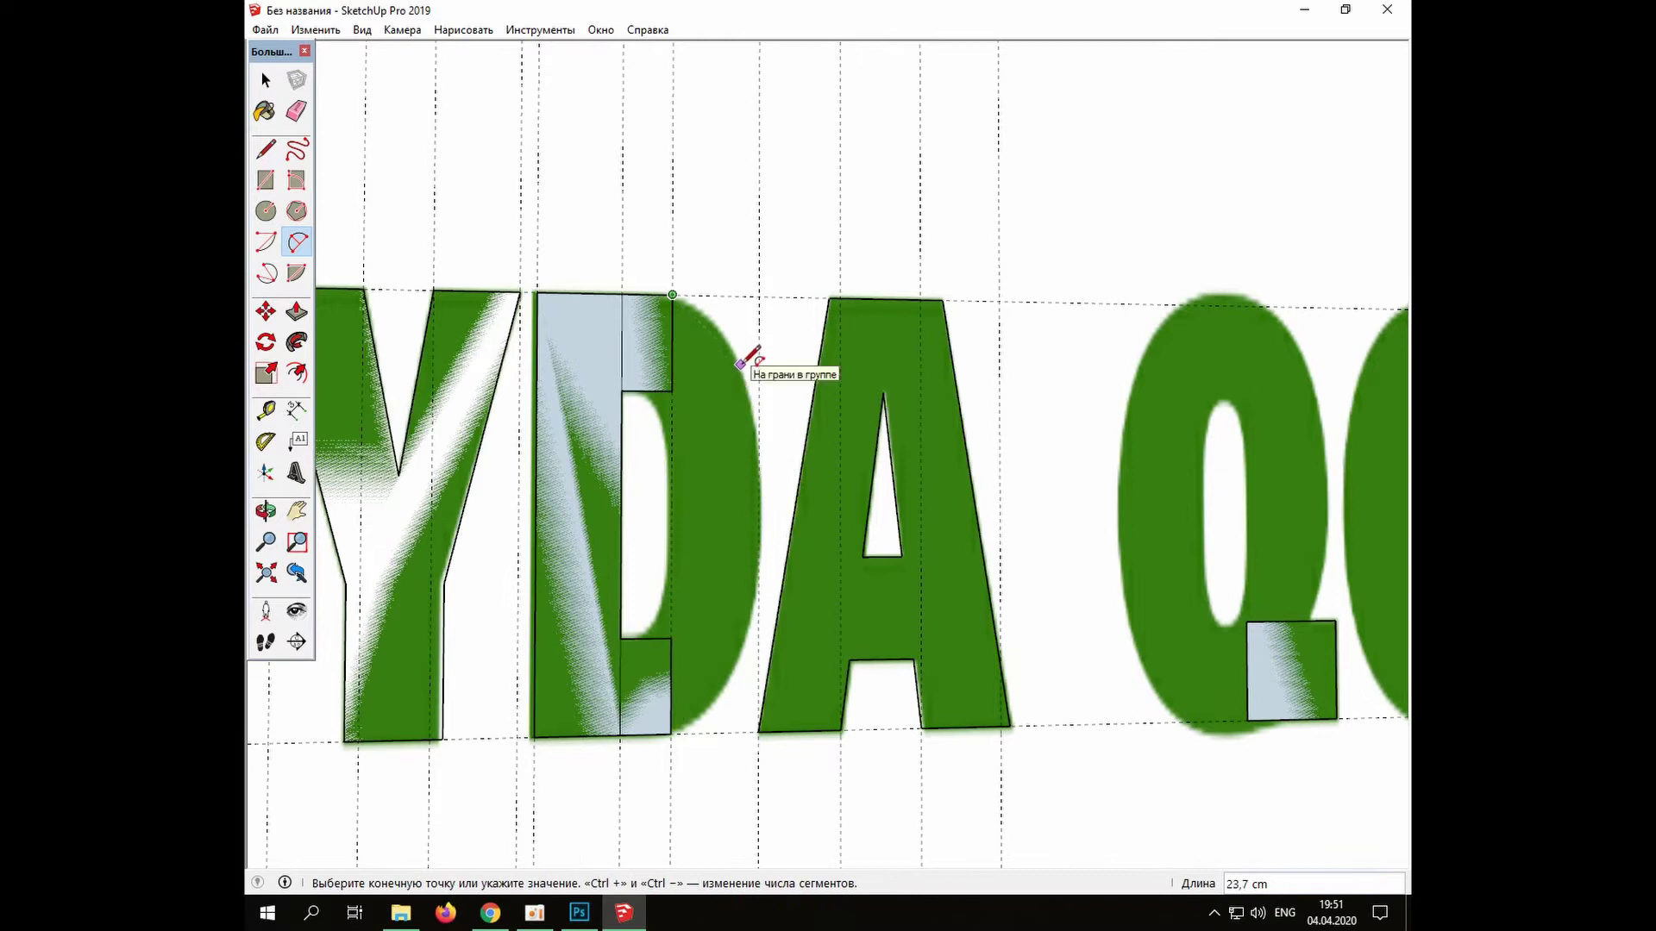
Trace the D's outer curve with three connected arcs: upper, lower with a 2.3 cm bulge, and middle with a bulge of about 5.8 cm
left_click(741, 369)
left_click(735, 331)
left_click(670, 734)
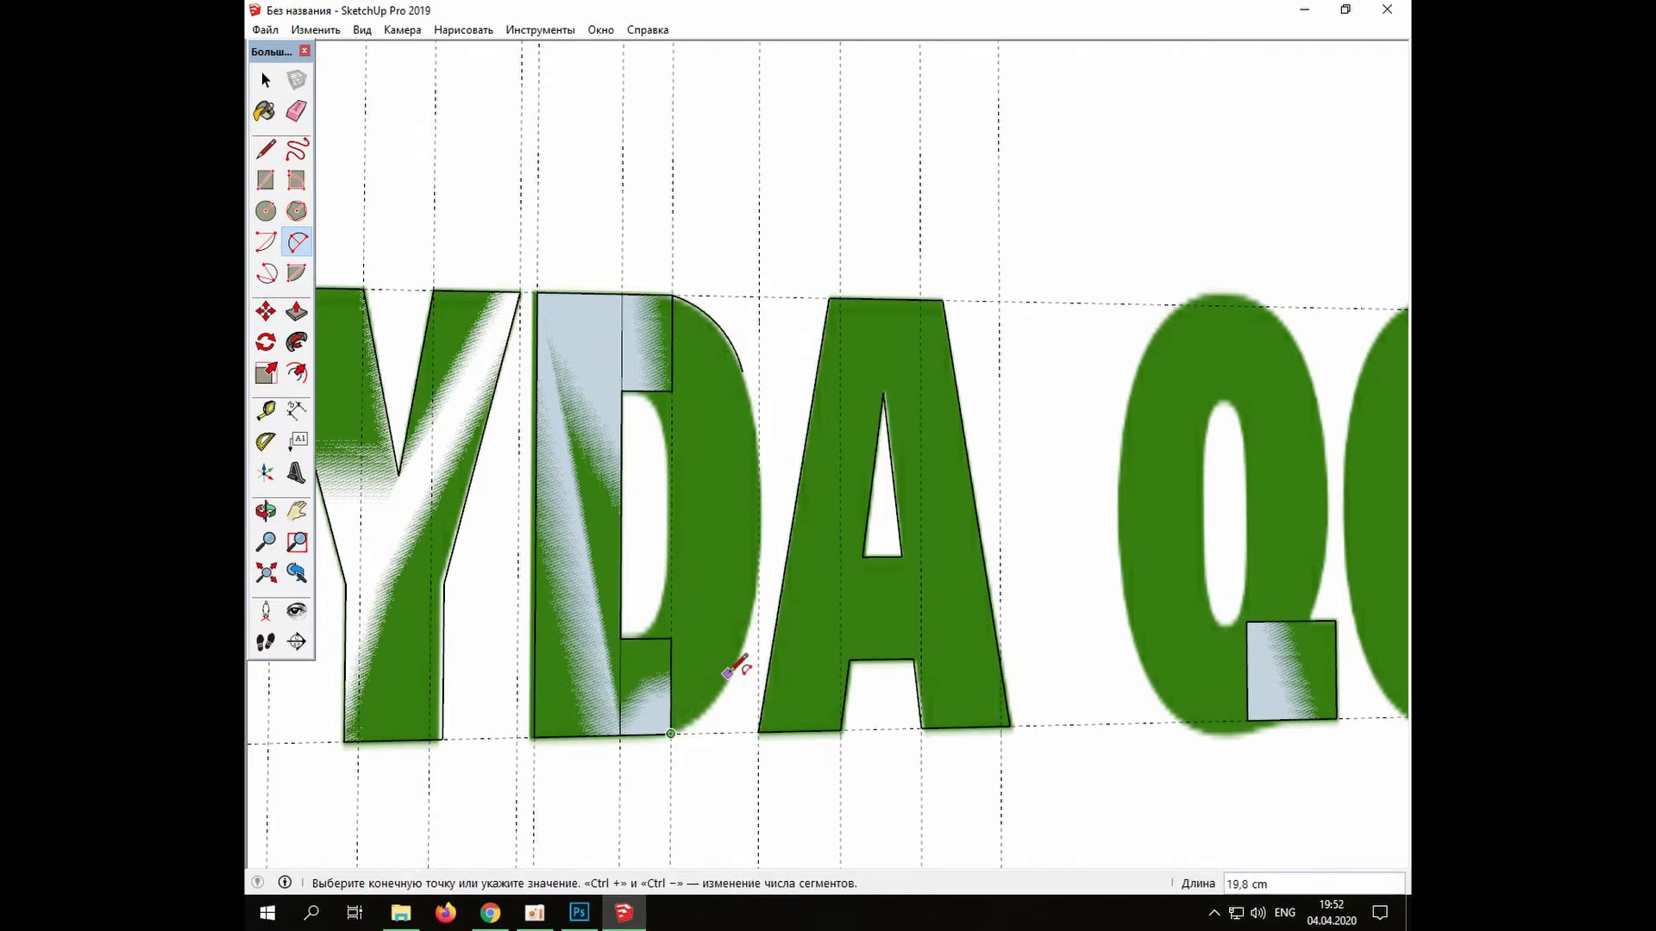
left_click(736, 659)
left_click(728, 669)
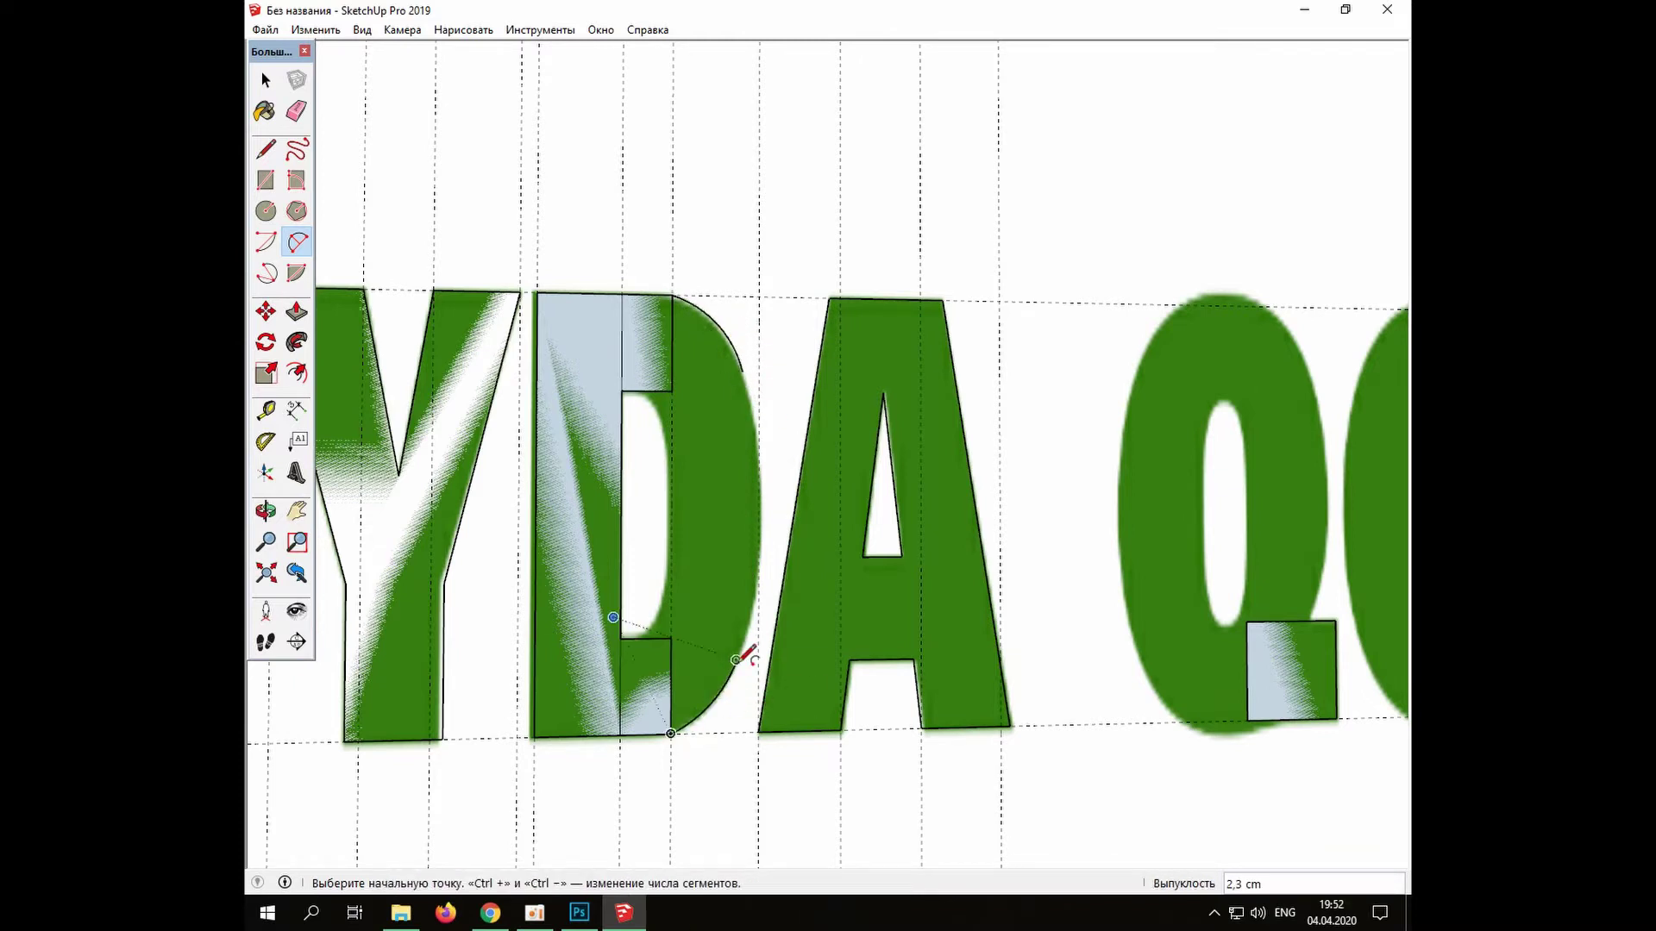
left_click(735, 660)
left_click(742, 370)
left_click(759, 495)
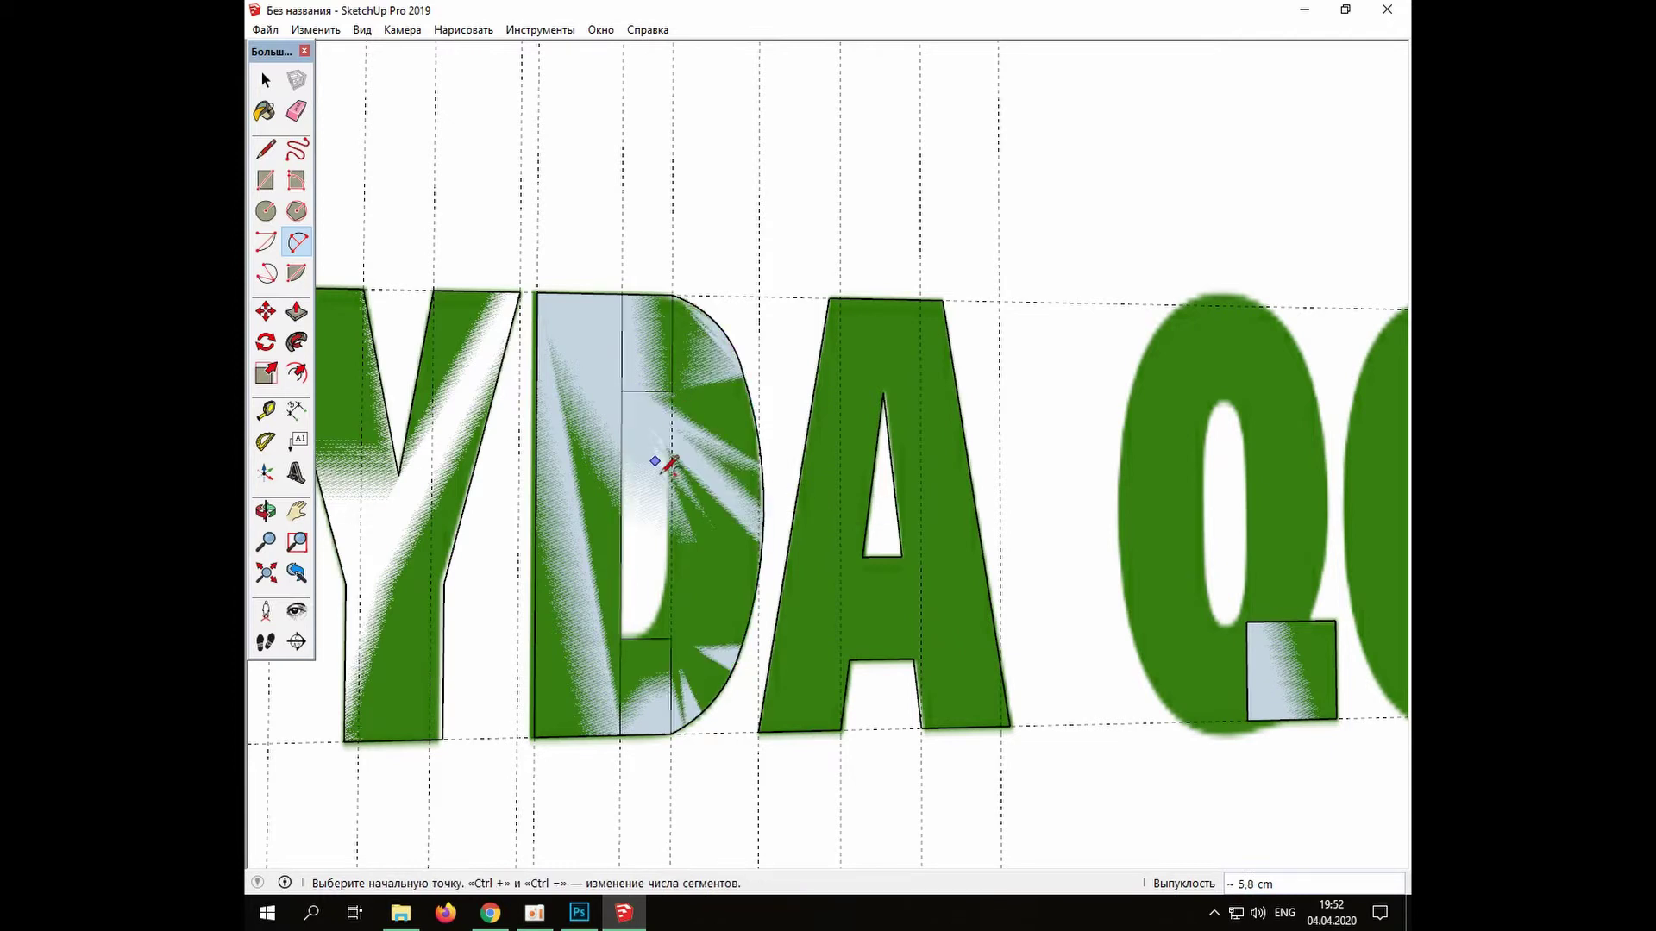
Trace the curved side of the D's inner opening with a lower and an upper corner arc and a shallow arc joining them
left_click(619, 639)
left_click(663, 602)
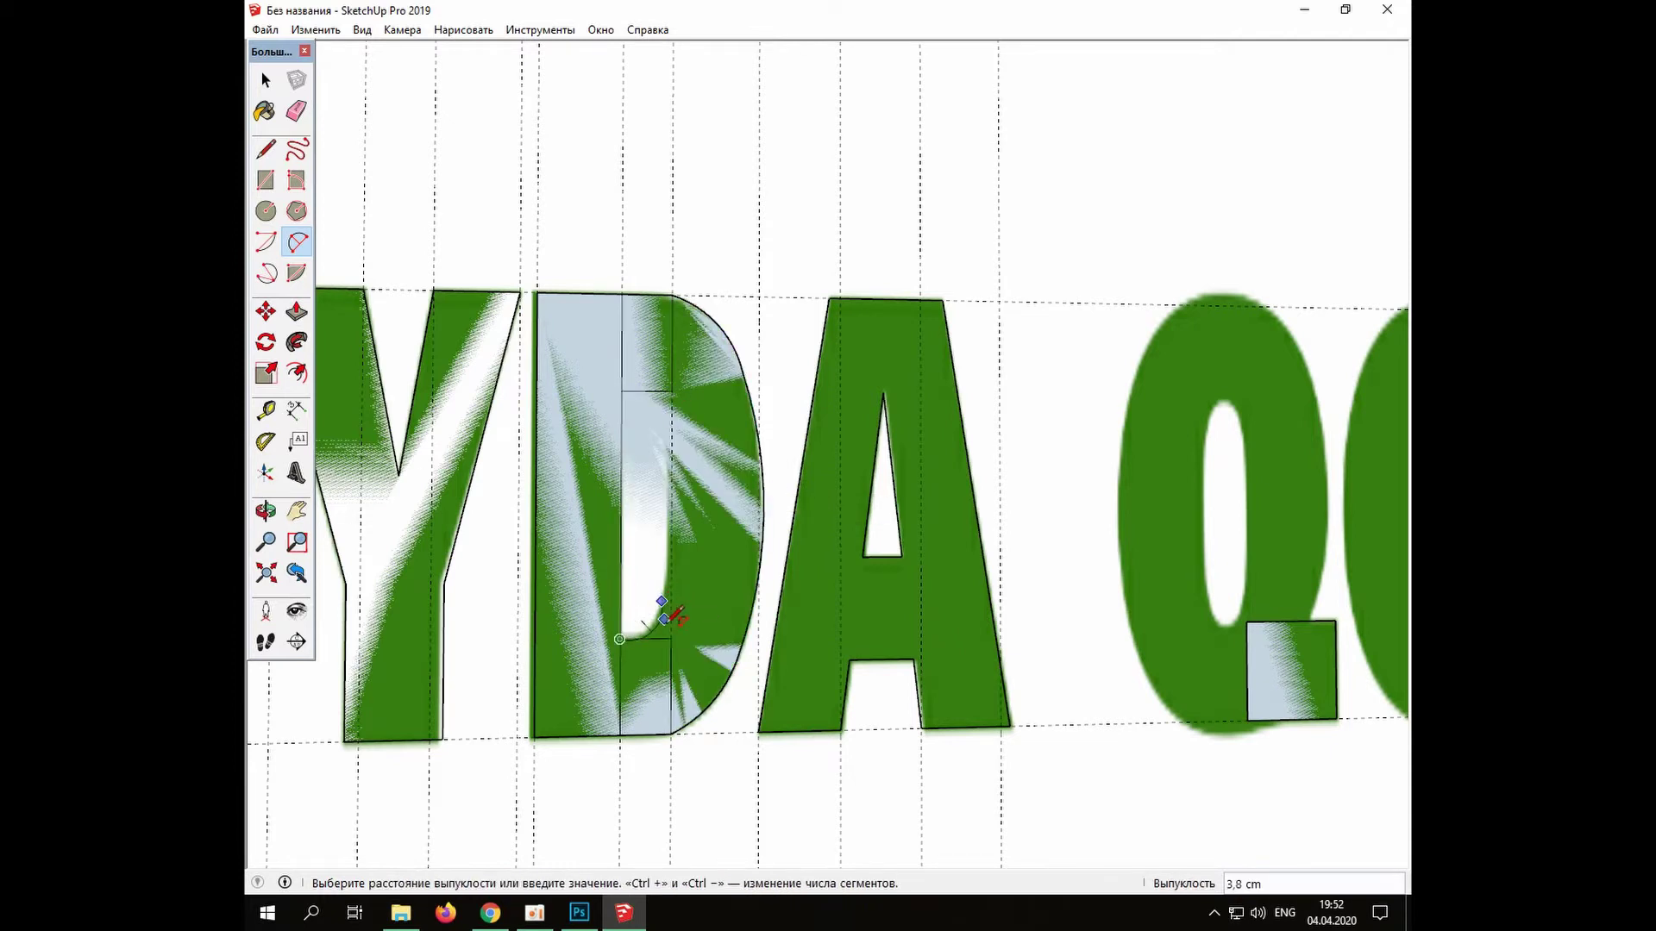
left_click(654, 632)
left_click(621, 390)
left_click(663, 423)
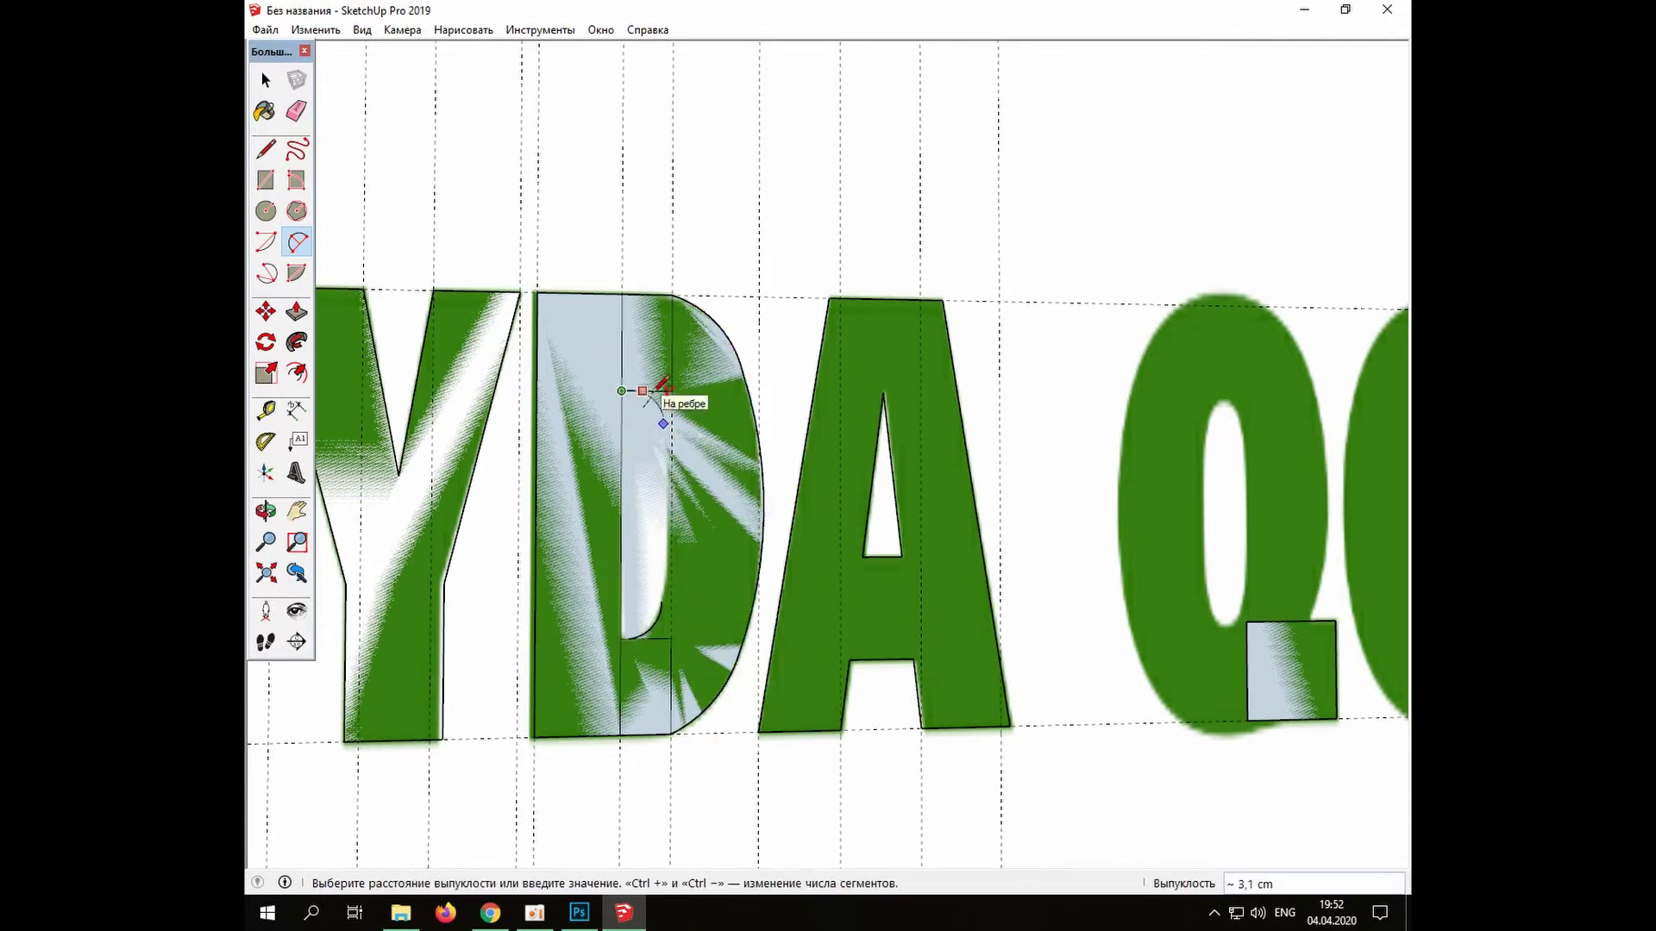
left_click(657, 397)
left_click(663, 423)
left_click(660, 606)
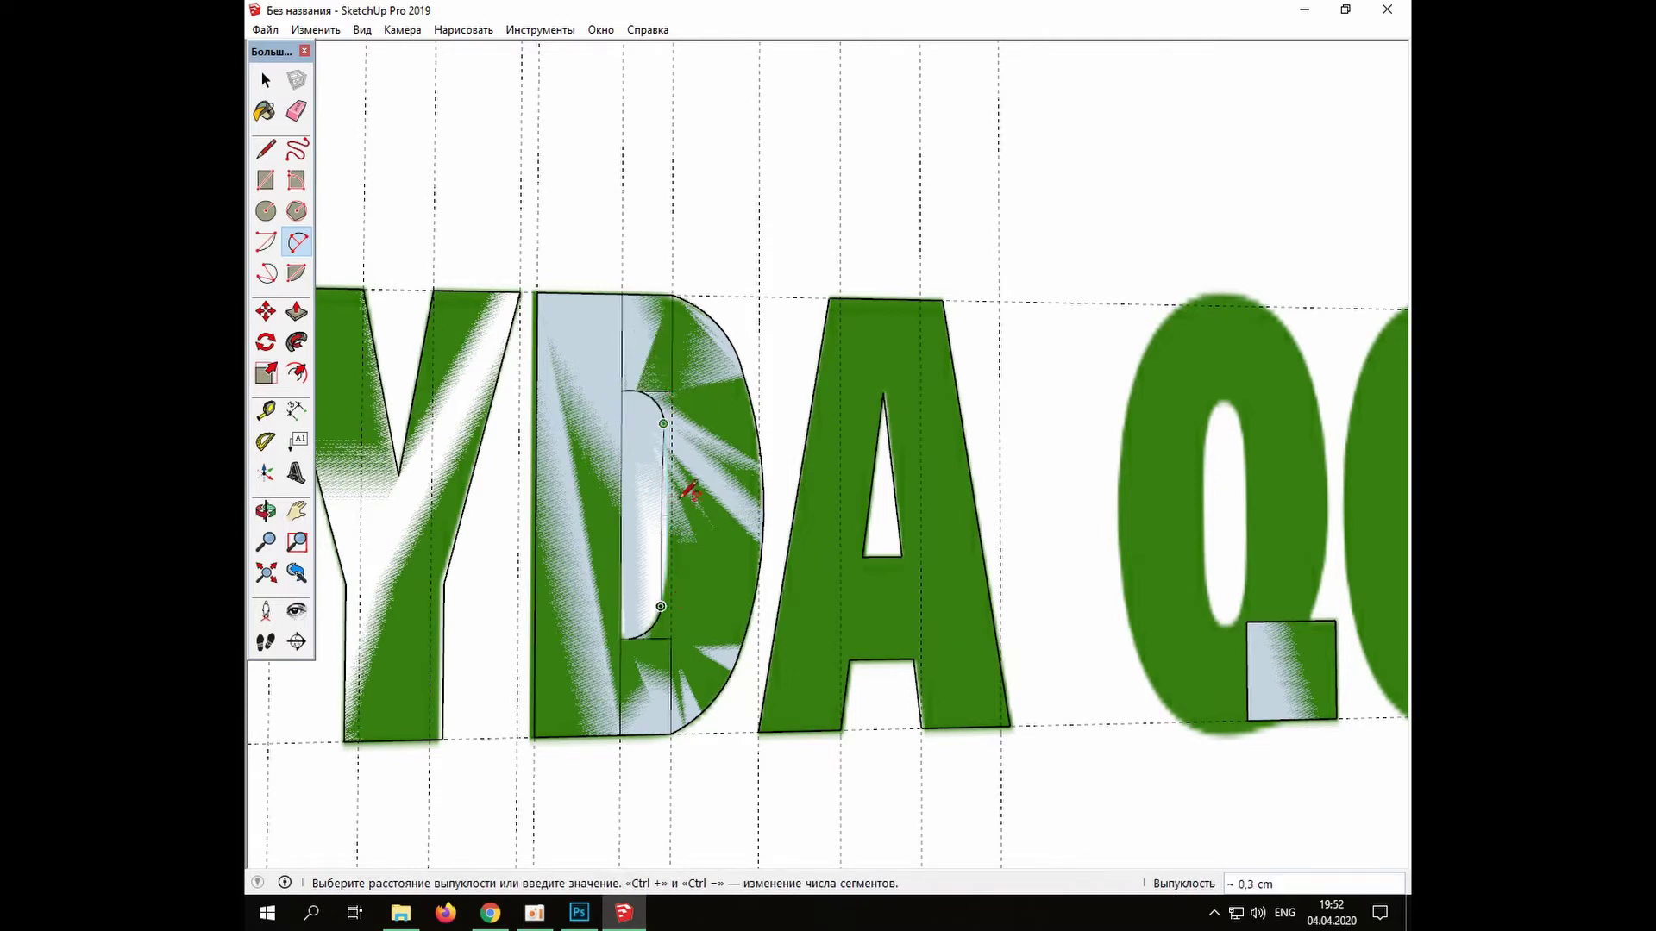
left_click(688, 485)
scroll(665, 499, "up", 2)
scroll(665, 604, "down", 4)
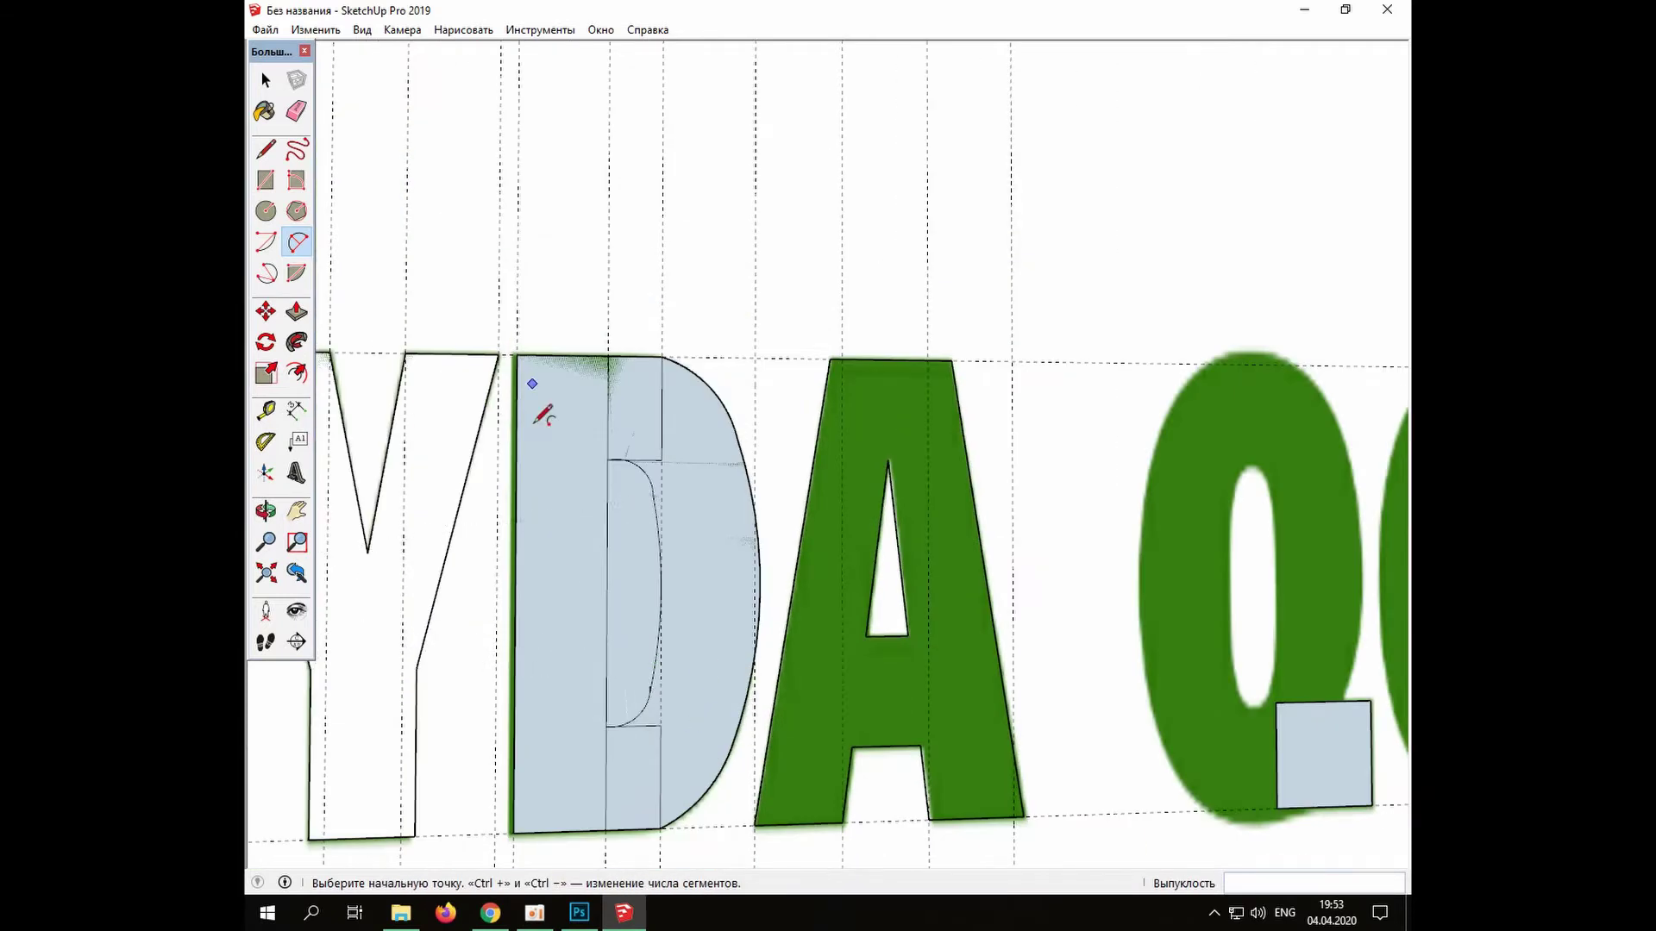
Connect the lower and upper corner arcs of the D's inner opening with a shallow arc along its curved side
scroll(673, 619, "up", 5)
scroll(662, 737, "up", 2)
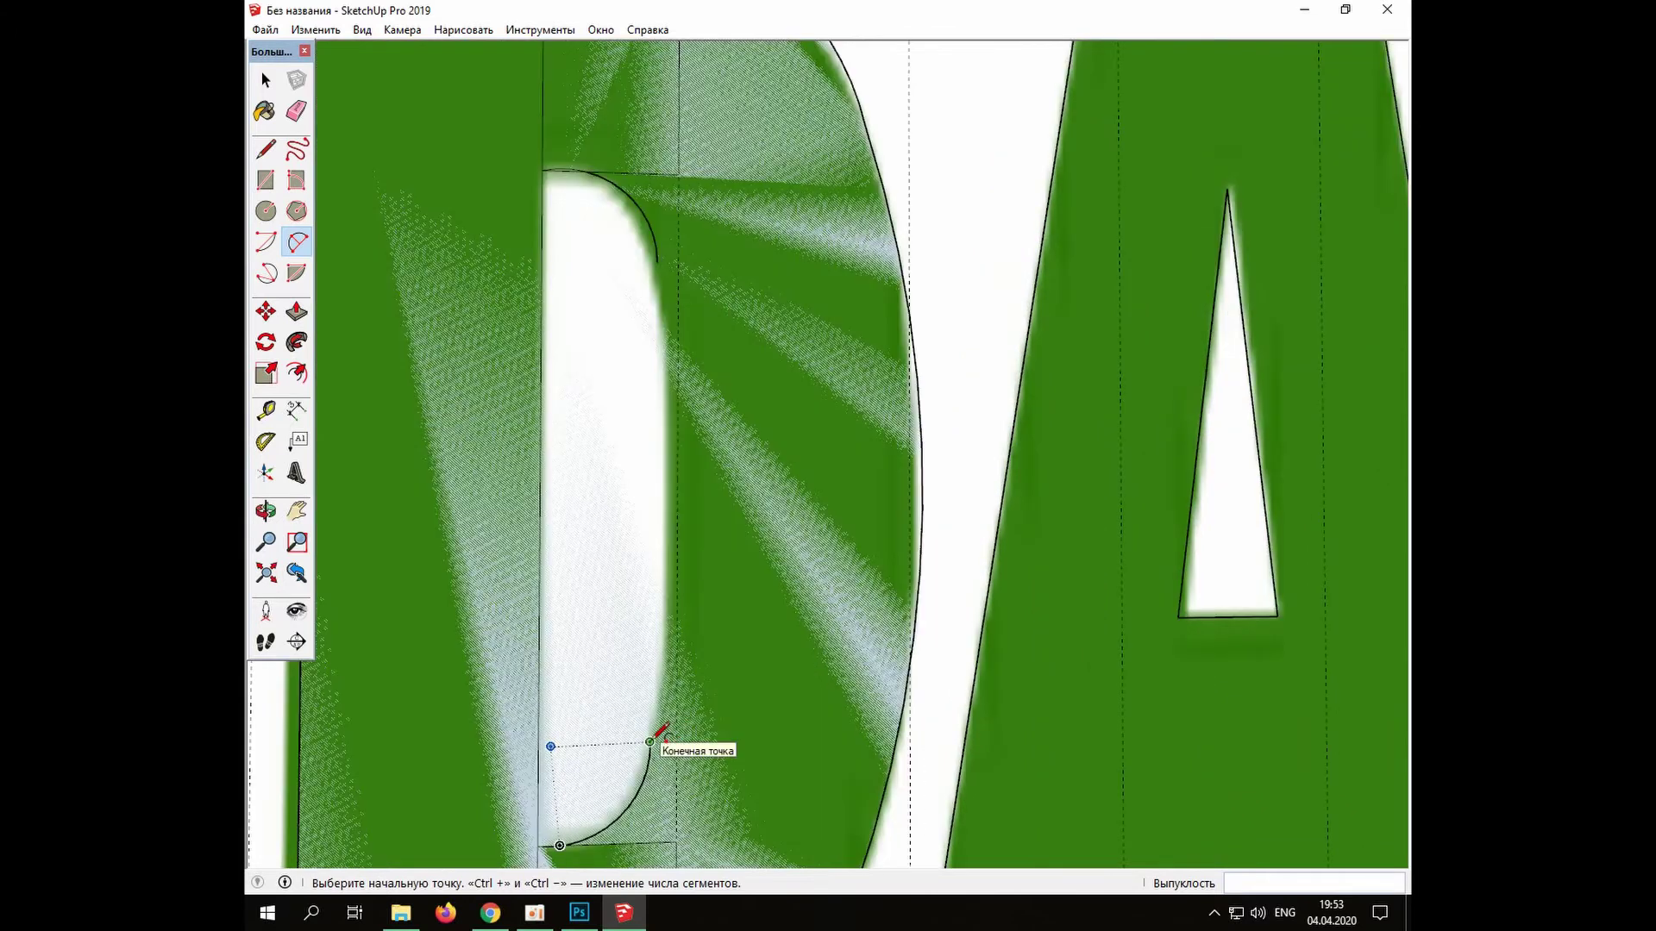
left_click(650, 742)
left_click(657, 262)
scroll(794, 580, "down", 6)
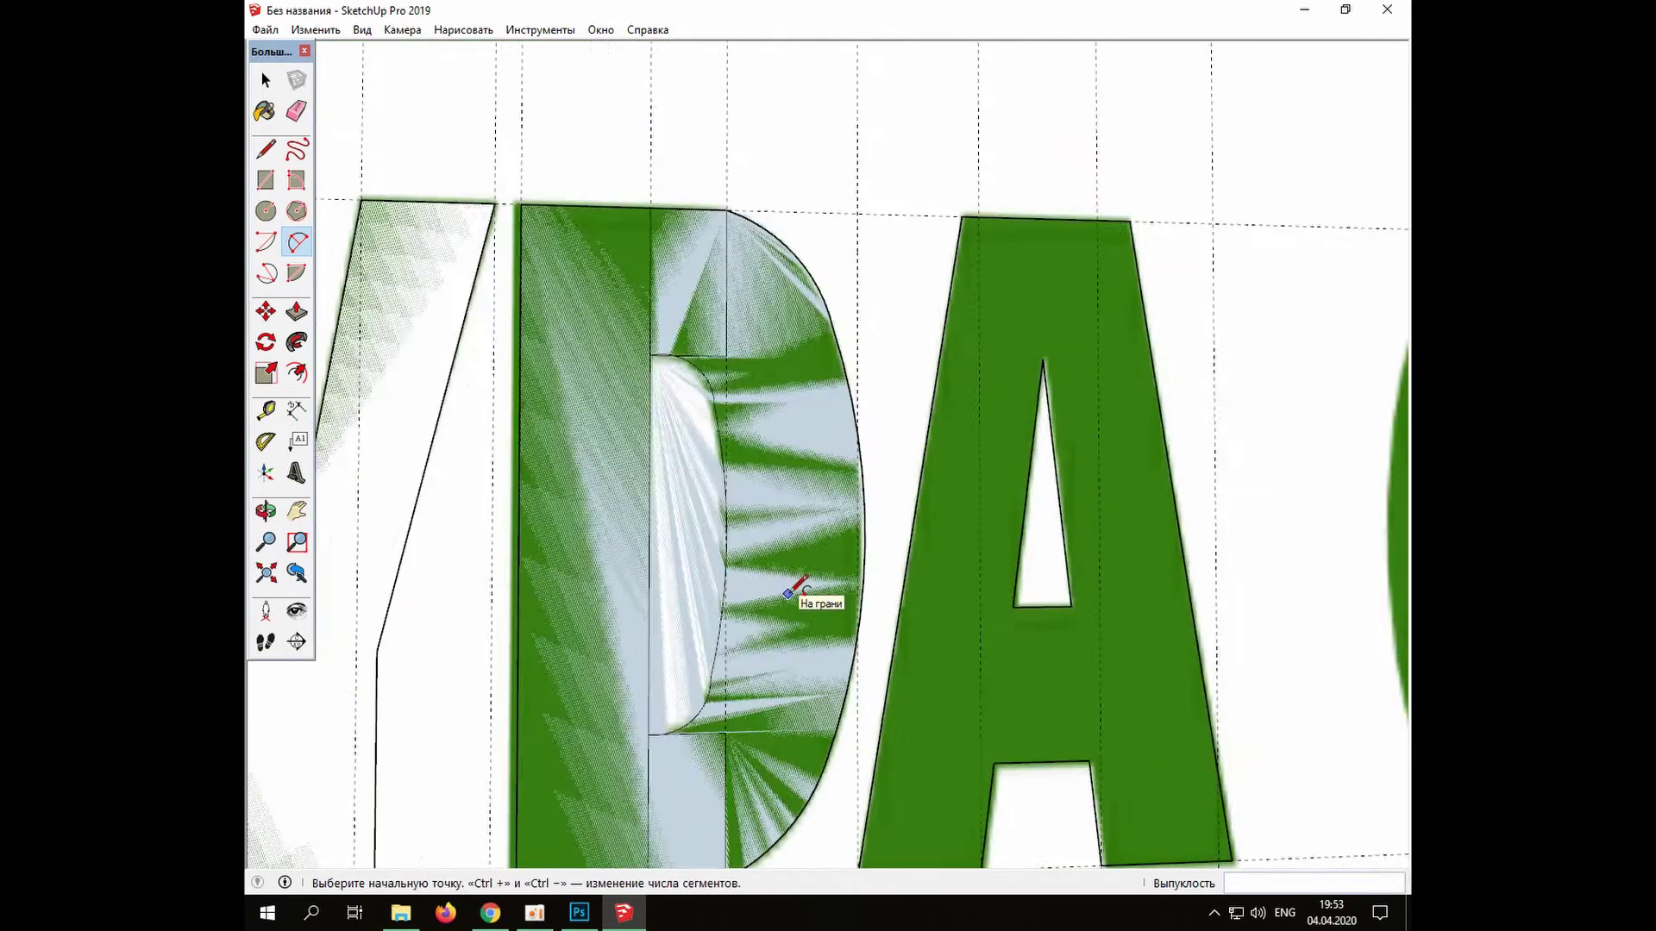
key("h")
left_click_drag(1152, 453, 548, 452)
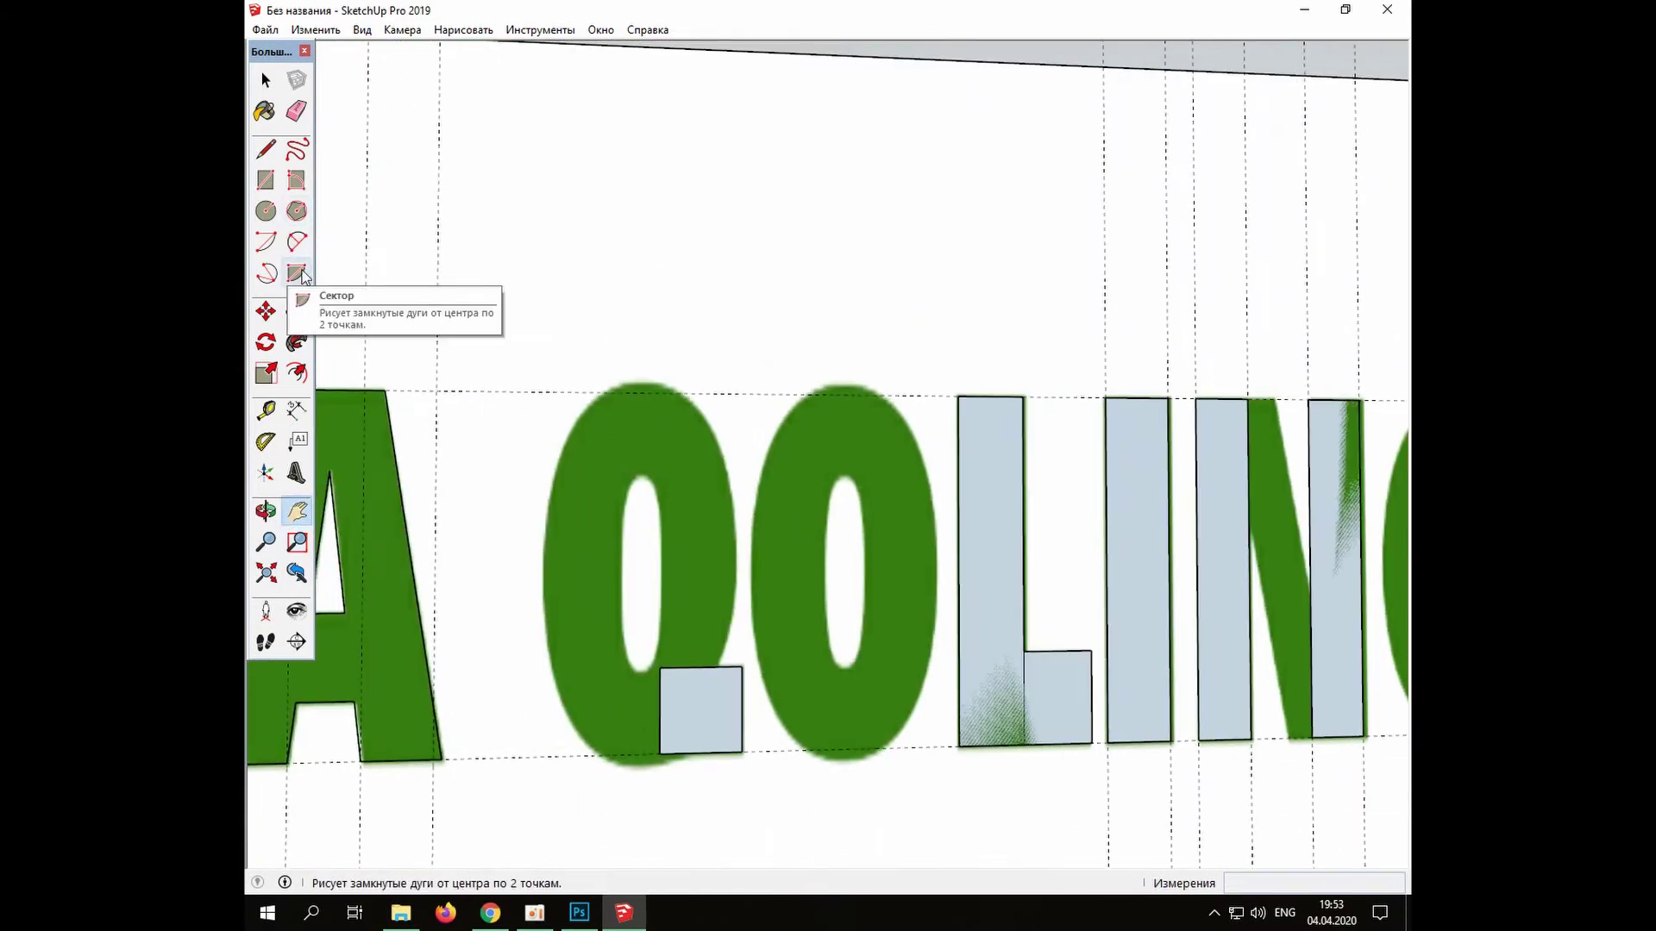
left_click(266, 210)
key("t")
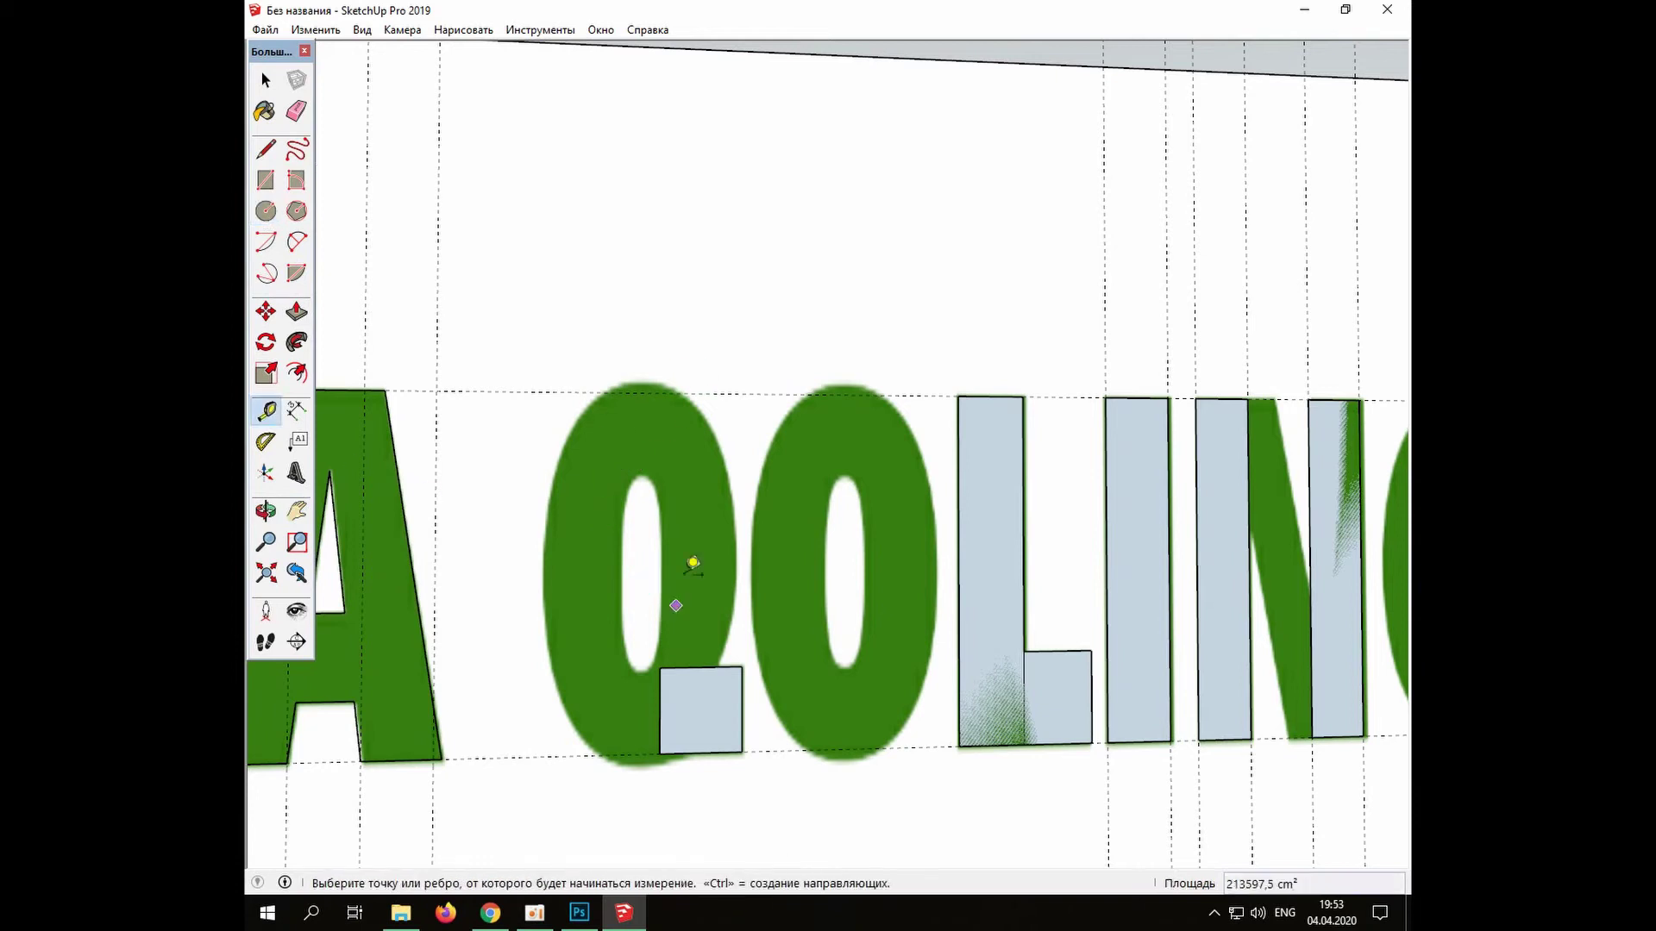
left_click(640, 392)
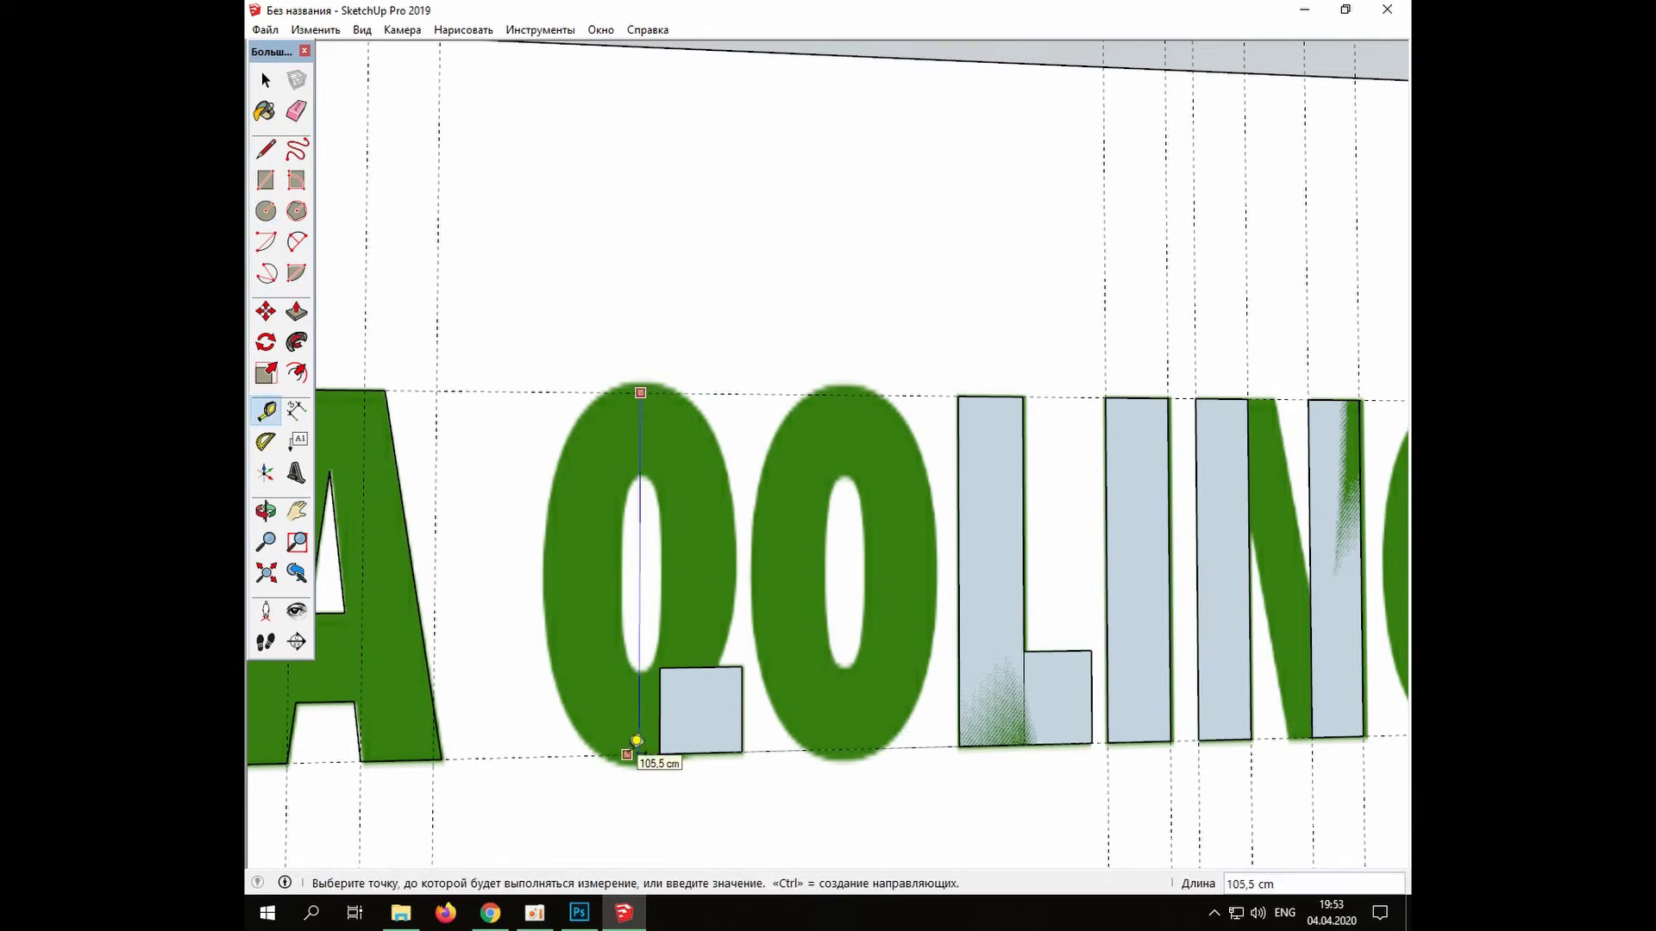
key("c")
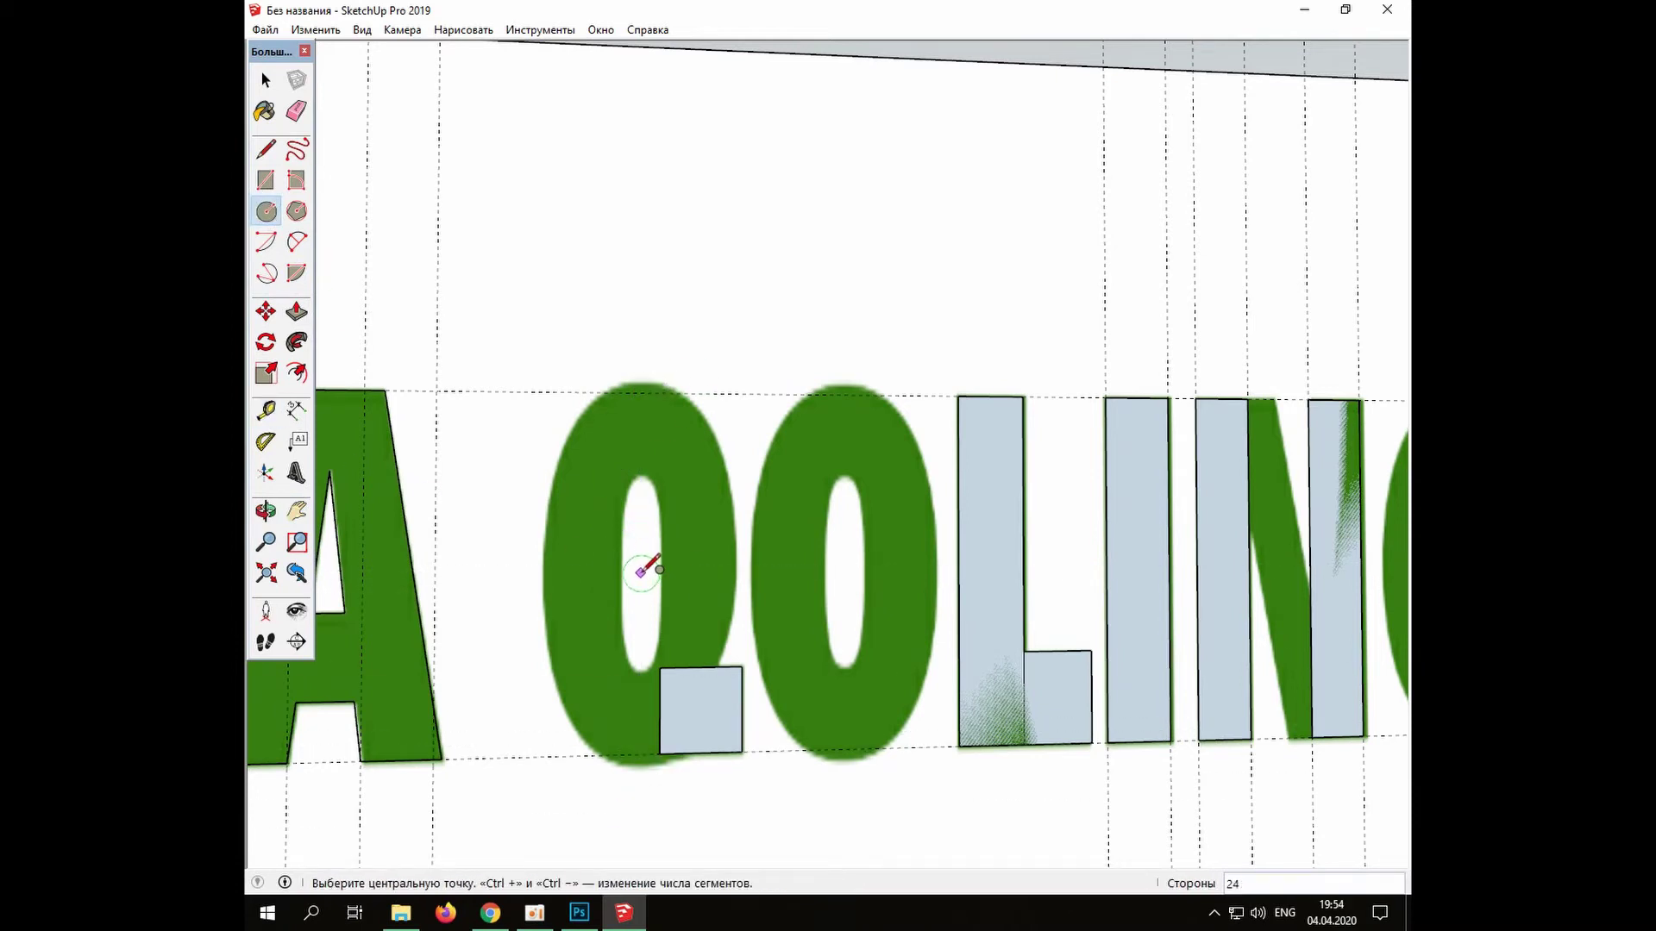
left_click(640, 569)
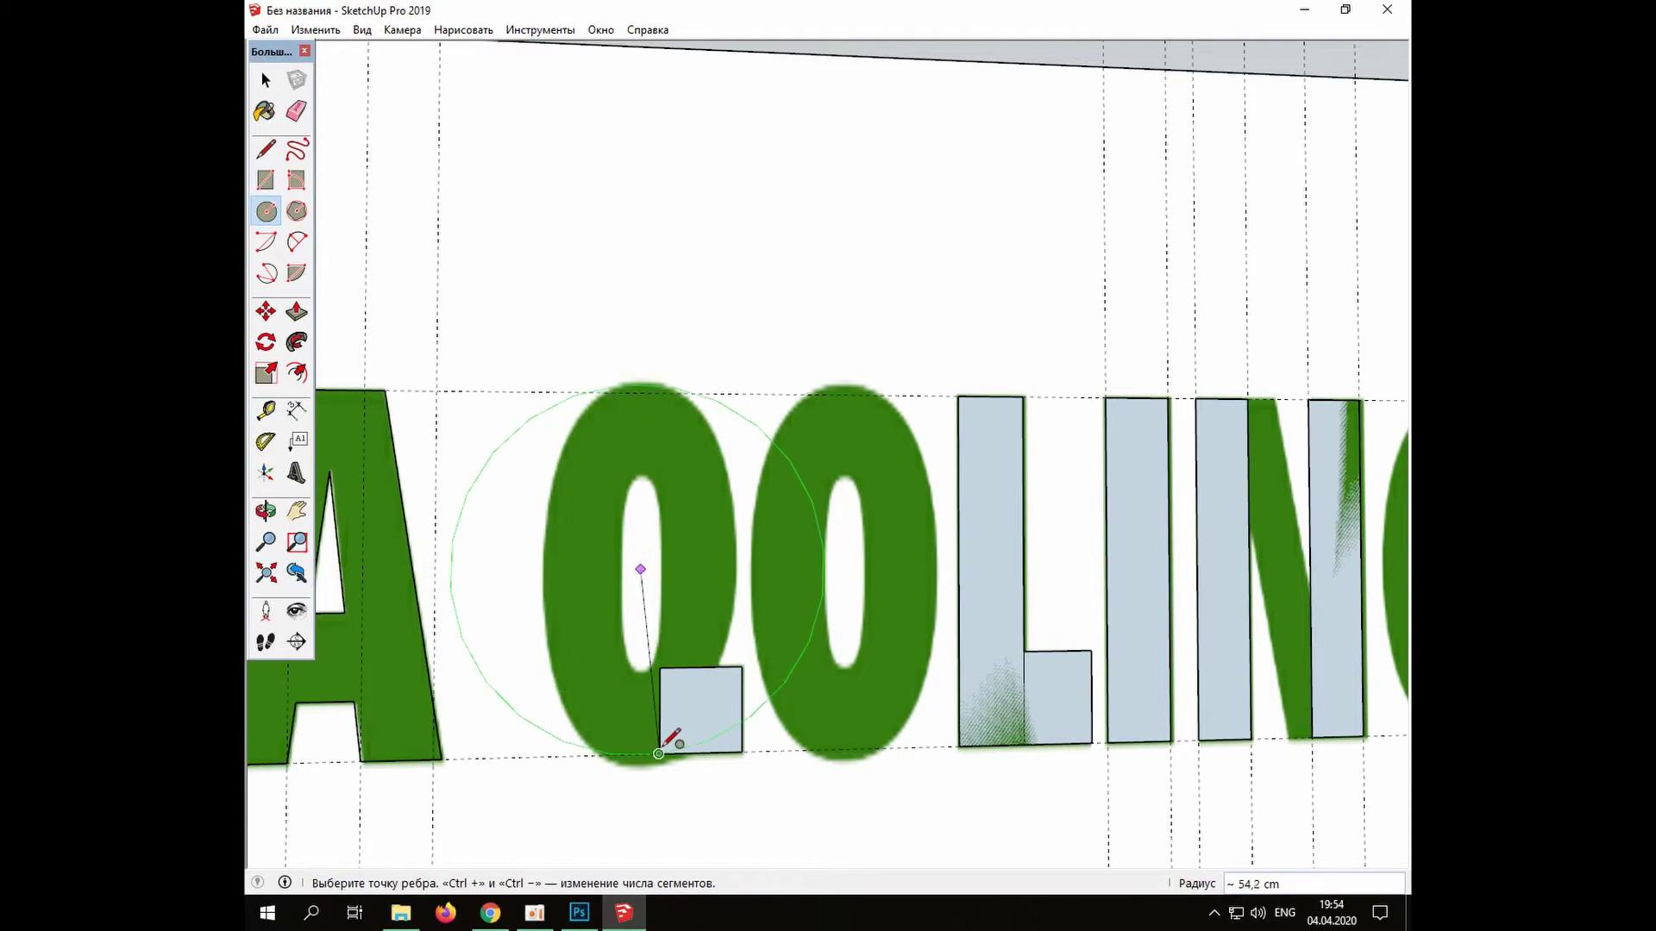
Try to trace the Q's outer sides with two tall arcs between the top and bottom guides, one bulging outward on each side
left_click(295, 241)
left_click(603, 393)
left_click(601, 755)
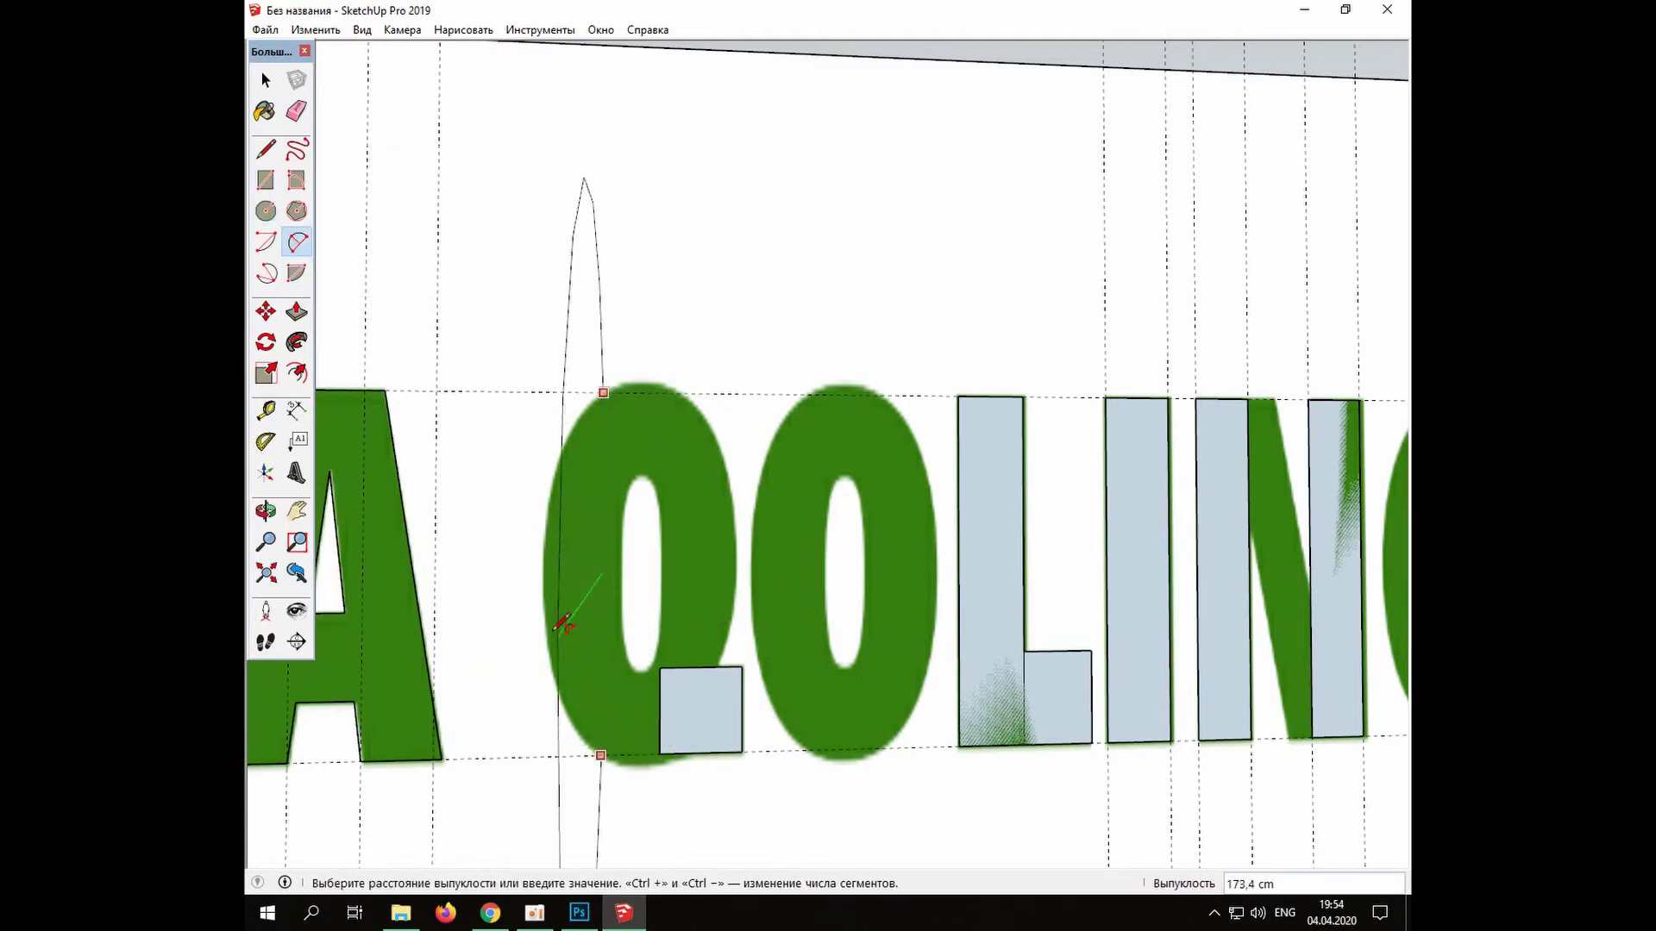
left_click(535, 562)
left_click(682, 393)
left_click(680, 753)
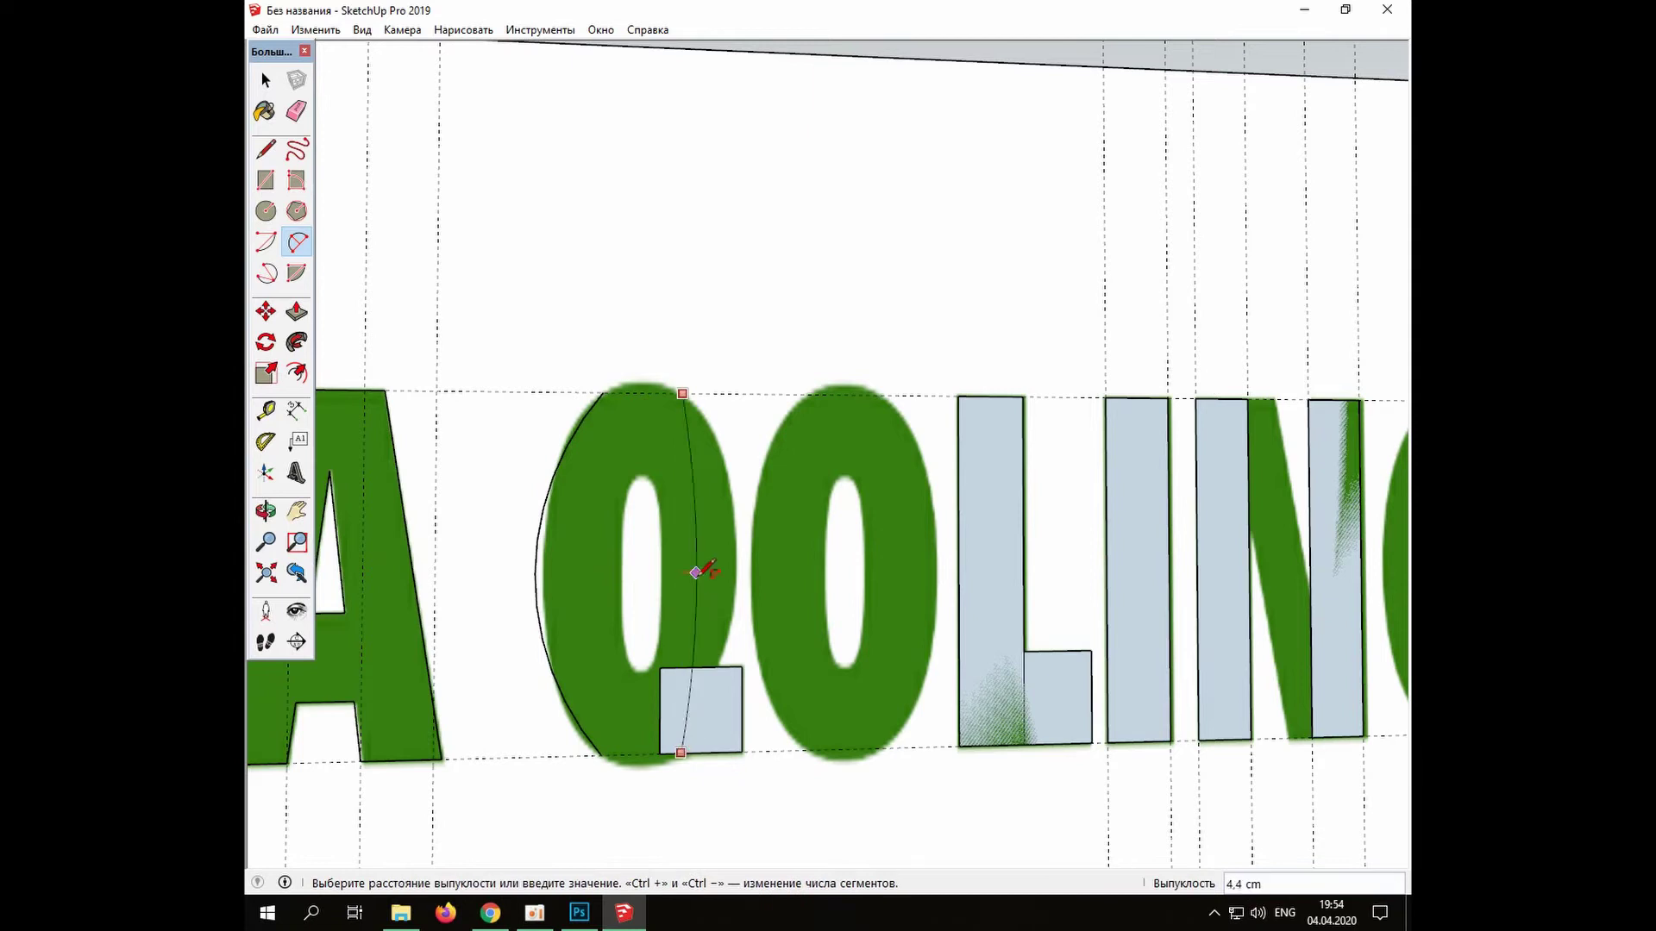
left_click(734, 549)
Try to close the Q's bottom with an arc joining the lower ends of the side arcs, bulging down about 2.5 cm
left_click(601, 755)
scroll(603, 754, "up", 3)
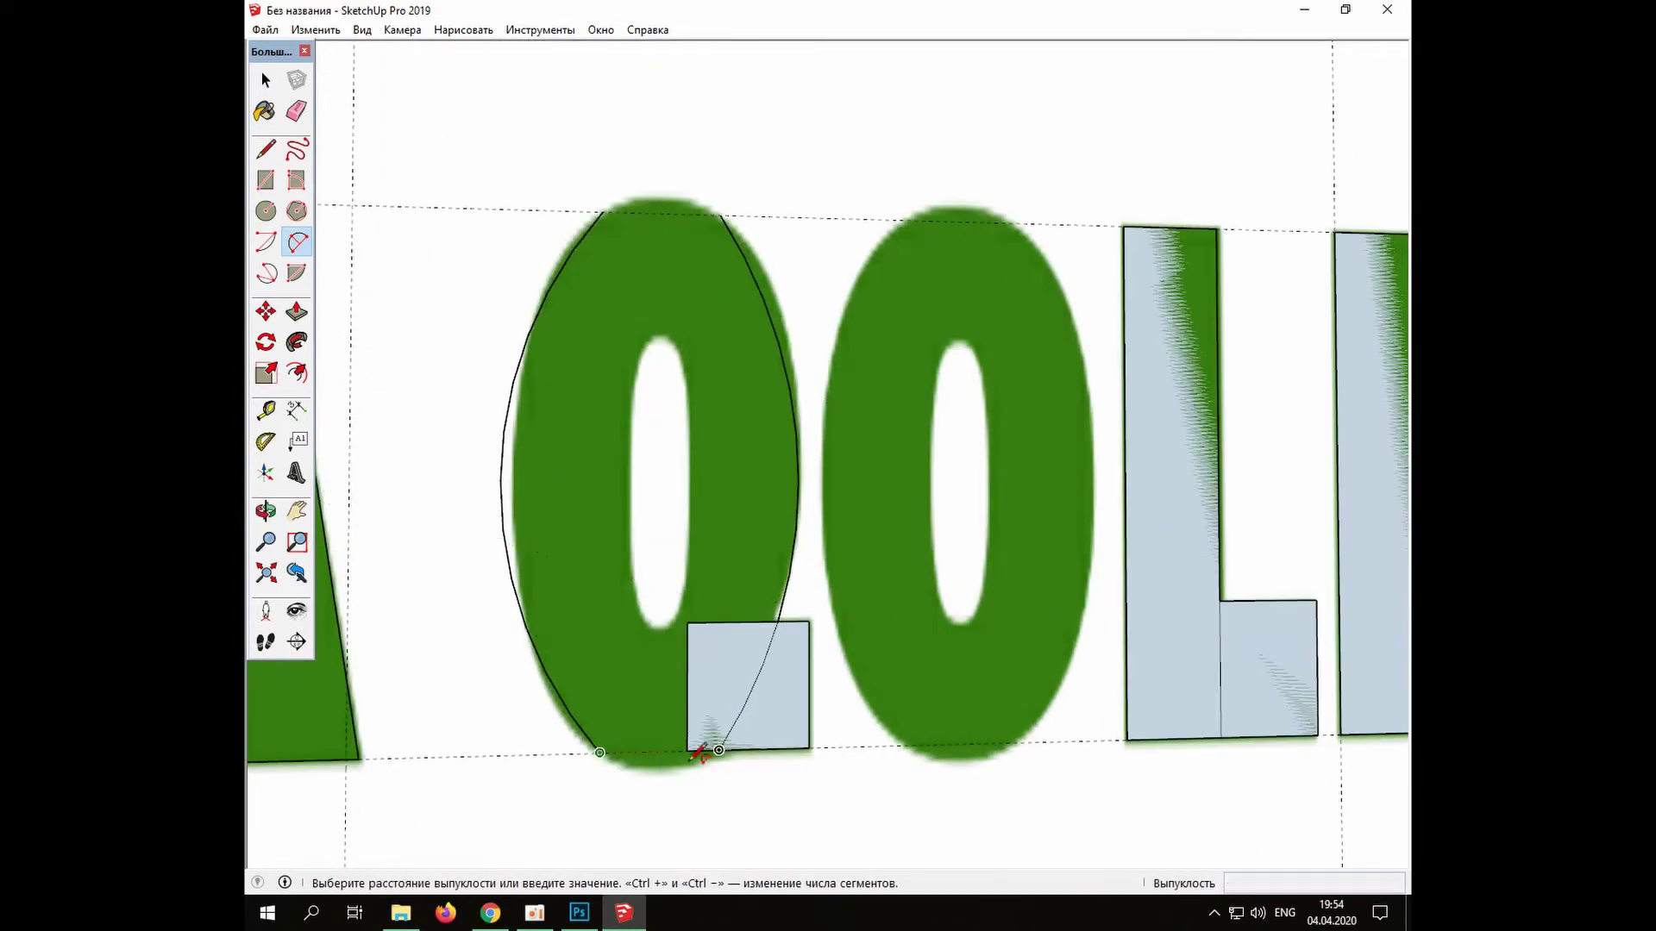
scroll(665, 759, "up", 5)
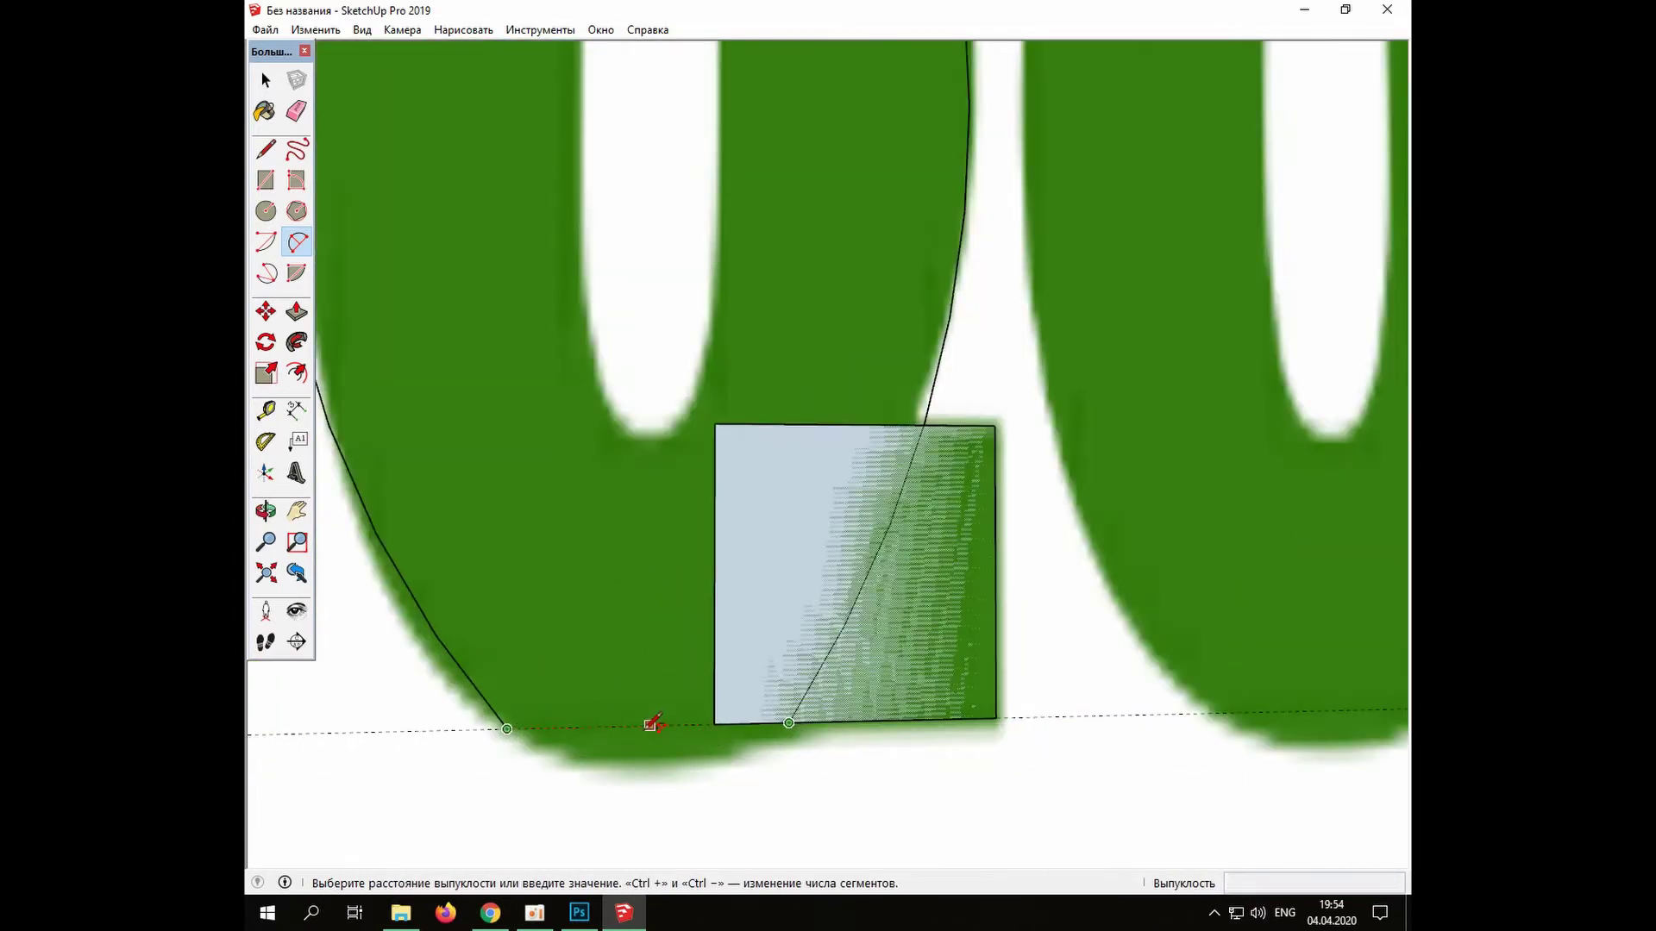
middle_click_drag(655, 724, 768, 729)
left_click(764, 723)
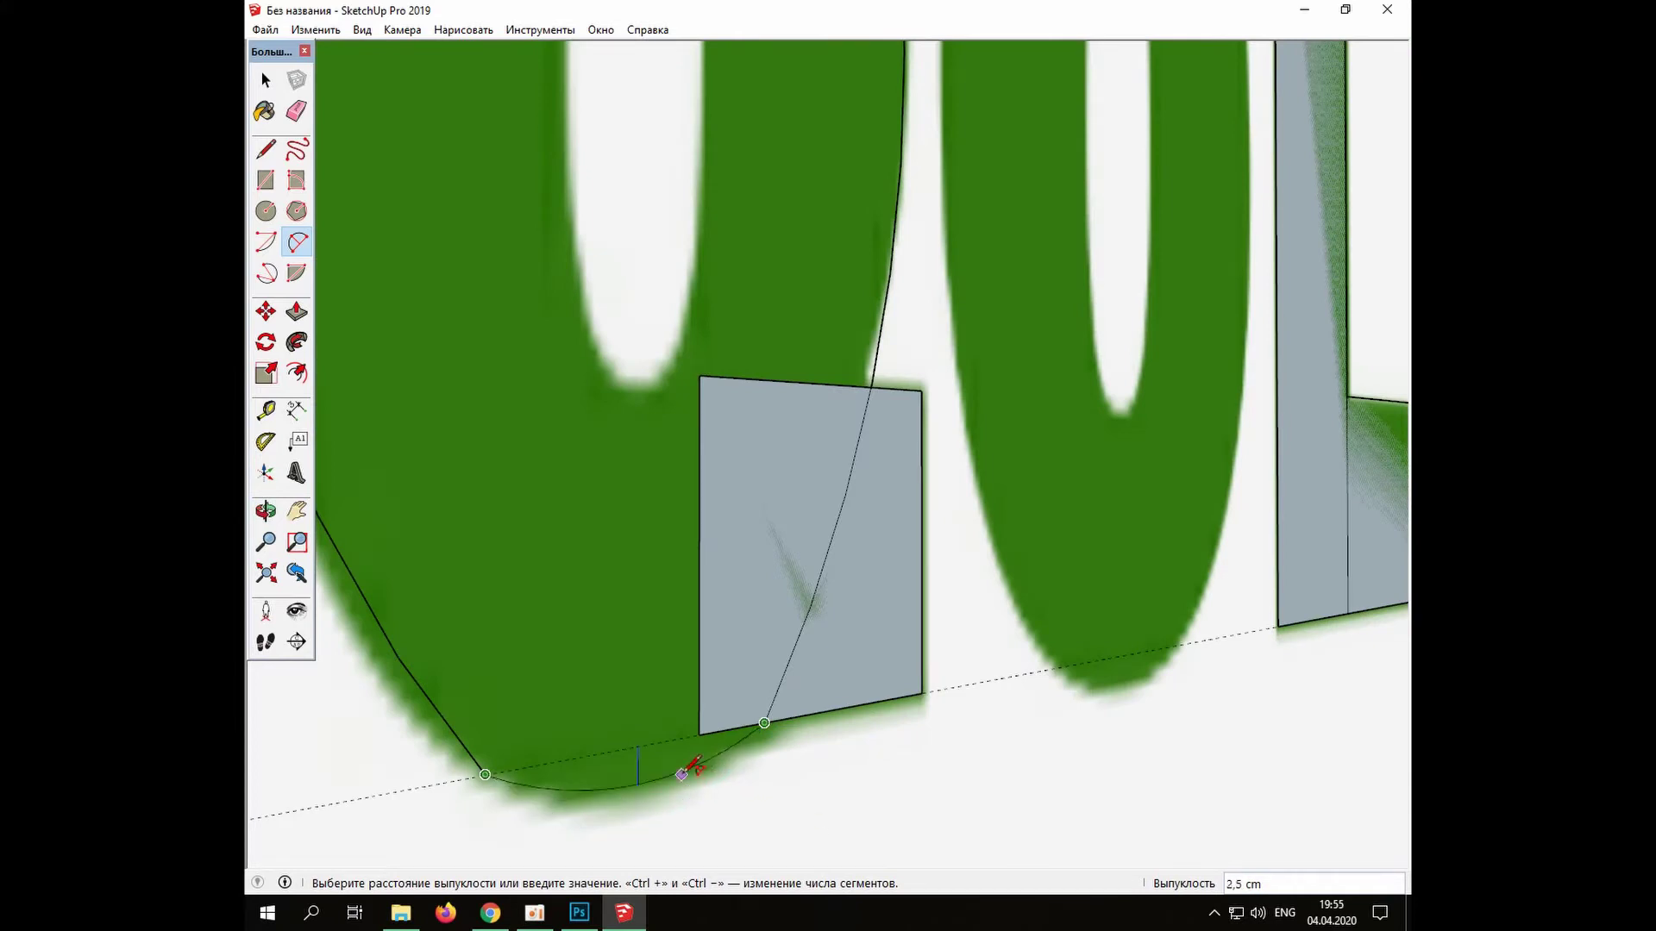
left_click(685, 775)
Try to close the Q's top with an arc joining the upper ends of the side arcs, bulging up about 3.3 cm
scroll(802, 760, "down", 3)
middle_click_drag(923, 552, 810, 533)
scroll(803, 543, "down", 3)
left_click(621, 223)
left_click(718, 223)
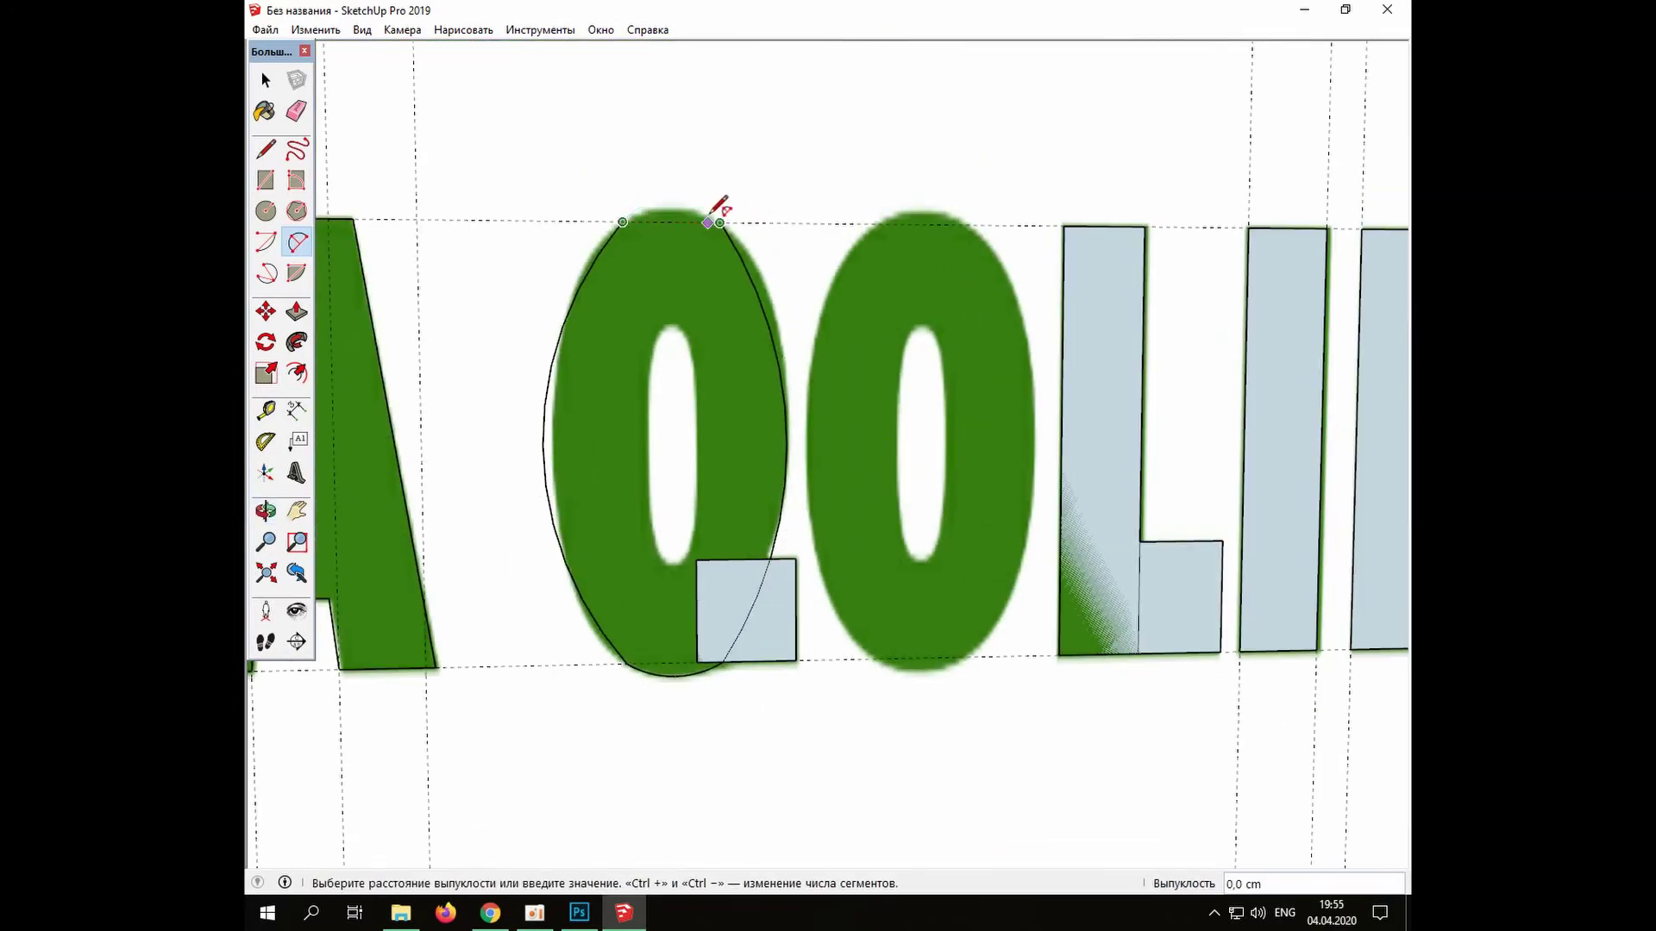
scroll(678, 213, "up", 5)
middle_click_drag(686, 207, 705, 198)
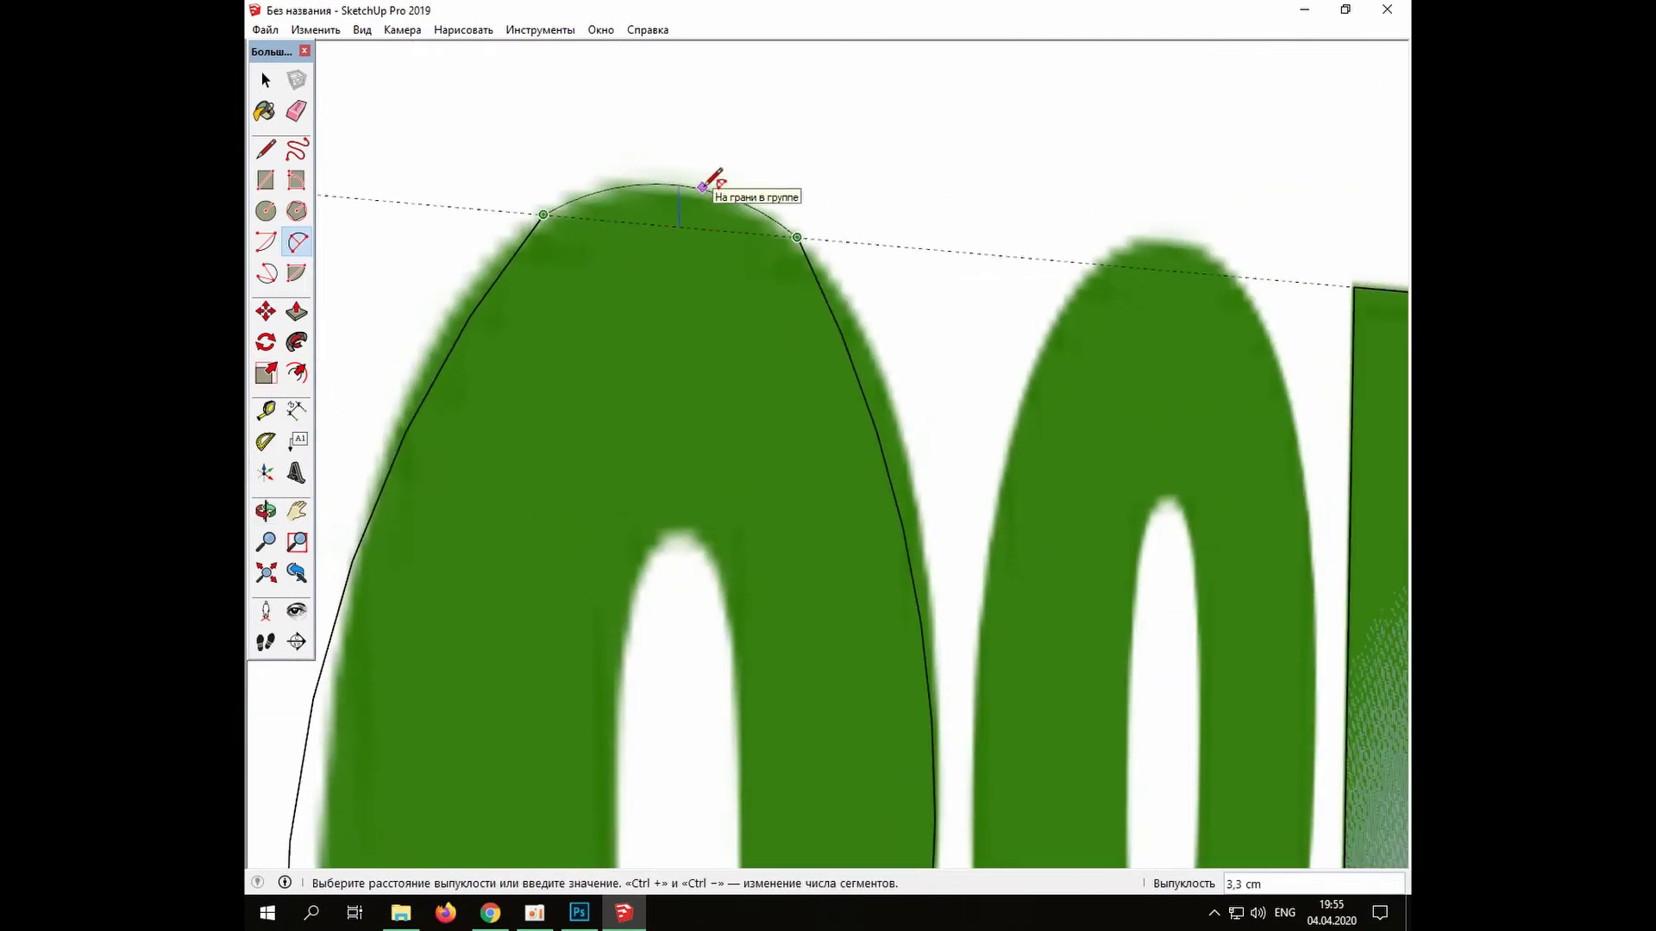
left_click(702, 187)
Try to trace the left side of the Q's inner opening with one arc from its top to its bottom
scroll(767, 517, "down", 4)
middle_click_drag(768, 552, 846, 636)
scroll(828, 603, "down", 1)
middle_click_drag(742, 461, 705, 392, "shift")
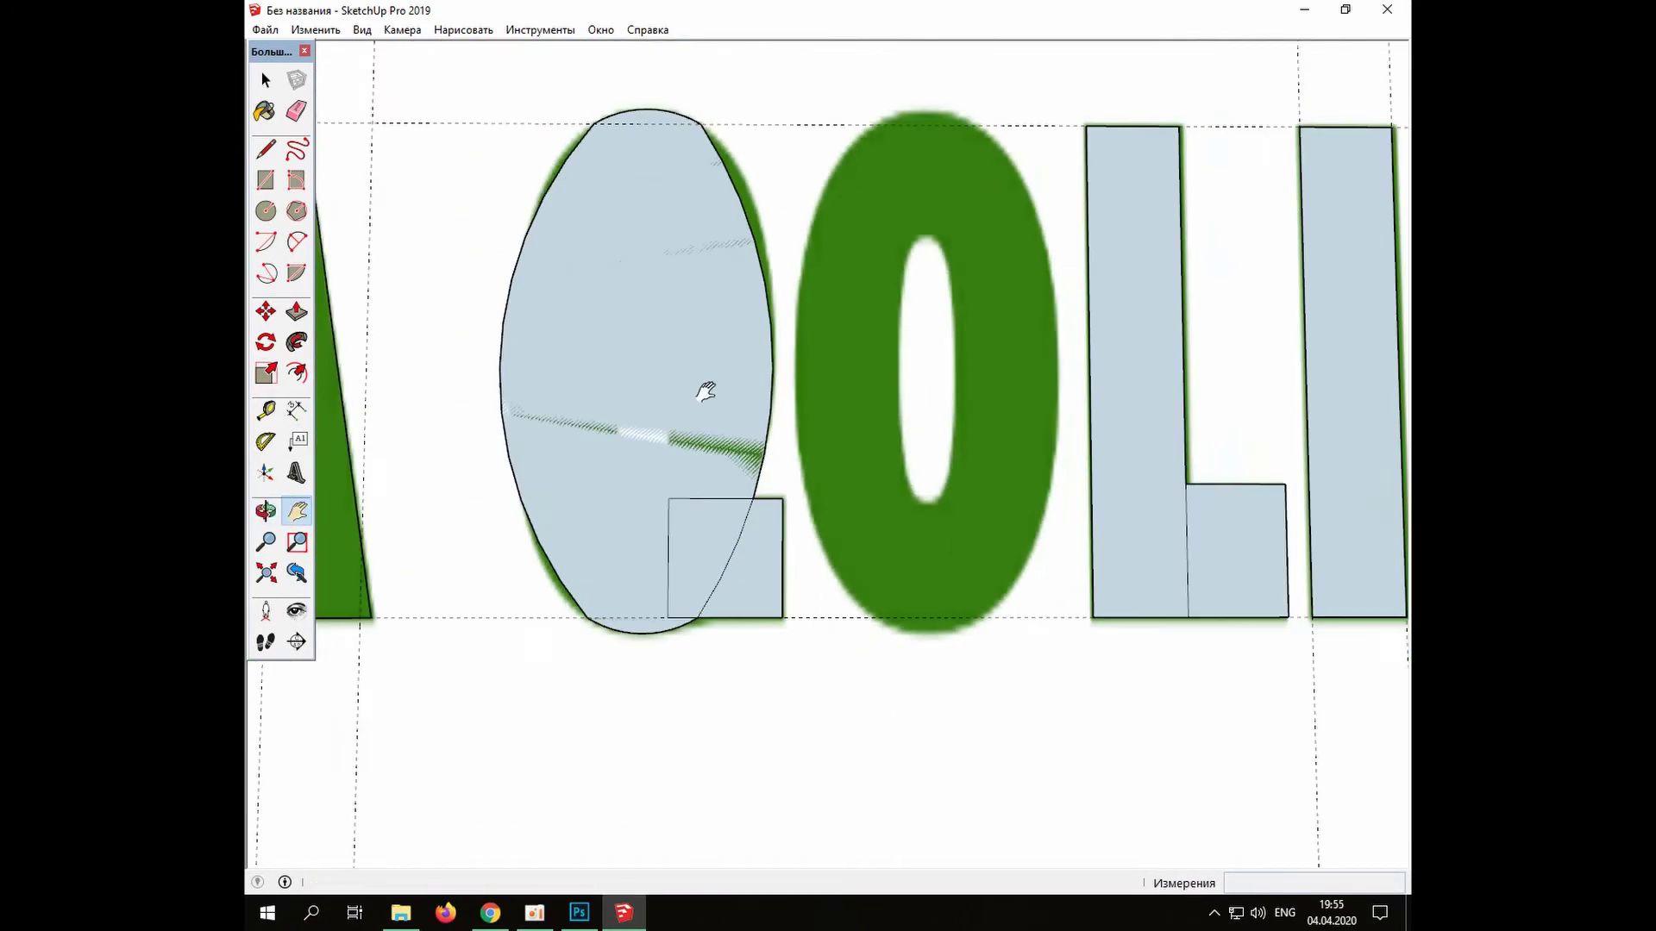
scroll(705, 392, "up", 1)
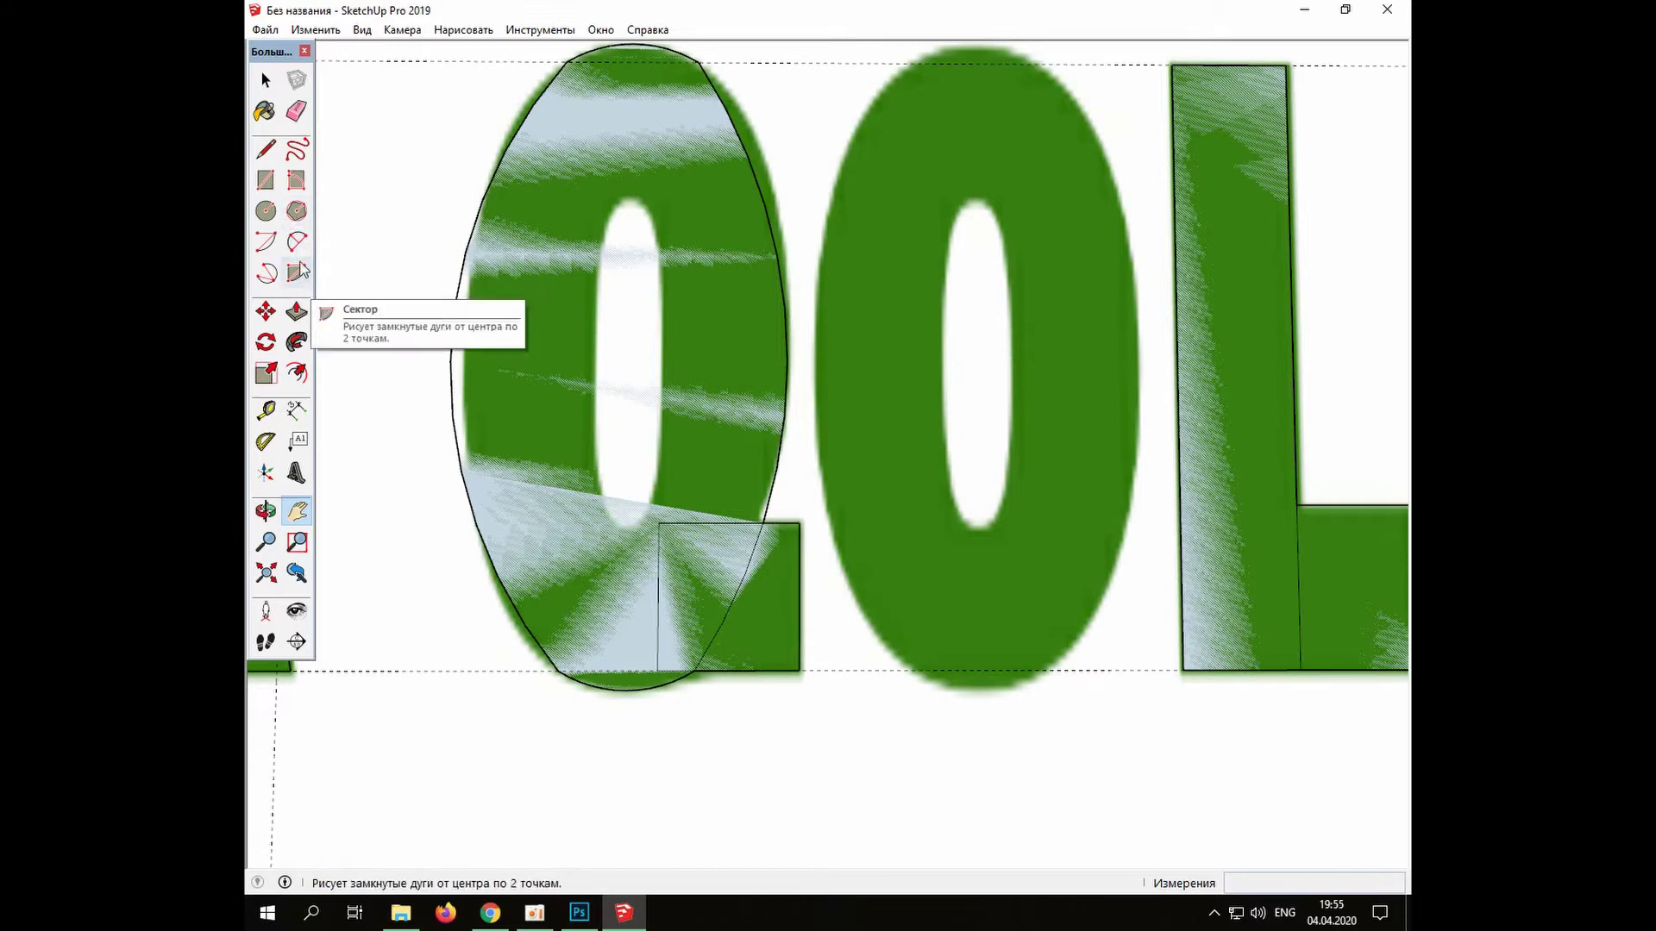
left_click(296, 242)
left_click(628, 200)
left_click(626, 526)
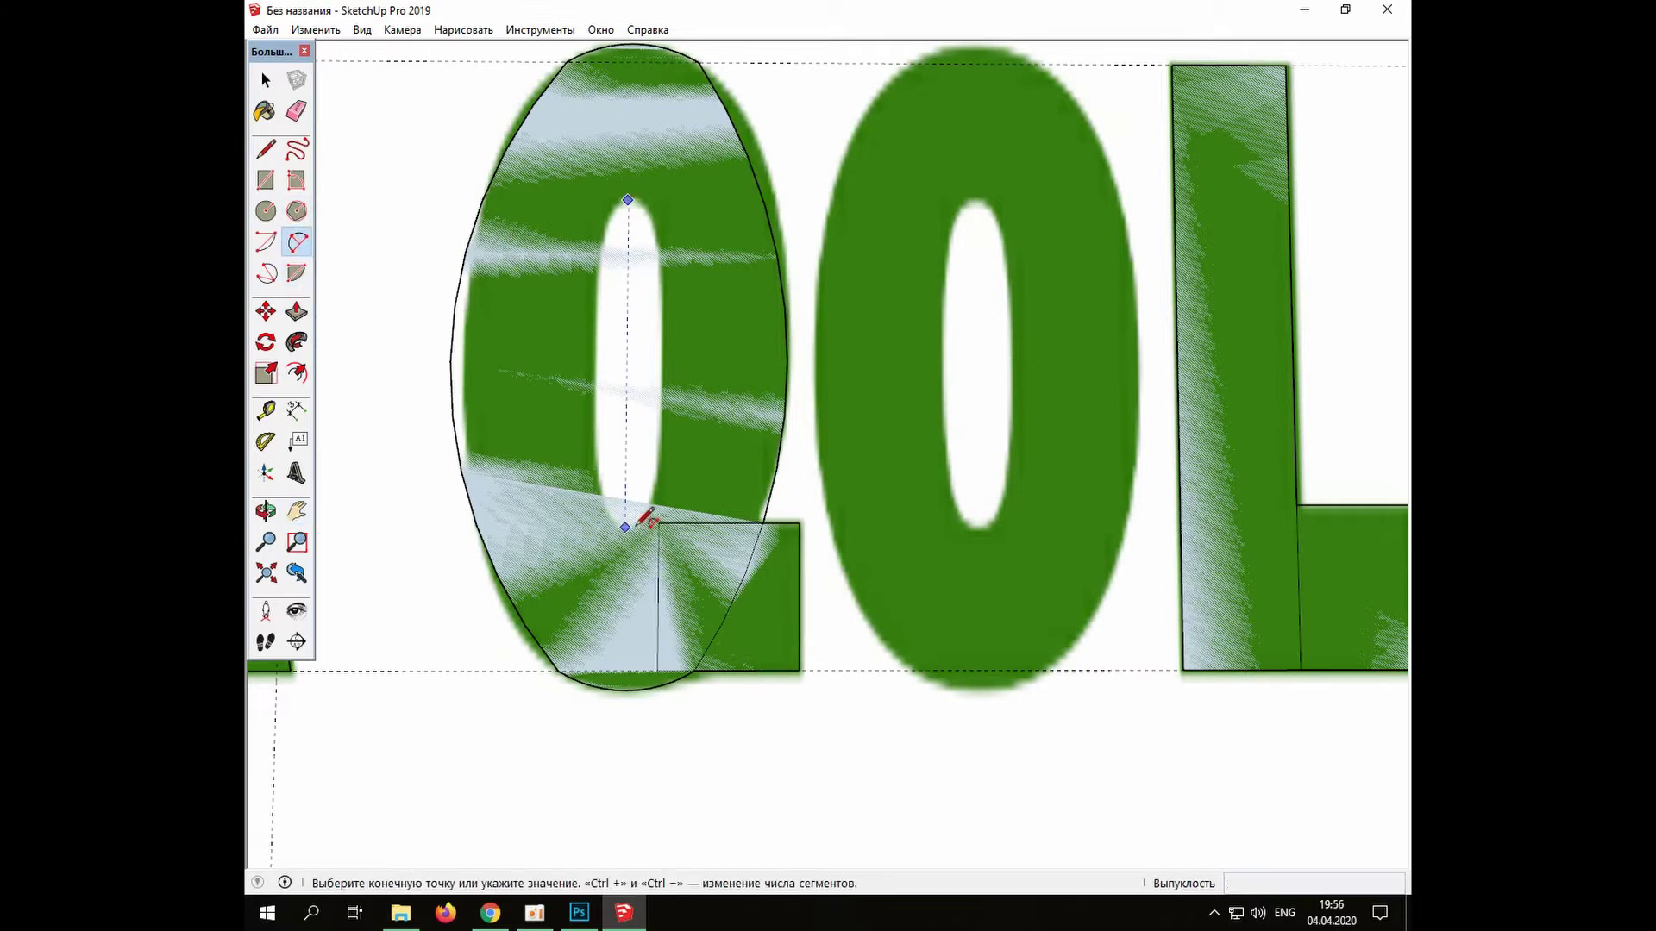
left_click(601, 360)
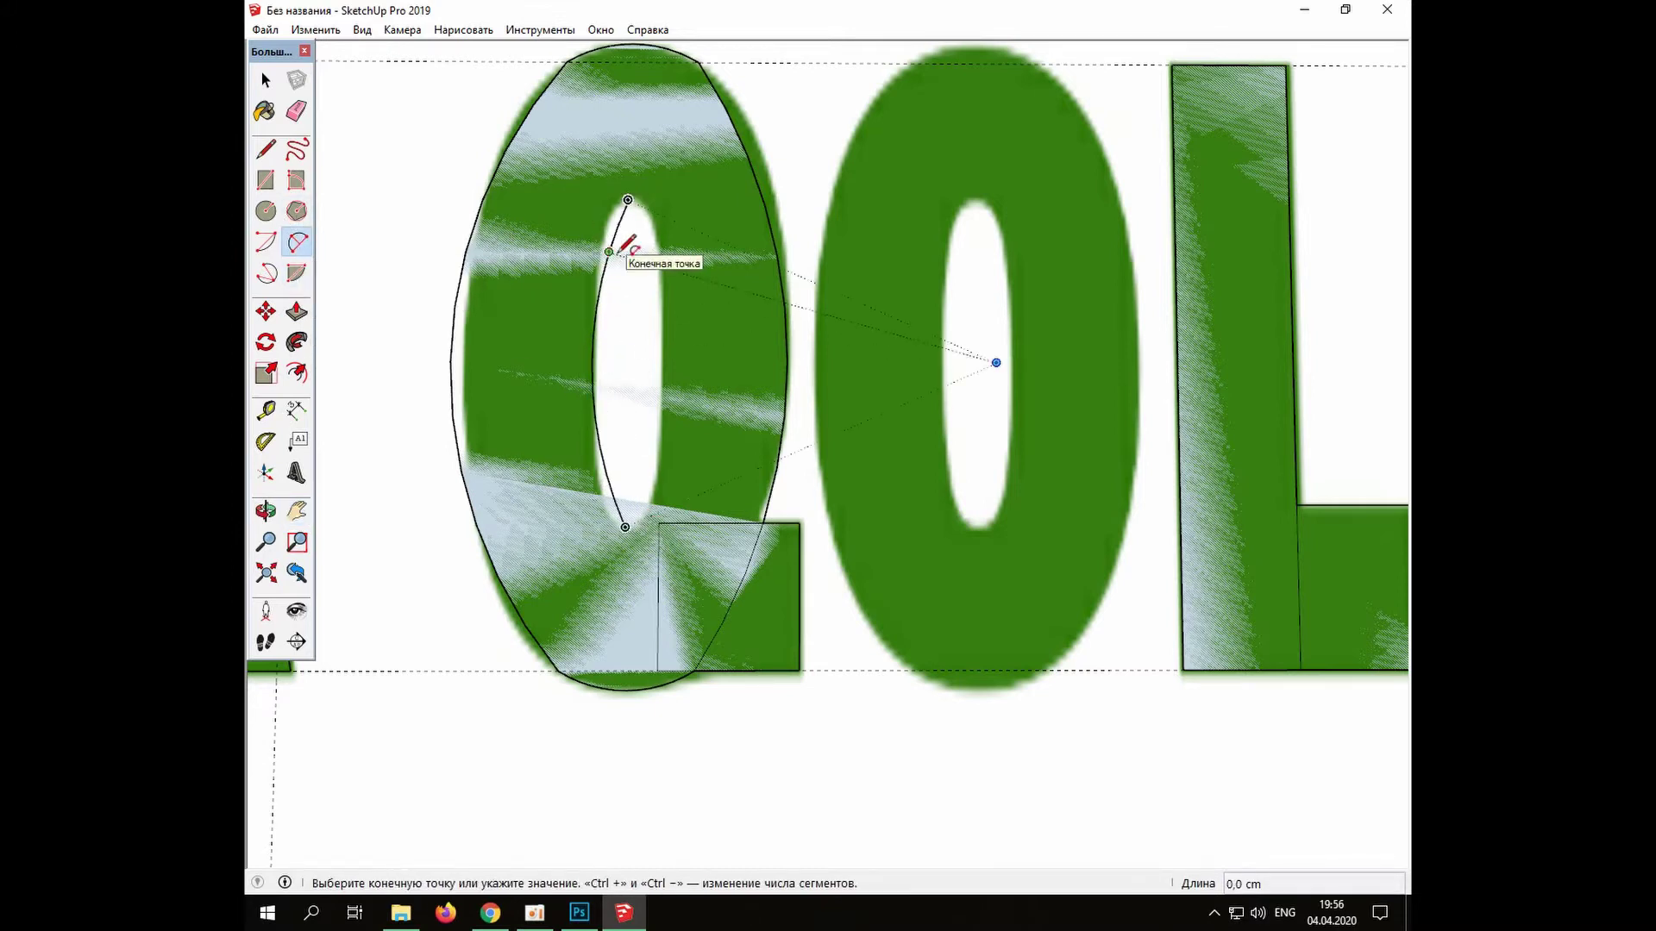
Select the Q's inner arc for scaling, and undo that arc instead of resizing it
key("s")
left_click(609, 477)
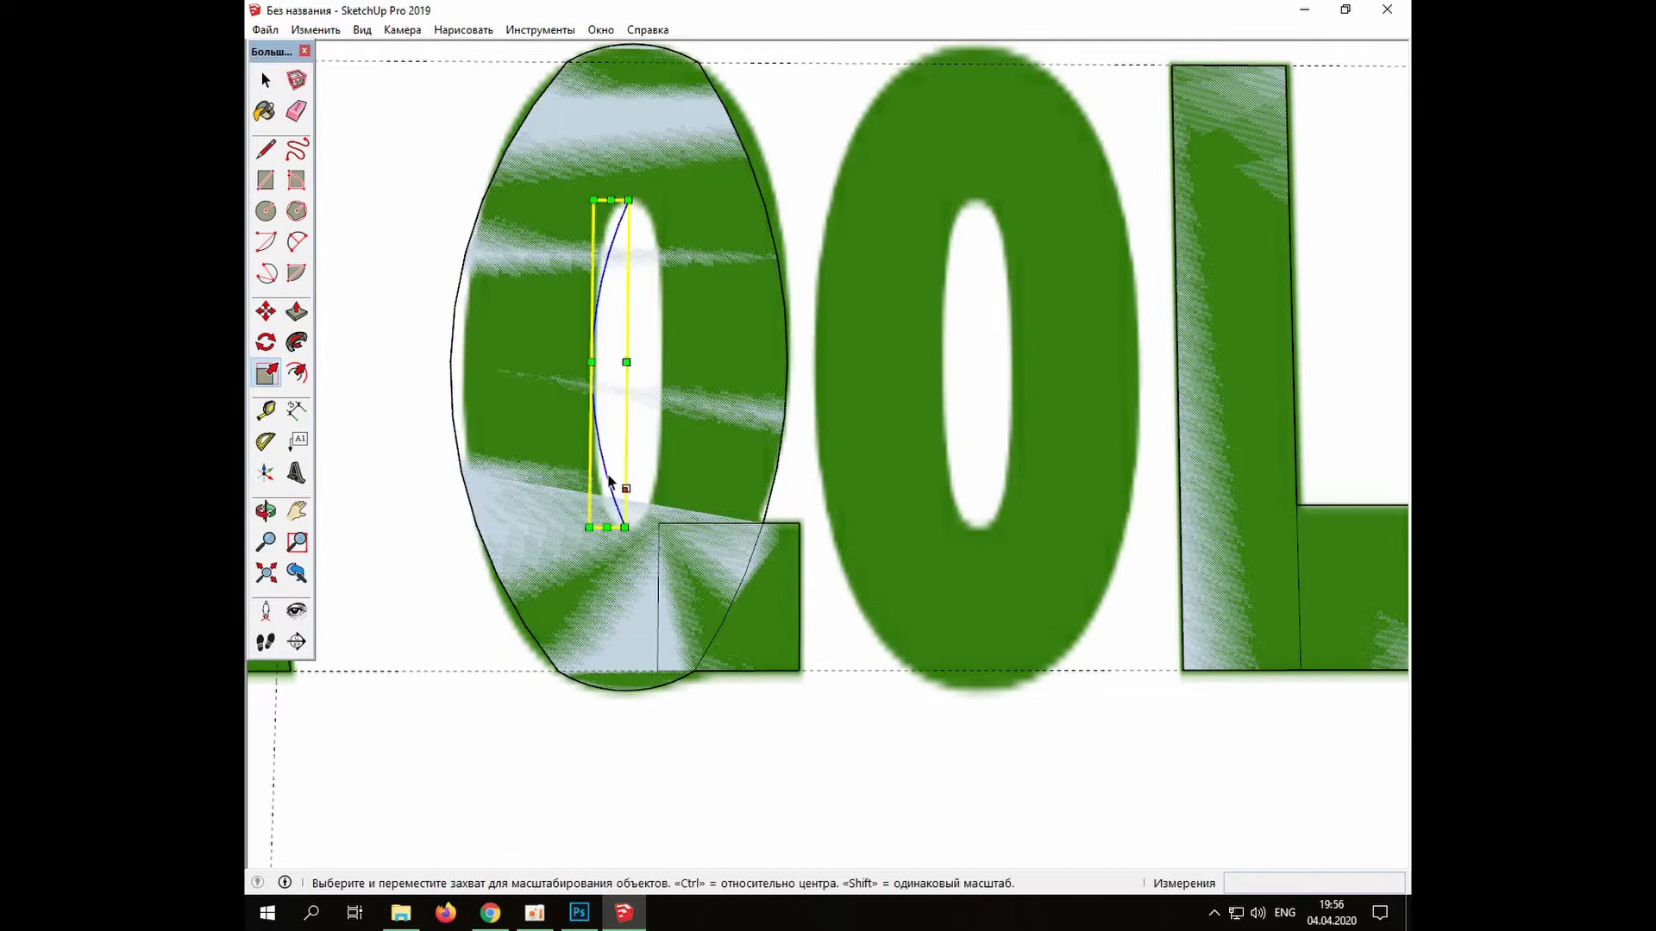
left_click(266, 80)
left_click(315, 30)
left_click(338, 50)
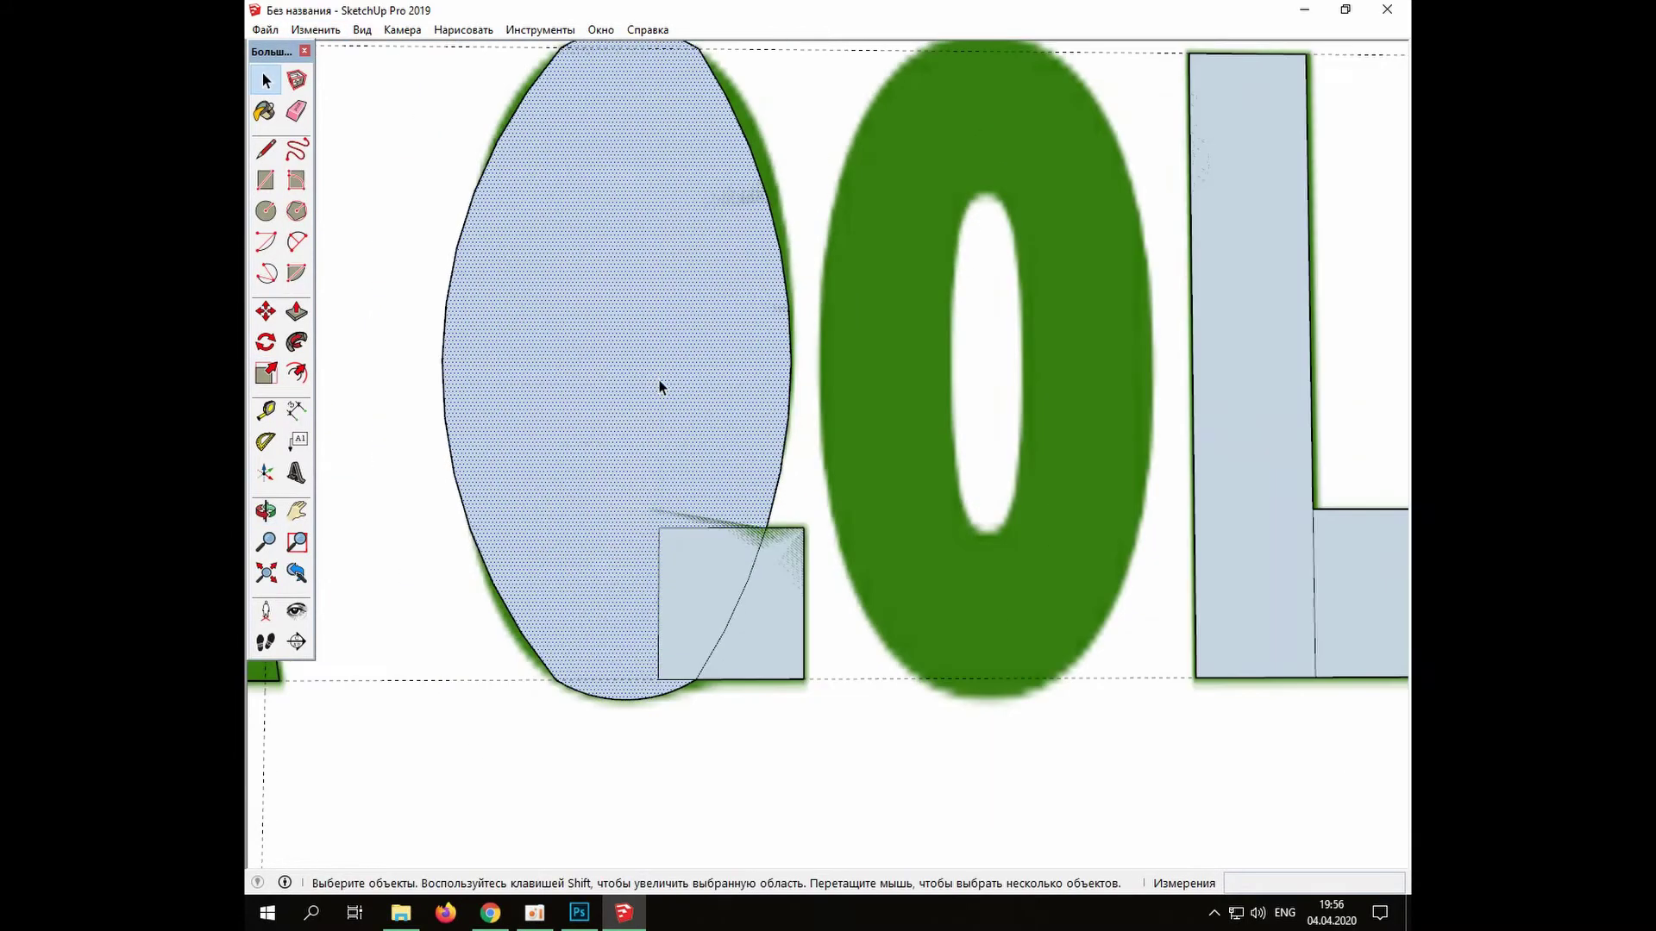
Try to trace the rounded top of the Q's inner opening with a small arc across its width
scroll(659, 371, "down", 2)
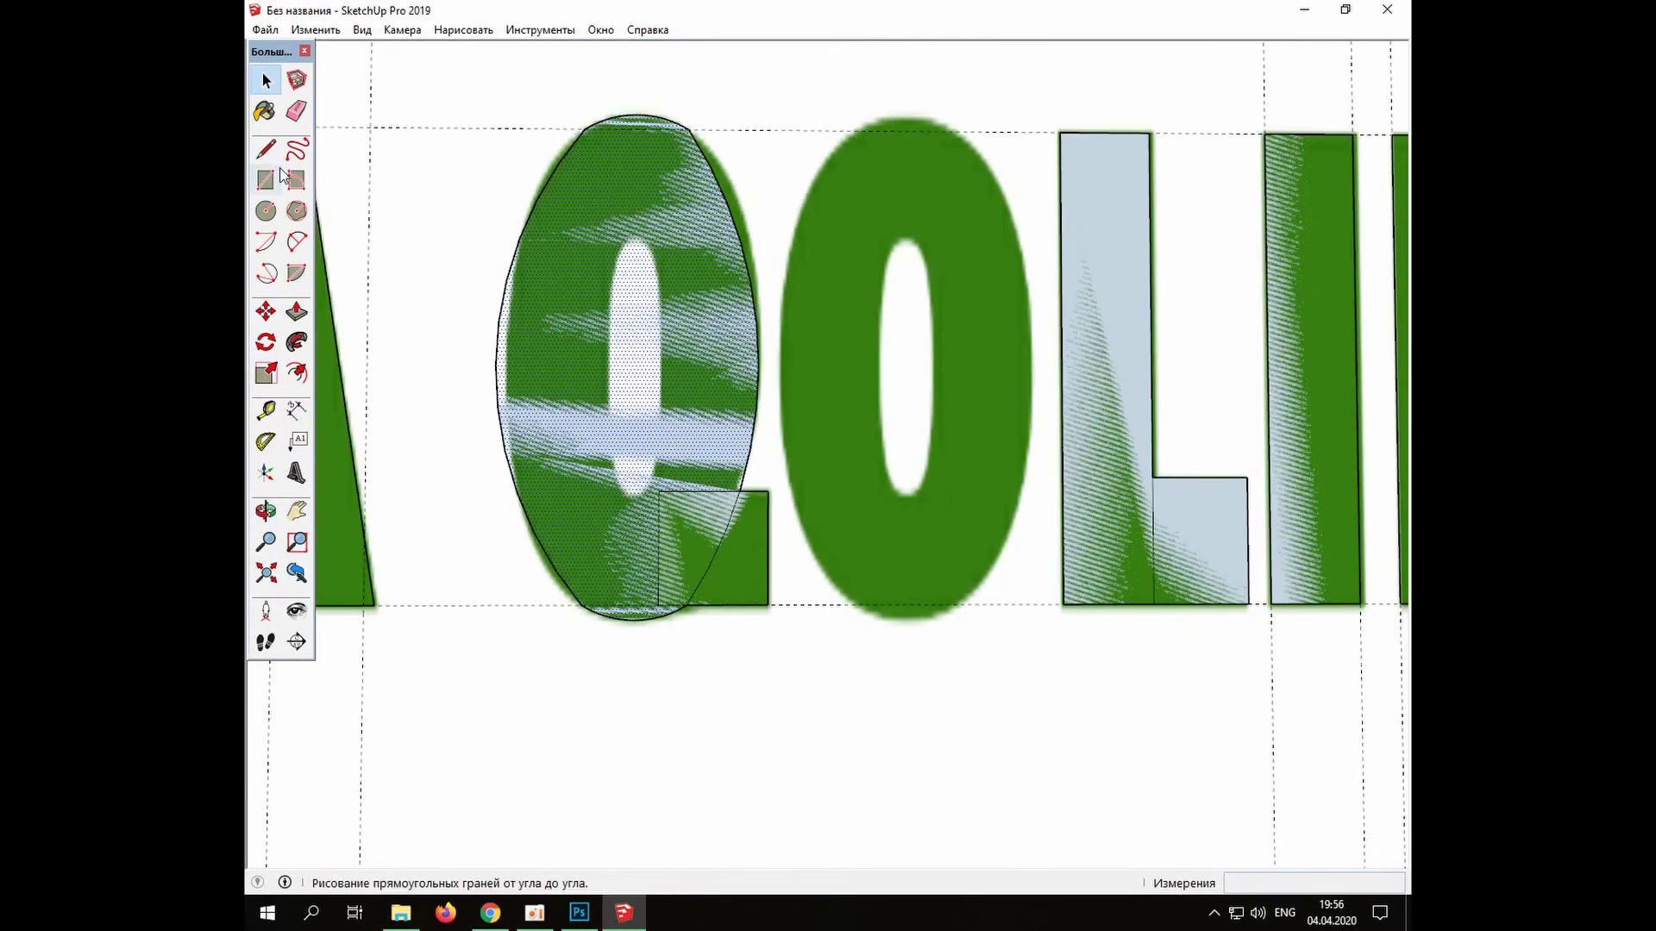
left_click(296, 241)
left_click(658, 285)
left_click(610, 285)
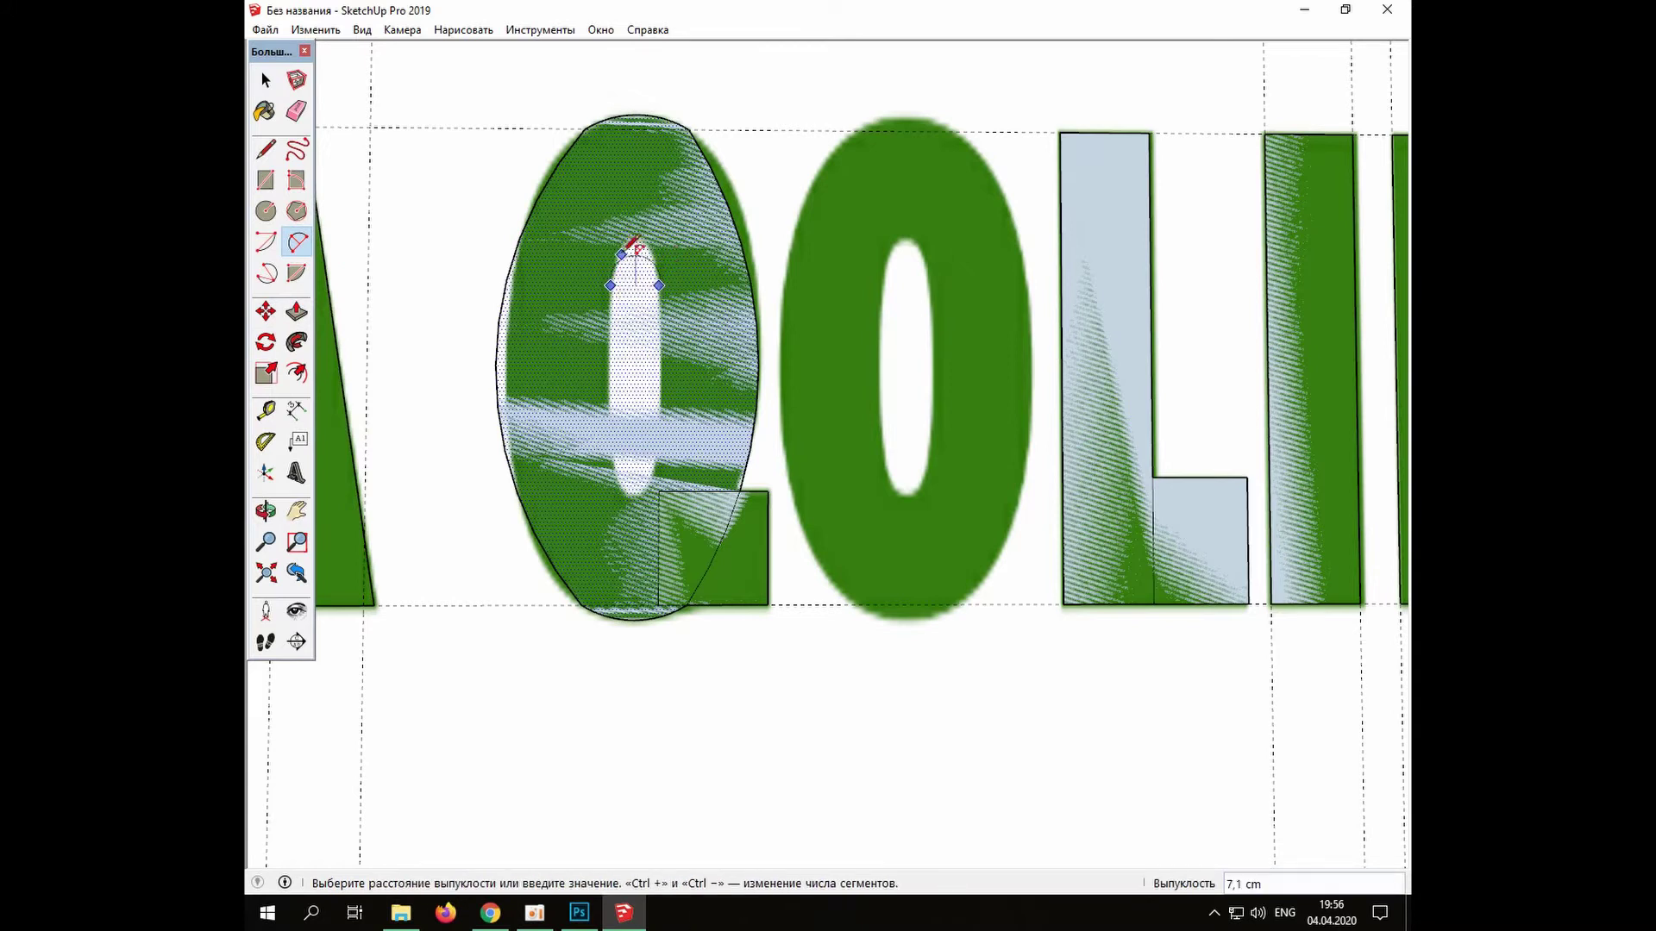
left_click(636, 236)
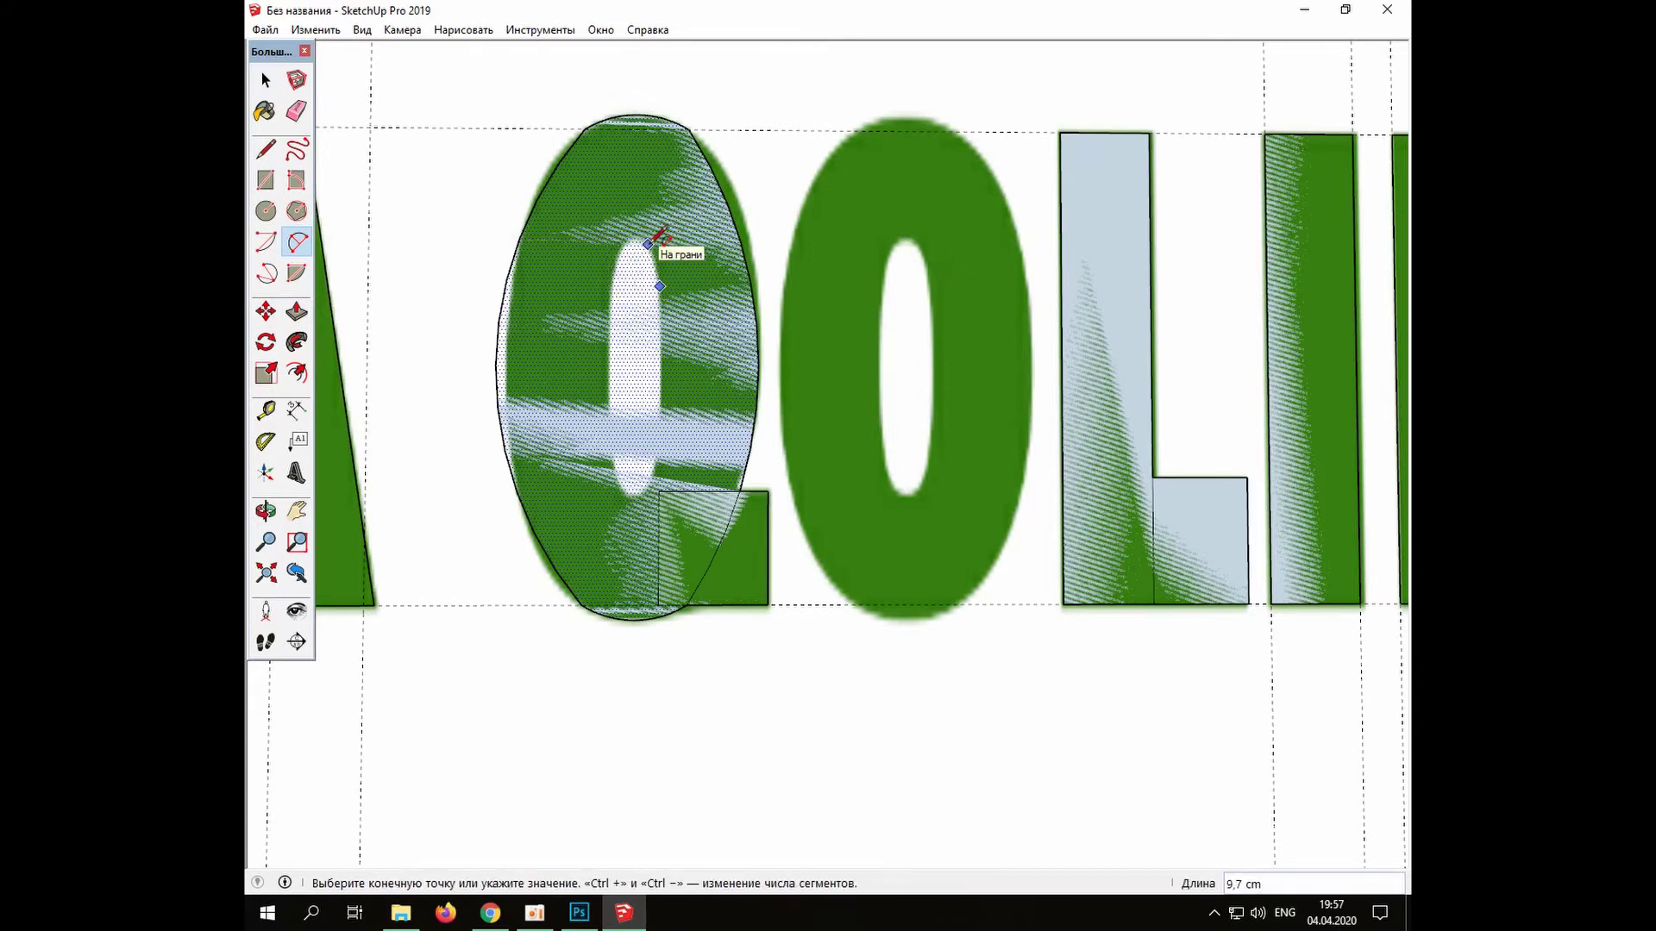
scroll(692, 258, "down", 6)
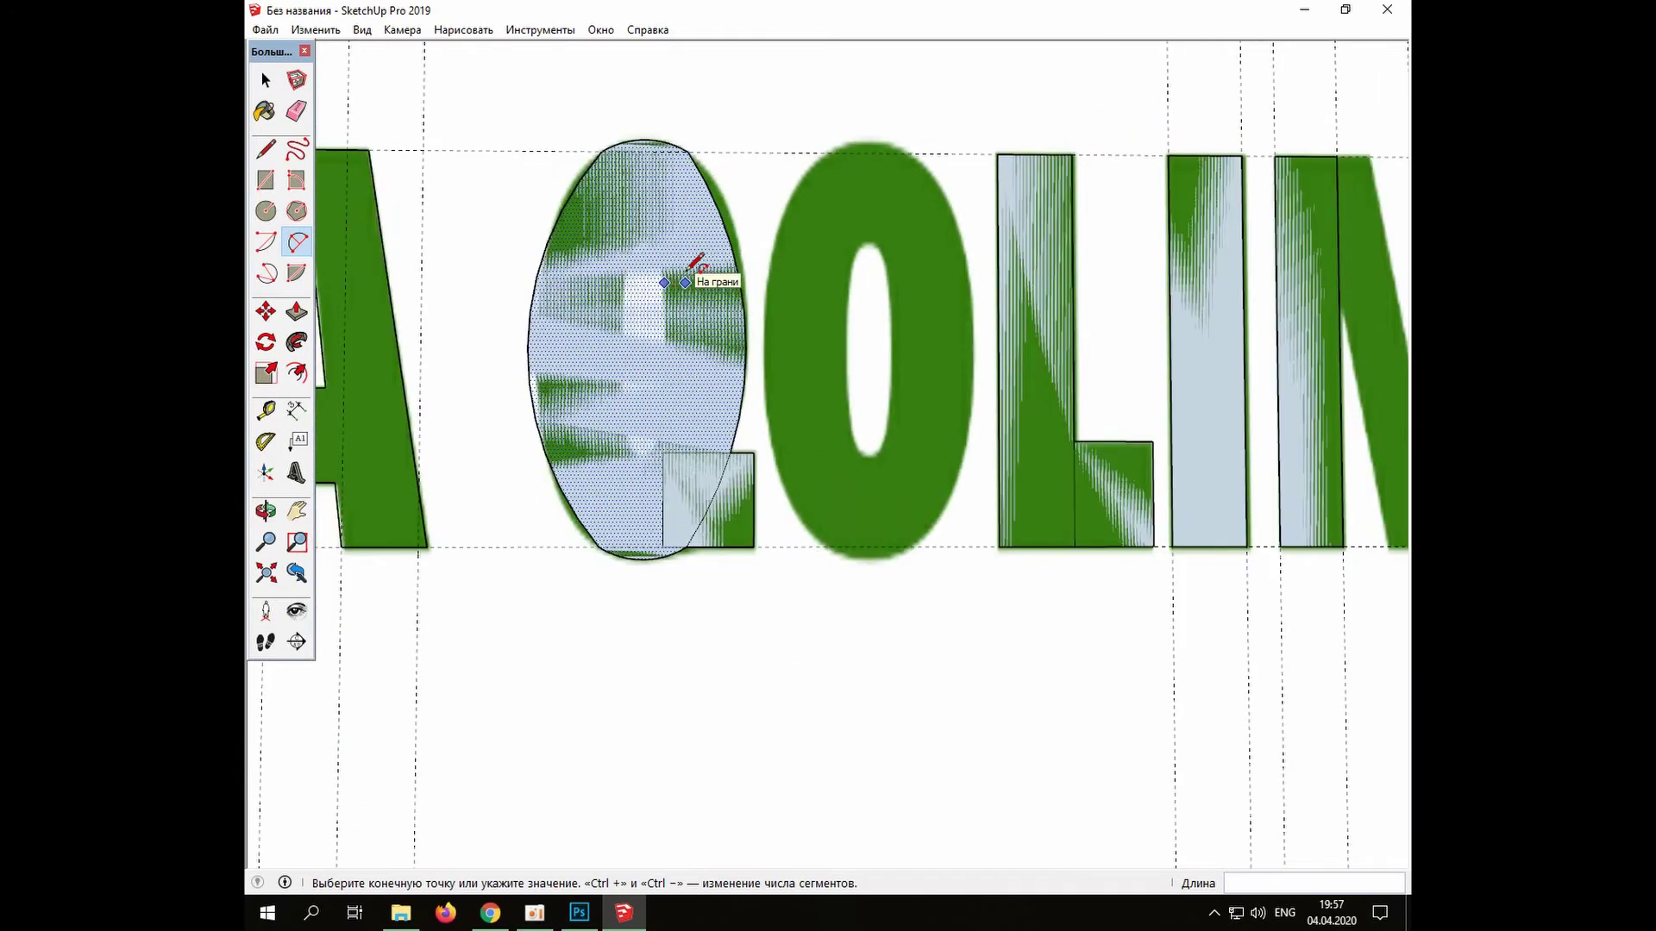
scroll(694, 267, "down", 2)
scroll(698, 274, "up", 5)
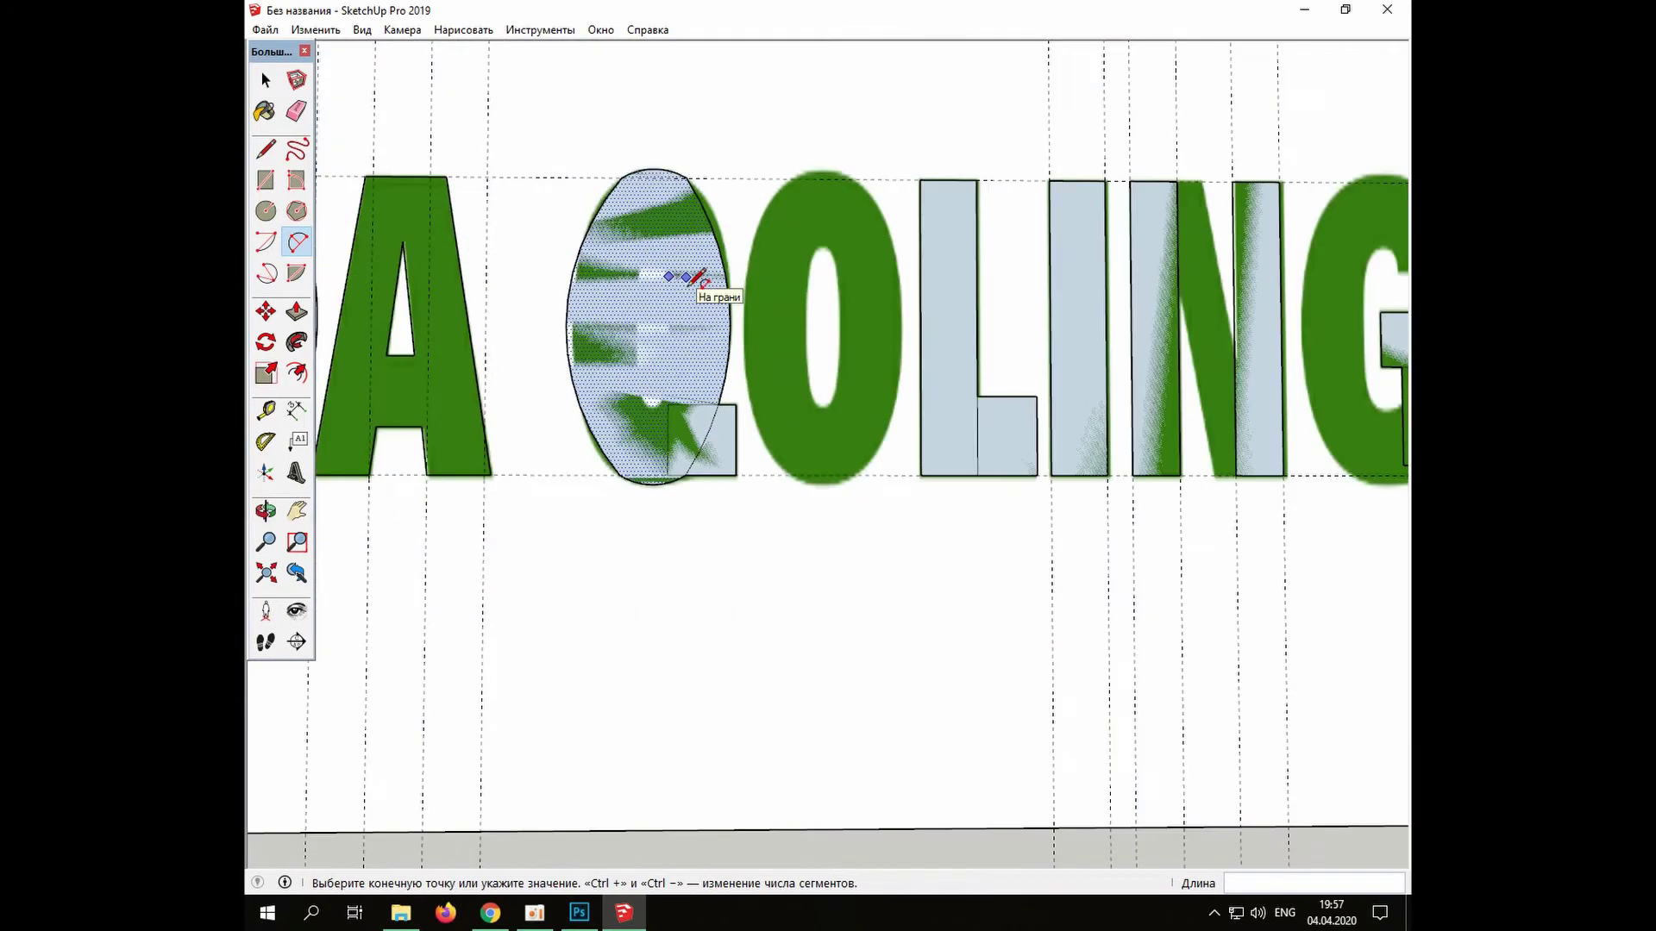
scroll(694, 278, "down", 3)
scroll(685, 274, "up", 6)
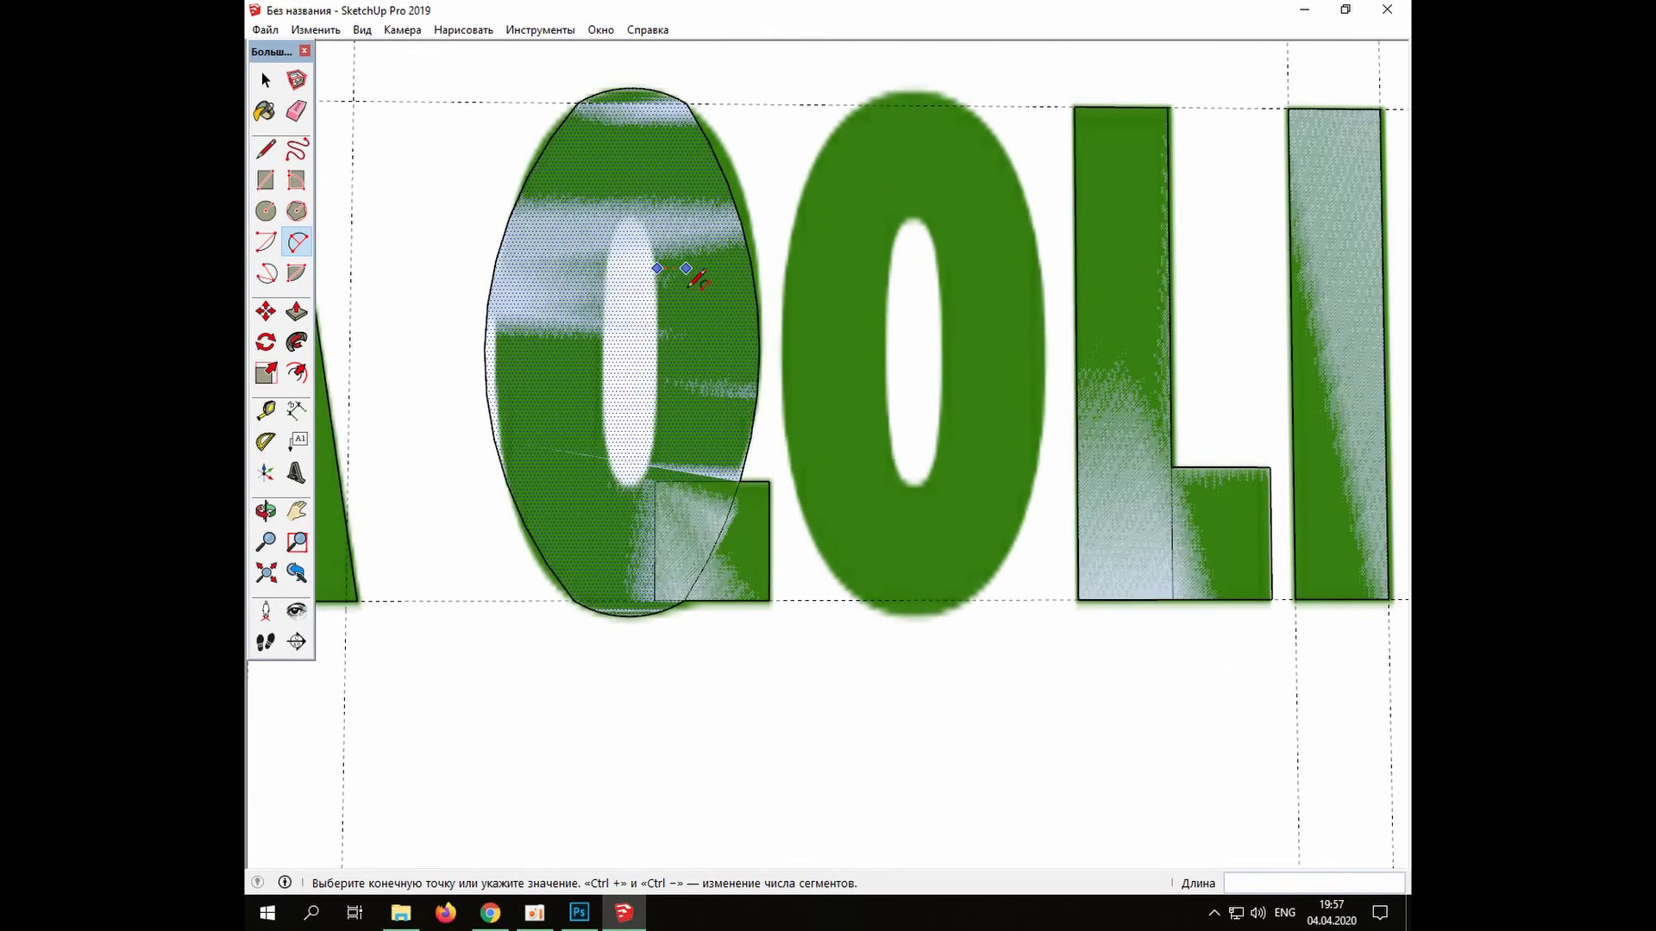
Undo the arcs drawn for the Q's outer outline
left_click(320, 32)
left_click(332, 49)
left_click(320, 32)
left_click(332, 49)
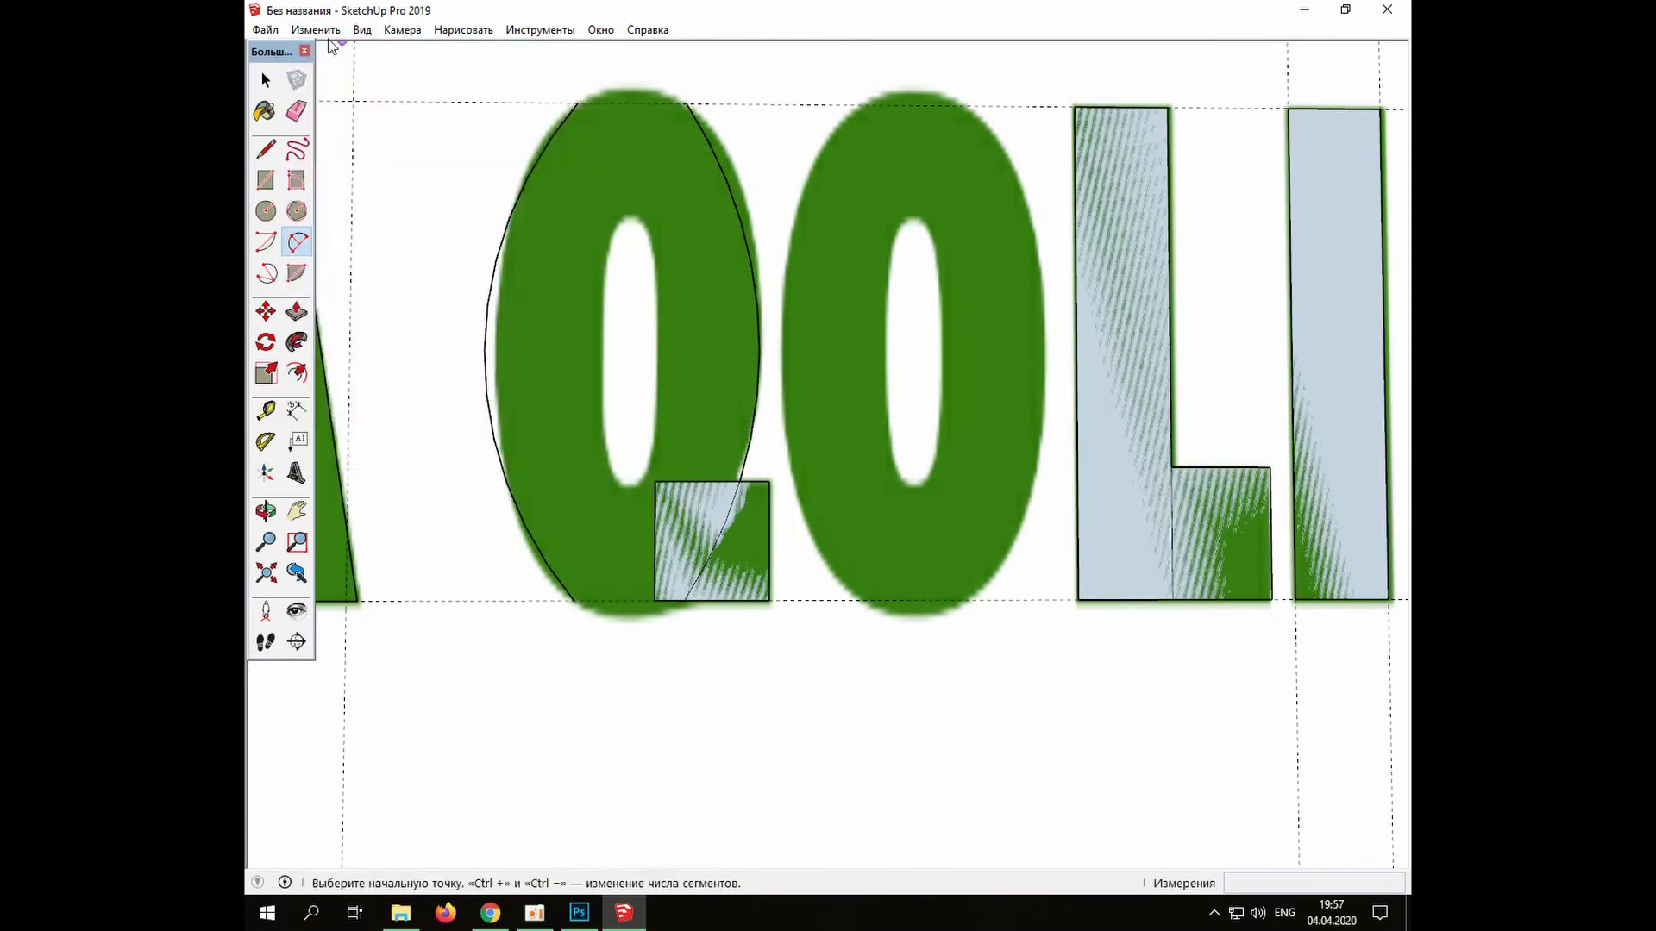
left_click(321, 31)
left_click(332, 49)
Try to outline the O with a circle as wide as the letter, stretched down and up to the letter's full height
left_click(297, 512)
left_click_drag(1000, 523, 741, 616)
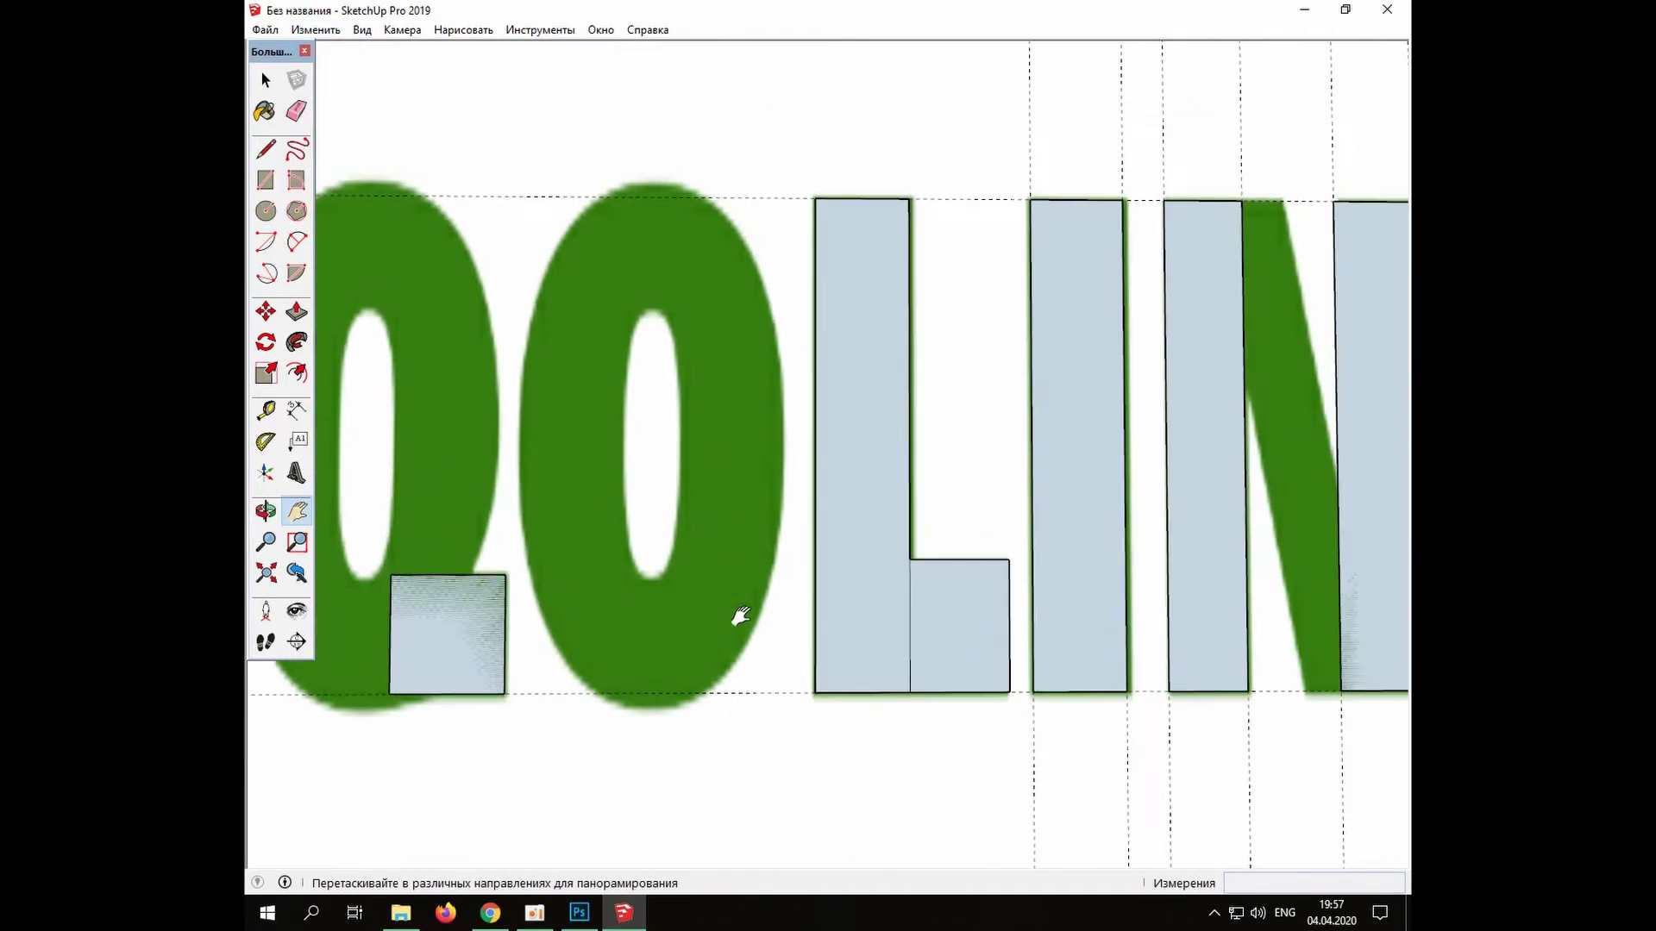
left_click(266, 210)
left_click(653, 461)
left_click(653, 308)
left_click(266, 372)
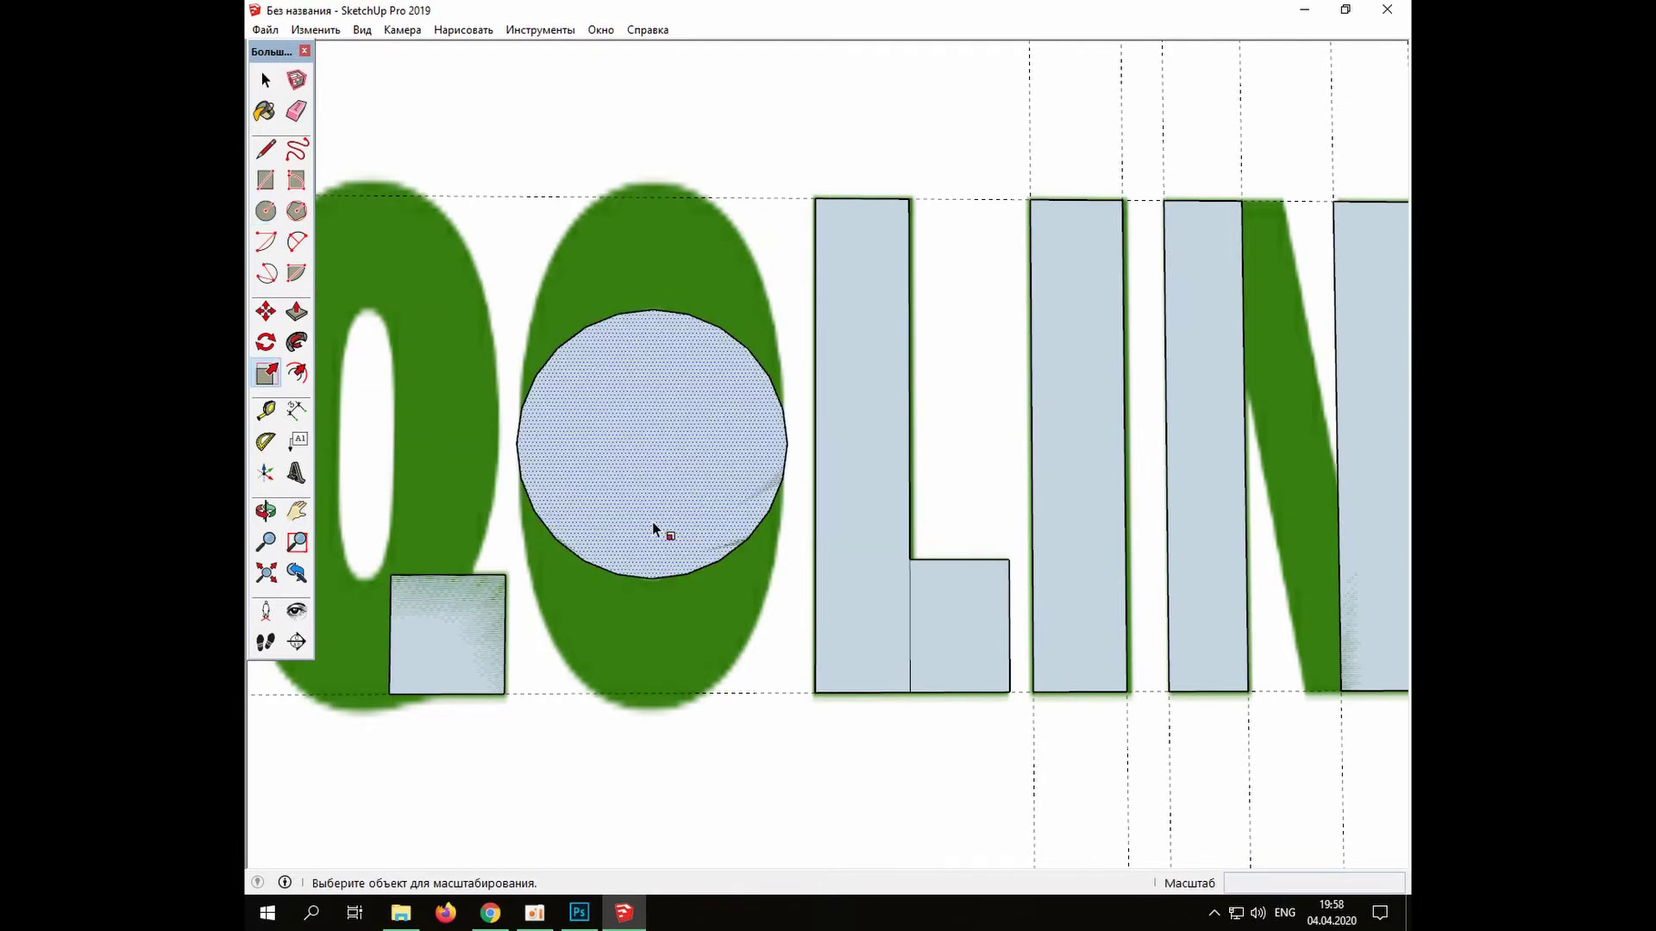
left_click(652, 521)
left_click_drag(660, 614, 651, 709)
left_click_drag(653, 309, 655, 181)
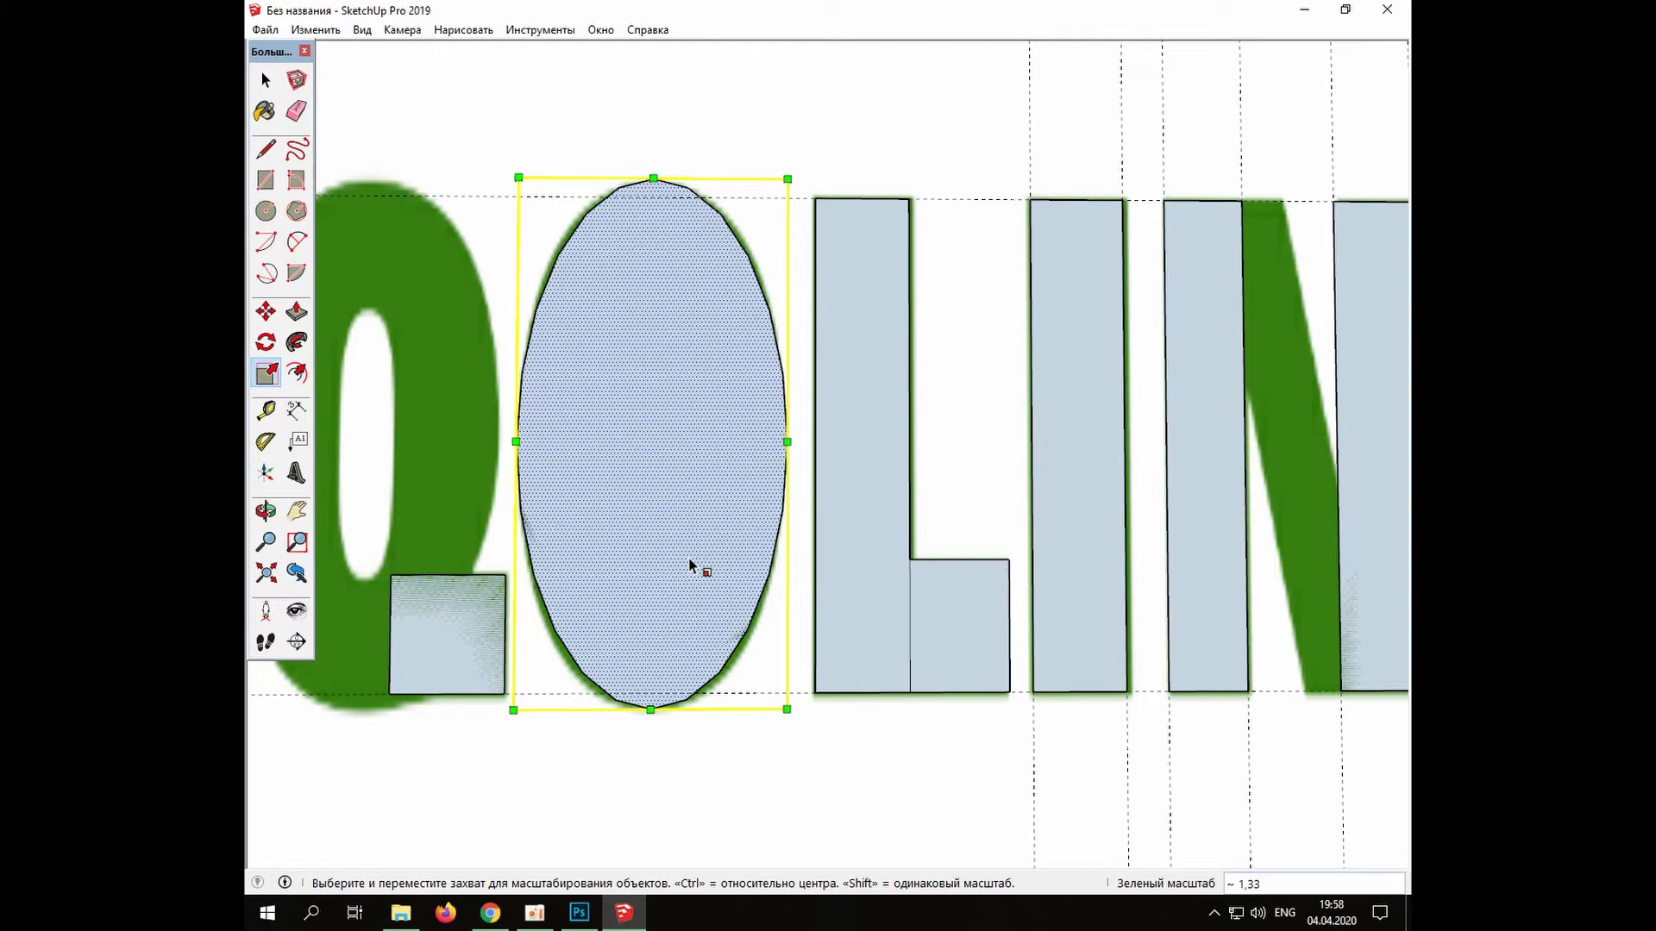
Undo both stretches and the circle drawn over the O
left_click(315, 30)
left_click(336, 50)
left_click(318, 31)
left_click(348, 51)
left_click(319, 31)
left_click(348, 51)
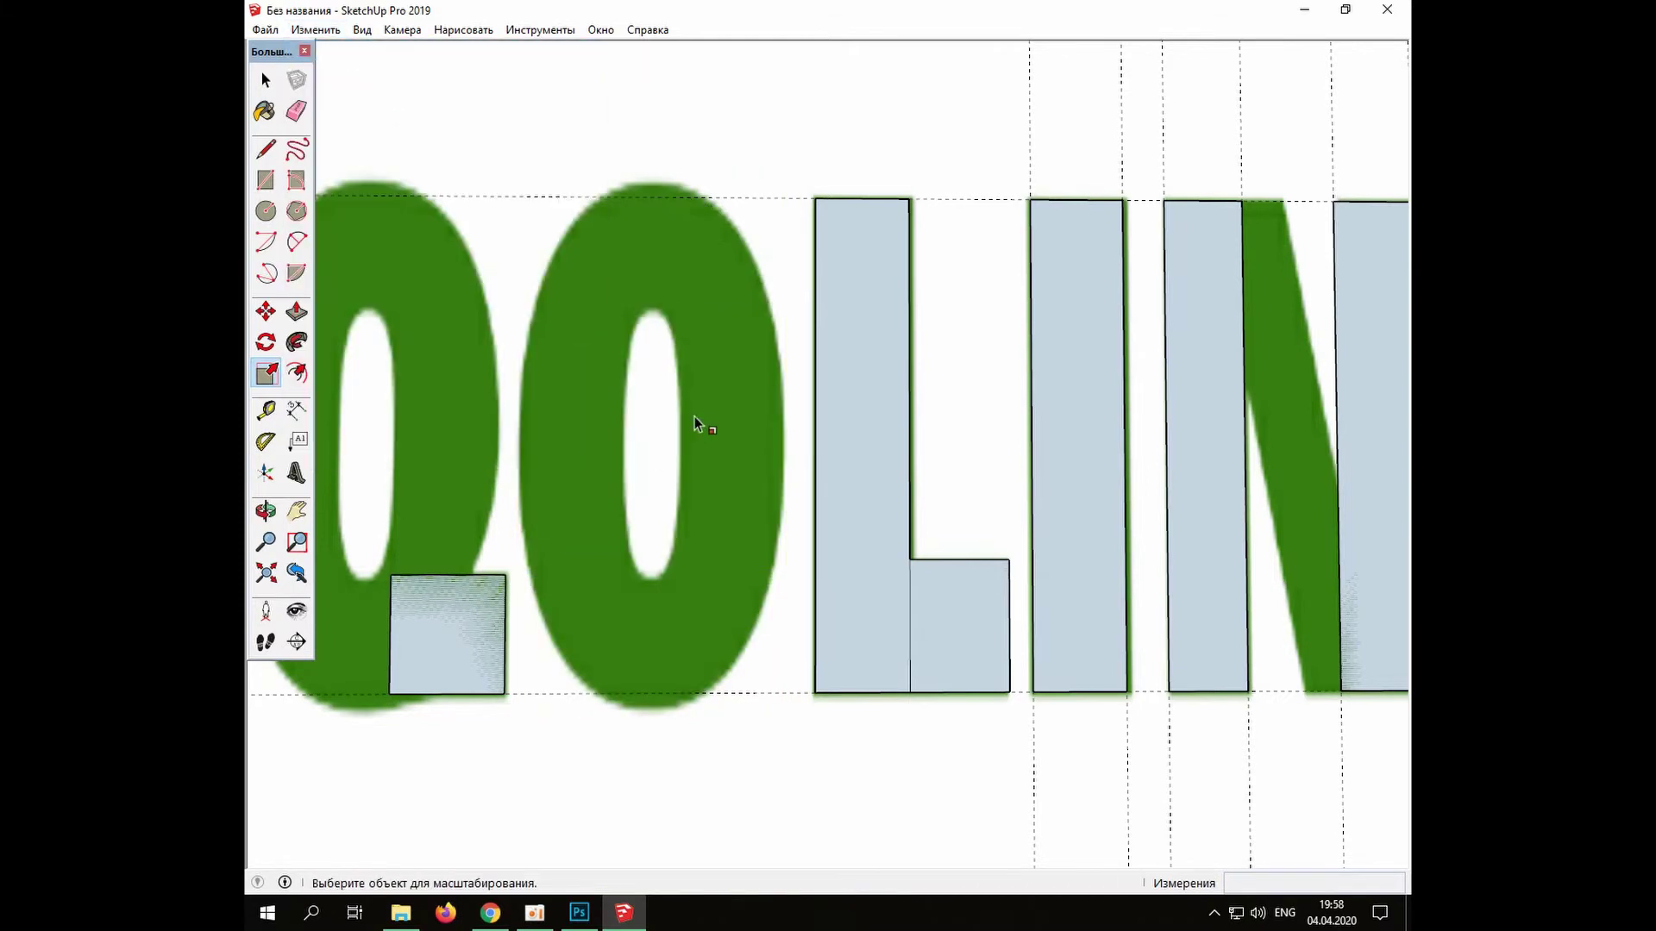
Draw a circle of about 6.1 cm radius inside the O's inner opening, spanning the opening's width
key("c")
left_click(653, 457)
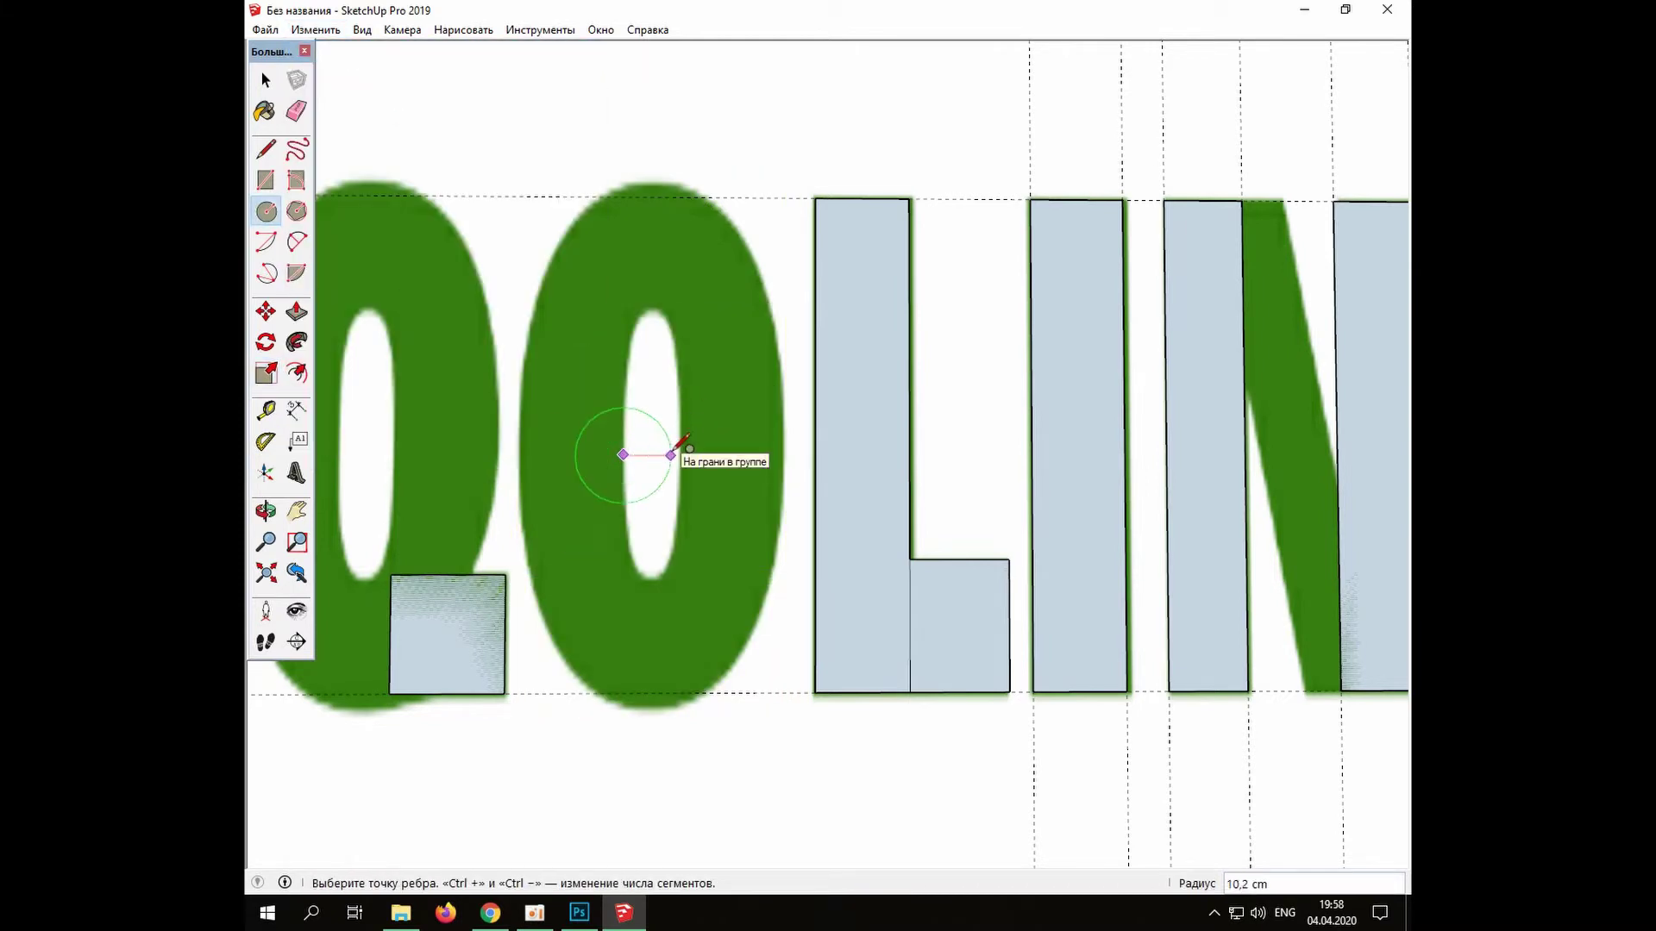
left_click(668, 434)
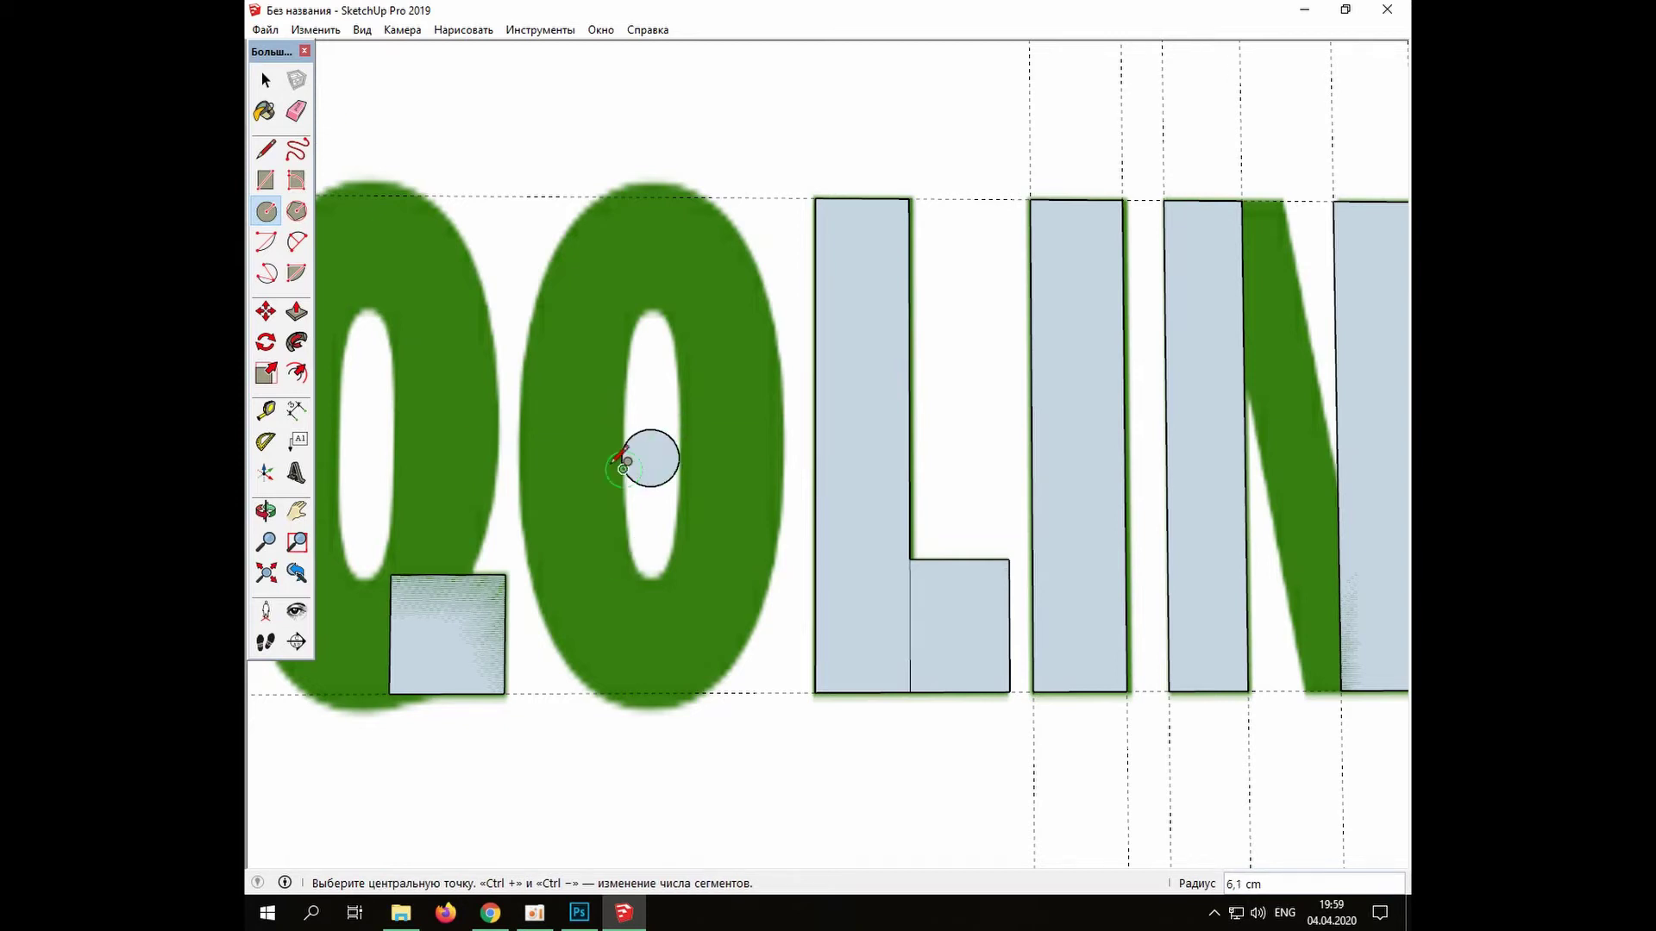
Scale the circle in the O's opening upward by about 3.11 so it reaches the top of the opening
key("l")
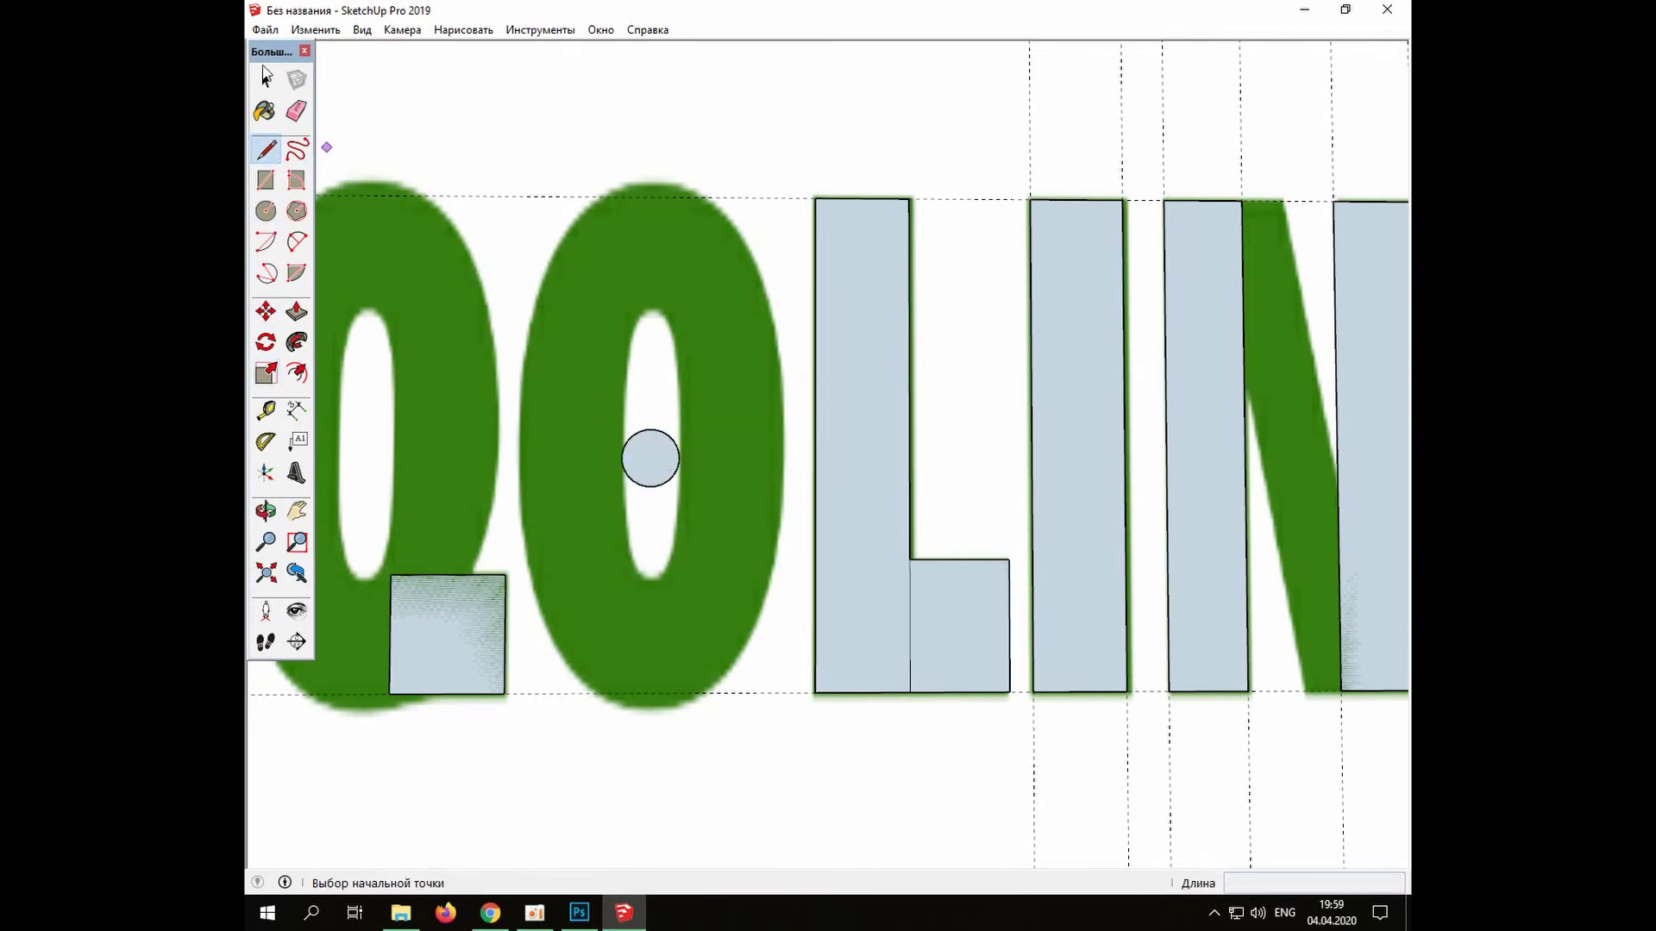
key("space")
left_click(650, 470)
key("s")
left_click_drag(650, 429, 650, 310)
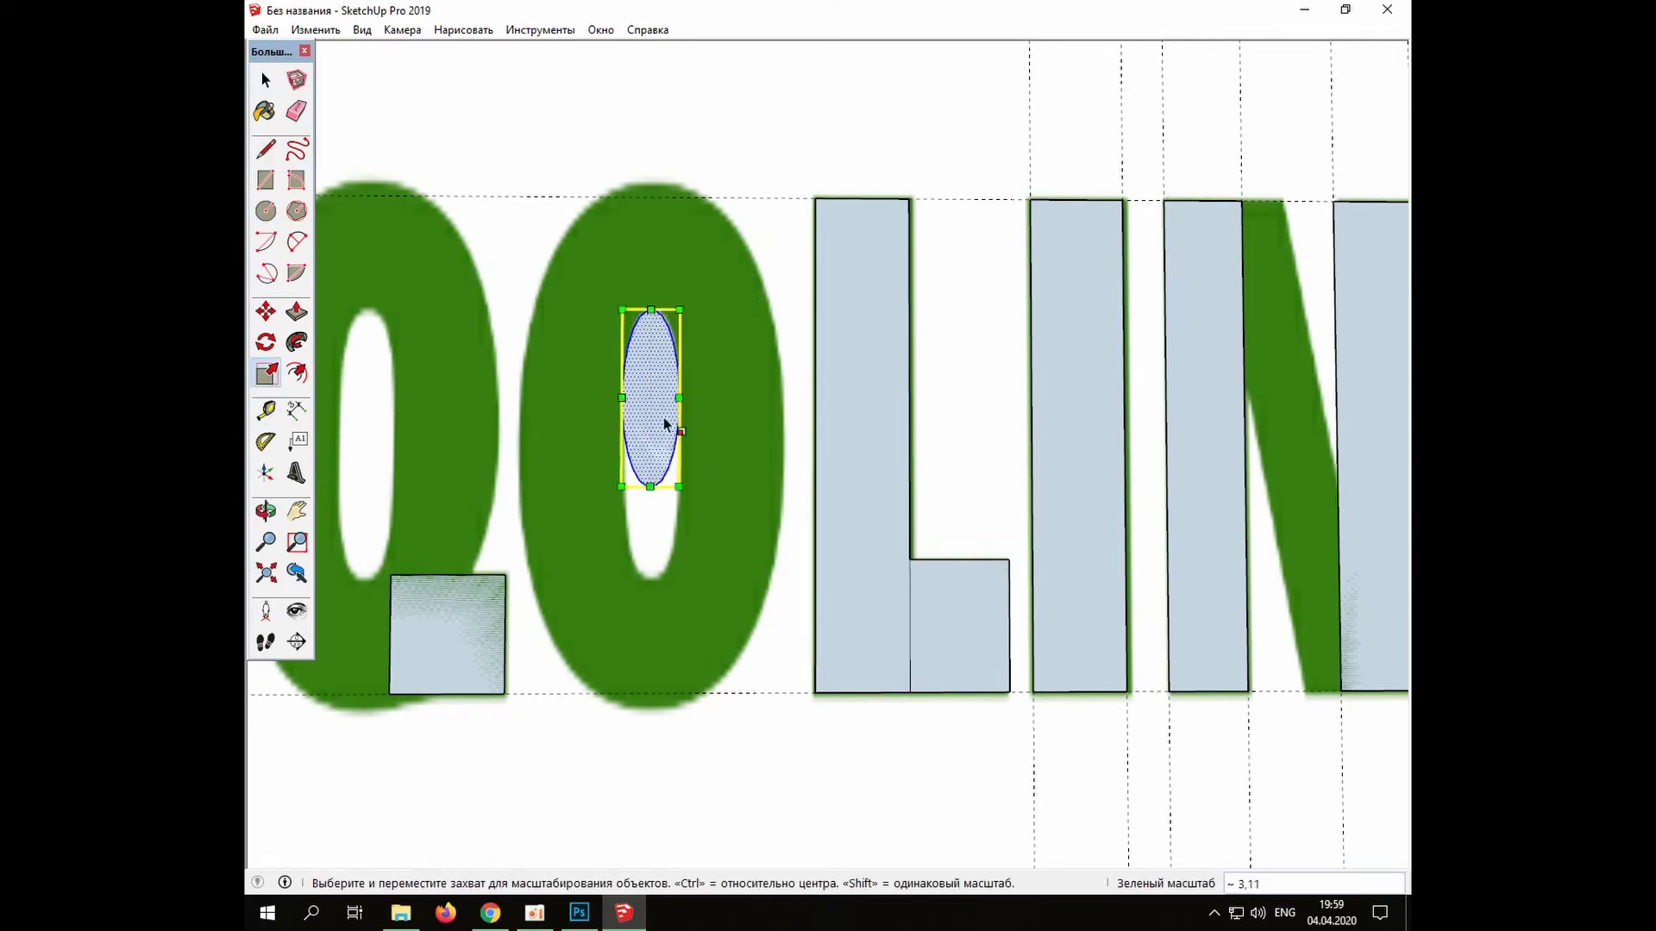
Scale the ellipse in the O's opening downward by about 1.52 so it reaches the bottom of the opening
left_click_drag(650, 486, 651, 578)
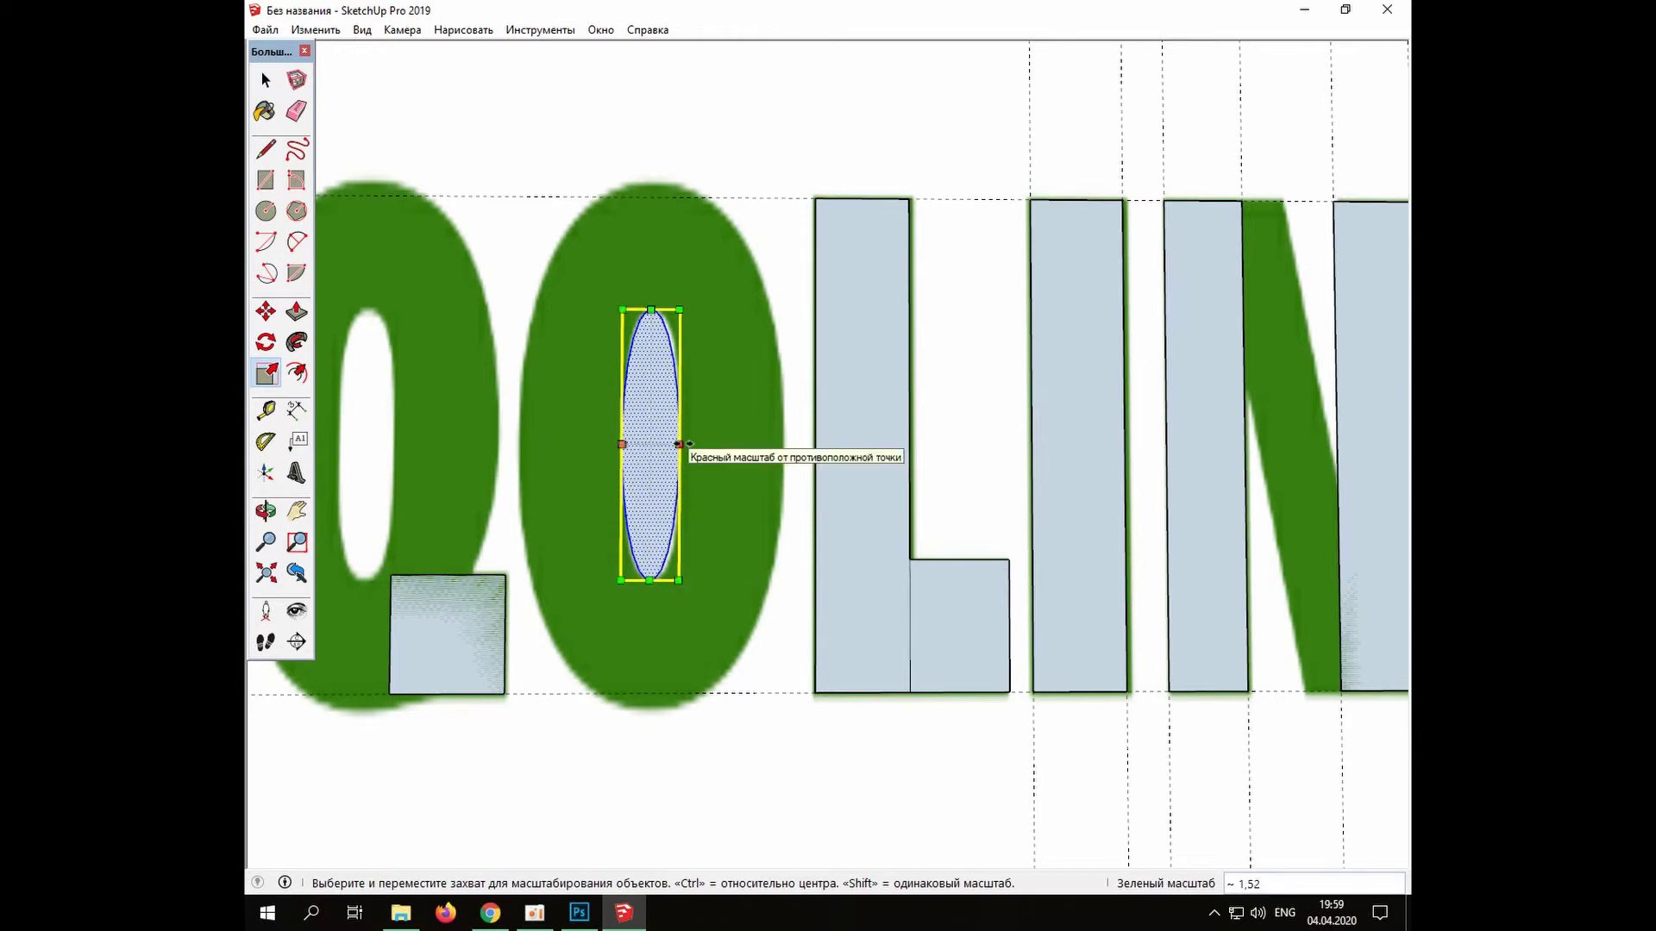
Try a circle as wide as the O, centred on the inner ellipse, and delete it
key("c")
scroll(655, 443, "up", 2)
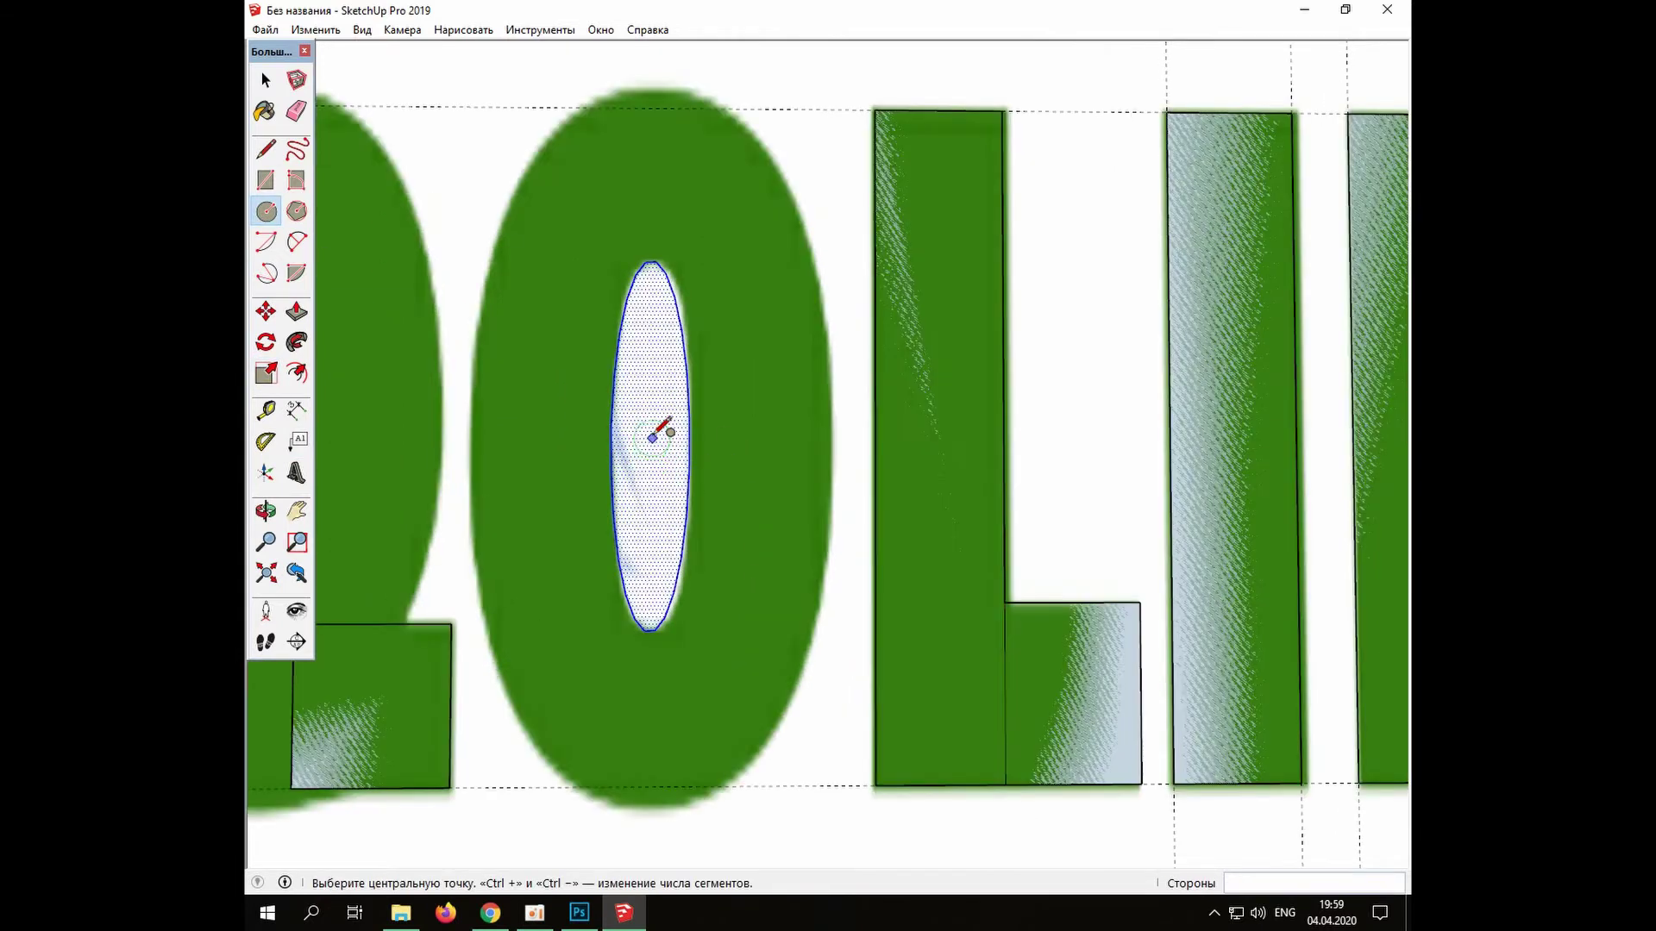
scroll(658, 449, "down", 2)
left_click(650, 441)
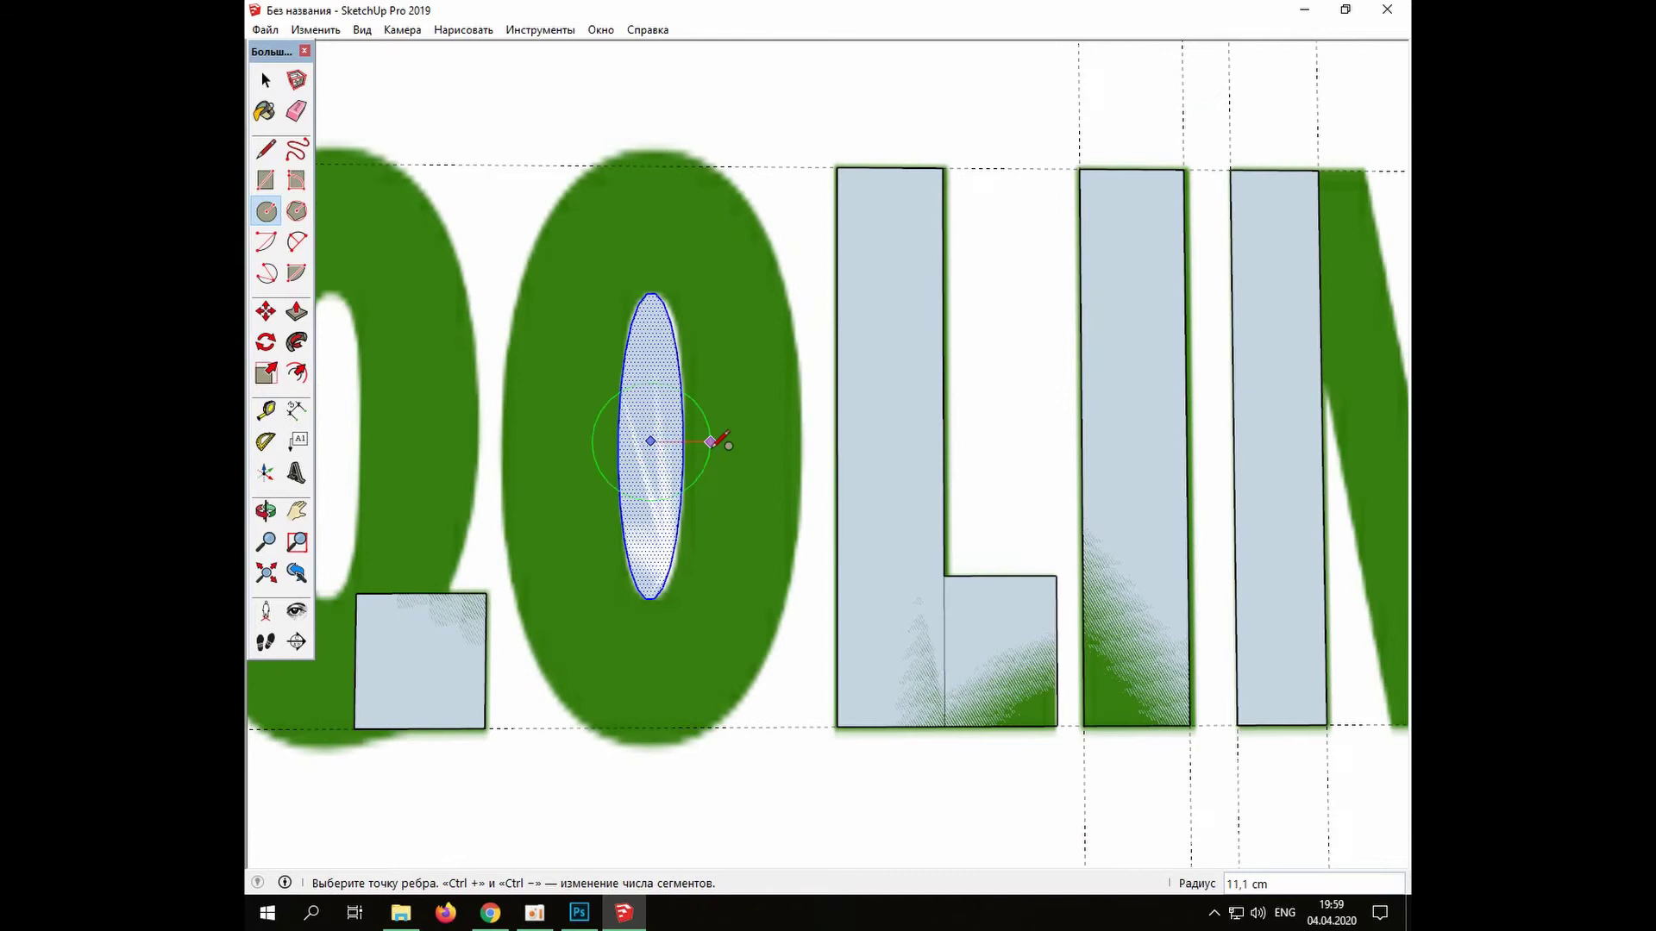
left_click(800, 452)
key("space")
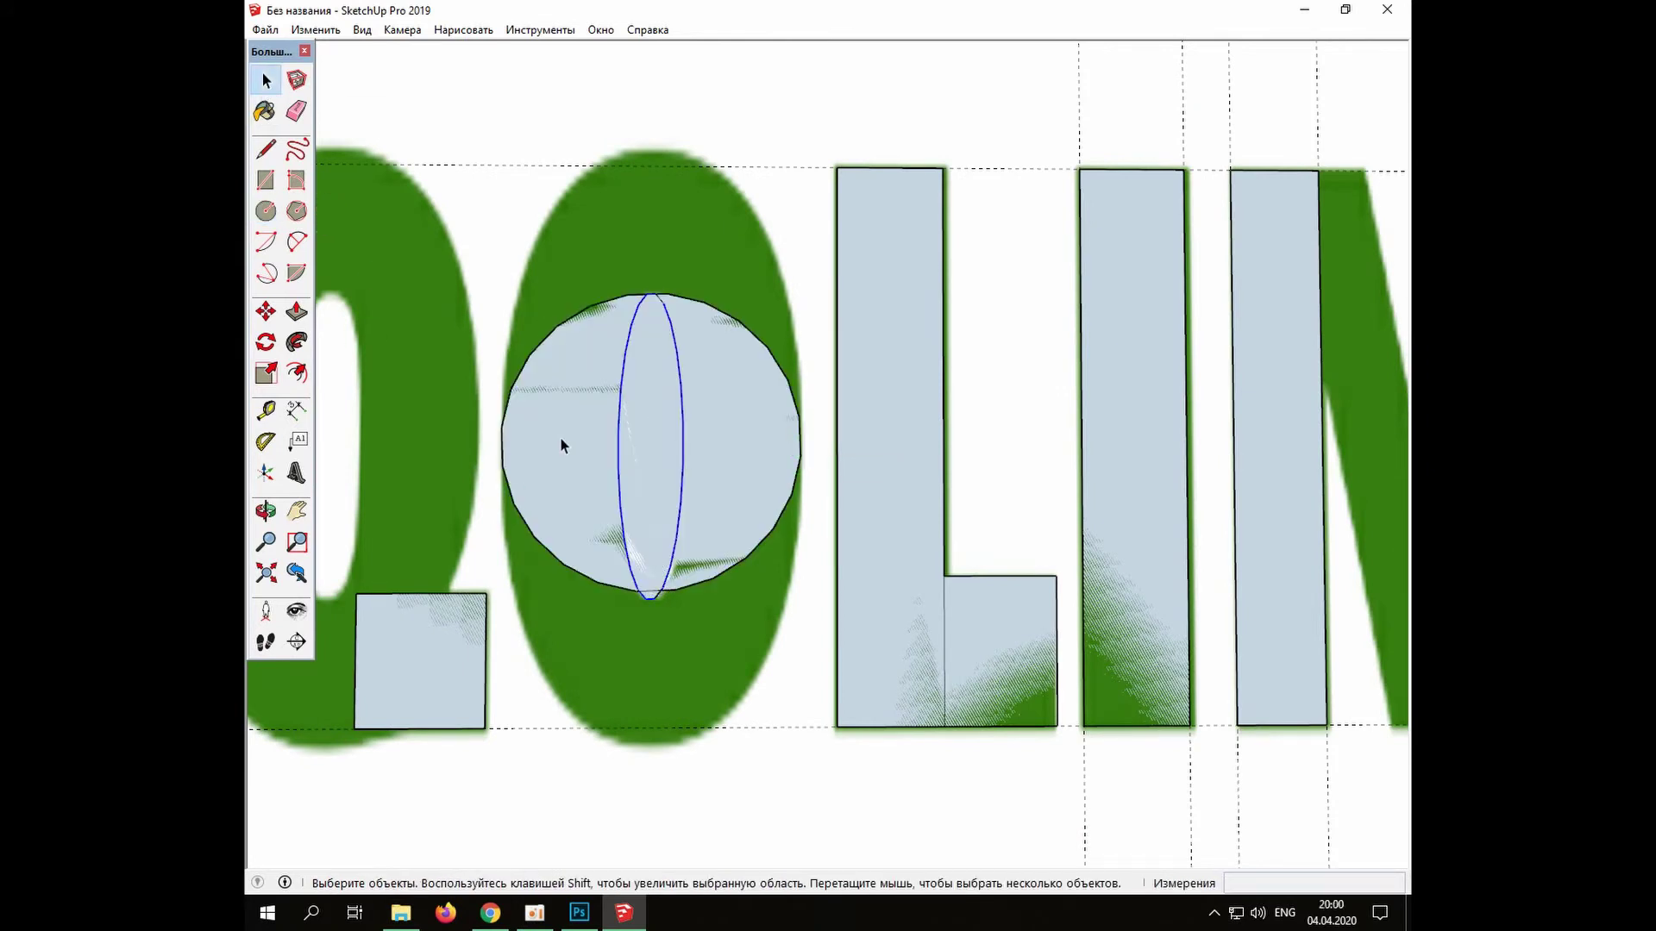
key("s")
key("space")
left_click(547, 505)
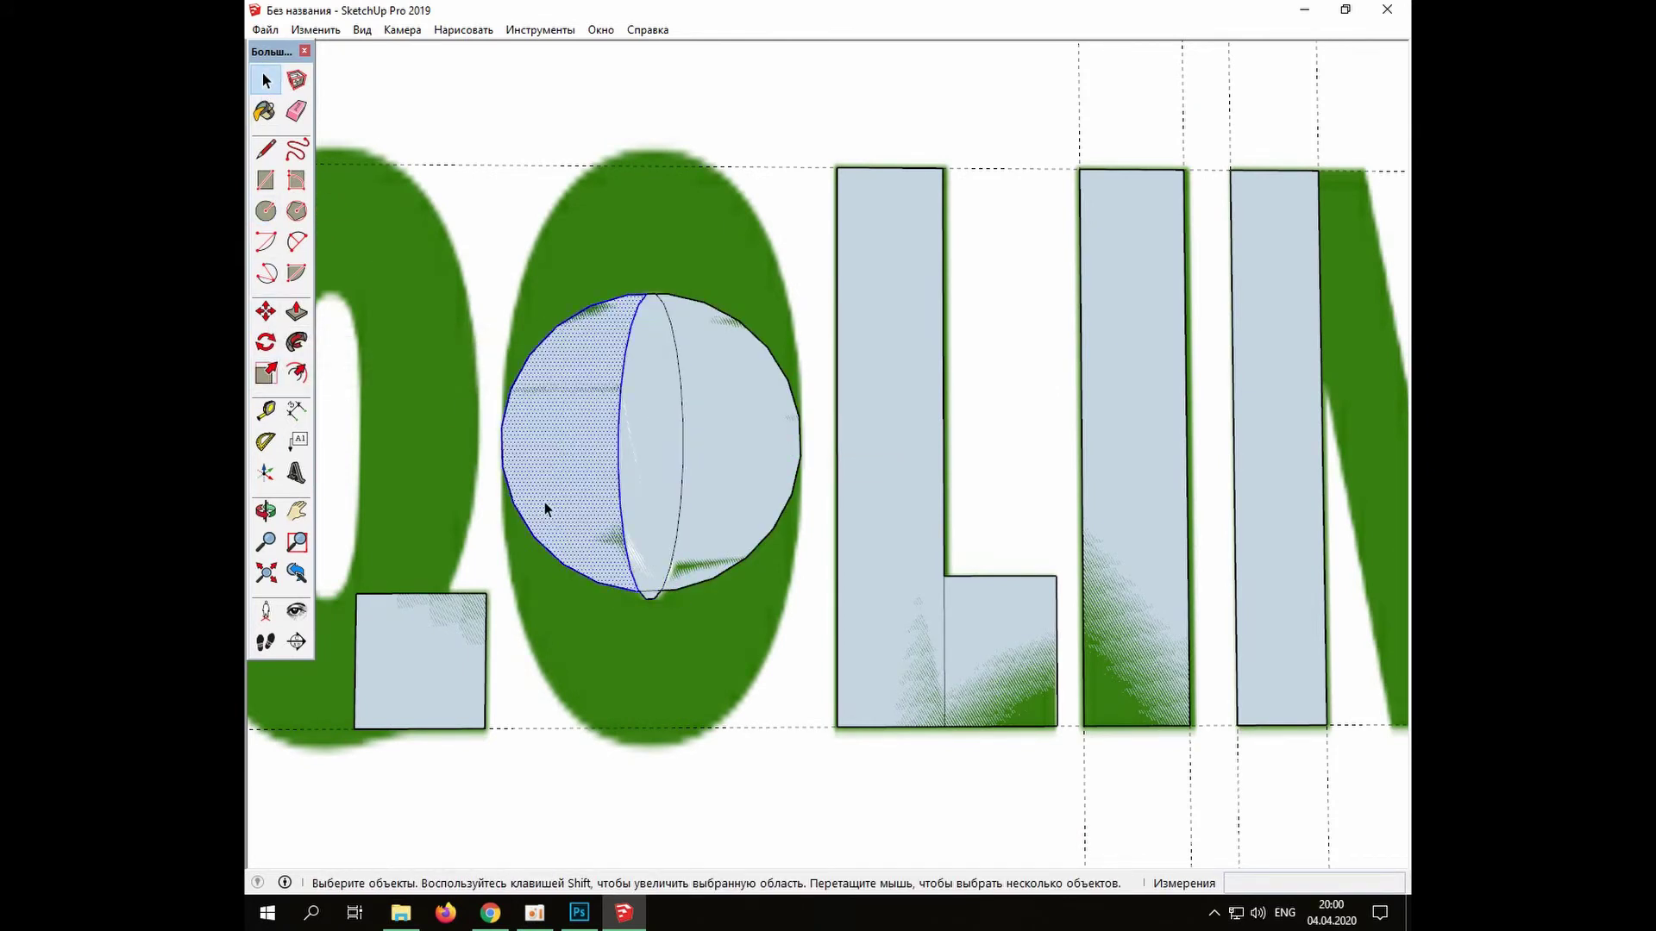
left_click_drag(480, 250, 819, 528)
key("Delete")
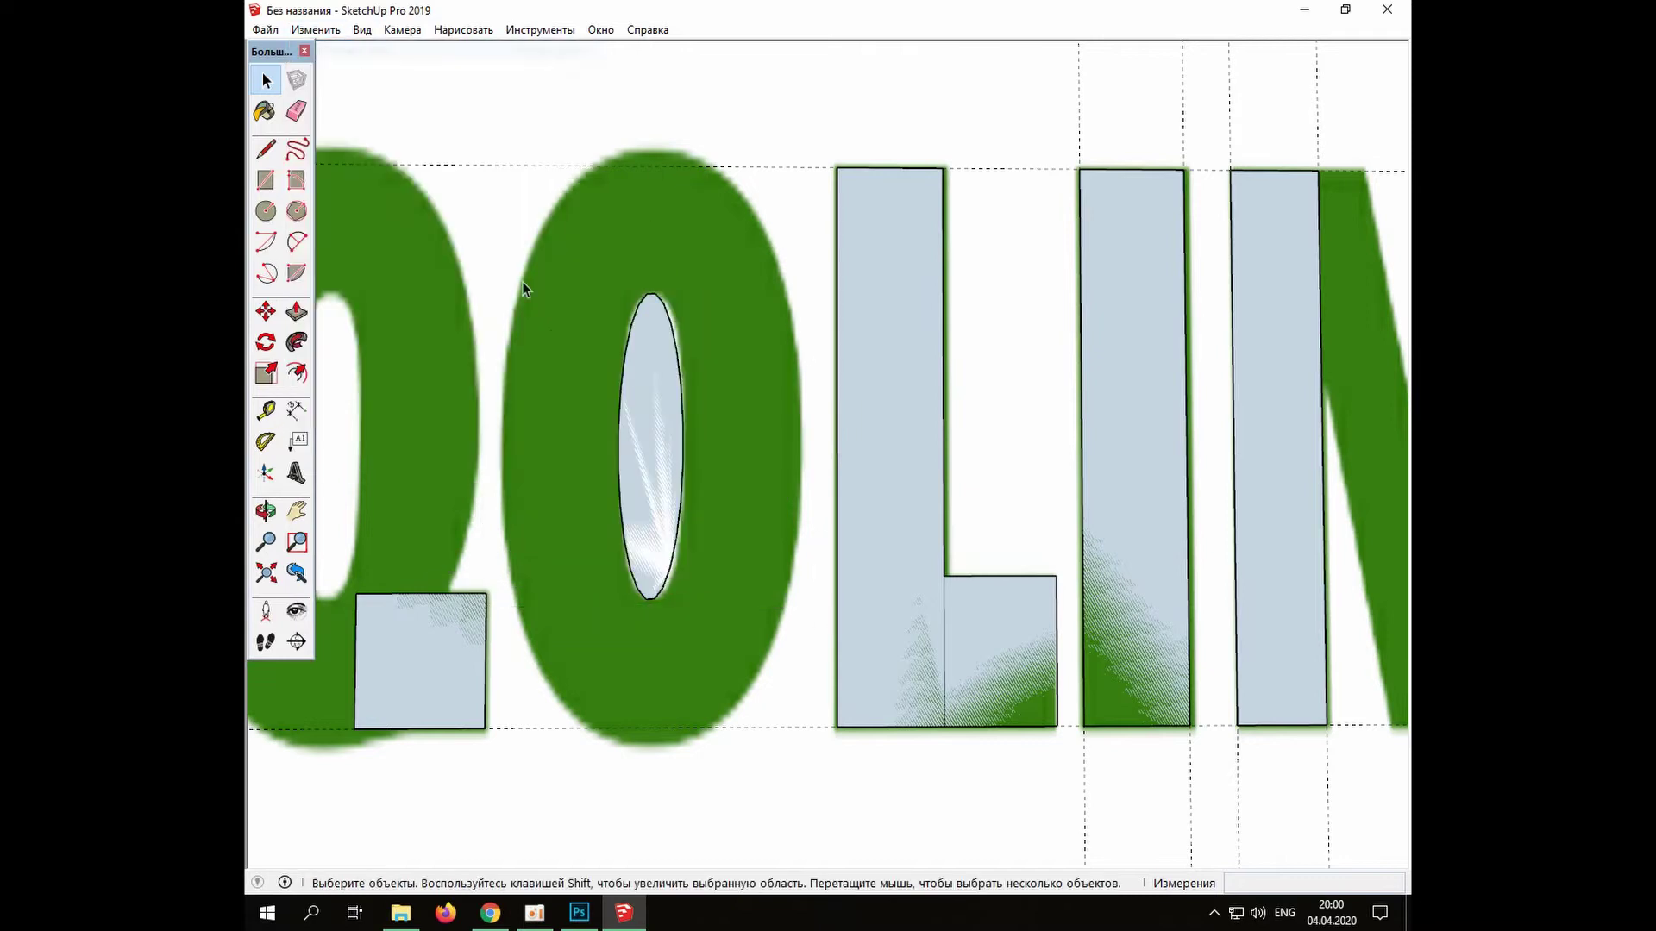
Hide the O's inner ellipse and draw a circle of about 28.1 cm radius spanning the letter's width
right_click(650, 472)
left_click(682, 498)
key("c")
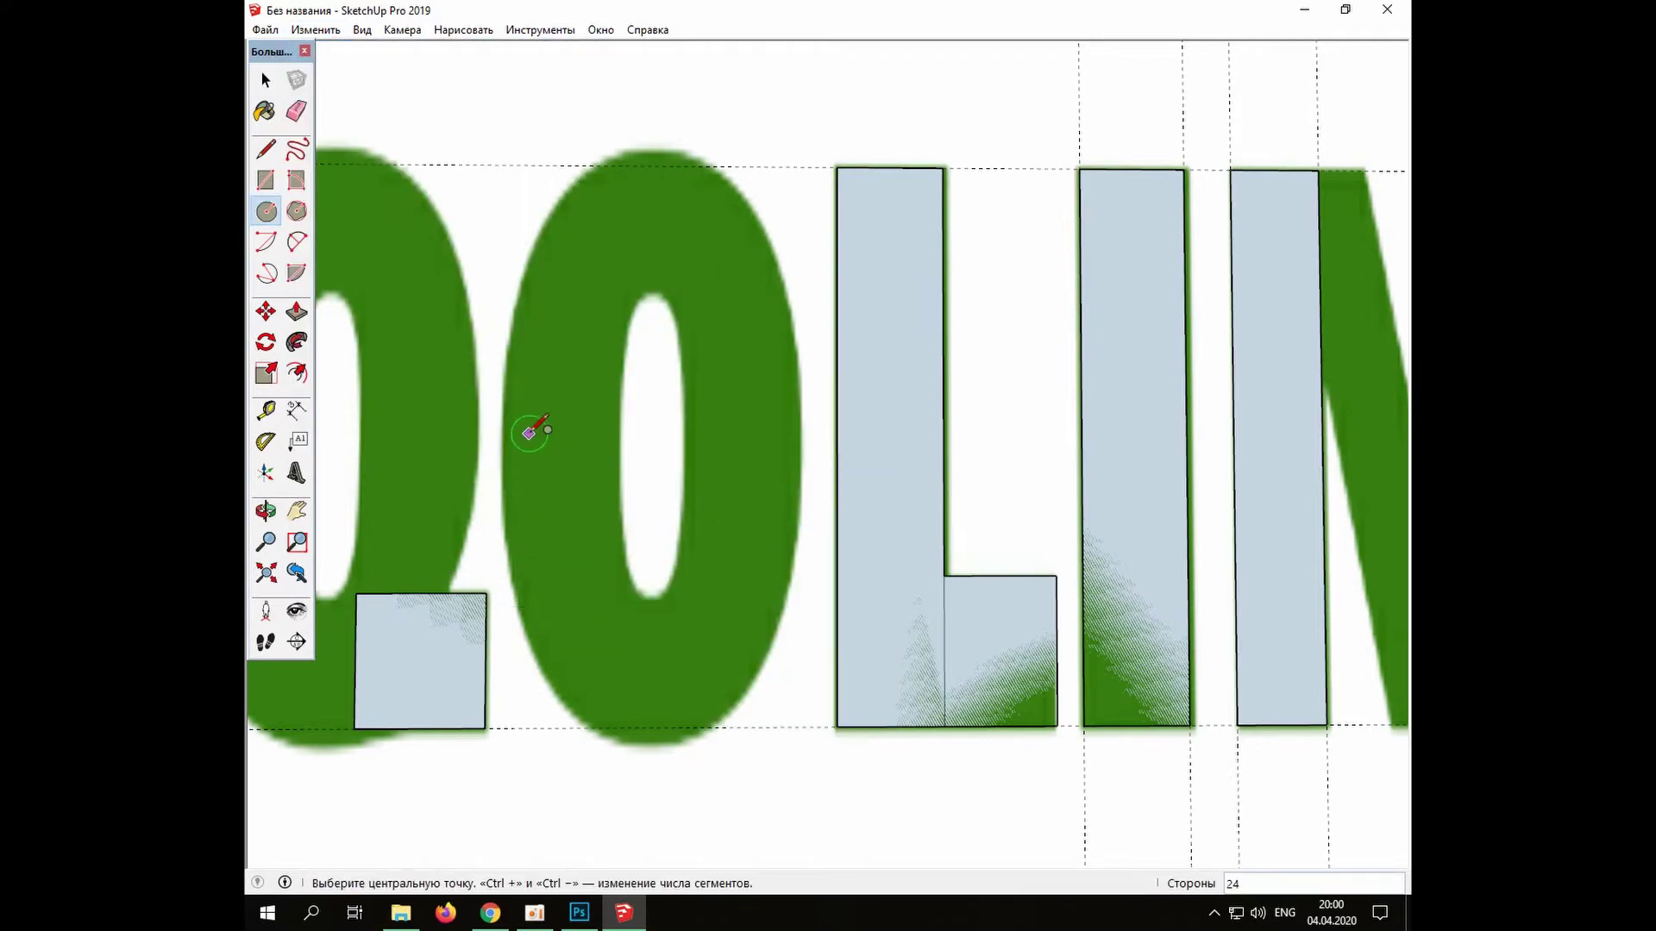
left_click(650, 451)
left_click(795, 489)
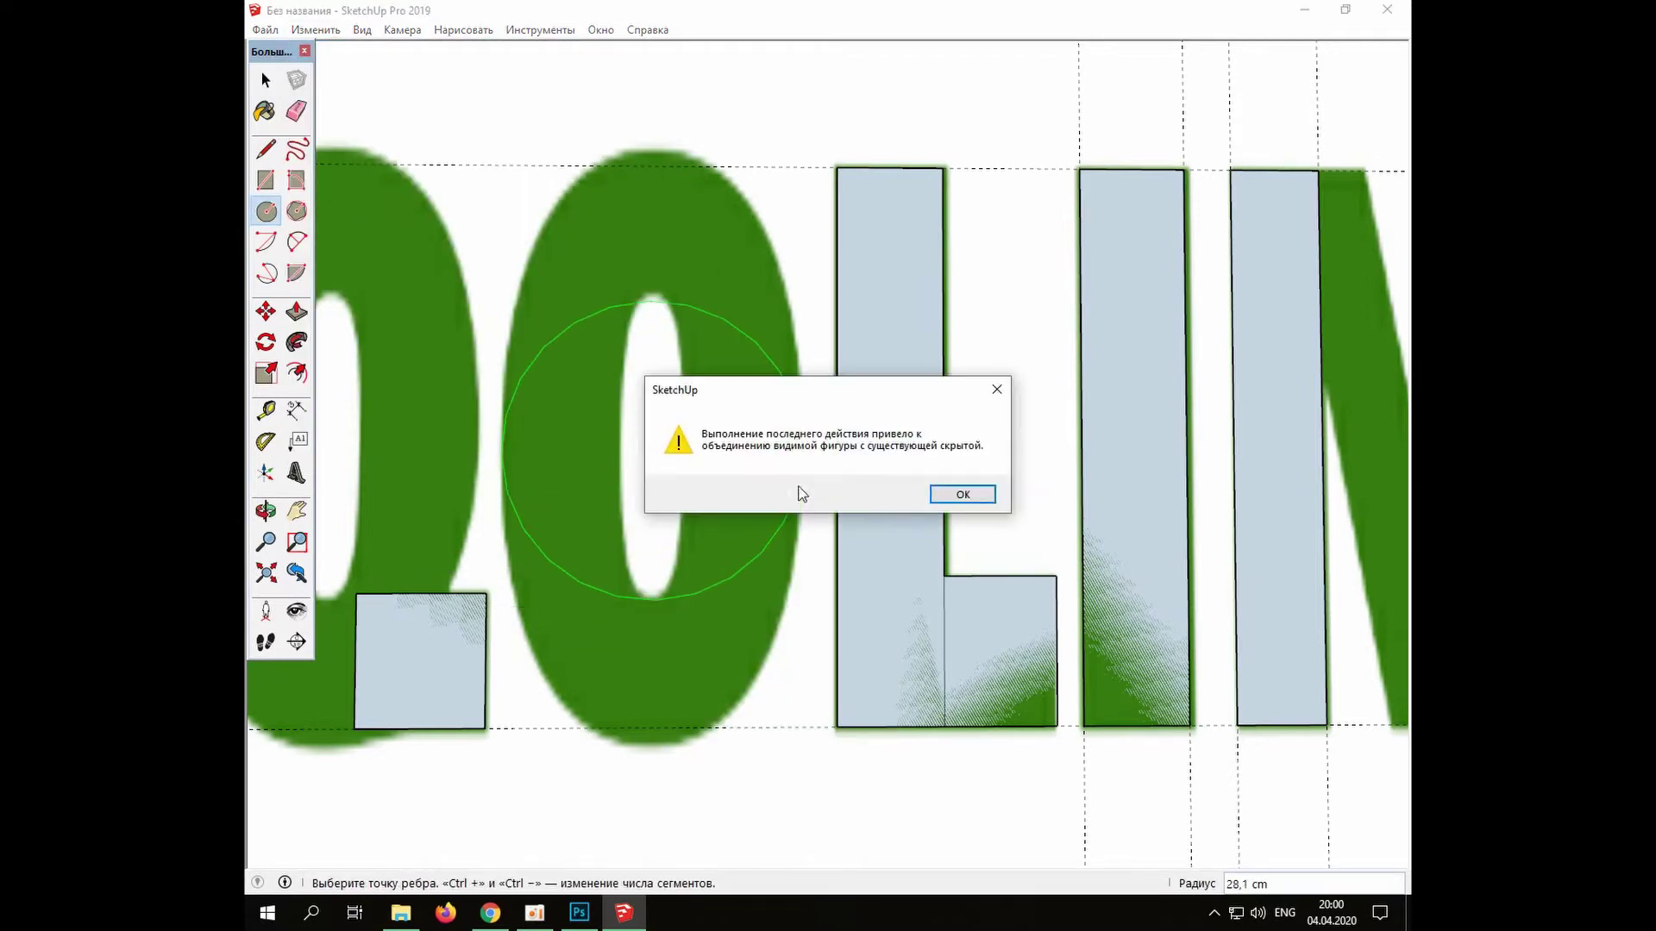
left_click(964, 495)
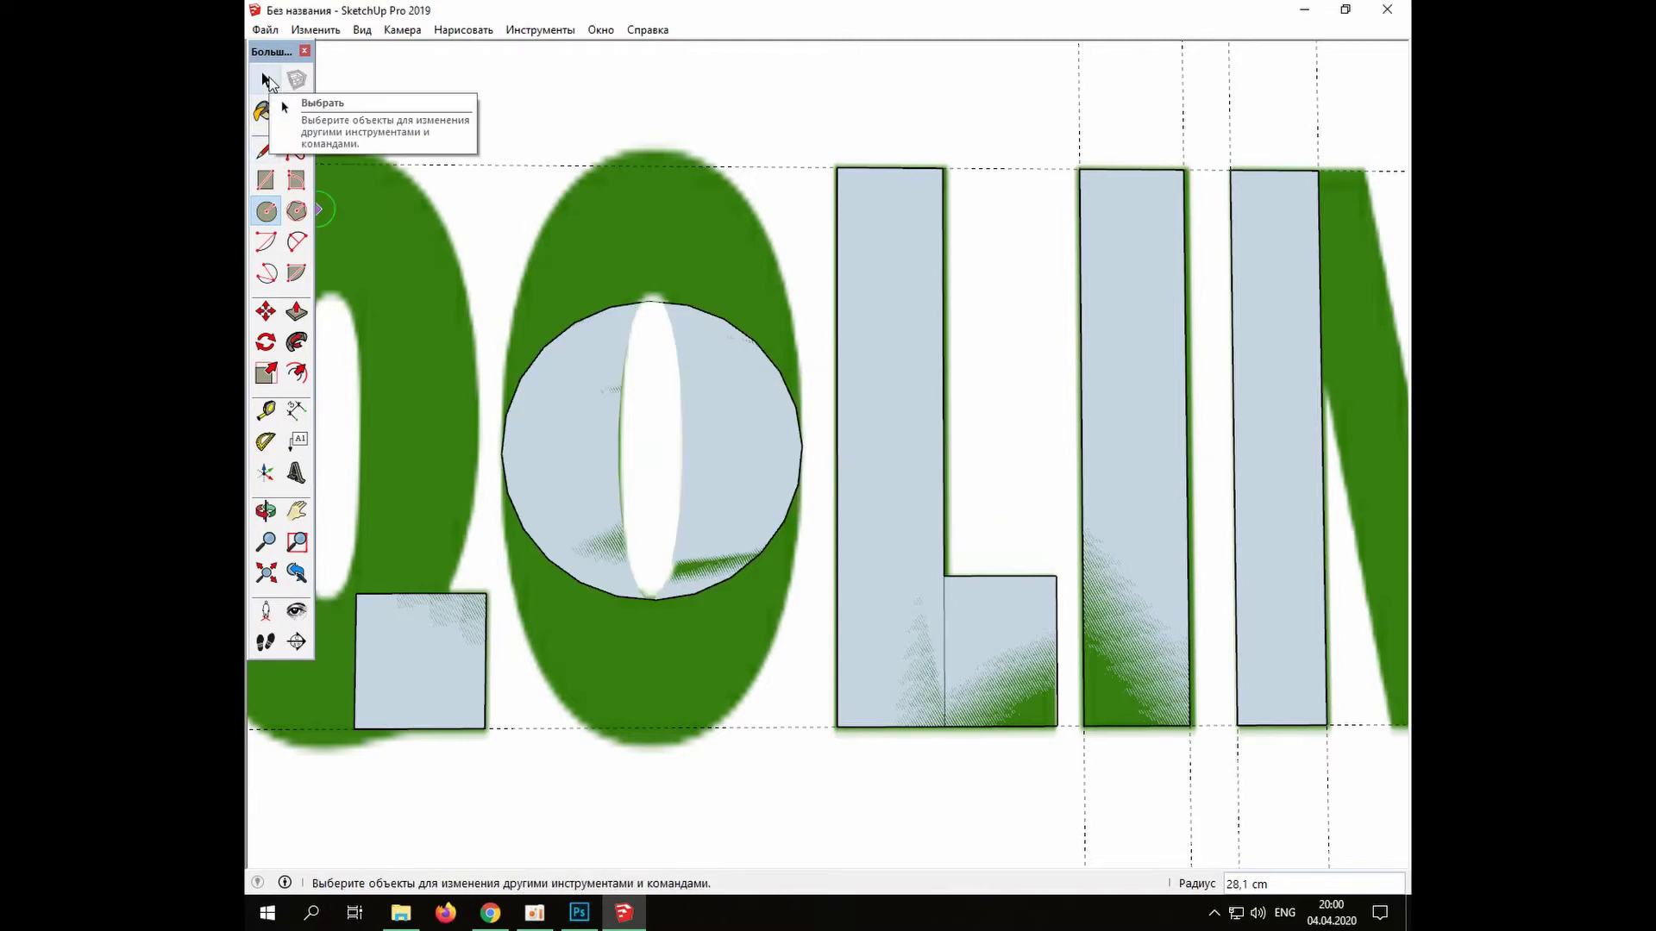
Try to stretch the circle over the O downward by about 1.45 to the lower guide
key("space")
left_click_drag(490, 279, 585, 446)
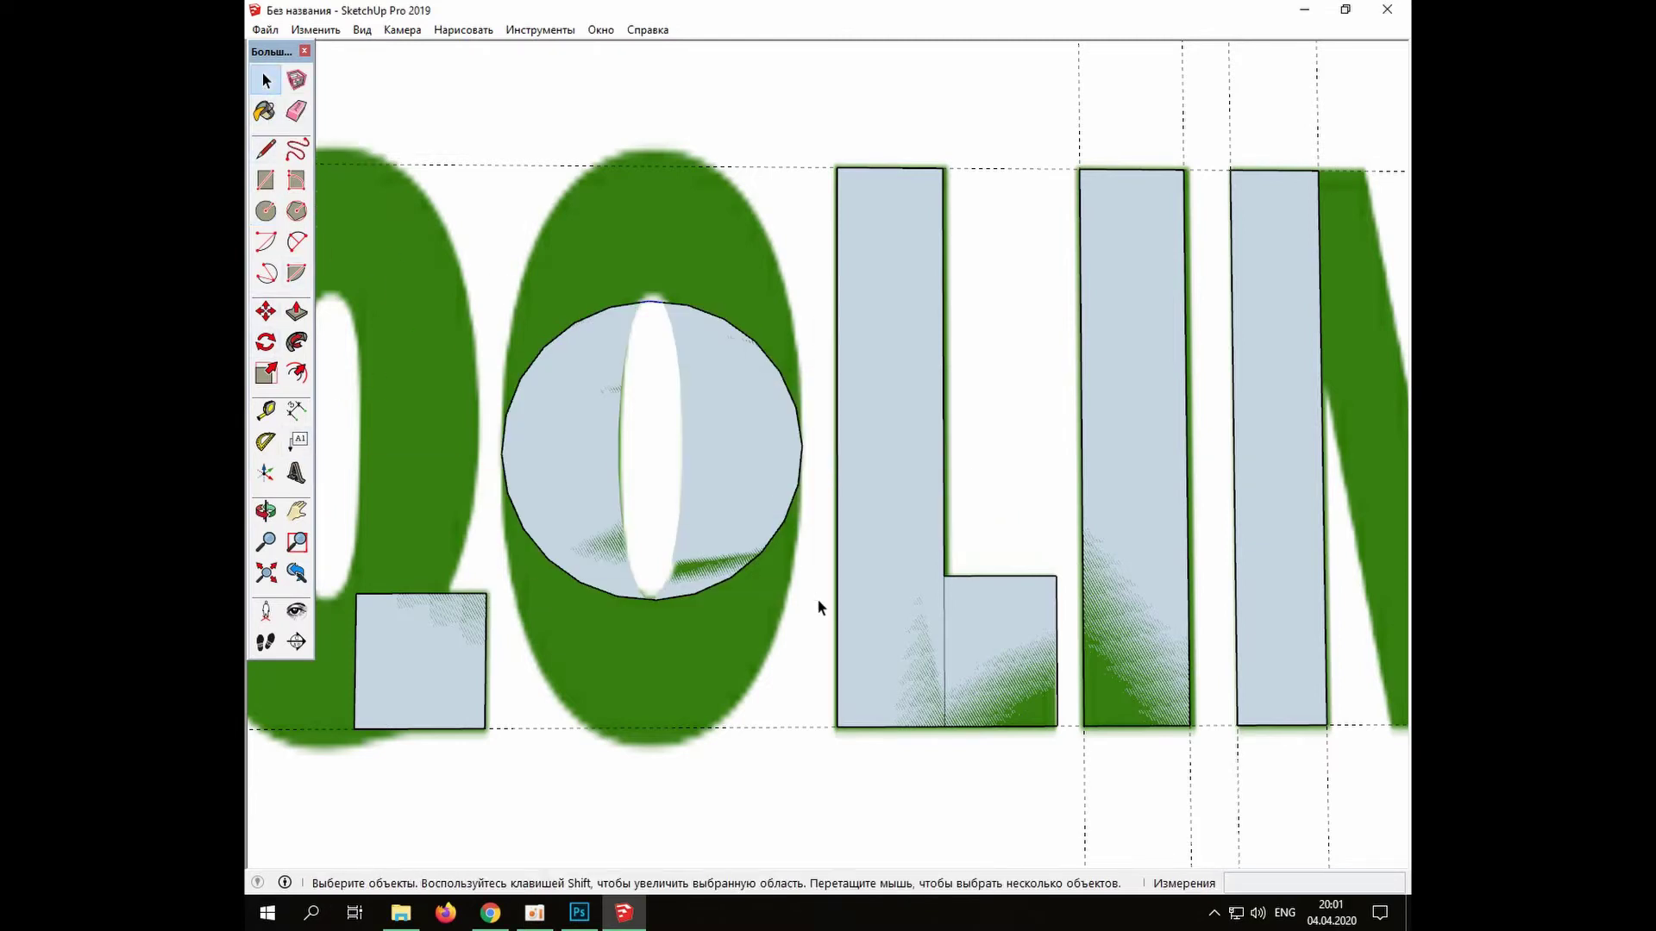
left_click_drag(614, 504, 739, 580)
key("s")
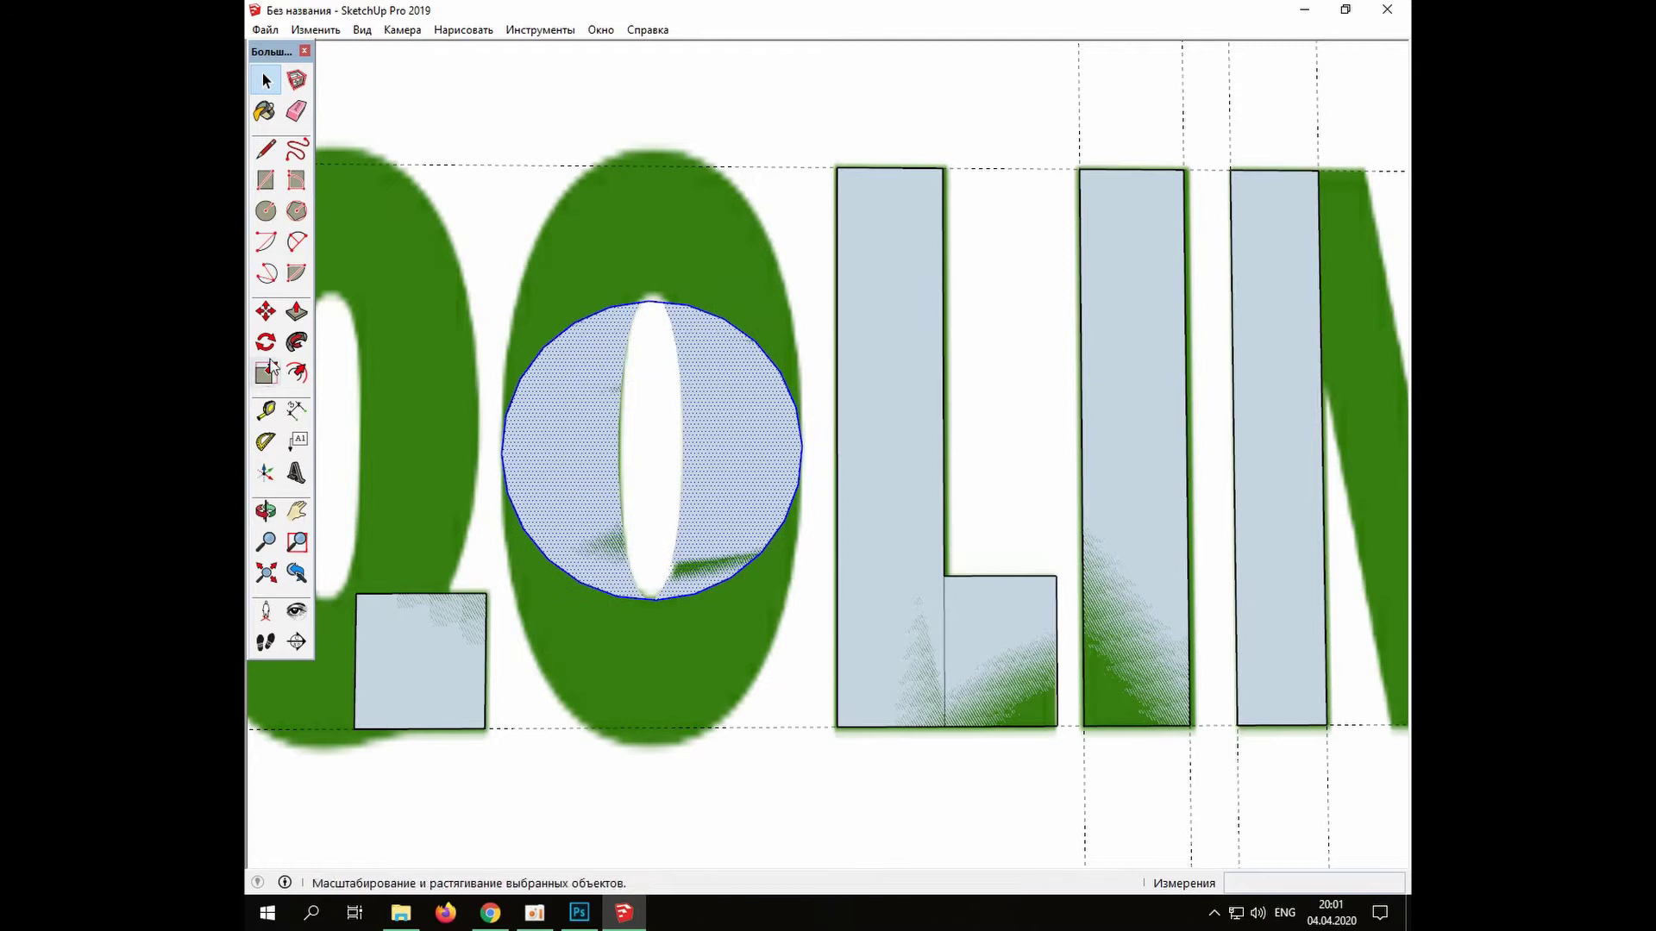
left_click(652, 598)
left_click(664, 735)
Undo the circle's stretch, the circle itself and the hiding of the inner ellipse
left_click(315, 30)
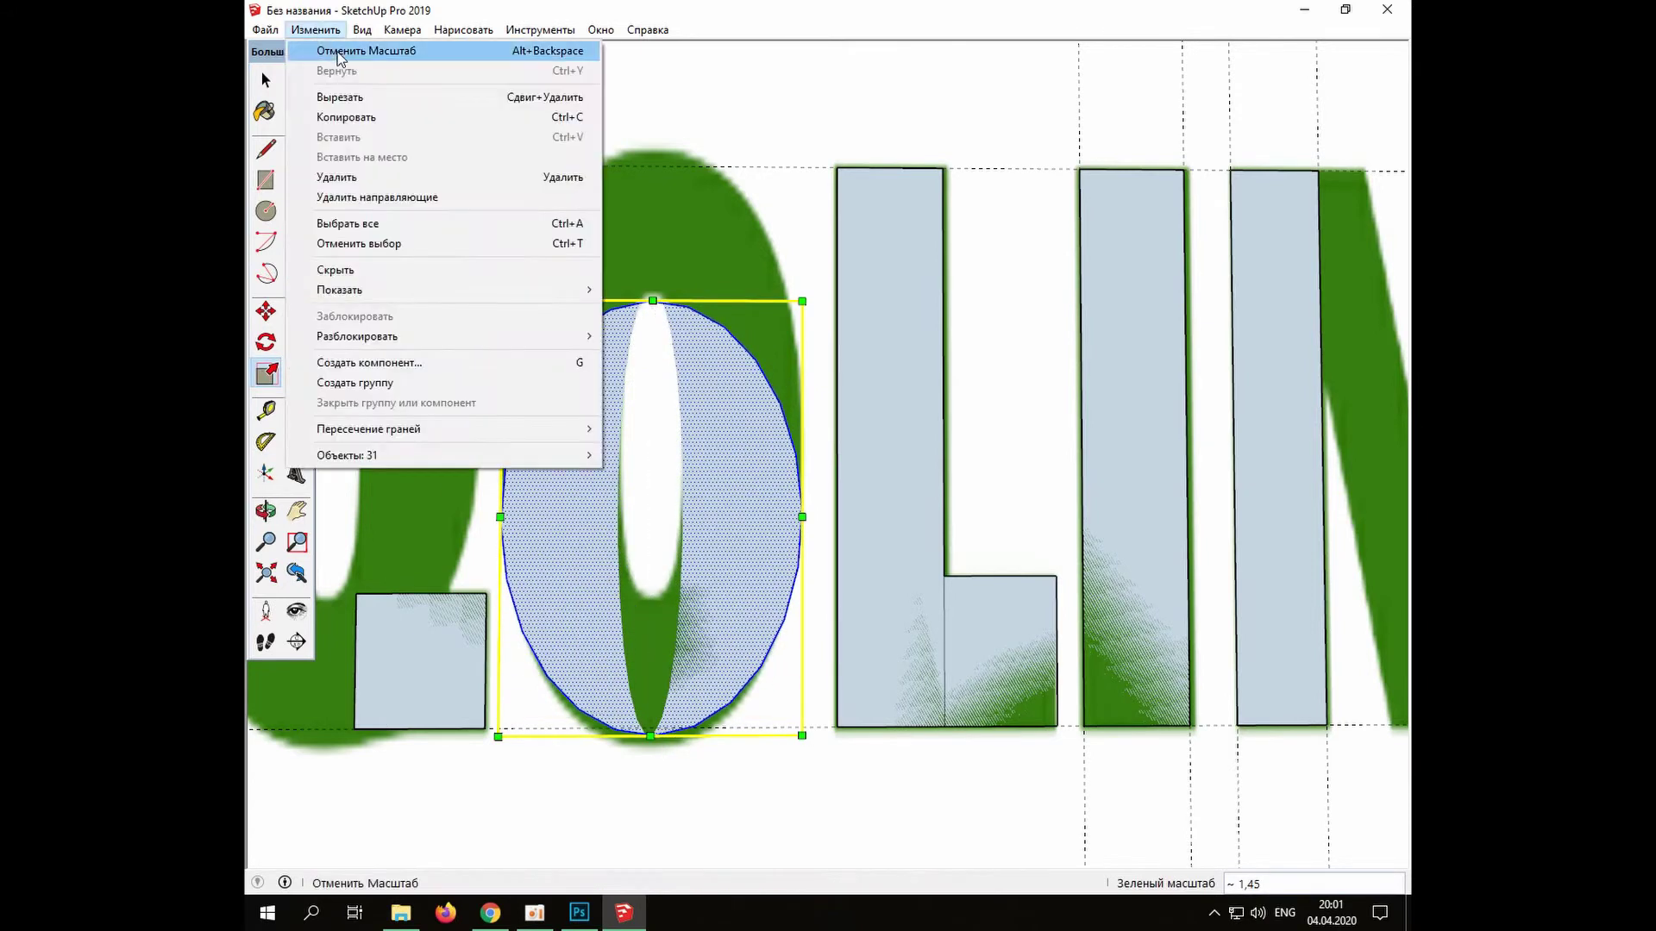
left_click(362, 50)
Move the inner ellipse with its outline from the O into the opening of the Q
key("space")
left_click_drag(600, 253, 719, 648)
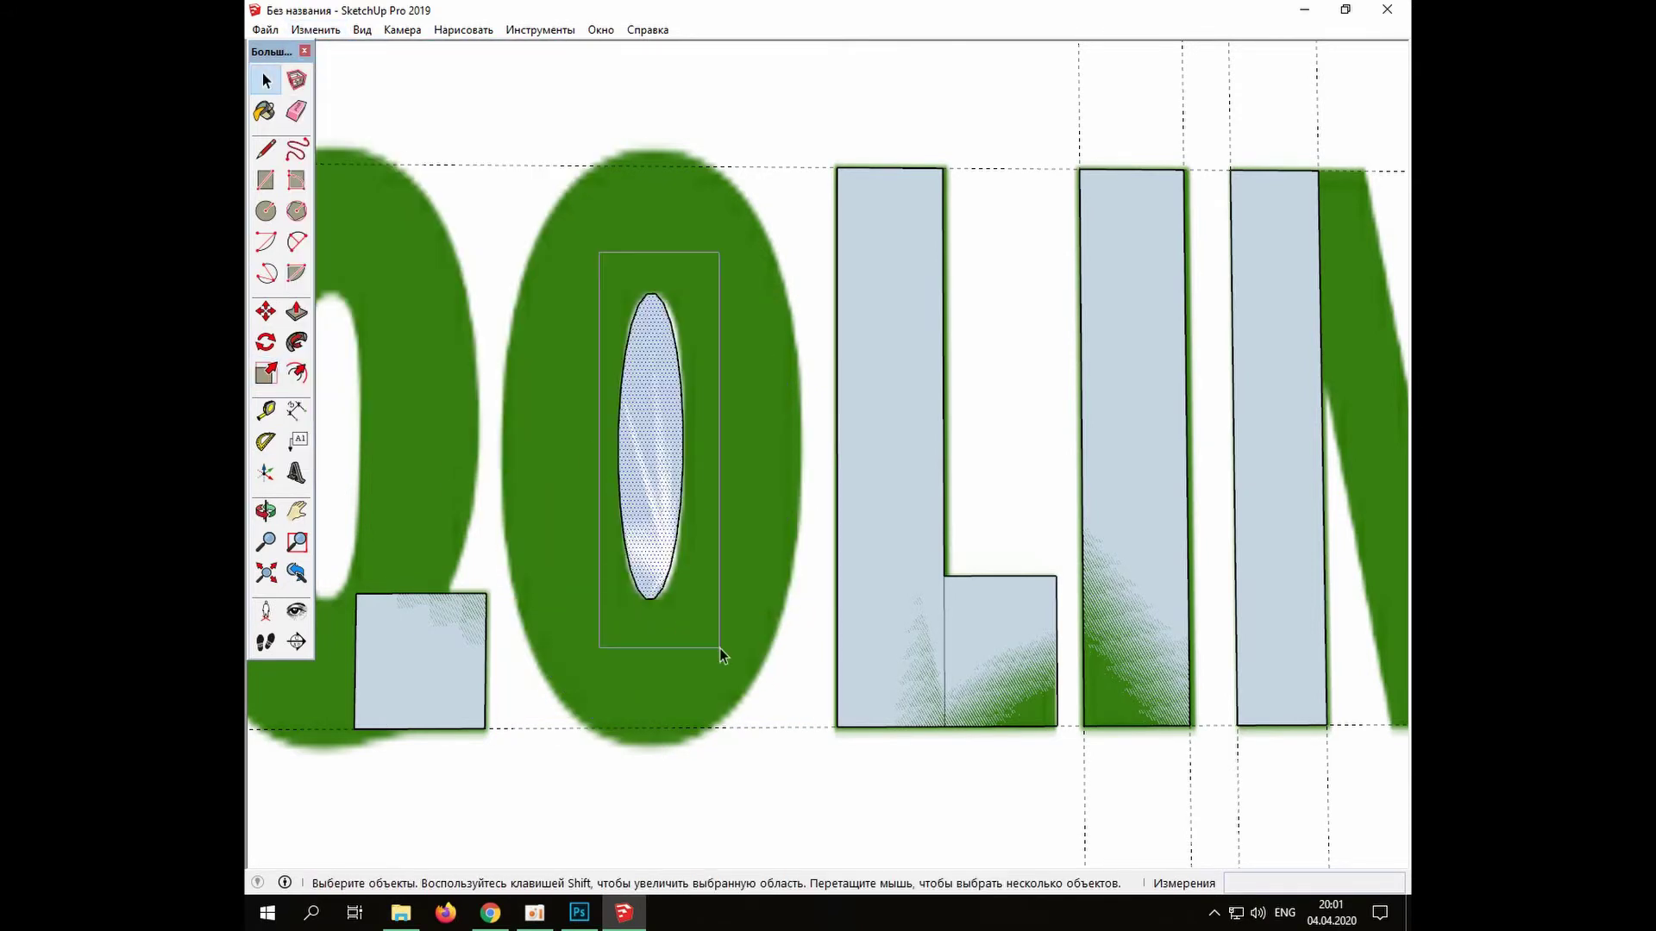
left_click(266, 311)
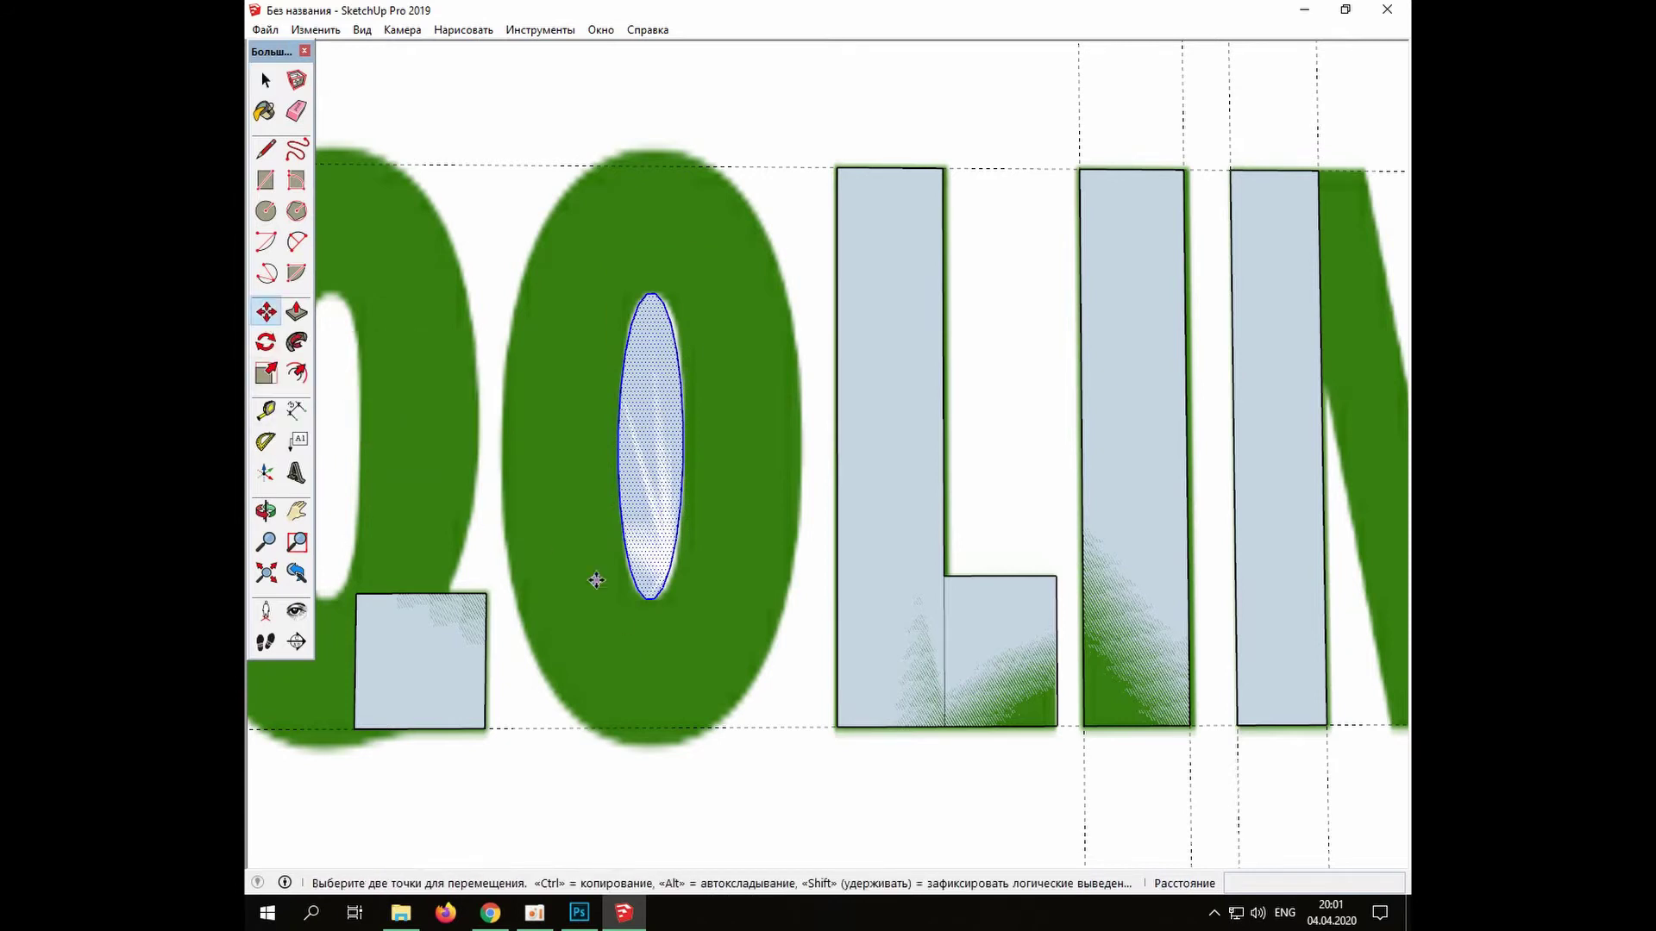
left_click(651, 598)
left_click(336, 598)
Draw a circle centred in the O's opening and reaching the letter's outer side edge
key("c")
left_click(651, 442)
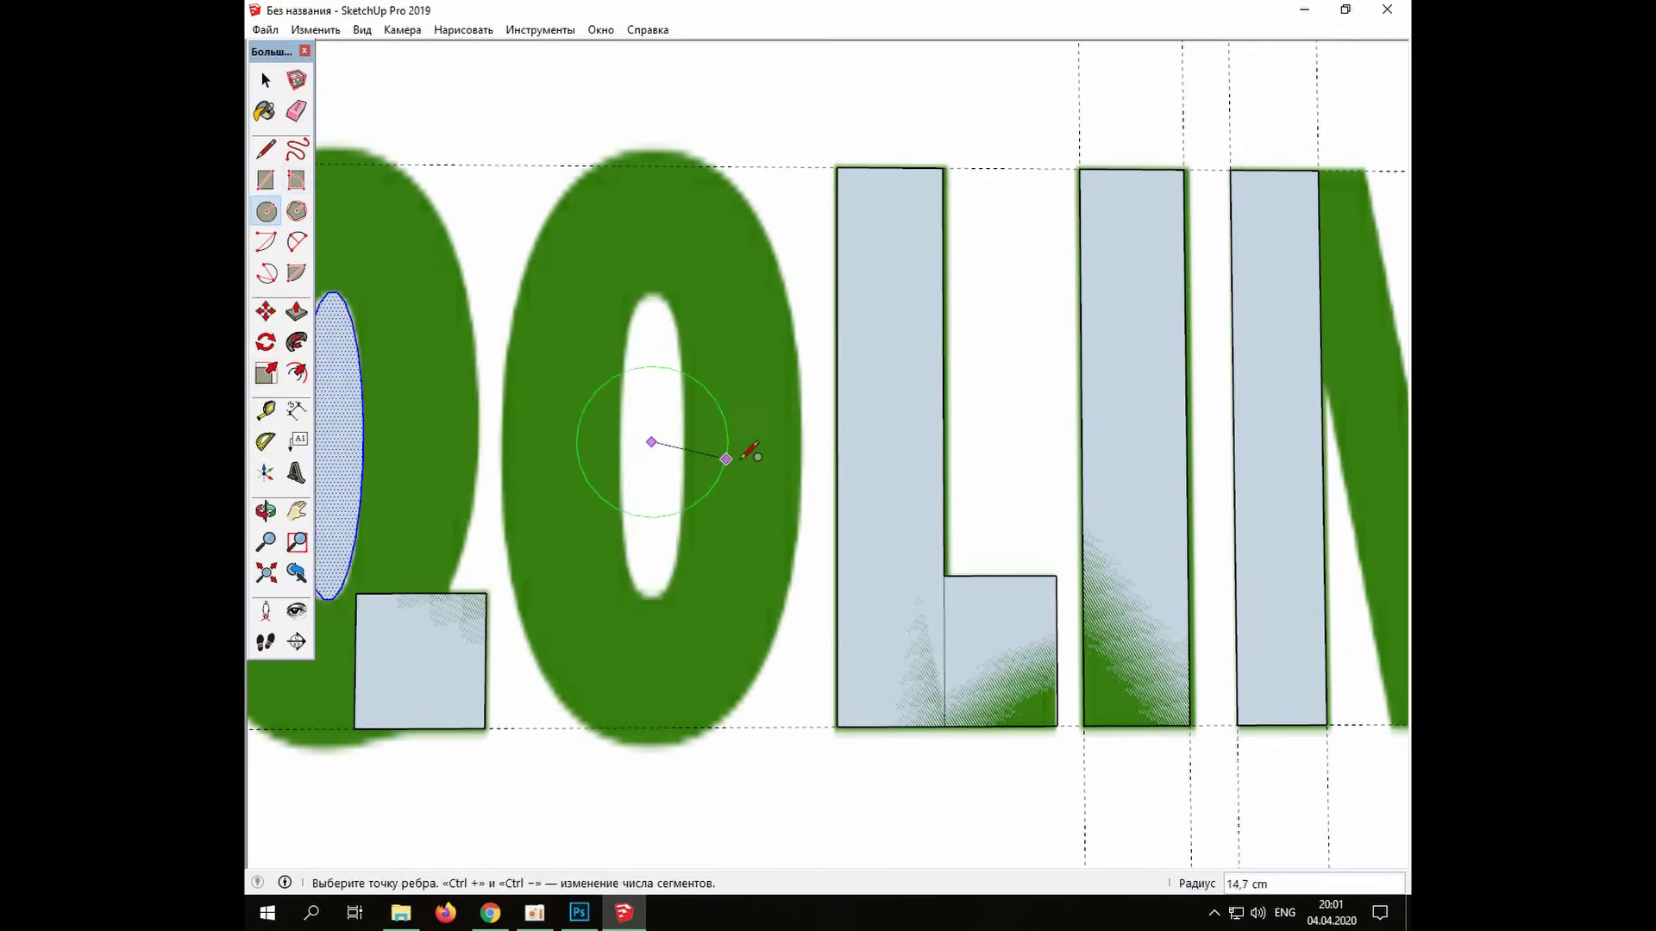
left_click(802, 459)
Scale the circle to the O's height, about 1.45 downward and 1.30 upward, and extend both ends slightly past the guides
left_click(266, 373)
left_click(664, 480)
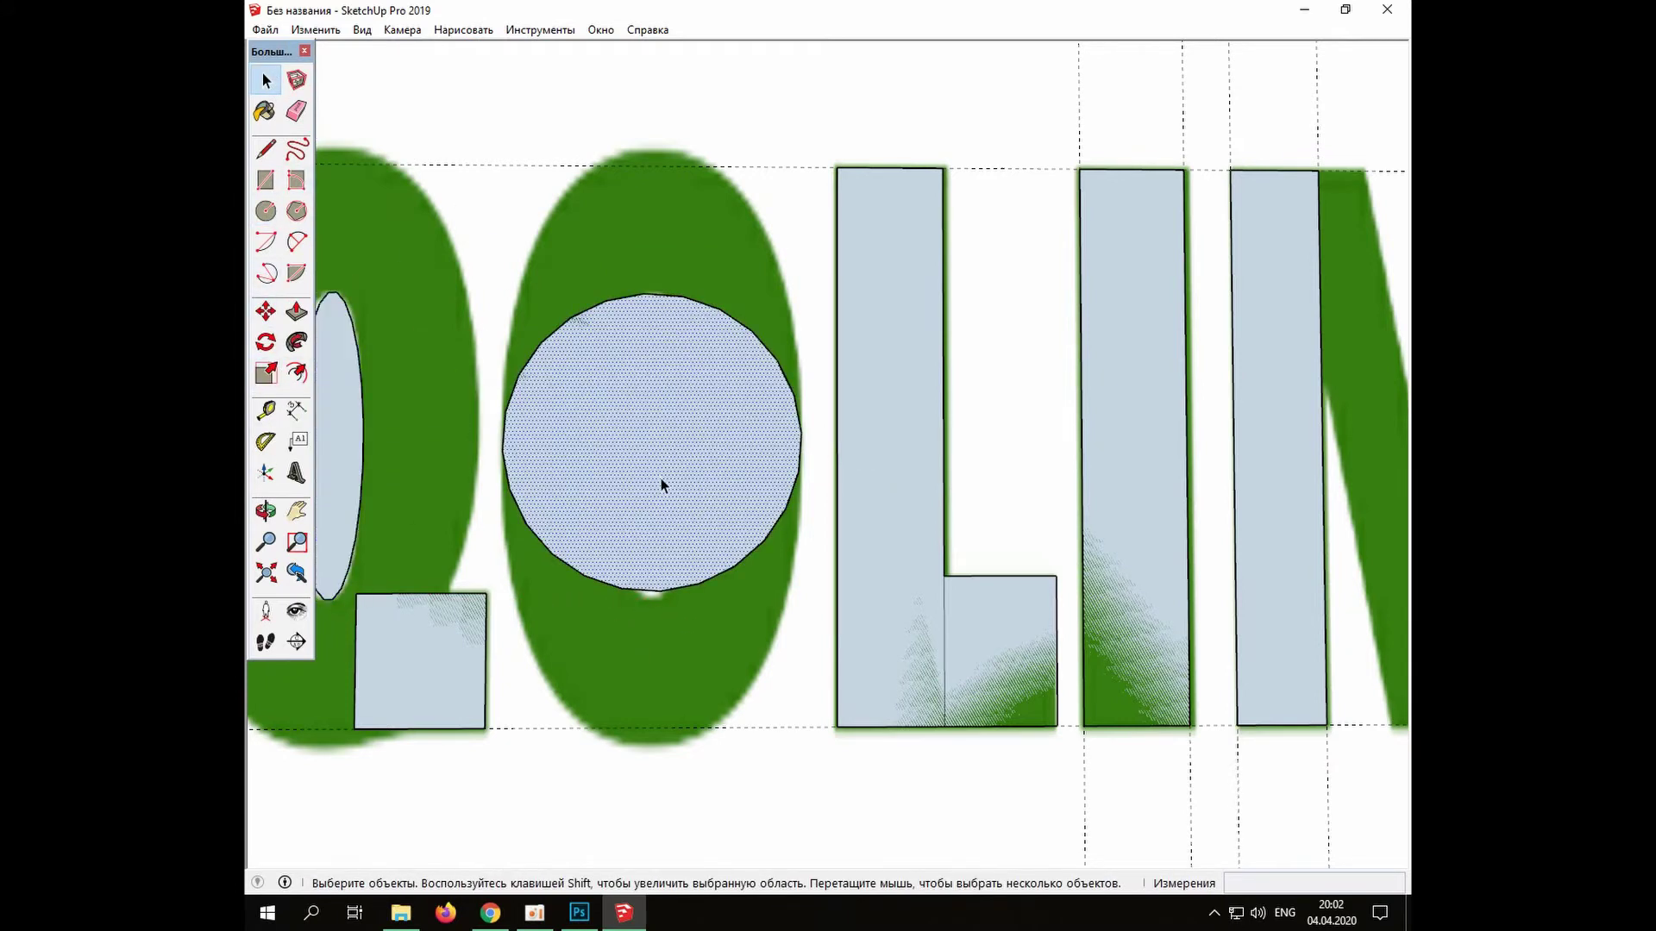
left_click_drag(653, 592, 656, 729)
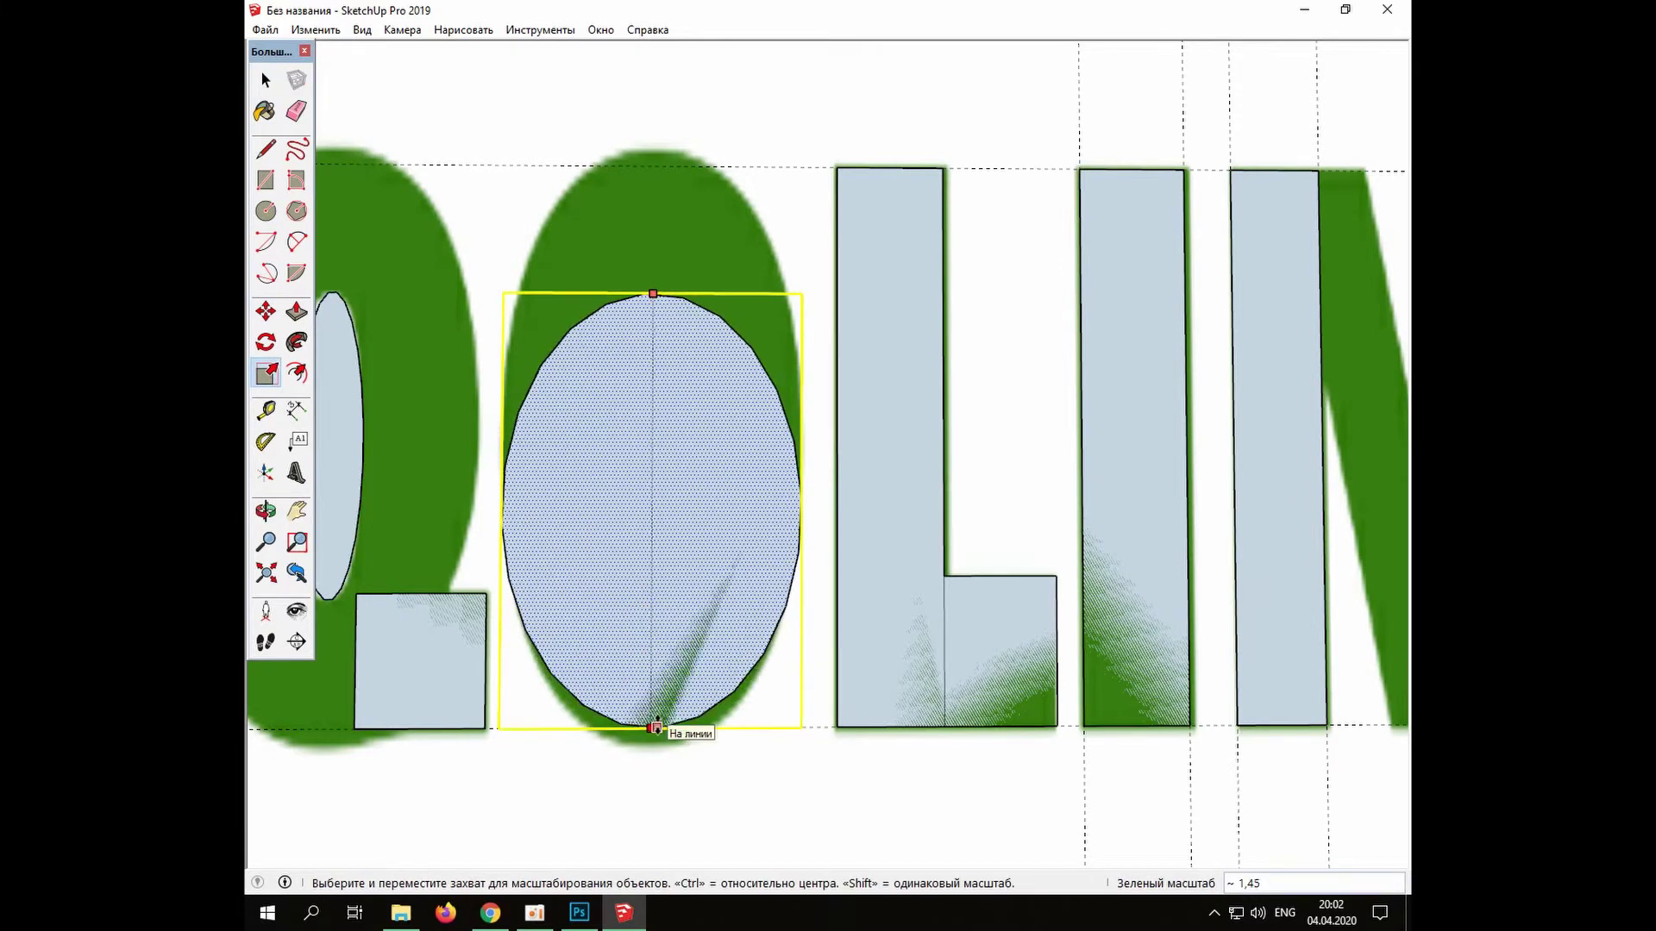
left_click_drag(652, 294, 659, 167)
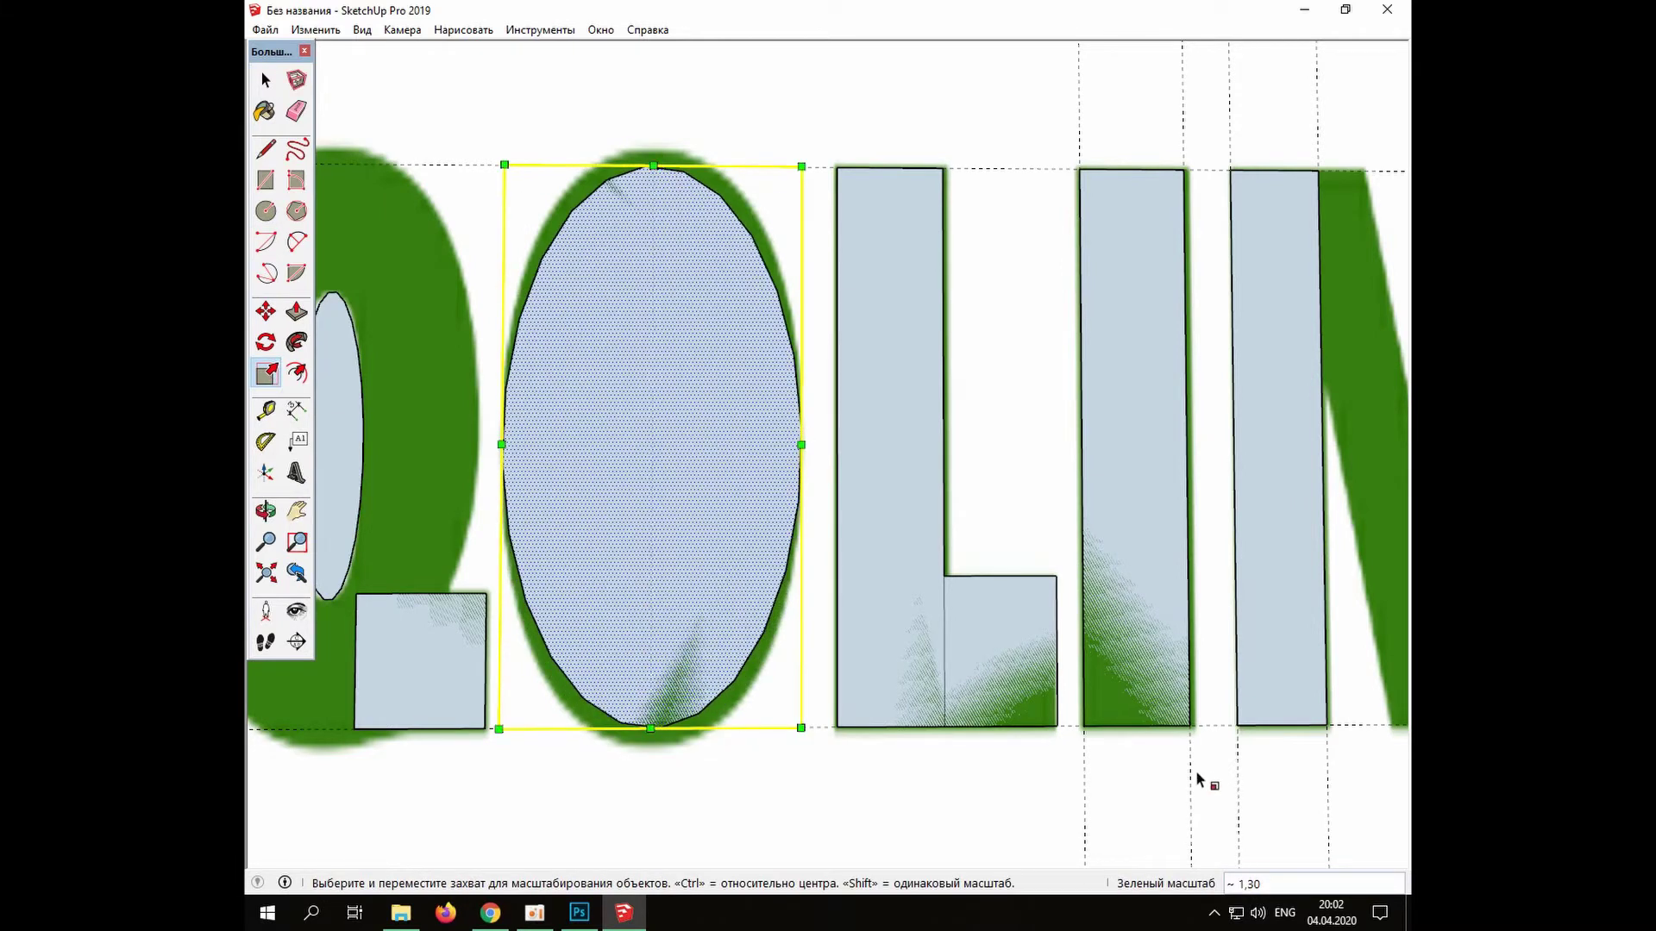
left_click_drag(649, 729, 650, 736)
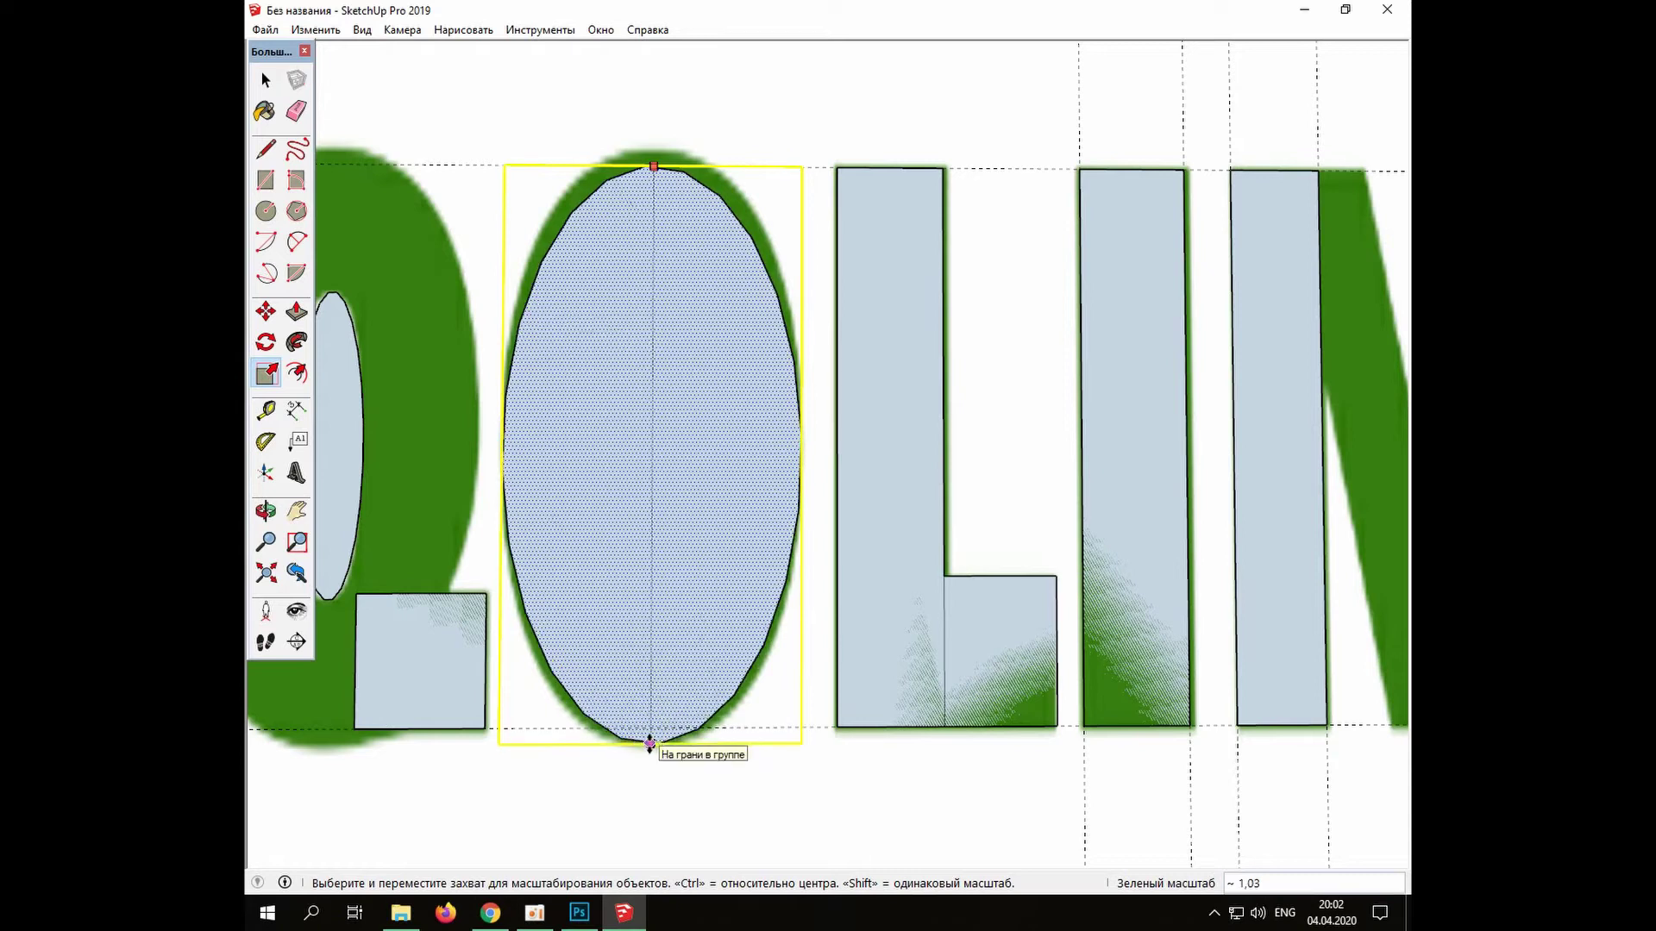
left_click_drag(655, 166, 655, 155)
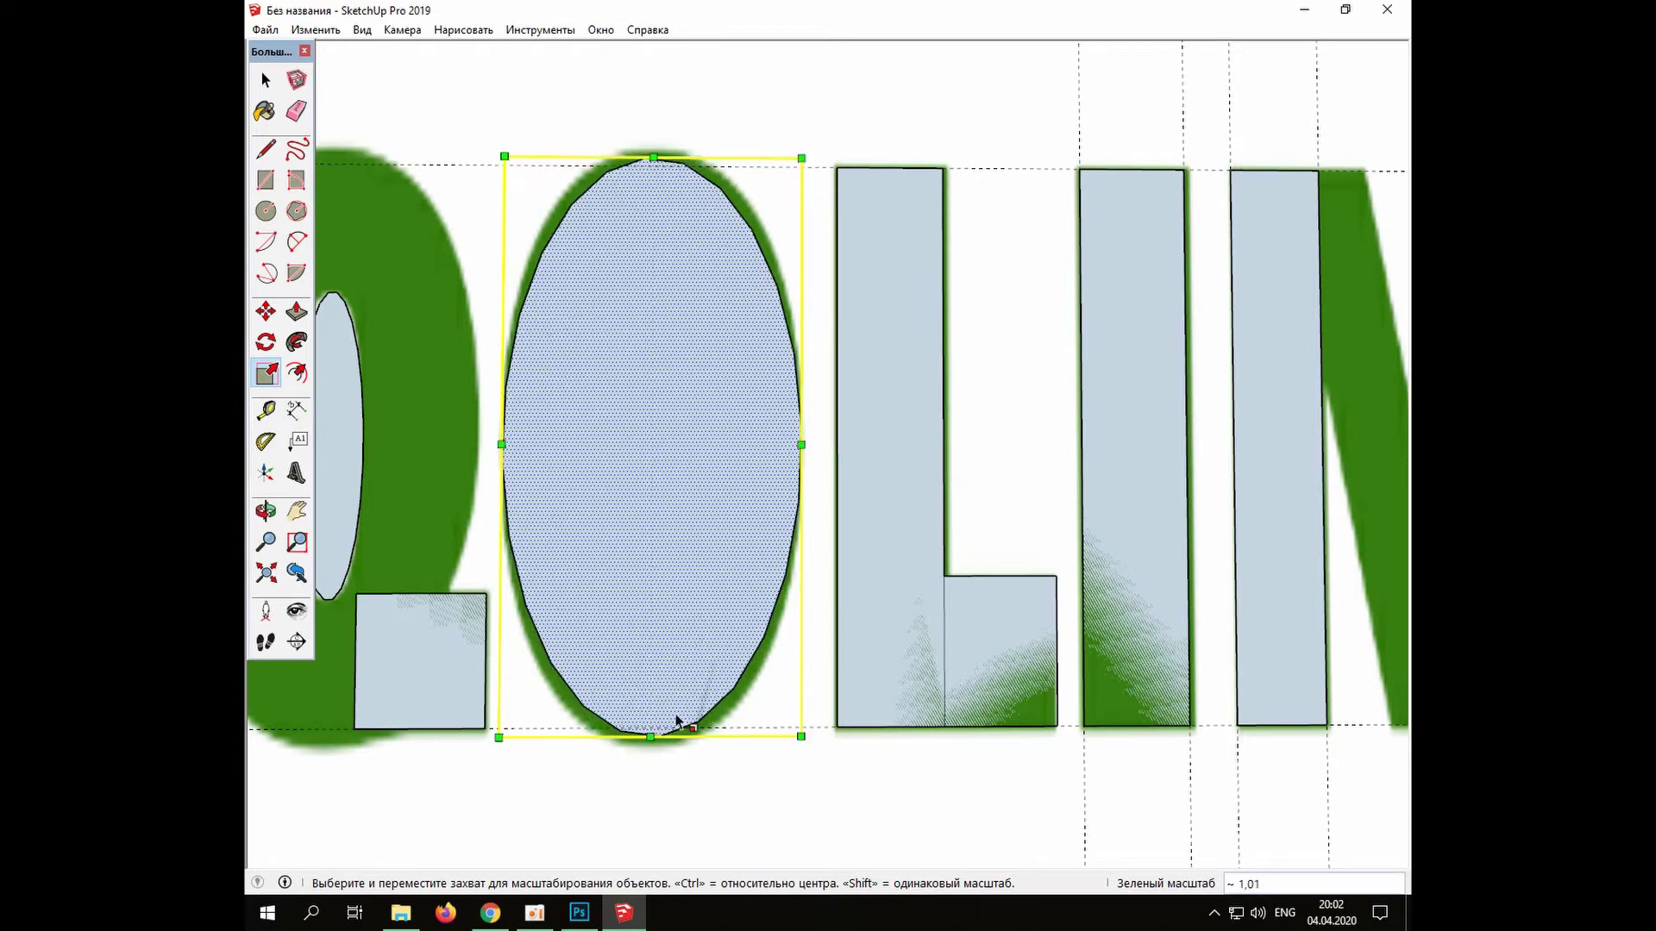
Copy the inner ellipse from the Q back into the O's opening, 59.5 cm away
key("space")
left_click(344, 510)
left_click(267, 313)
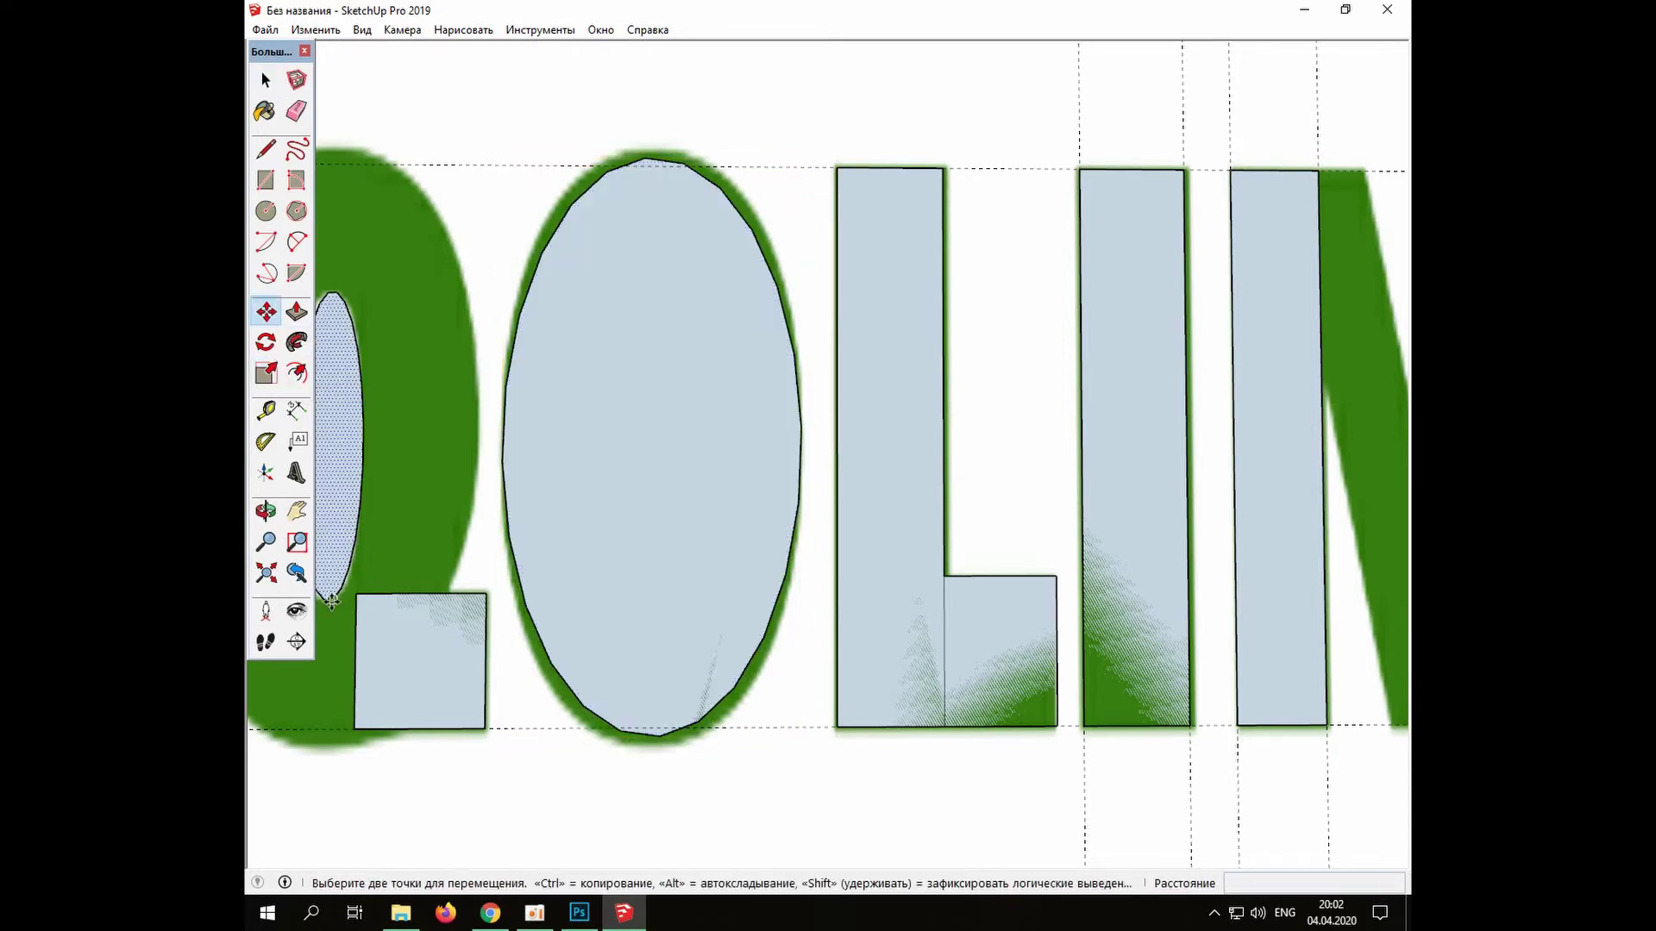
left_click(332, 601)
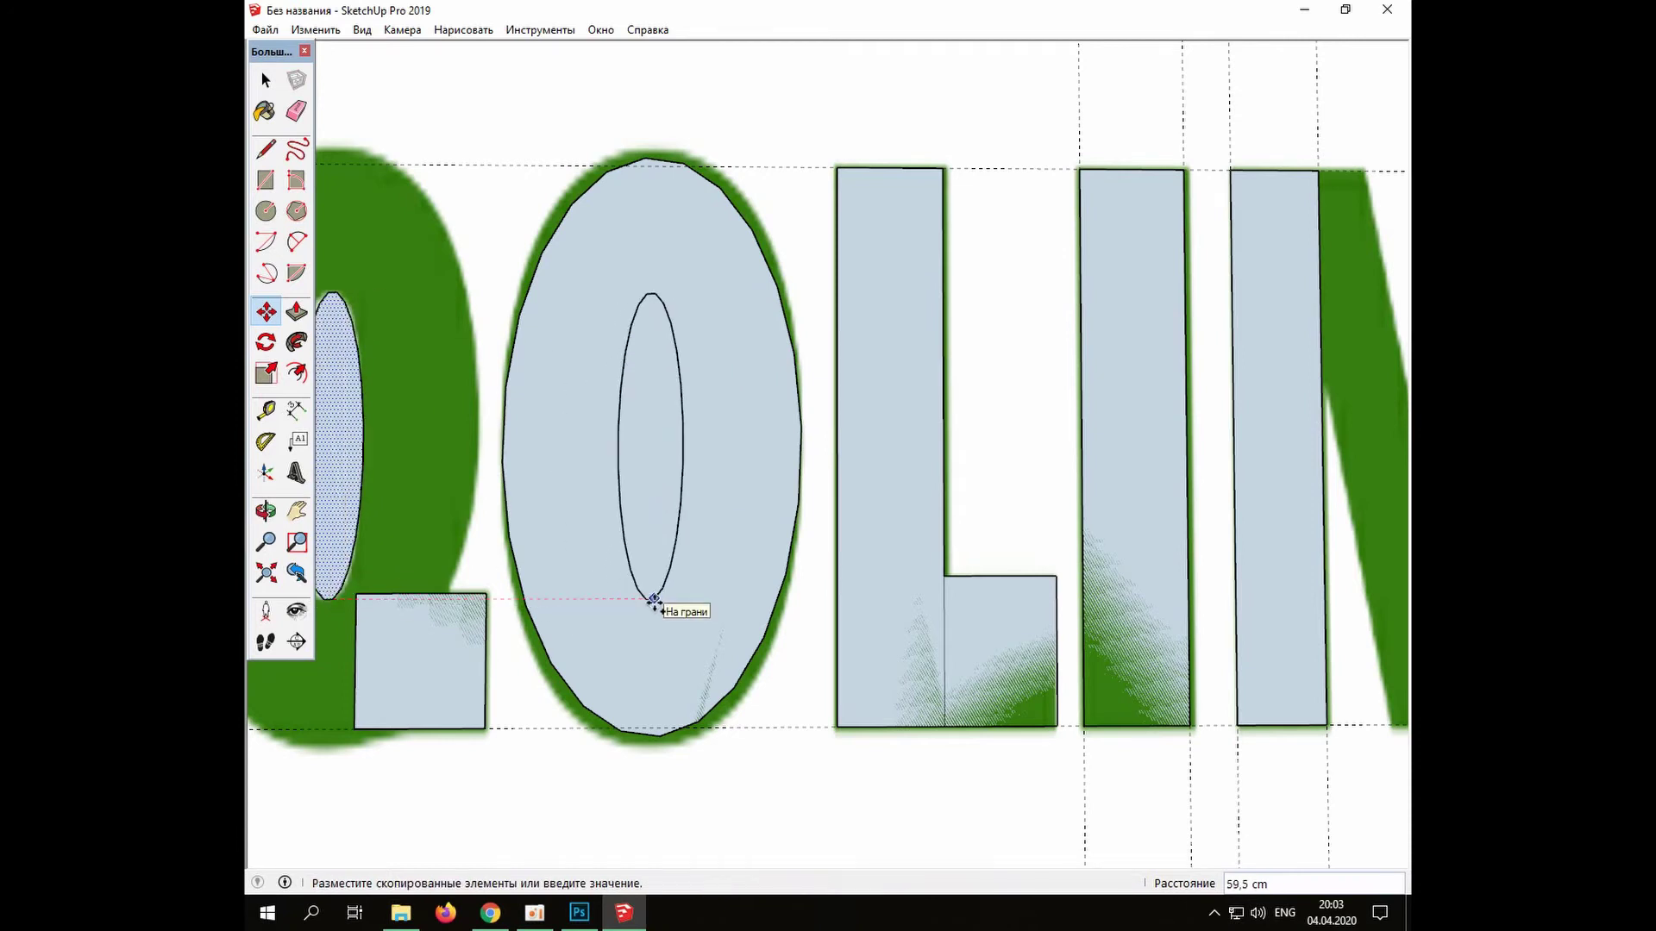
left_click(298, 513)
left_click_drag(573, 856, 852, 866)
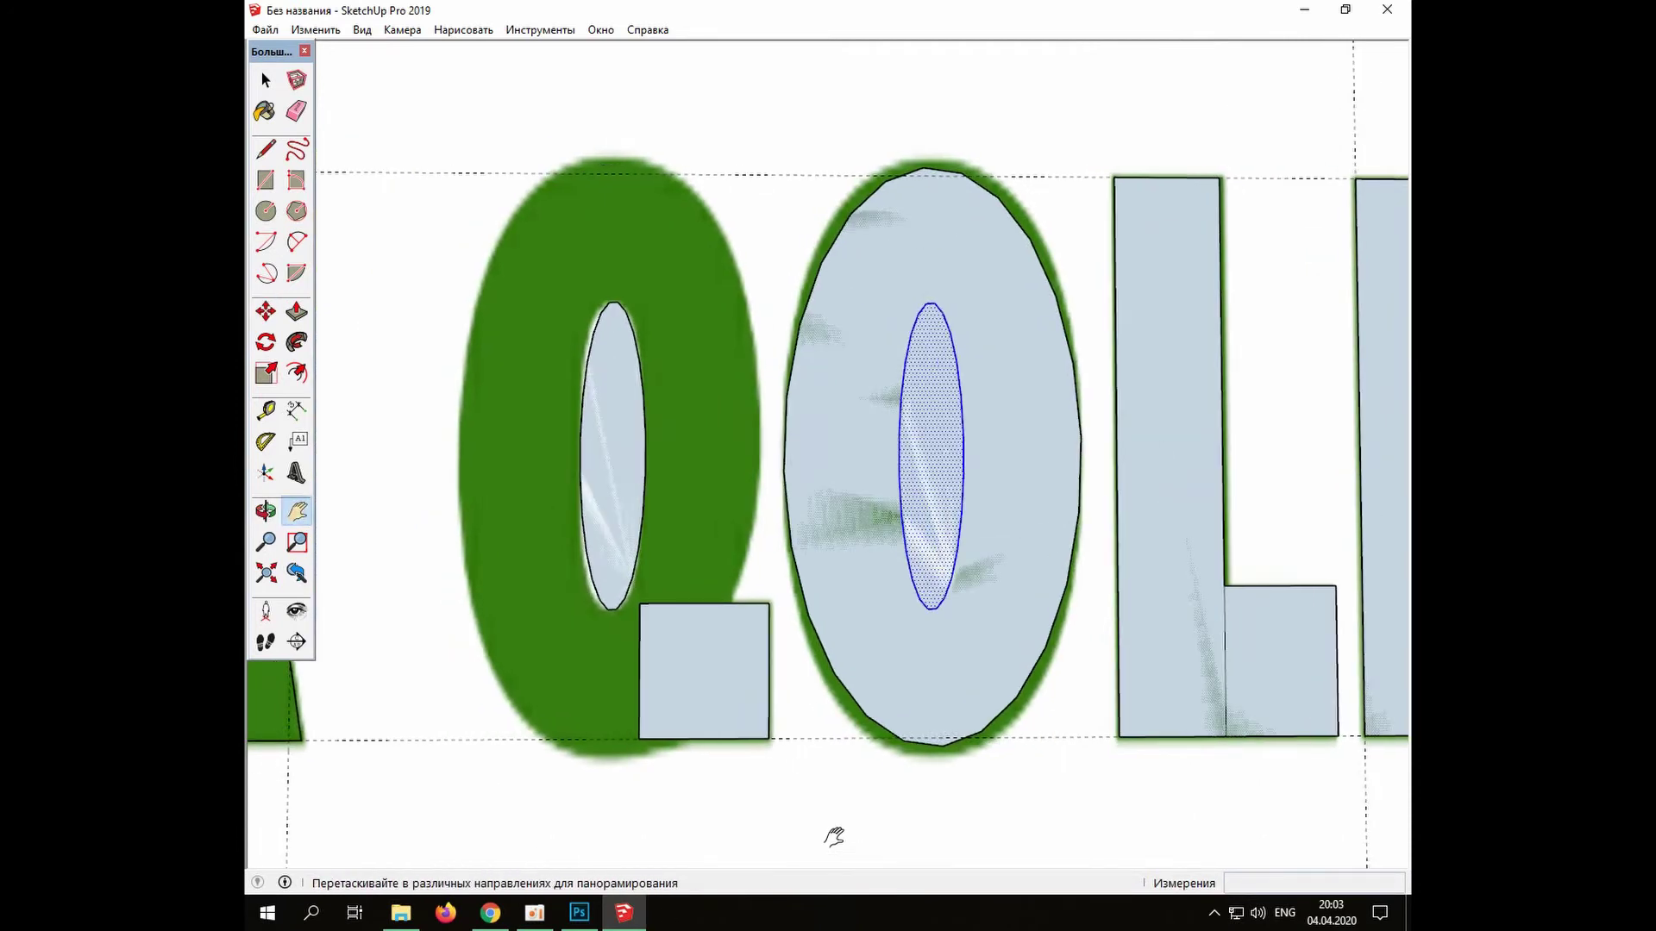
left_click(266, 313)
left_click(943, 746)
key("Escape")
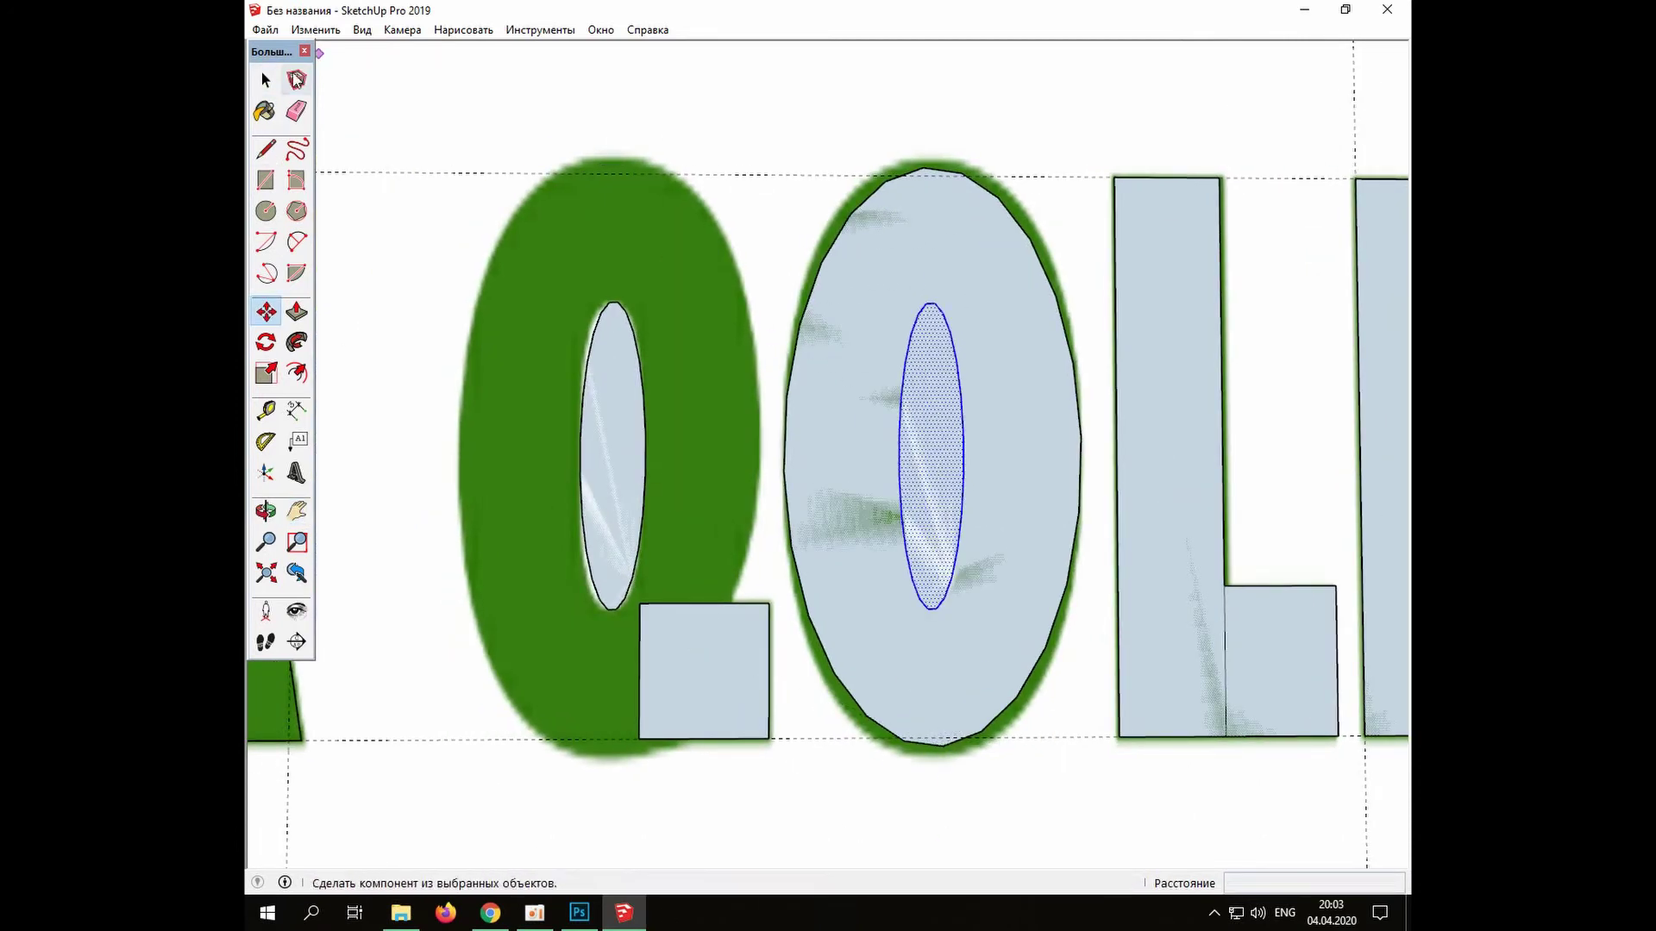
Copy the O's outer ring face sideways onto the Q, fitting it around the Q's inner ellipse
left_click(267, 80)
left_click(845, 625)
left_click(267, 312)
key("ctrl")
left_click(942, 746)
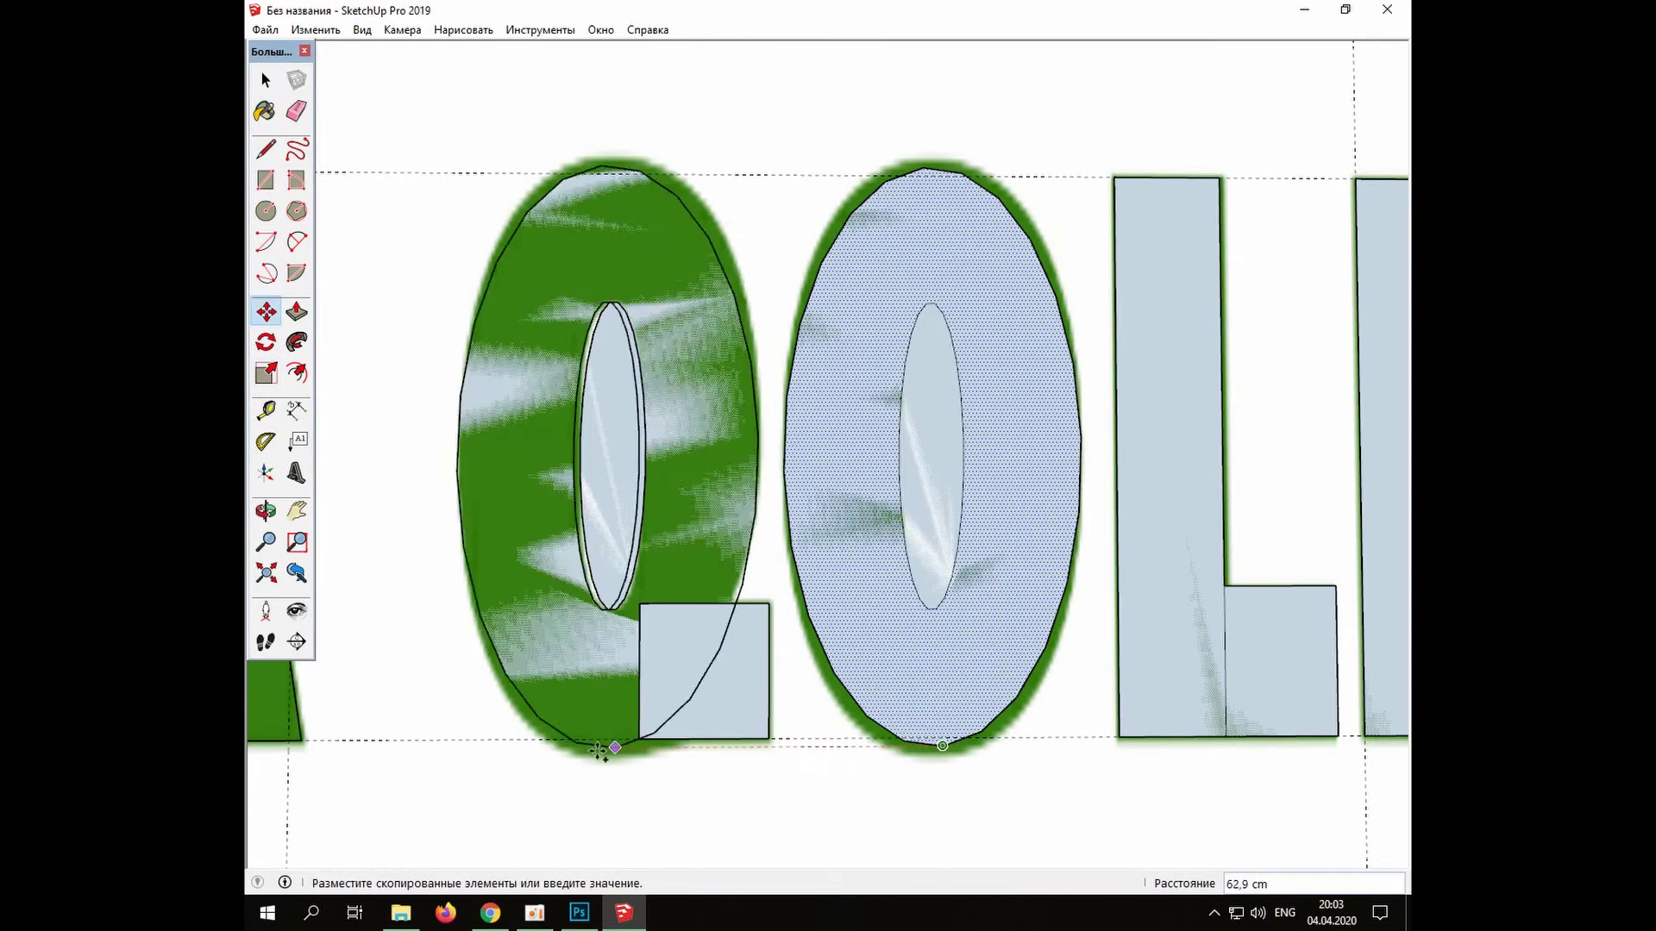
left_click(622, 747)
Copy the Q's ring onto the G and place another copy of it above the letter N
scroll(740, 786, "down", 4)
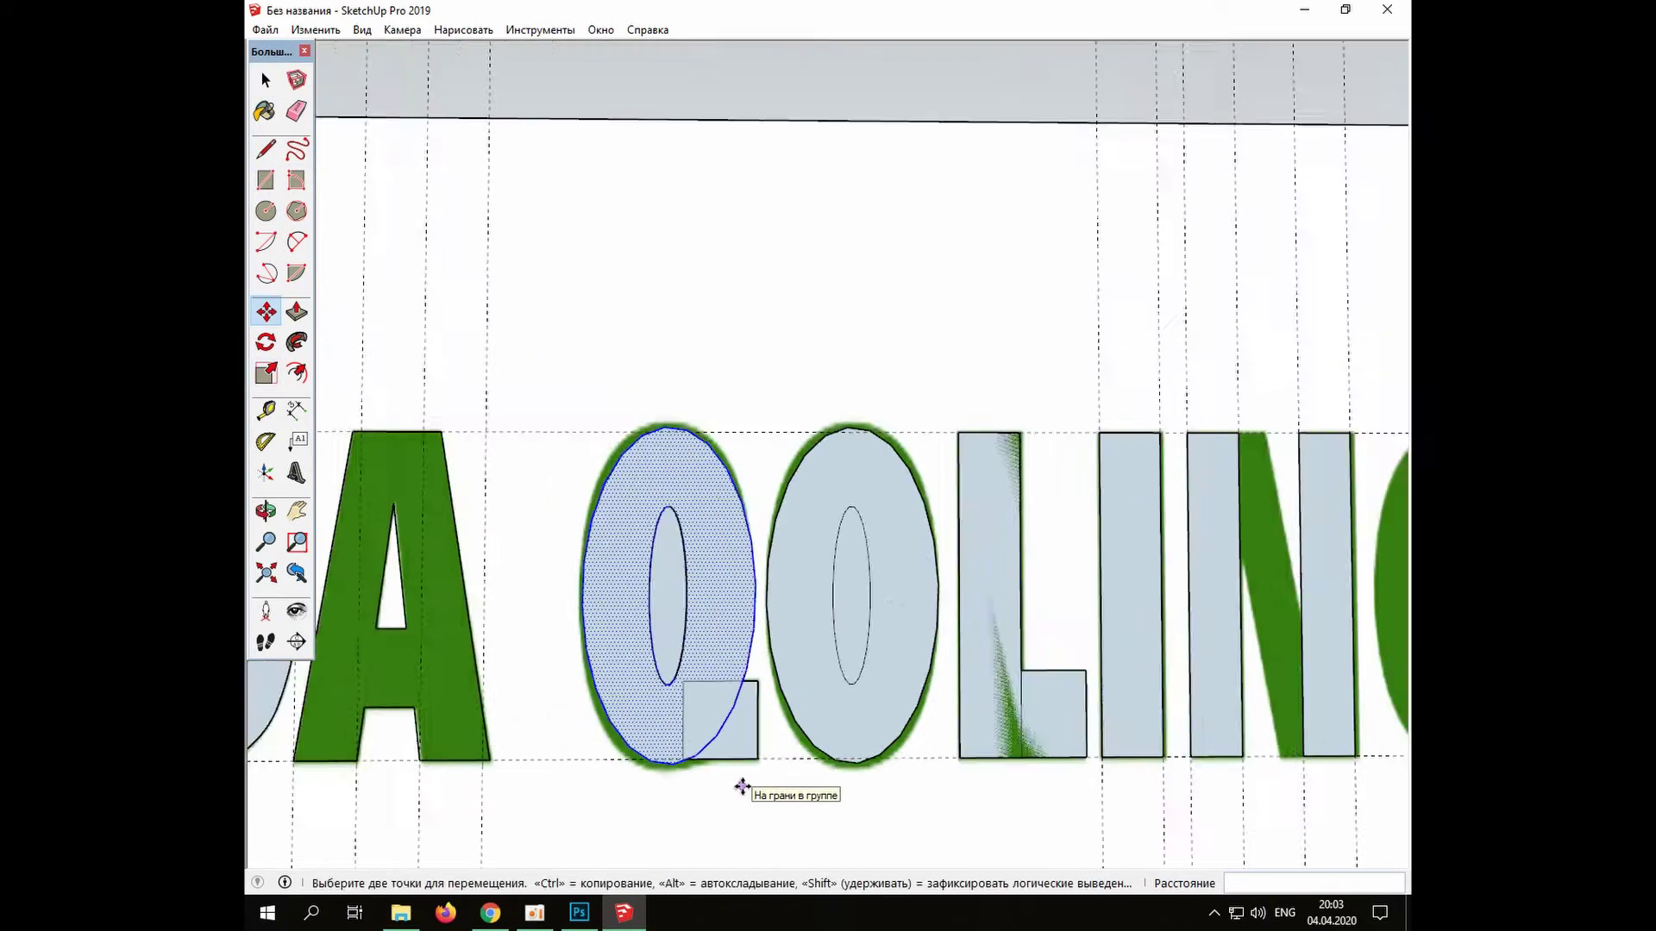
left_click(690, 767)
key("ctrl")
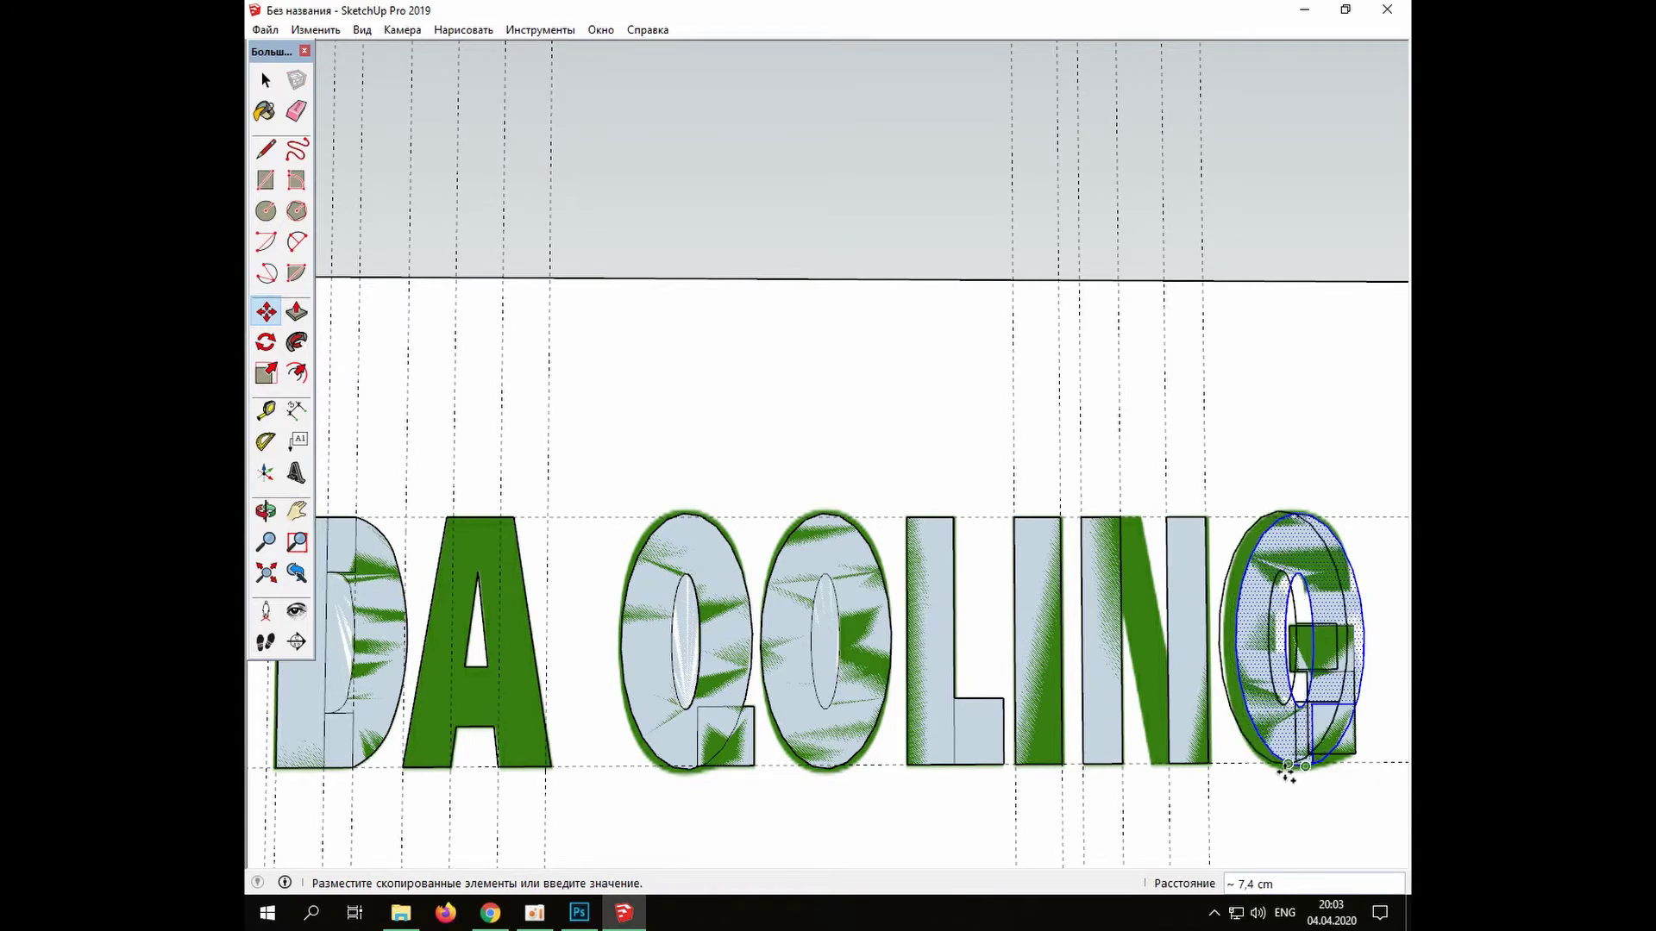
left_click(1164, 398)
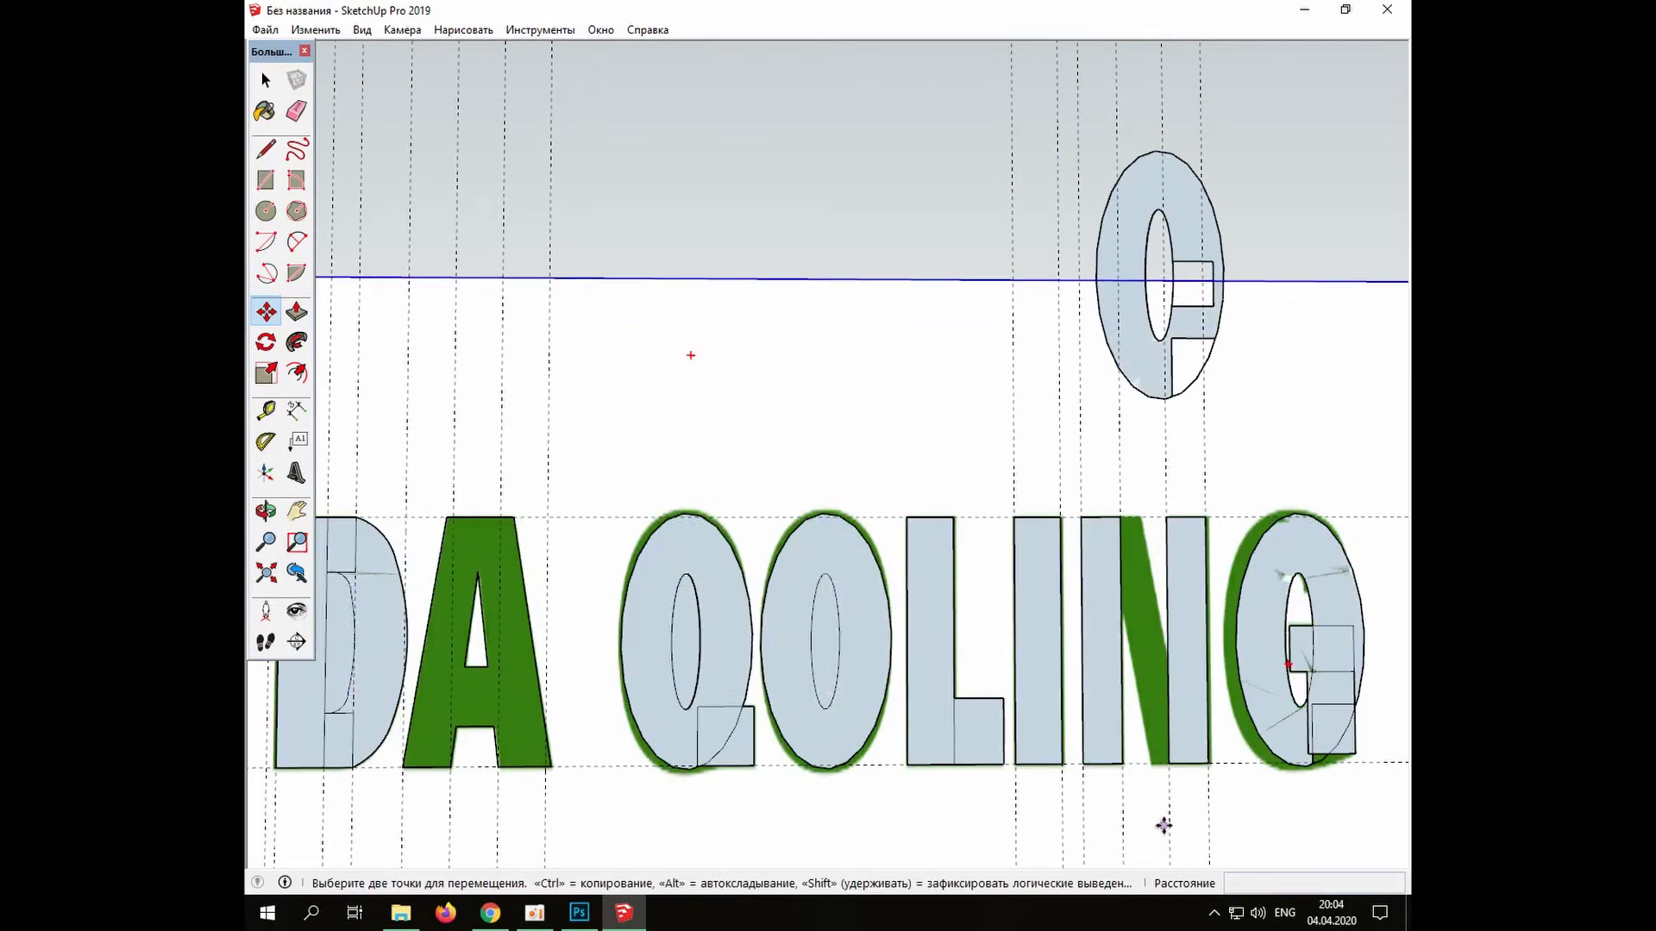
Shift the ring on the G sideways so it lines up with the letter's outer curve and opening
left_click(297, 511)
left_click_drag(1306, 725, 634, 690)
scroll(634, 690, "up", 3)
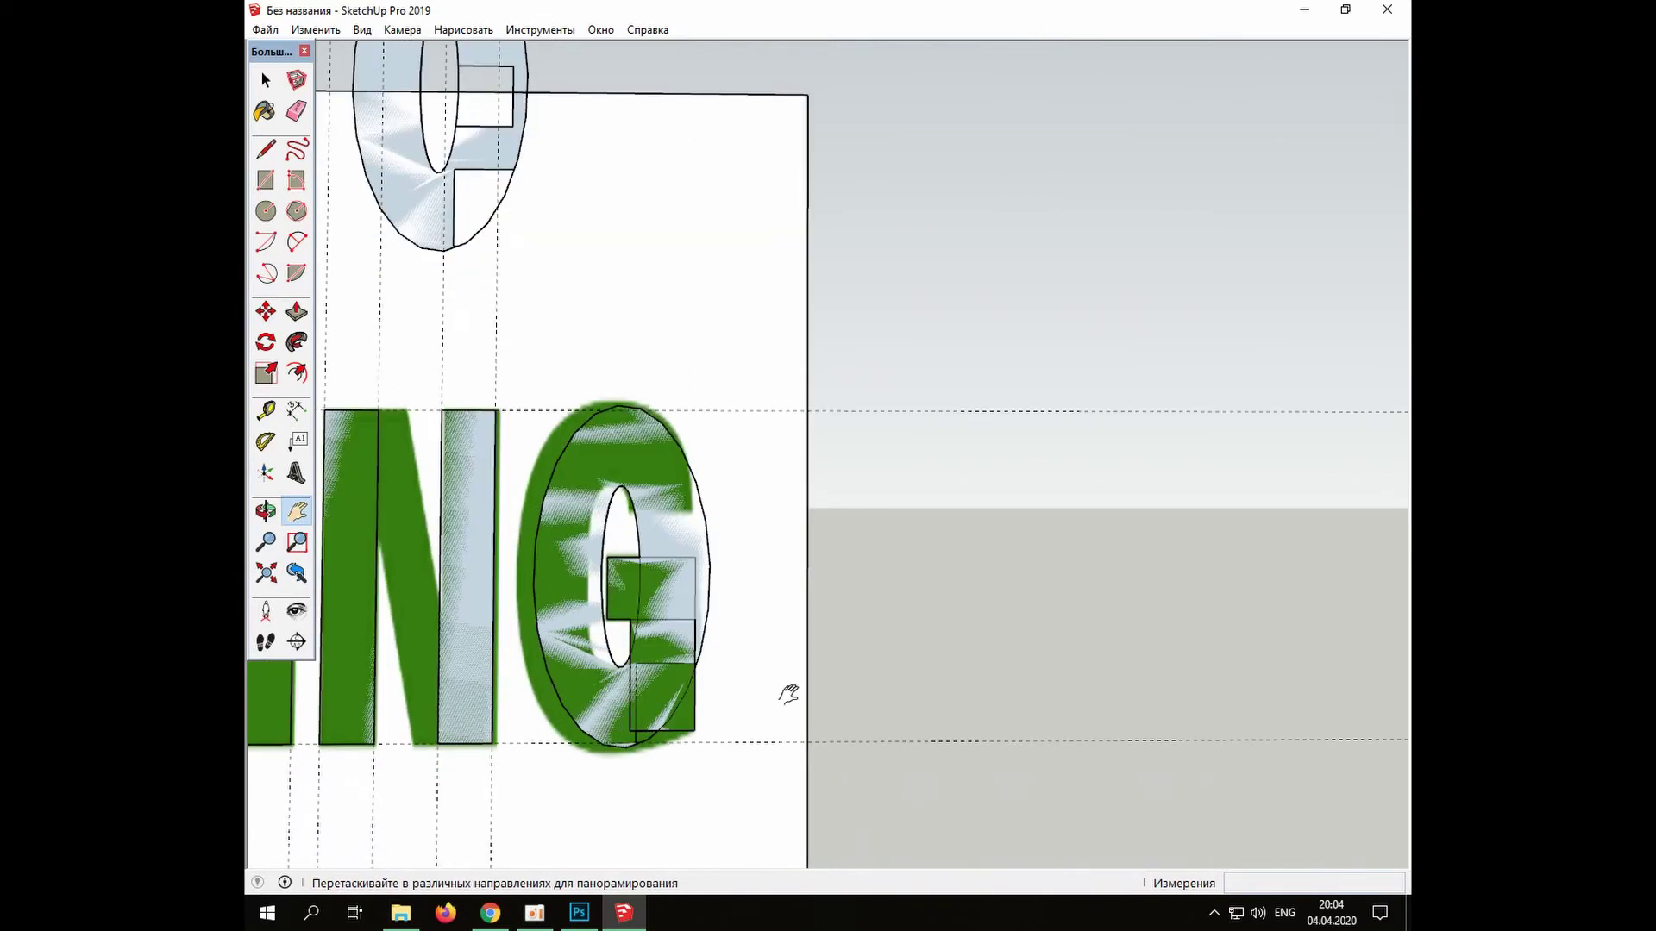
key("space")
left_click(628, 712)
left_click(266, 373)
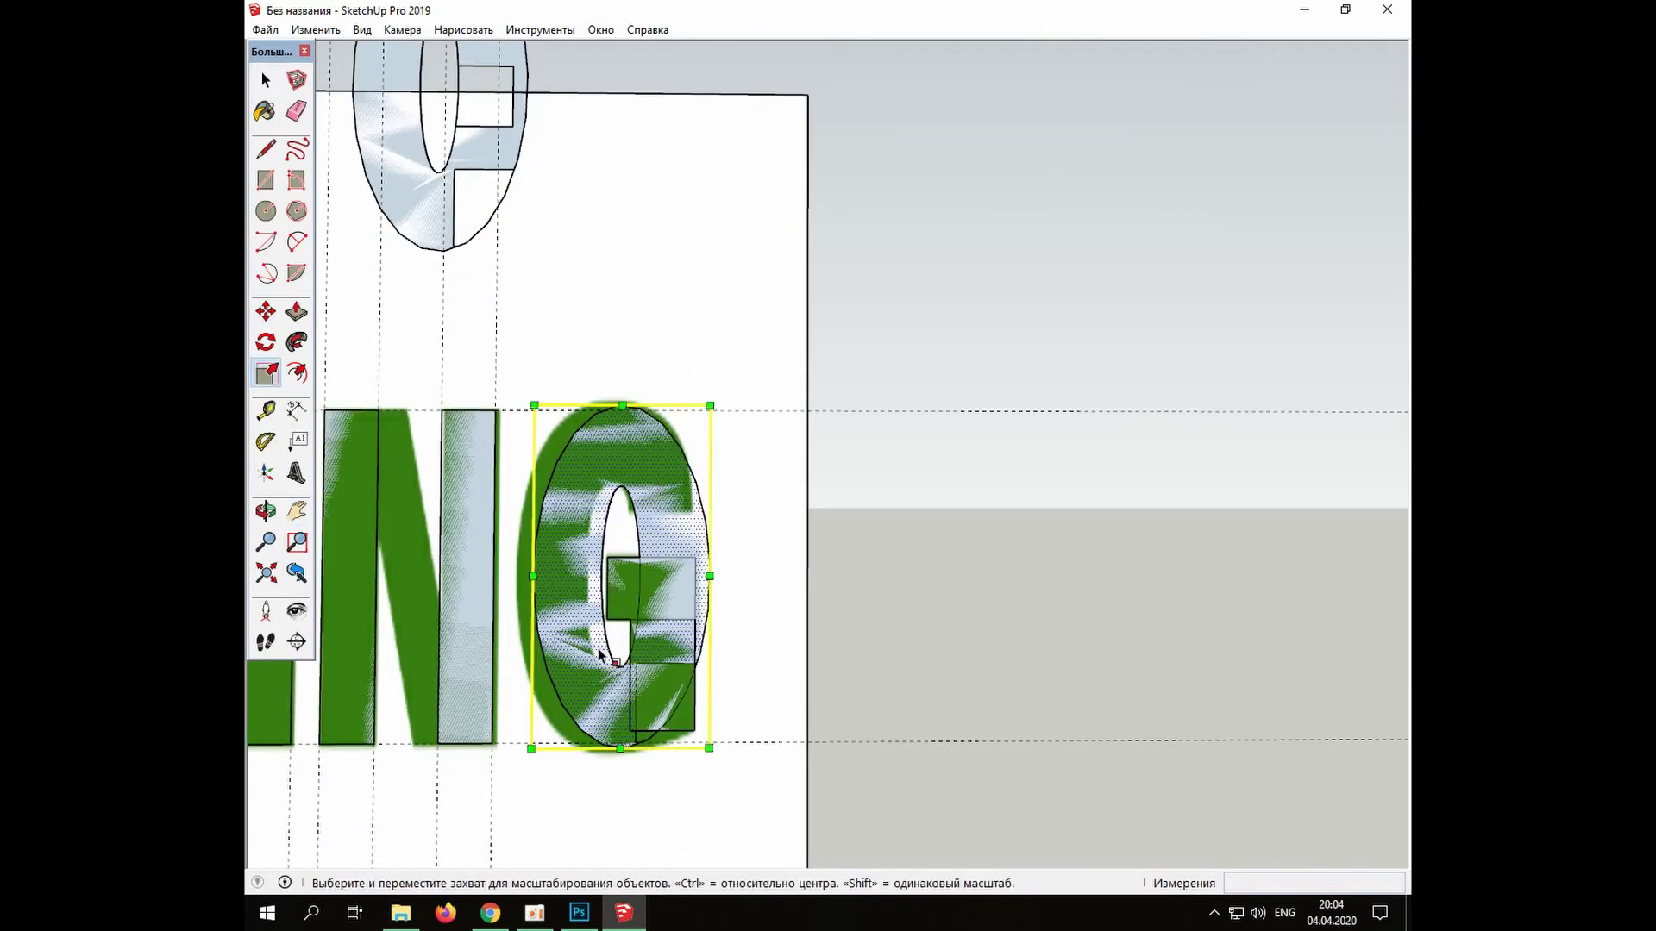
key("m")
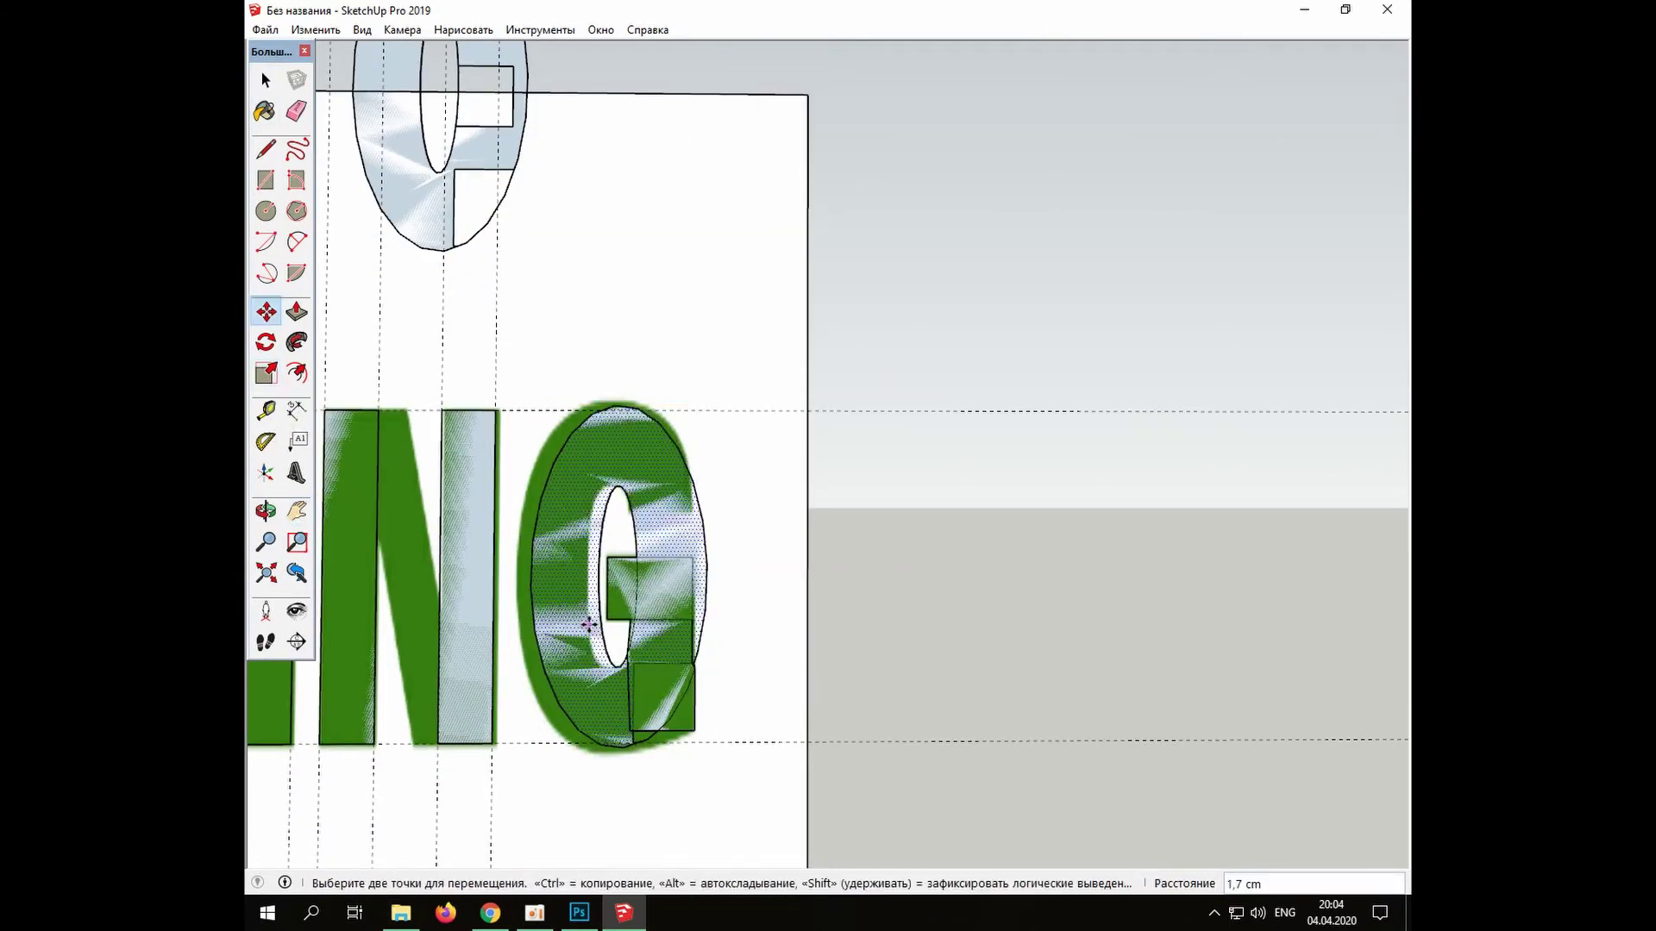
left_click(579, 622)
Draw a line along the top of the G's crossbar from the inner oval to the outer curve
left_click(266, 151)
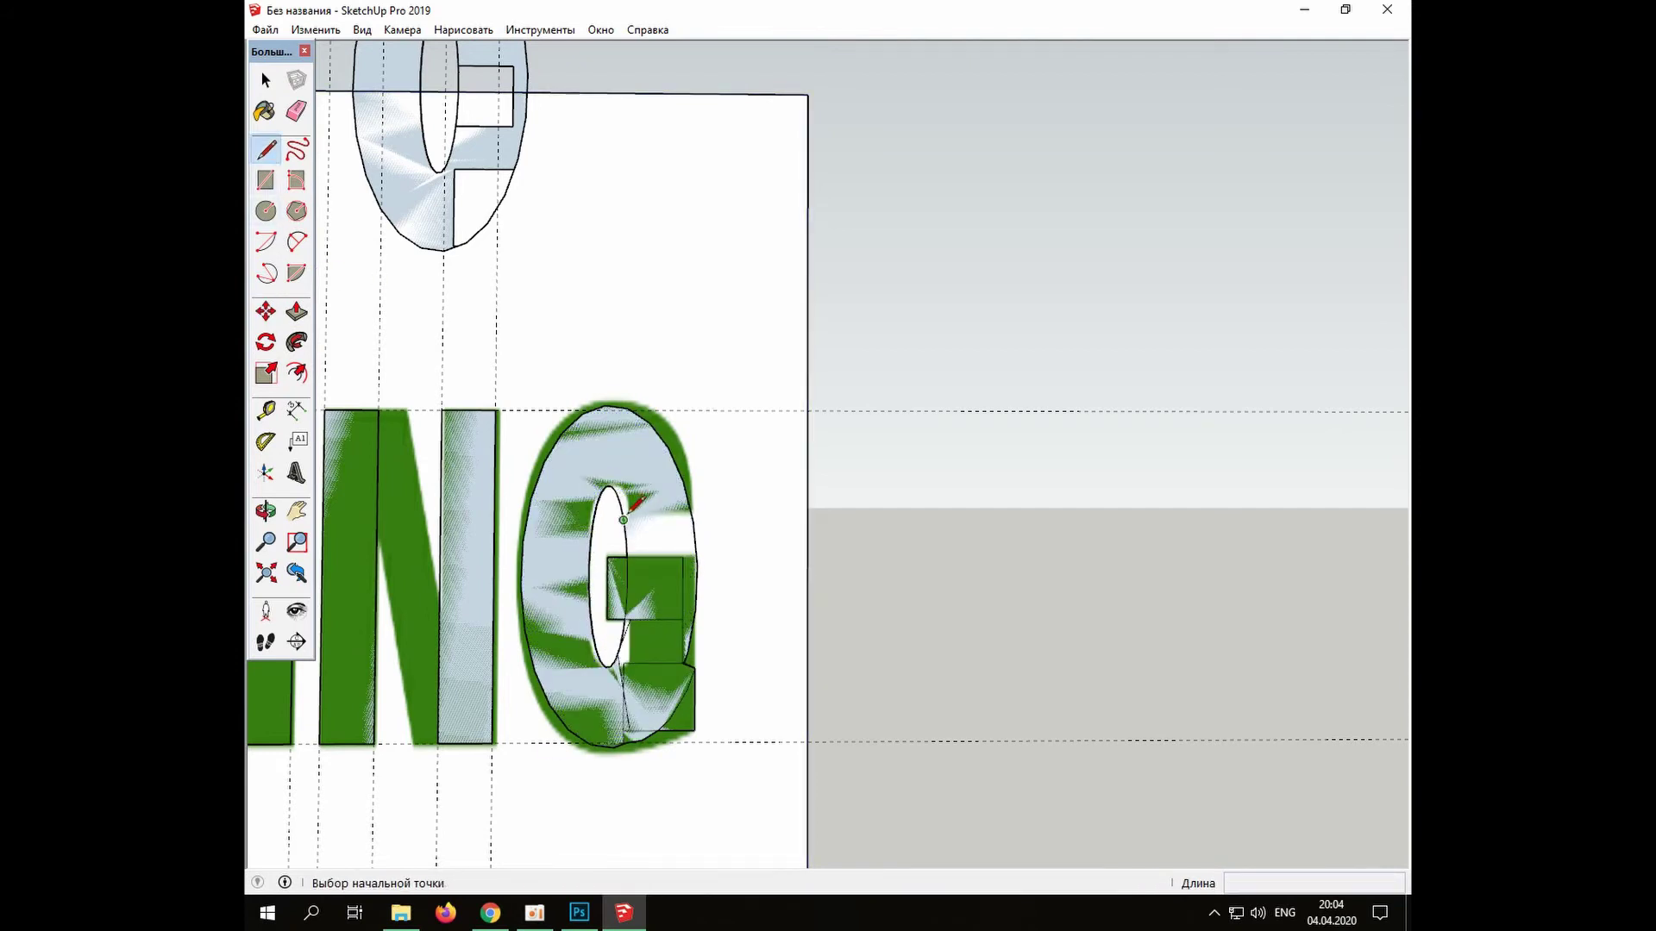
scroll(624, 518, "up", 2)
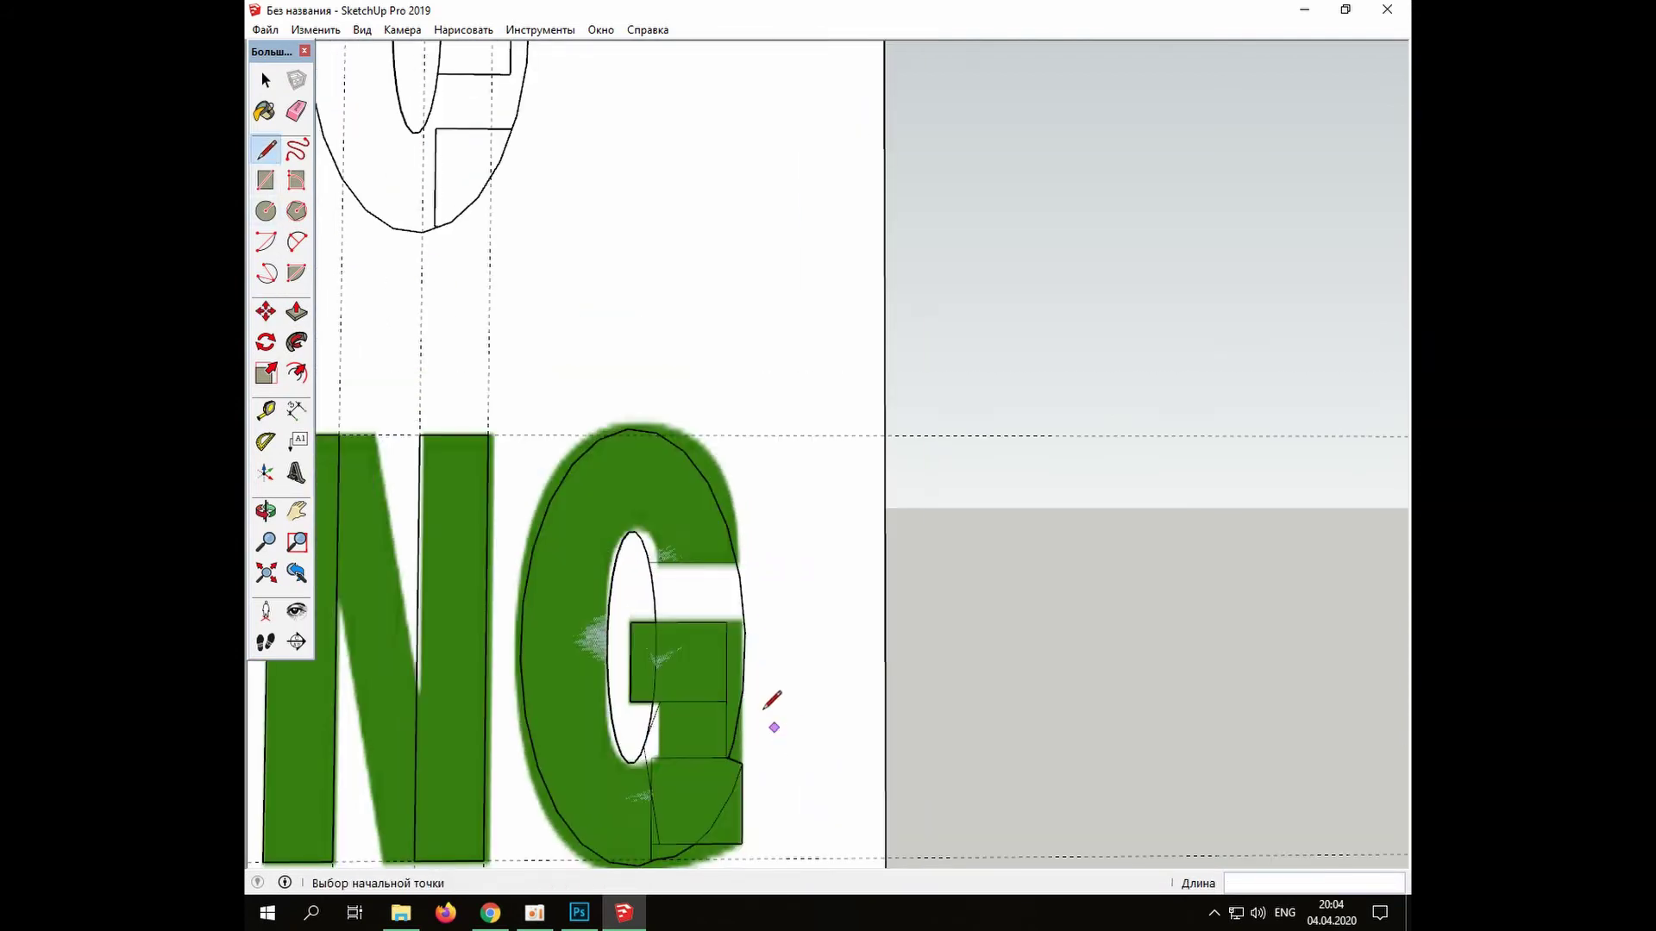
left_click(655, 622)
left_click(744, 621)
Delete the leftover oval and rectangle edges inside the G's crossbar and across the gap above it
key("space")
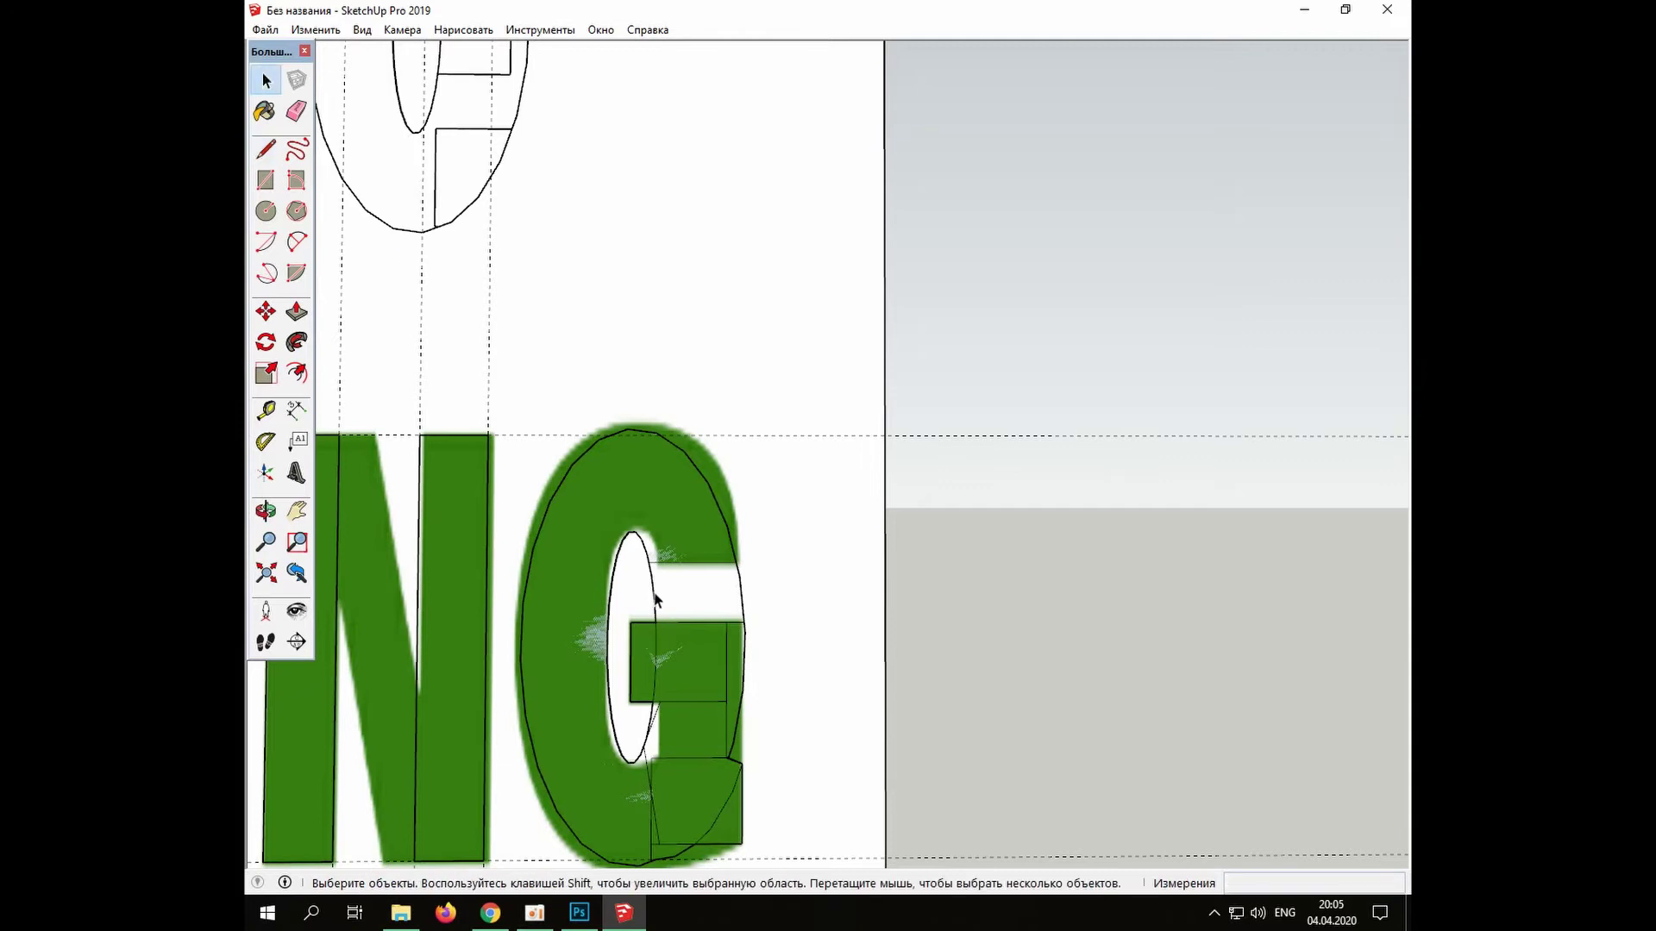
left_click(659, 651)
key("Delete")
left_click(724, 660)
key("Delete")
left_click(703, 703)
key("Delete")
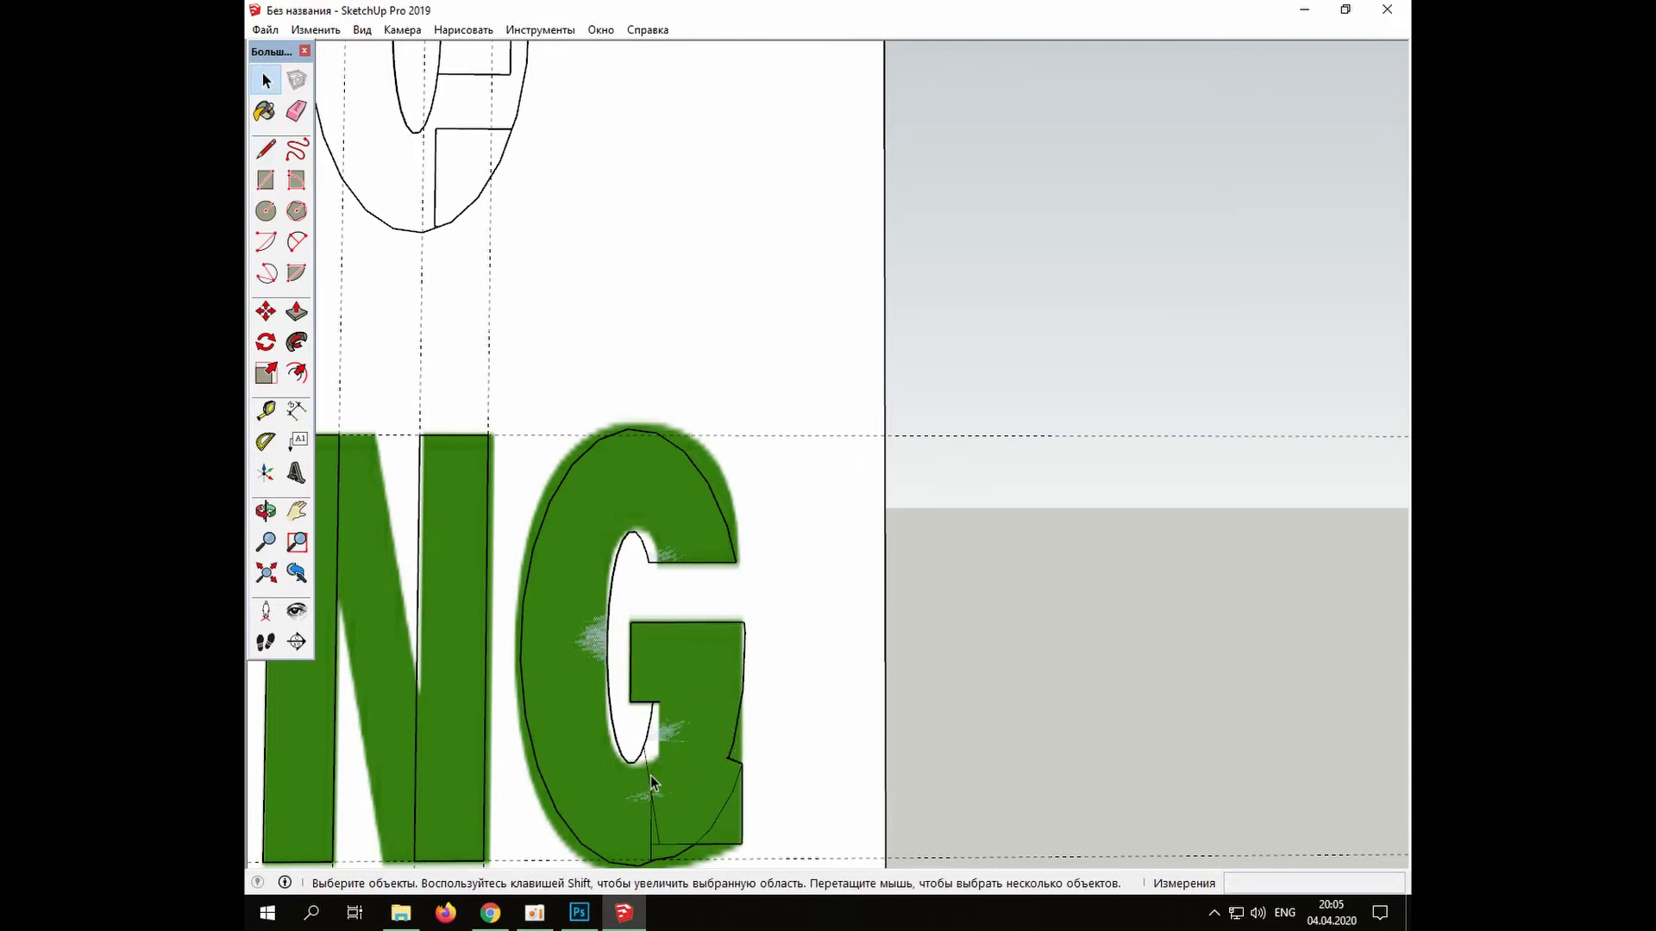
Delete the leftover oval edges inside the outer corner at the base of the G
scroll(766, 814, "up", 1)
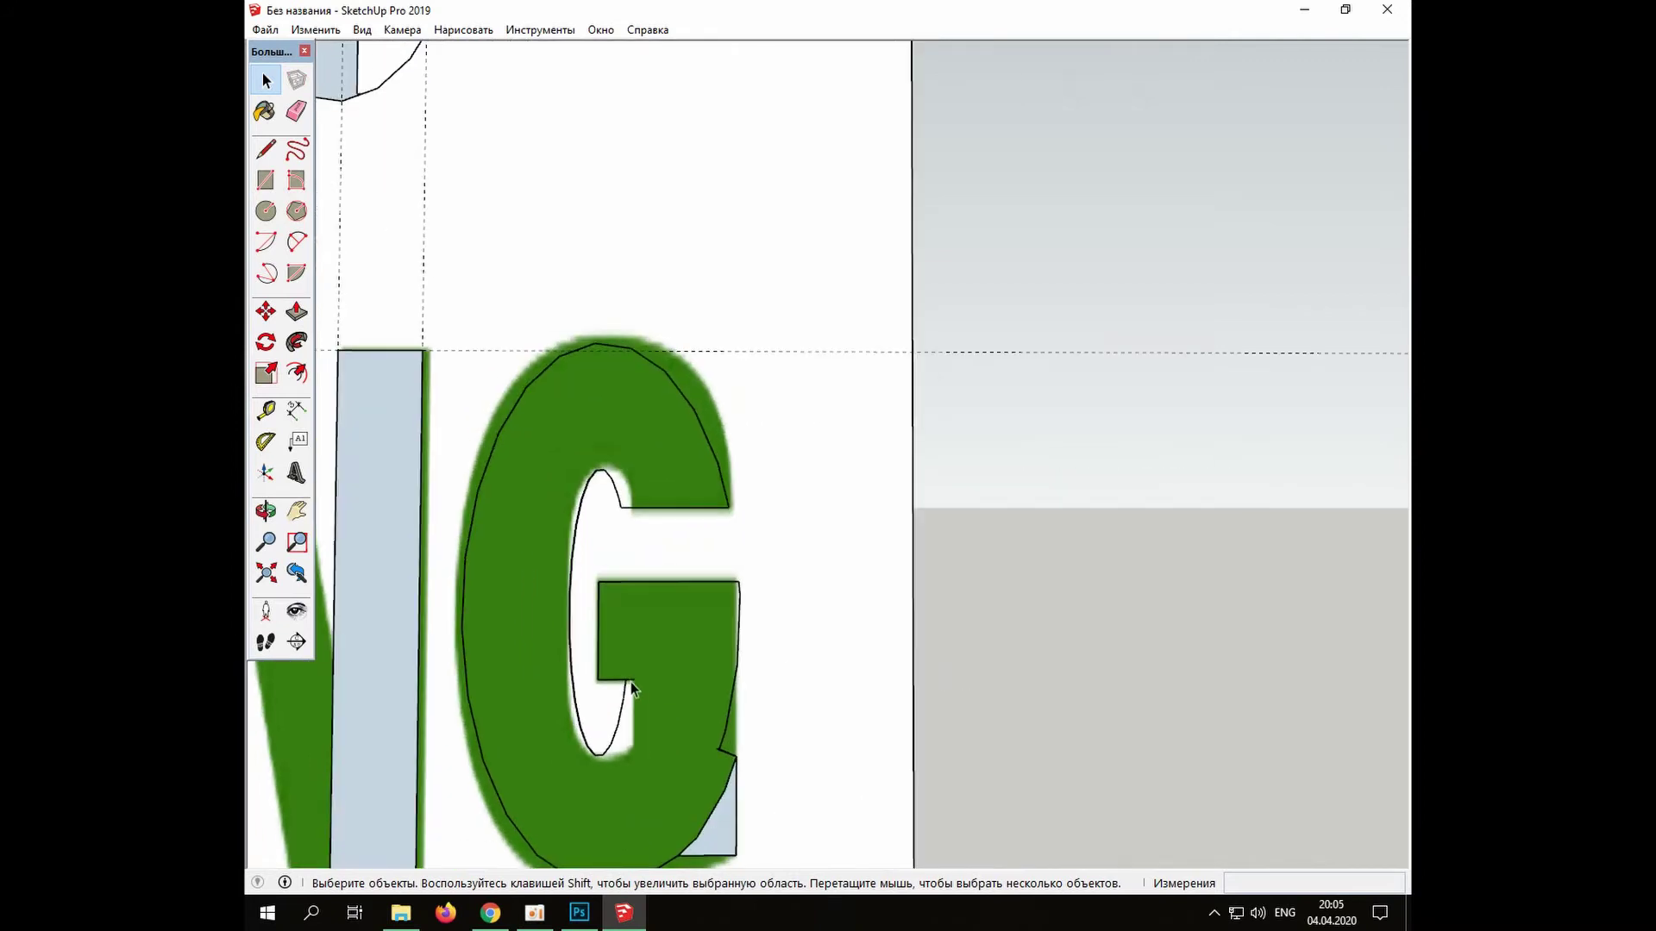
middle_click_drag(767, 707, 756, 453, "shift")
key("l")
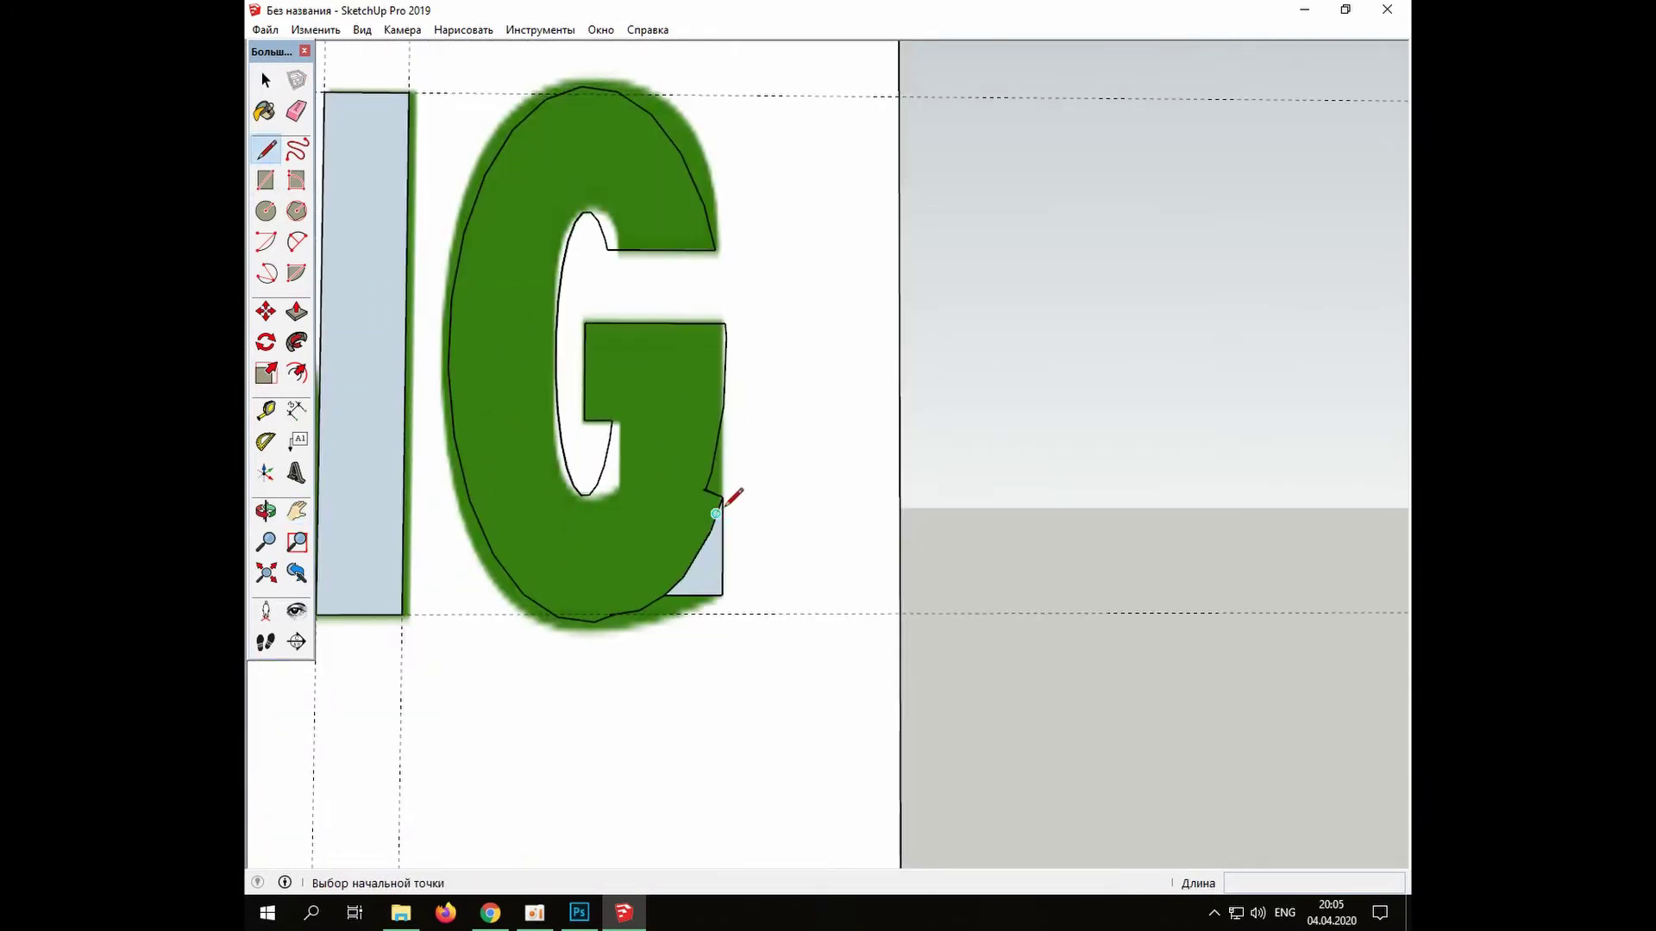
key("space")
left_click(714, 505)
scroll(709, 499, "up", 3)
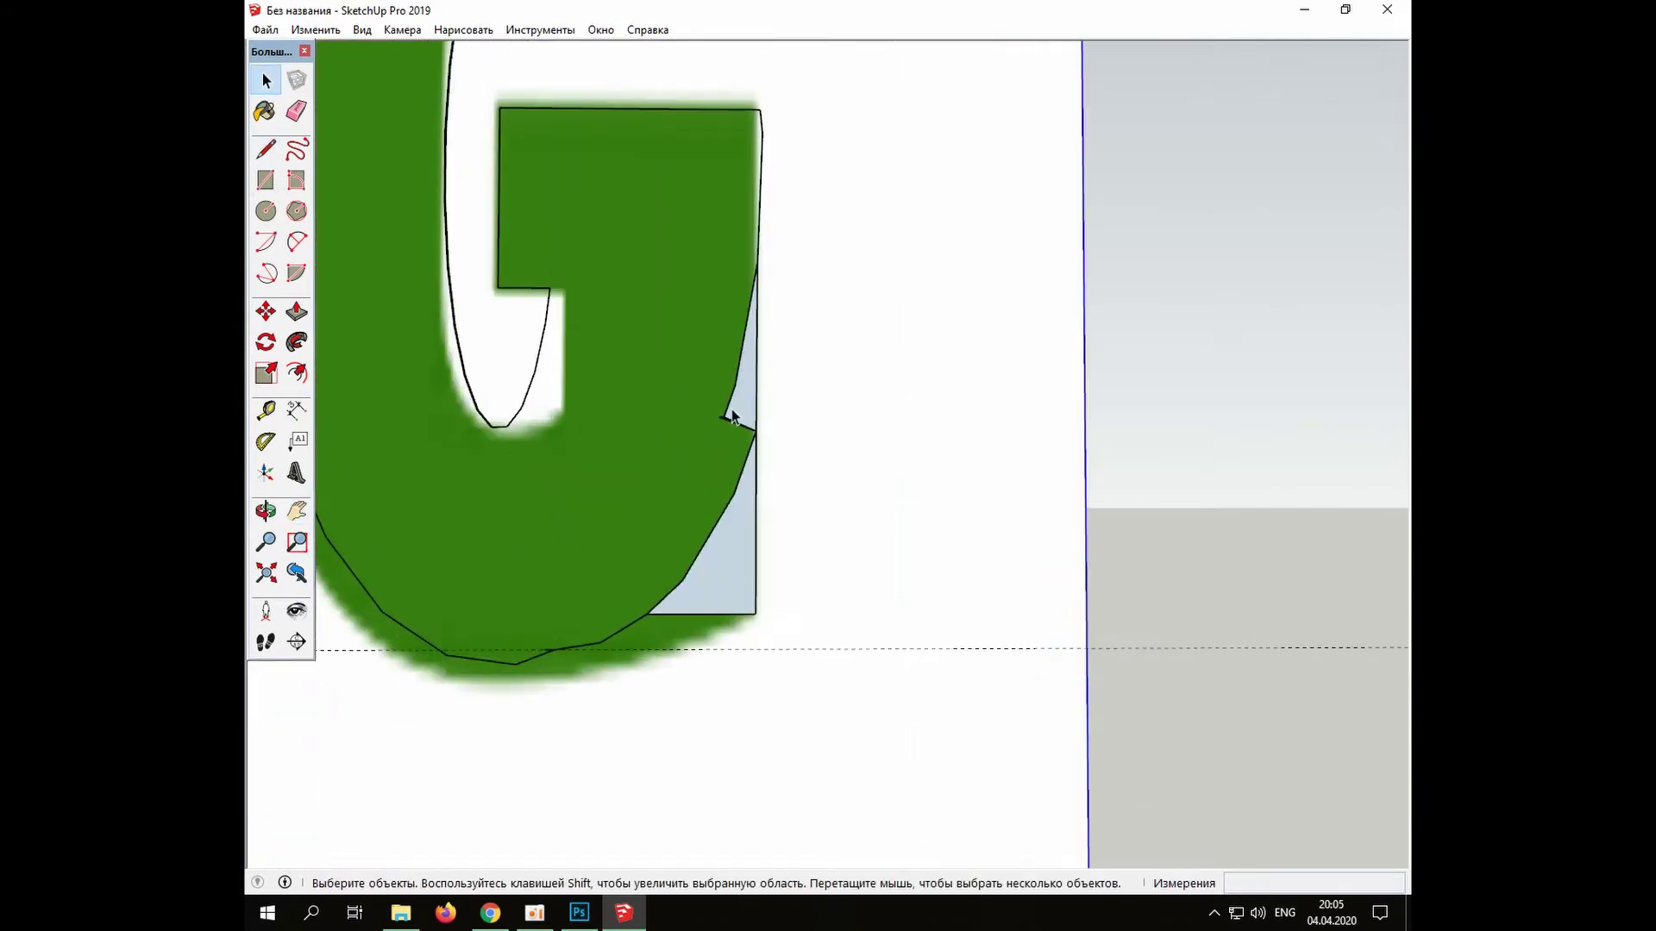
key("Delete")
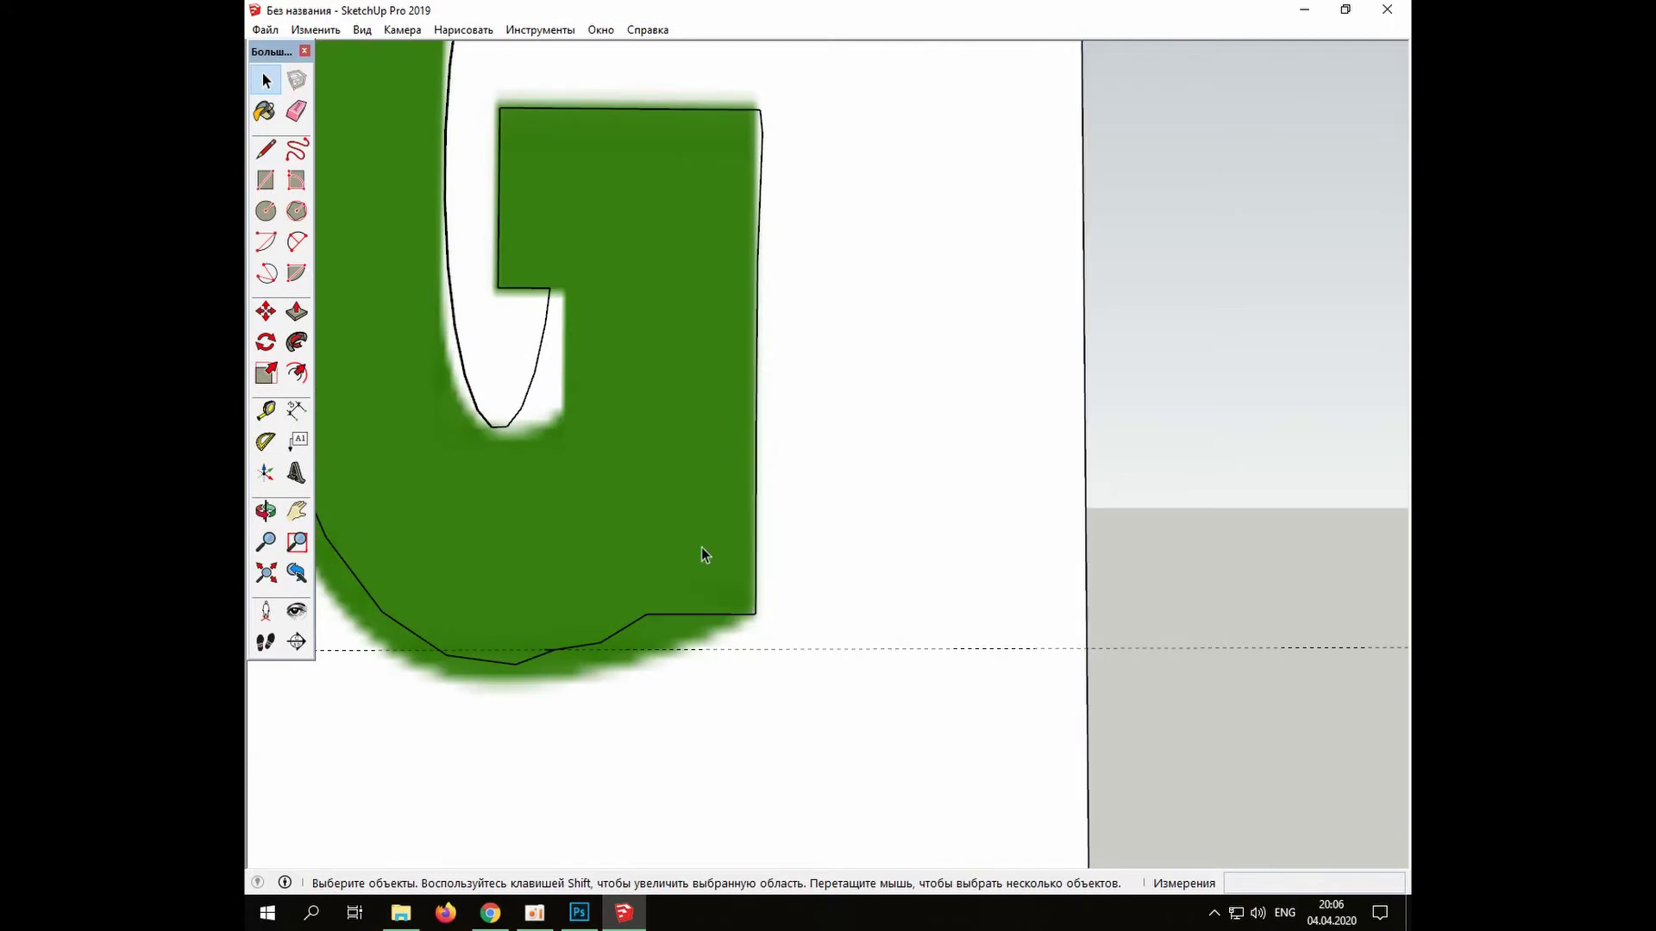
Draw the N's diagonal stroke between its two stems and delete the stem edges inside the letter
scroll(619, 638, "down", 5)
left_click(265, 148)
scroll(425, 333, "up", 2)
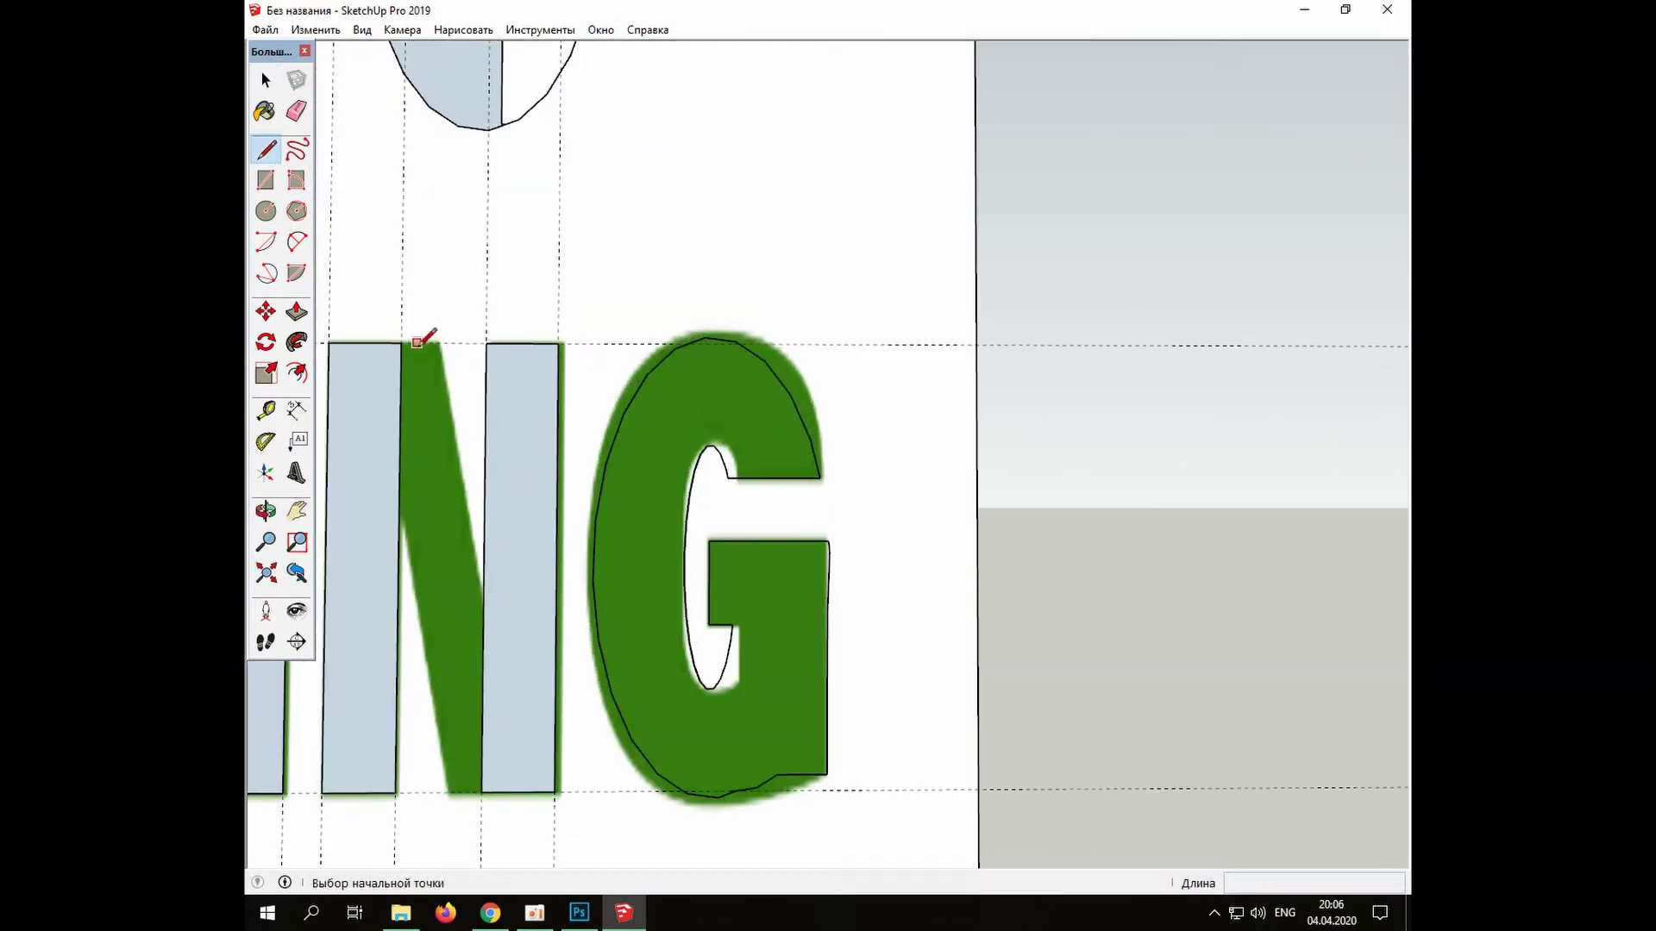
left_click(402, 343)
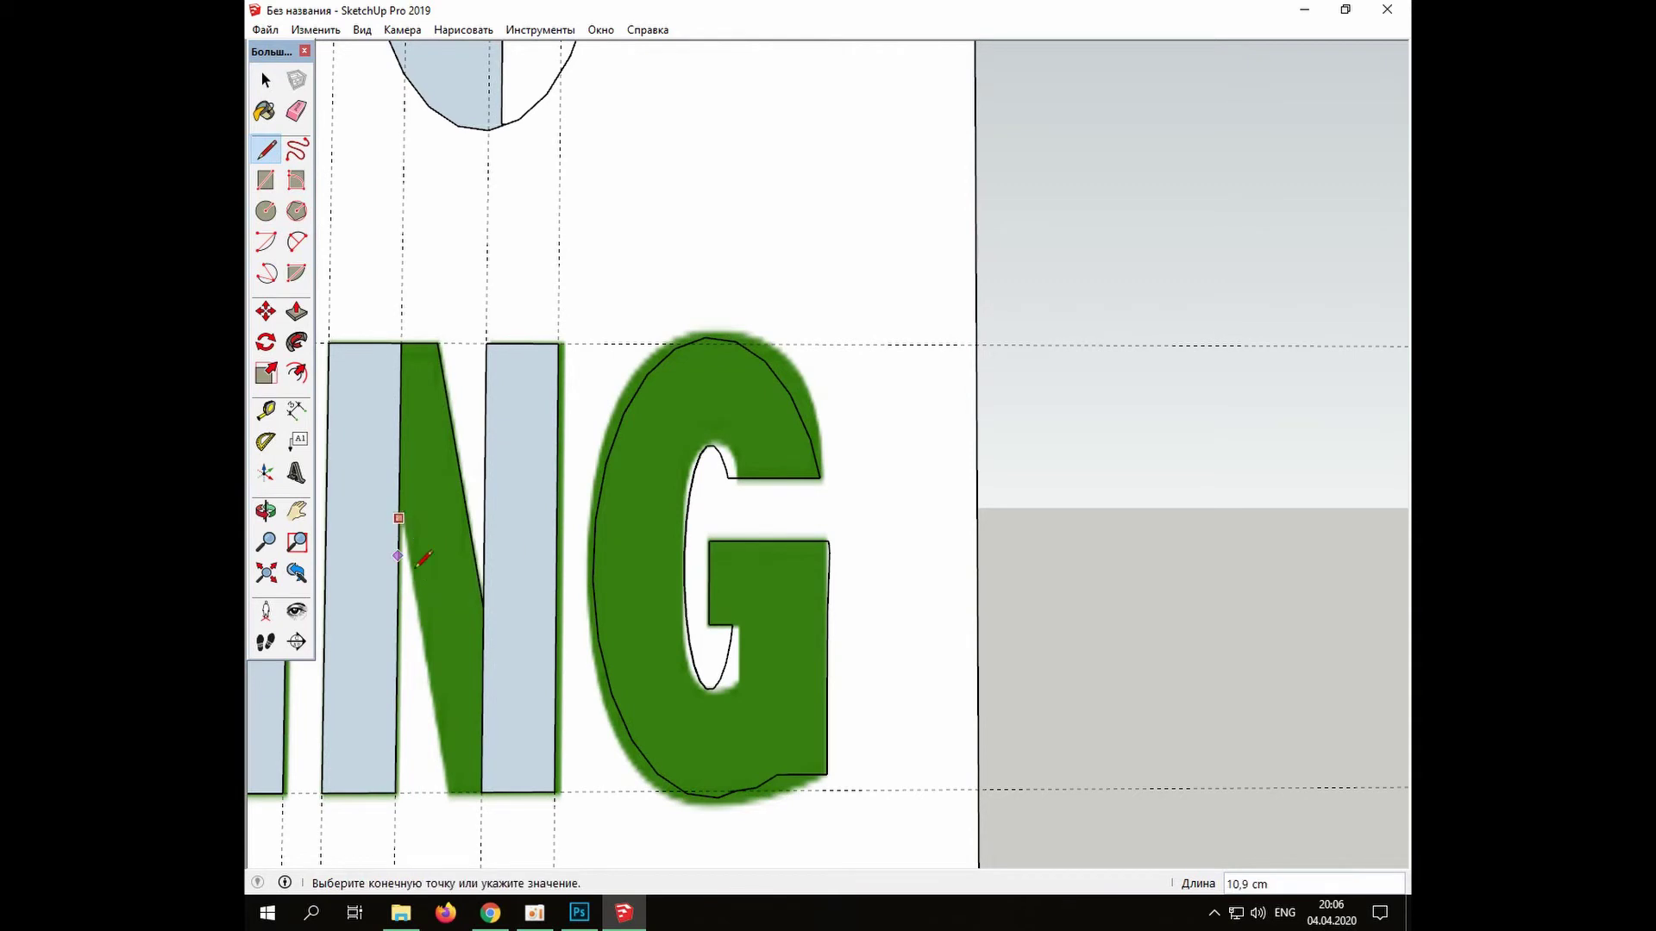
left_click(482, 791)
key("space")
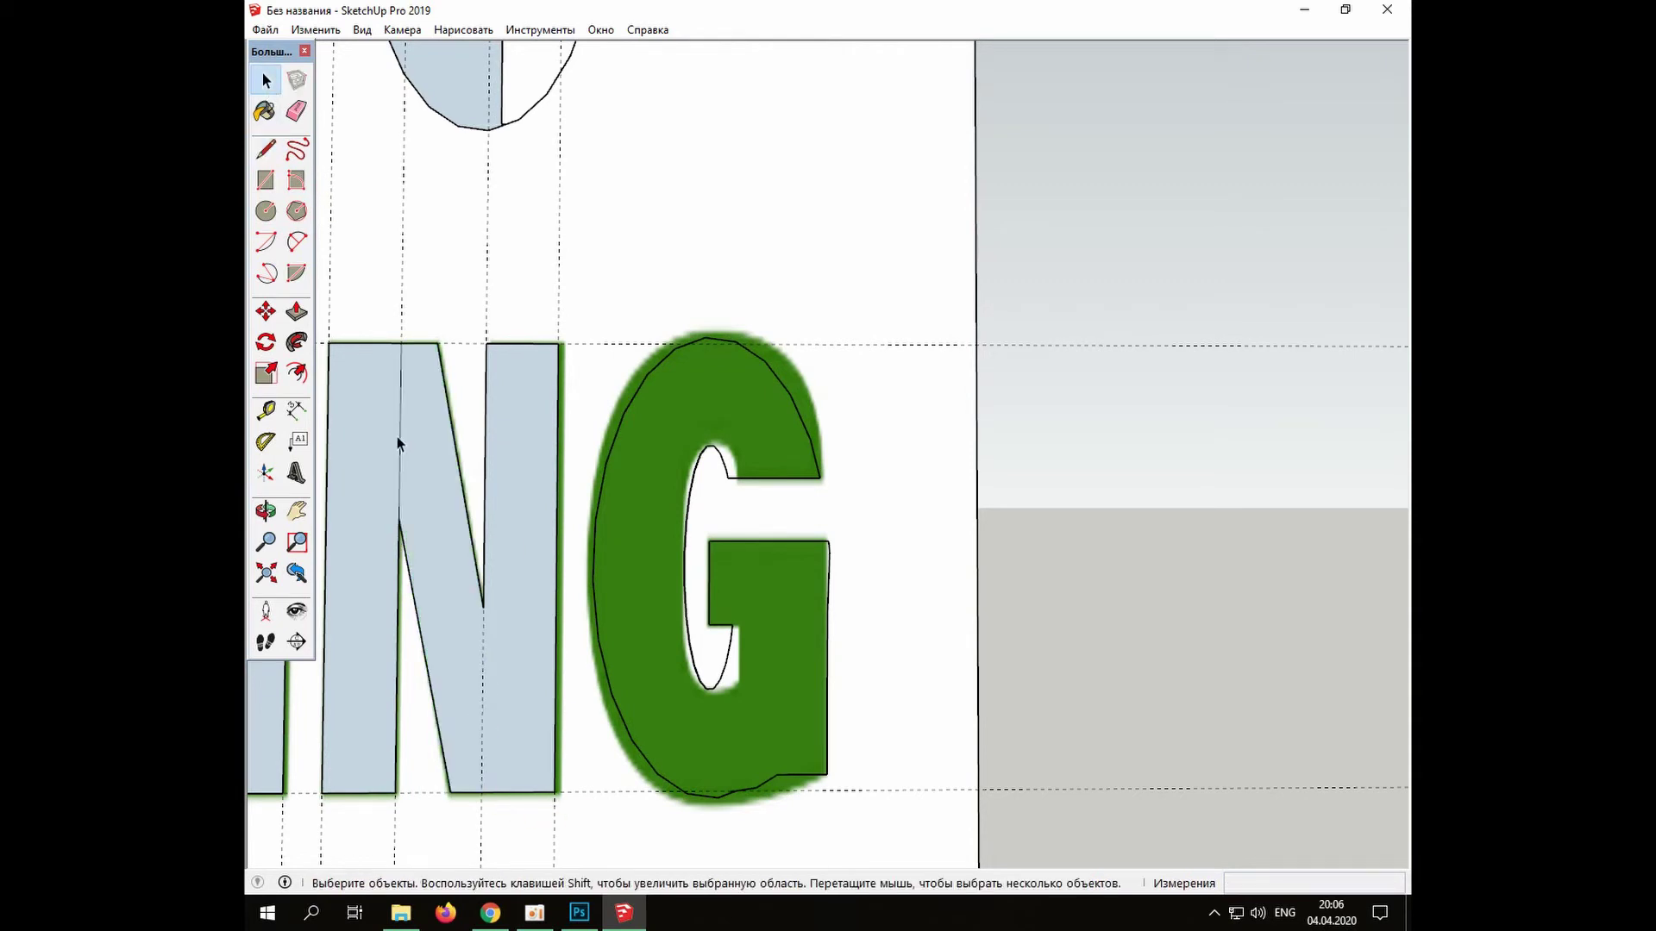
Delete the inner oval faces of the O and Q and the overlapping edges around the Q's tail
left_click(296, 511)
left_click_drag(471, 660, 1115, 671)
left_click(266, 81)
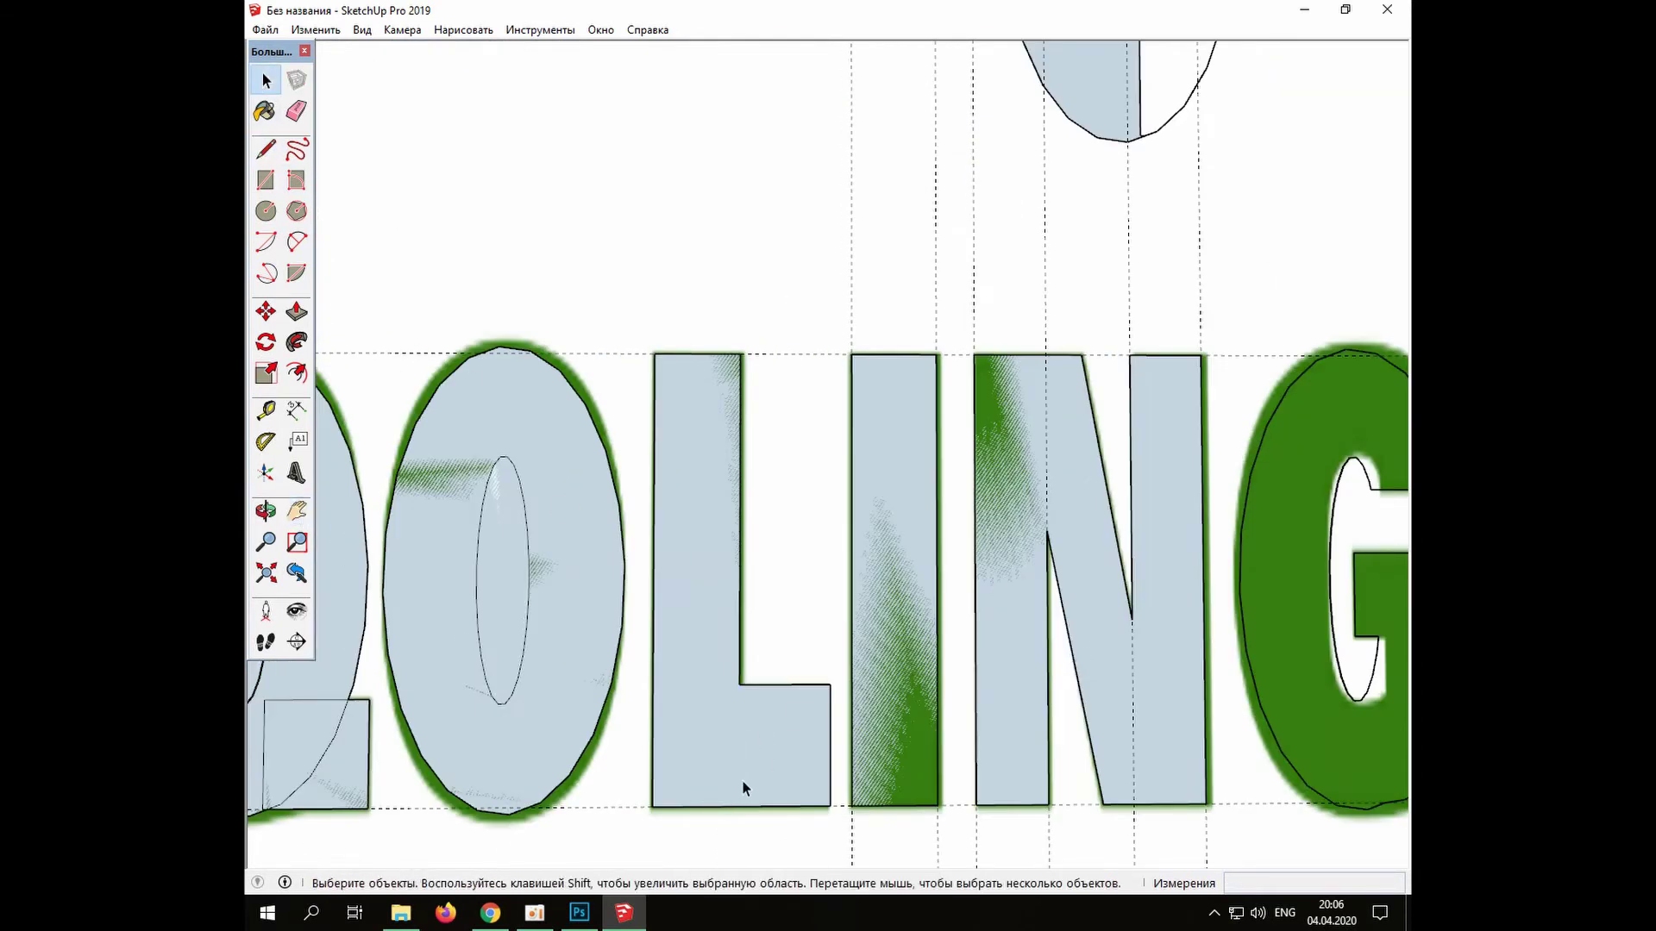
left_click(296, 511)
left_click_drag(362, 614, 872, 610)
key("space")
left_click(764, 628)
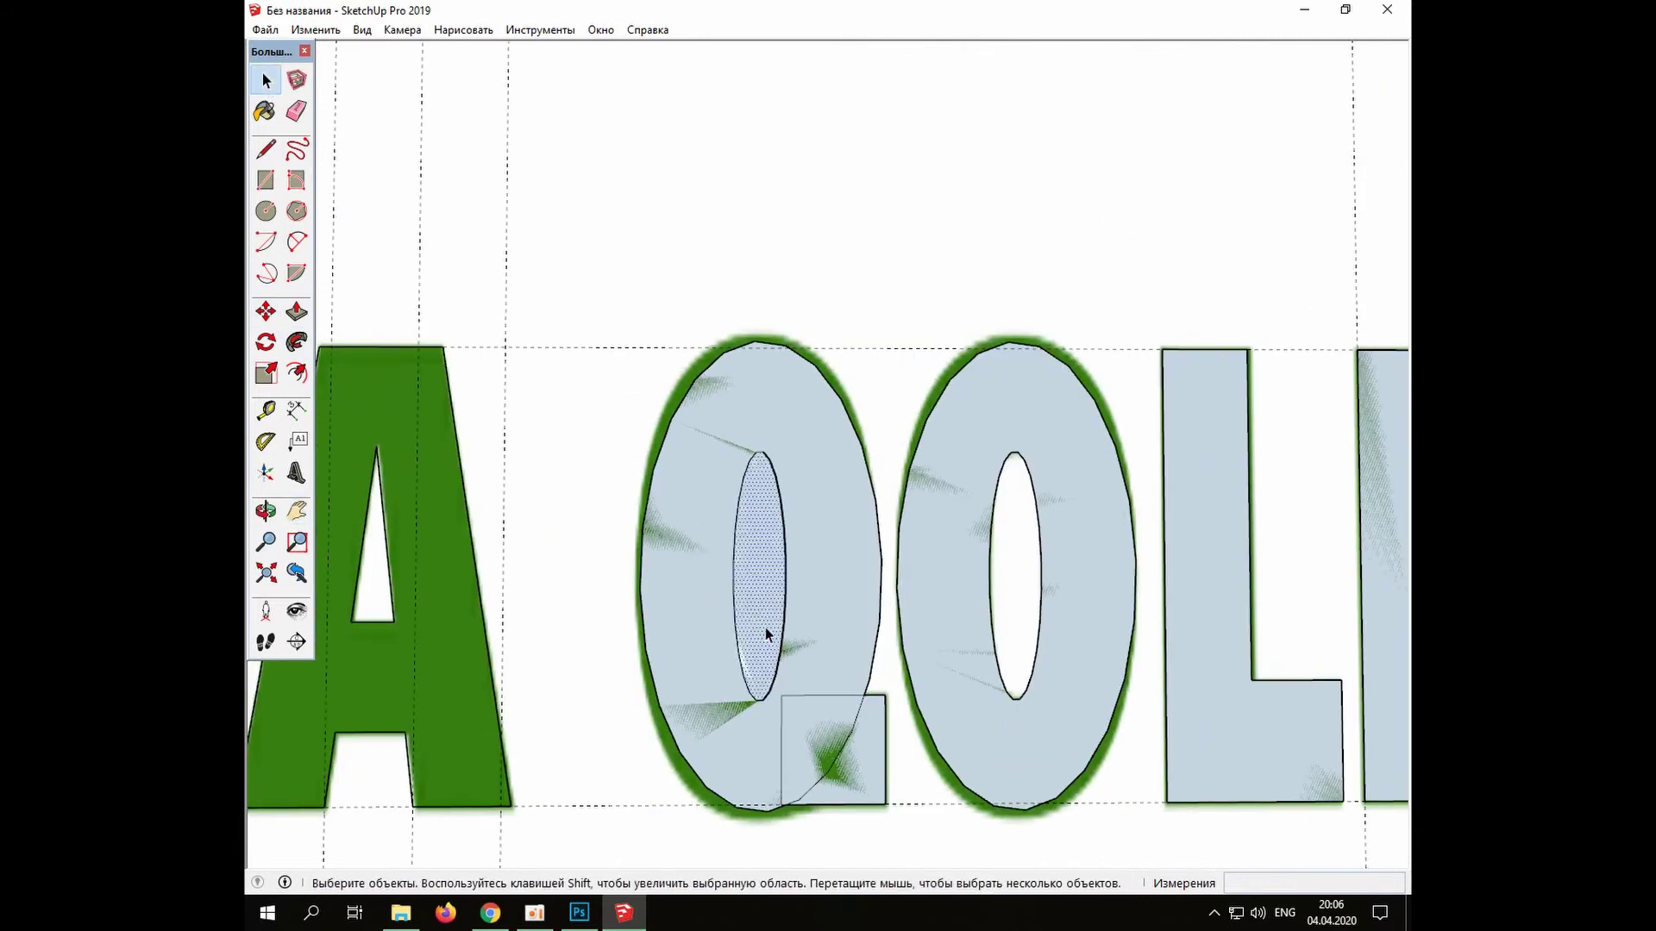
key("Delete")
key("Delete")
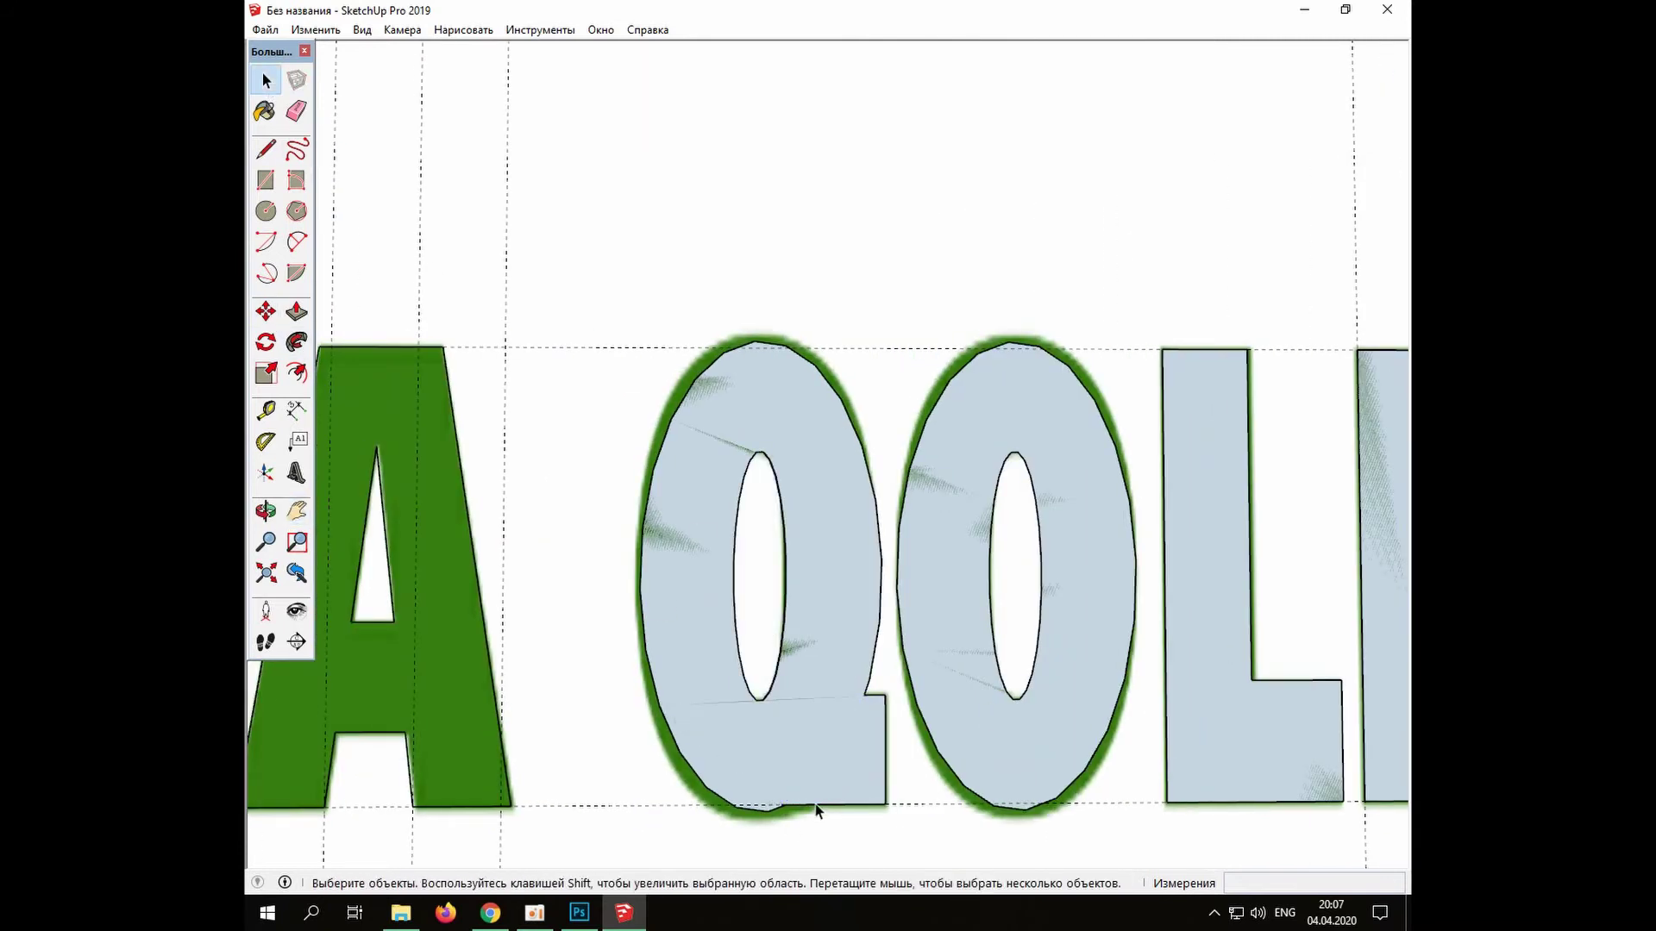
Delete the inner face of the D to open its counter
left_click(297, 510)
left_click_drag(454, 658, 938, 647)
left_click_drag(744, 754, 829, 742)
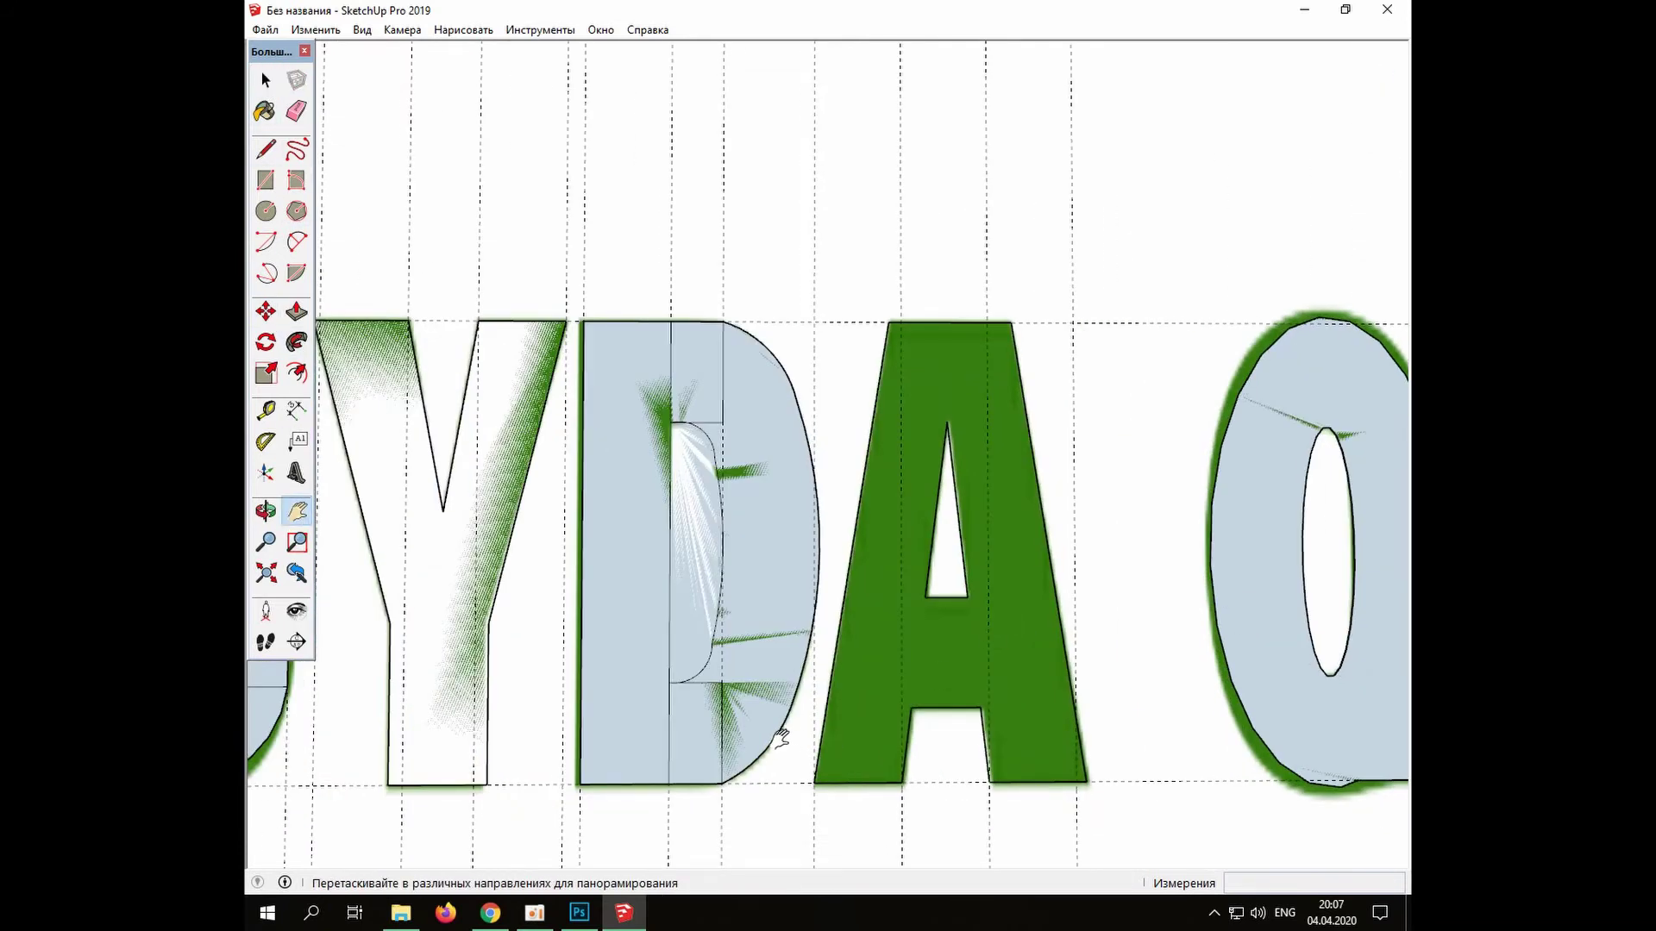
key("space")
left_click(697, 604)
key("Delete")
scroll(670, 630, "down", 1)
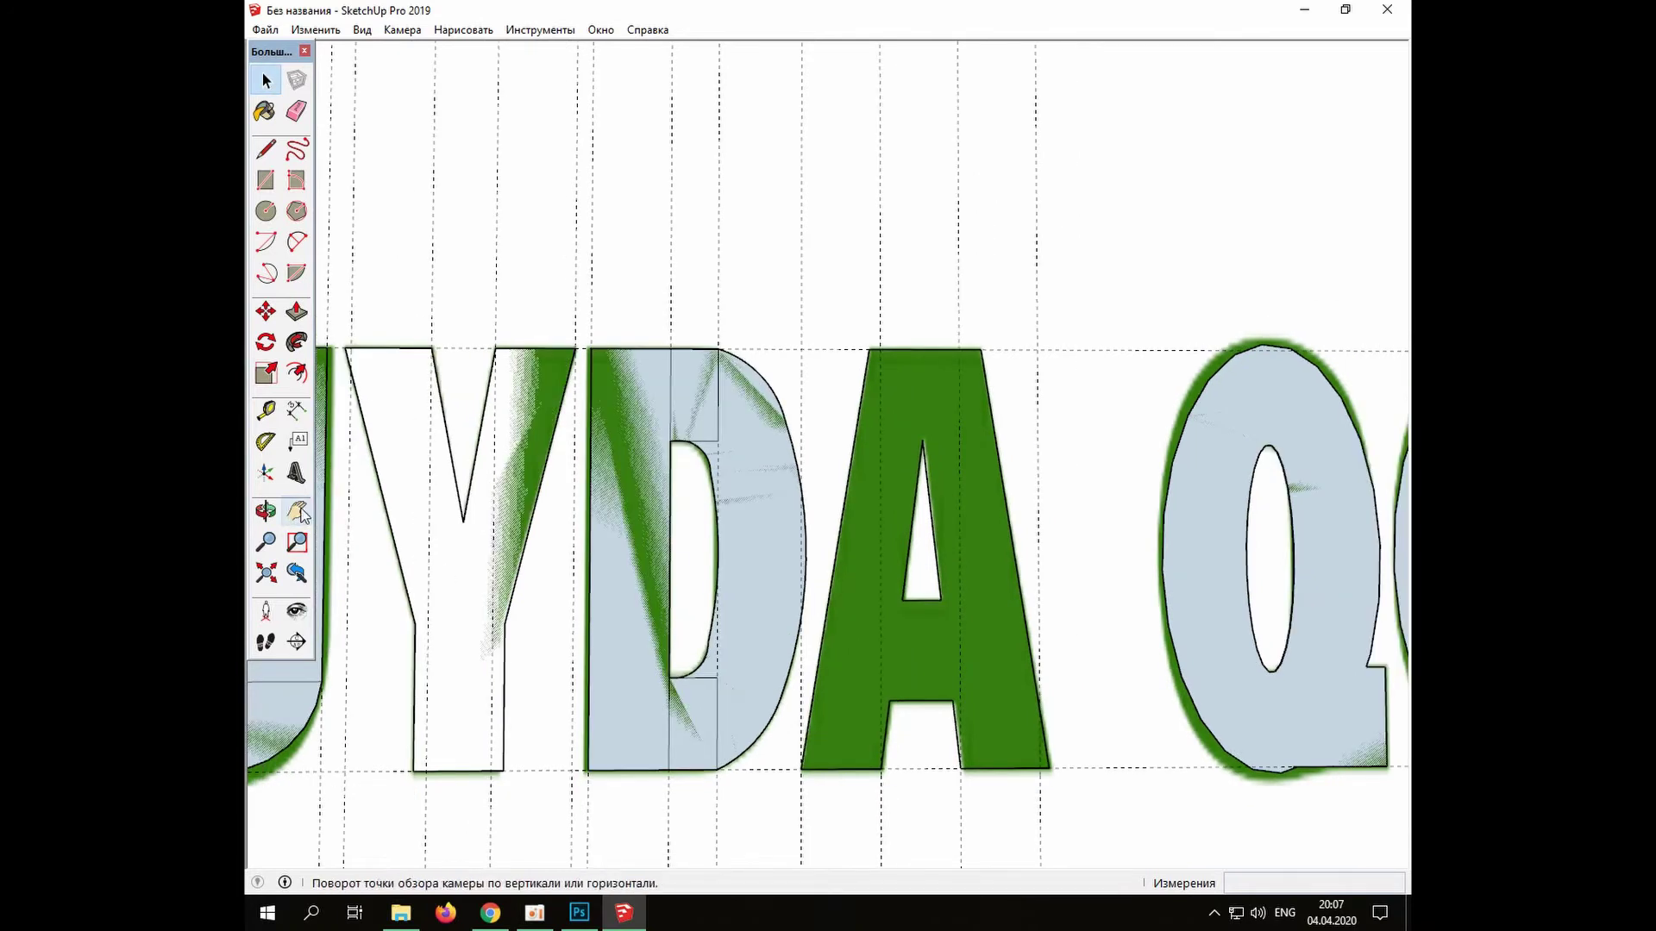
Delete the horizontal edges across the U where its arms meet the curved base
left_click(297, 511)
left_click_drag(431, 560, 750, 561)
left_click(266, 80)
left_click(558, 681)
left_click(598, 681)
key("Delete")
Delete the image panel and vertical guides behind the lettering, plus the leftover edges inside the D
scroll(599, 681, "down", 5)
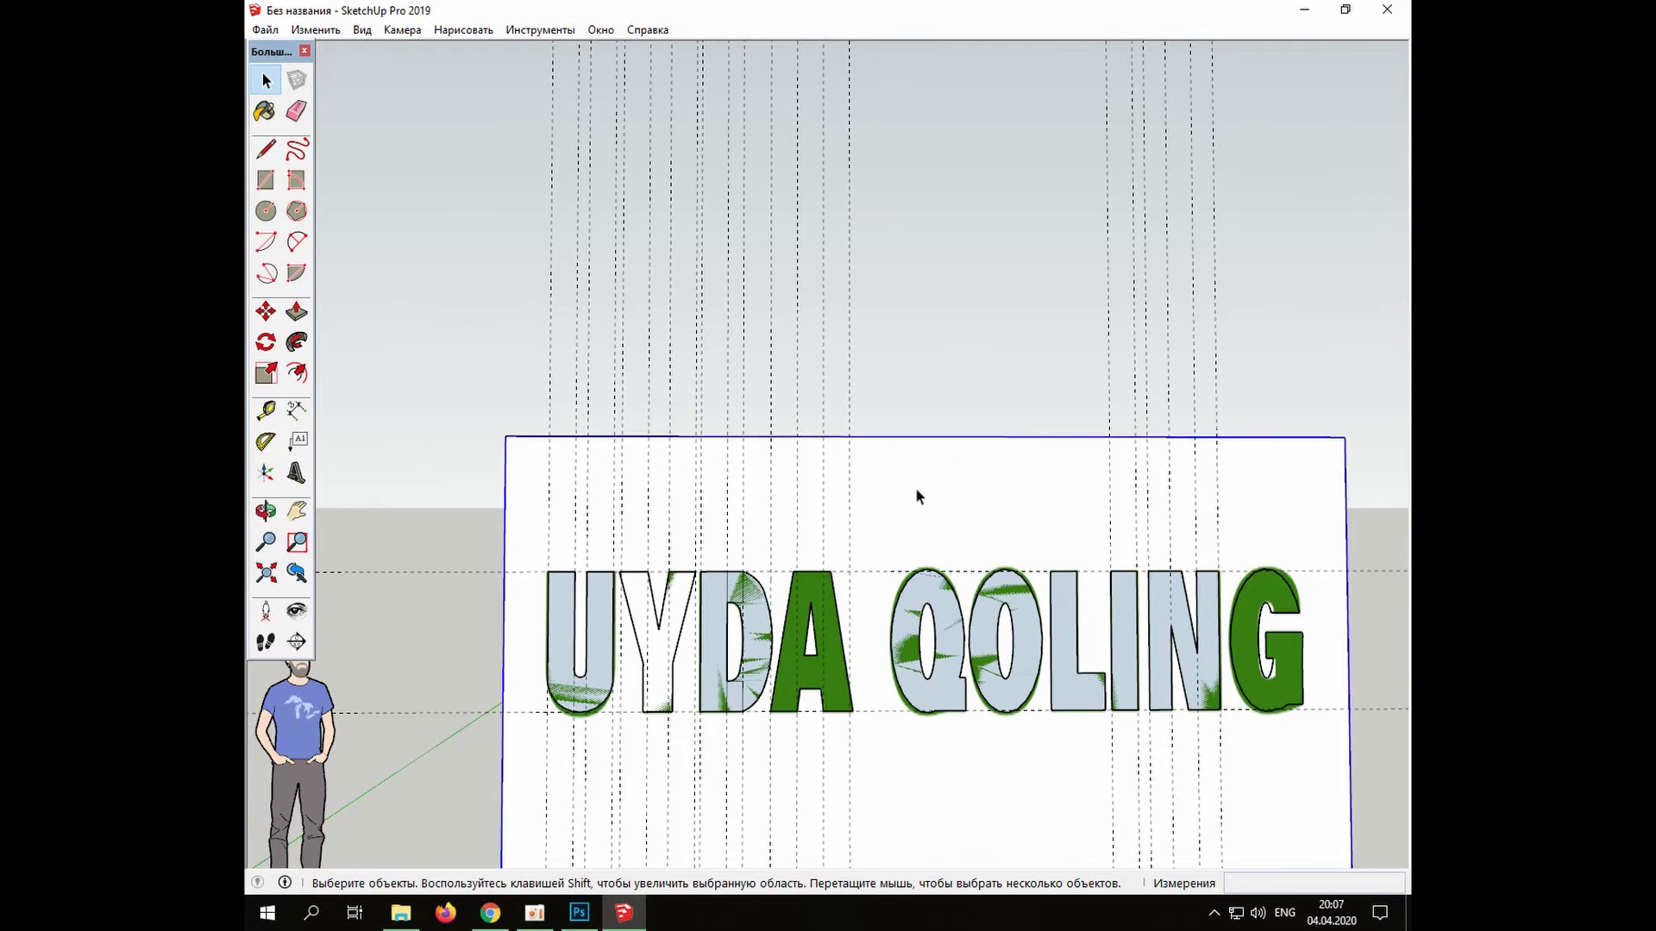
key("Delete")
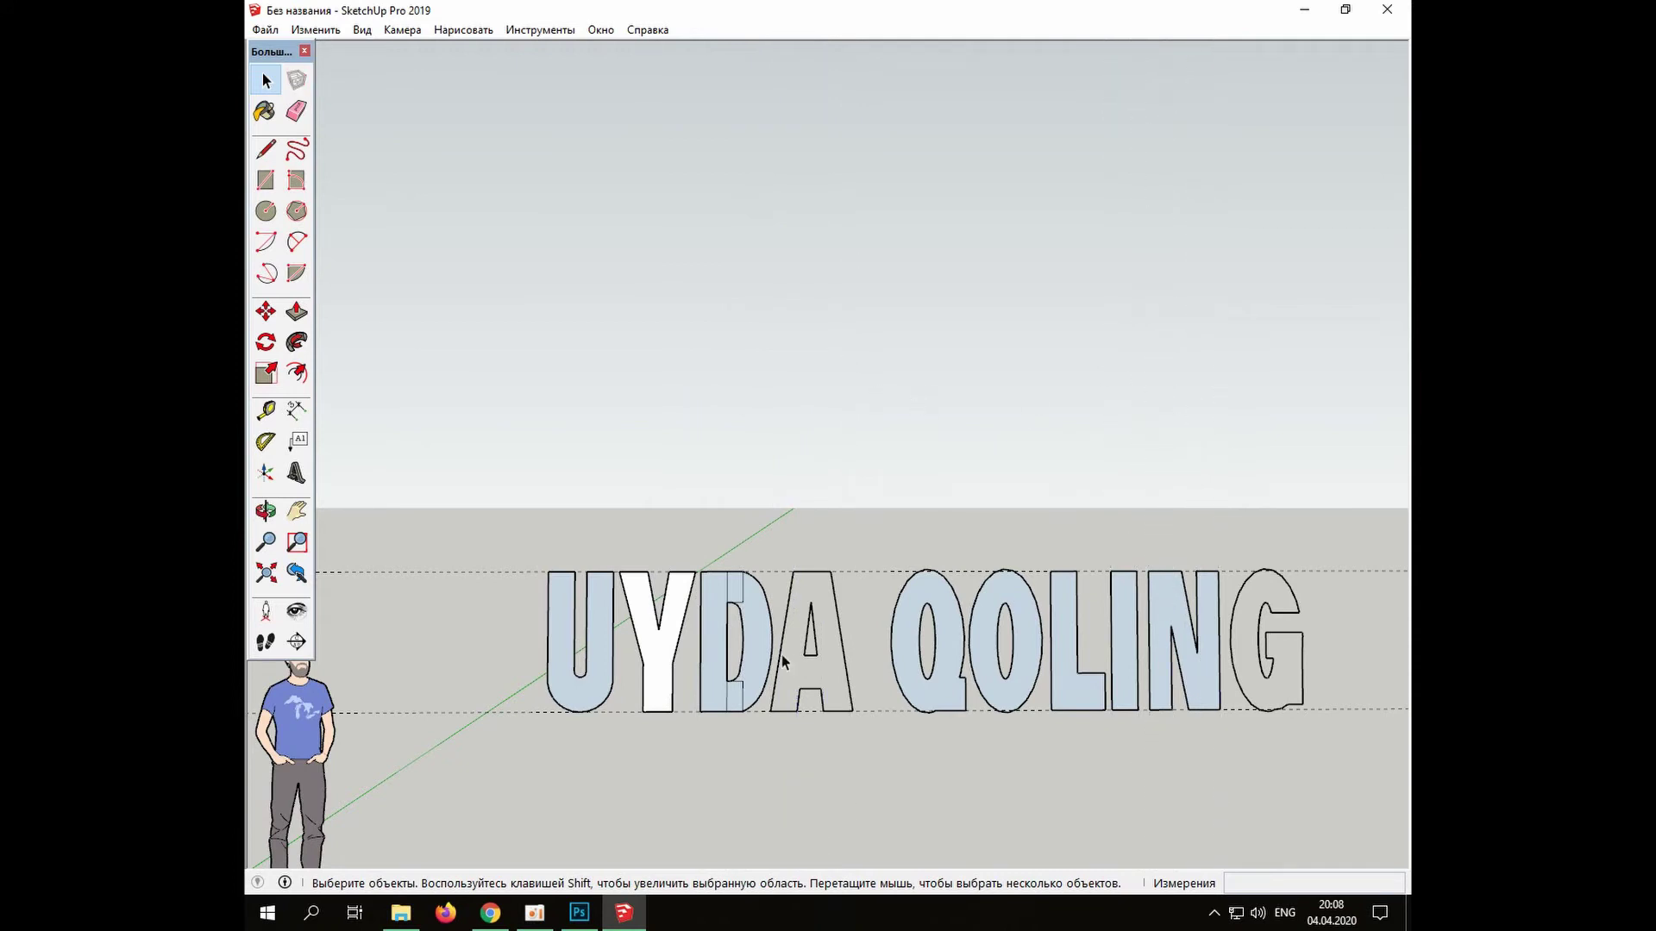
scroll(781, 655, "up", 3)
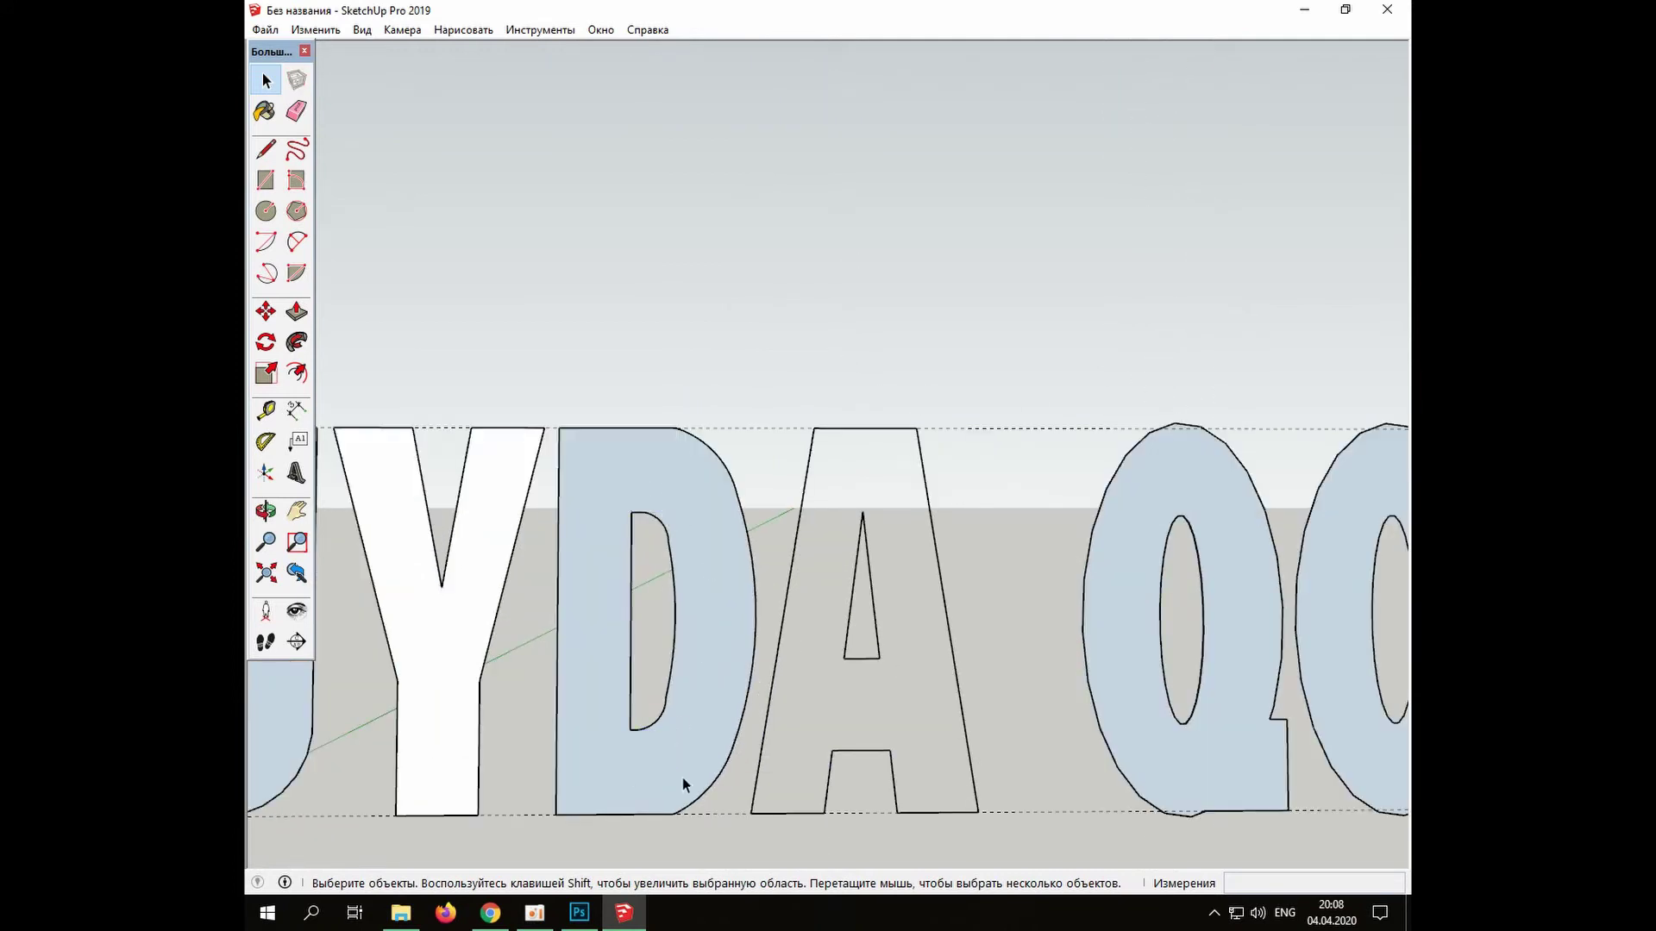
Reverse the faces of the U and the D so their white sides point forward
key("h")
left_click_drag(1165, 683, 949, 700)
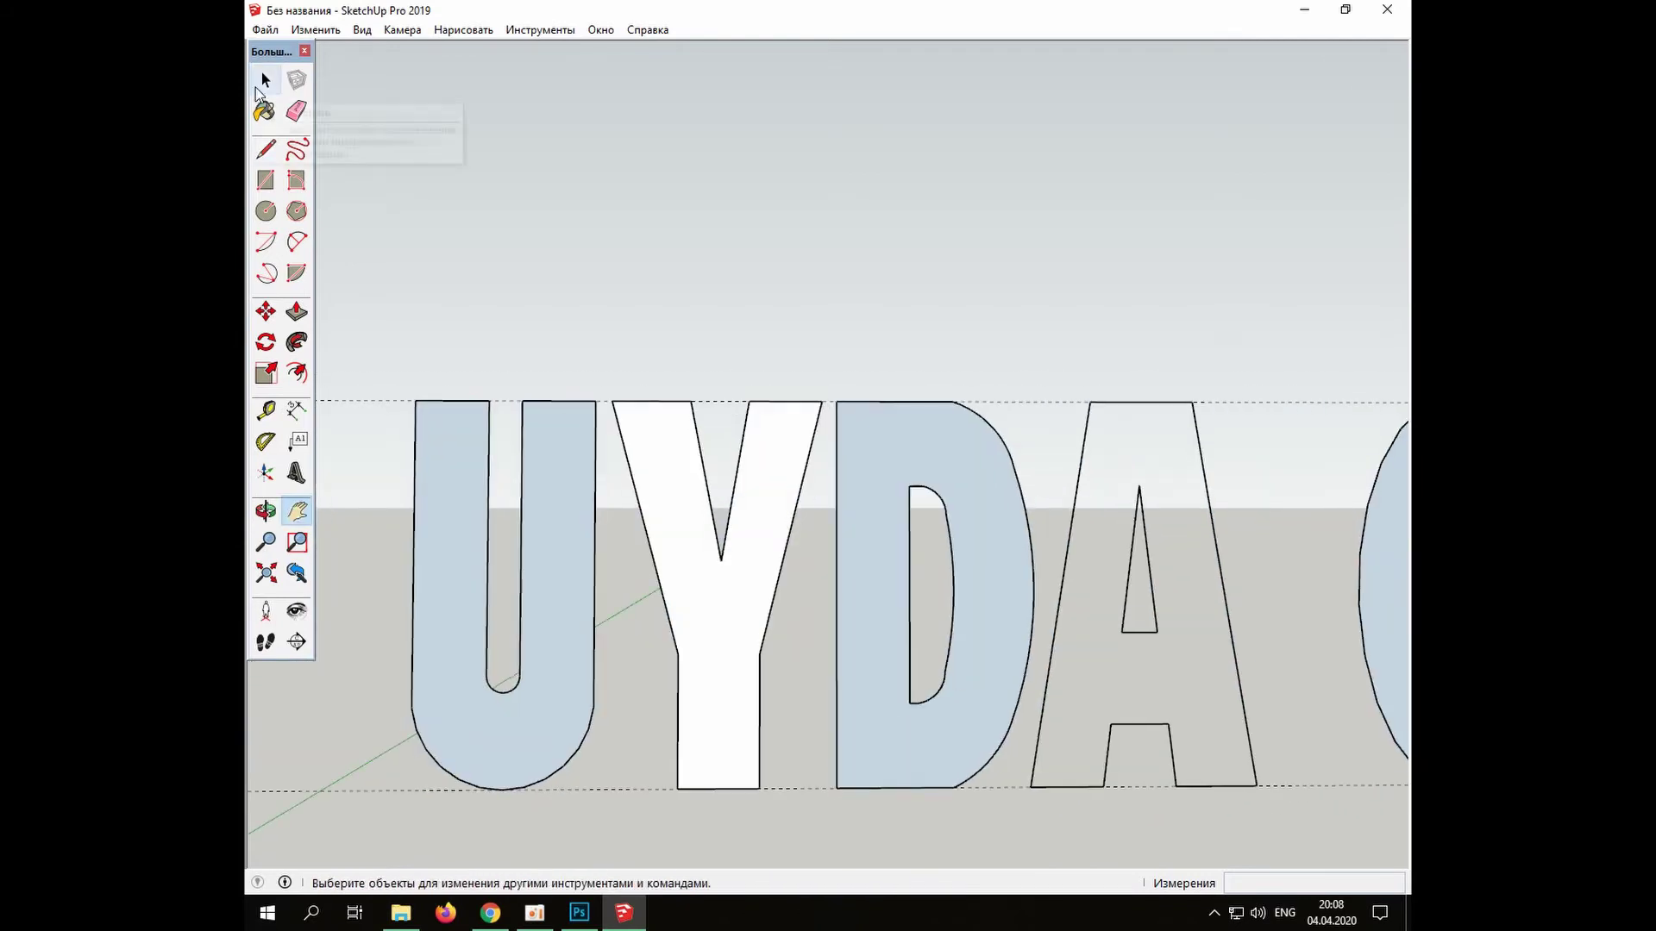
left_click(264, 80)
right_click(450, 547)
left_click(572, 728)
right_click(856, 619)
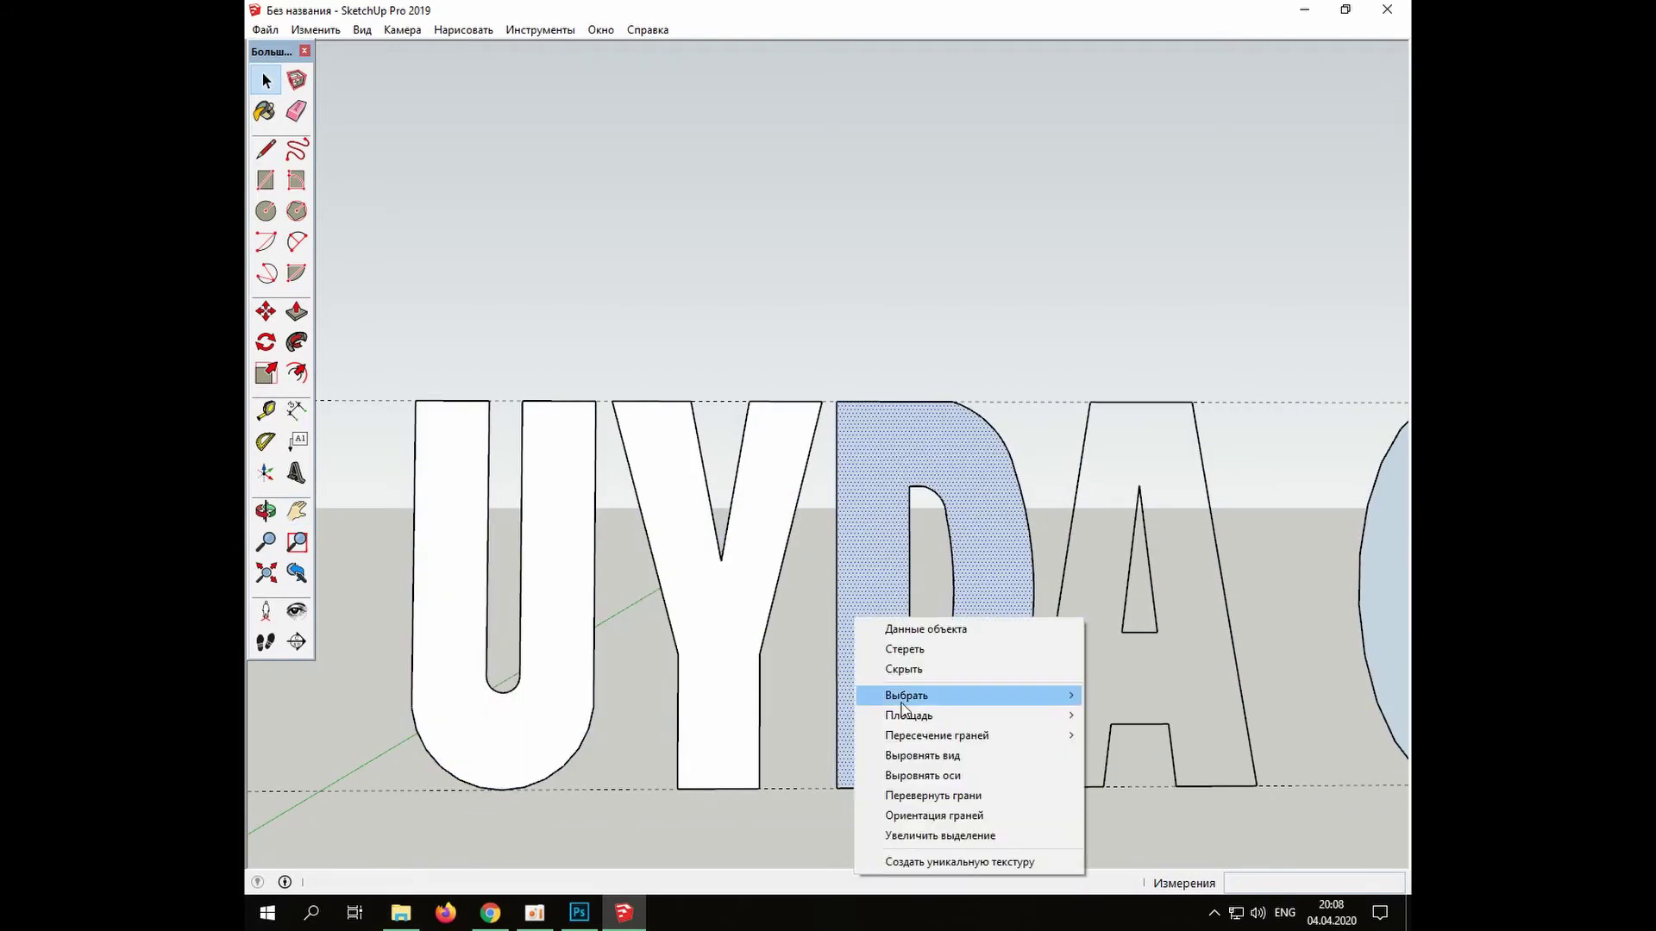
left_click(933, 795)
Reverse the faces of the Q, O, L, I and N so their white sides point forward
key("h")
left_click_drag(370, 528, 849, 608)
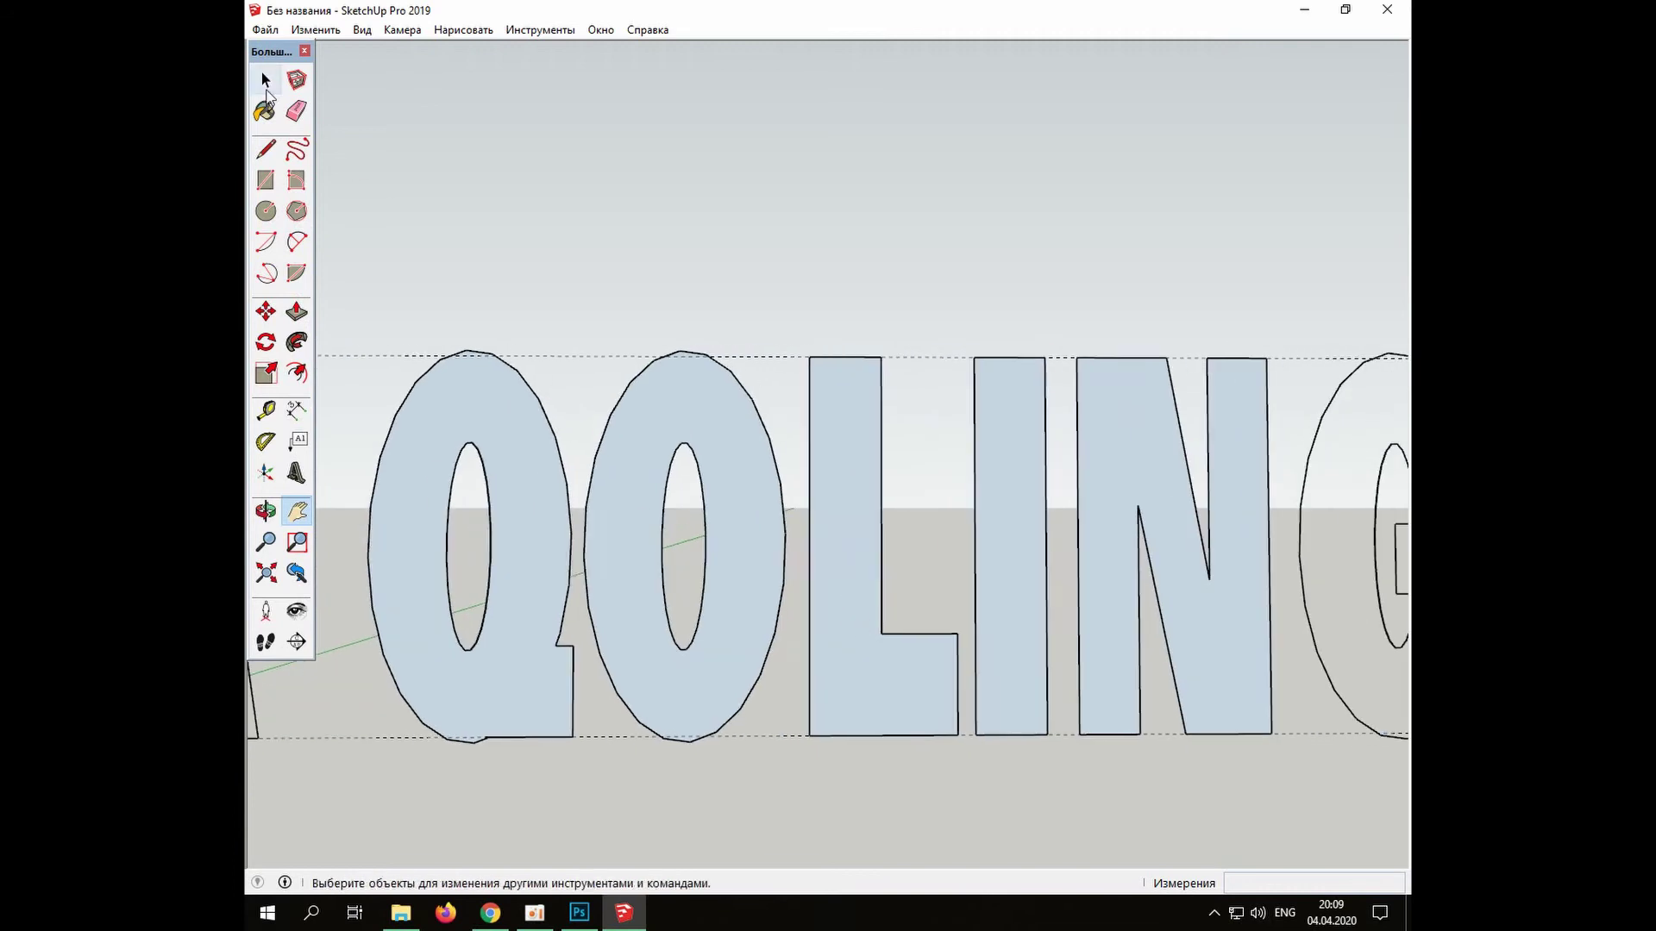
left_click(265, 81)
right_click(515, 432)
left_click(570, 611)
right_click(758, 522)
left_click(810, 700)
right_click(814, 525)
left_click(863, 703)
right_click(1009, 515)
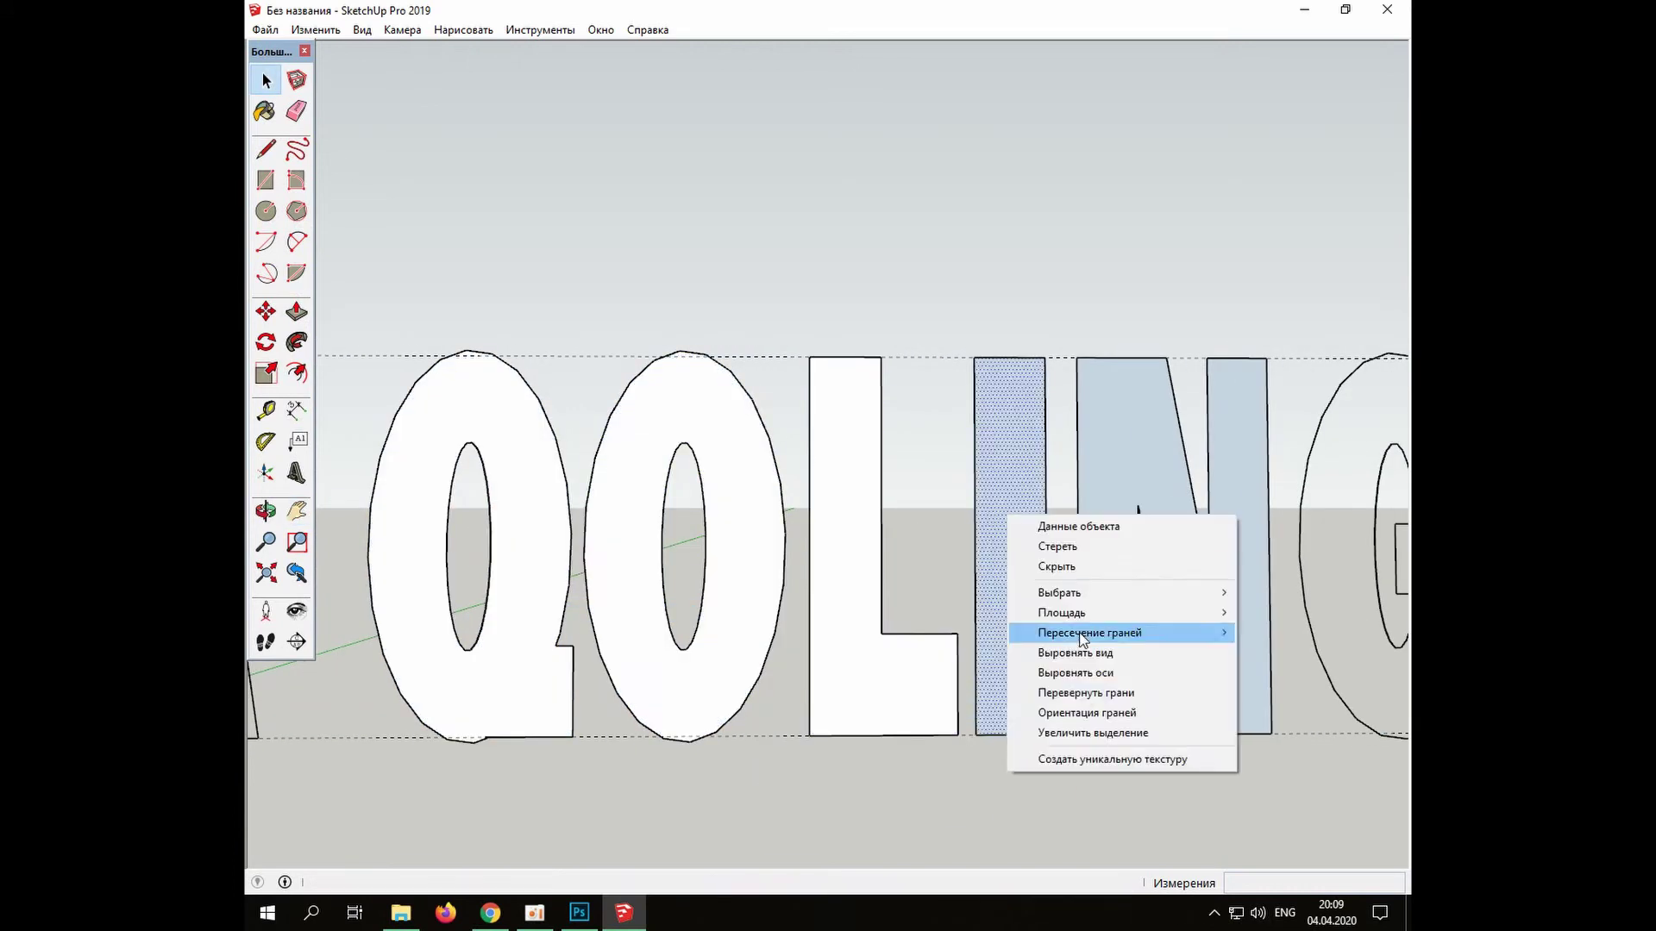
left_click(1085, 692)
left_click(1179, 718)
Draw dividing lines from the inner to the outer curve across the G's upper half to fill it with faces
key("h")
left_click_drag(1210, 699, 503, 665)
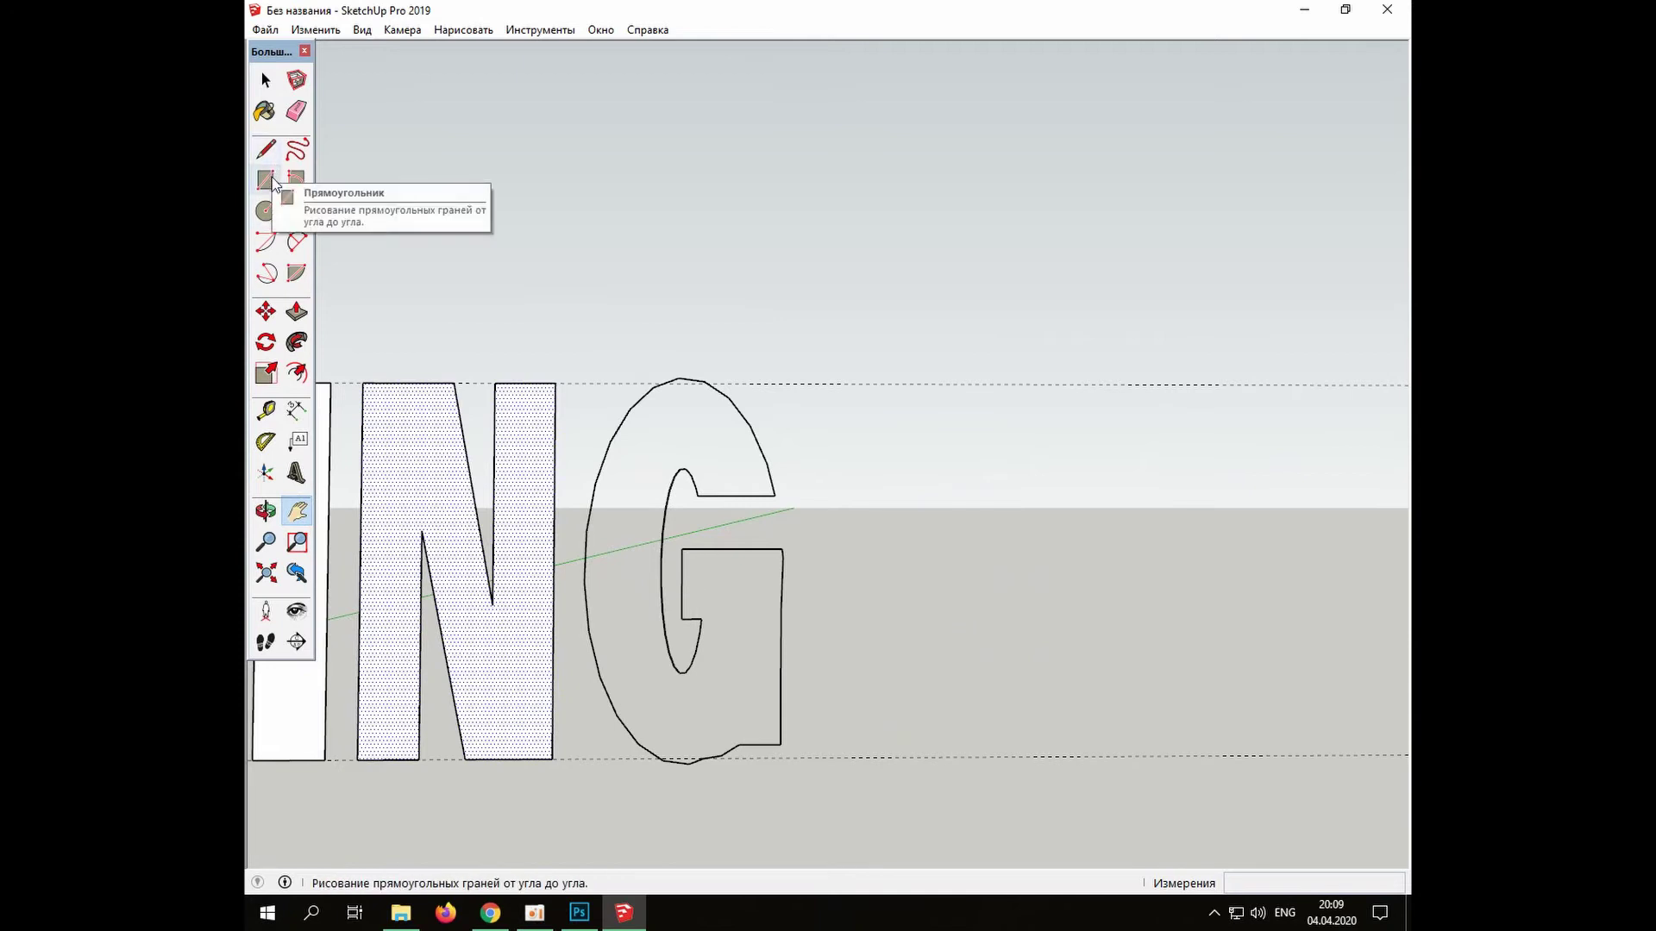
left_click(266, 150)
left_click(689, 473)
left_click(680, 380)
left_click(663, 537)
left_click(587, 532)
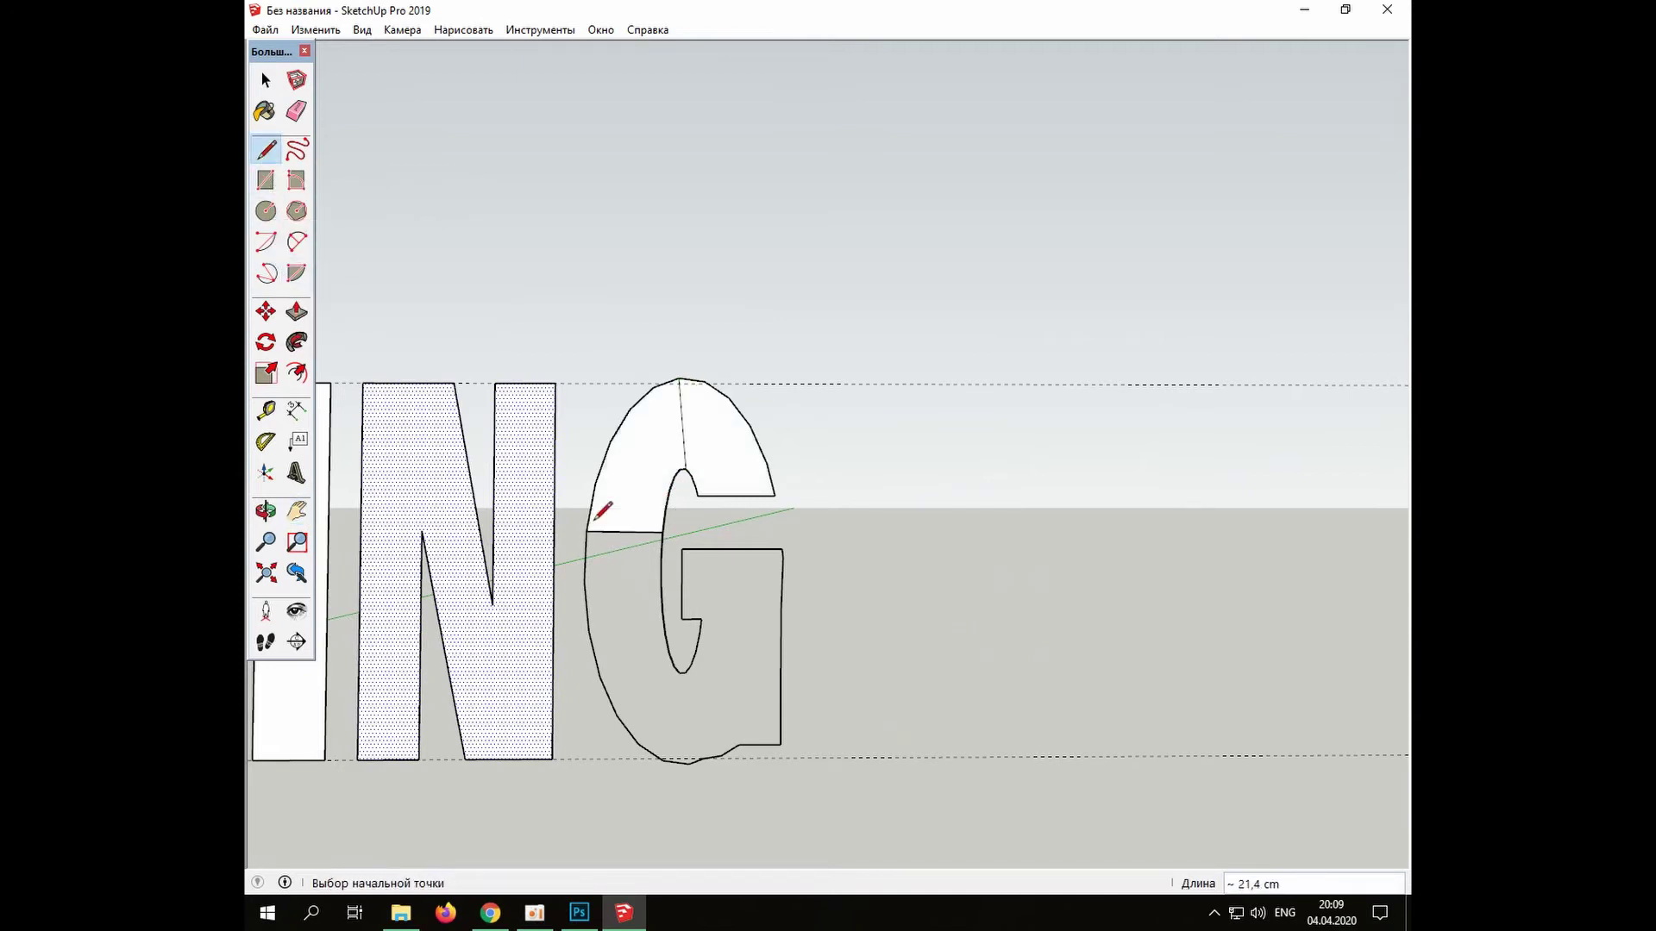
Draw dividing lines across the G's lower half and crossbar section to fill the rest with faces
left_click(664, 635)
left_click(590, 635)
left_click(687, 764)
left_click(699, 632)
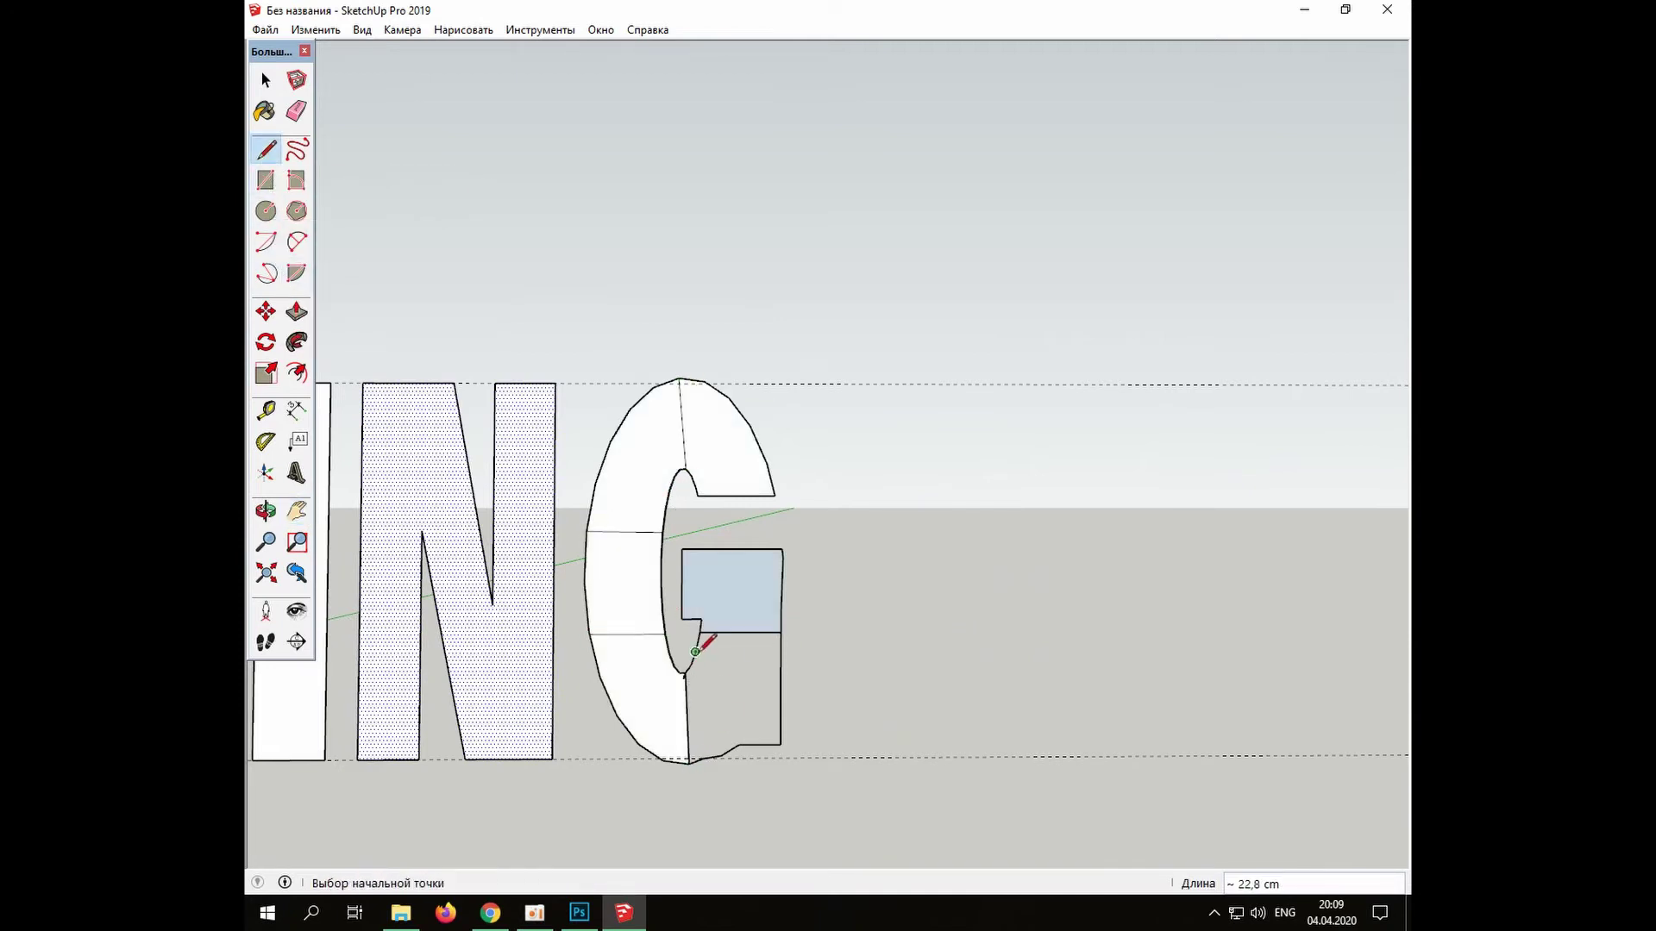
left_click(683, 679)
left_click(704, 757)
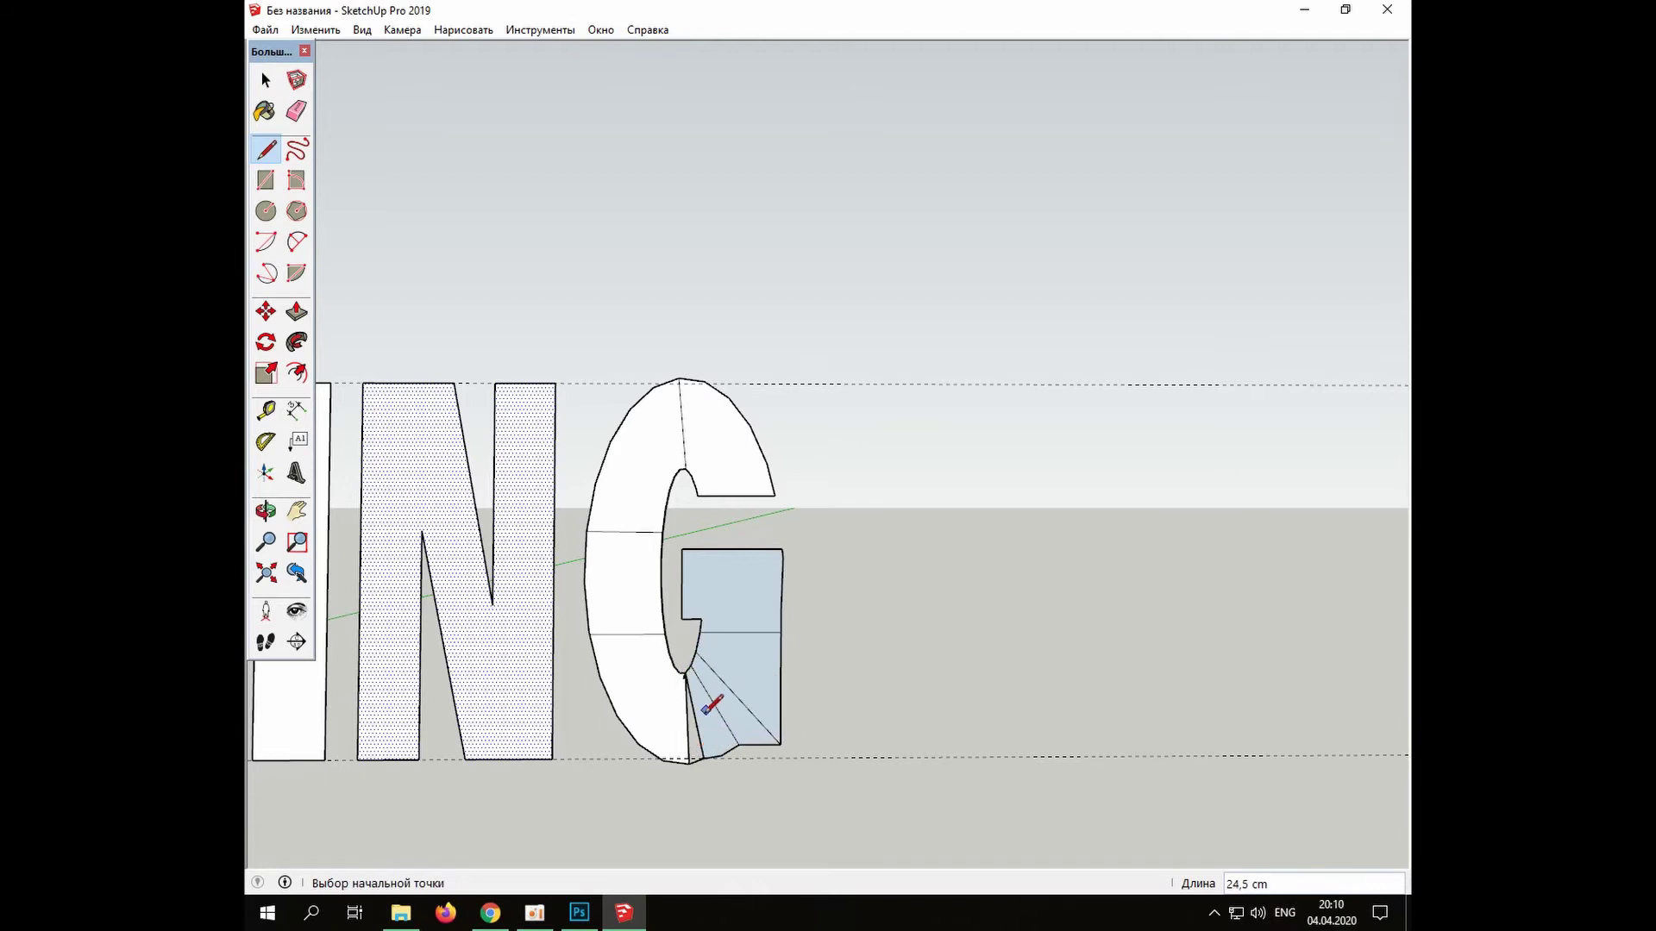
Reverse the blue faces in the G's lower curve and crossbar section and delete the dividing edges between them
left_click(268, 79)
left_click(696, 735)
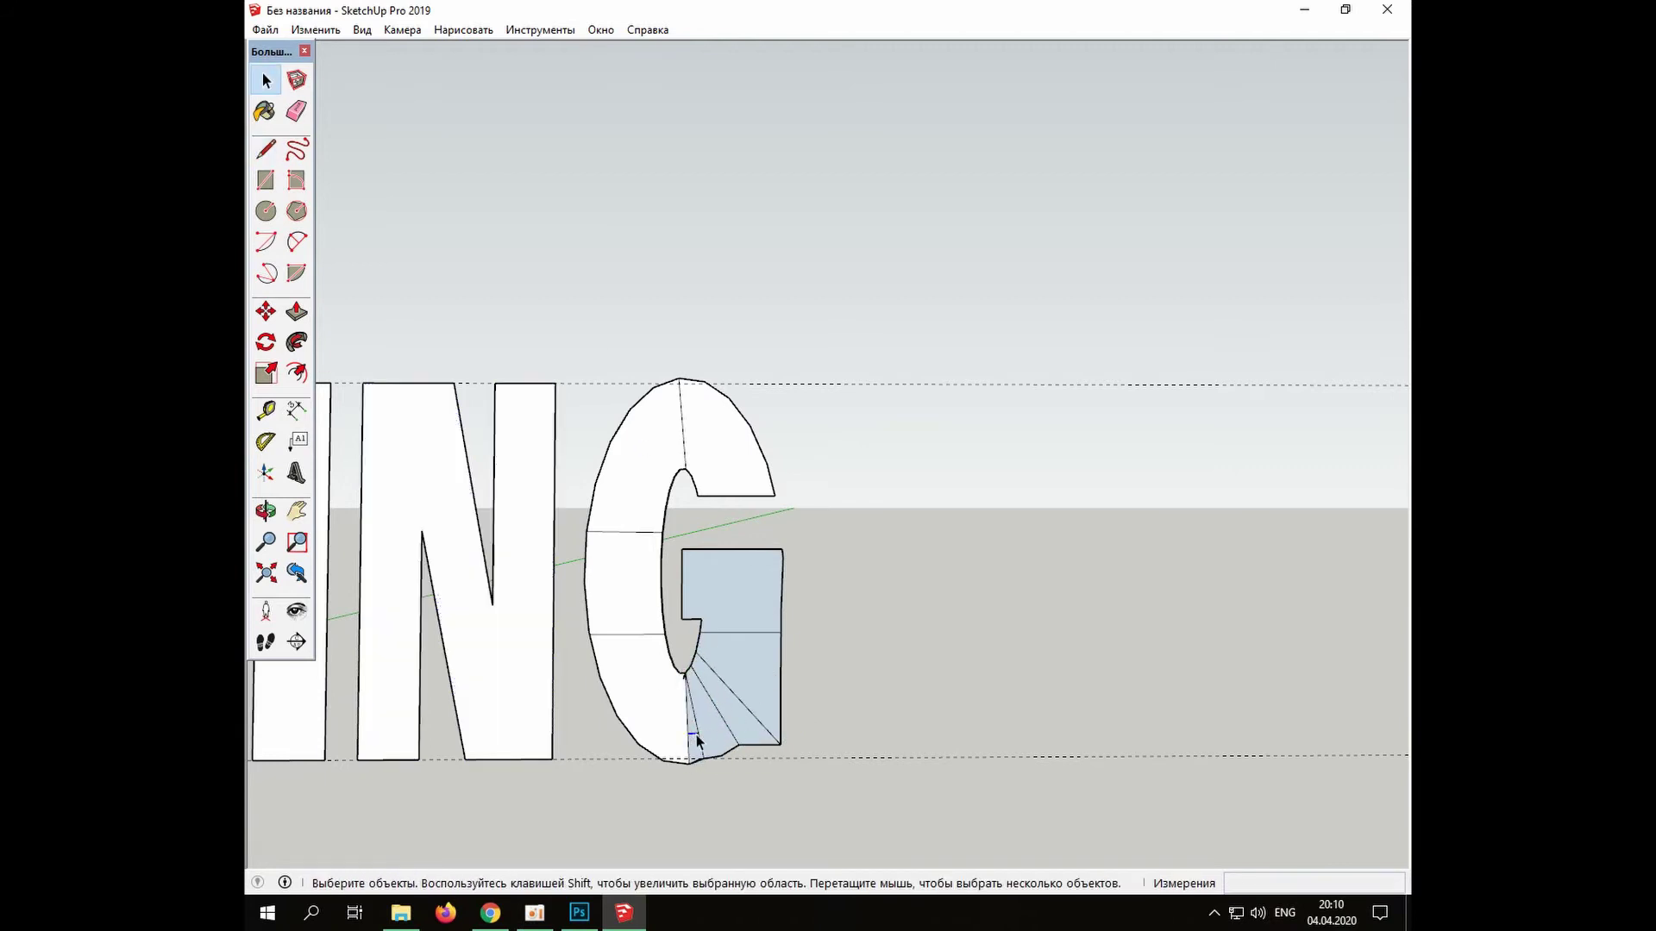
left_click(697, 743)
right_click(629, 675)
right_click(695, 676)
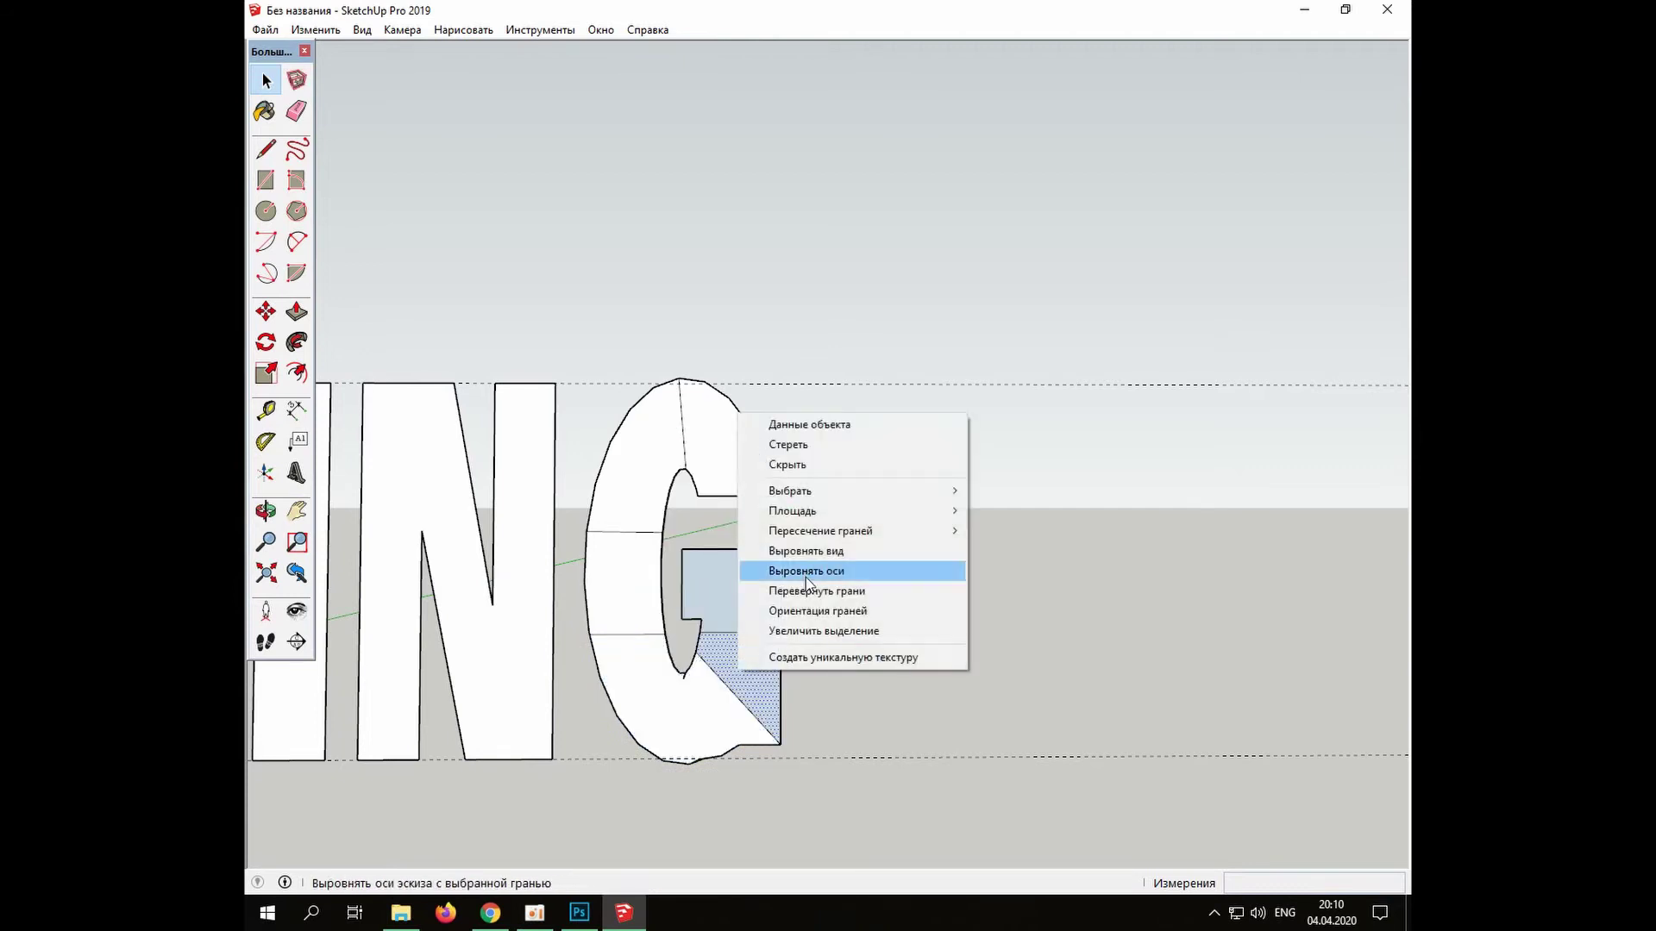
right_click(716, 607)
left_click(825, 762)
Delete the remaining dividing edges across the G's body while keeping its faces
left_click(635, 635)
key("Delete")
left_click(625, 531)
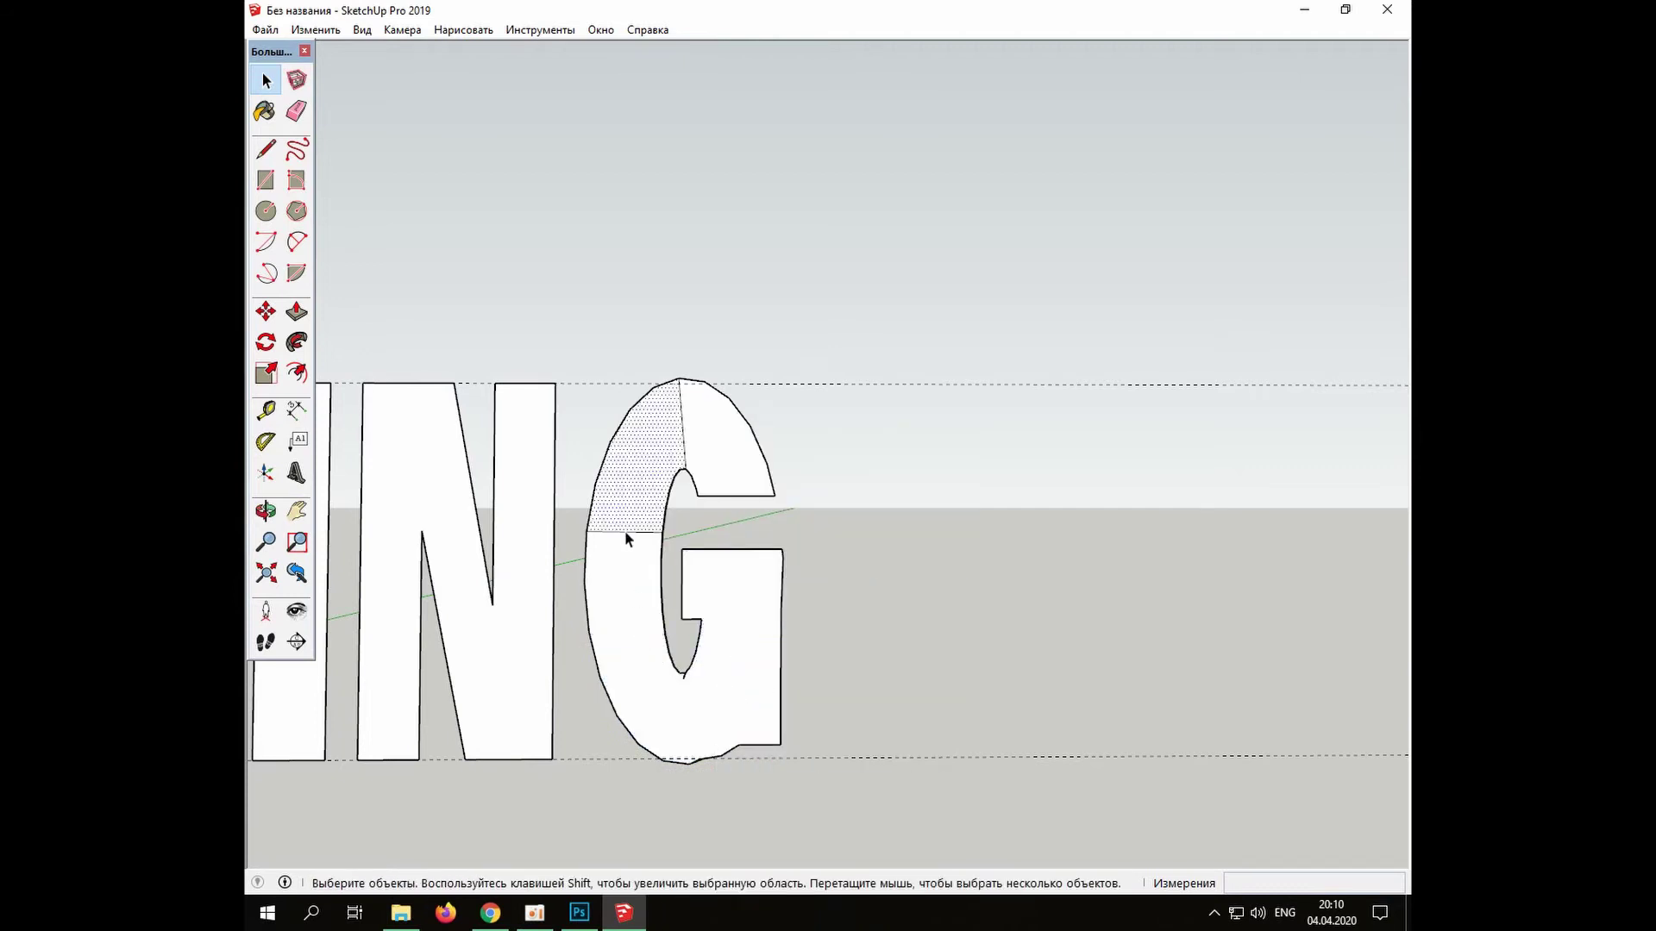
key("Delete")
left_click(316, 30)
left_click(354, 50)
left_click(629, 532)
key("Delete")
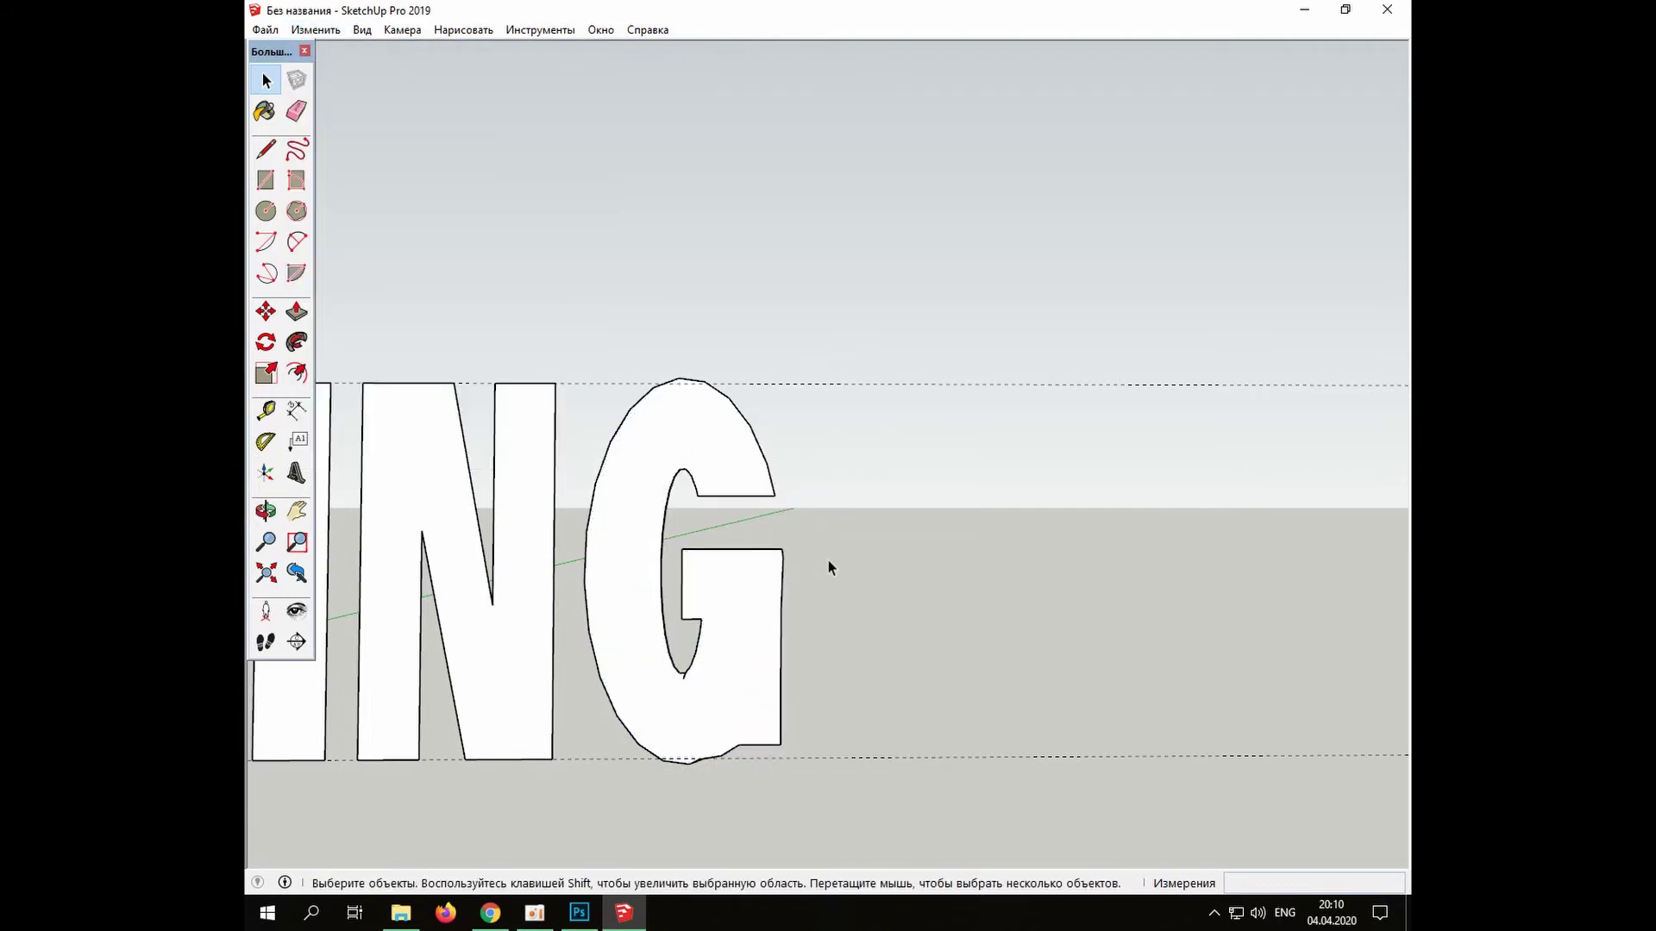
Draw dividing lines from the A's inner triangle and lower notch to its left outer edge to create faces
scroll(831, 563, "down", 6)
scroll(551, 605, "up", 6)
left_click(265, 150)
left_click(549, 522)
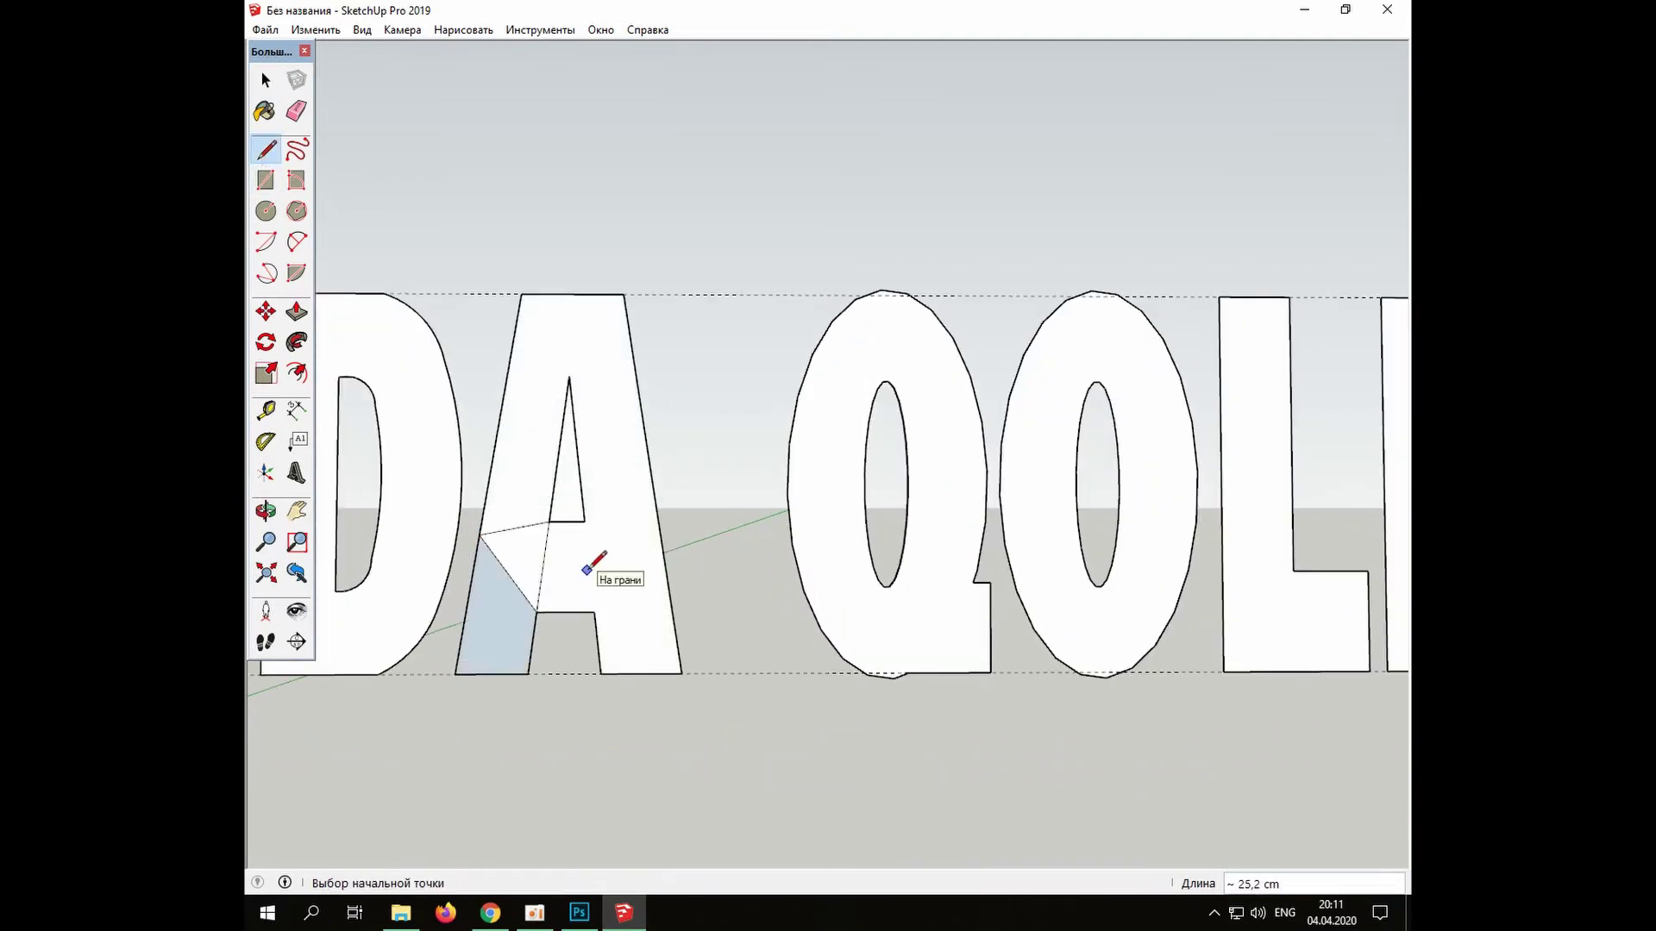
Reverse the face of the A's left leg and delete the dividing edges beside the crossbar
key("space")
left_click(514, 576)
right_click(496, 614)
left_click(561, 793)
left_click(512, 579)
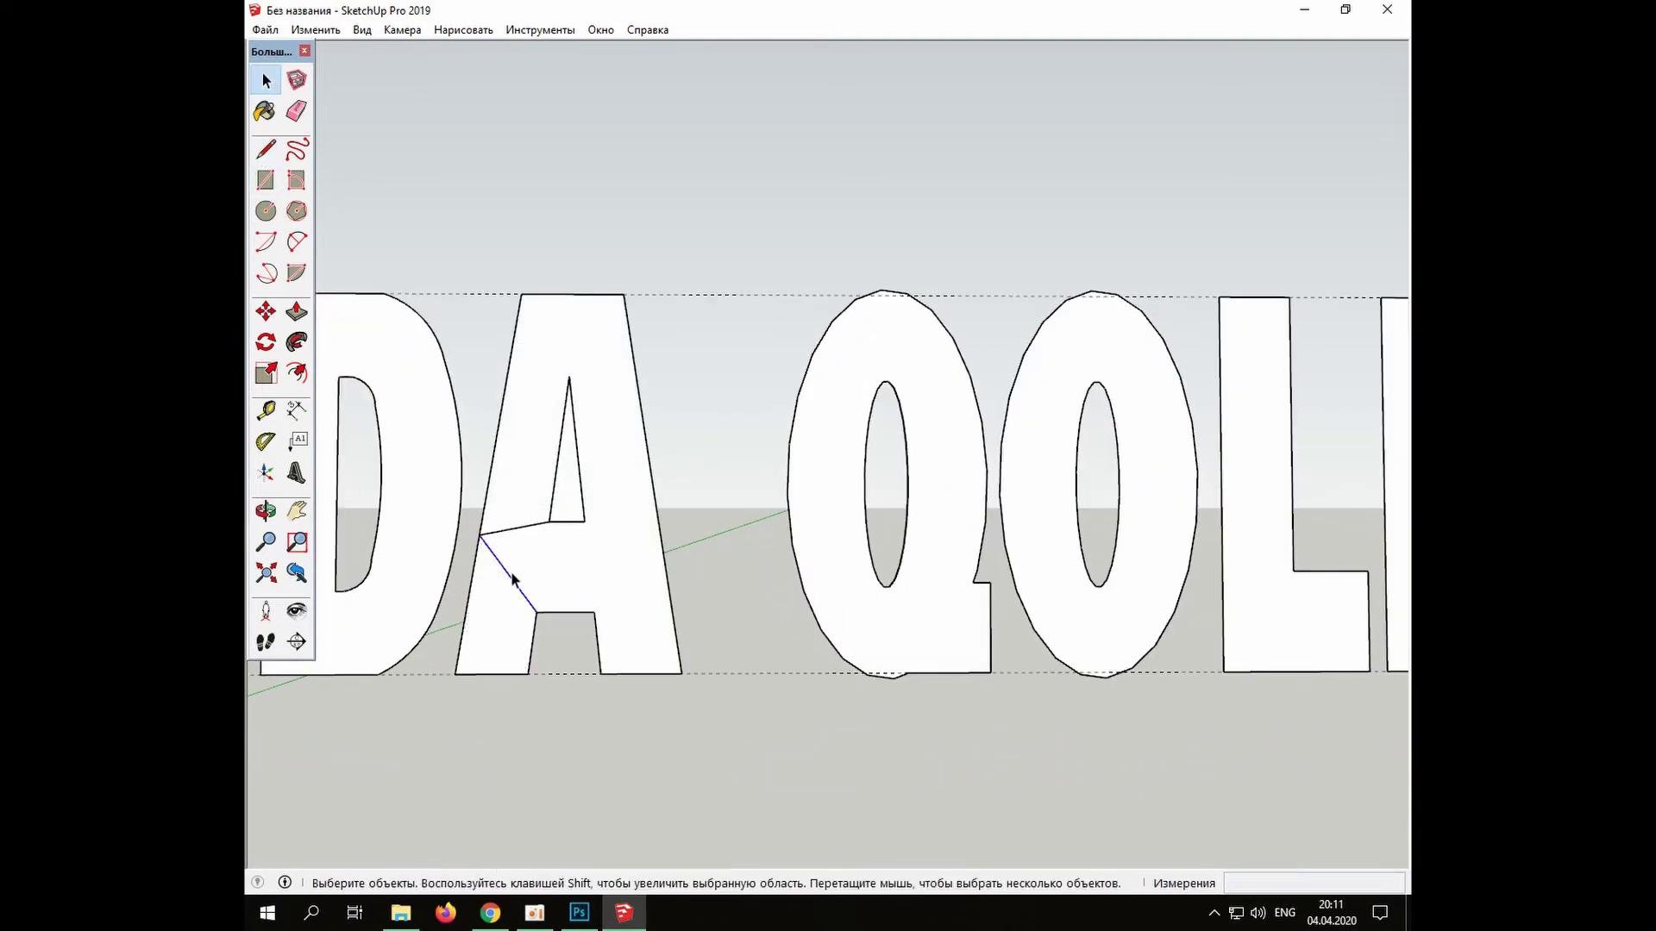
key("Delete")
left_click(511, 530)
key("Delete")
Draw a line from the upper right corner of the A's lower notch to its right outer edge
scroll(576, 527, "up", 4)
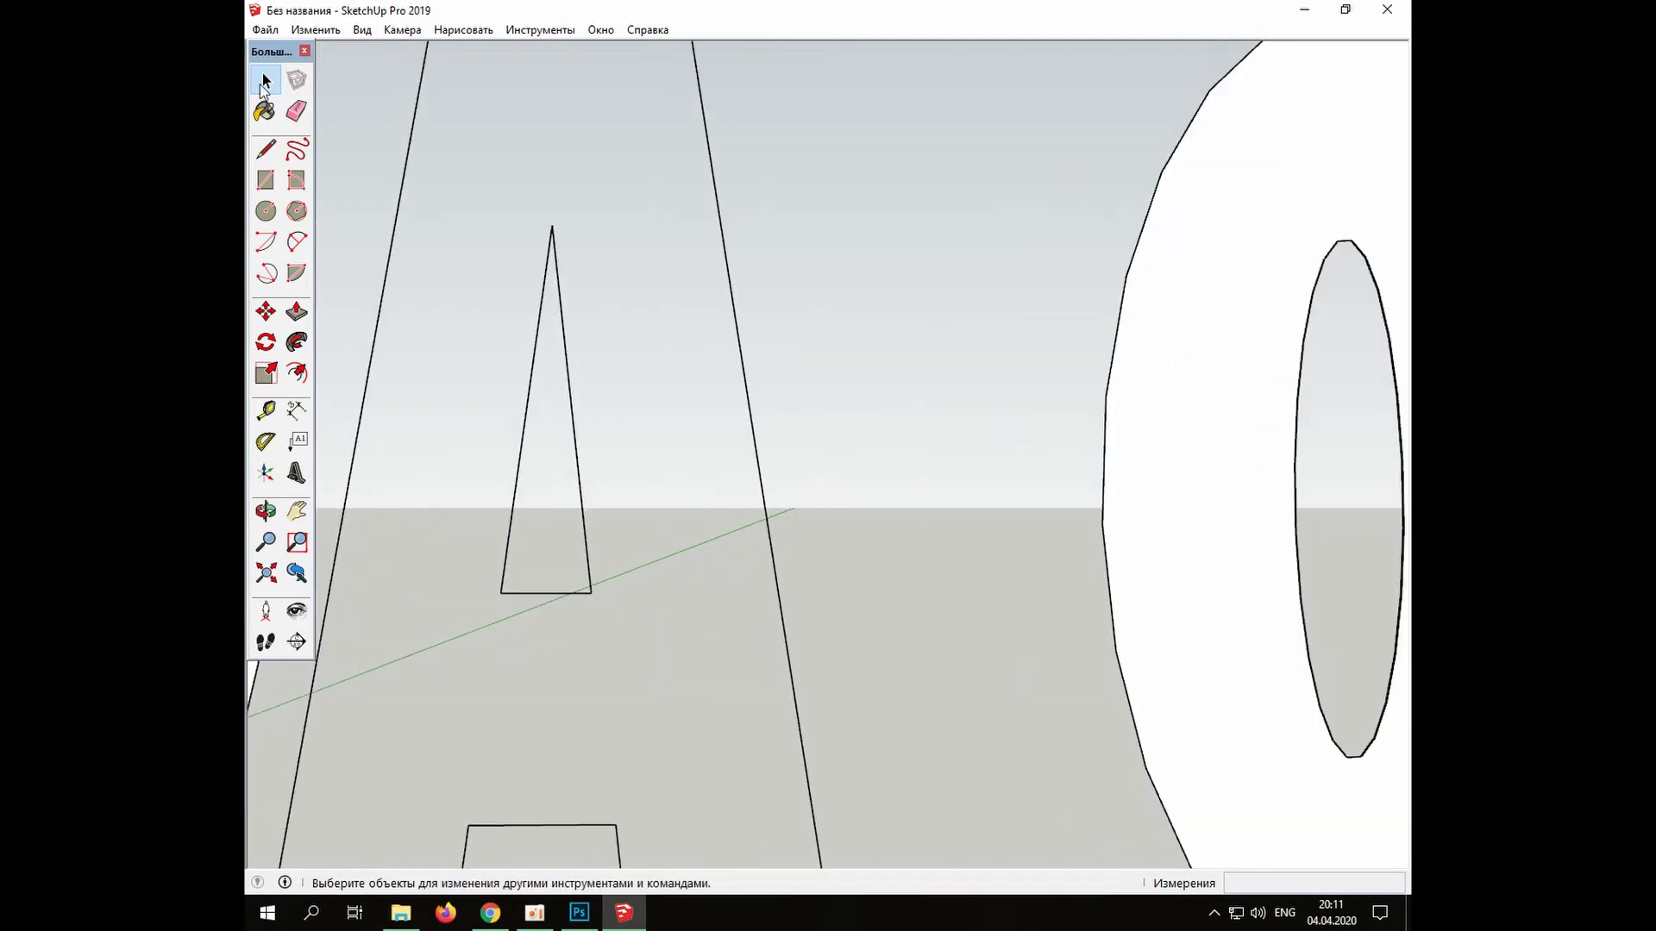
key("l")
left_click(583, 520)
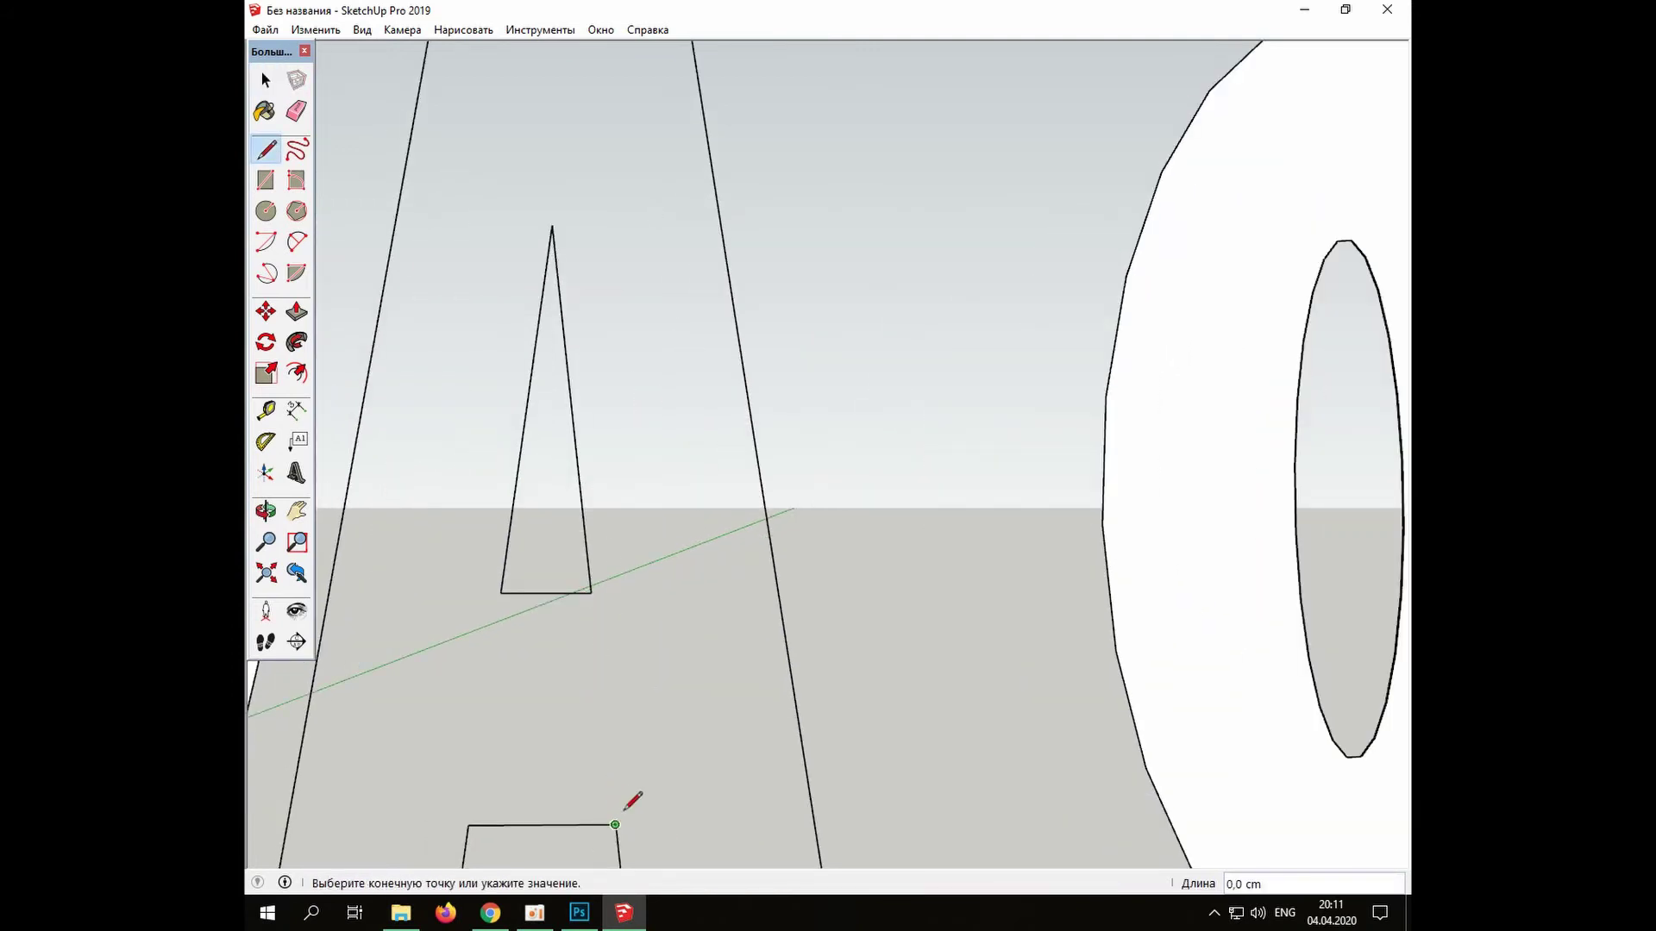
left_click(764, 546)
scroll(572, 536, "up", 3)
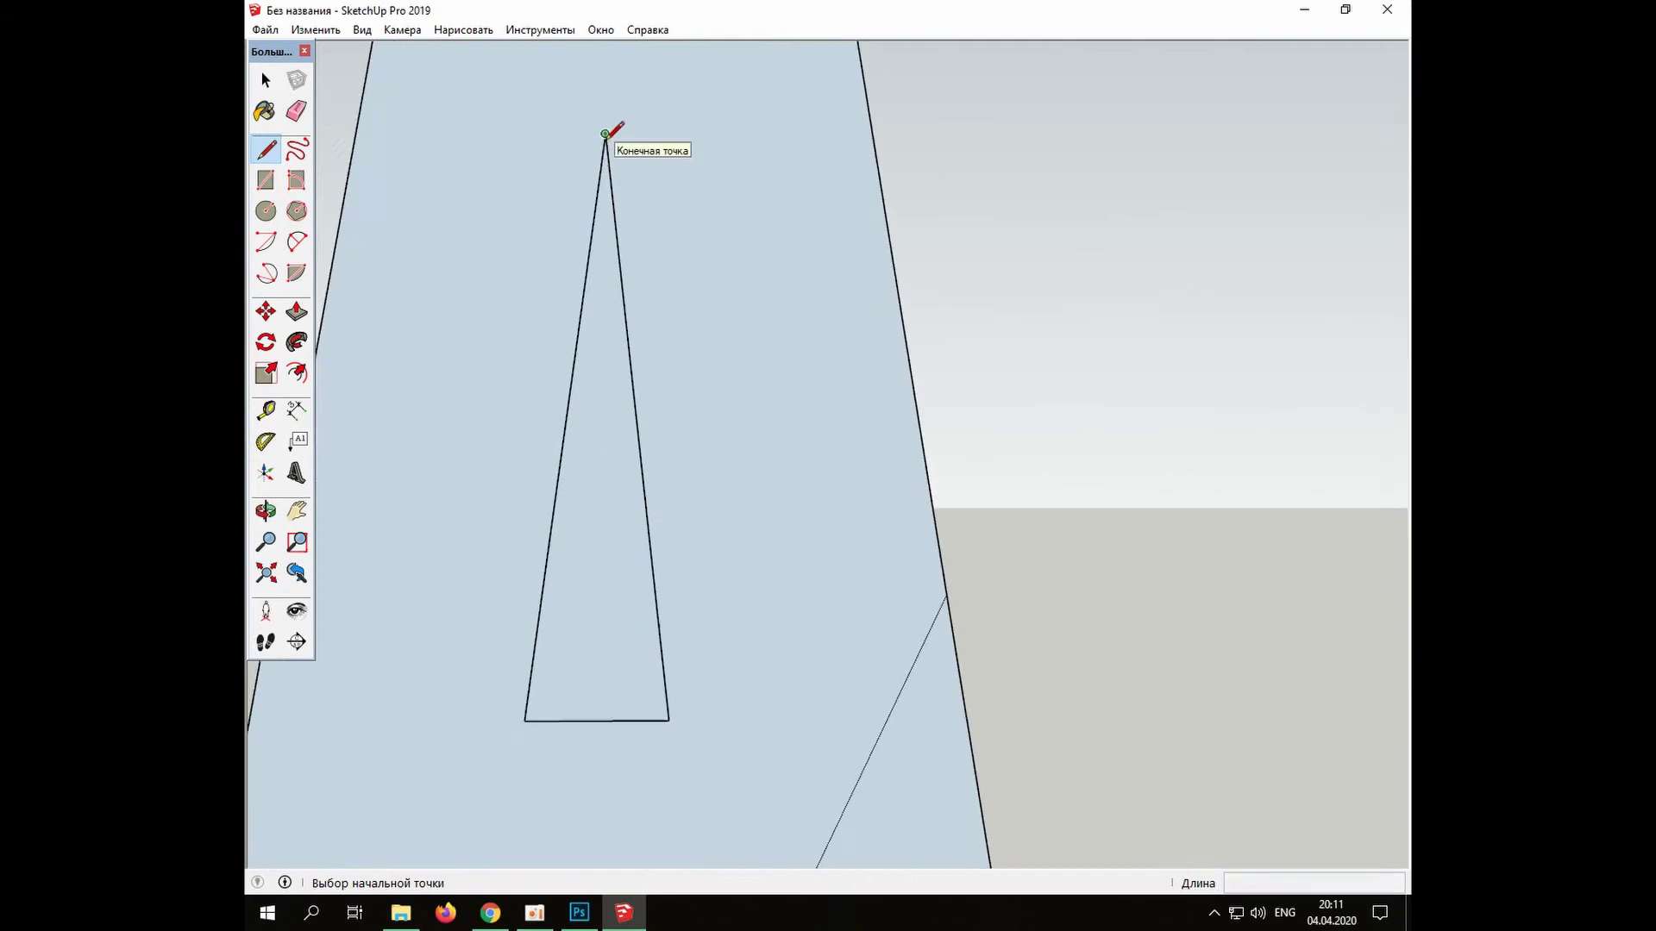
scroll(605, 134, "up", 6)
scroll(606, 142, "down", 7)
Reverse the A's main face so its white side points forward
key("space")
scroll(634, 578, "down", 4)
right_click(632, 470)
left_click(714, 650)
scroll(628, 615, "up", 3)
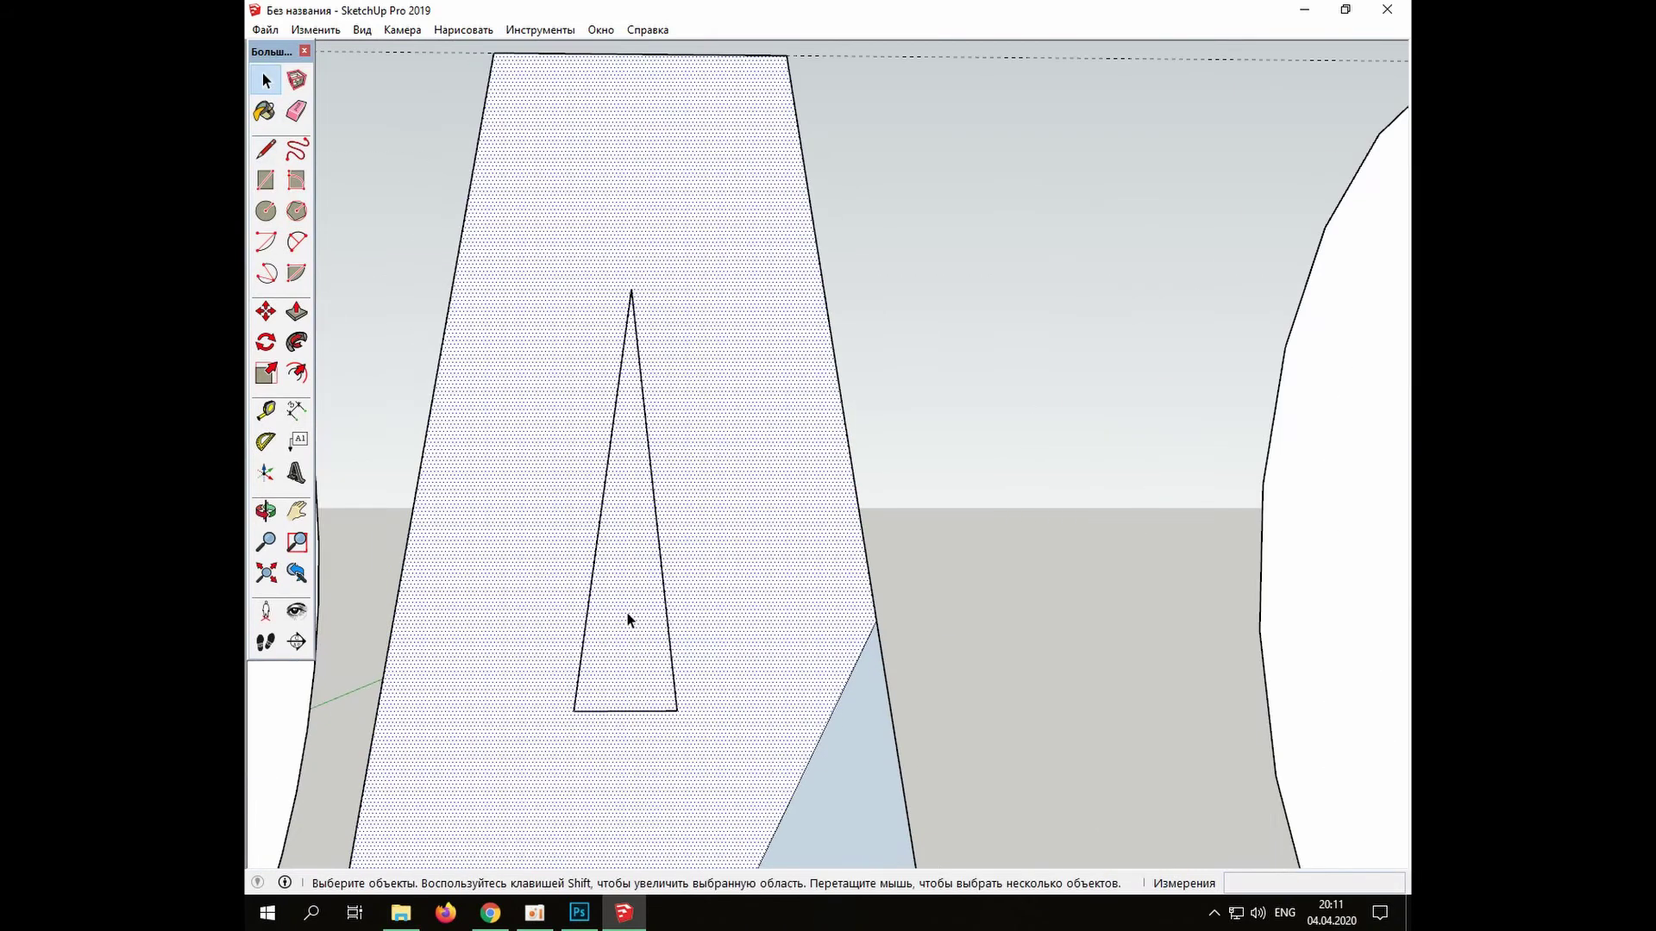
Try painting the A's main face with the crushed-stone ground cover material
key("b")
left_click(517, 483)
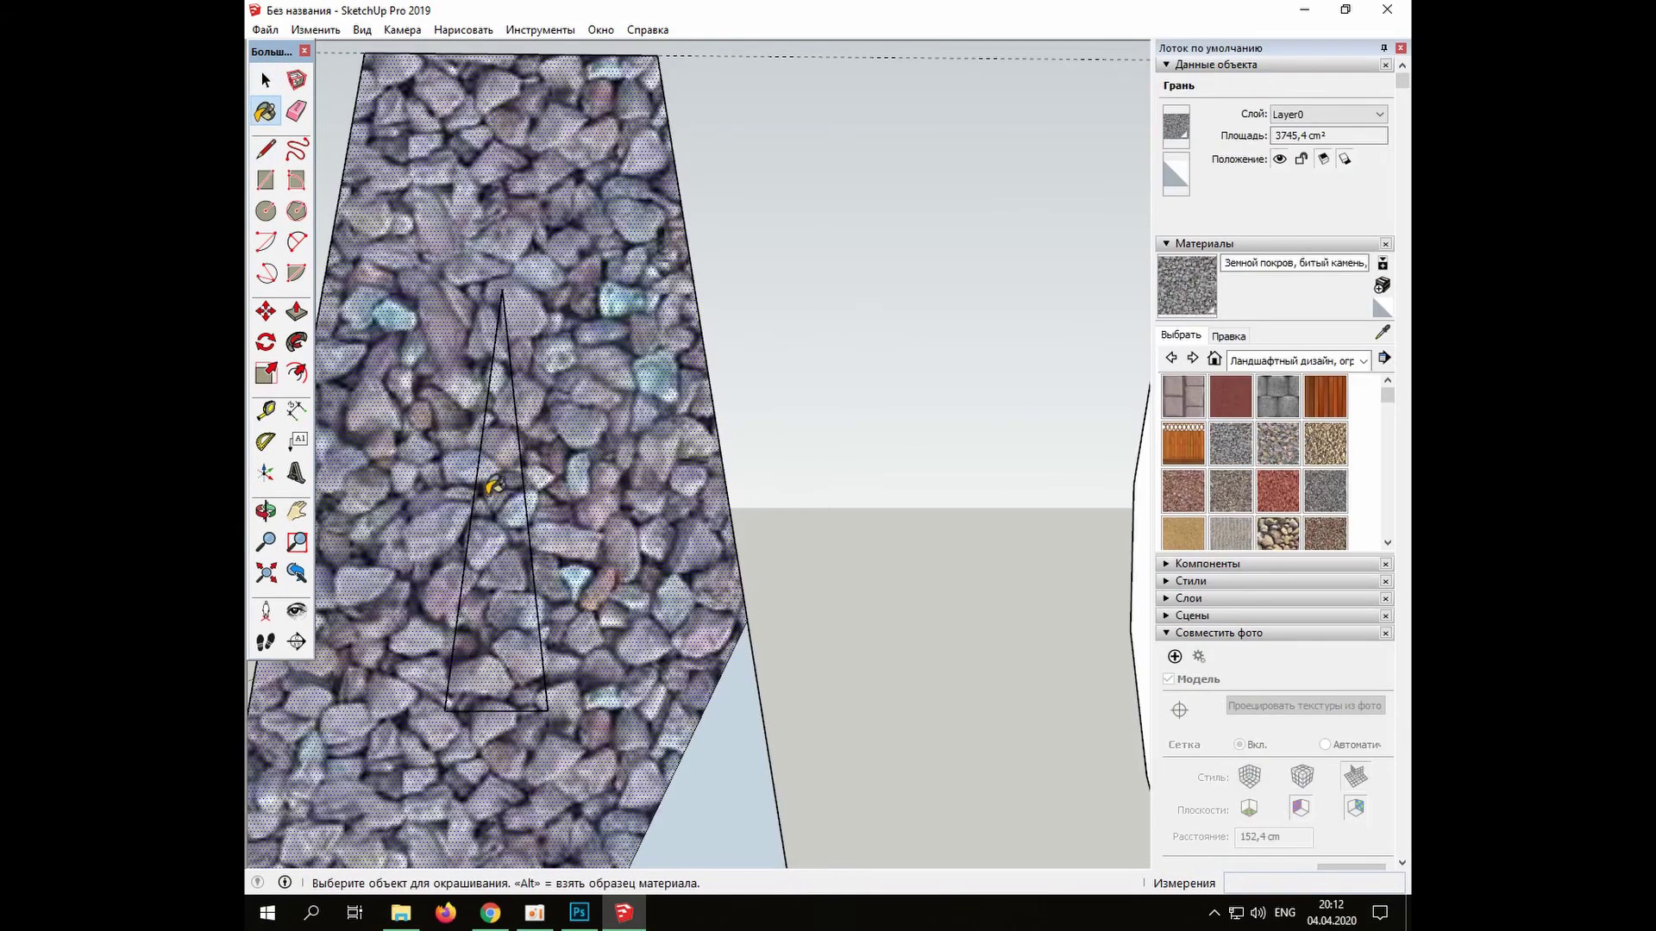
key("ctrl+z")
Hide the default tray
key("space")
left_click(601, 30)
mouse_move(676, 55)
left_click(843, 50)
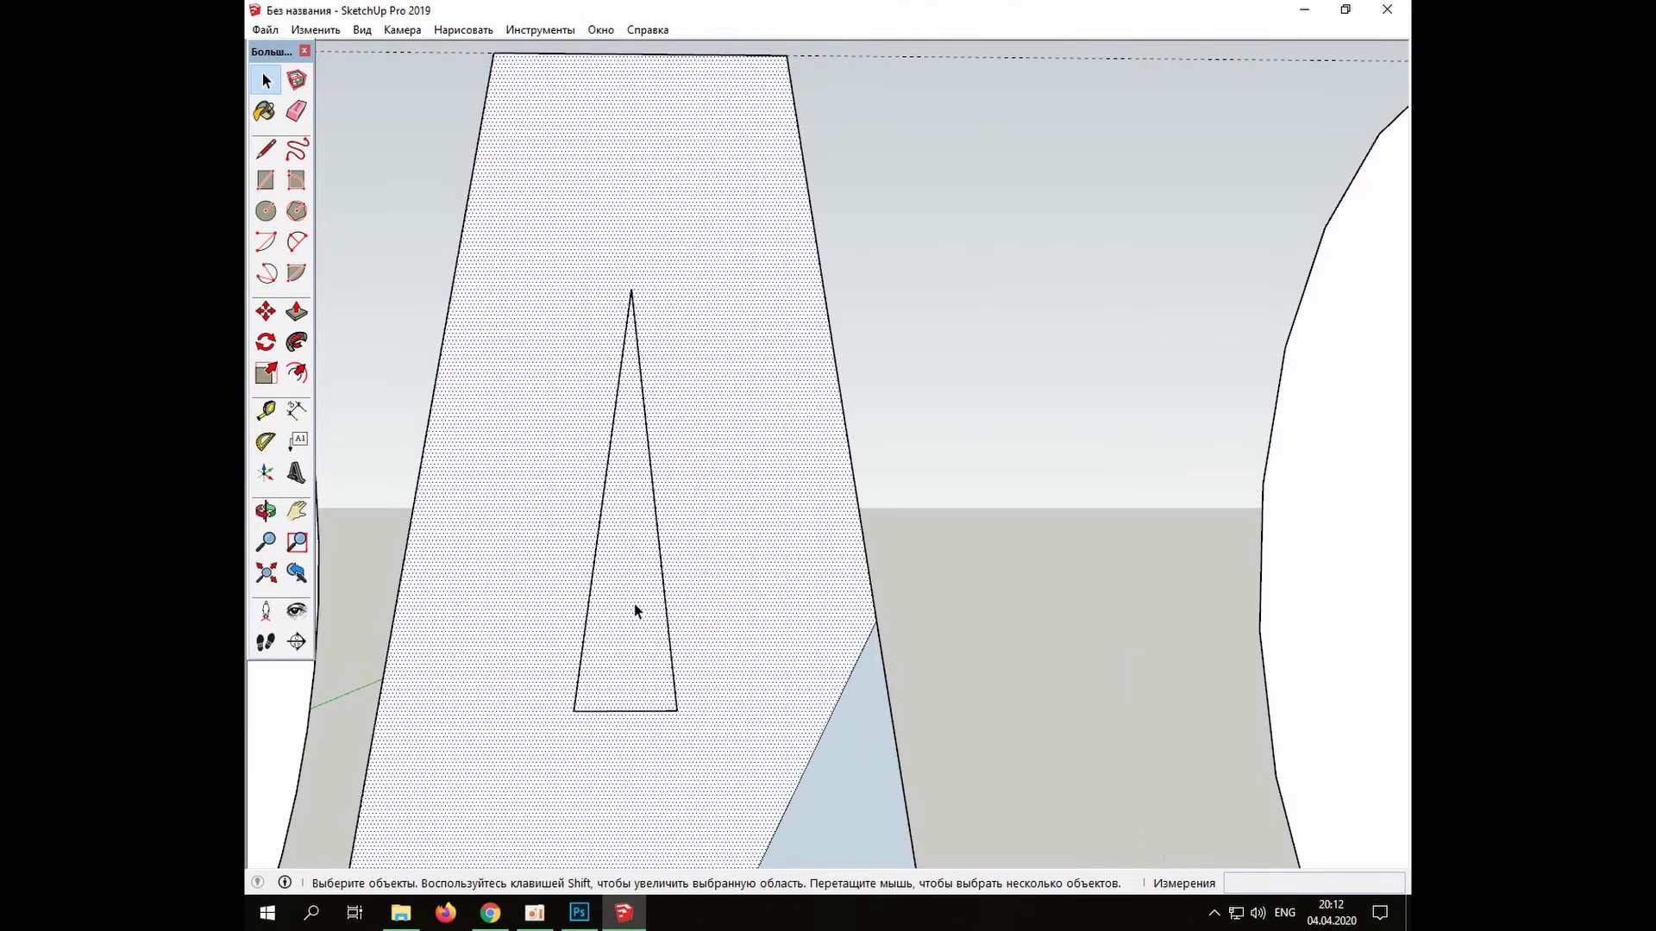
Draw a short line across the A's inner triangle near its apex and delete the small tip face above it
key("l")
left_click(621, 359)
left_click(639, 360)
left_click(266, 80)
left_click(631, 353)
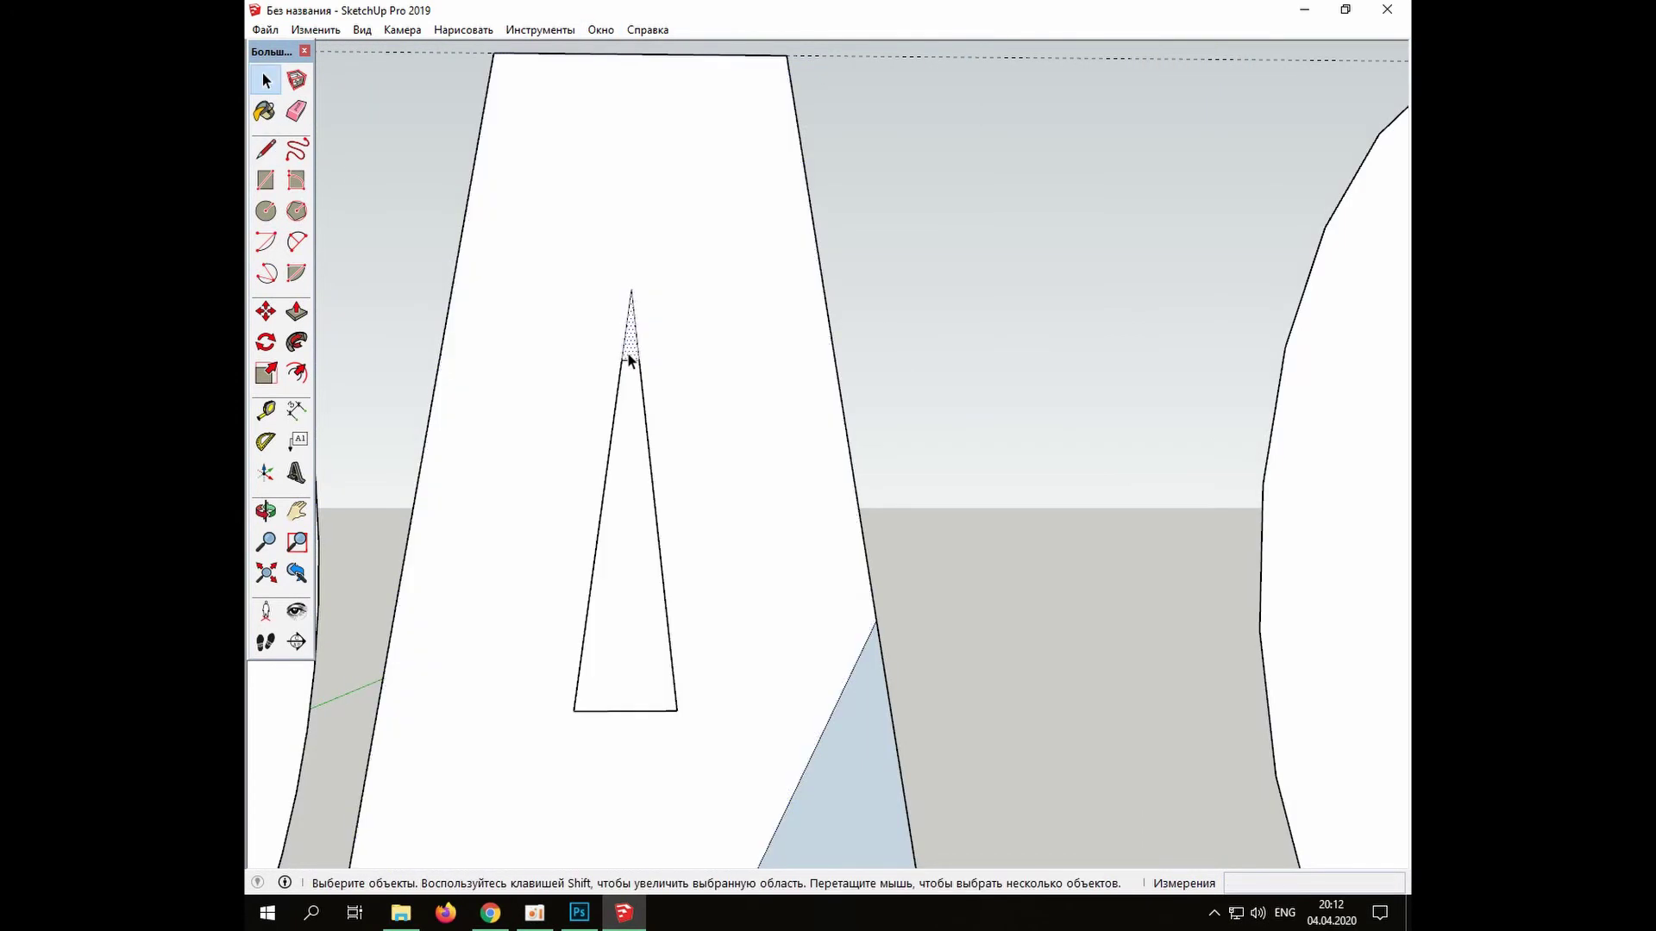
key("Delete")
Draw a line along the left edge of the A's inner triangle and delete the remaining face inside the opening
left_click(628, 403)
scroll(661, 717, "up", 3)
key("l")
left_click(623, 117)
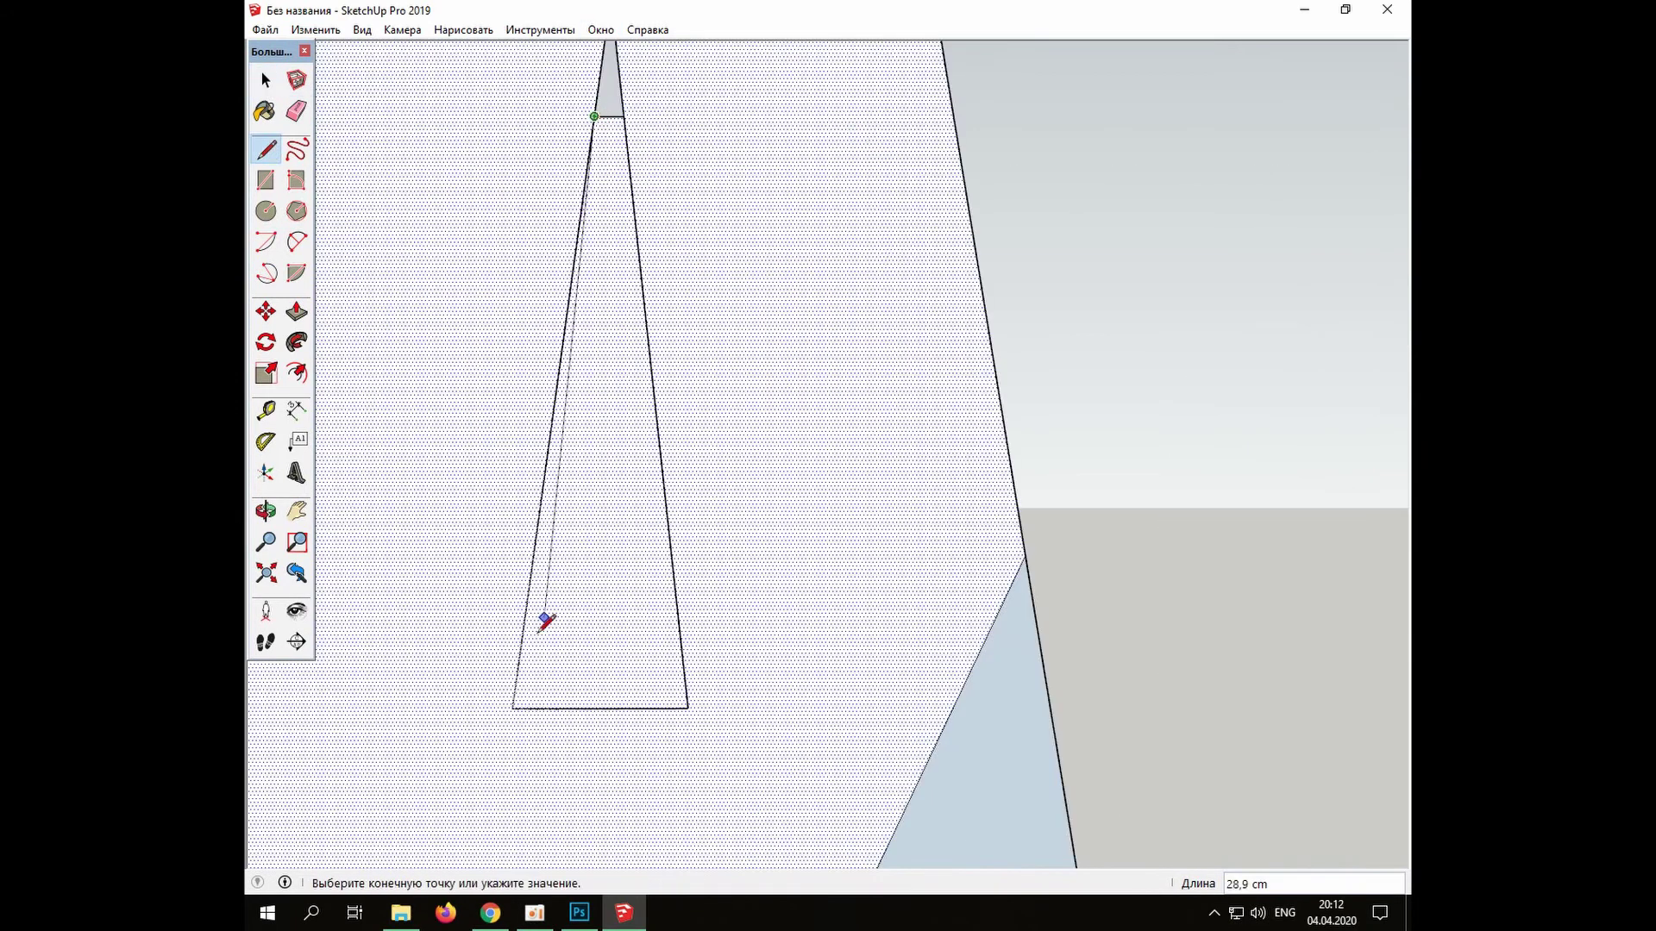
left_click(687, 709)
key("space")
left_click(651, 371)
key("Delete")
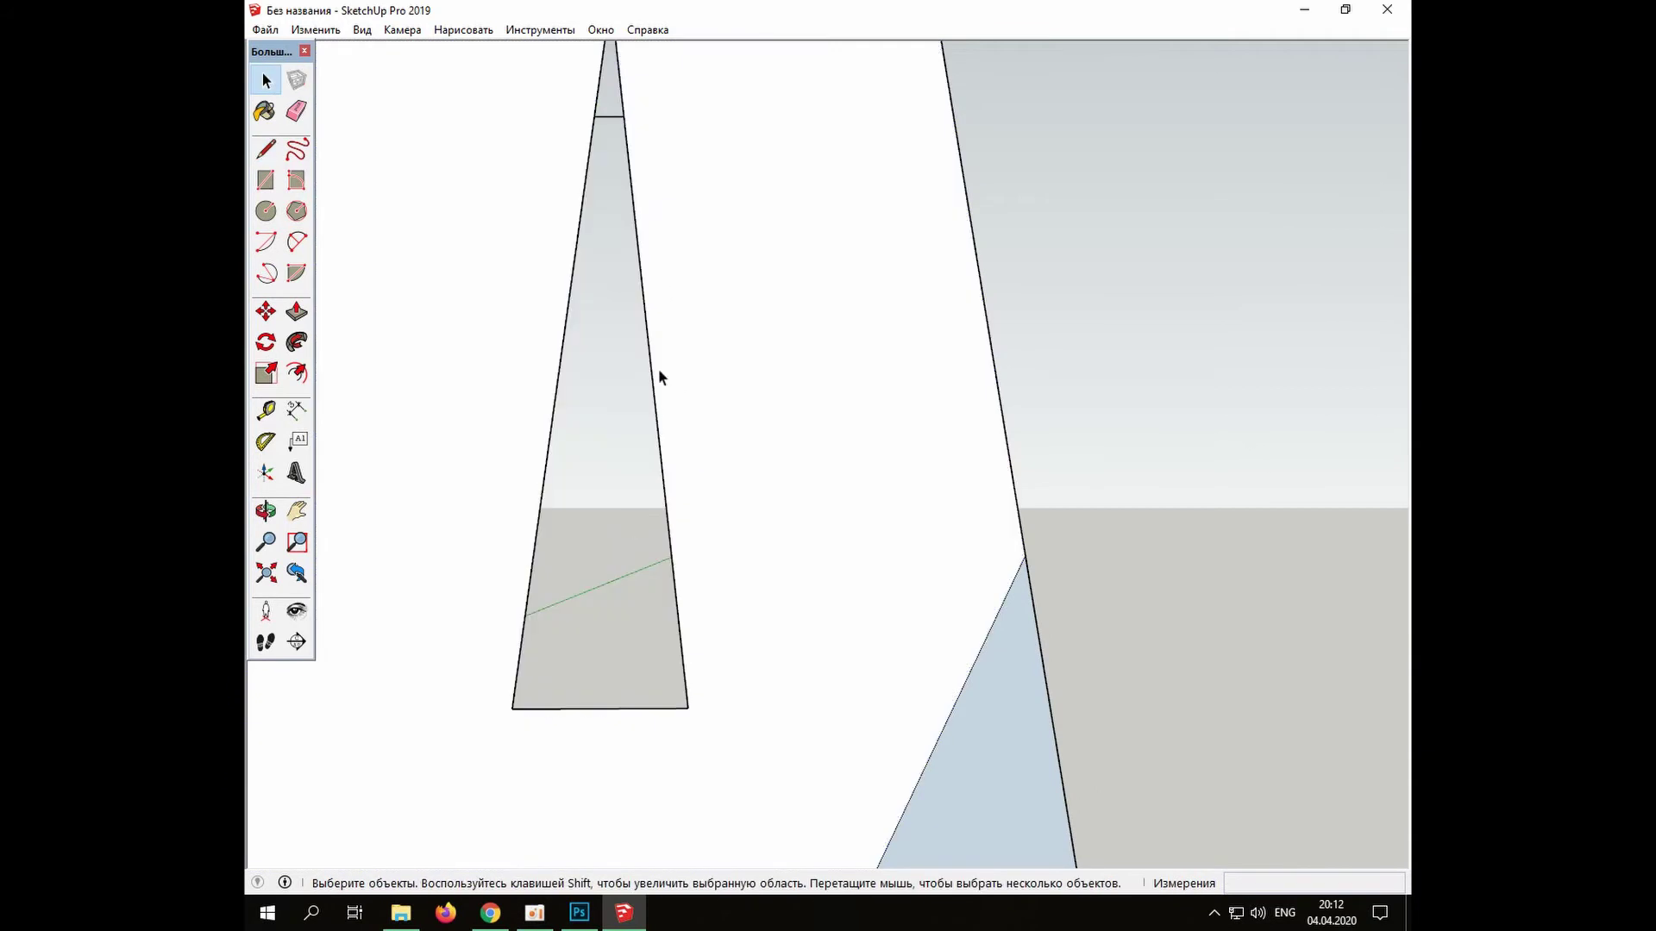
Reverse the blue face of the A's lower right leg and delete the leftover dividing edges
scroll(659, 367, "down", 3)
right_click(744, 575)
left_click(844, 753)
left_click(718, 511)
left_click(722, 512)
key("Delete")
scroll(745, 591, "down", 5)
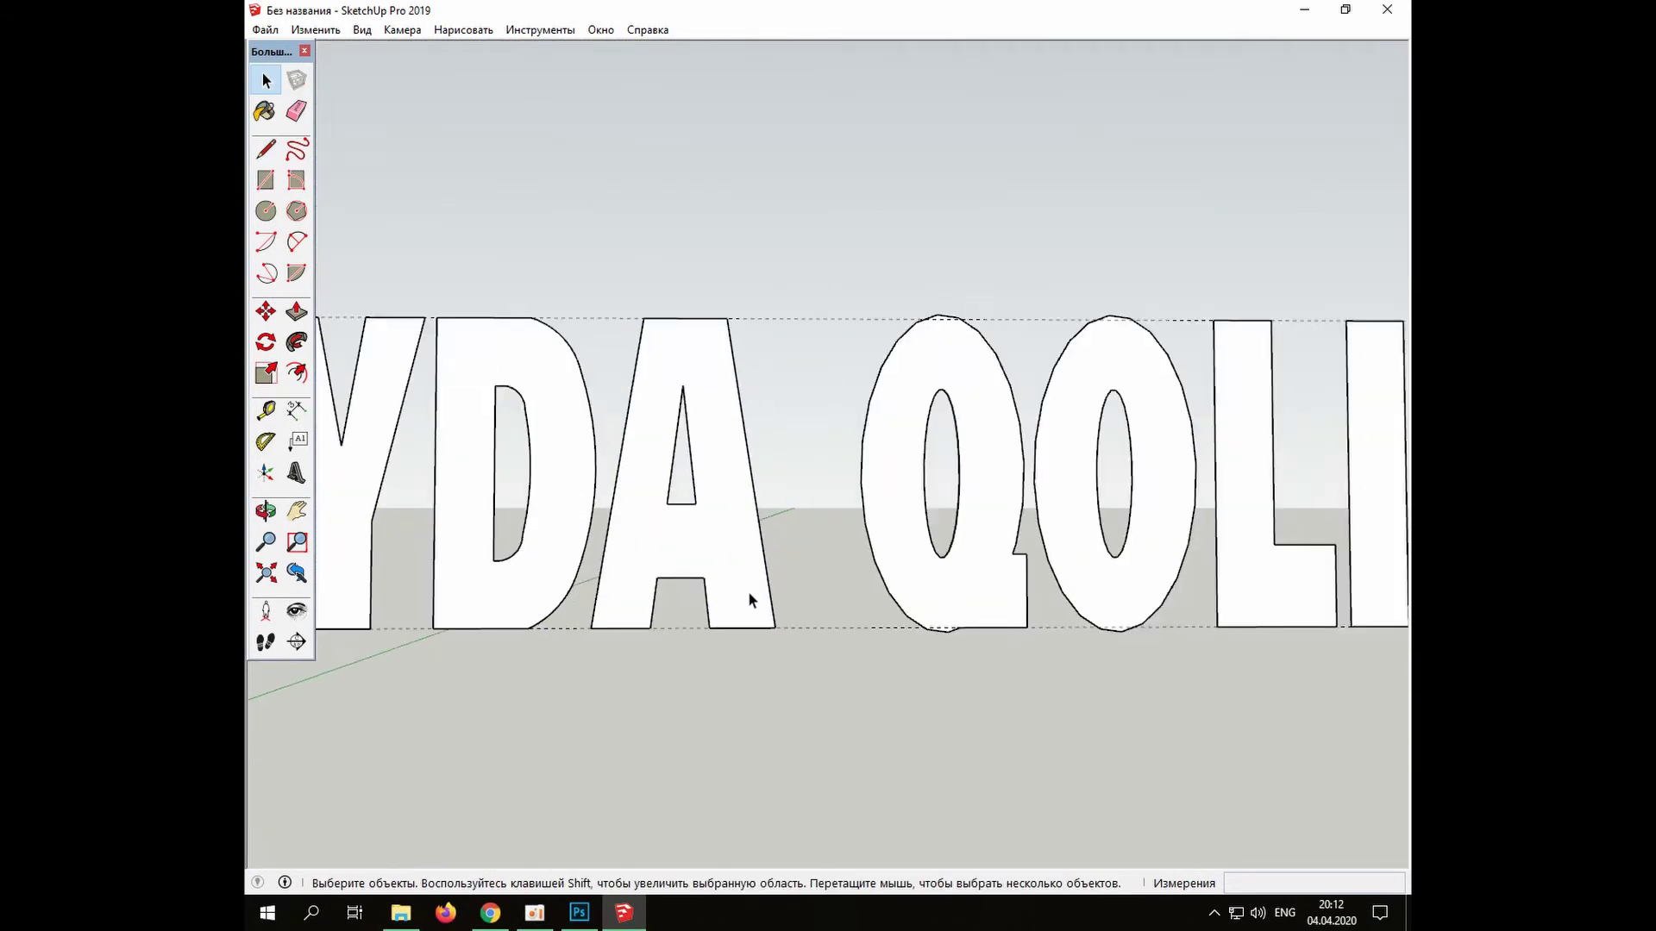
Try extruding the U's face freehand by about 12.3 cm with Push/Pull
middle_click_drag(642, 609, 1106, 582)
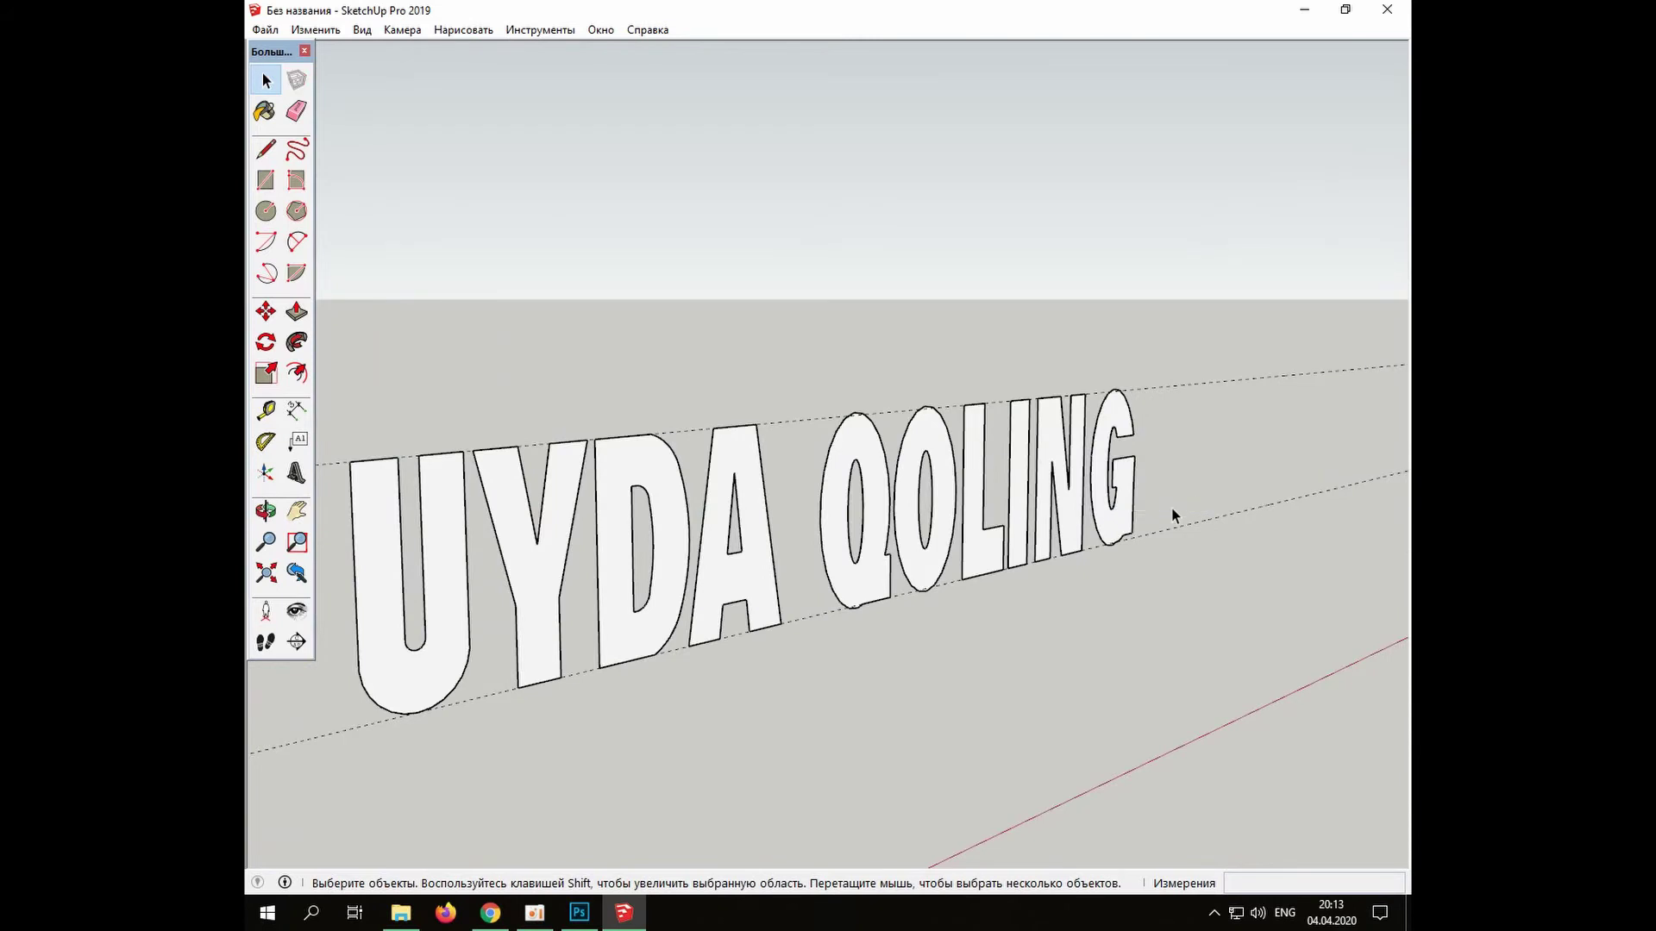
middle_click_drag(1172, 516, 693, 706)
key("p")
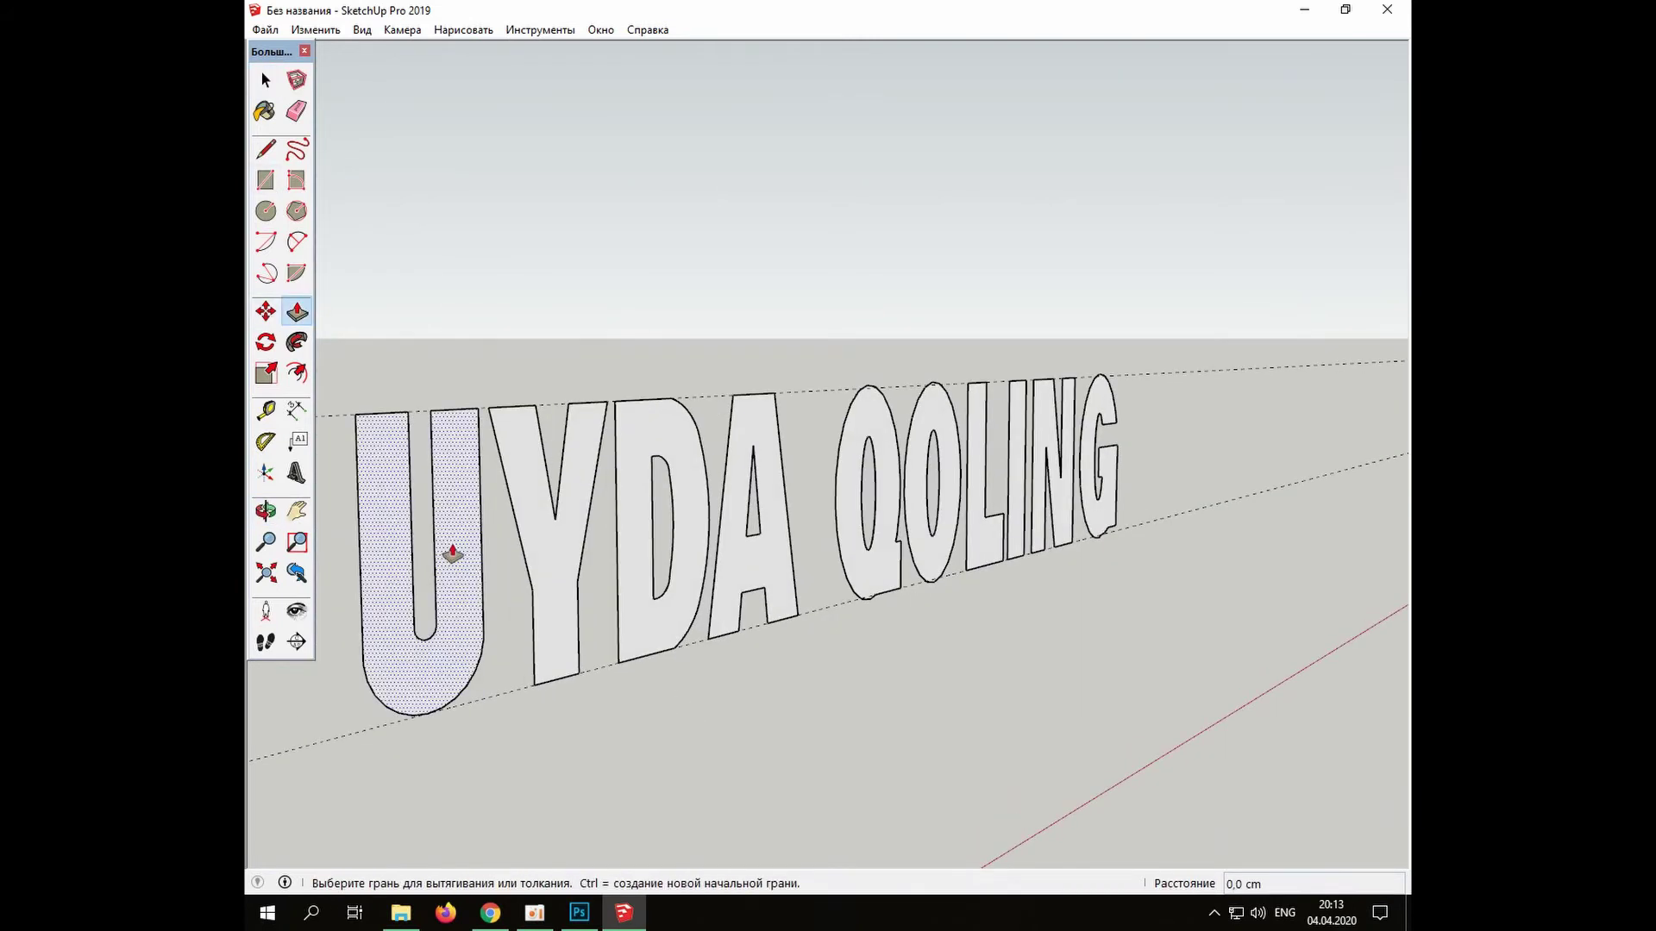
left_click_drag(452, 553, 474, 564)
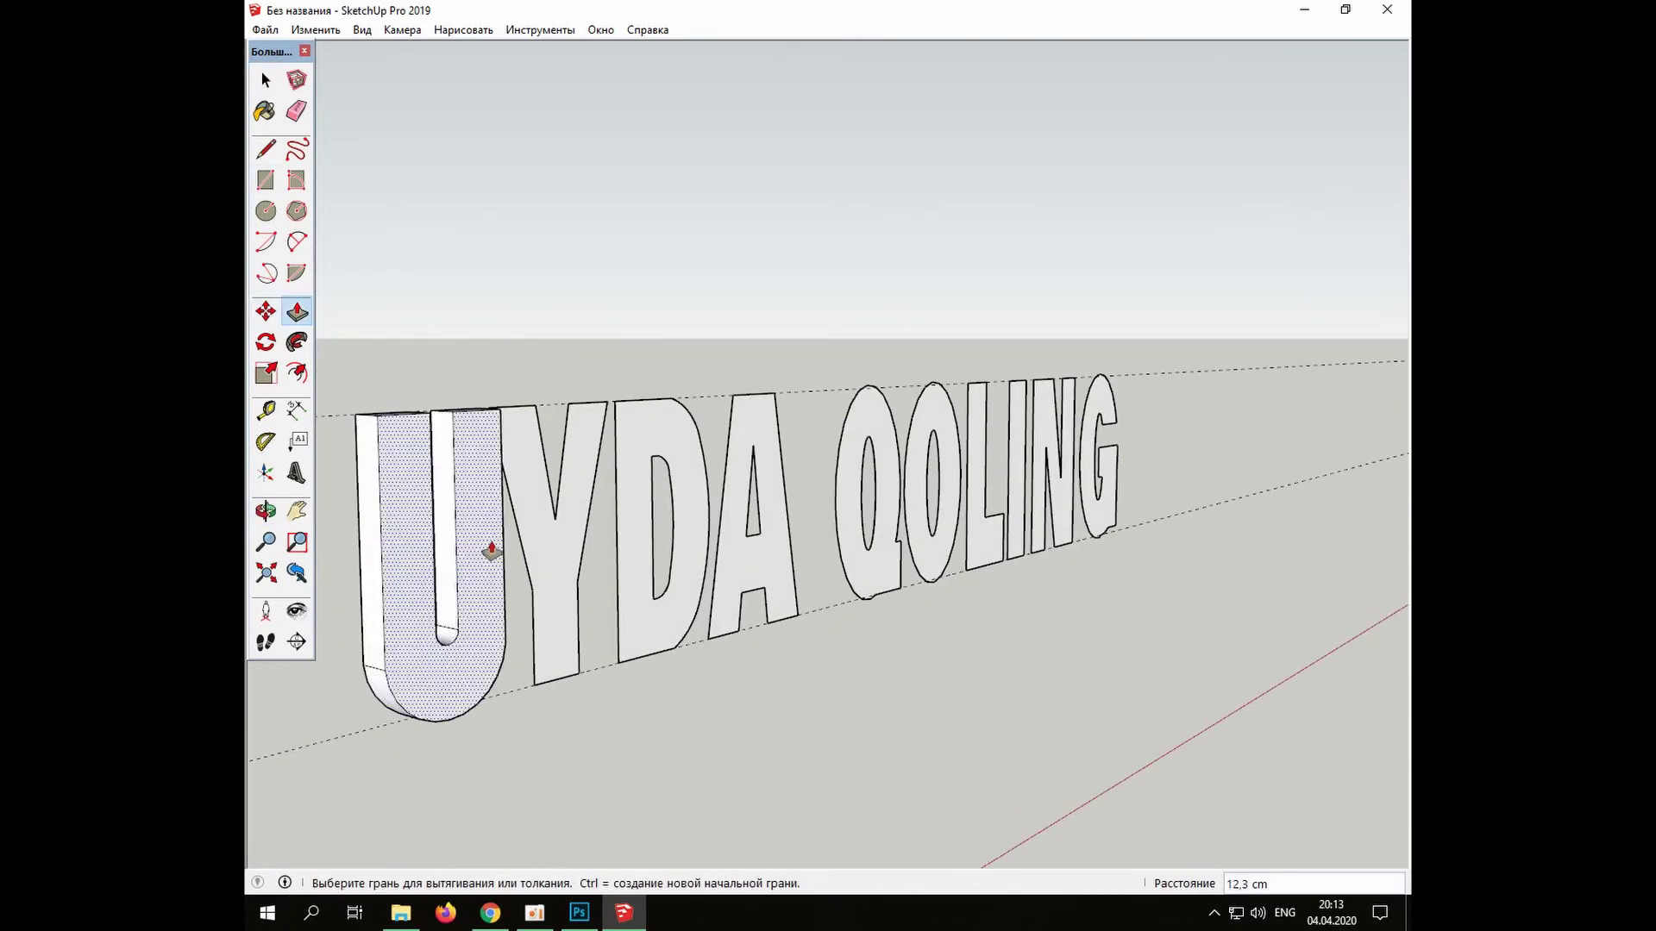
left_click(495, 542)
key("Escape")
left_click(316, 30)
left_click(355, 51)
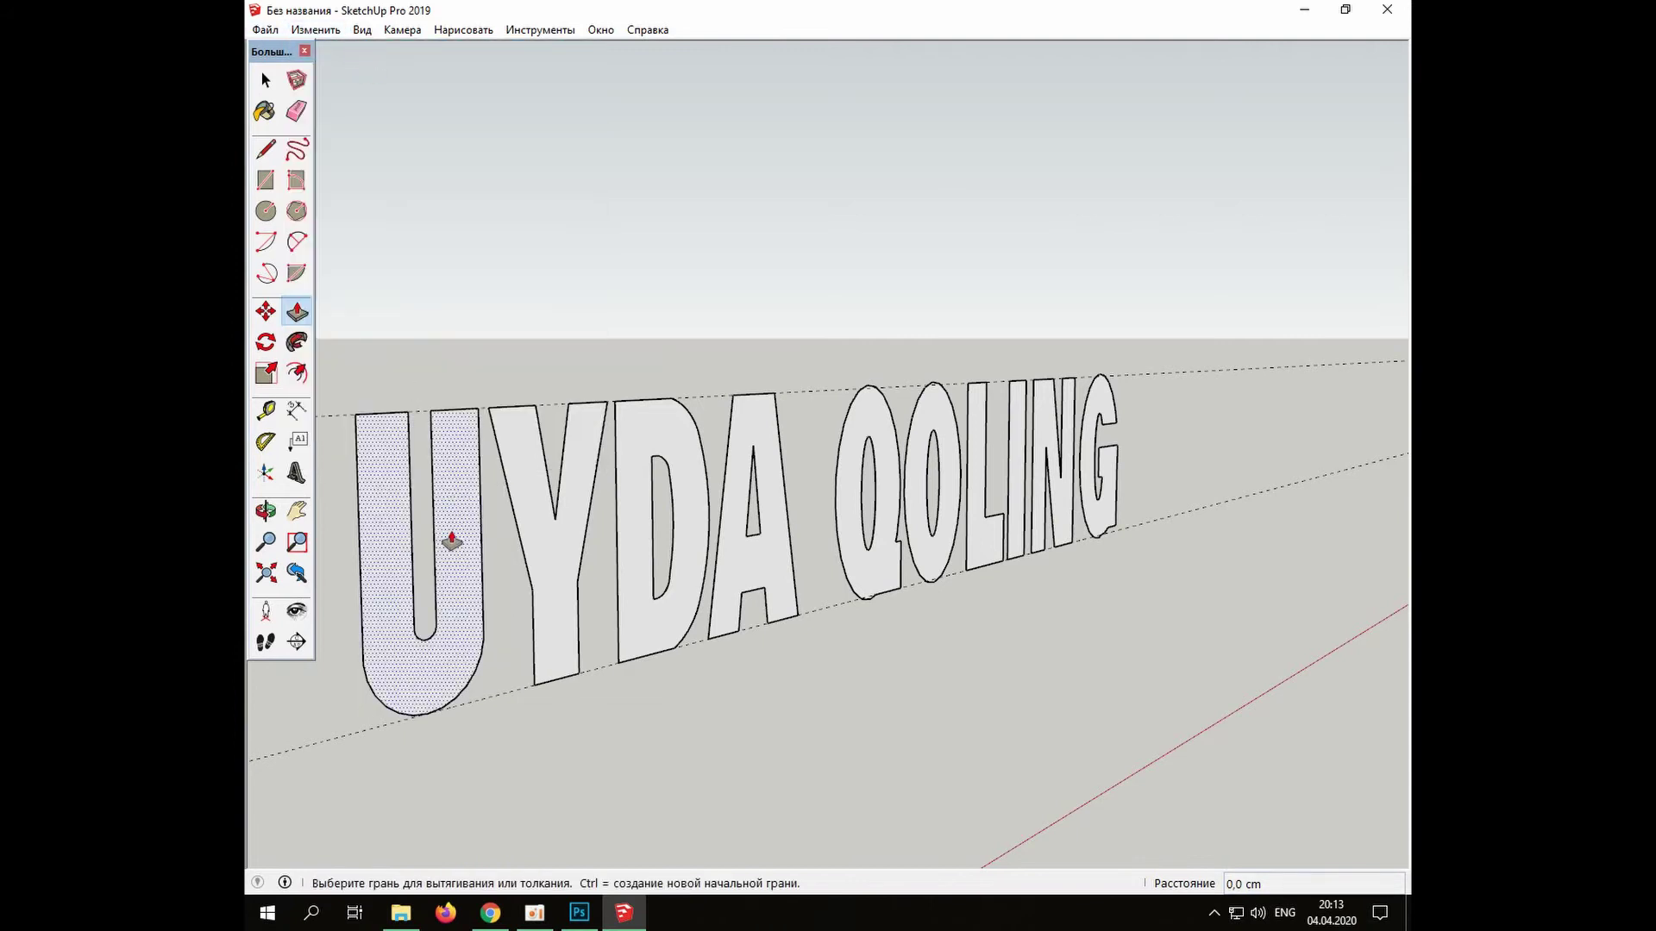
Extrude the U's face 10 cm and repeat the same extrusion on the Y, D and A
left_click_drag(451, 542, 468, 545)
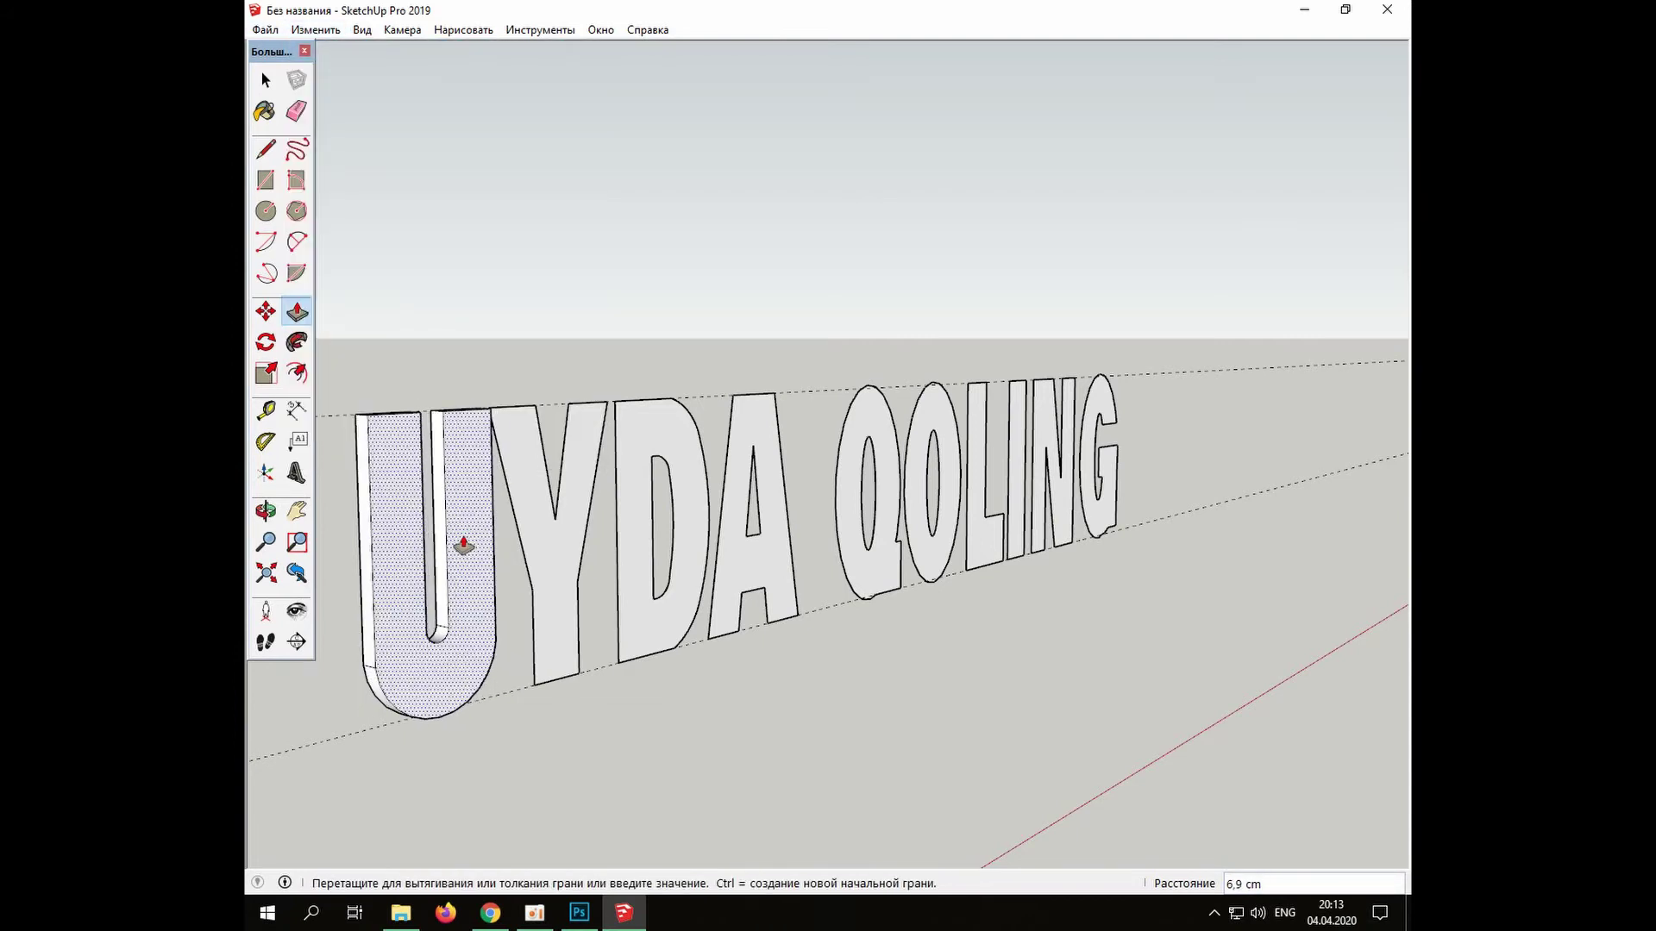
type("10")
key("Return")
double_click(543, 490)
double_click(643, 483)
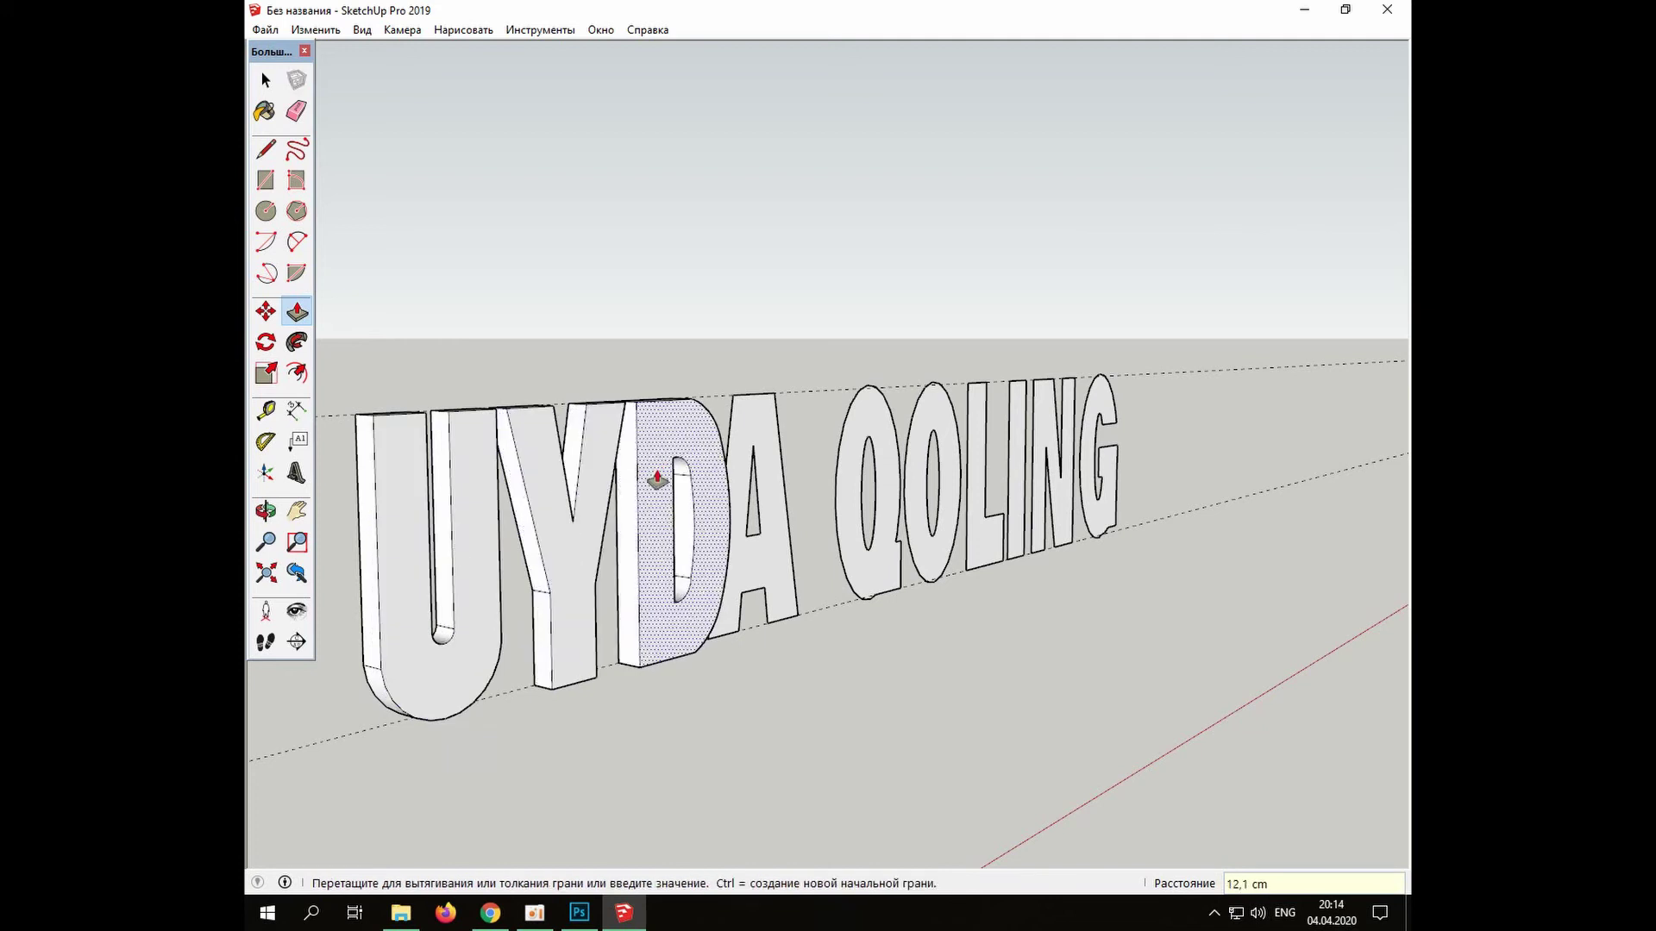
double_click(738, 475)
Repeat the 10 cm extrusion on the letters Q, O, L, I, N and G
double_click(869, 479)
double_click(933, 483)
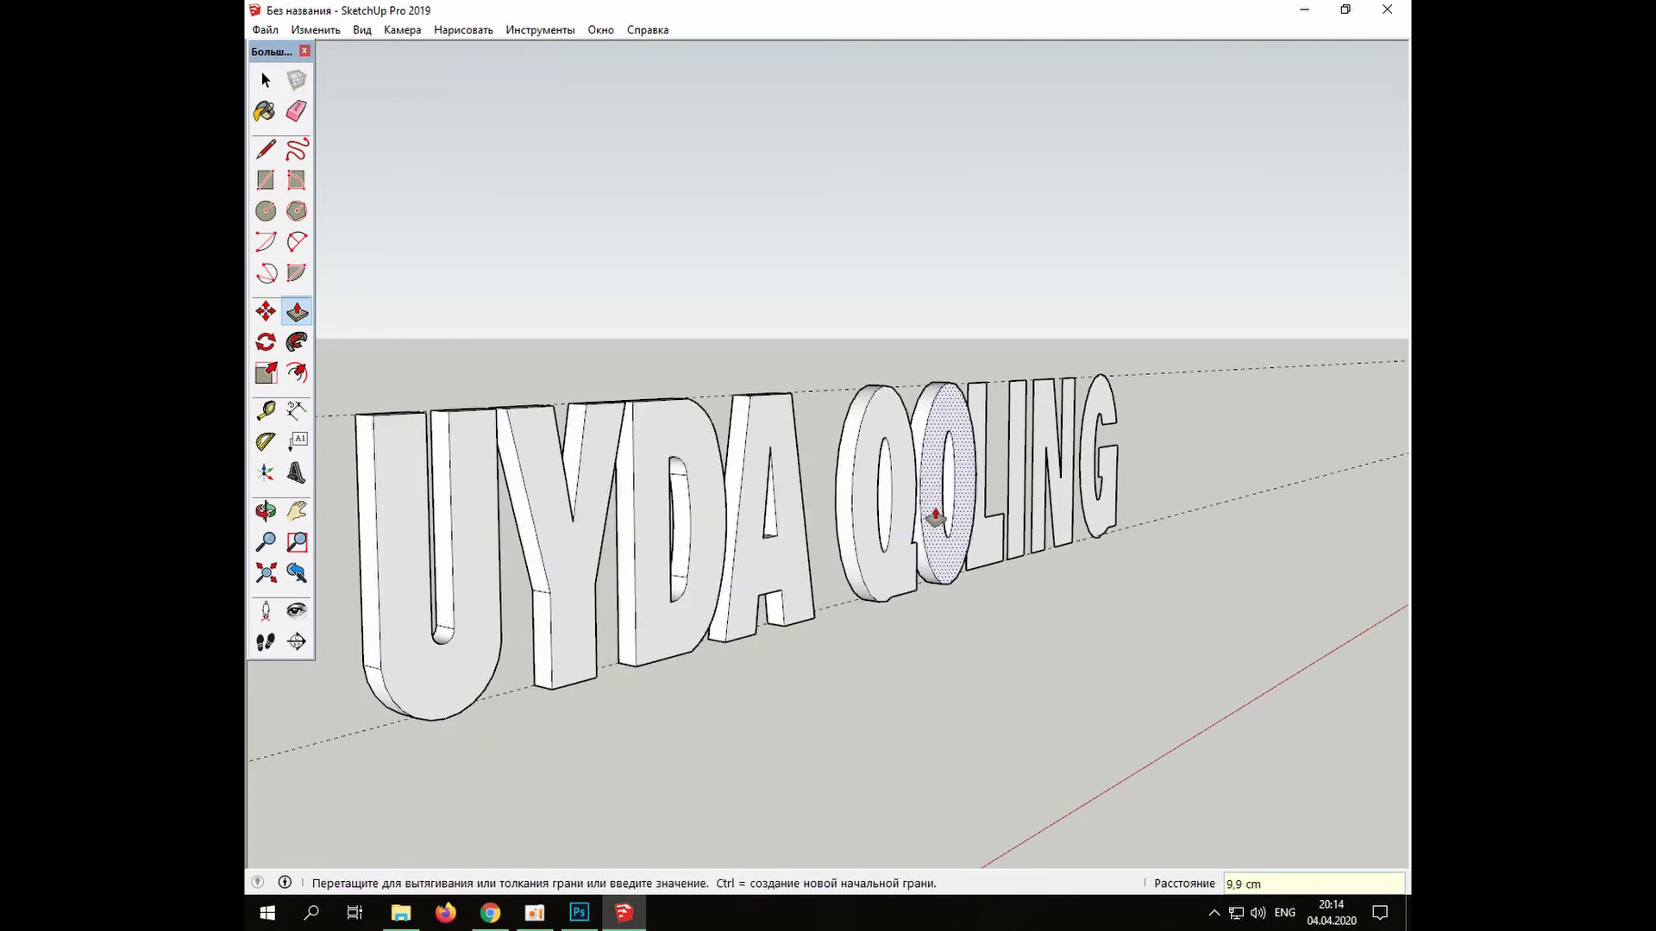
left_click(994, 412)
left_click(994, 413)
double_click(1023, 436)
double_click(1053, 436)
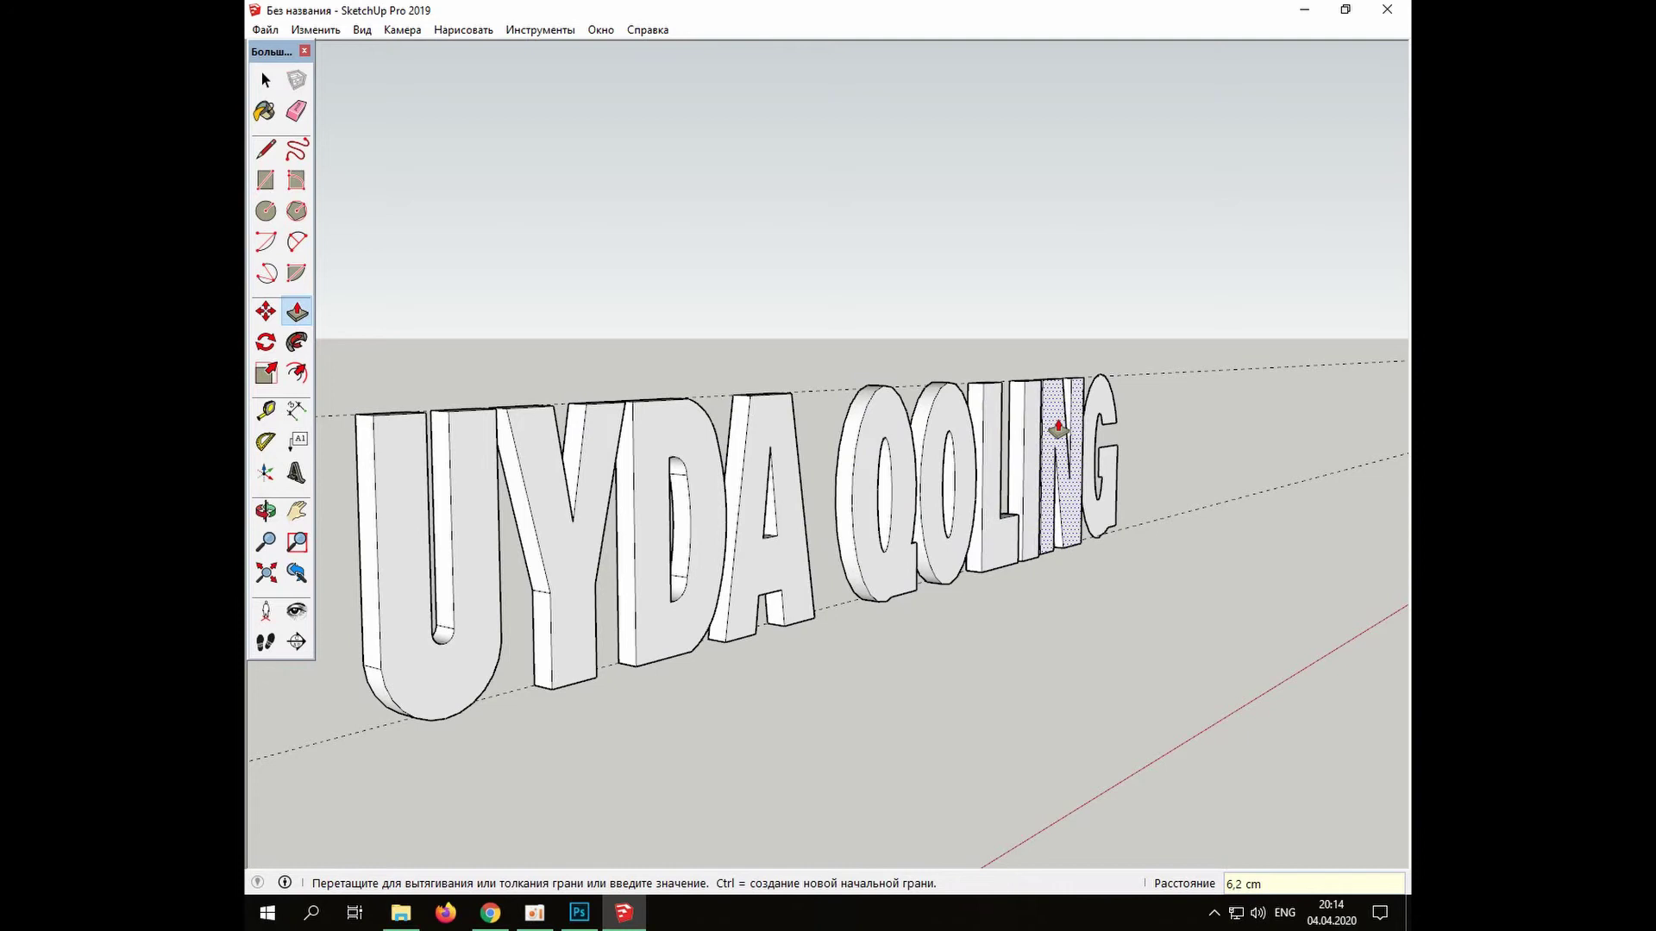
double_click(1109, 400)
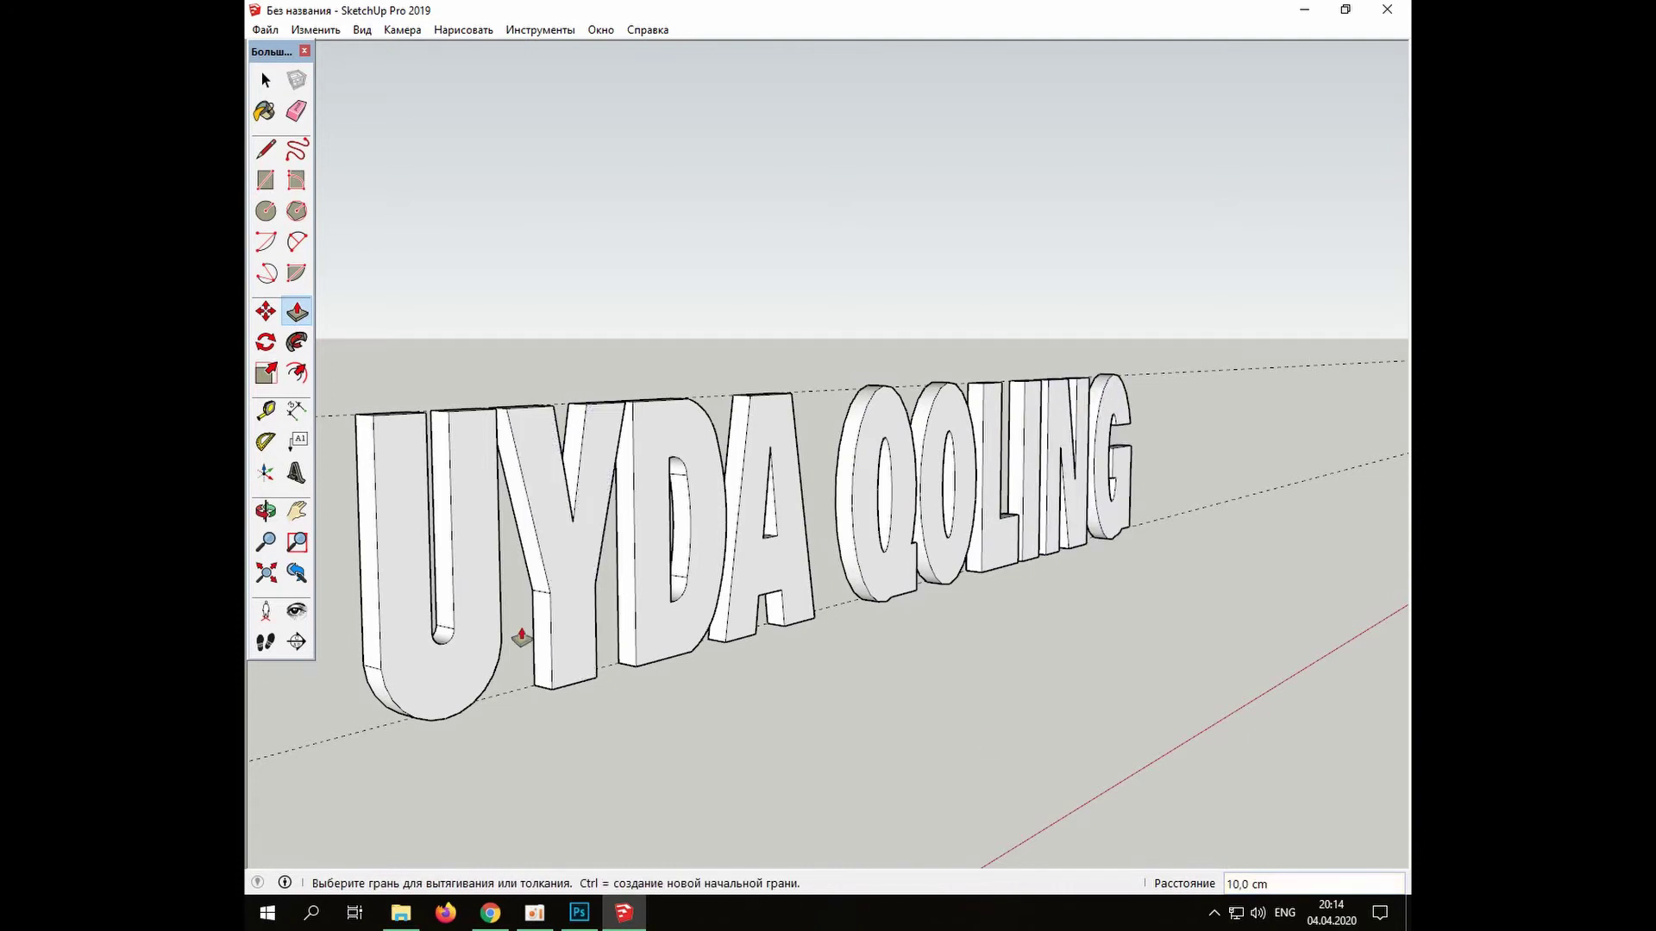
Try painting the G's front face with the crushed-stone ground cover material
scroll(599, 651, "down", 1)
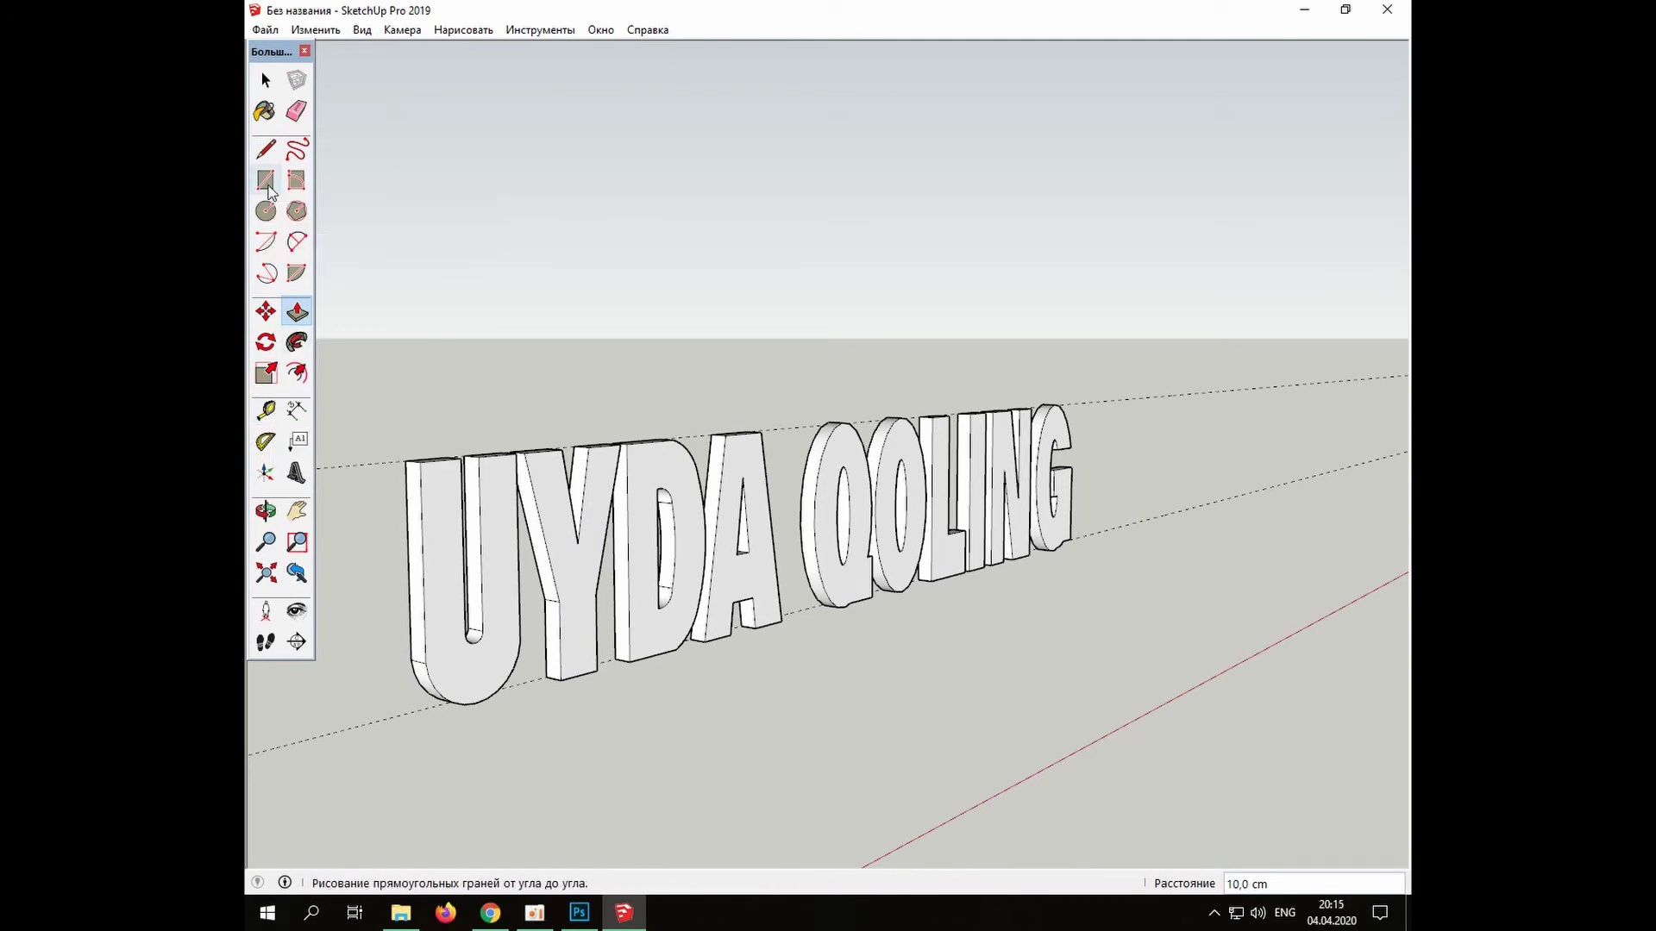
left_click(265, 110)
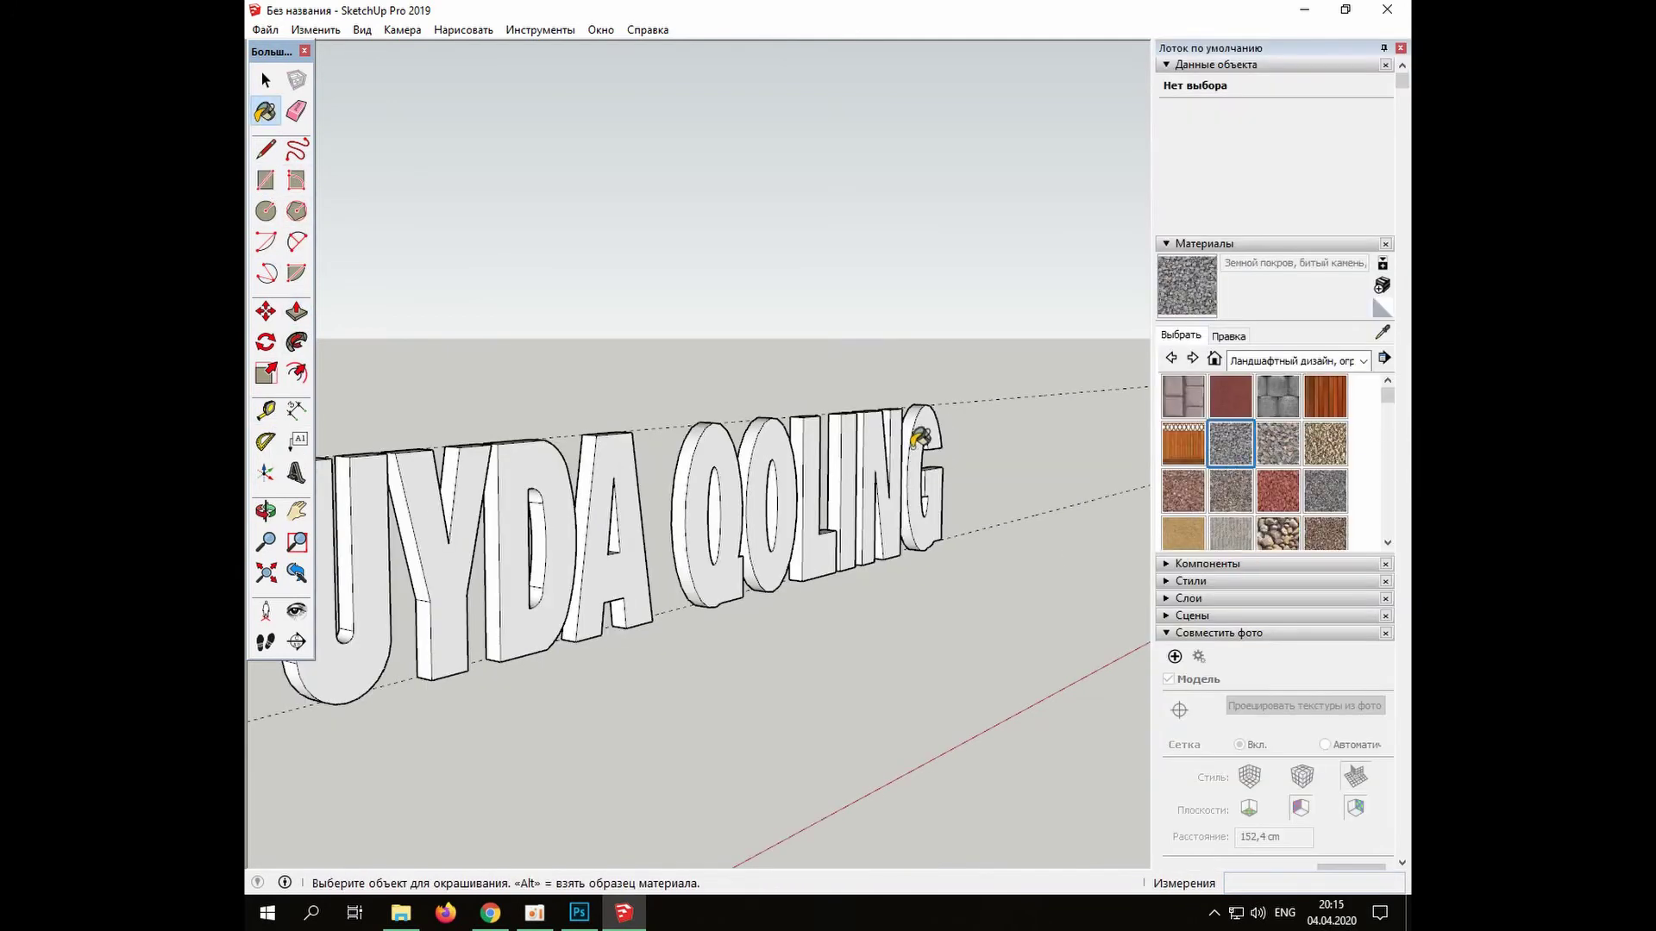
left_click(916, 442)
left_click(315, 29)
left_click(336, 43)
Try painting the G's front face with the wooden fence material from the landscaping collection
scroll(1325, 506, "down", 5)
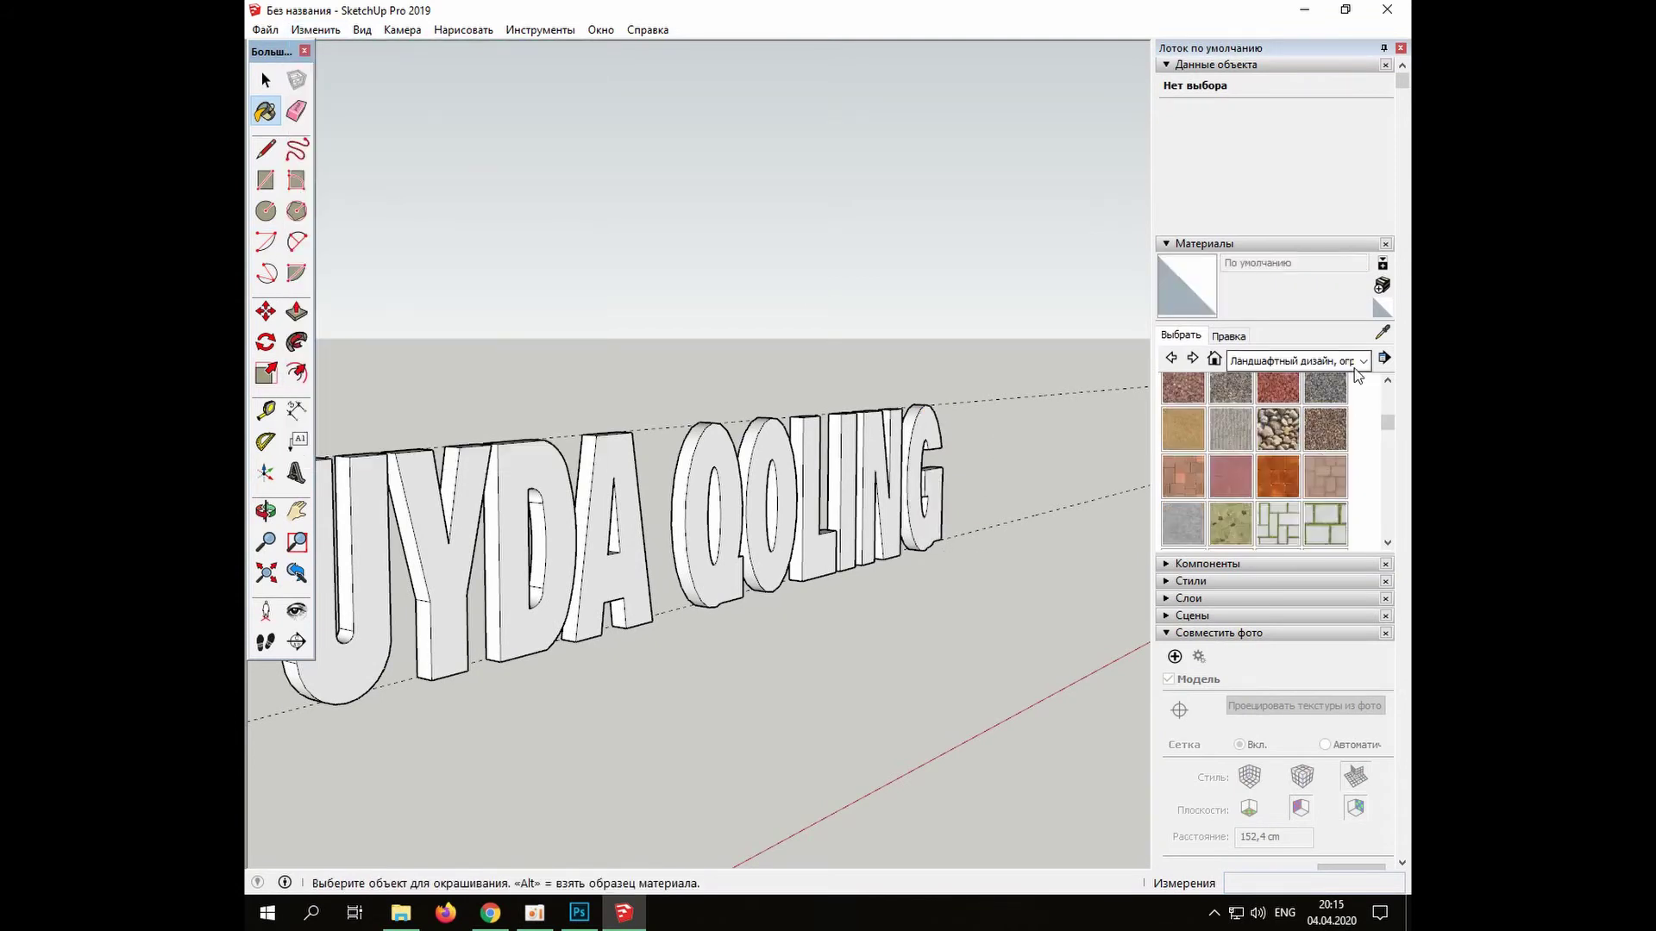
scroll(1326, 506, "up", 5)
left_click(1326, 397)
left_click(927, 470)
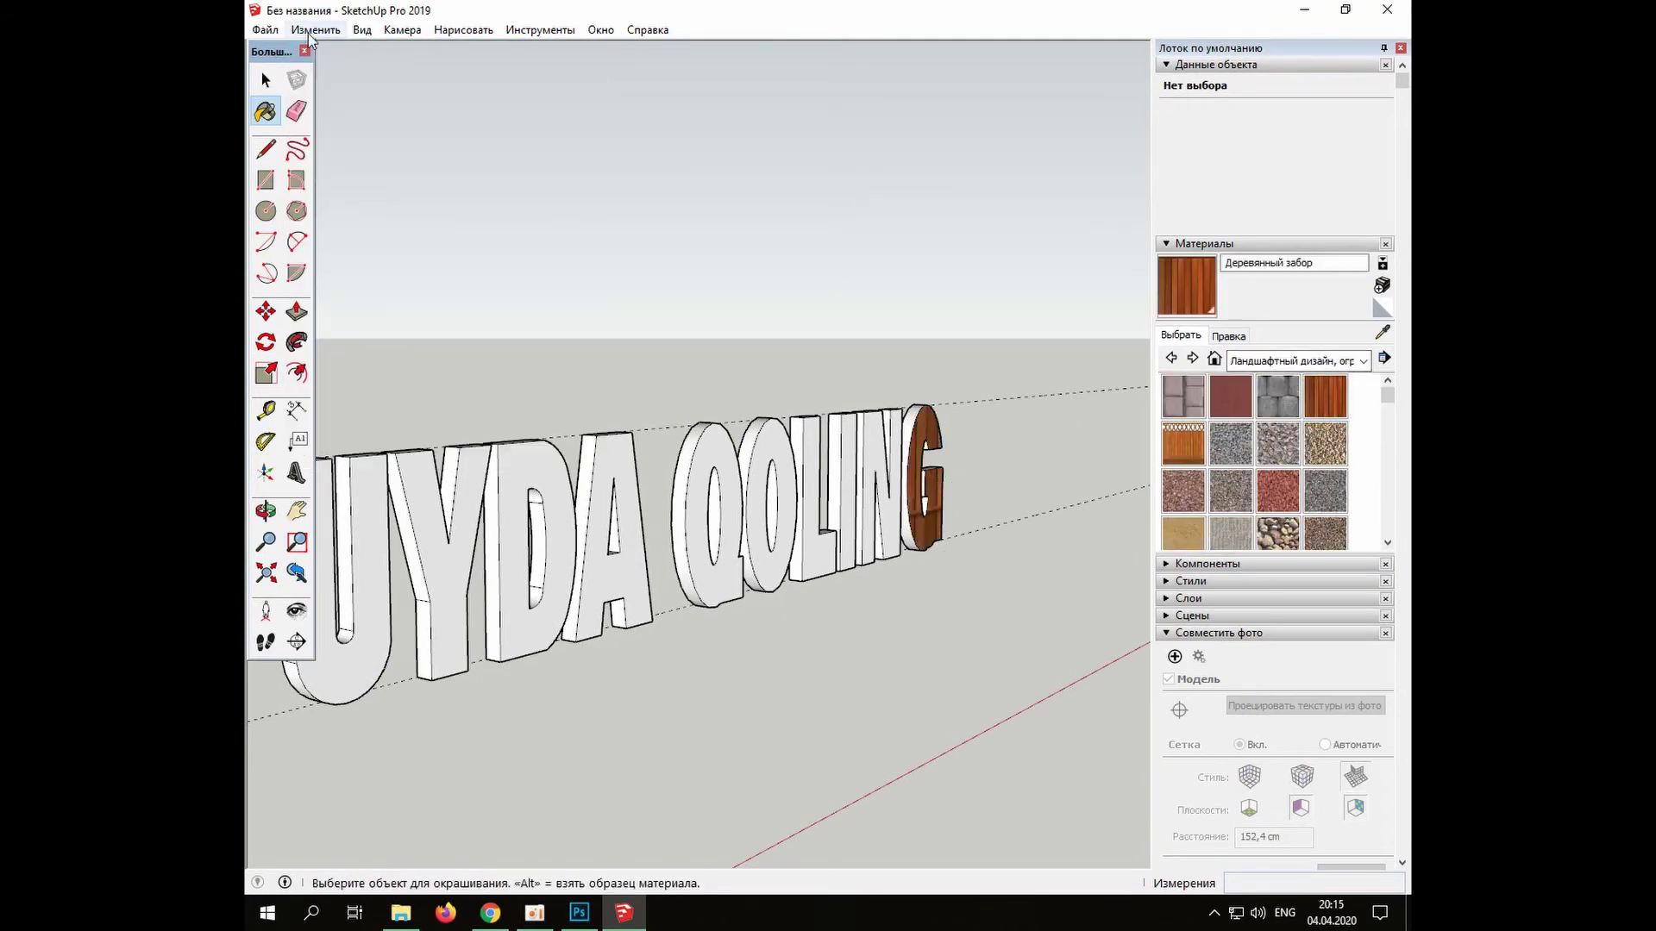
left_click(316, 30)
left_click(336, 43)
Try painting the G's front face with the smoky grained concrete from the asphalt and concrete collection
left_click(1364, 360)
left_click(1282, 381)
left_click(1293, 435)
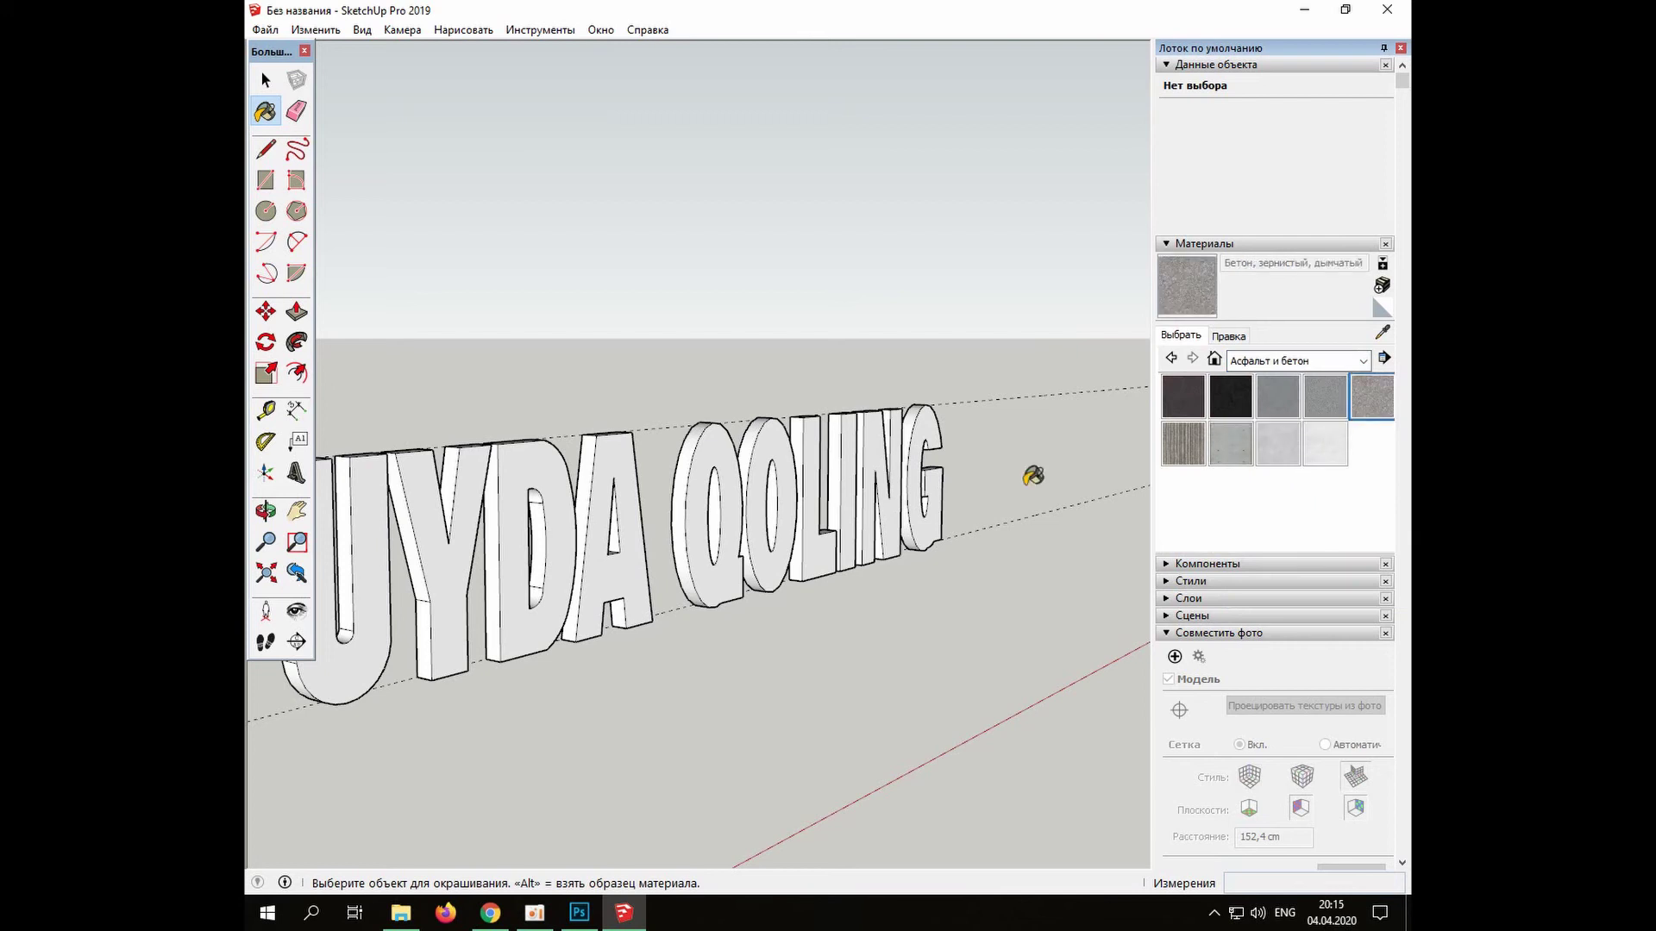
left_click(927, 474)
Open the brick, cladding and siding material collection and undo the concrete paint on the G
left_click(1363, 361)
left_click(1267, 409)
left_click(1363, 360)
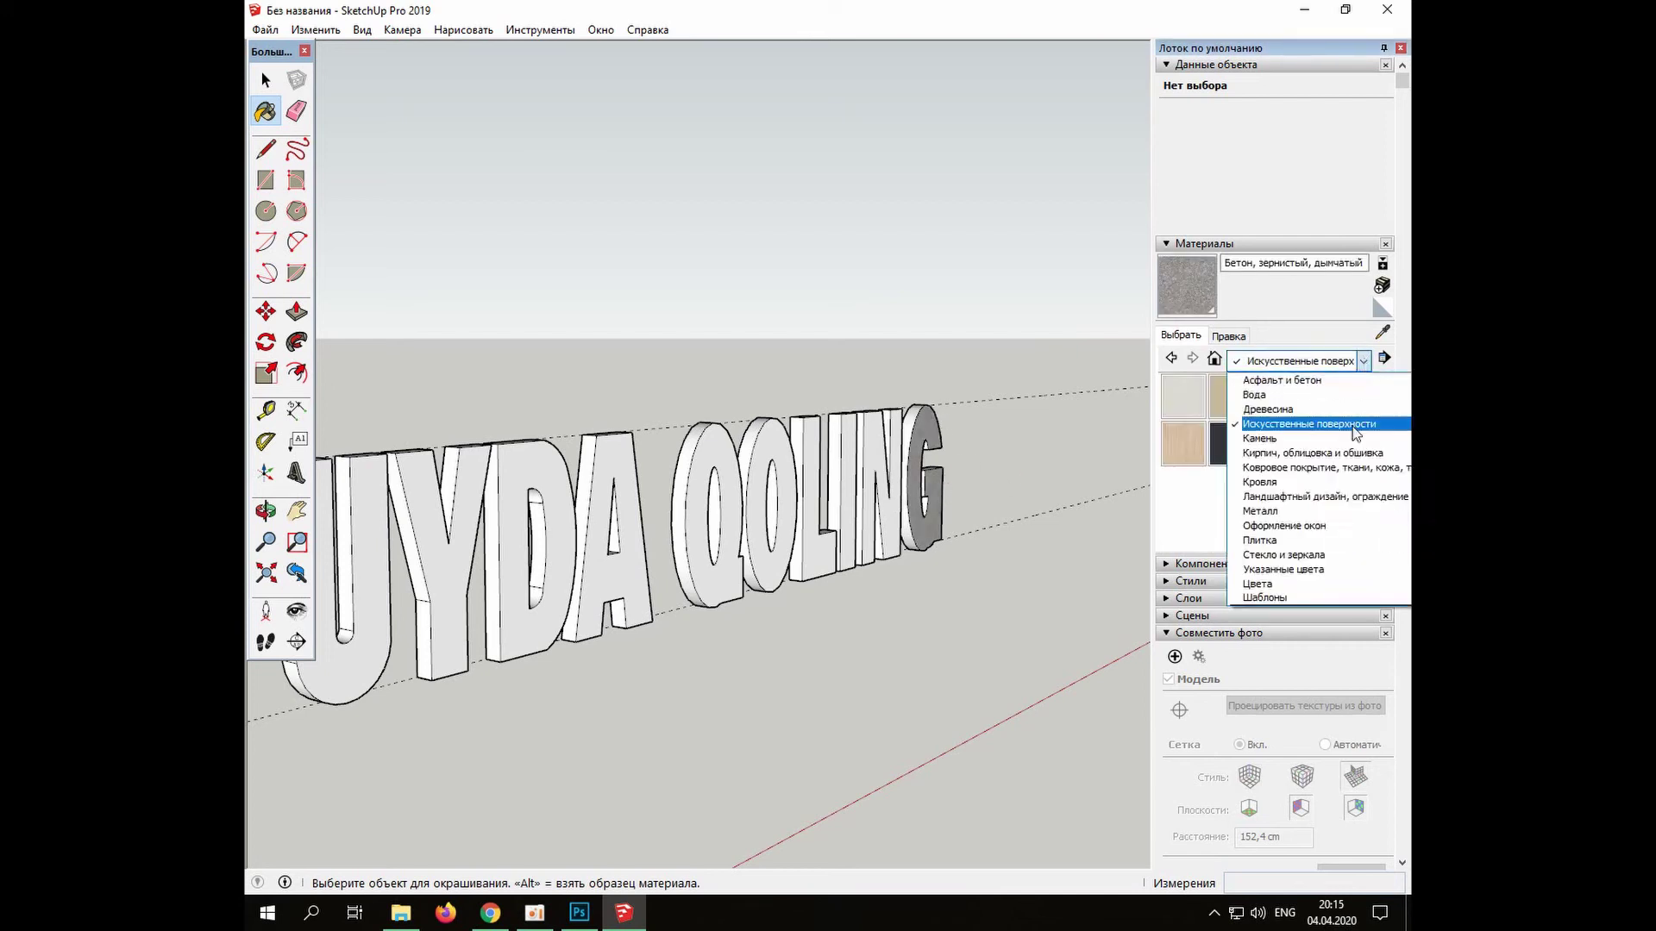
left_click(1283, 453)
left_click(315, 29)
left_click(327, 50)
Try painting the G's front face with the antique brick 01 material
left_click(1278, 443)
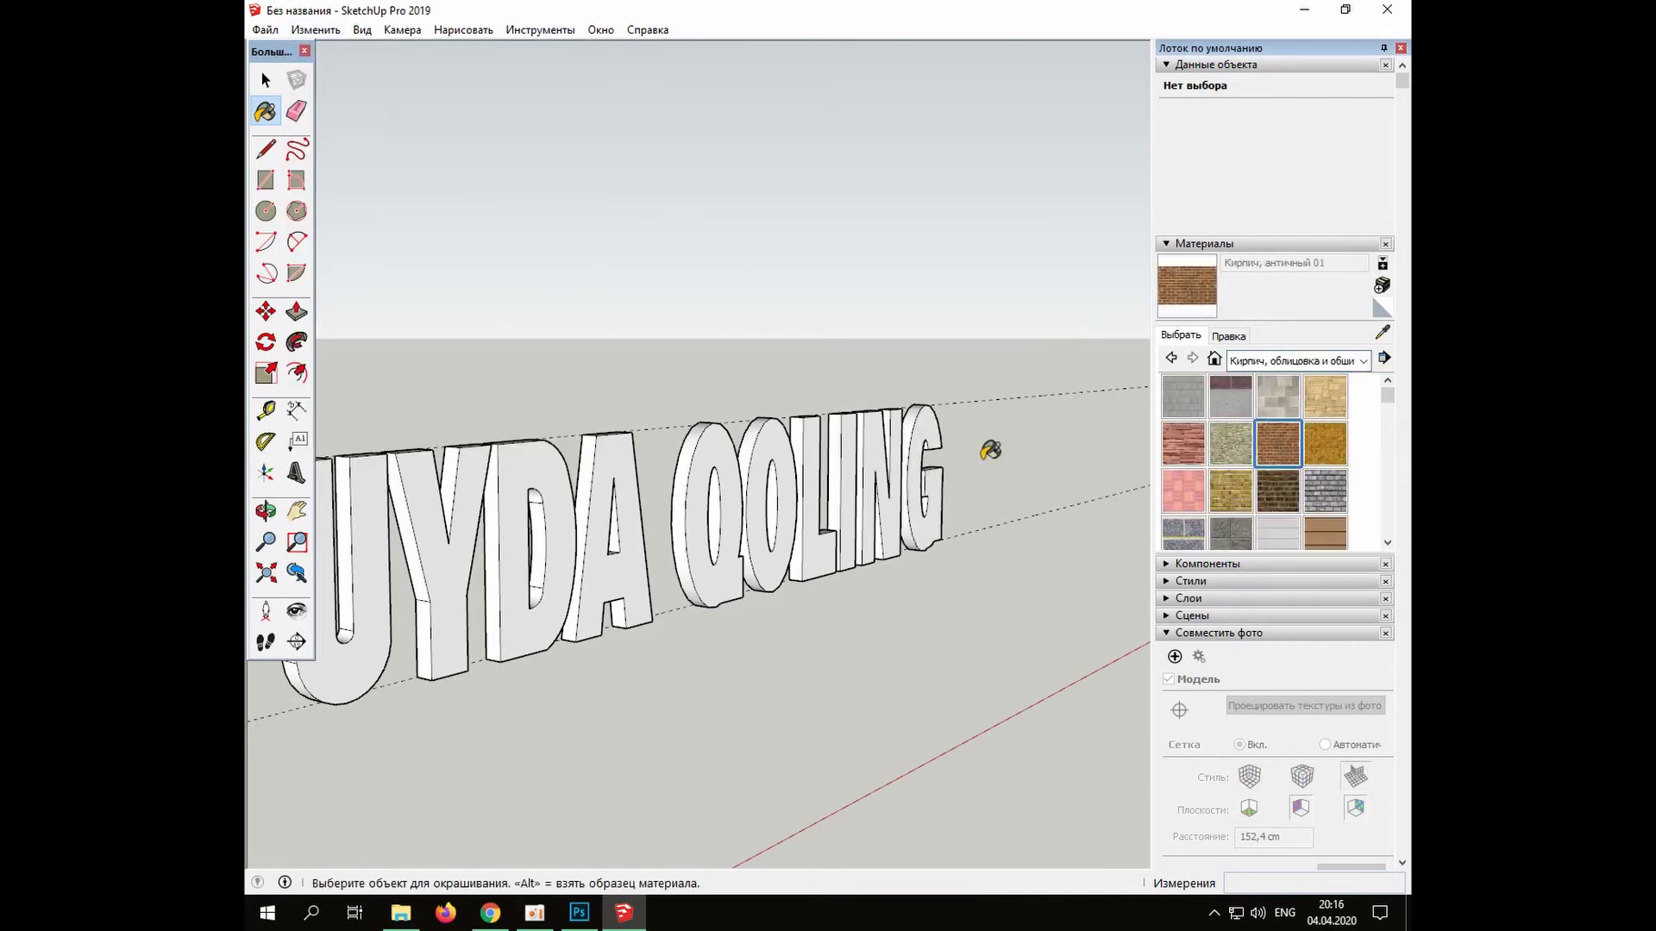
left_click(924, 483)
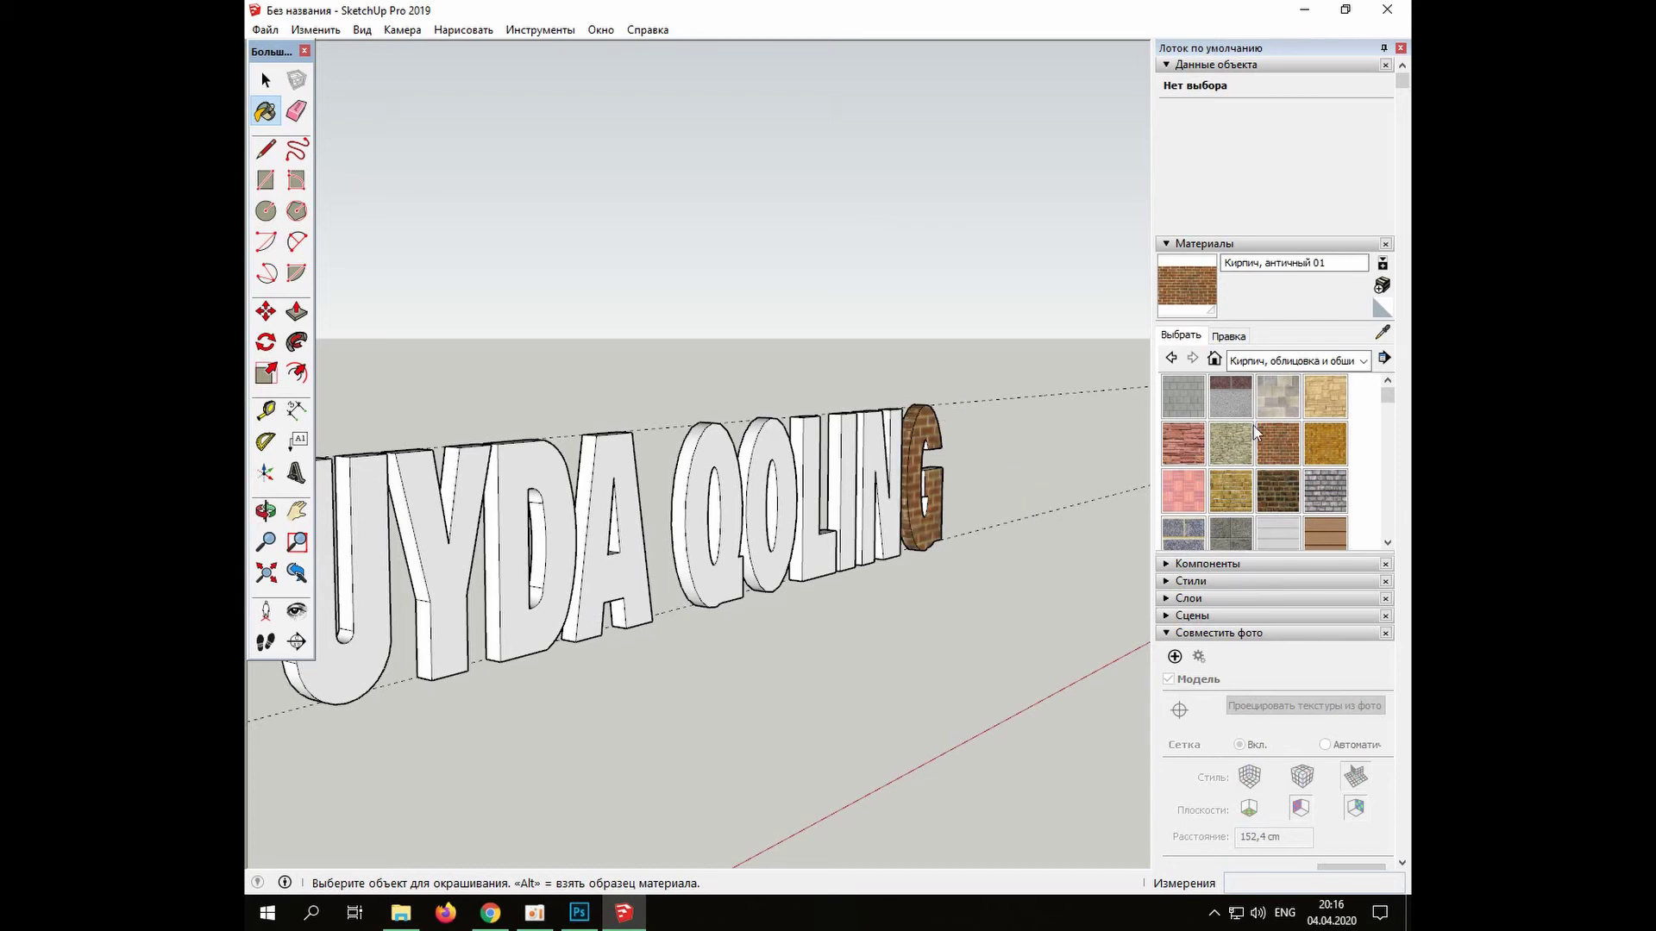
left_click(315, 30)
left_click(328, 50)
Try painting the A's front face with the grey 8×8 concrete block material
left_click(1183, 396)
left_click(630, 561)
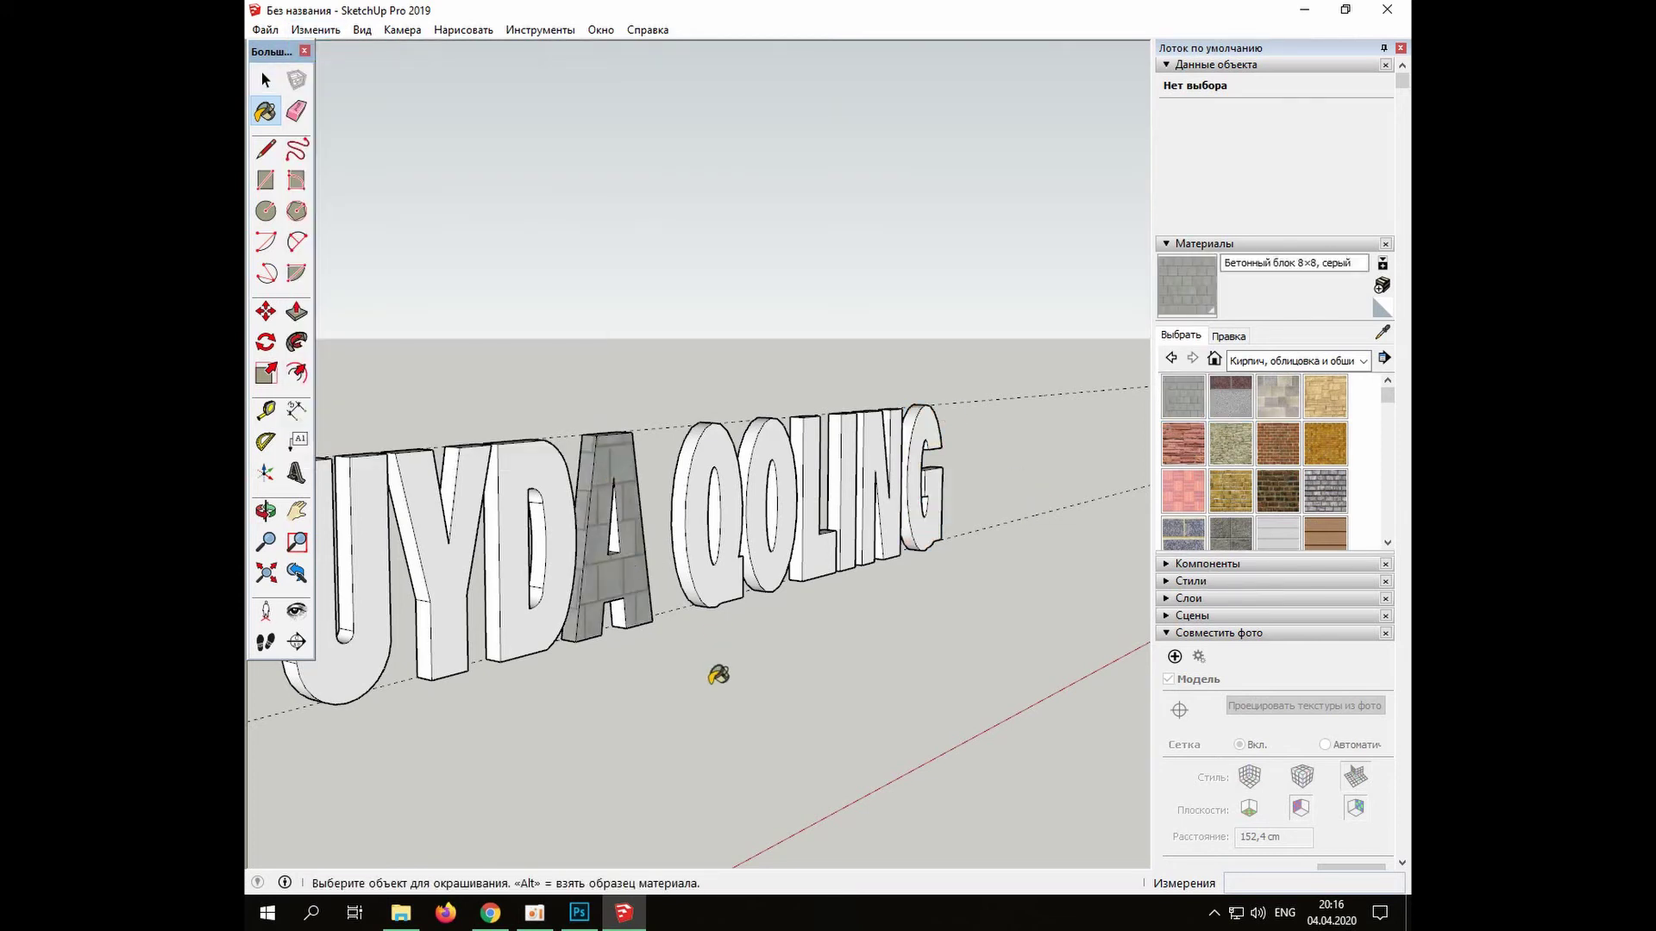
left_click(316, 30)
left_click(328, 50)
Paint the D's front face with the orange fluted decorative panel and its side faces with the weathered siding material
scroll(1322, 482, "down", 3)
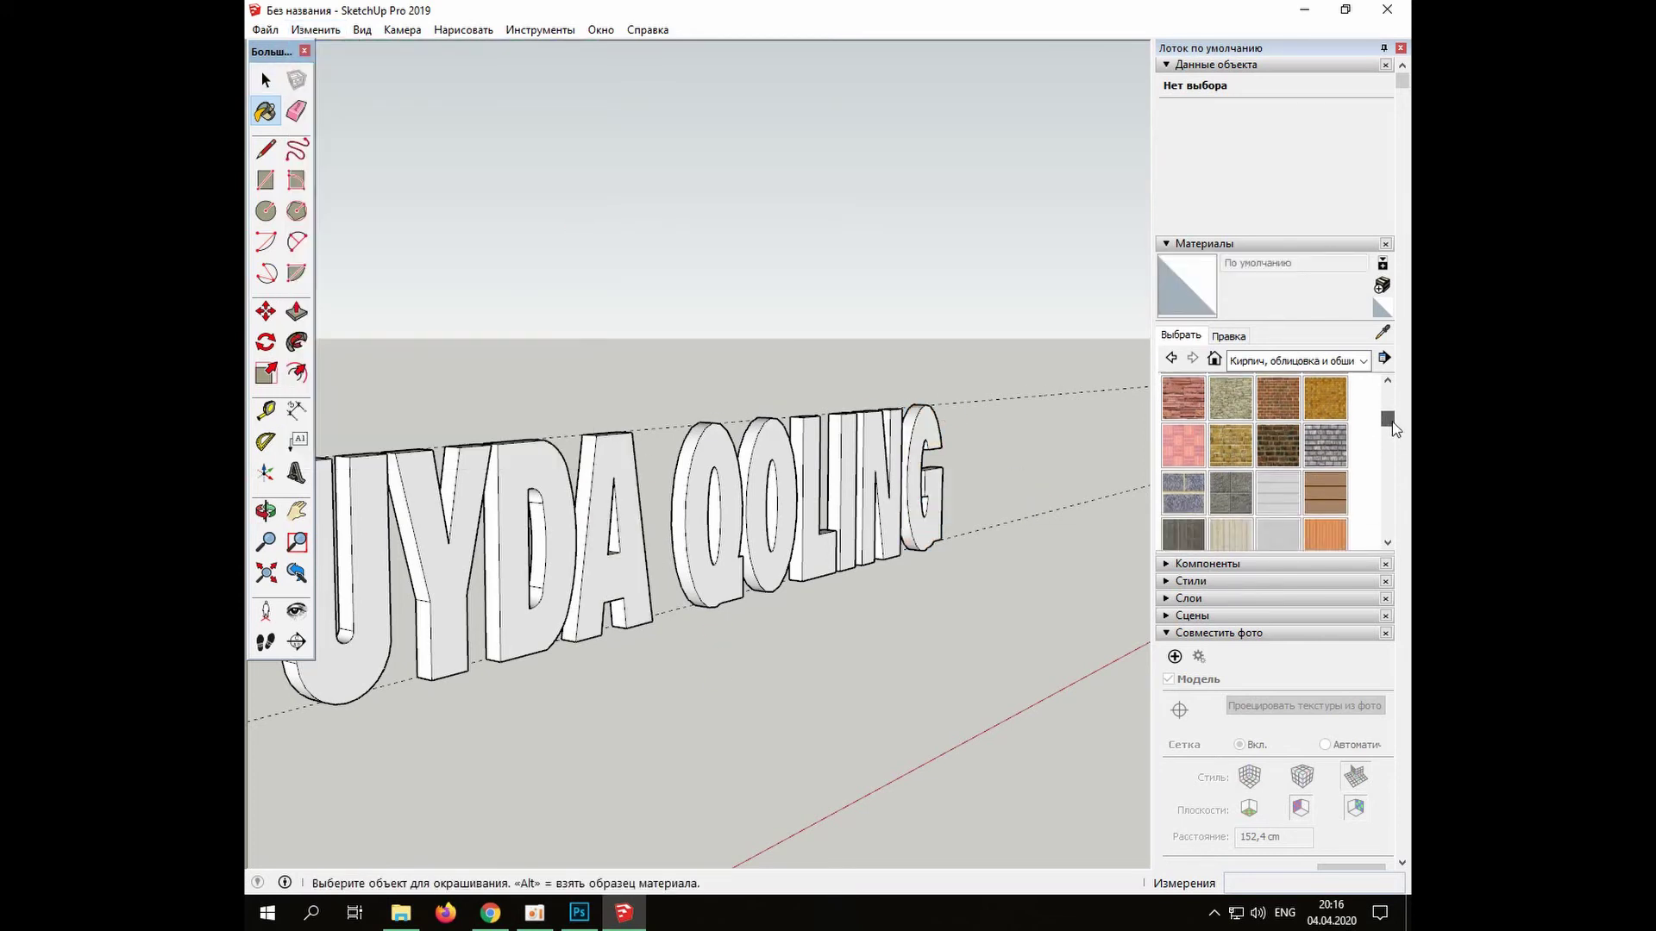
left_click(1323, 467)
left_click(530, 603)
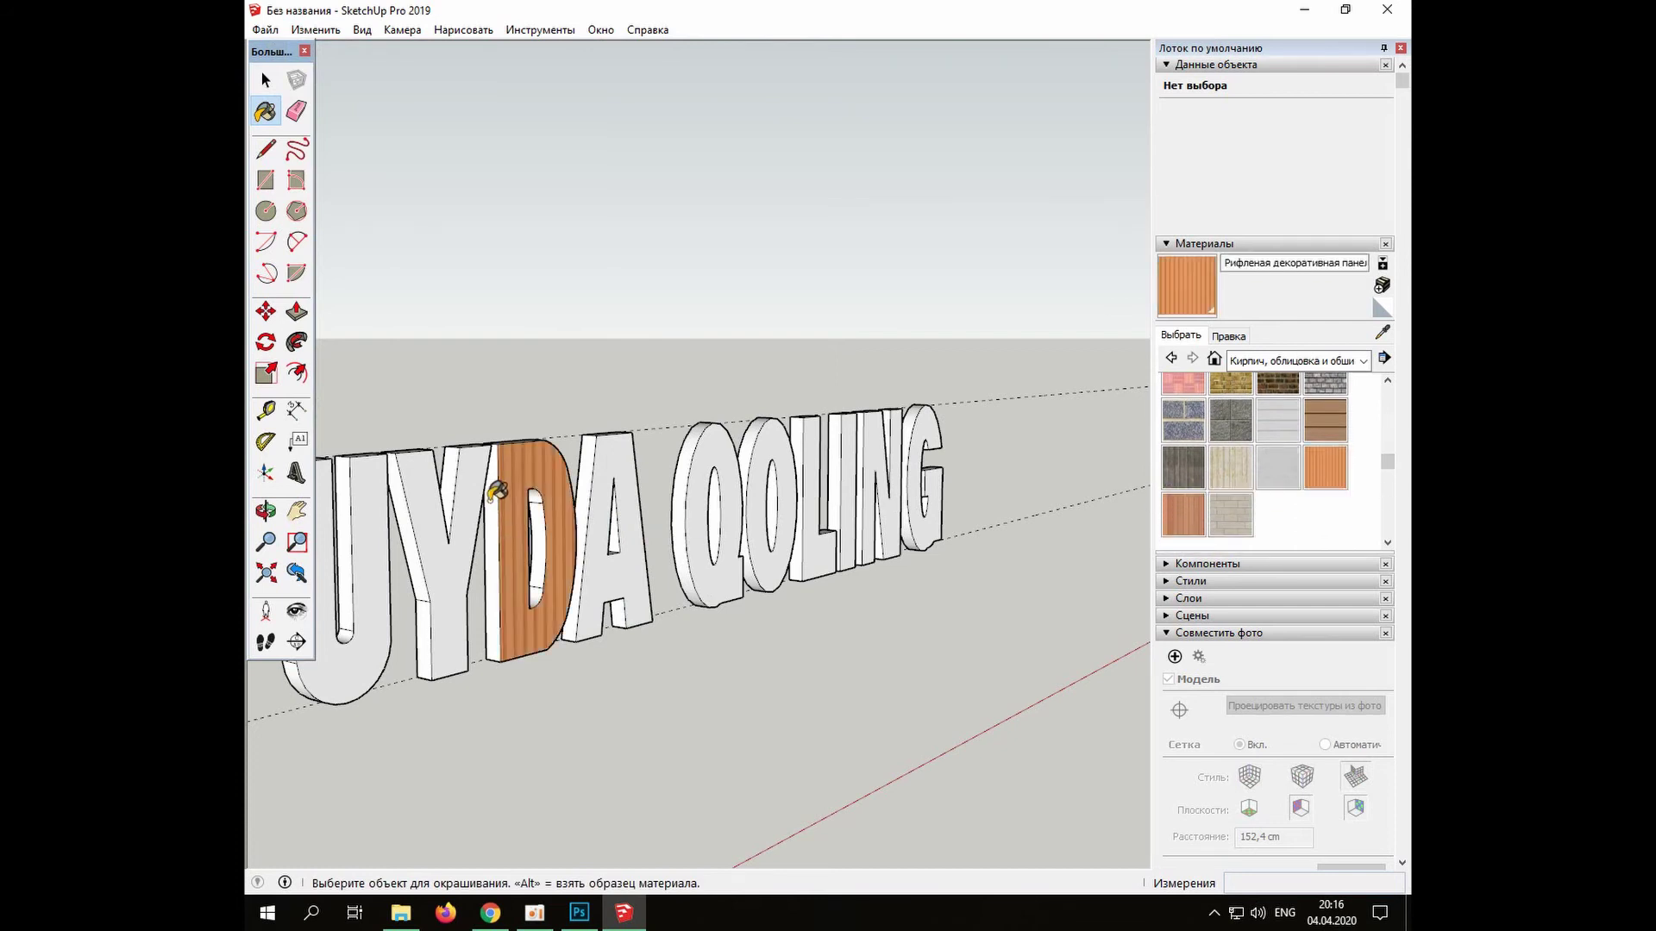
left_click(1201, 454)
left_click(498, 643)
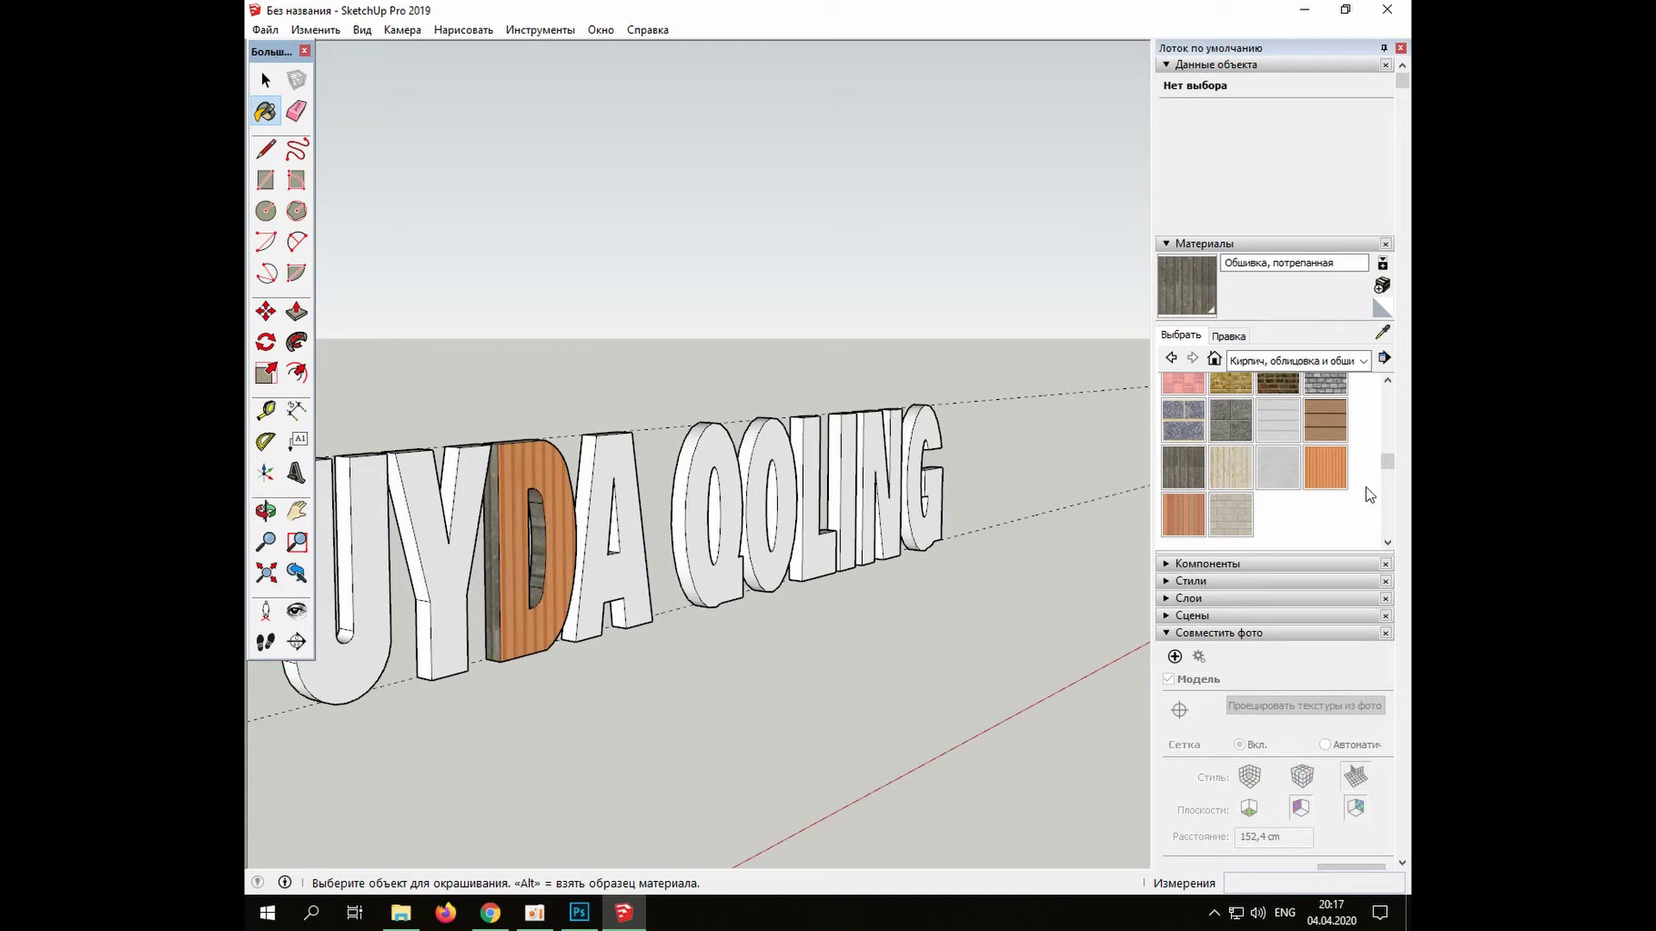
Paint the left-facing sides of the A, Q, O, L, I, N and G with the weathered siding material
scroll(653, 547, "up", 3)
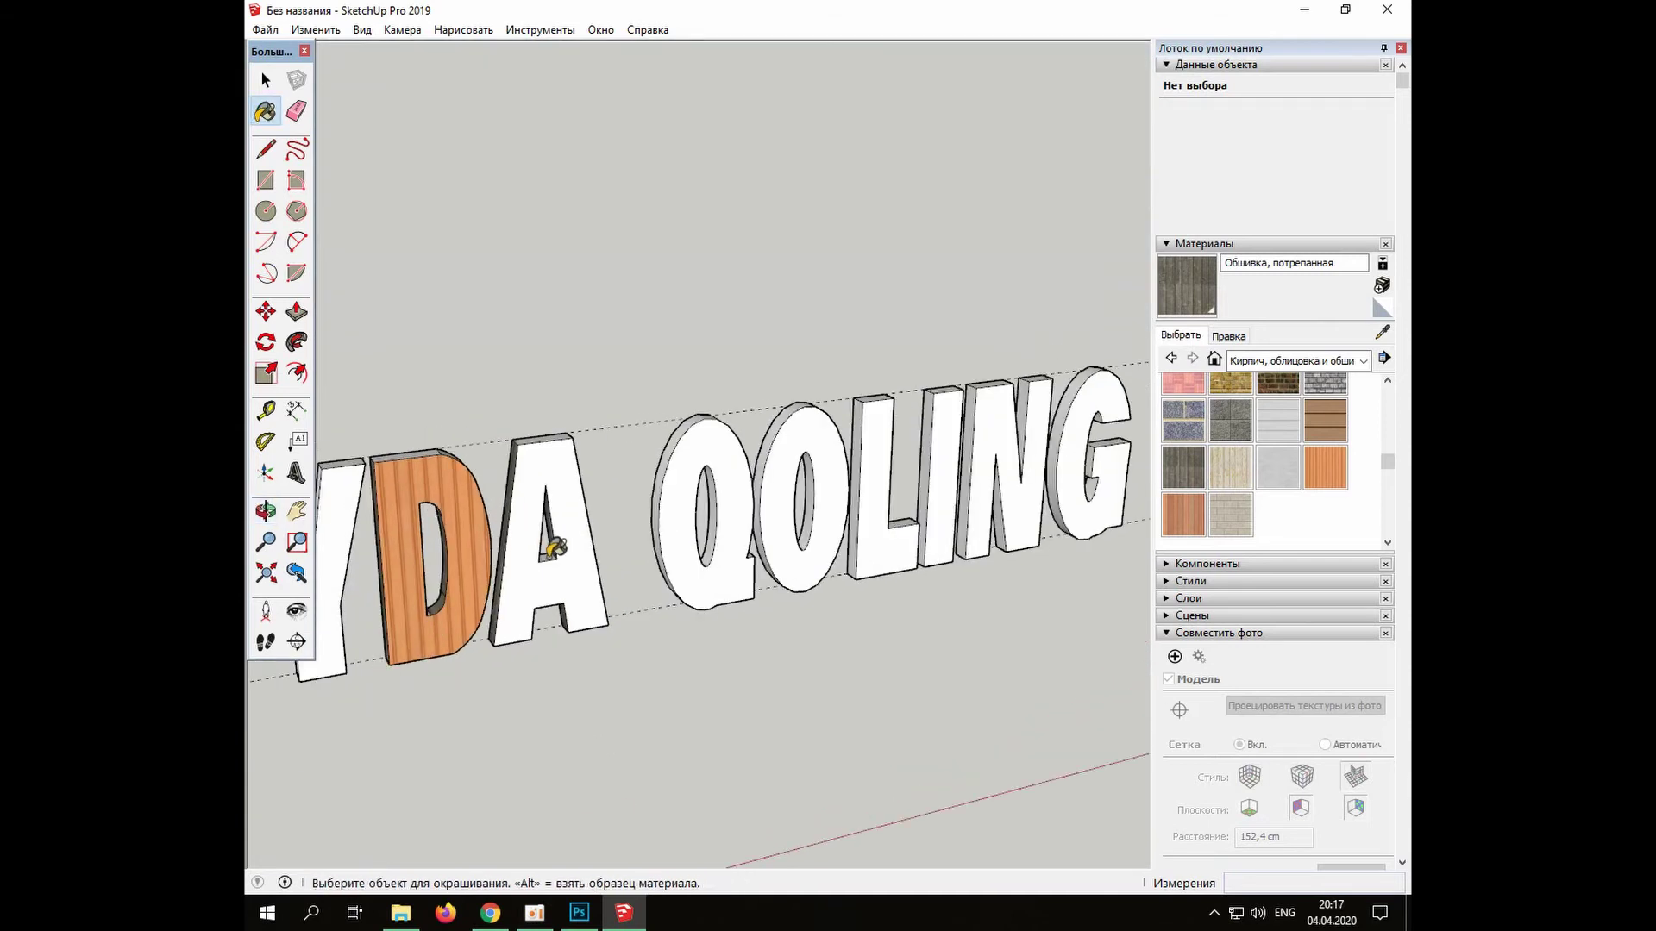
middle_click_drag(546, 540, 768, 192)
scroll(562, 489, "up", 3)
middle_click_drag(636, 520, 739, 472)
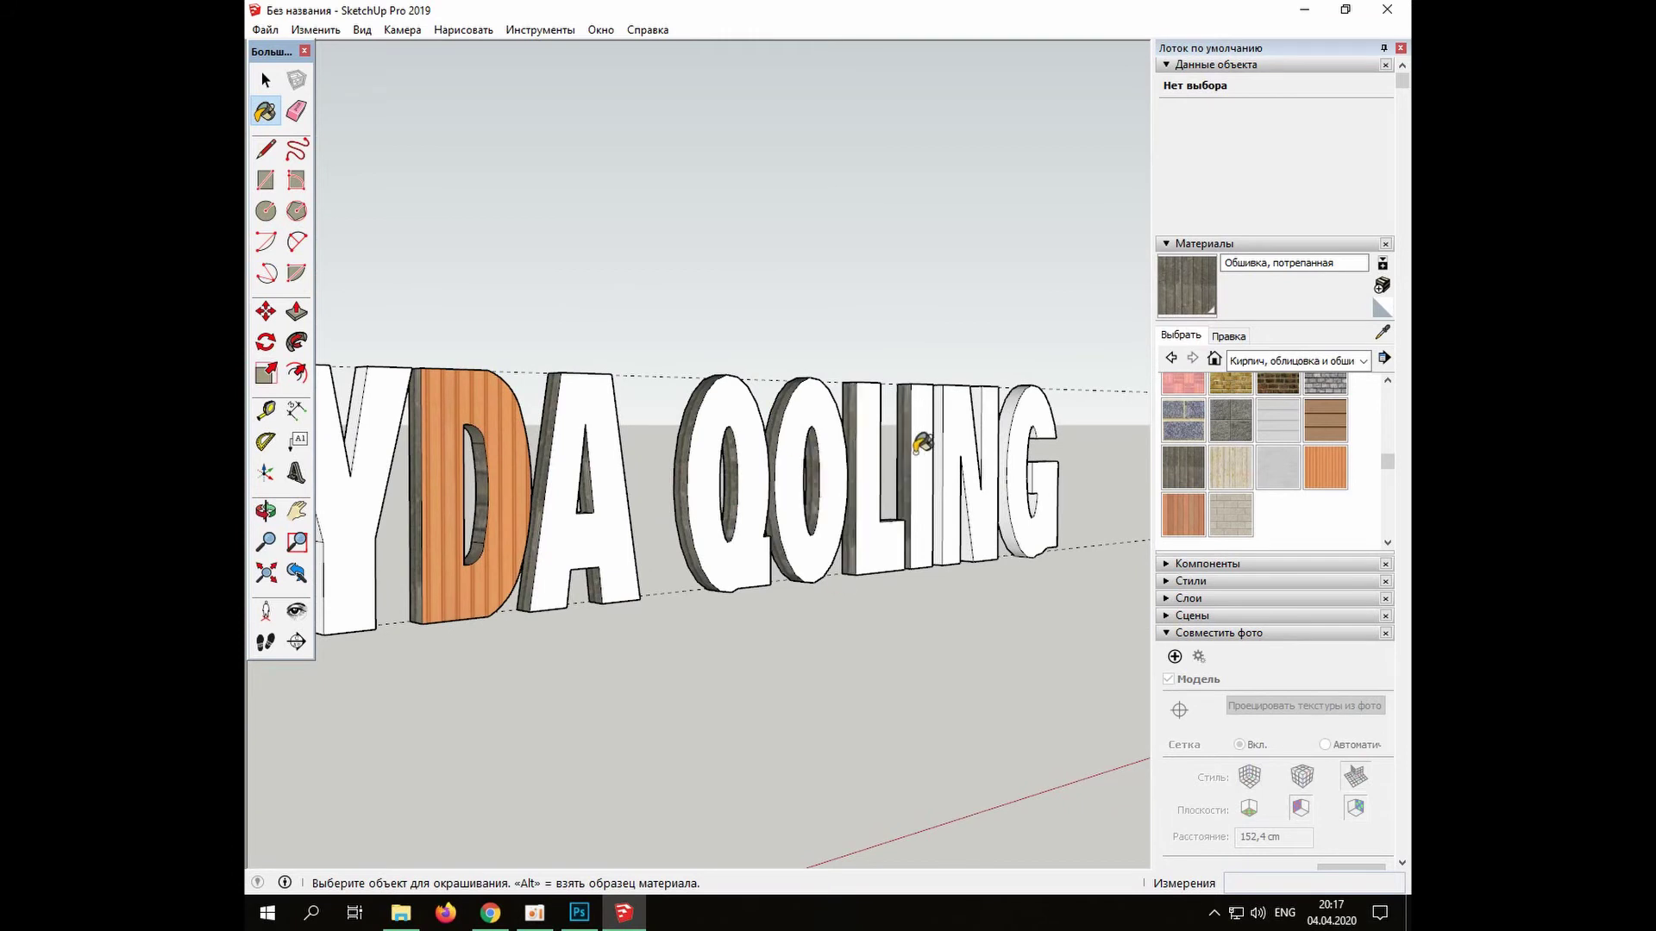
scroll(1041, 528, "up", 3)
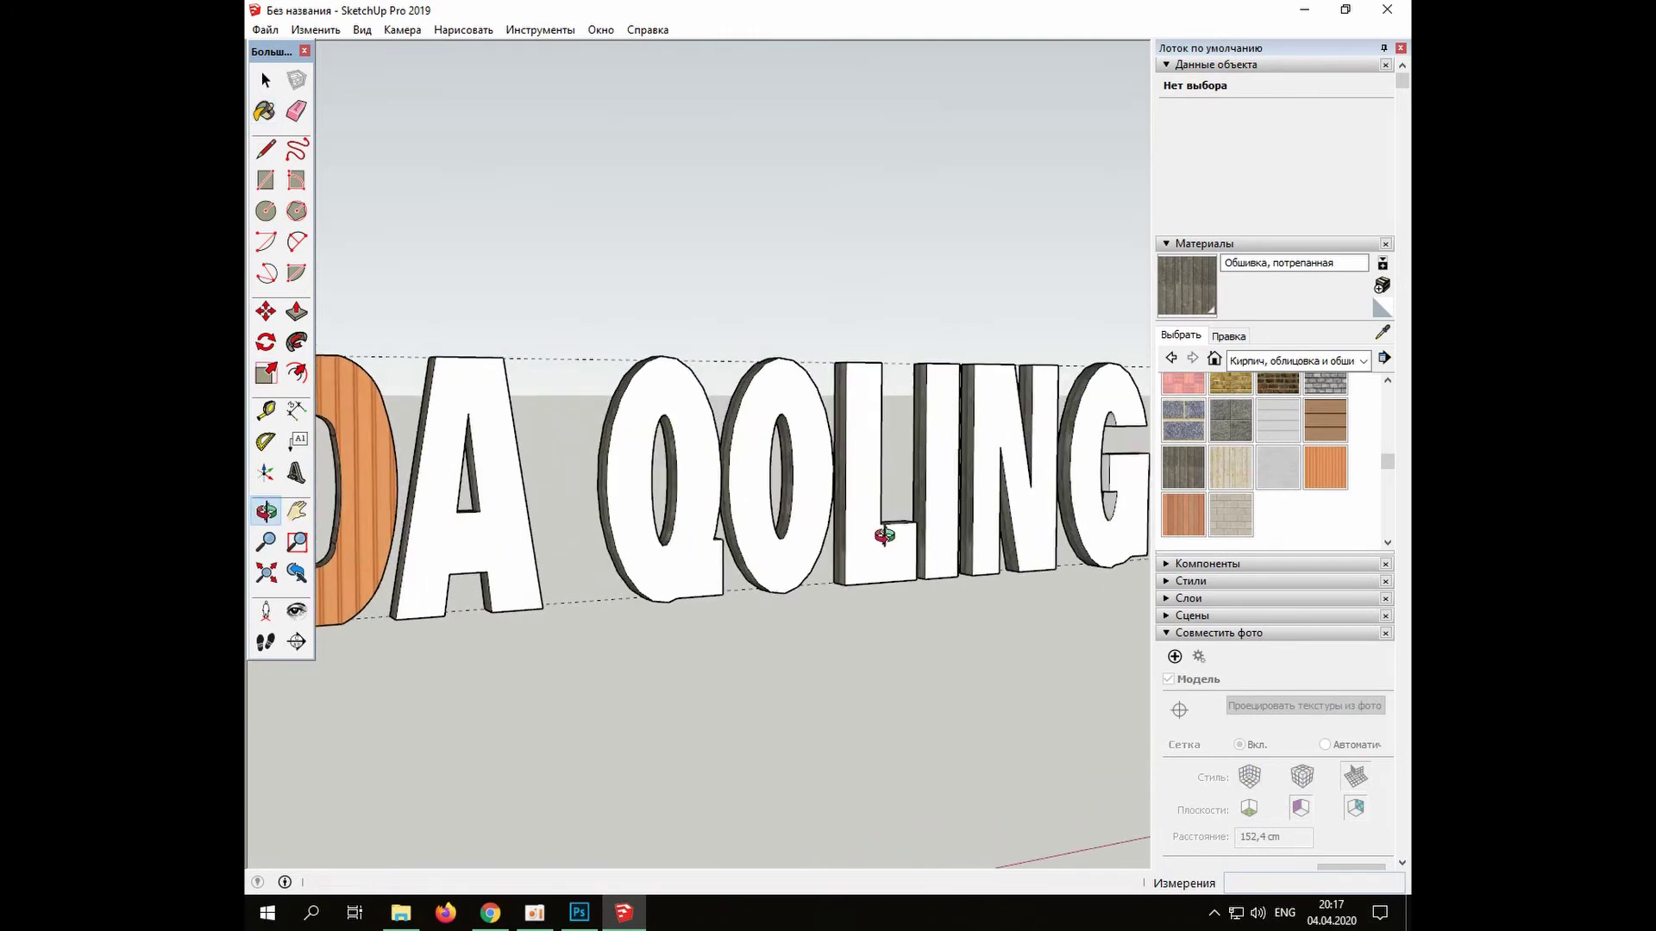
middle_click_drag(883, 535, 370, 310, "shift")
left_click(264, 119)
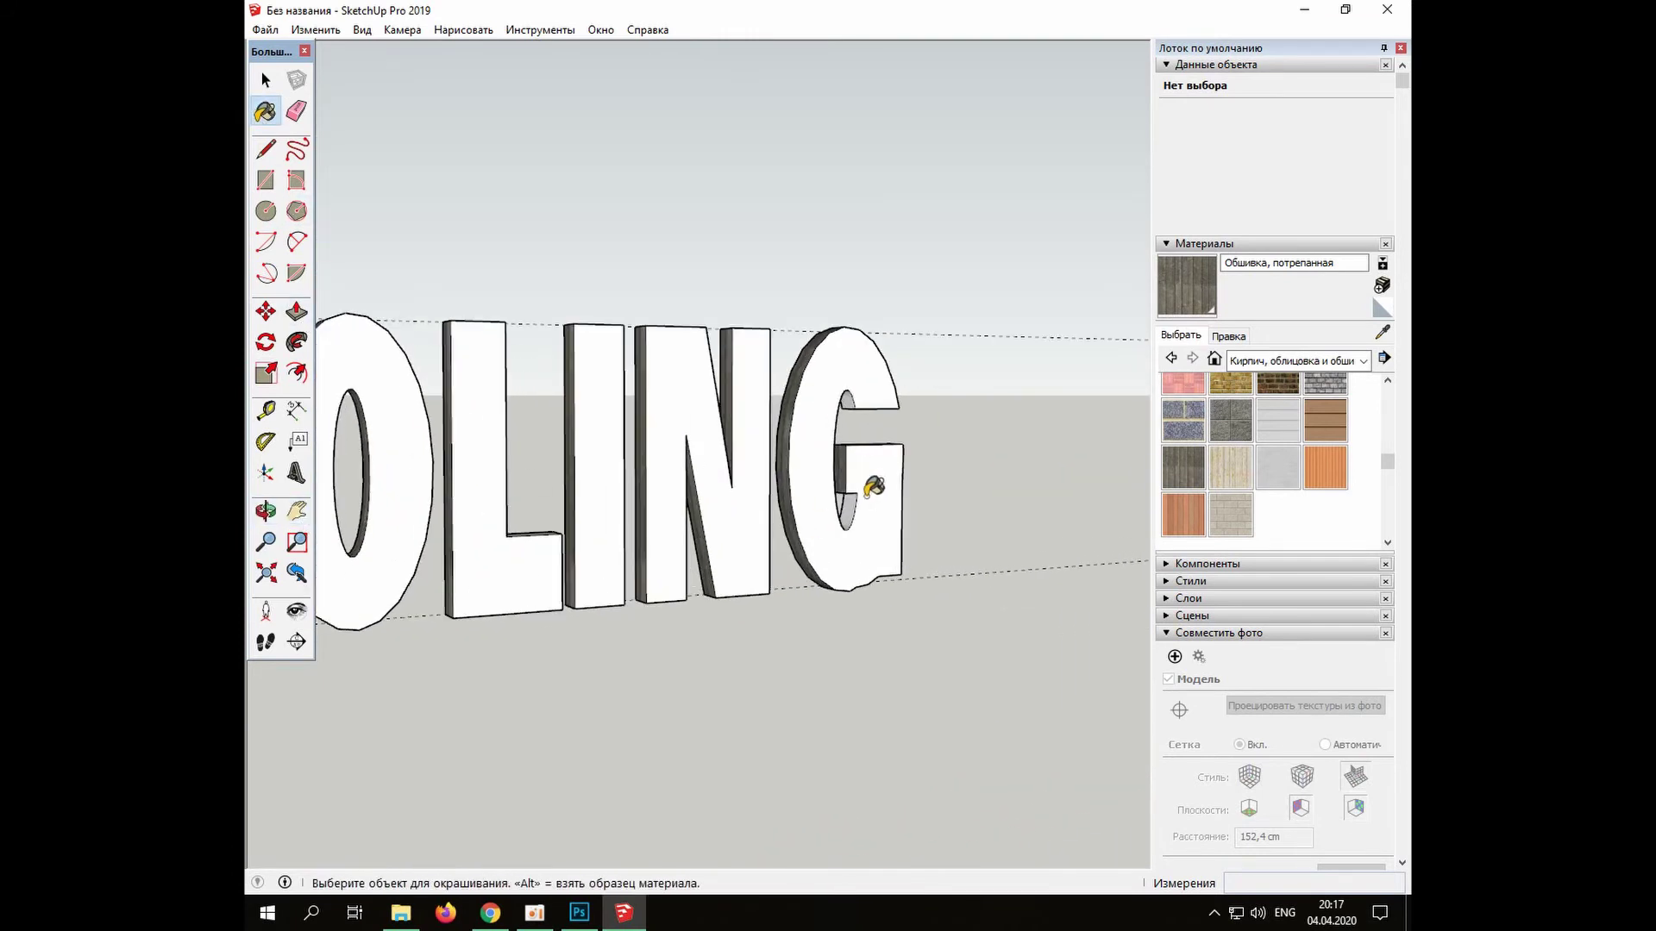
Paint the right-facing sides of the G, N, I and L with the weathered siding material
middle_click_drag(858, 395, 942, 481)
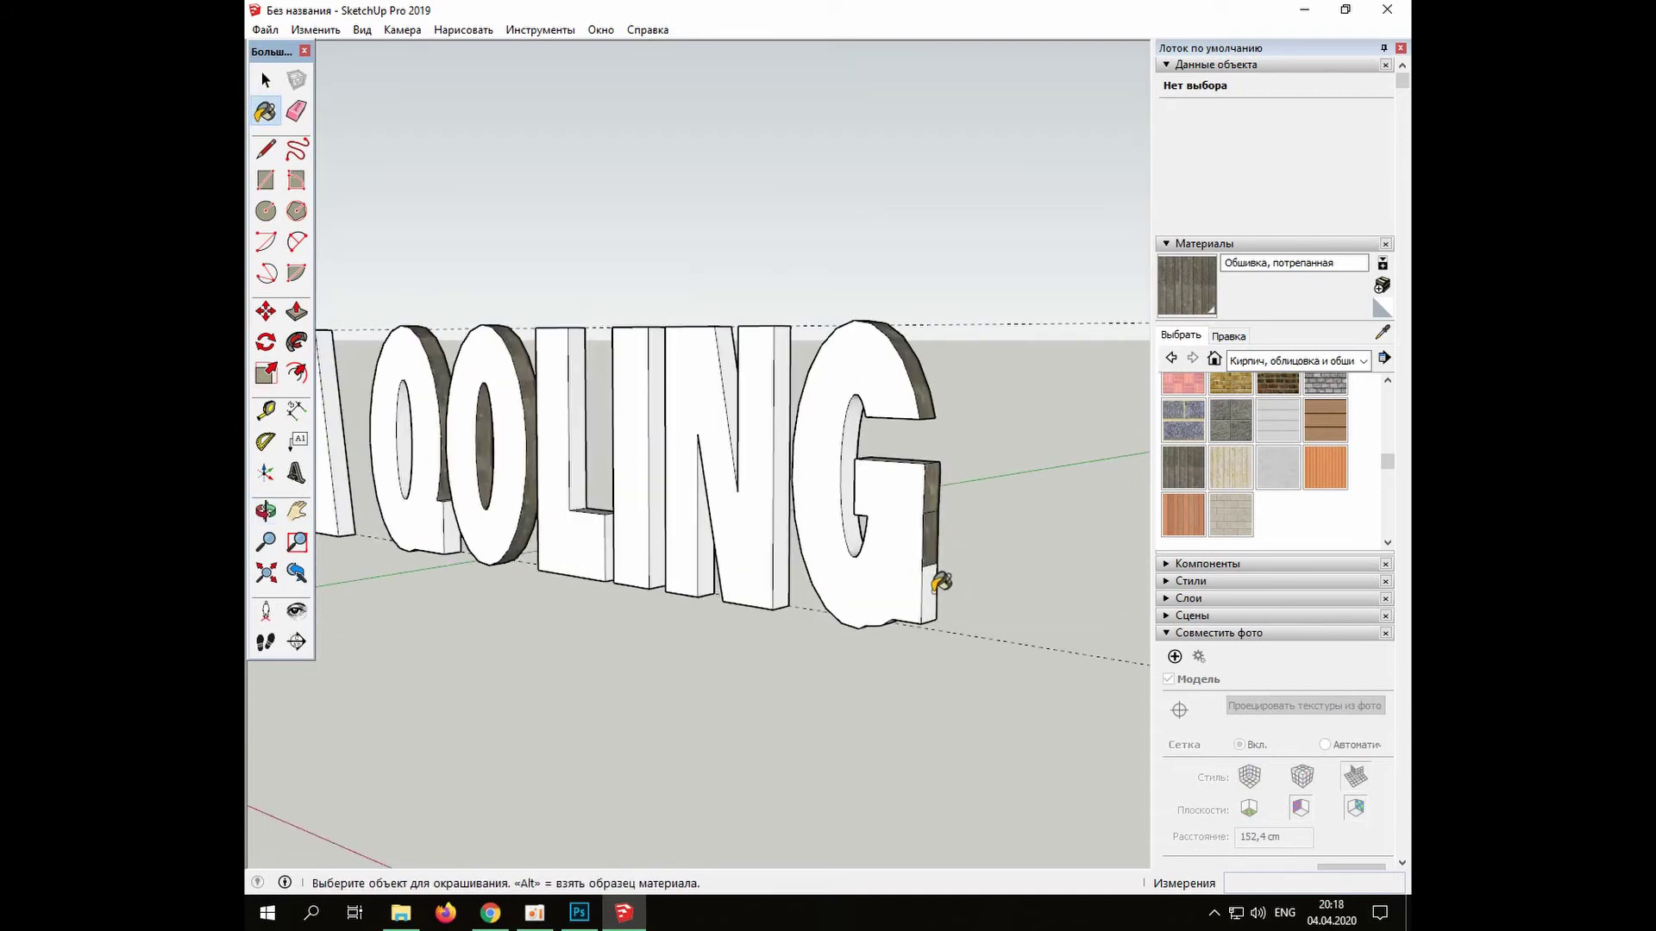
left_click(786, 383)
left_click(737, 362)
left_click(710, 522)
left_click(666, 463)
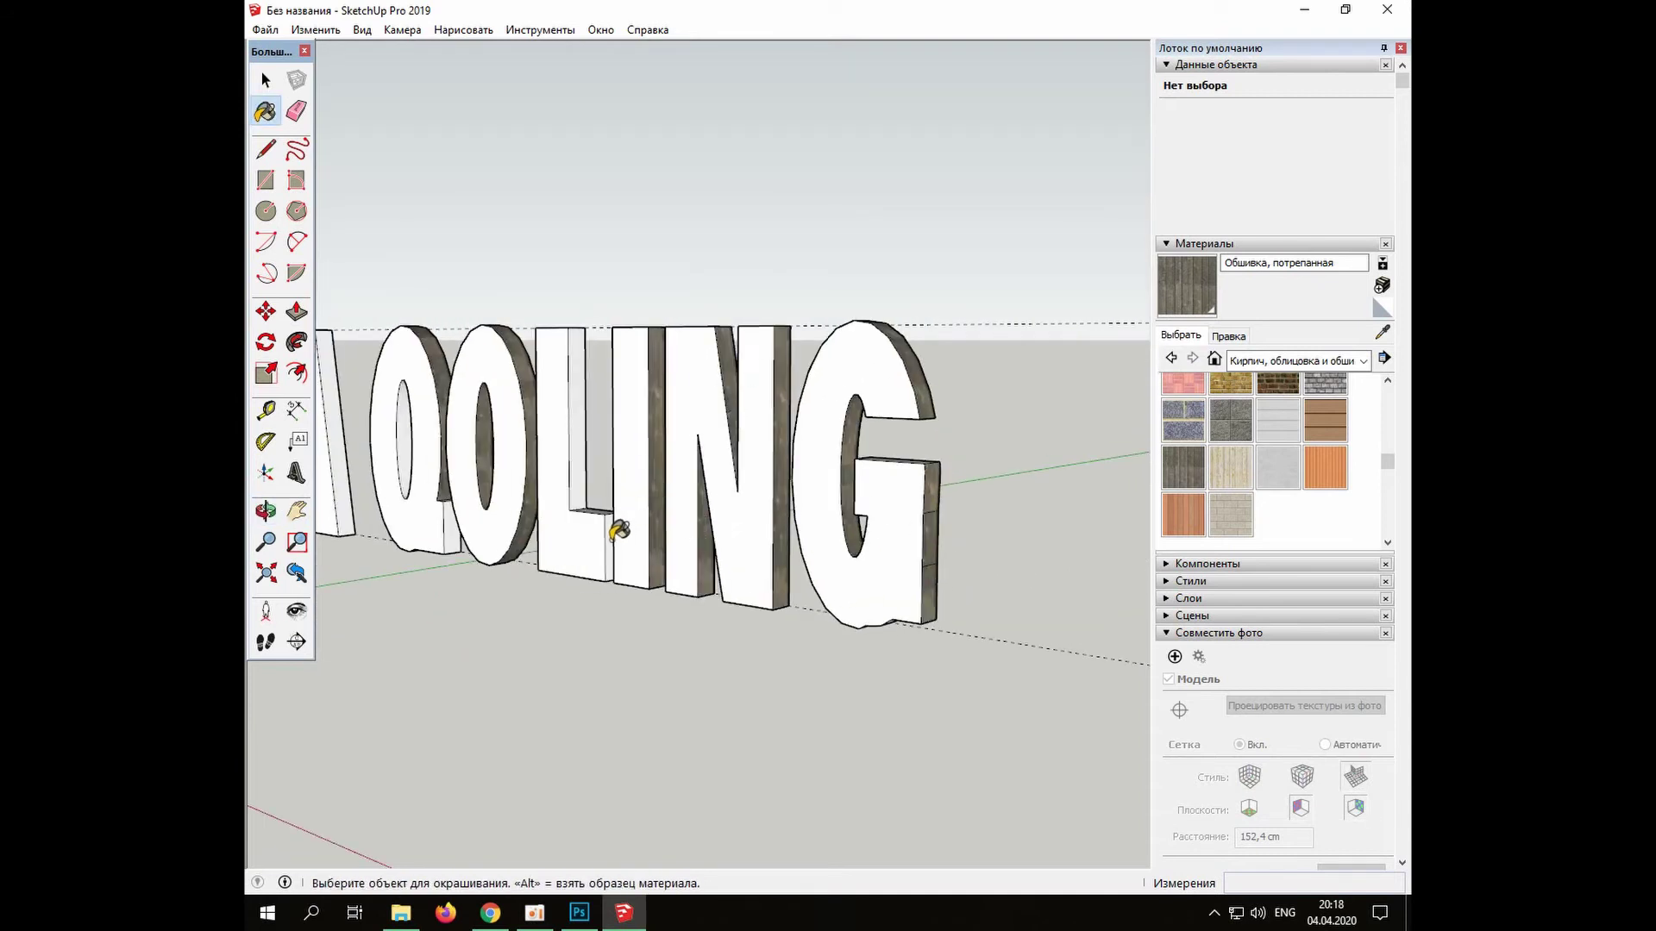
left_click(619, 546)
left_click(586, 474)
Try deleting the upper right-hand side face of the G
left_click(263, 81)
left_click(930, 513)
key("Delete")
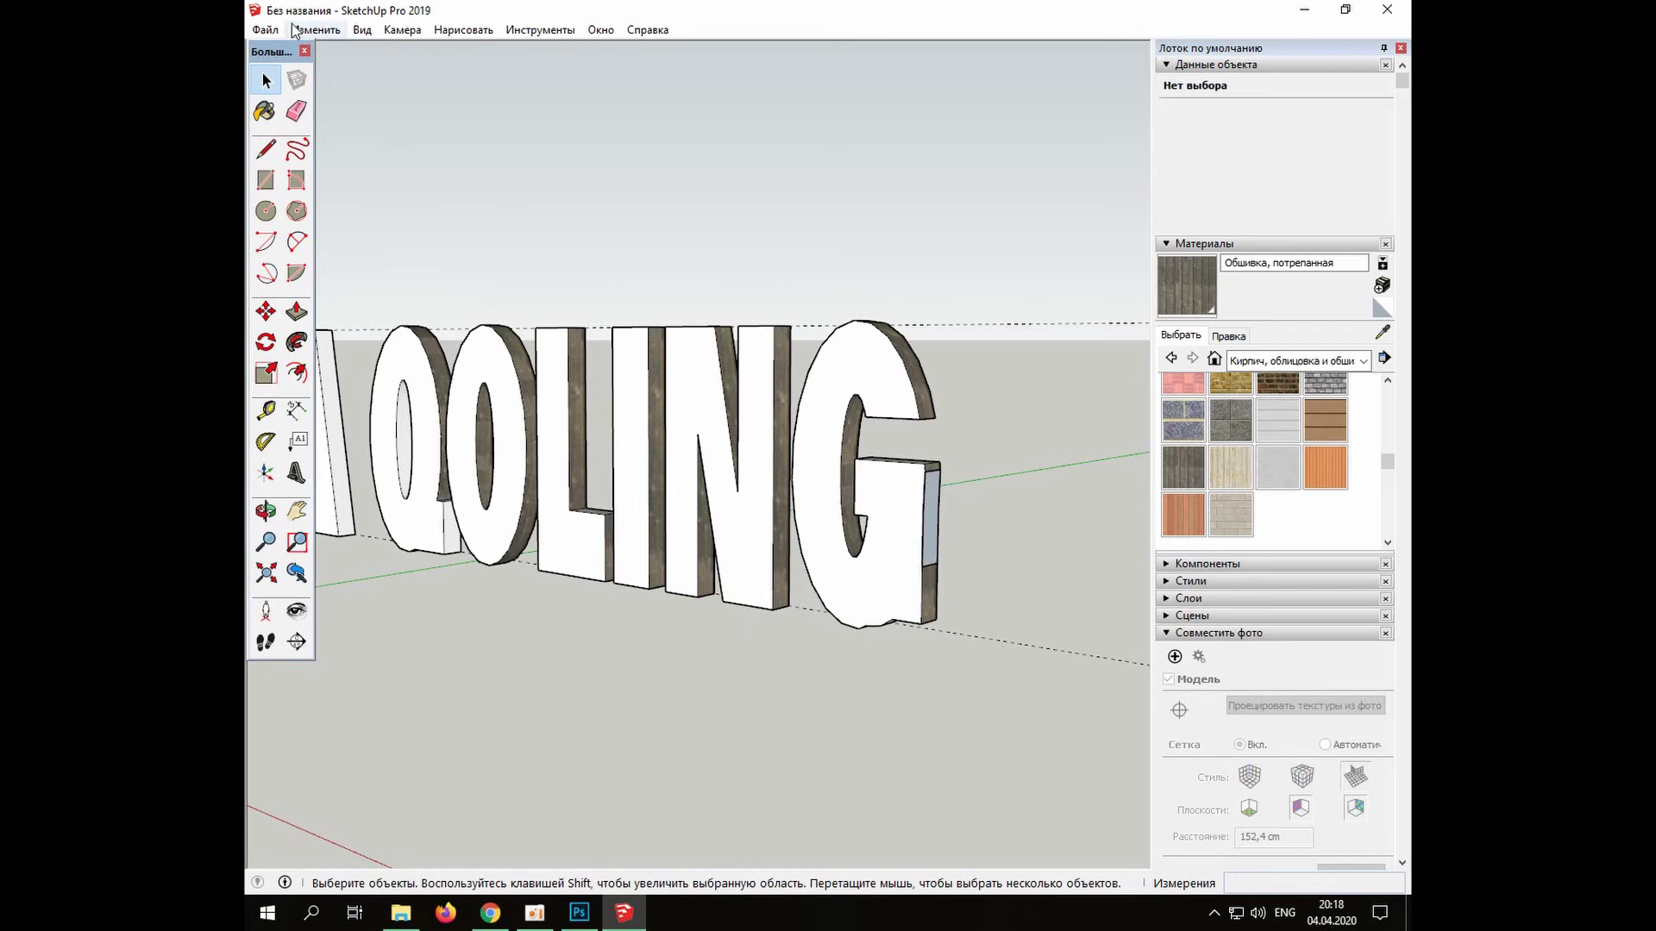
left_click(302, 30)
left_click(349, 52)
Undo the deletion of the G's side face and paint the right-facing sides of the A, Y and U with the weathered siding material
left_click(297, 511)
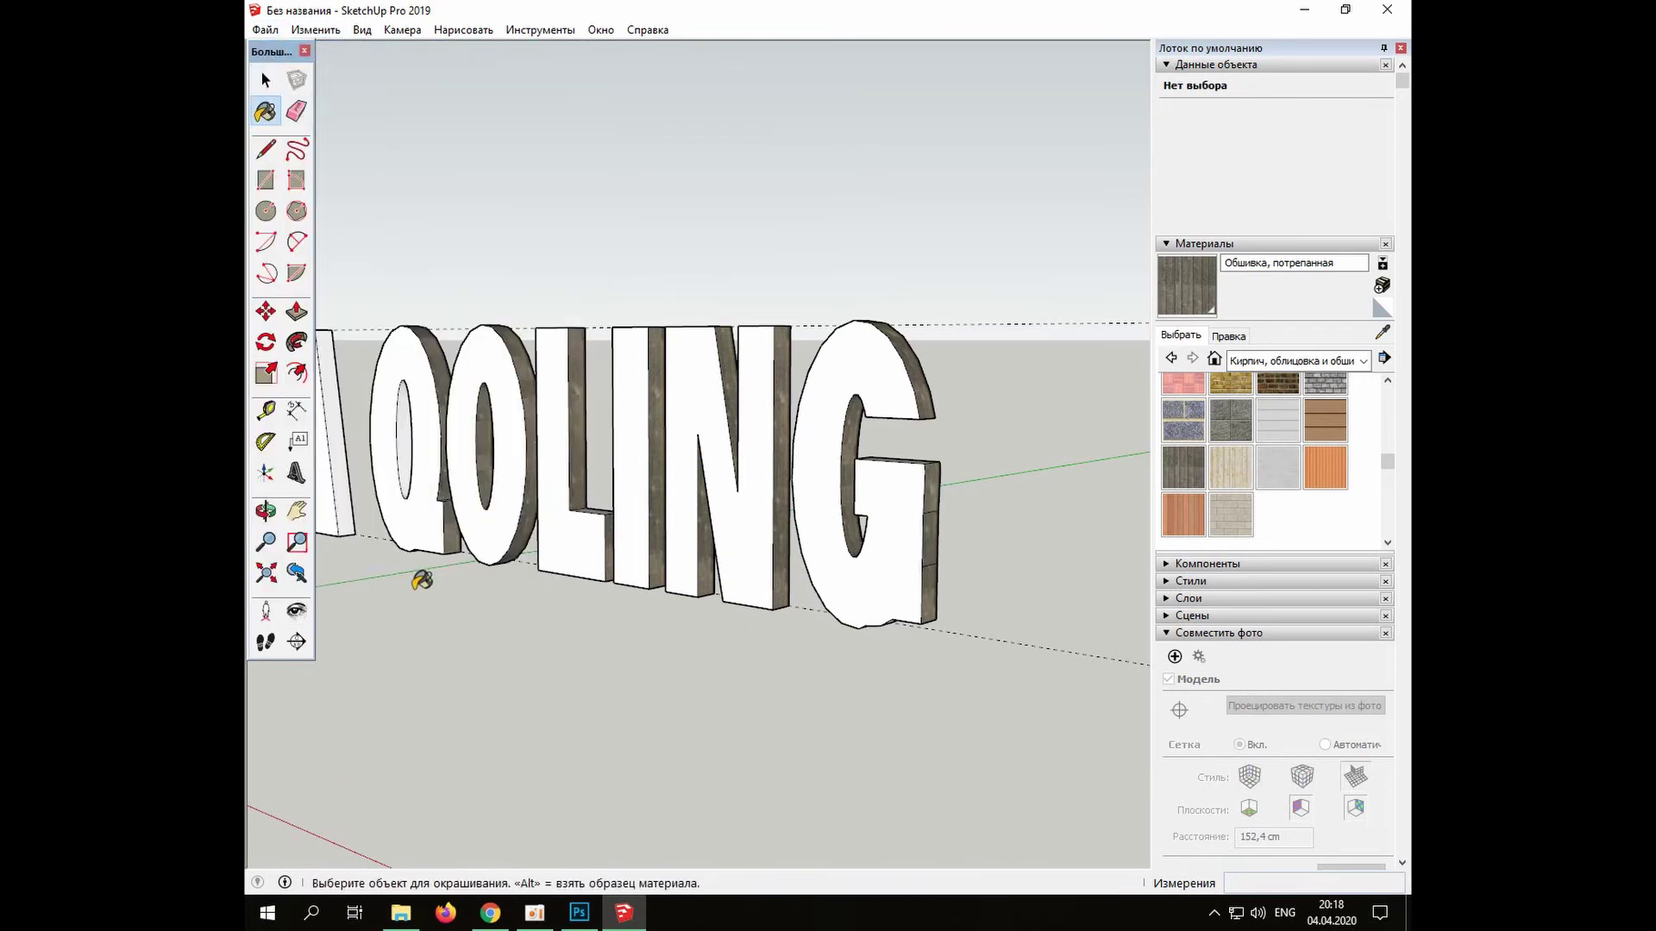
left_click_drag(426, 581, 700, 461)
key("b")
left_click(651, 581)
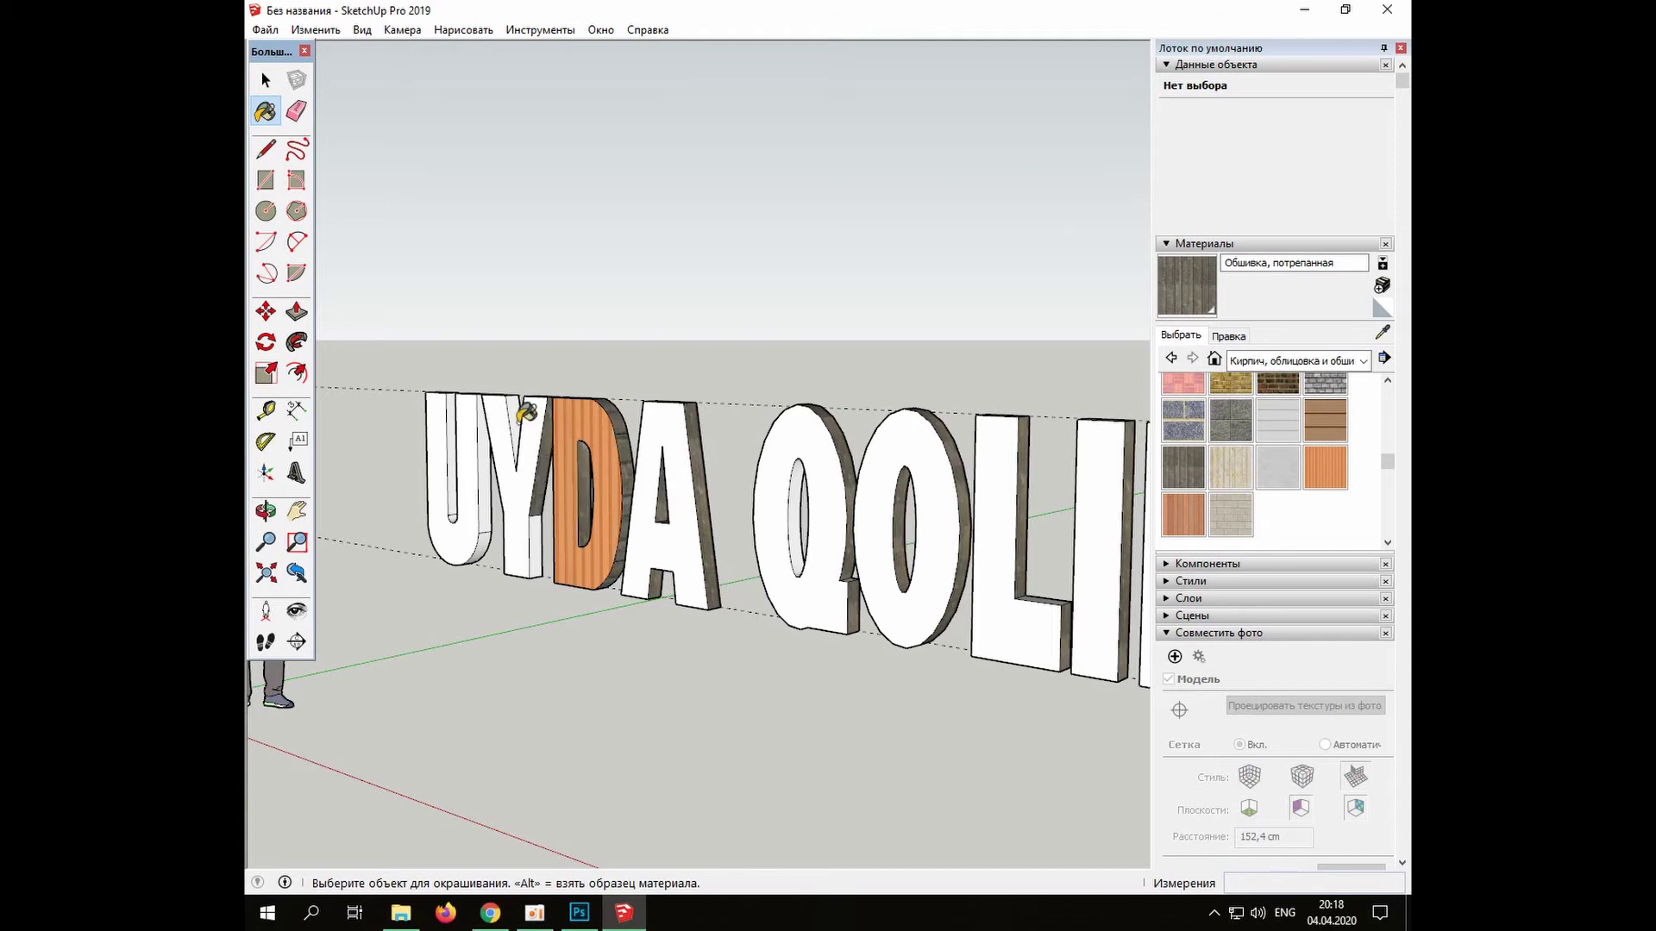
left_click(481, 552)
left_click(450, 507)
Paint the left-facing sides of the U and Y with the weathered siding material
scroll(451, 504, "up", 4)
middle_click_drag(451, 499, 625, 704)
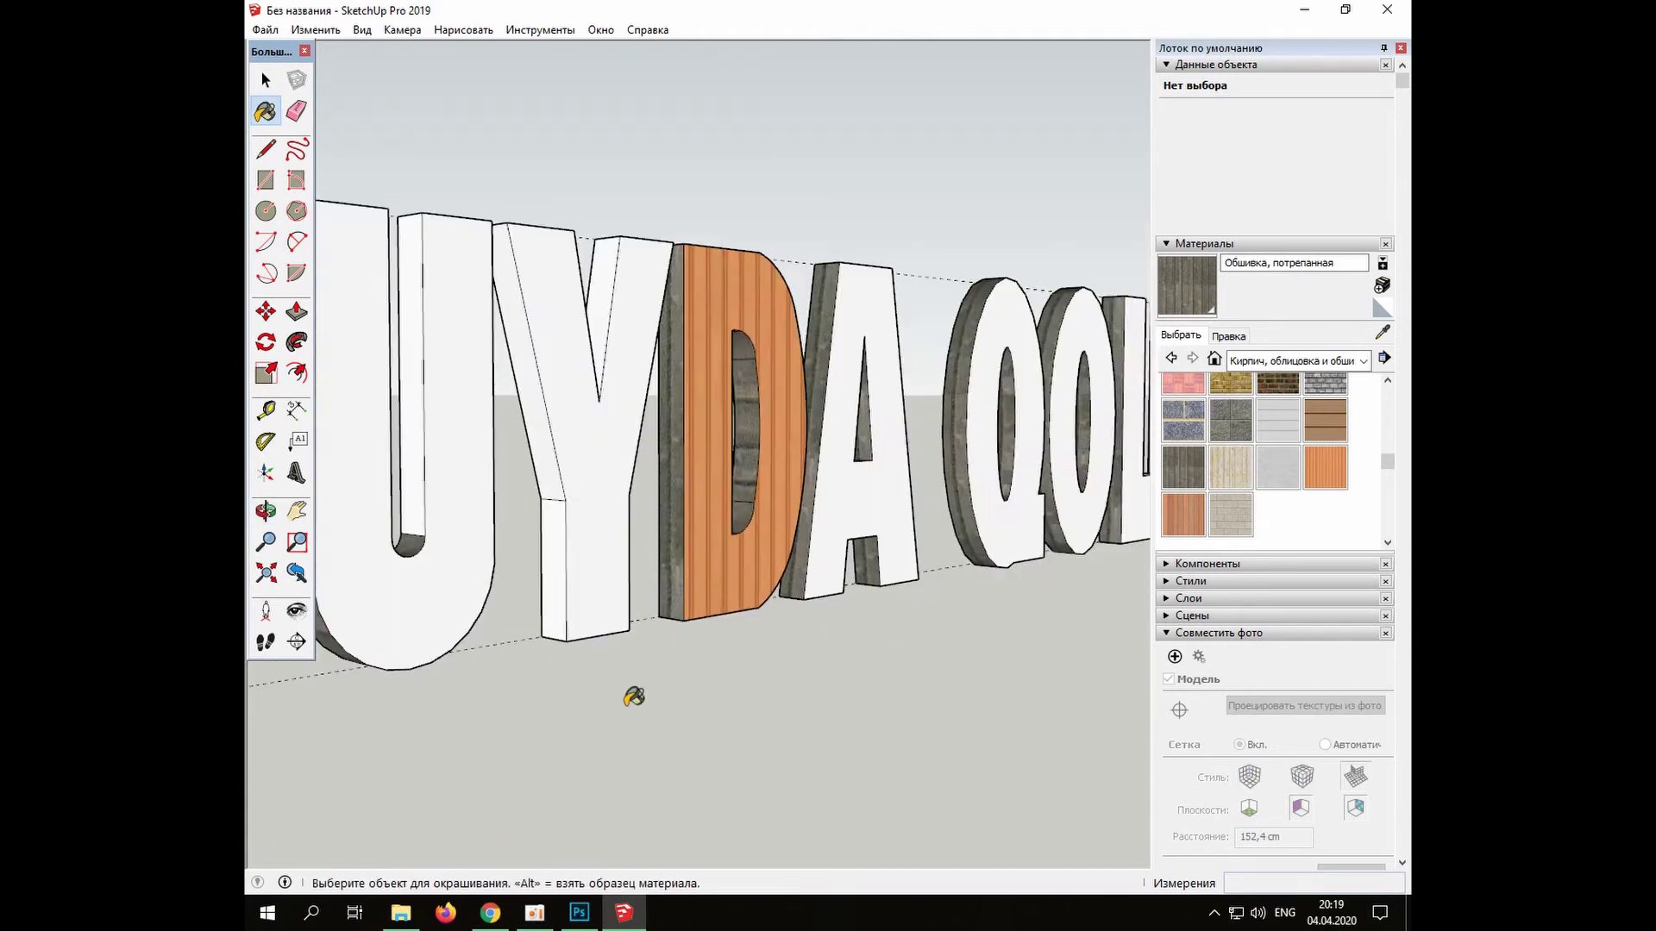
scroll(626, 704, "down", 2)
left_click(396, 422)
left_click(466, 405)
left_click(550, 417)
Try the modern siding material on the A's front face, undoing it at the end
left_click(698, 603, "alt")
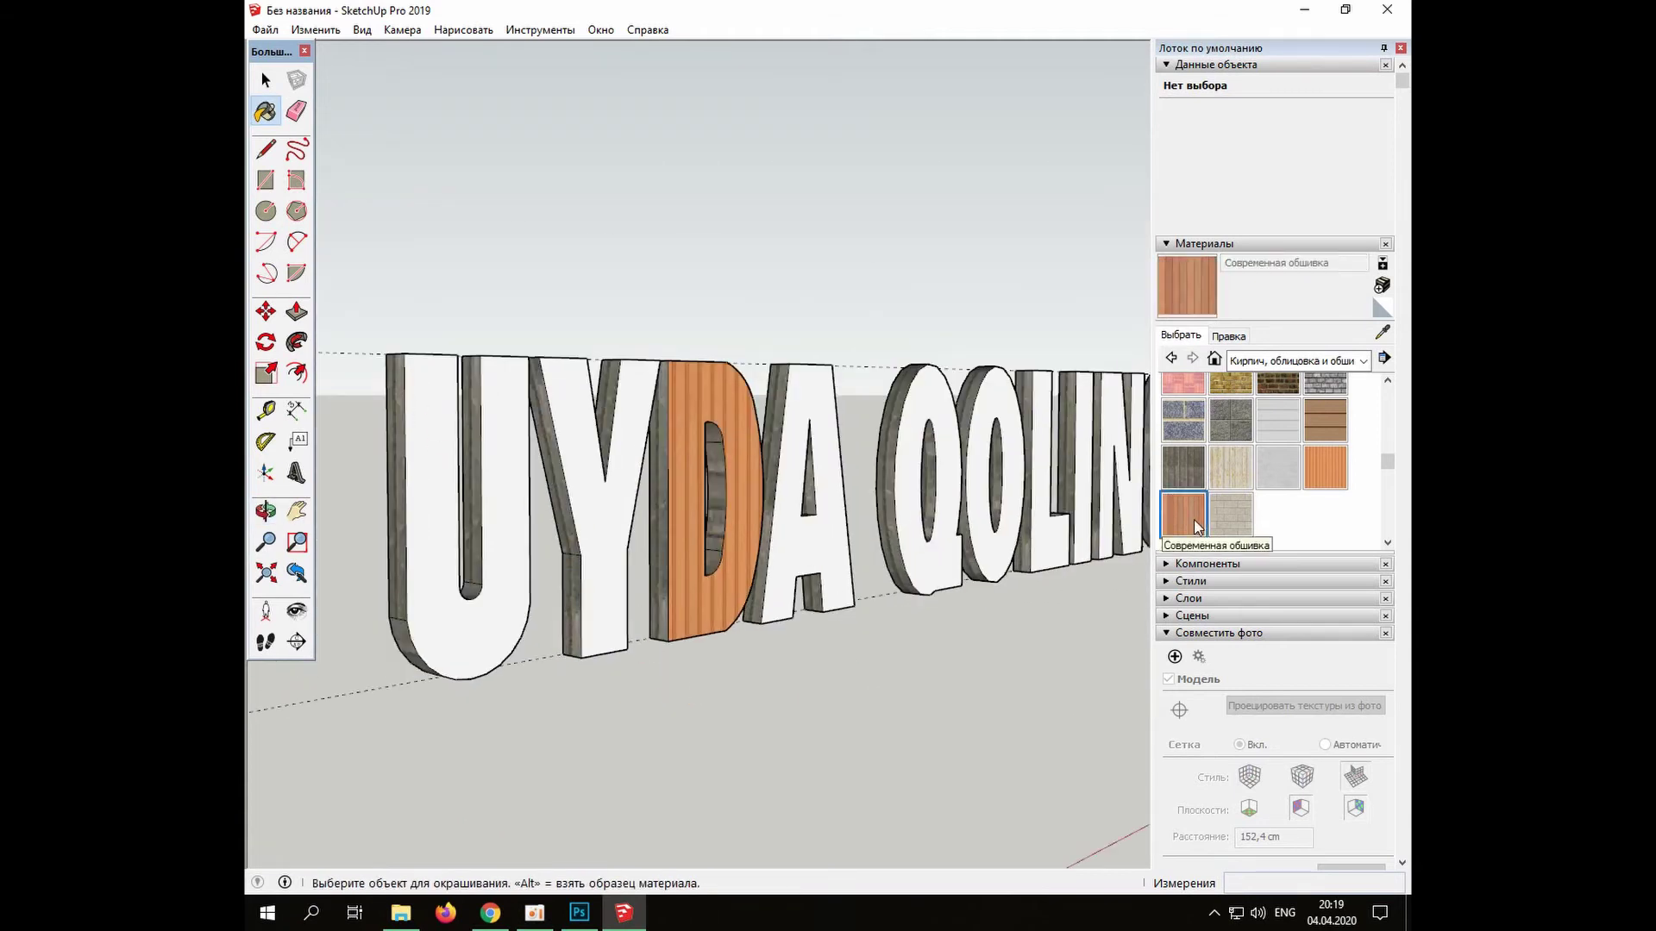
left_click(819, 560)
left_click(320, 32)
left_click(332, 48)
Paint the front faces of the Y, U and A with the orange fluted decorative panel
left_click(1324, 468)
left_click(604, 539)
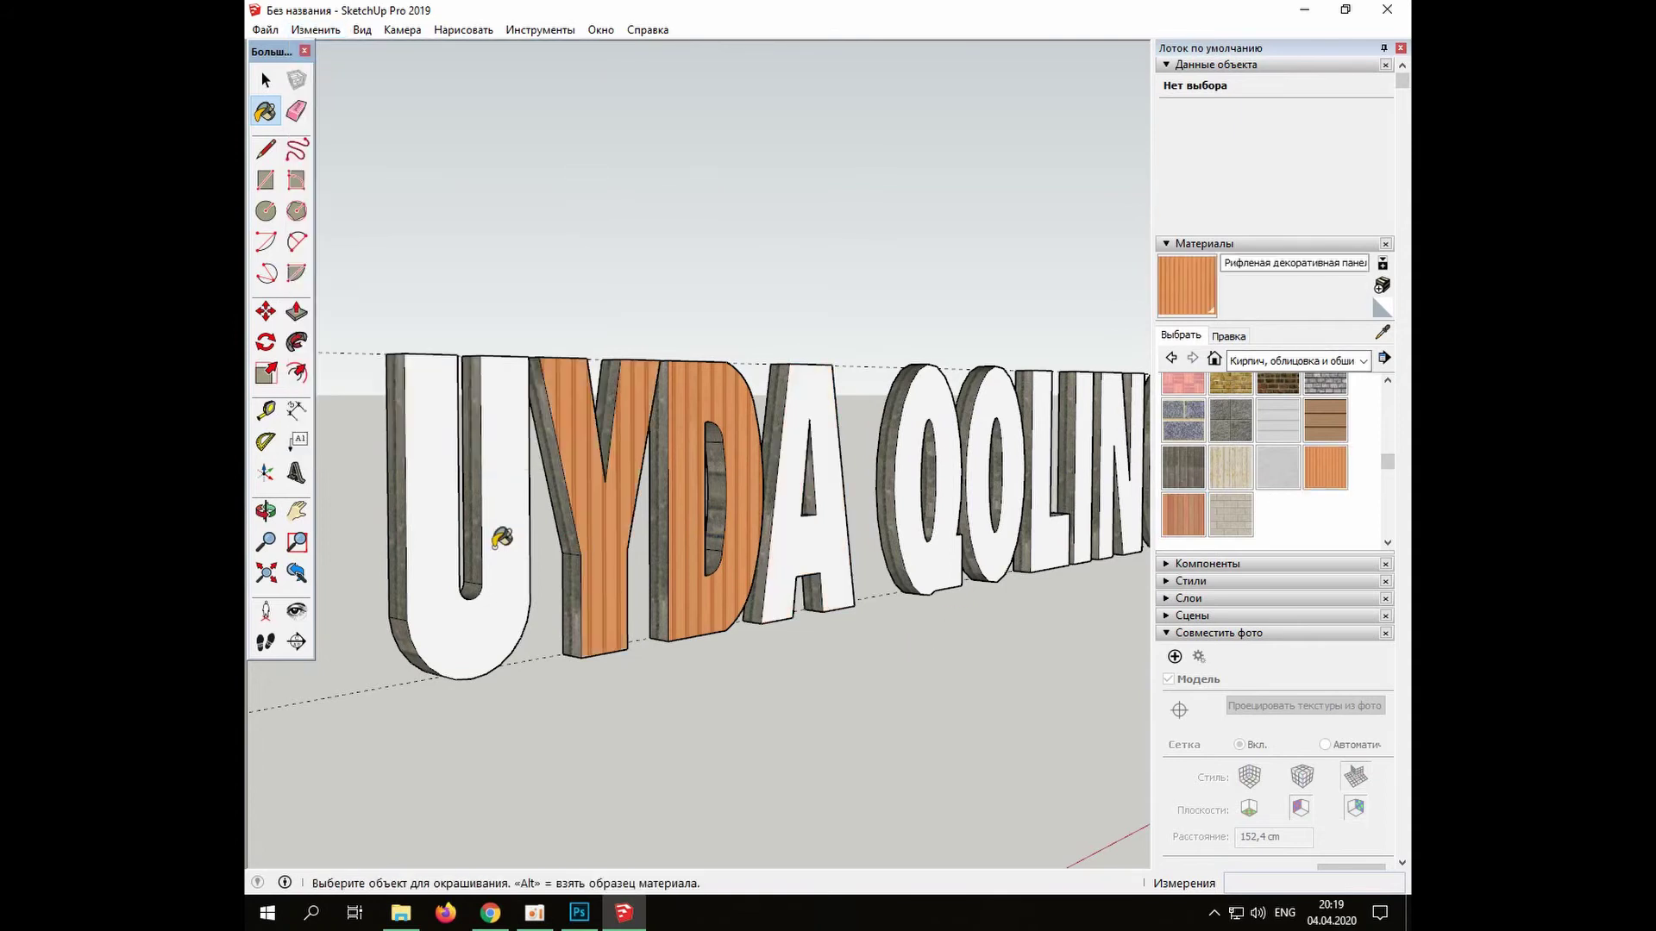
left_click(502, 536)
left_click(810, 548)
Try the dog-and-bone wallpaper, the forest pile carpet and the yellow diamond carpet on the D's front face
scroll(833, 664, "down", 3)
left_click(1361, 362)
left_click(1350, 473)
scroll(1293, 484, "down", 5)
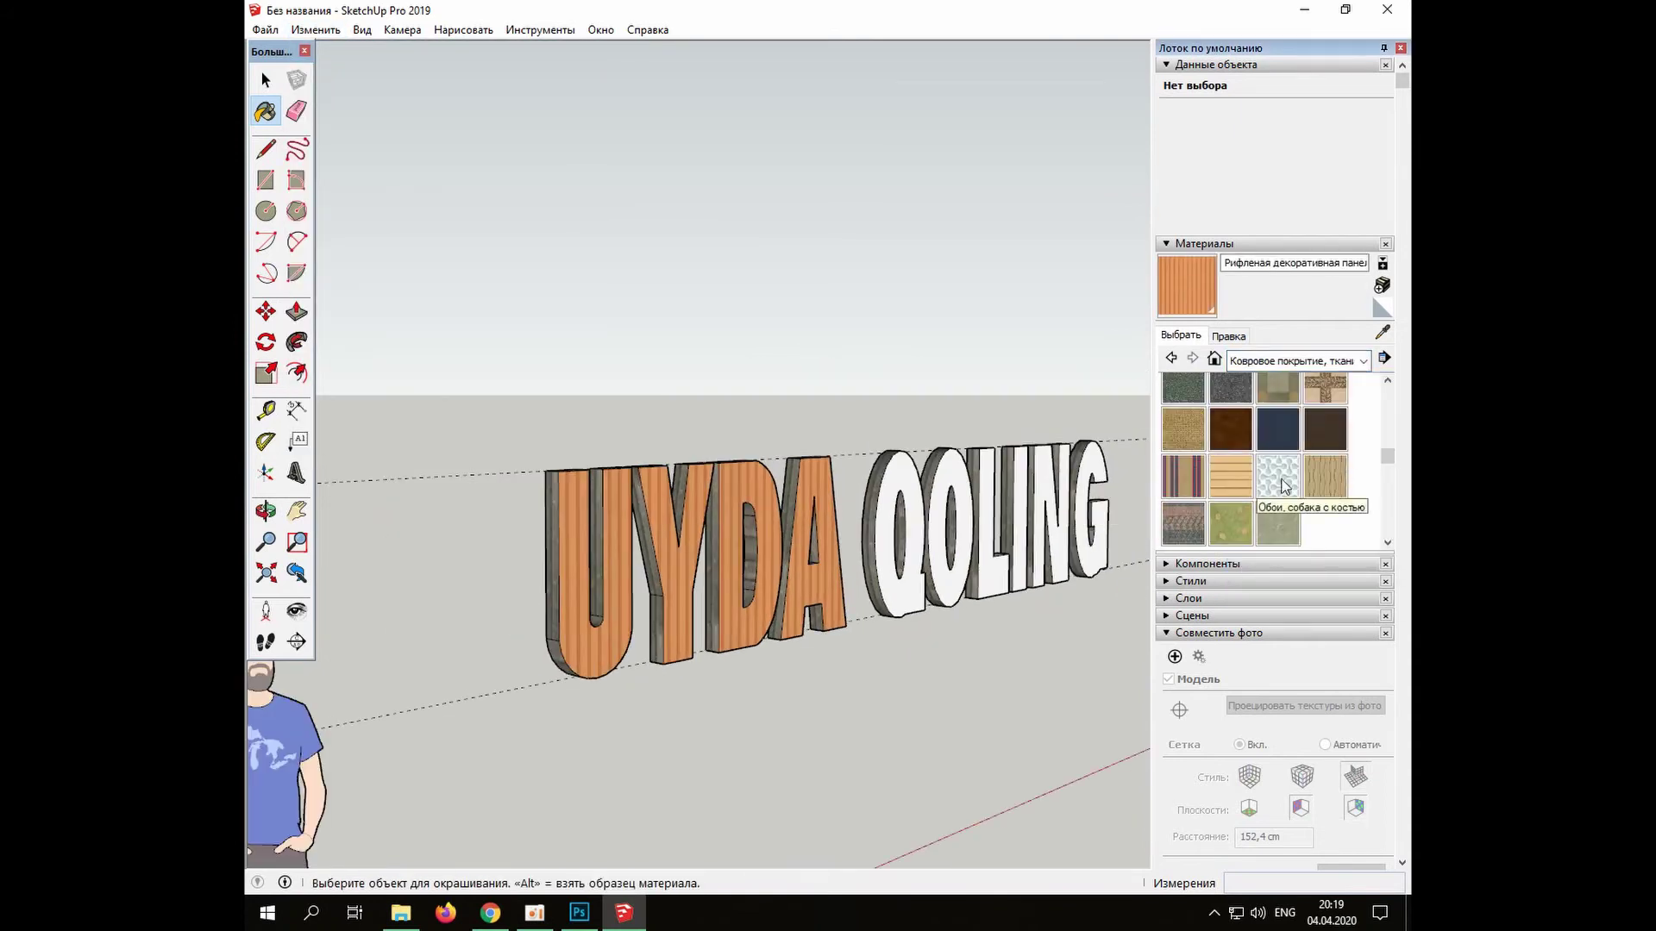
left_click(1282, 484)
left_click(764, 586)
scroll(1281, 514, "up", 5)
left_click(1199, 499)
left_click(752, 552)
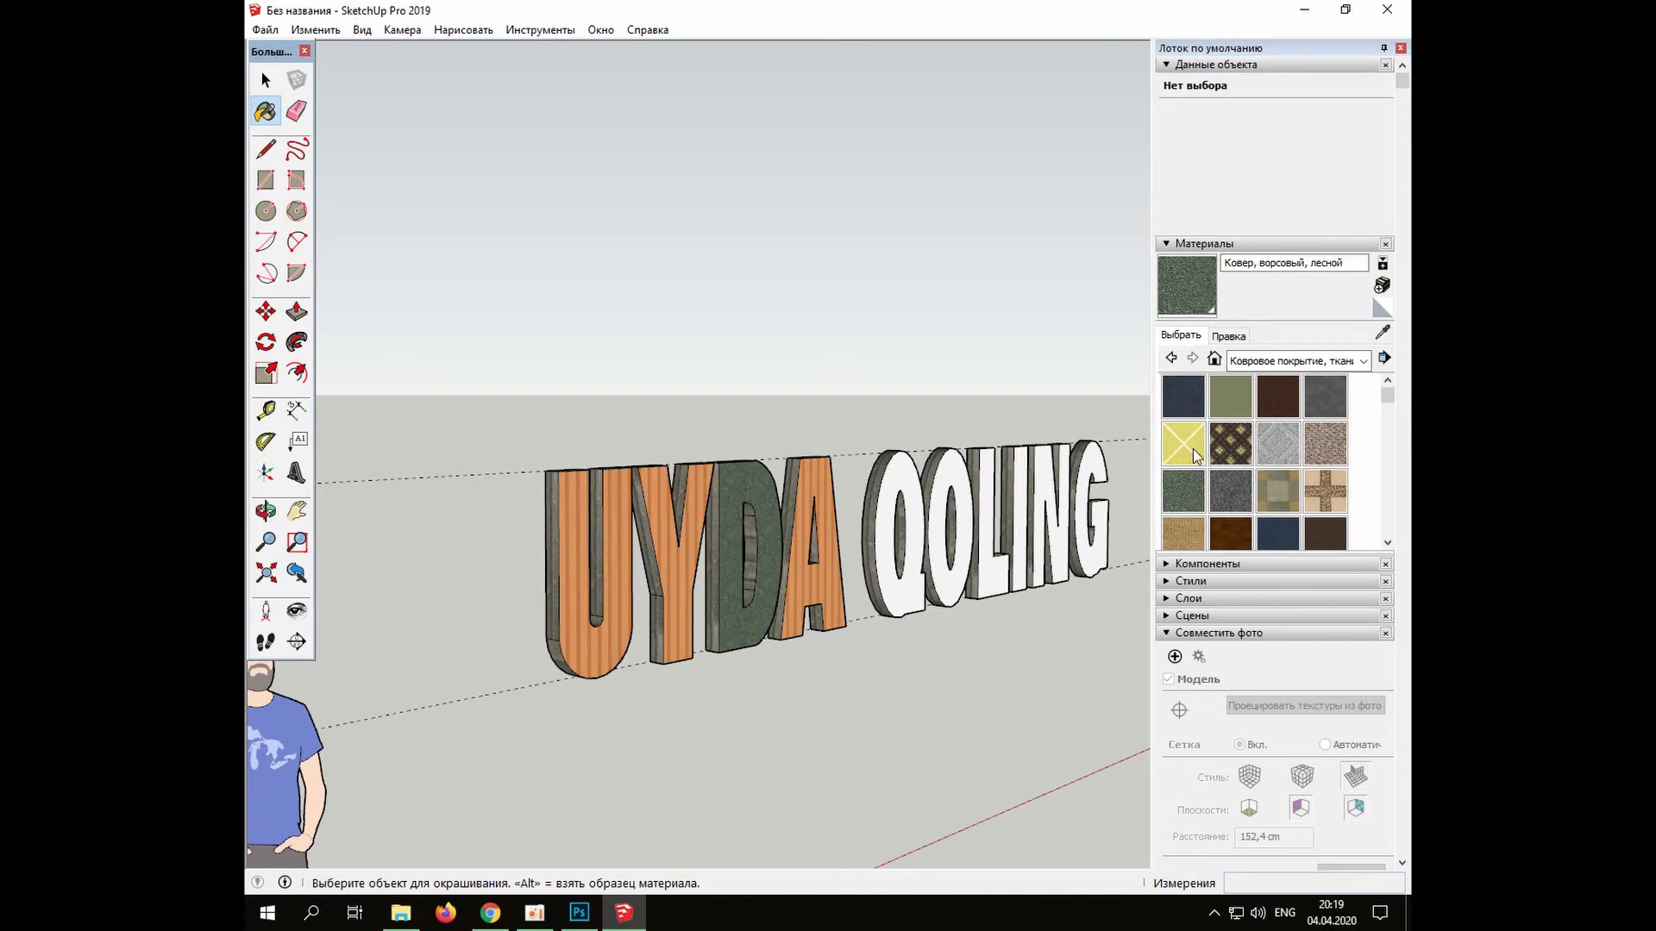
left_click(1192, 449)
left_click(754, 543)
Browse the roofing and landscaping materials and paint the D's front face with shiny corrugated metal
left_click(1361, 361)
left_click(1260, 479)
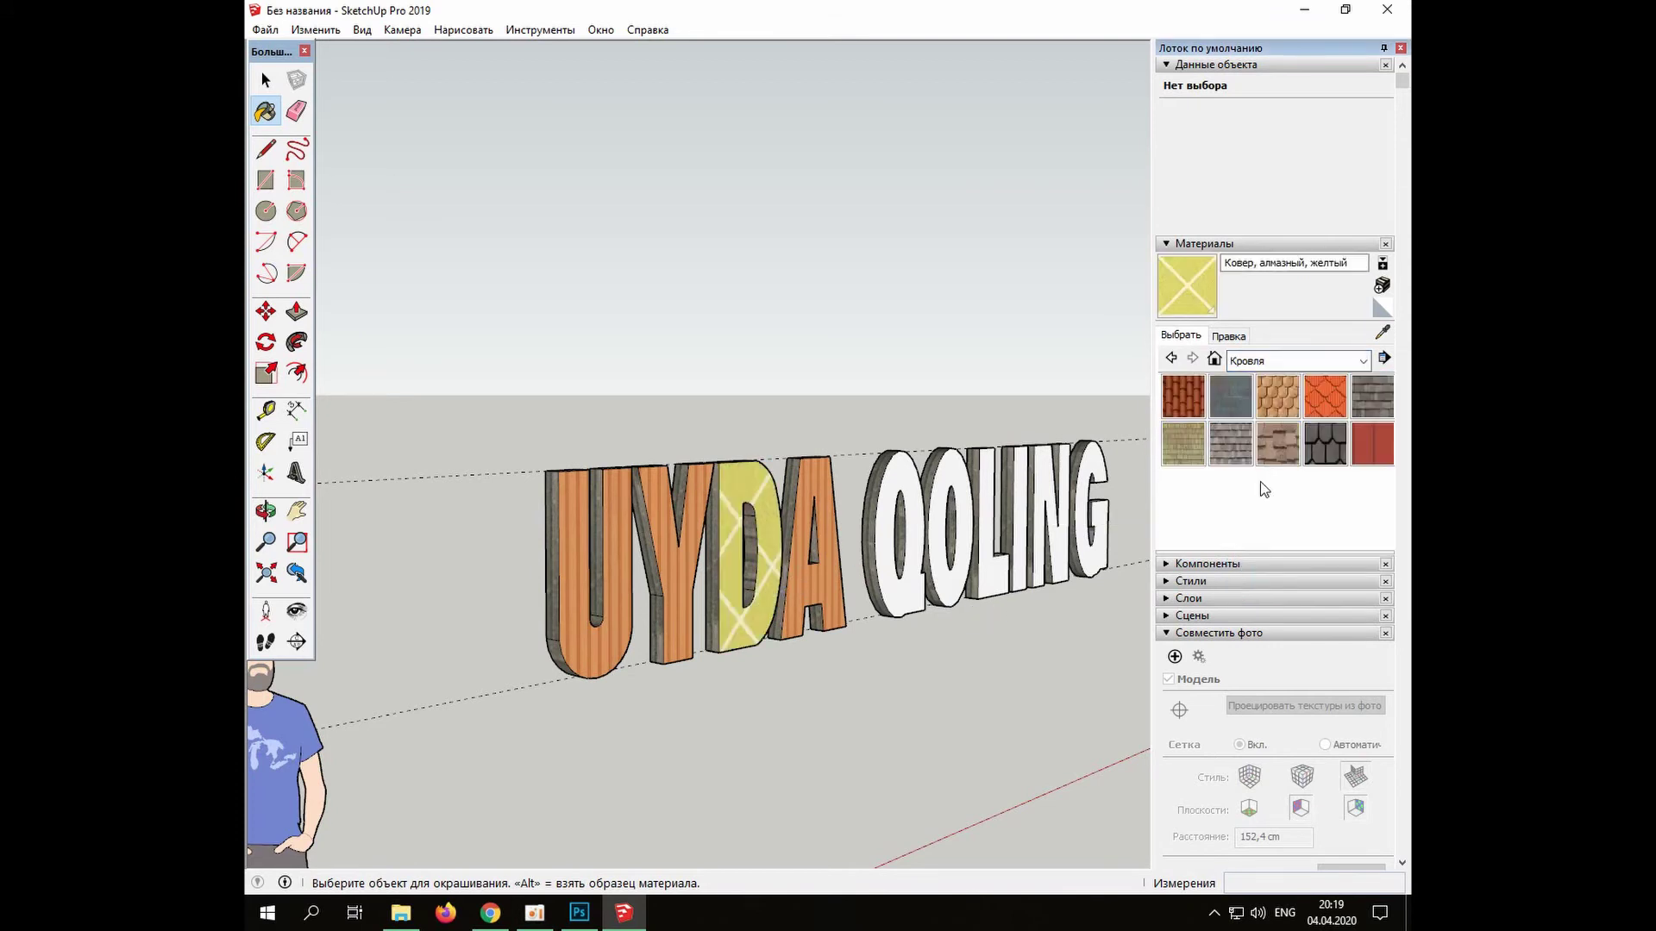
left_click(1361, 361)
left_click(1259, 506)
left_click(1361, 361)
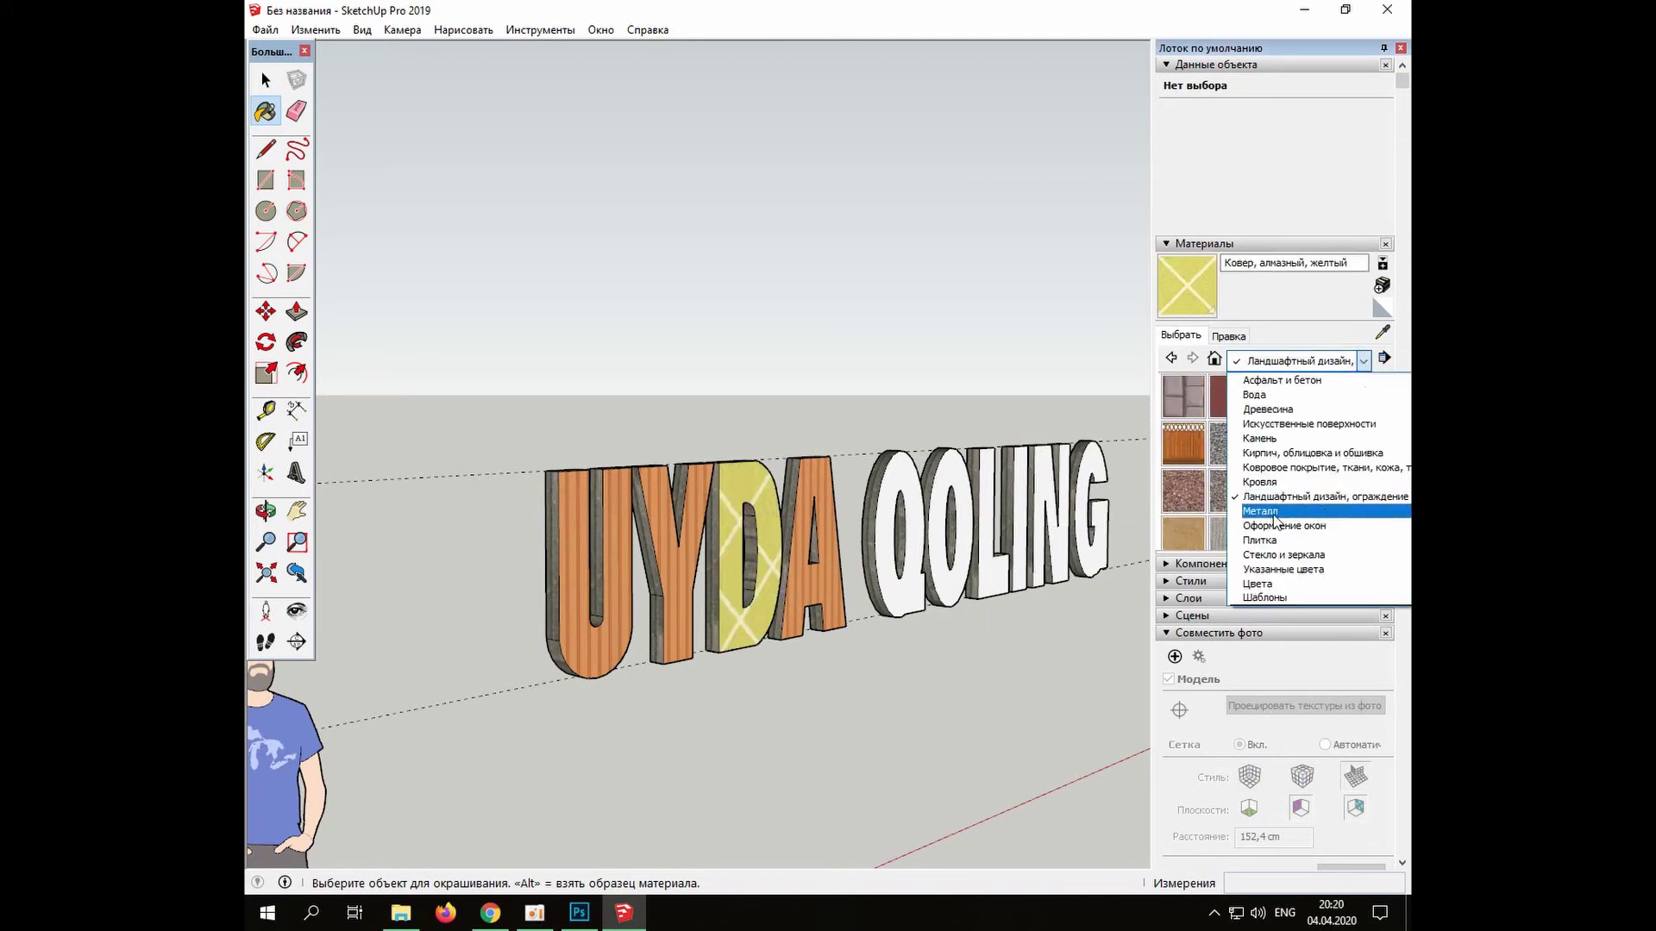
left_click(1260, 493)
left_click(1339, 407)
left_click(743, 560)
Try the multicoloured and the green square glass tiles on the D's front face
left_click(1360, 361)
left_click(1260, 540)
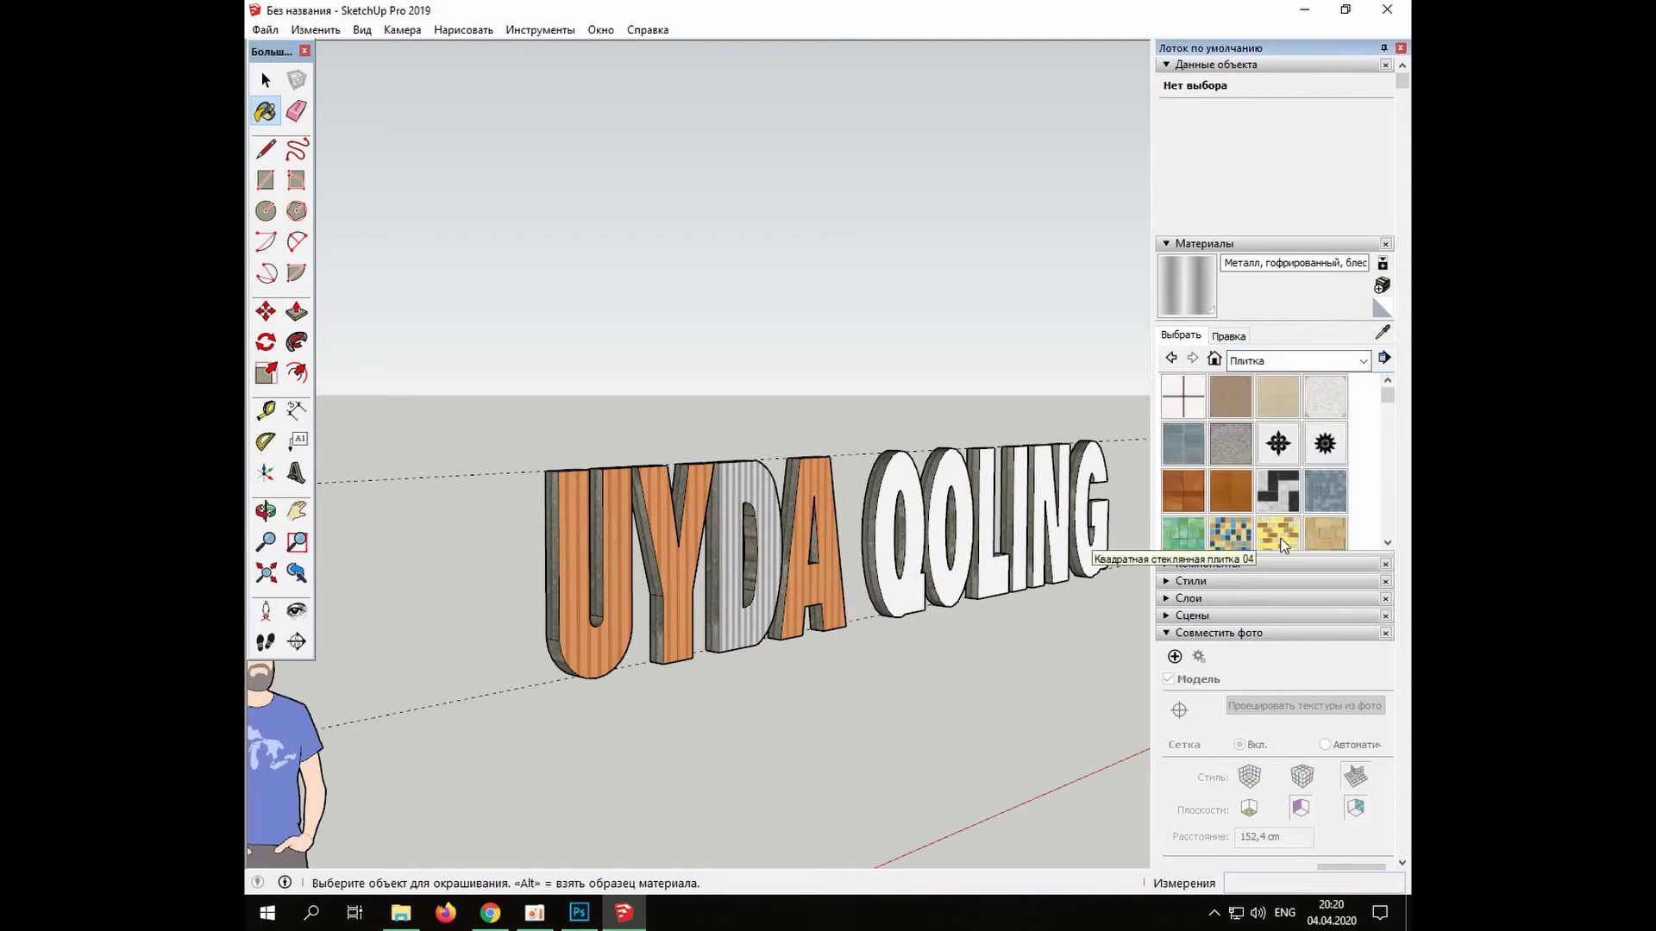
scroll(1340, 505, "down", 2)
left_click(1230, 429)
left_click(750, 603)
left_click(1183, 428)
left_click(759, 640)
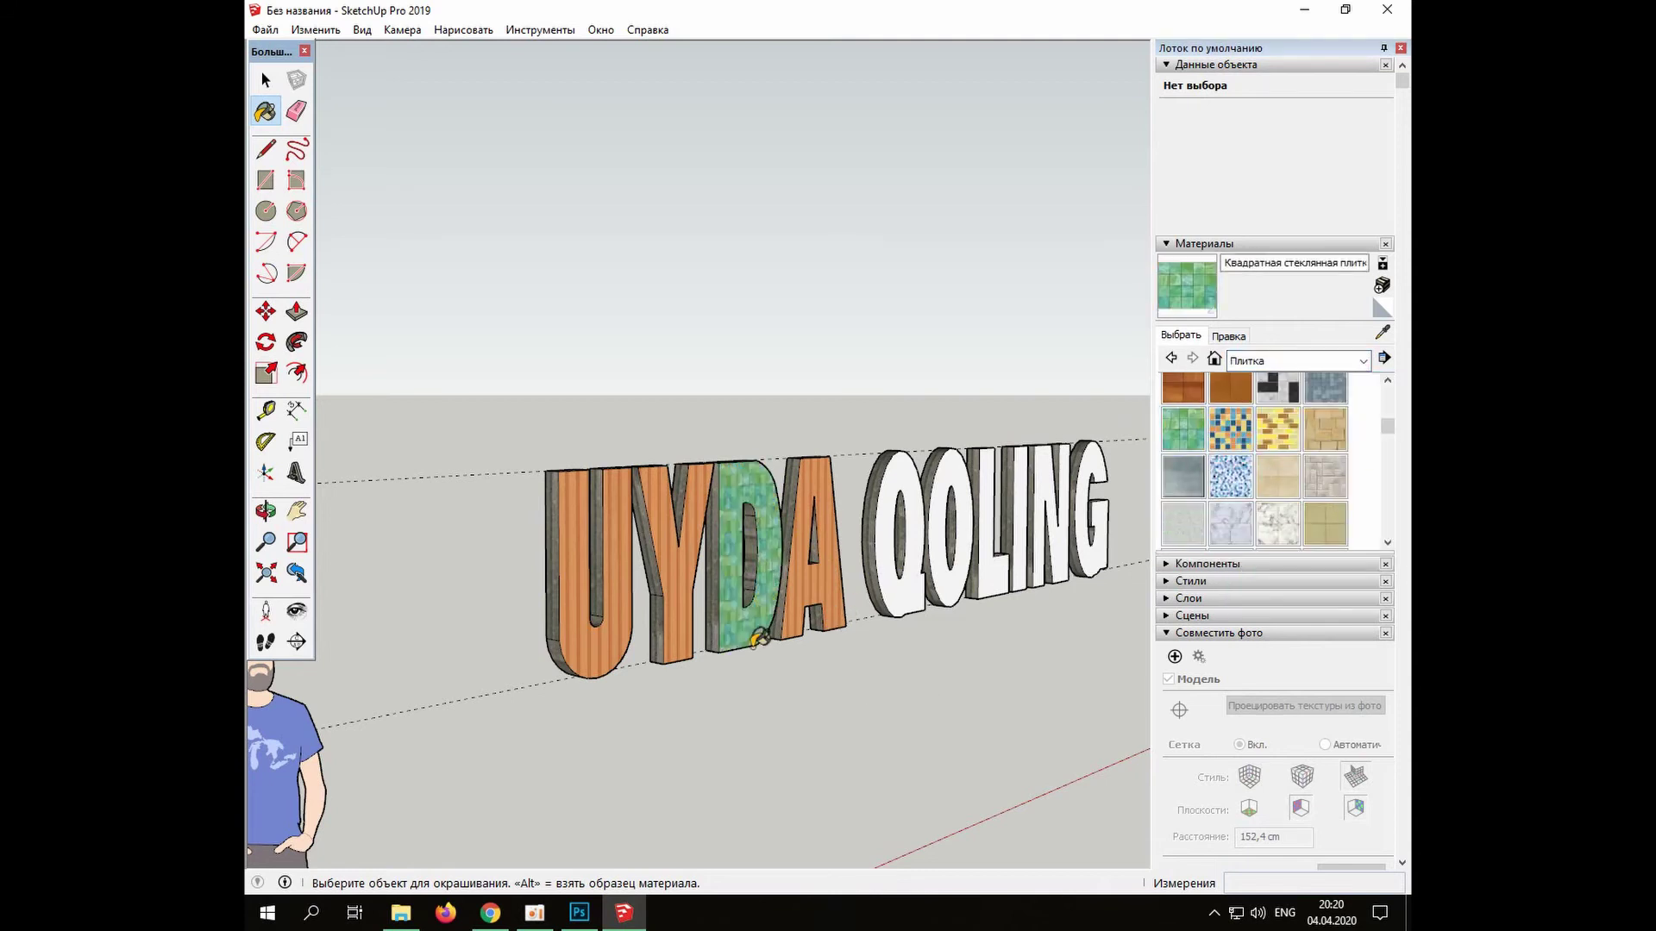
Browse the tile and glass collections and paint the D's front face with solid colour A03
scroll(1224, 508, "down", 3)
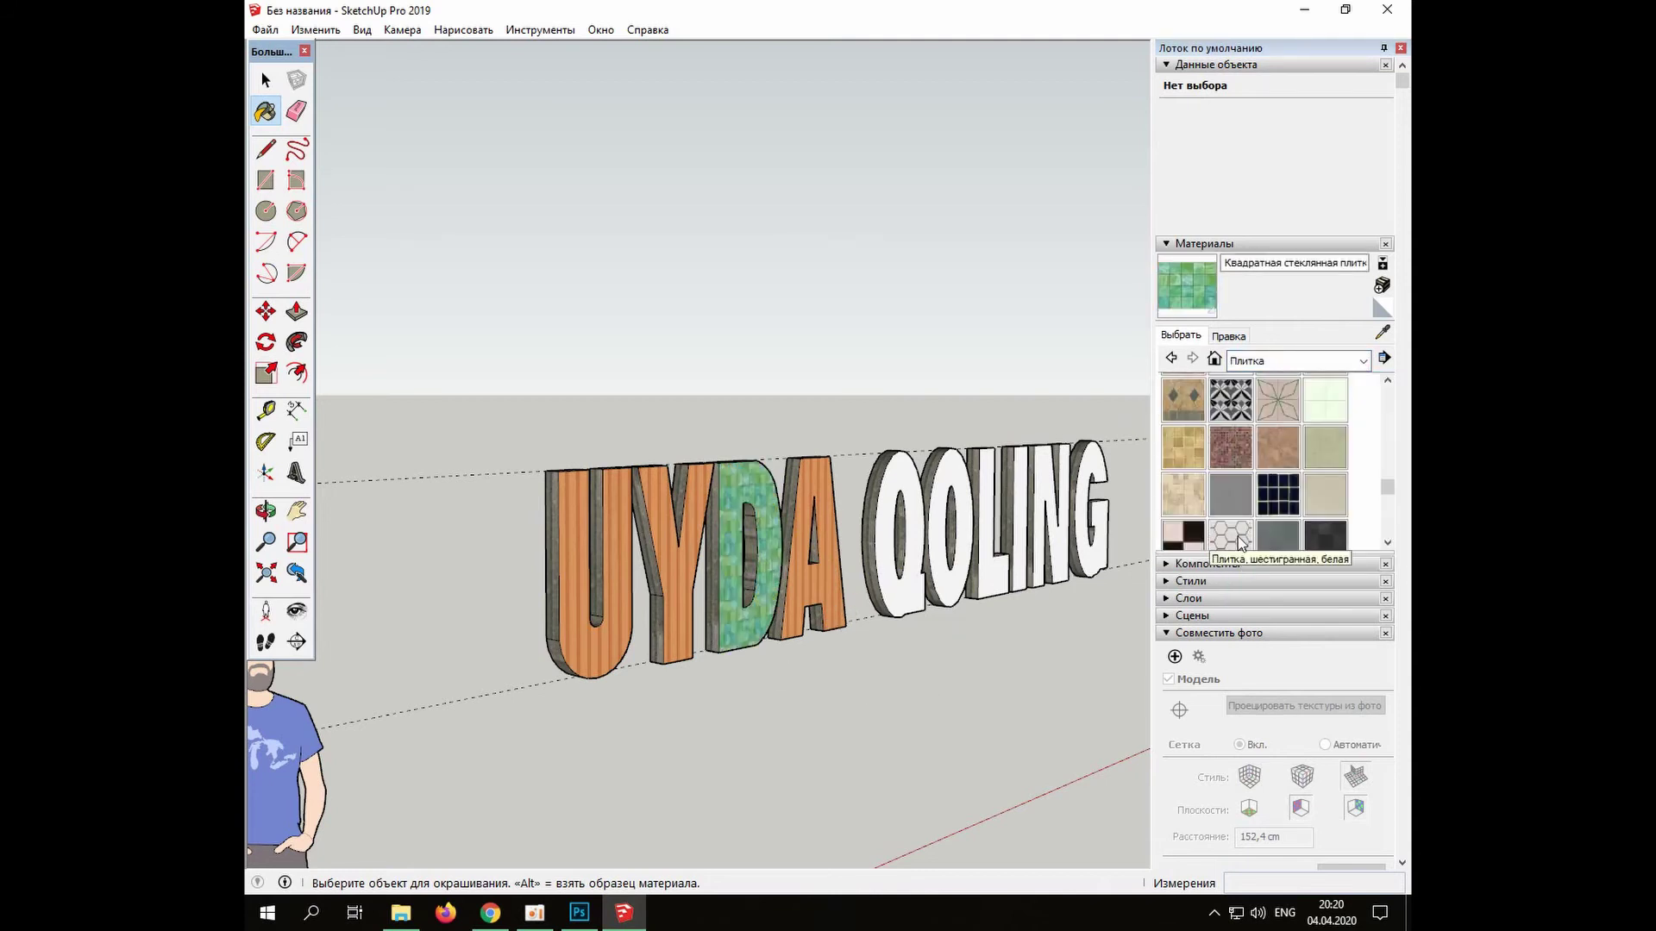
scroll(1232, 520, "down", 2)
scroll(1280, 490, "up", 2)
left_click(1364, 361)
left_click(1304, 558)
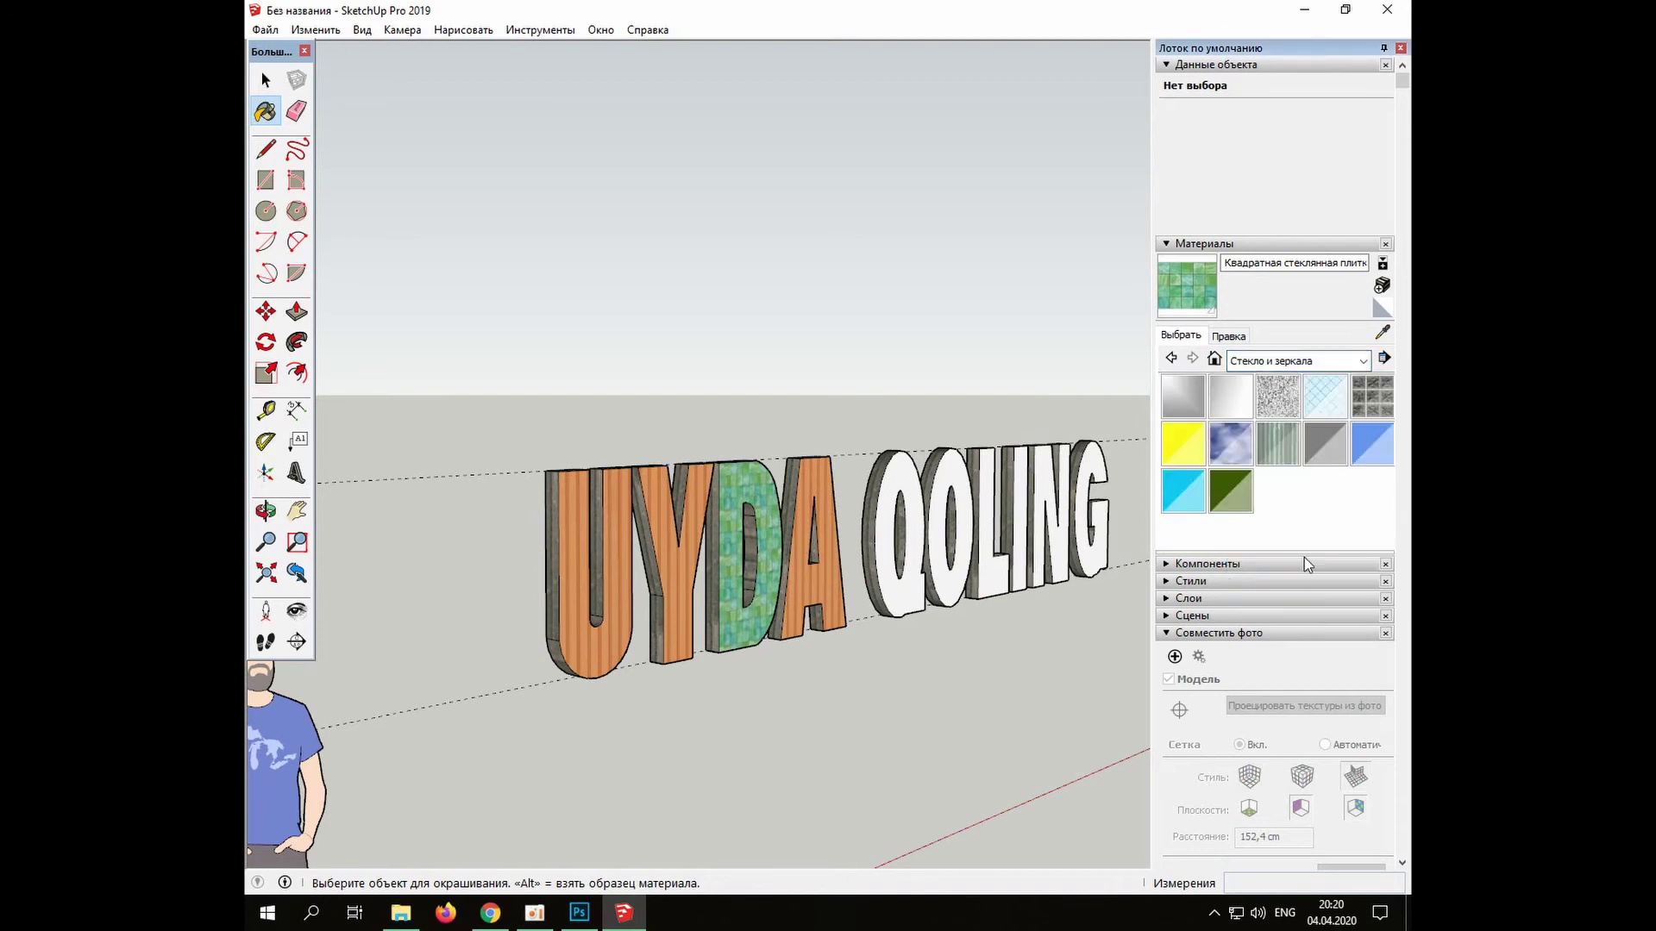
left_click(1361, 363)
left_click(1293, 567)
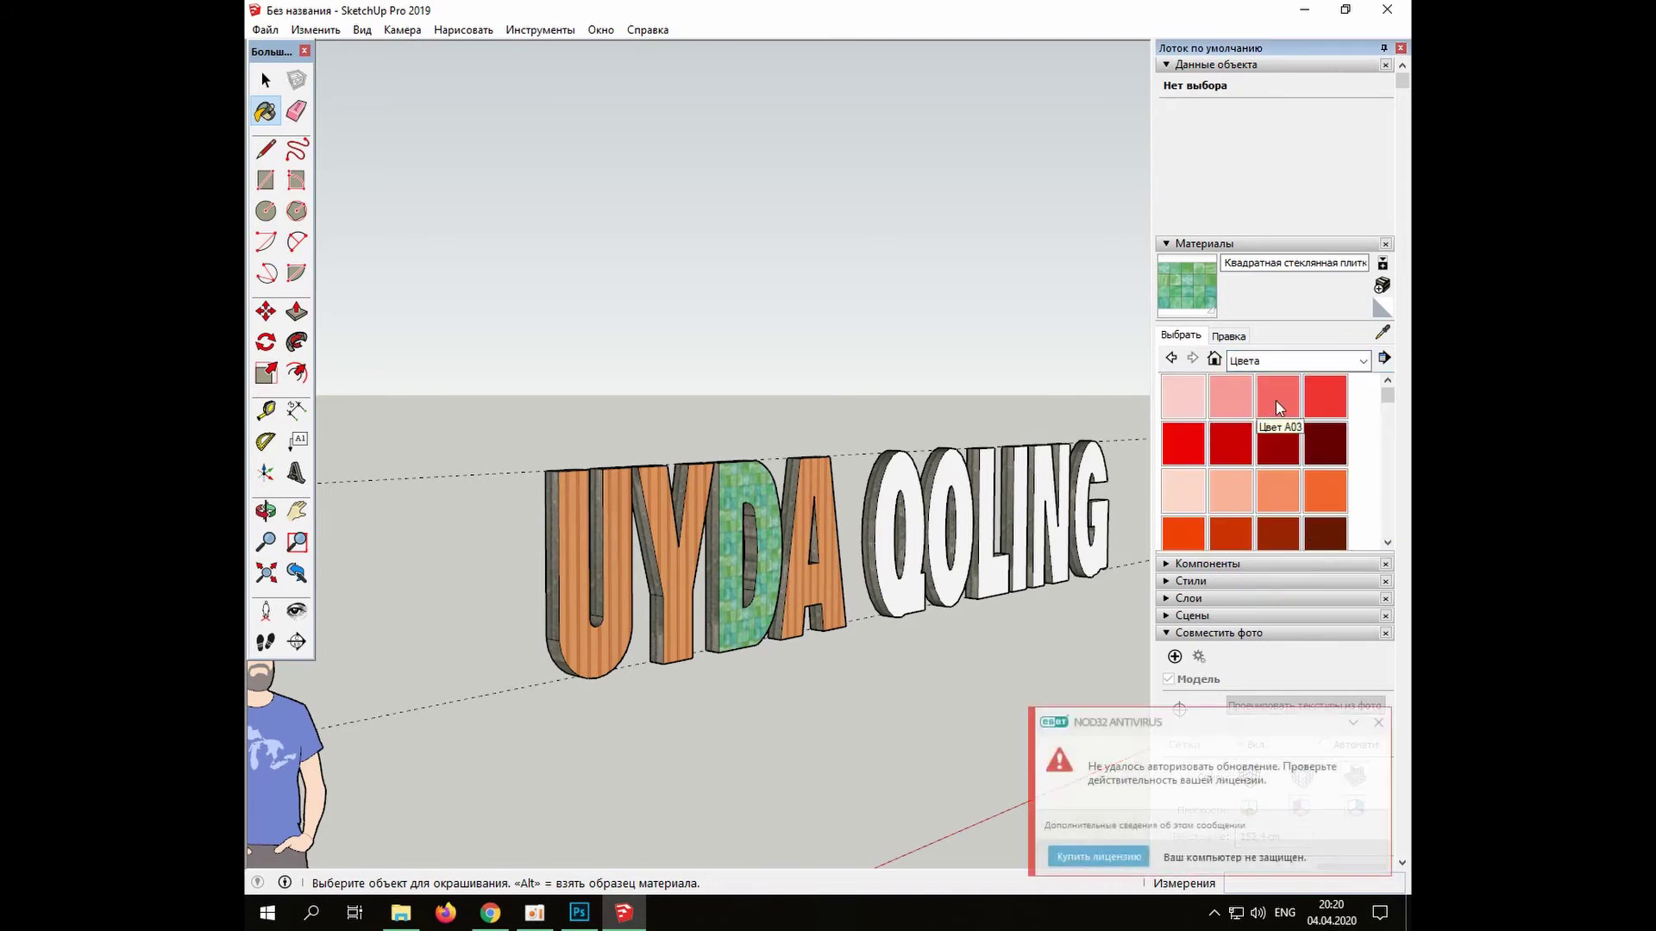
left_click(1277, 396)
left_click(797, 504)
Paint the front faces of all the UYDA QOLING letters with solid colour B04
left_click(1325, 490)
left_click(754, 534)
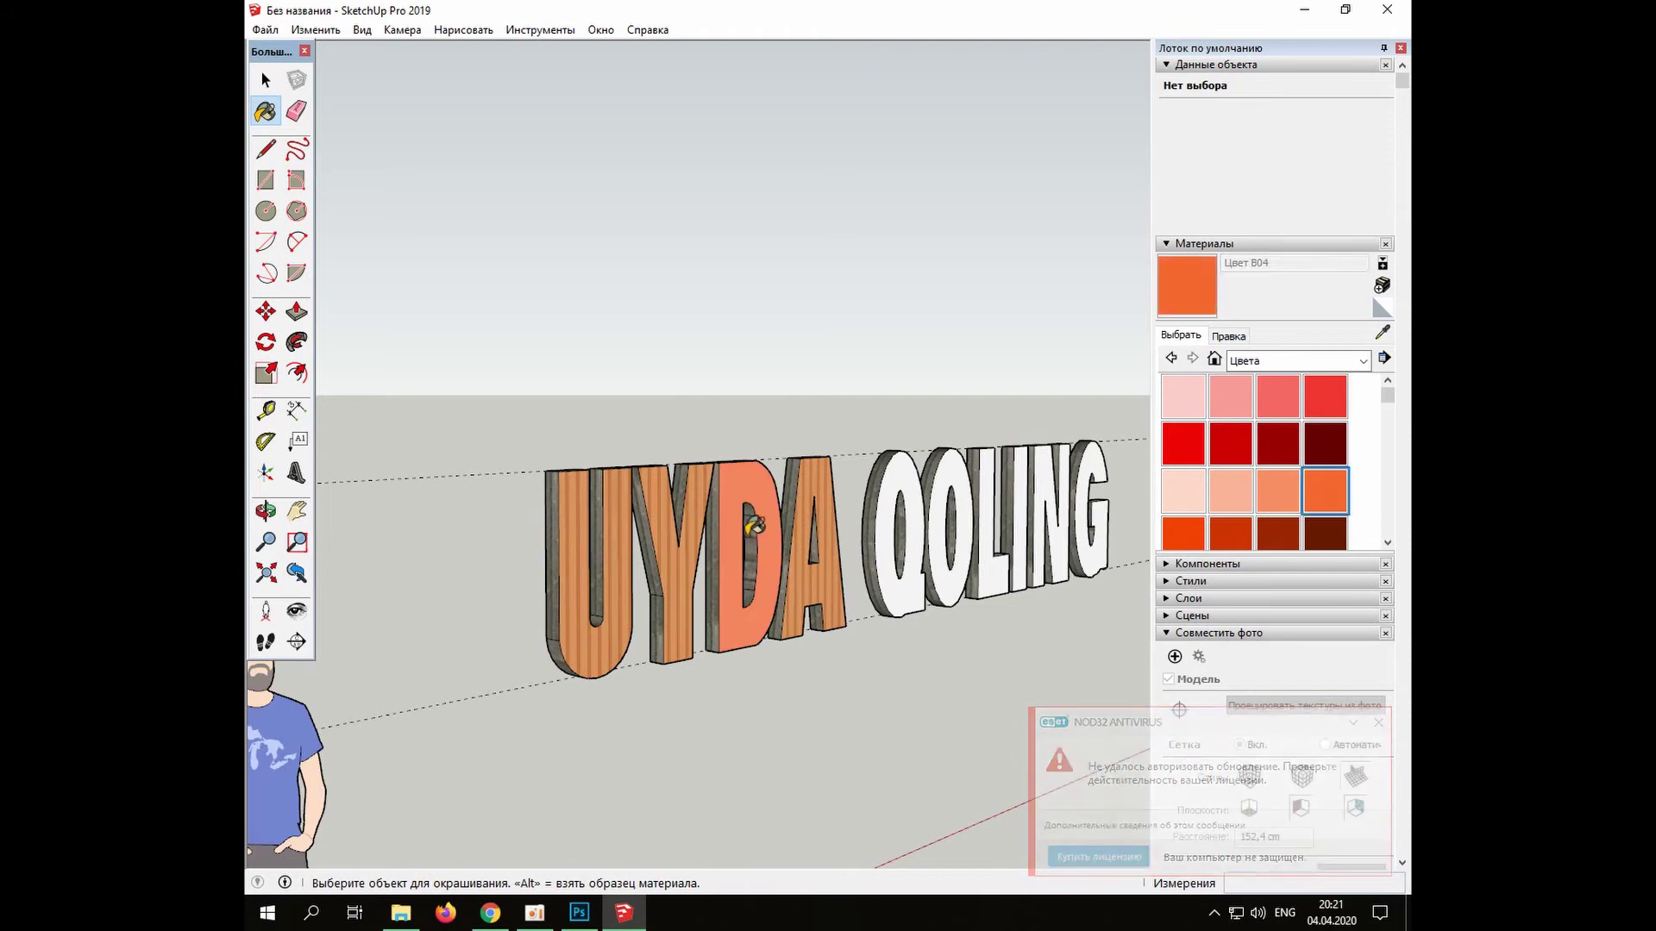
left_click(815, 543)
left_click(686, 534)
left_click(574, 552)
left_click(884, 517)
left_click(939, 522)
left_click(985, 517)
left_click(1017, 517)
left_click(1039, 513)
left_click(1059, 513)
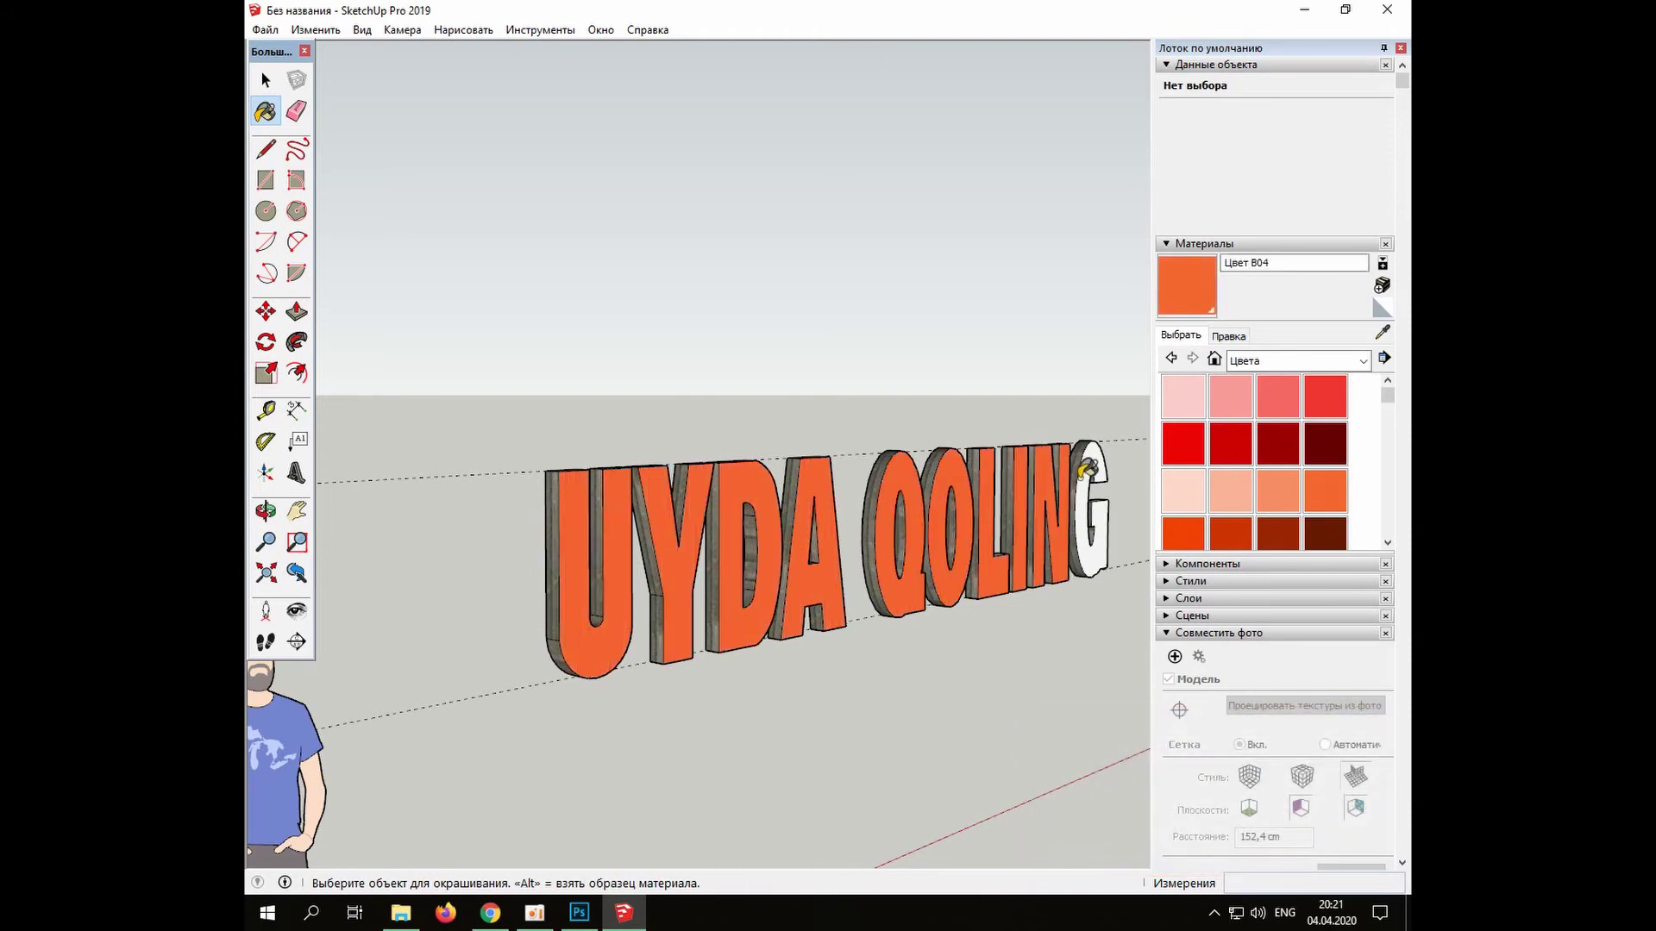
left_click(1088, 509)
Repaint the front faces of all the UYDA QOLING letters with the green colour G06
scroll(1351, 491, "down", 5)
scroll(1234, 412, "down", 3)
left_click(1231, 465)
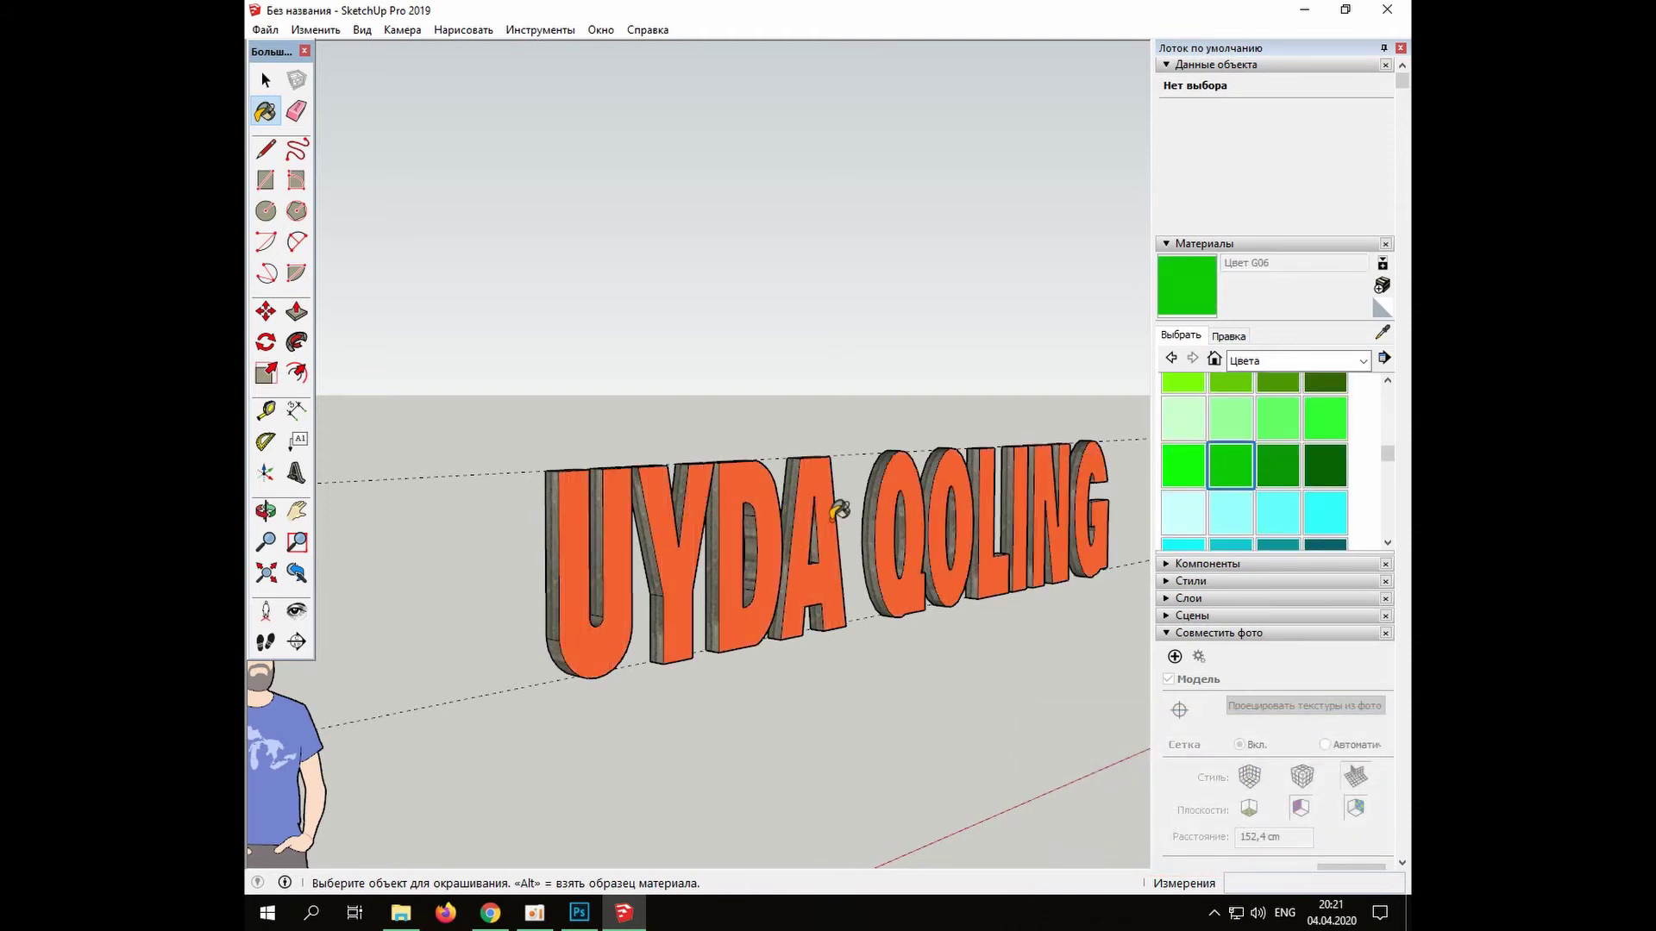
left_click(748, 487)
left_click(814, 482)
left_click(899, 476)
left_click(948, 483)
left_click(993, 470)
left_click(1026, 509)
left_click(1045, 509)
left_click(1067, 508)
left_click(1088, 500)
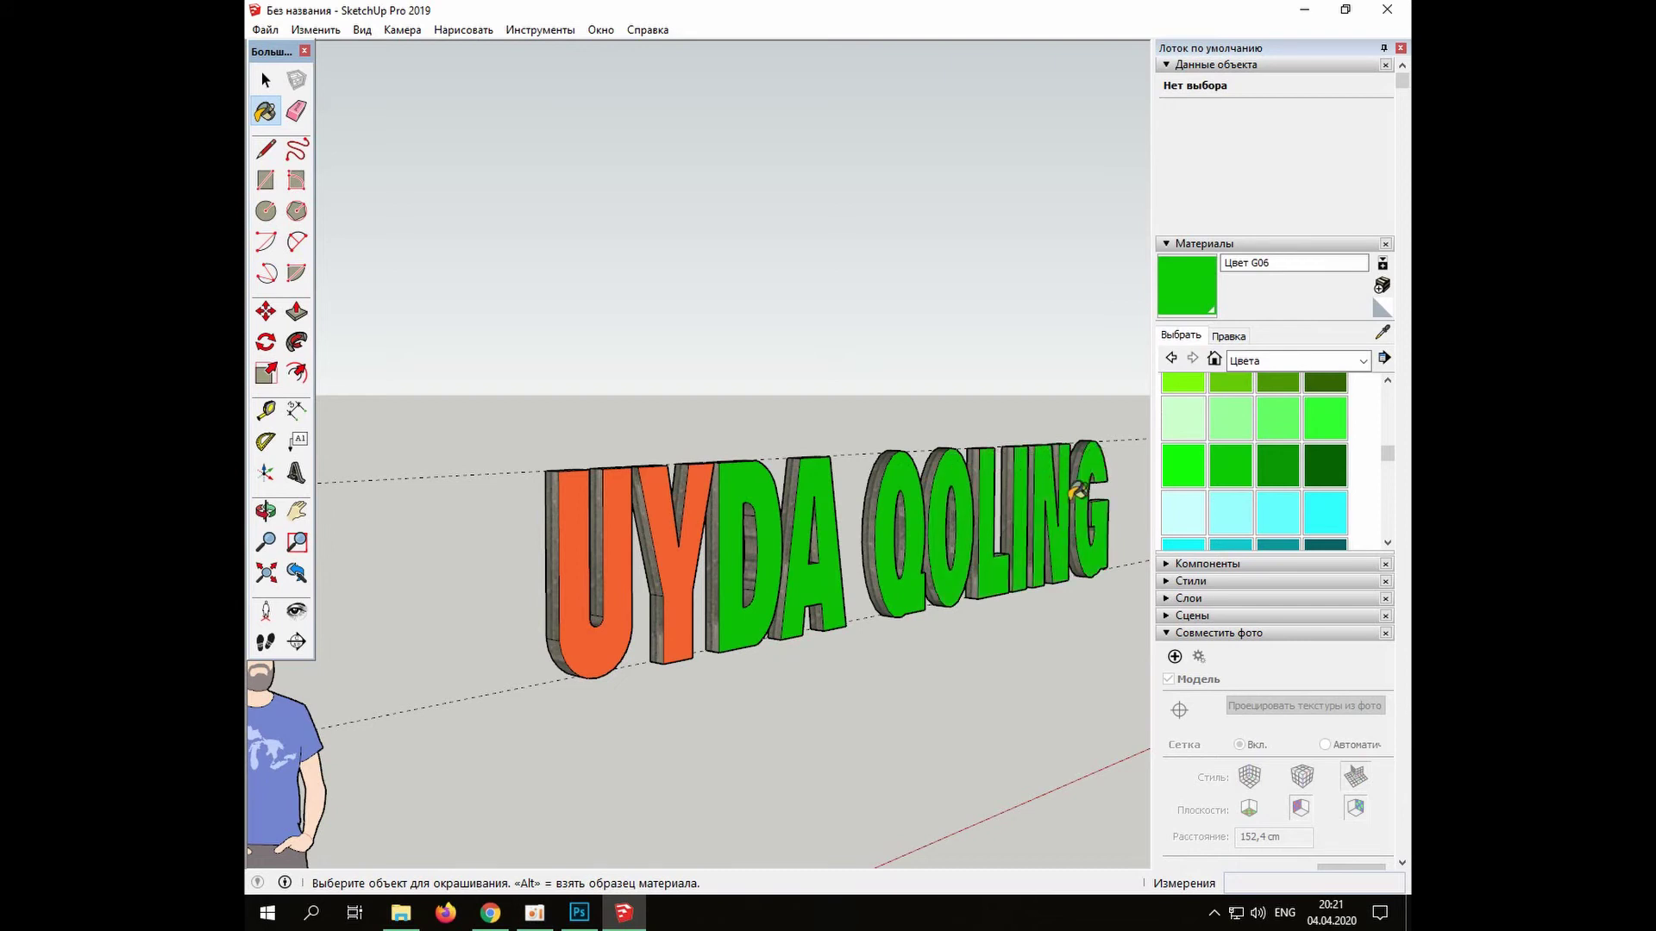
left_click(698, 518)
left_click(595, 561)
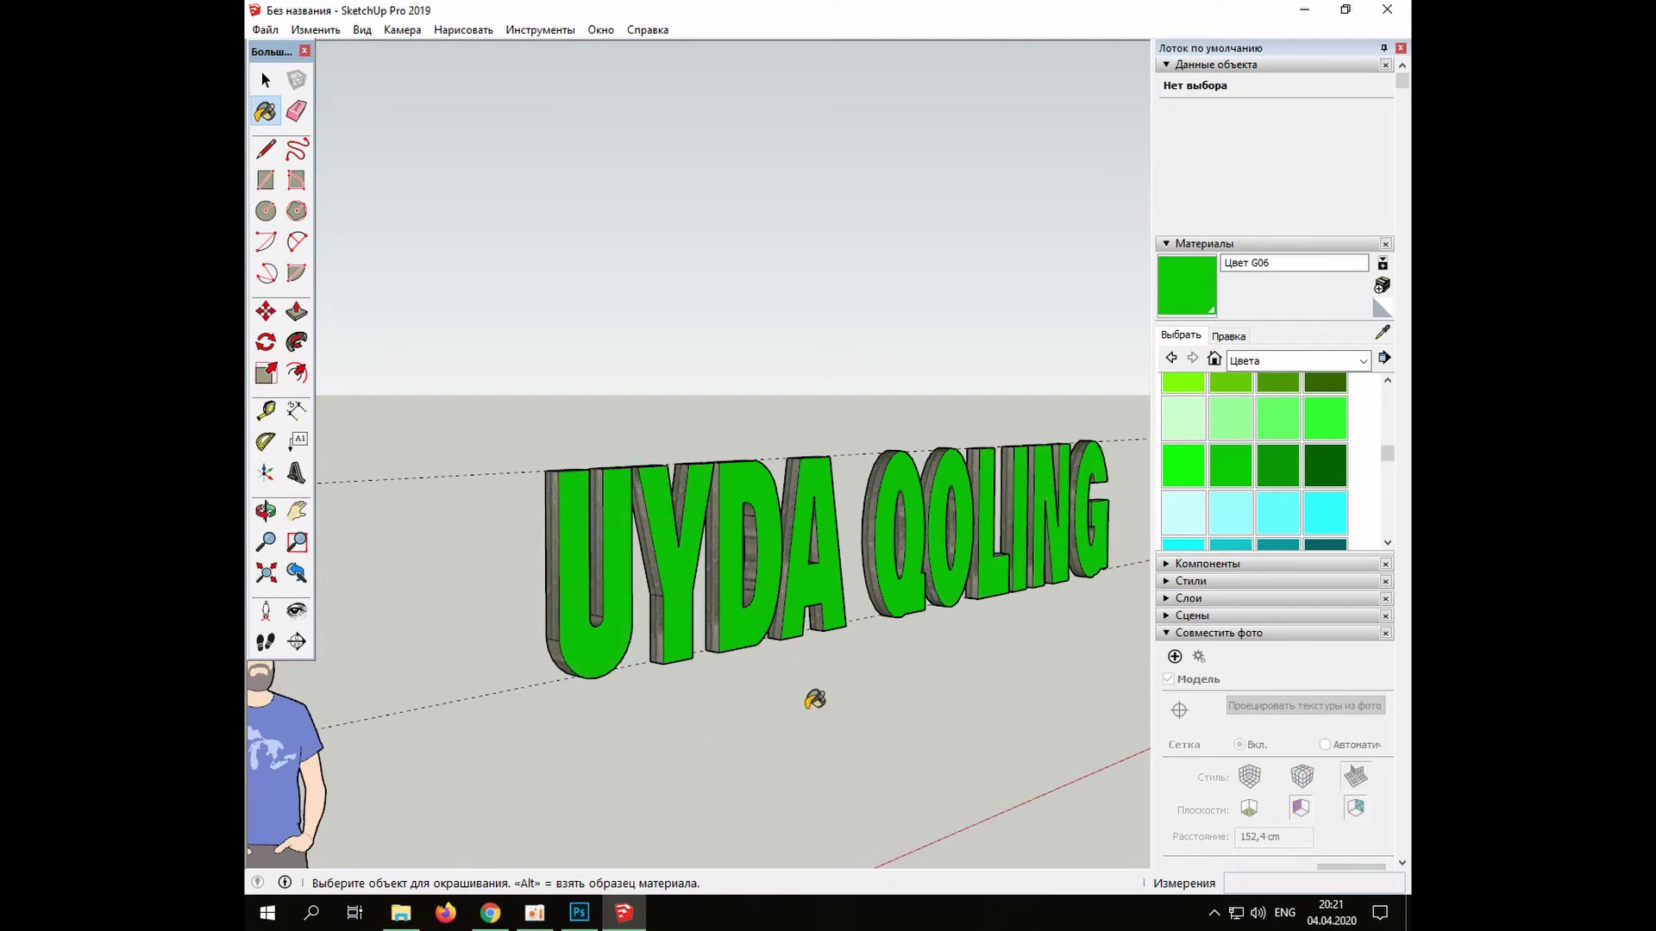
Try a darker green on the D's front face, undoing it at the end
left_click(1281, 471)
left_click(752, 491)
left_click(317, 30)
left_click(343, 49)
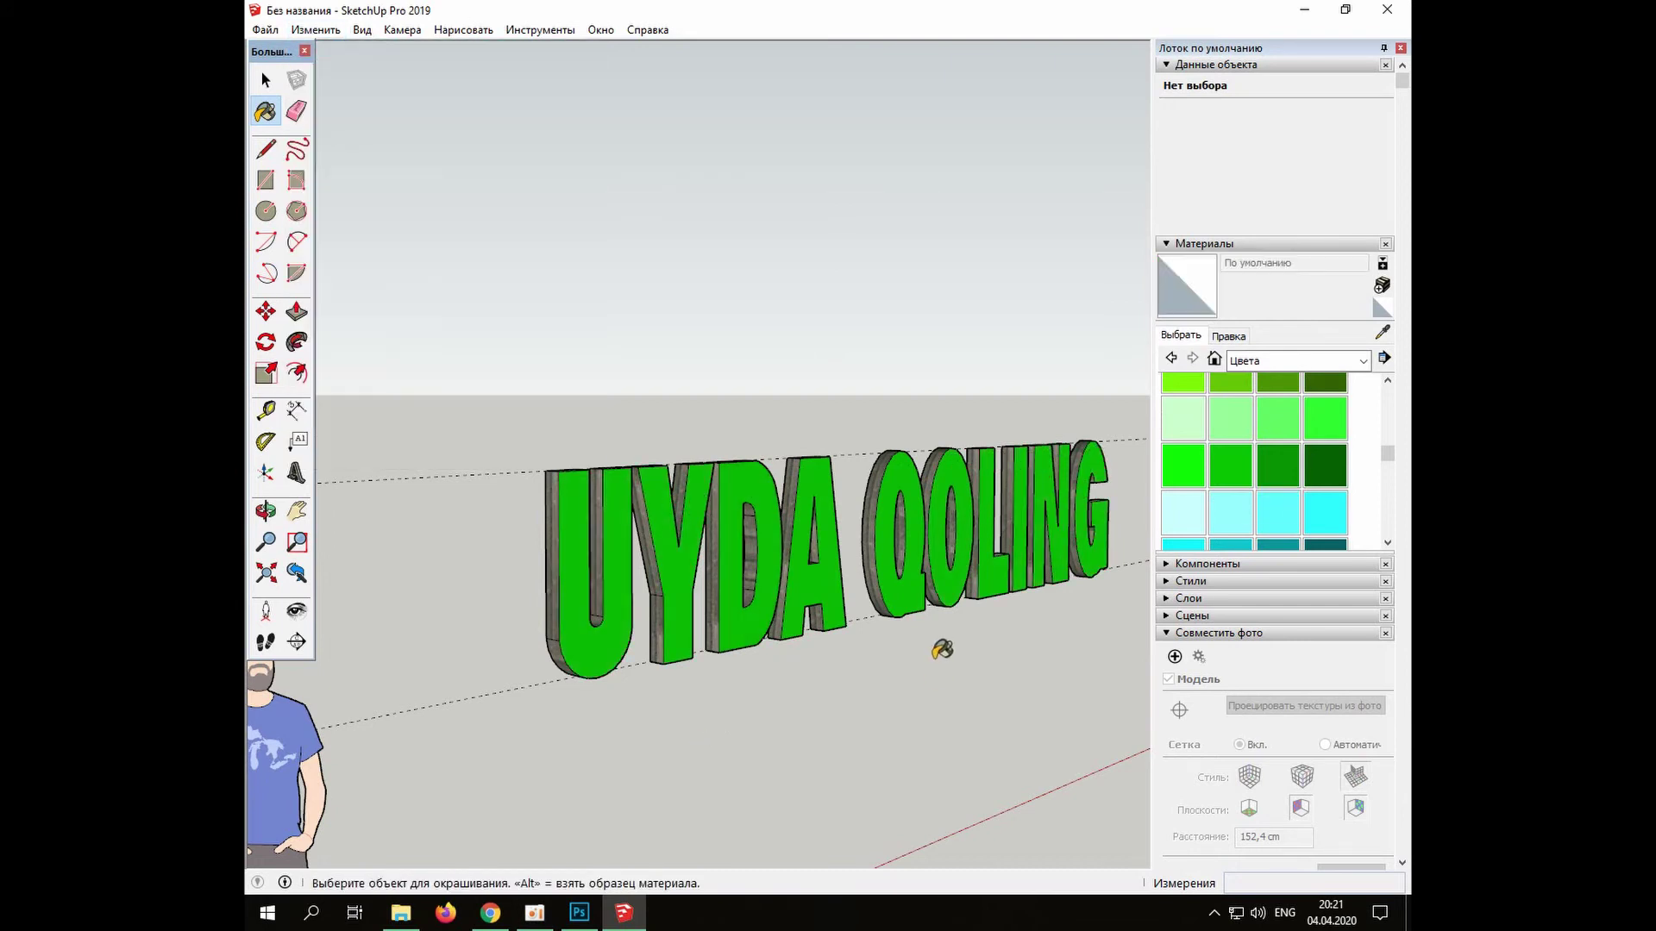
Draw a long ground rectangle about 911 by 125 cm in front of the lettering
scroll(936, 653, "up", 3)
scroll(885, 658, "down", 4)
mouse_move(607, 730)
left_mouse_down()
mouse_move(1184, 630)
mouse_move(1156, 618)
left_mouse_up()
scroll(388, 744, "down", 2)
key("space")
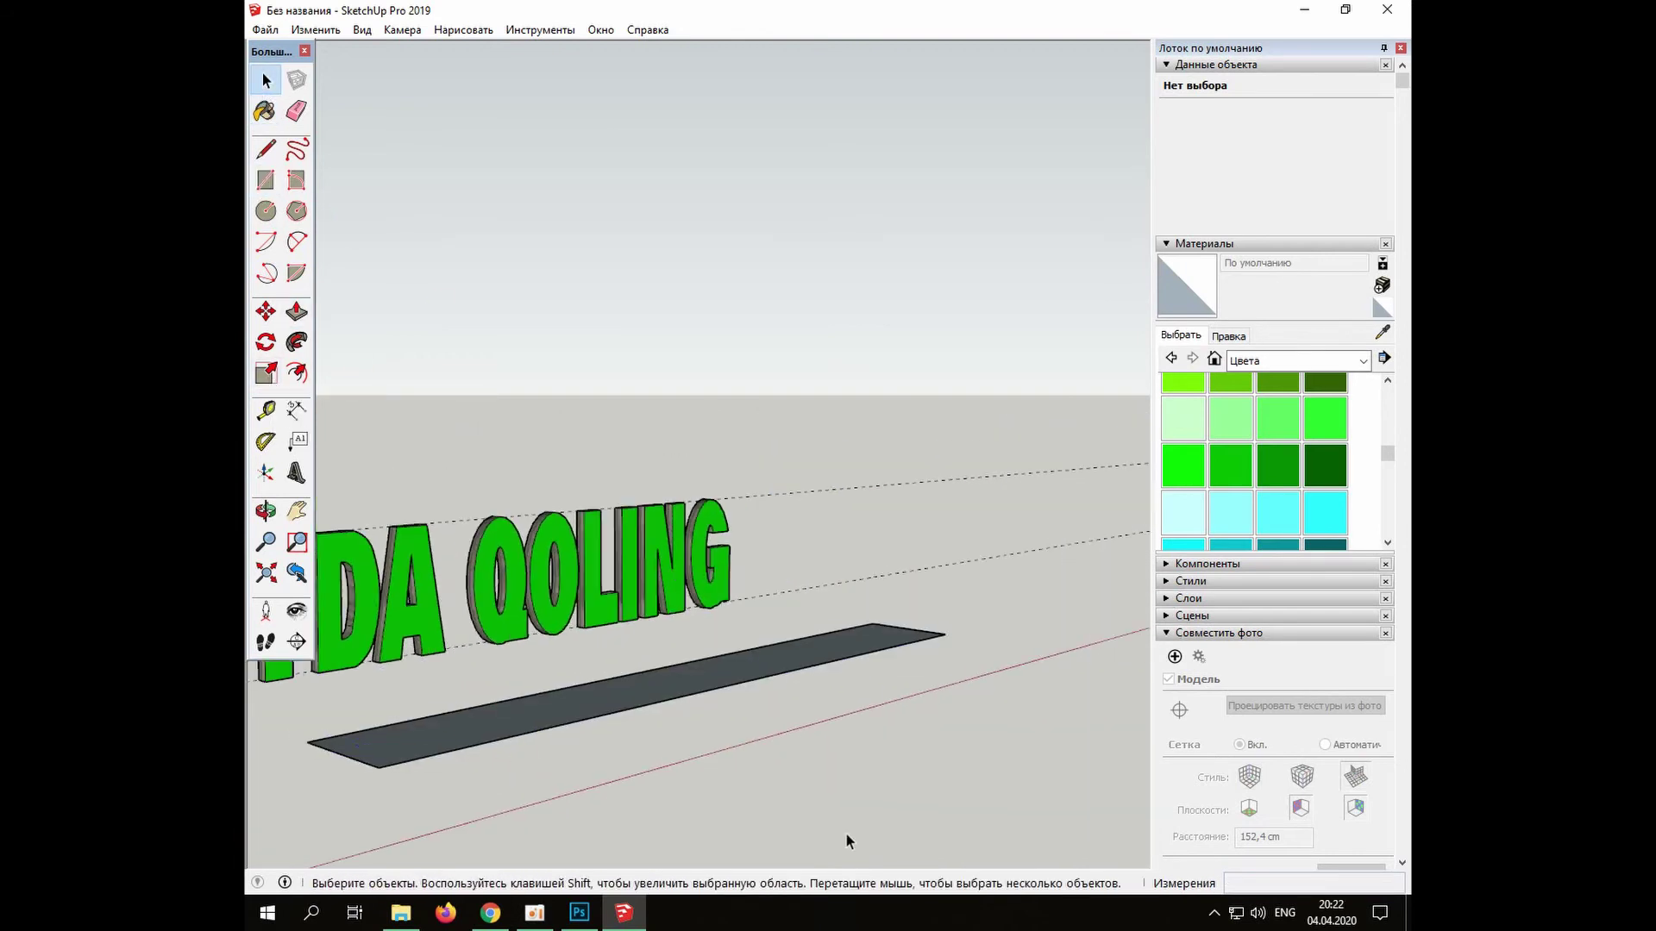
Combine all the letters into one group and delete the two guide lines along the lettering
scroll(769, 779, "up", 5)
scroll(592, 696, "down", 2)
left_click_drag(332, 463, 473, 641)
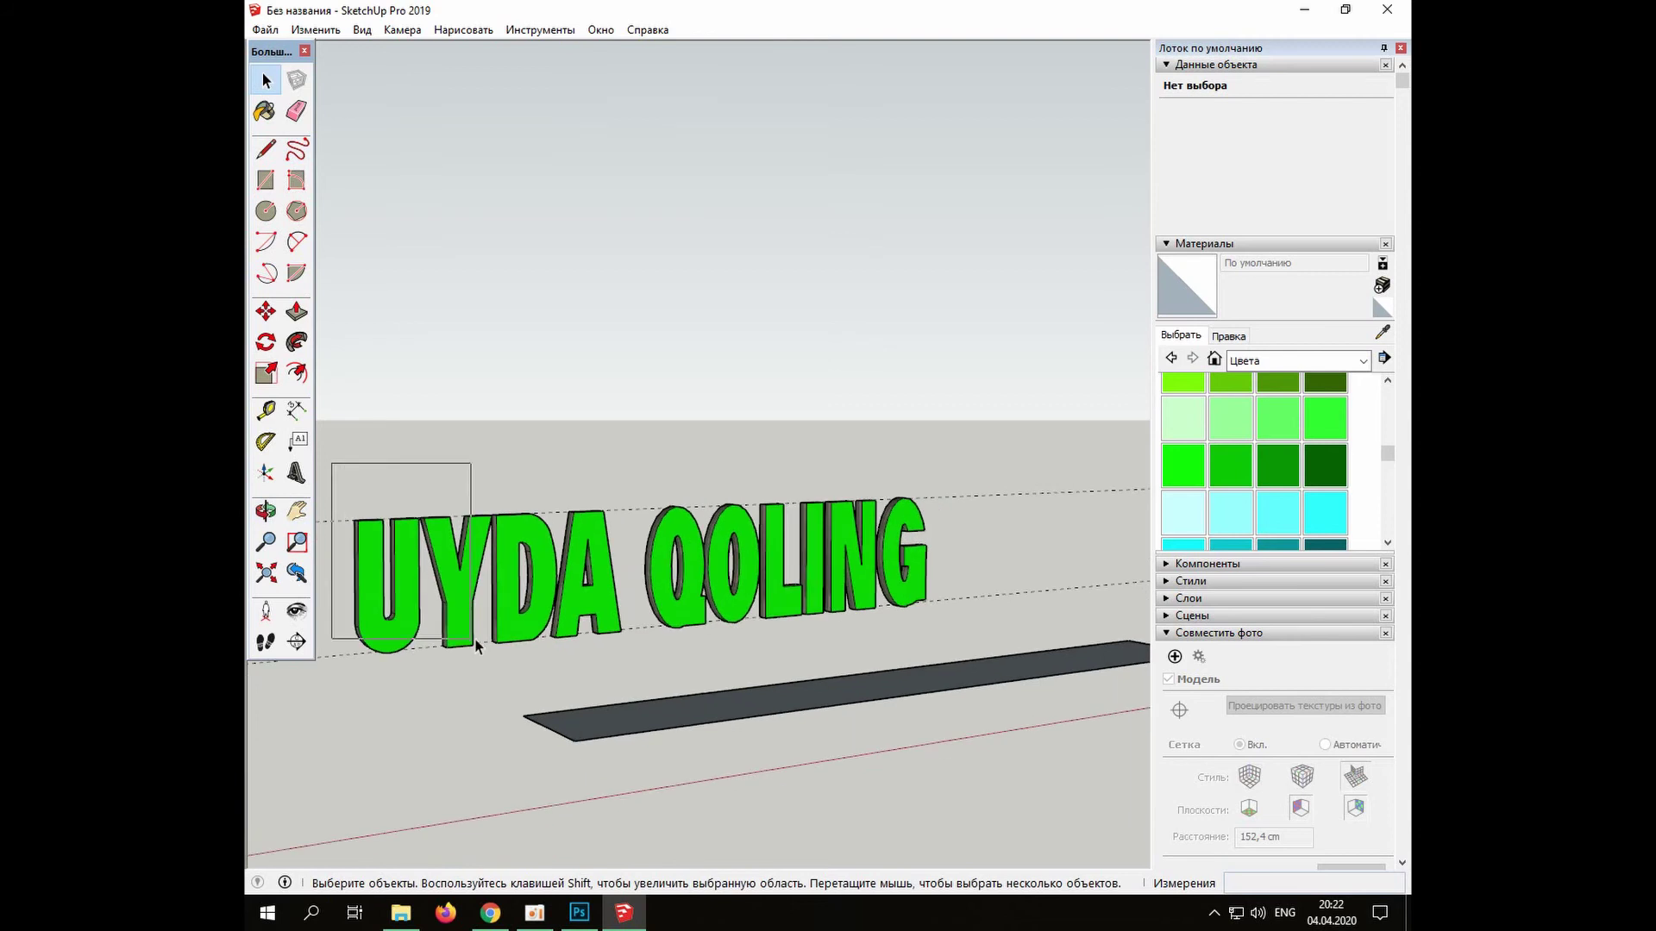
left_click_drag(951, 670, 945, 665)
left_click(785, 776)
middle_click_drag(785, 776, 747, 753)
left_click_drag(324, 474, 1006, 674)
right_click(792, 577)
left_click(887, 407)
left_click(366, 659)
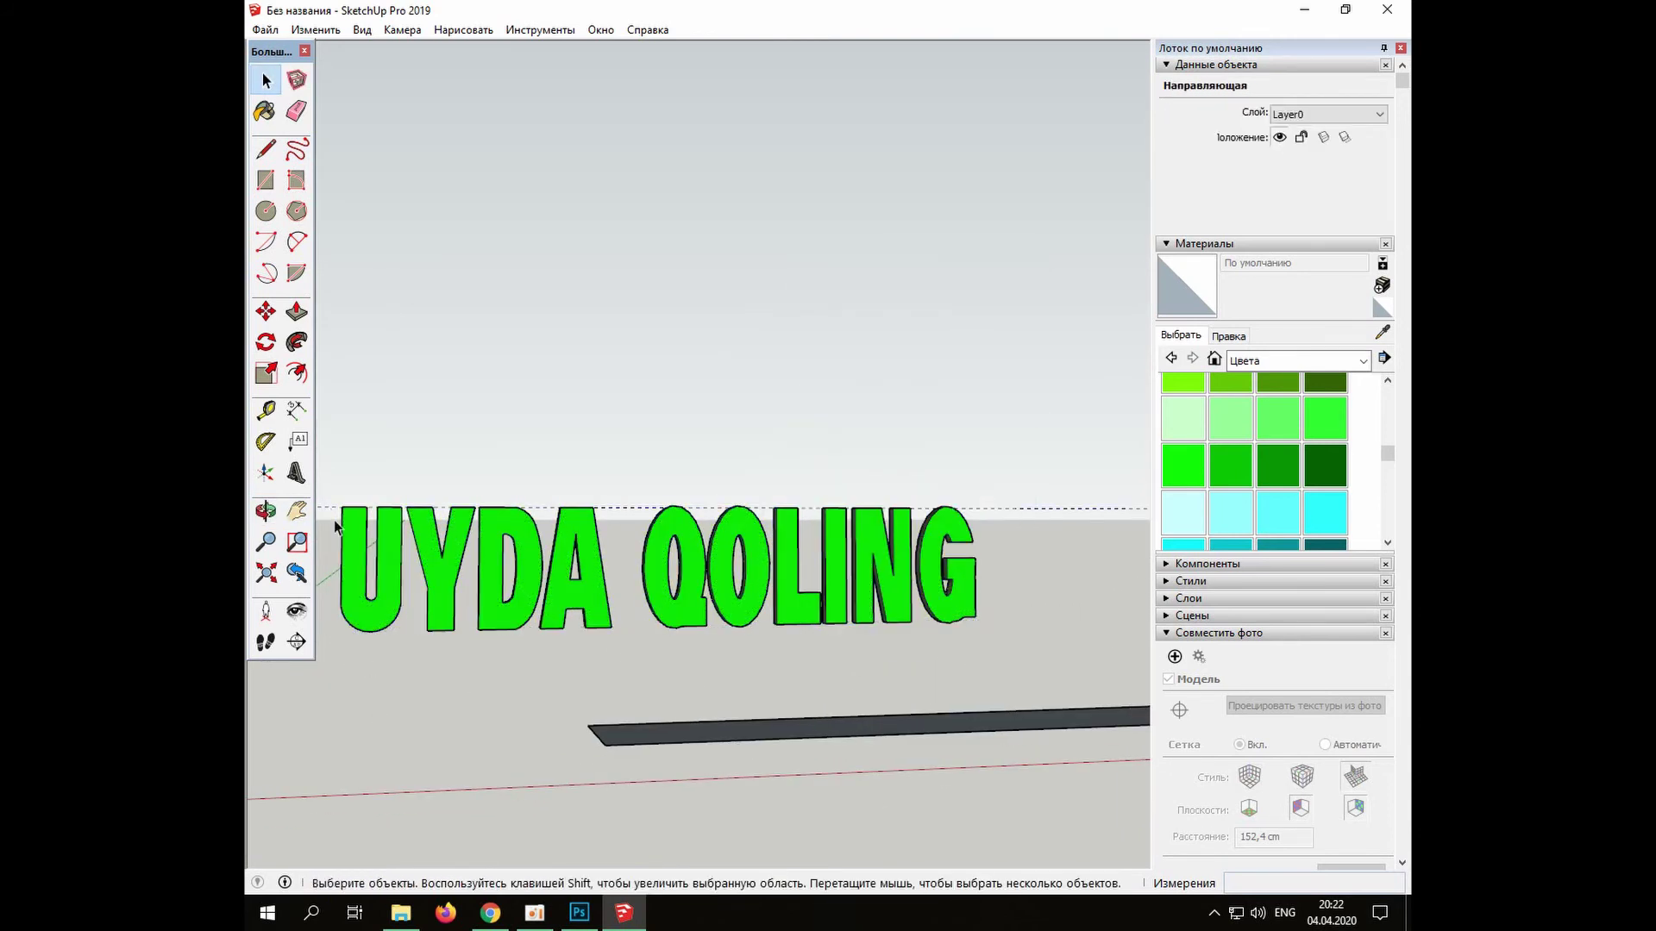
key("Delete")
Reverse the ground rectangle's face and extrude it upward about 33.5 cm into a slab
scroll(742, 755, "down", 3)
middle_click_drag(665, 604, 791, 702)
scroll(791, 702, "up", 3)
right_click(643, 630)
left_click(721, 809)
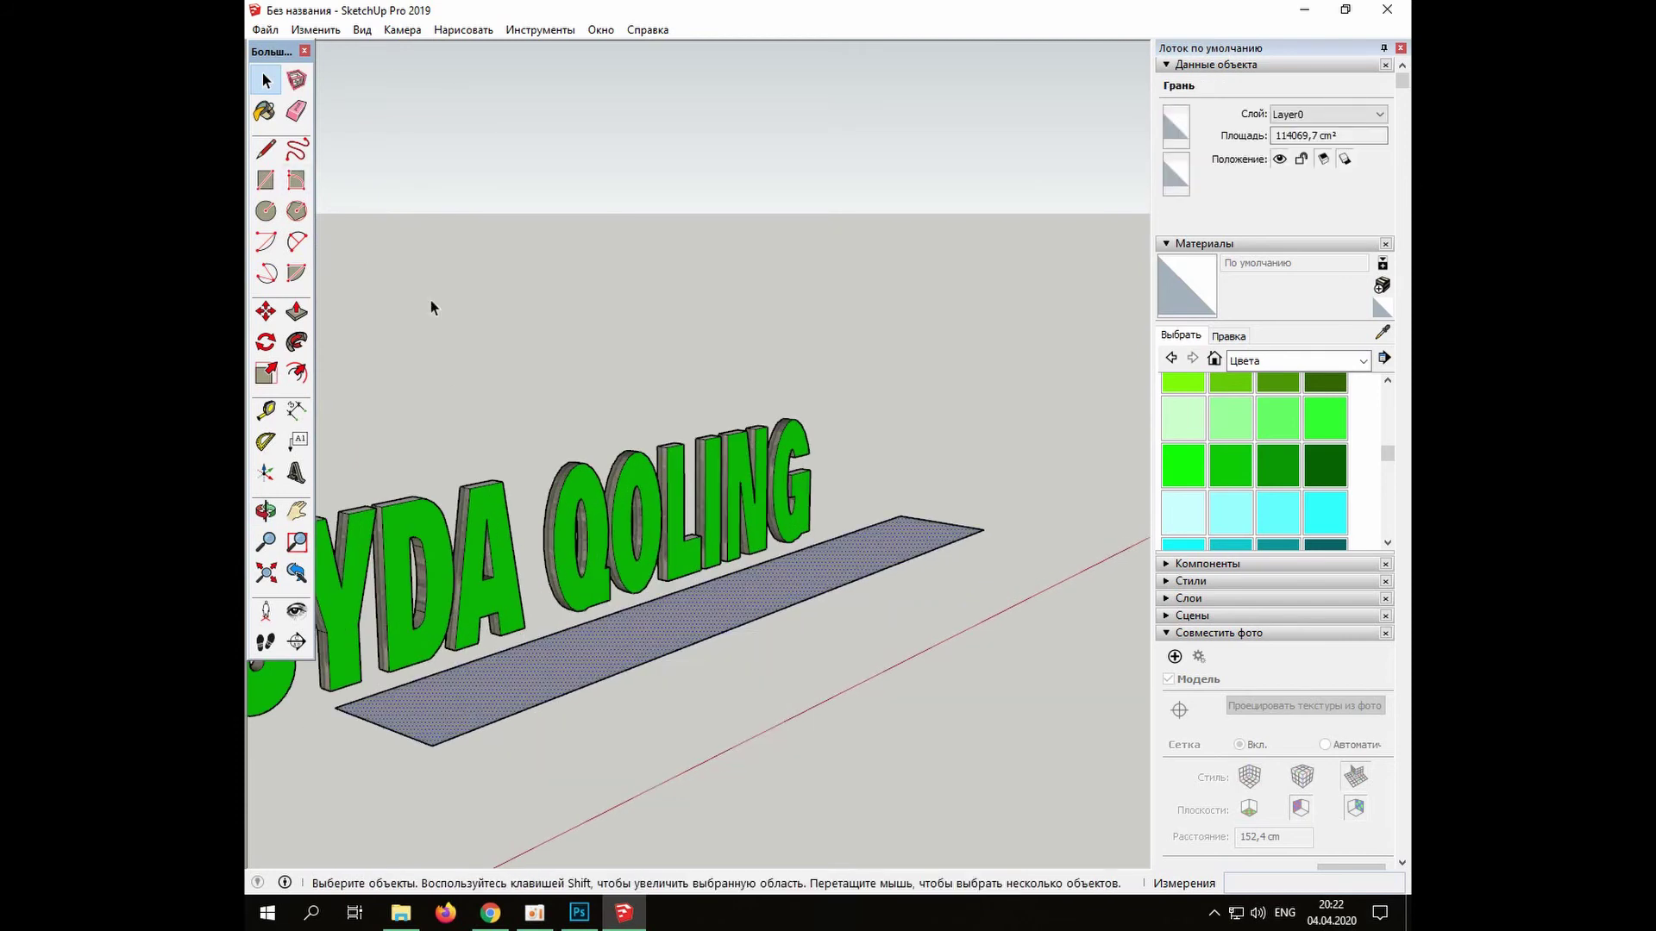
left_click(746, 600)
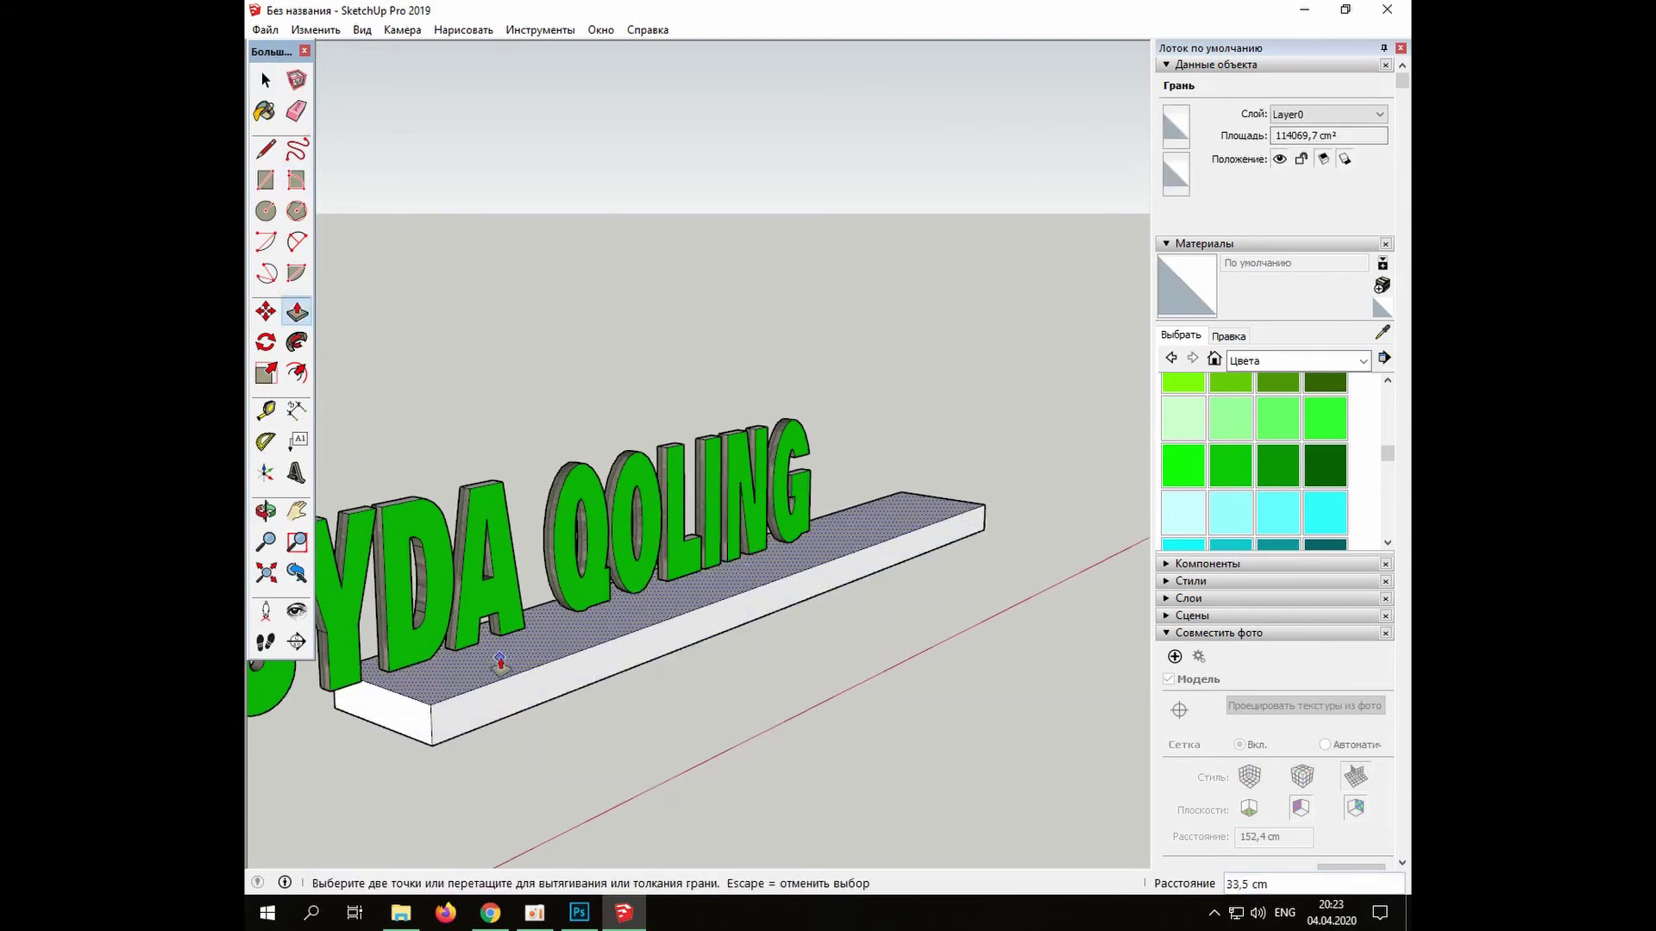
key("space")
Pull the slab's end face nearest the U outward until the slab is about 1045 cm long
left_click(414, 717)
key("p")
left_click_drag(395, 717, 258, 765)
key("space")
scroll(746, 691, "down", 2)
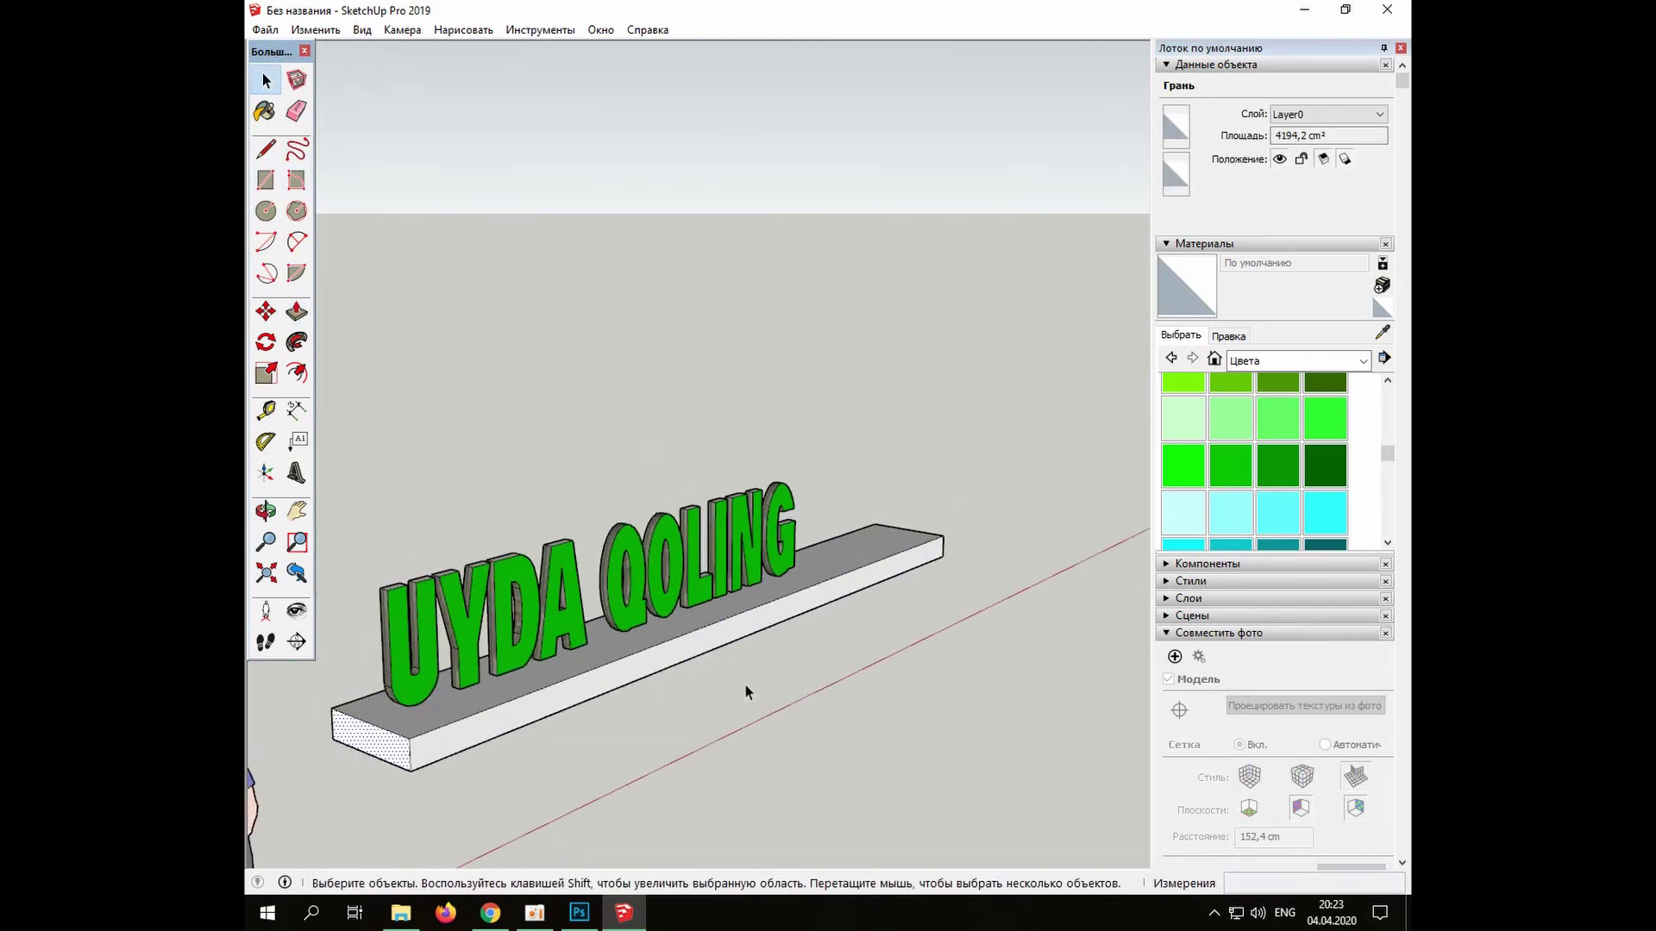
Move the letter group onto the top of the slab, set back from its front edge
scroll(745, 690, "up", 2)
left_click(452, 706)
key("m")
left_click(273, 728)
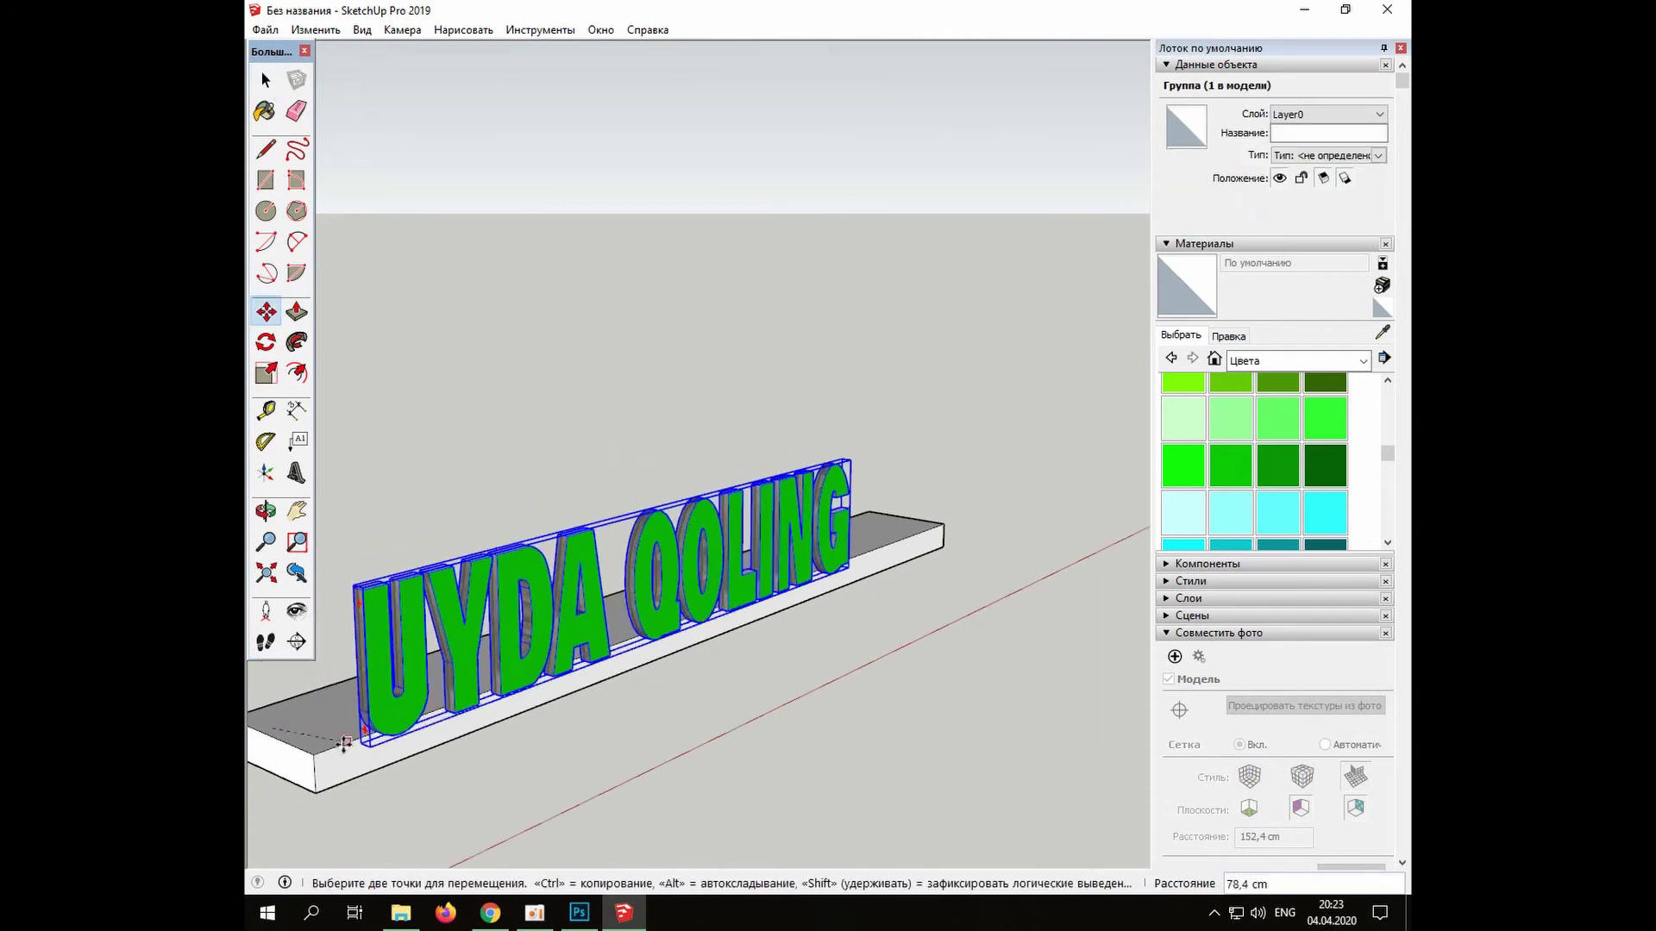
scroll(414, 690, "up", 6)
left_click(539, 590)
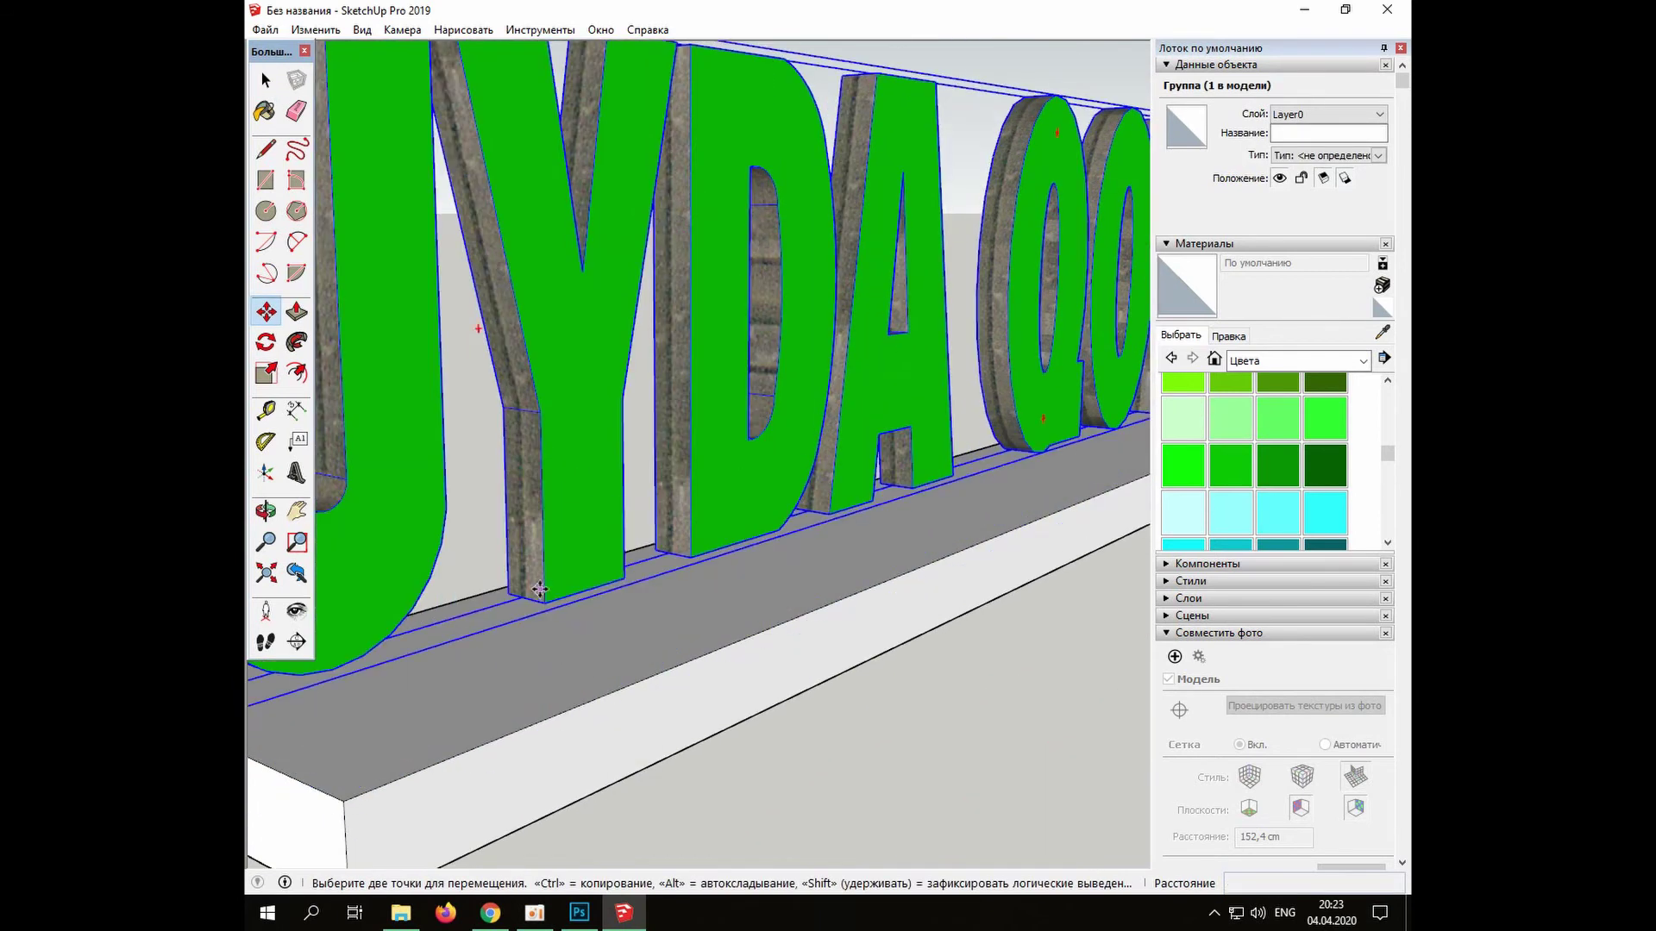
Draw a line across the slab's top beyond the G and down its front face, marking off an end section about 362 cm long
scroll(448, 739, "down", 8)
middle_click_drag(448, 739, 327, 821)
scroll(740, 666, "up", 2)
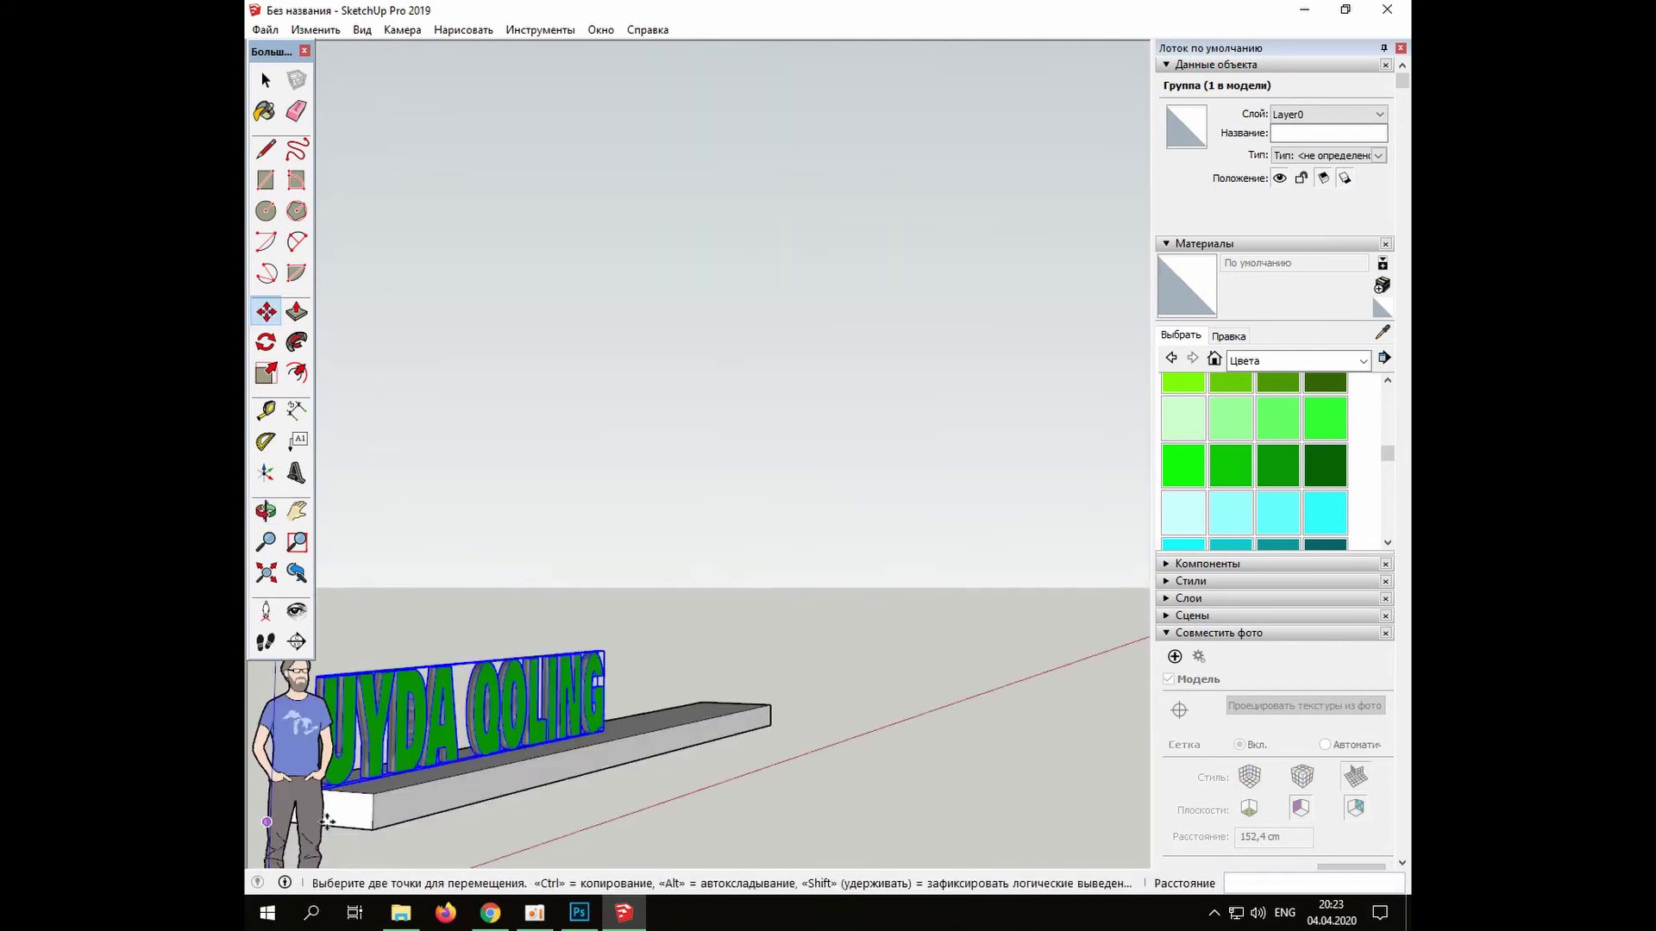
scroll(327, 821, "up", 2)
middle_click_drag(726, 729, 745, 697)
scroll(509, 773, "down", 1)
key("space")
left_click(674, 741)
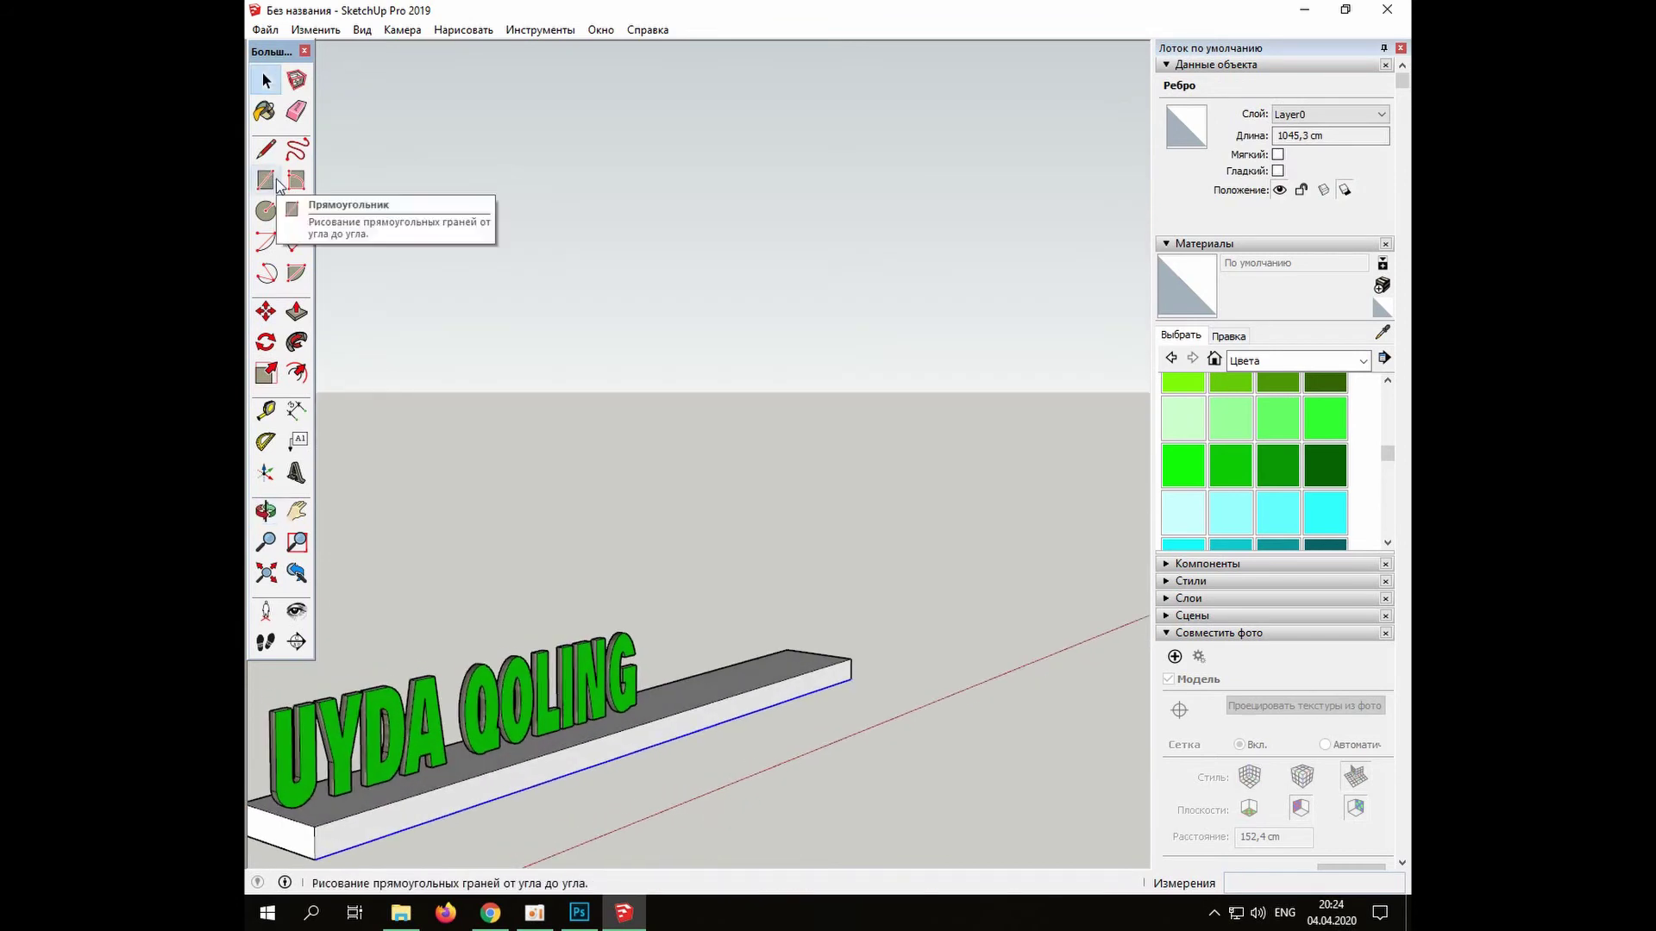
key("l")
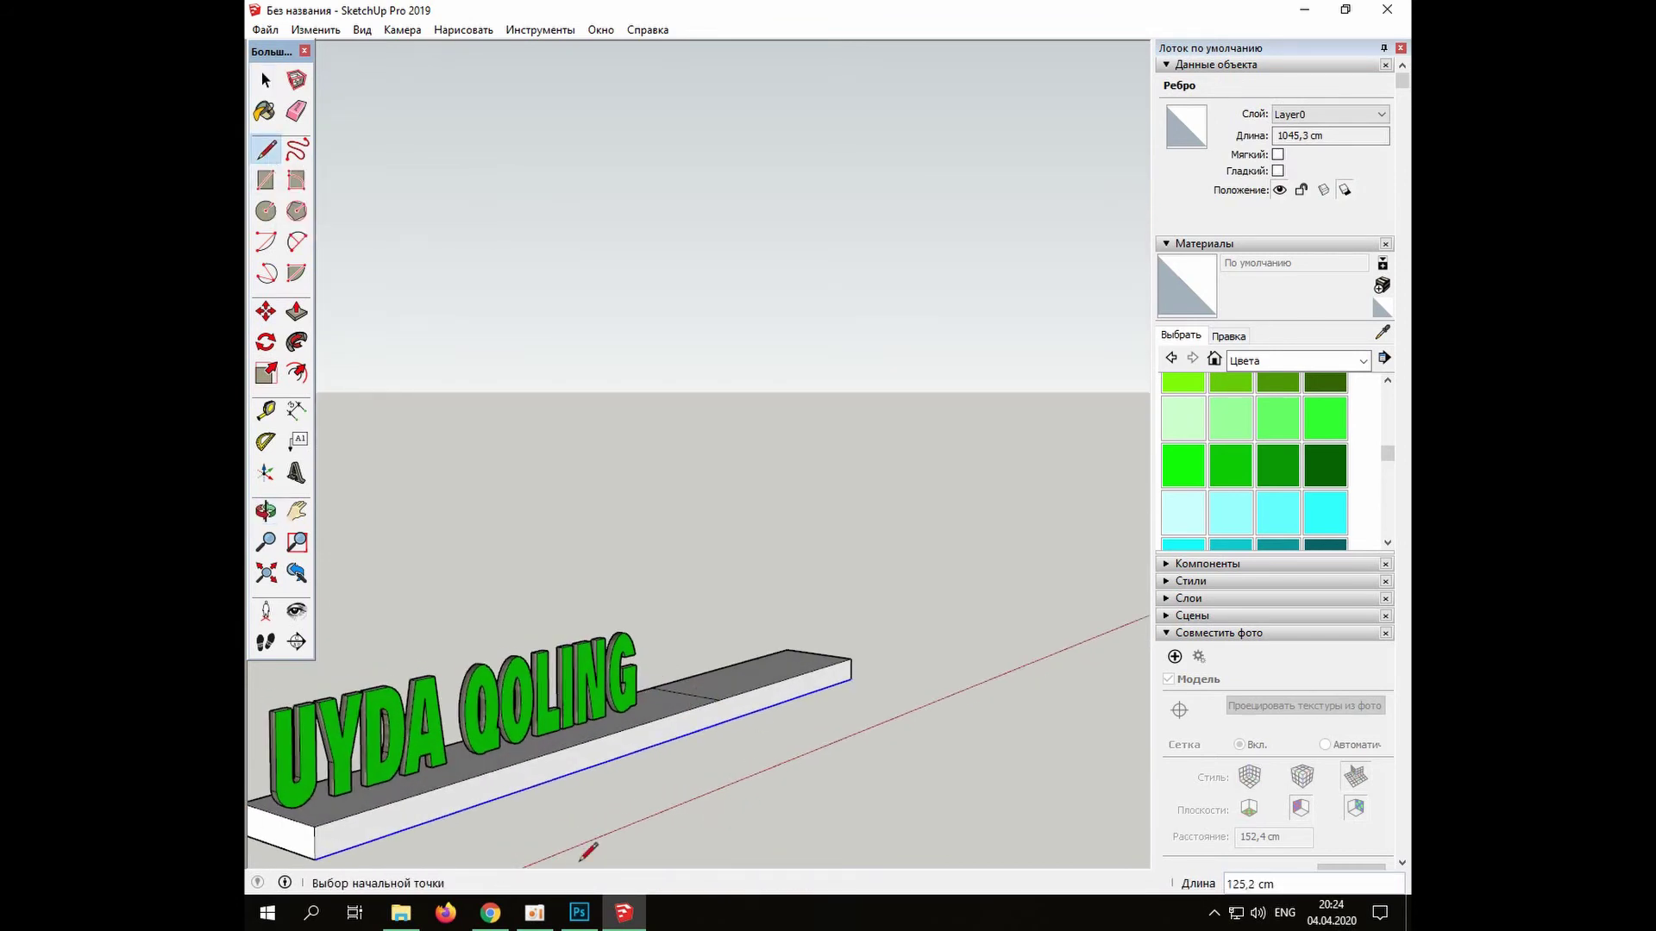
middle_click_drag(472, 817, 569, 821)
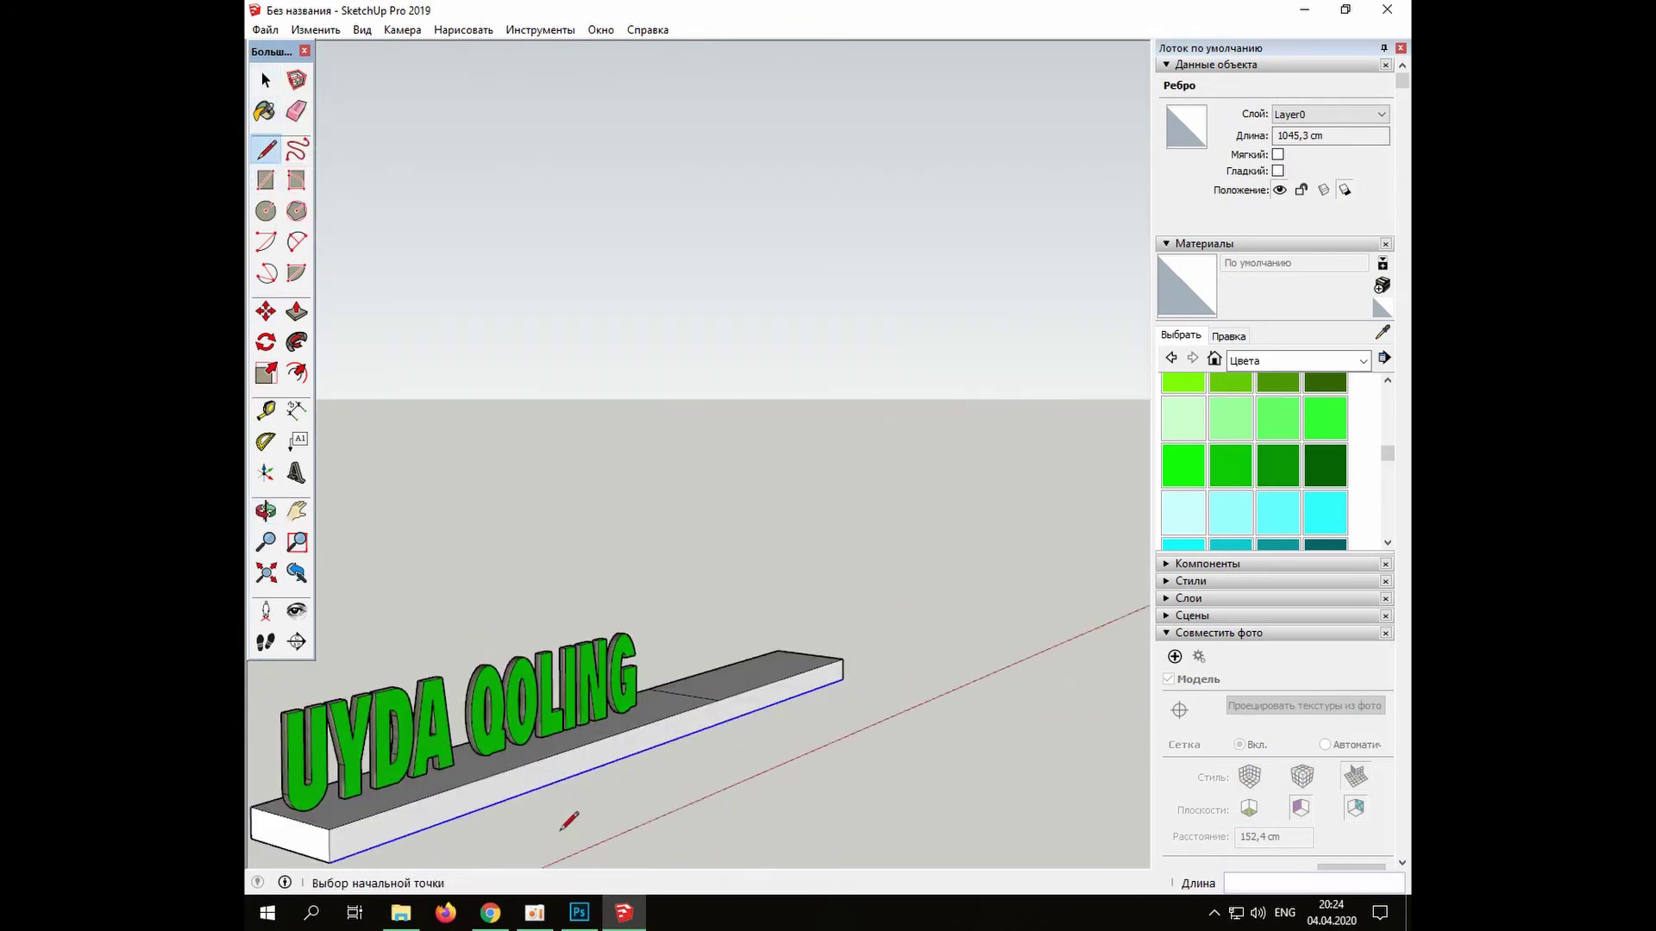
scroll(718, 700, "up", 2)
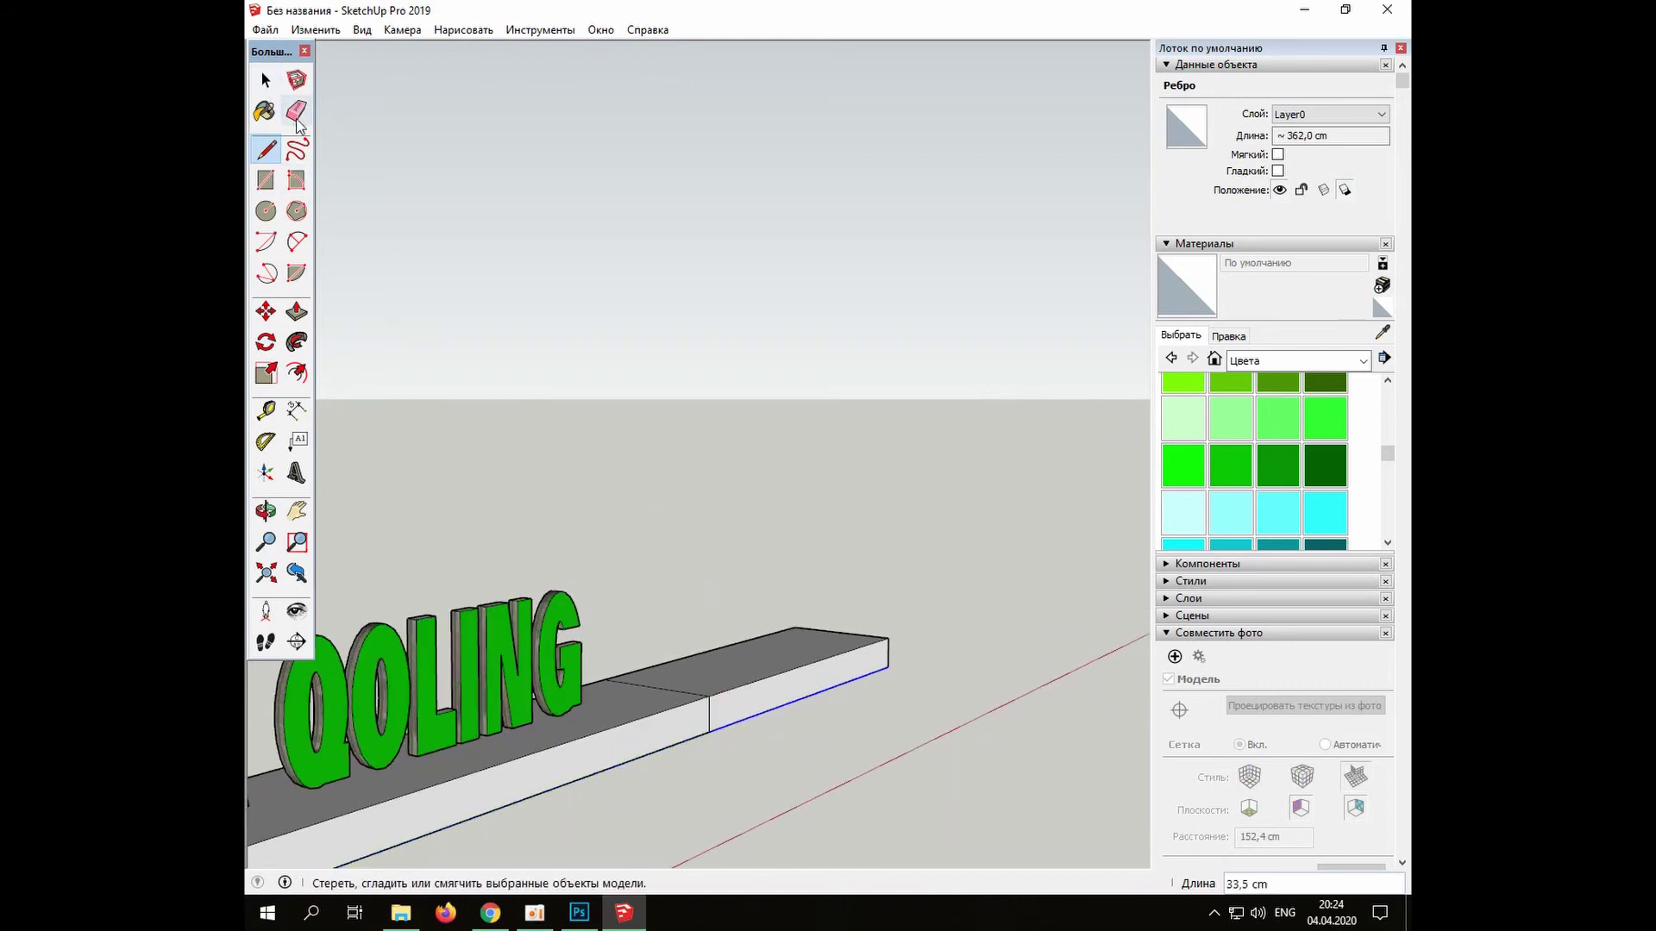
Pull the front face of the slab's end section forward to widen that section
key("p")
left_click_drag(759, 697, 884, 703)
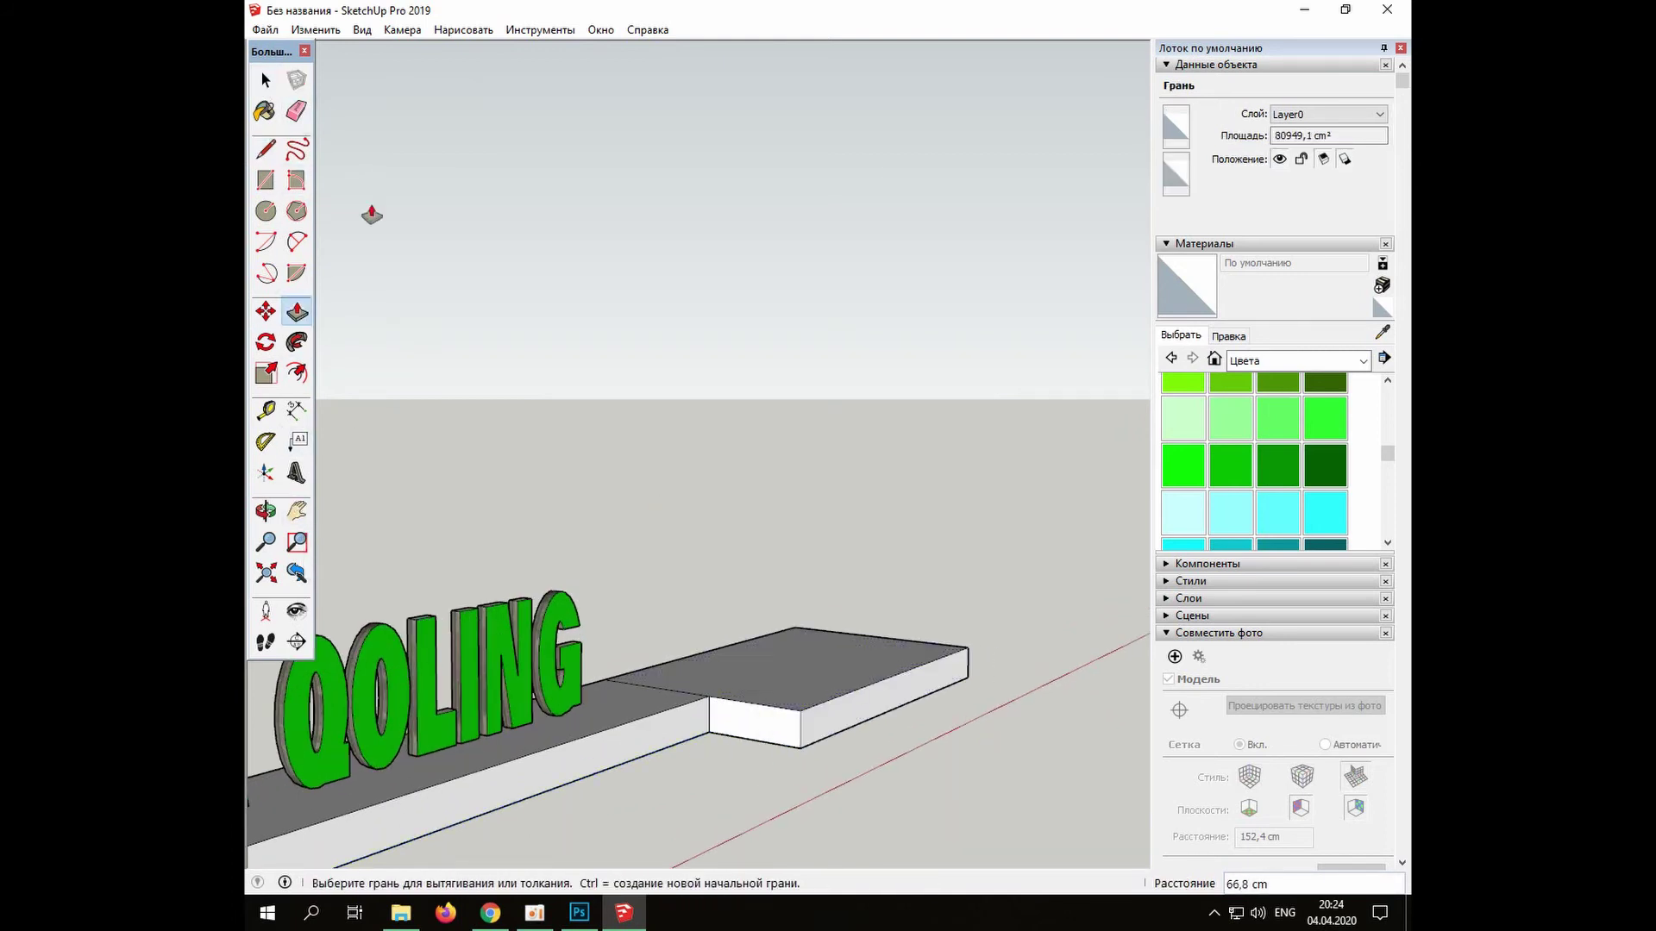
Offset the widened end section's top outline inward about 20 cm and push the inner face down to form a shallow recess
key("m")
scroll(814, 696, "up", 3)
key("f")
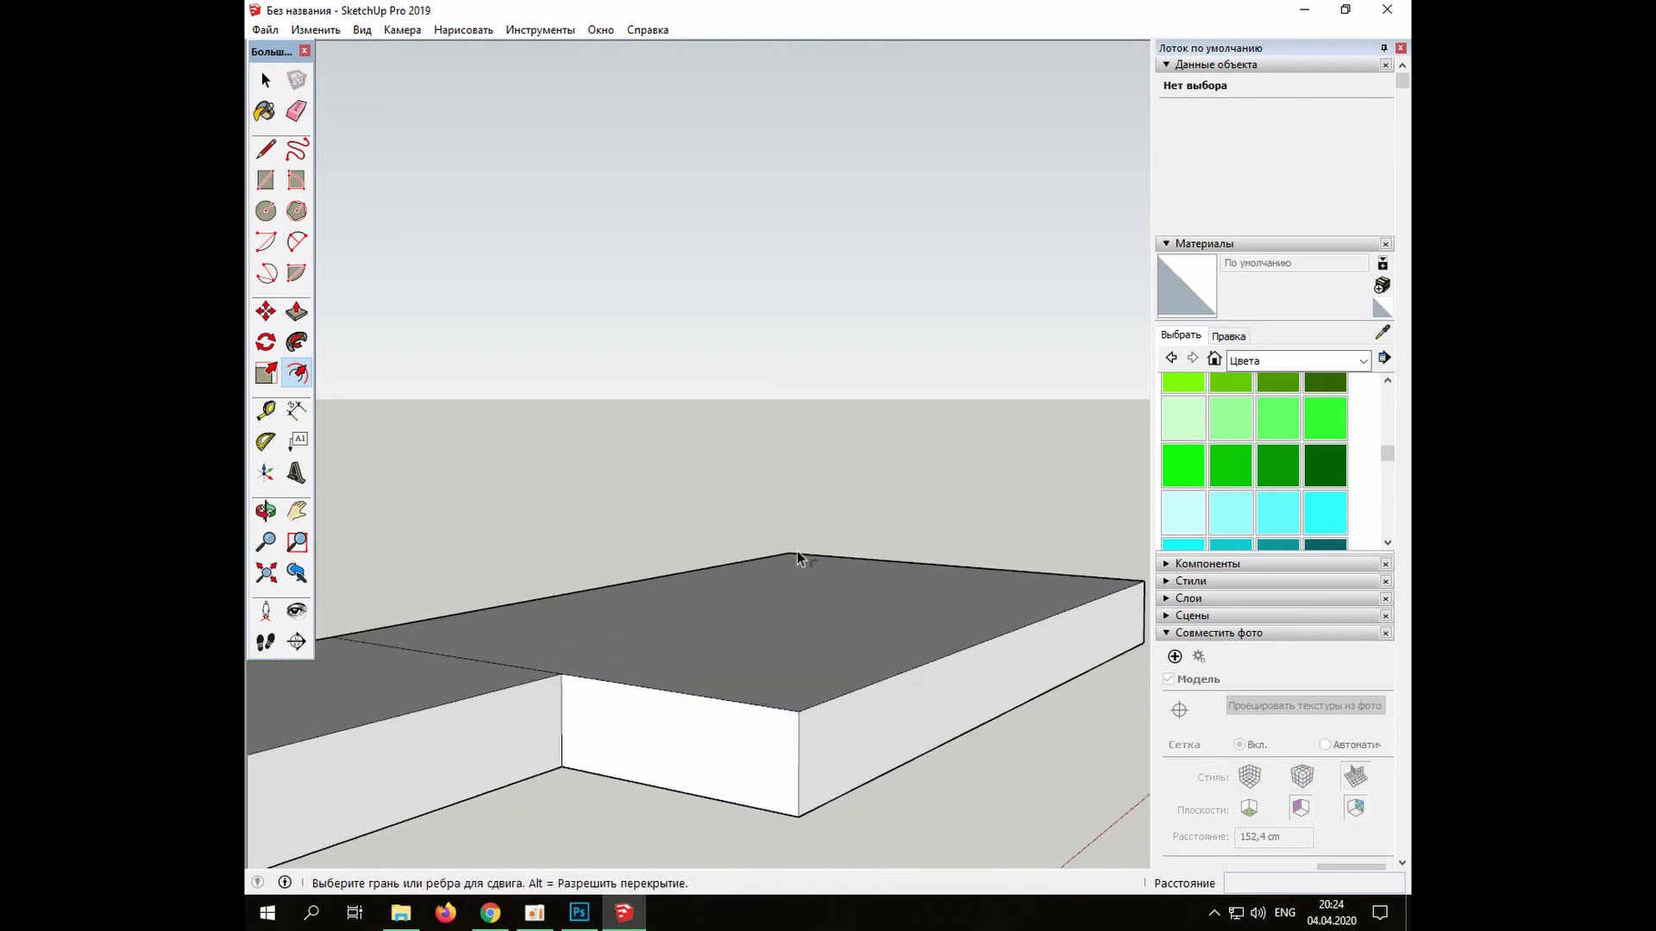
middle_click_drag(797, 551, 788, 721)
scroll(788, 721, "down", 1)
left_click(777, 497)
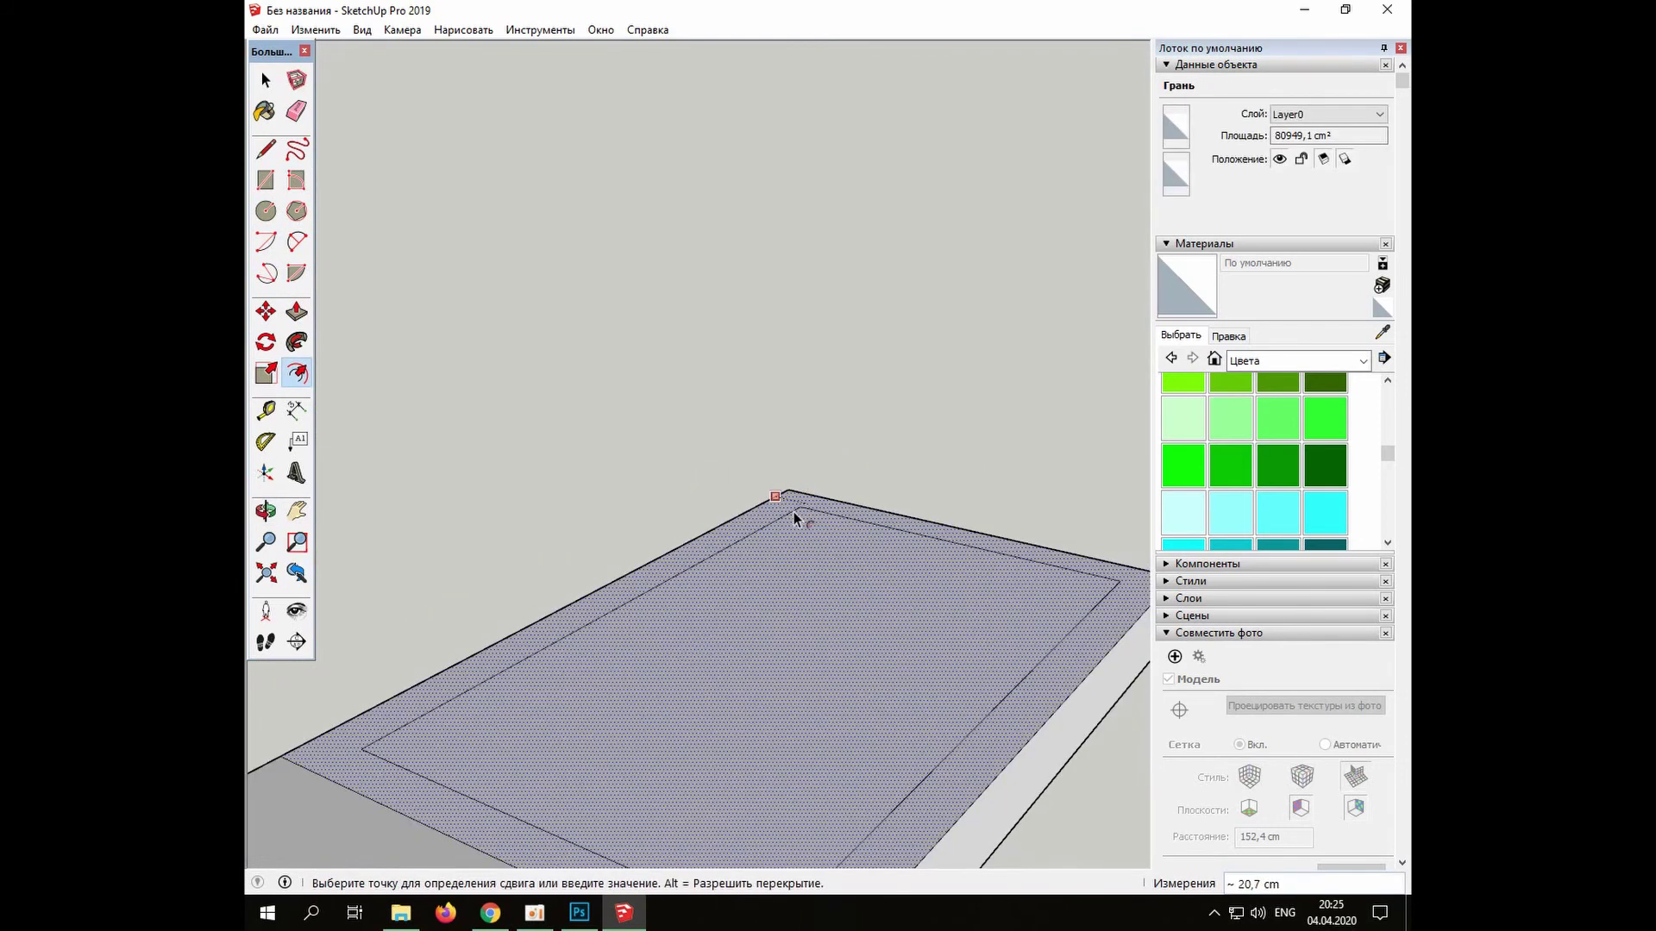
left_click(794, 510)
double_click(739, 647)
Paint the recess floor with the dark green grass material Трава, темно-зеленая from the landscaping collection
key("b")
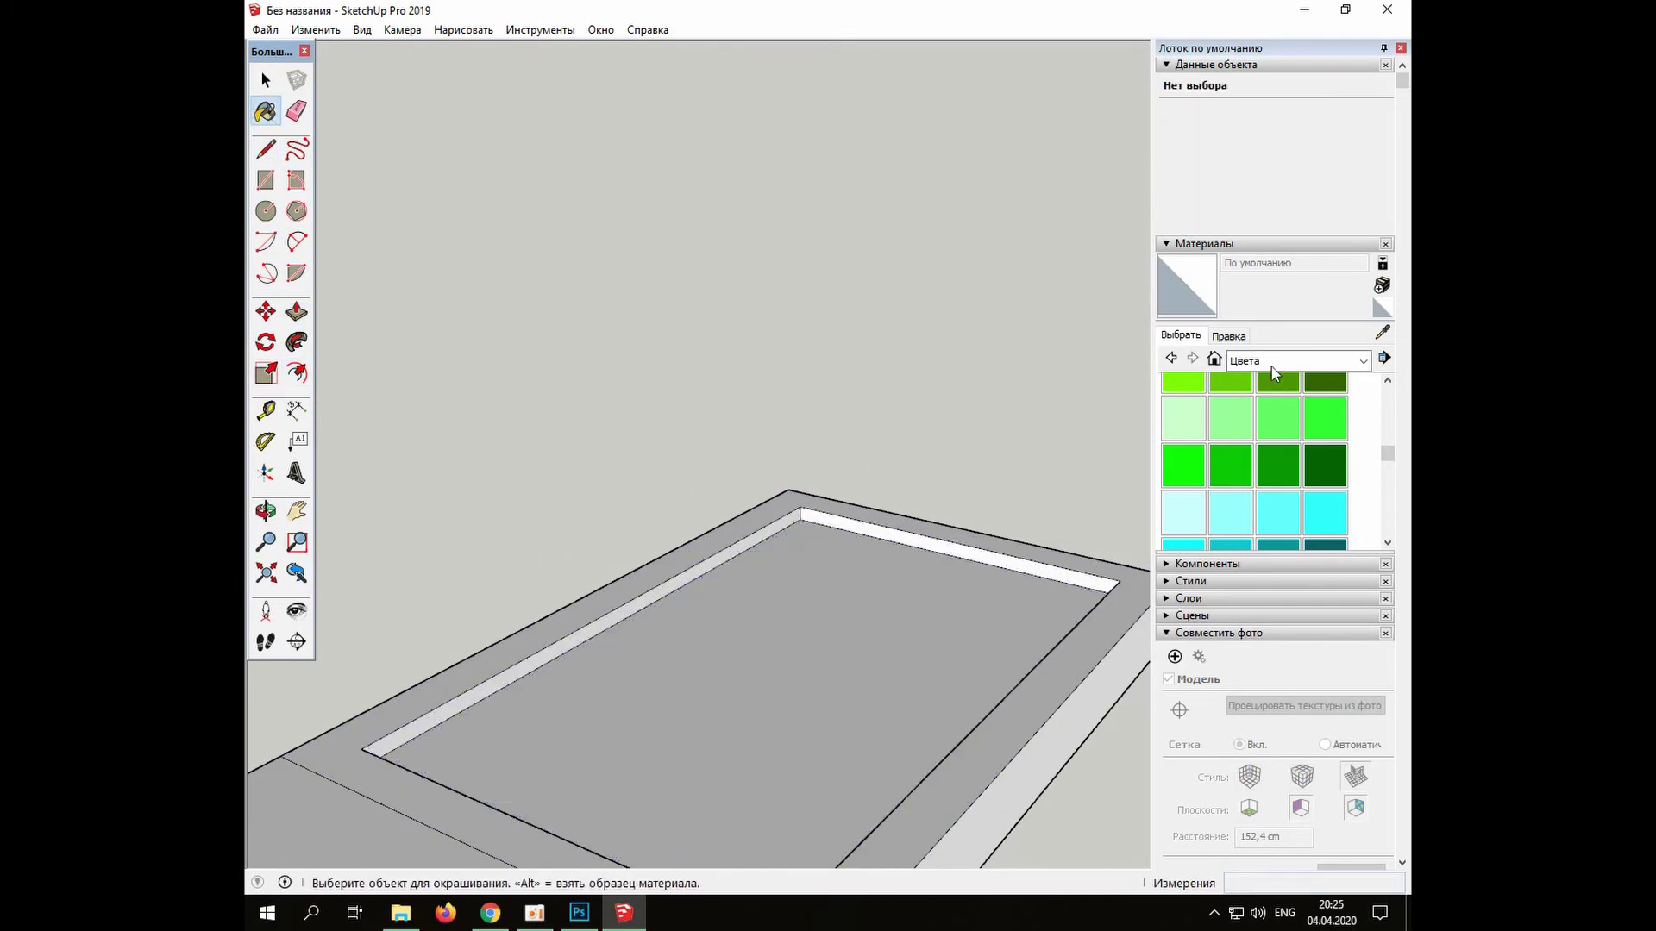
left_click(1363, 361)
scroll(1302, 566, "up", 1)
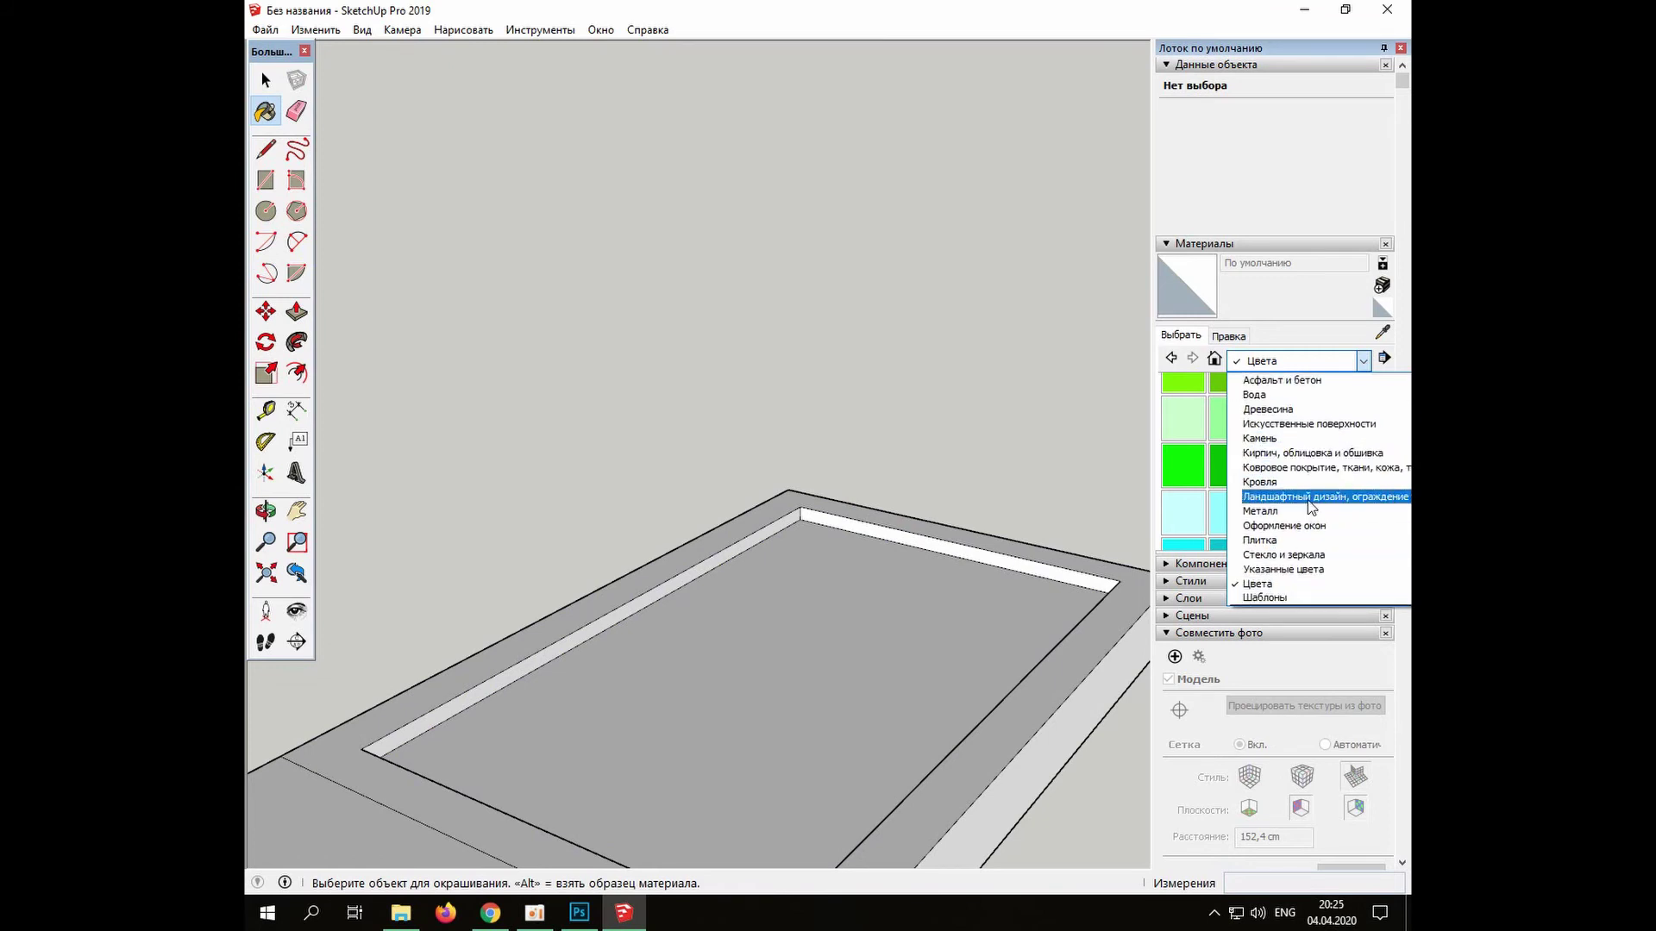
left_click(1310, 540)
left_click(1183, 480)
left_click(741, 655)
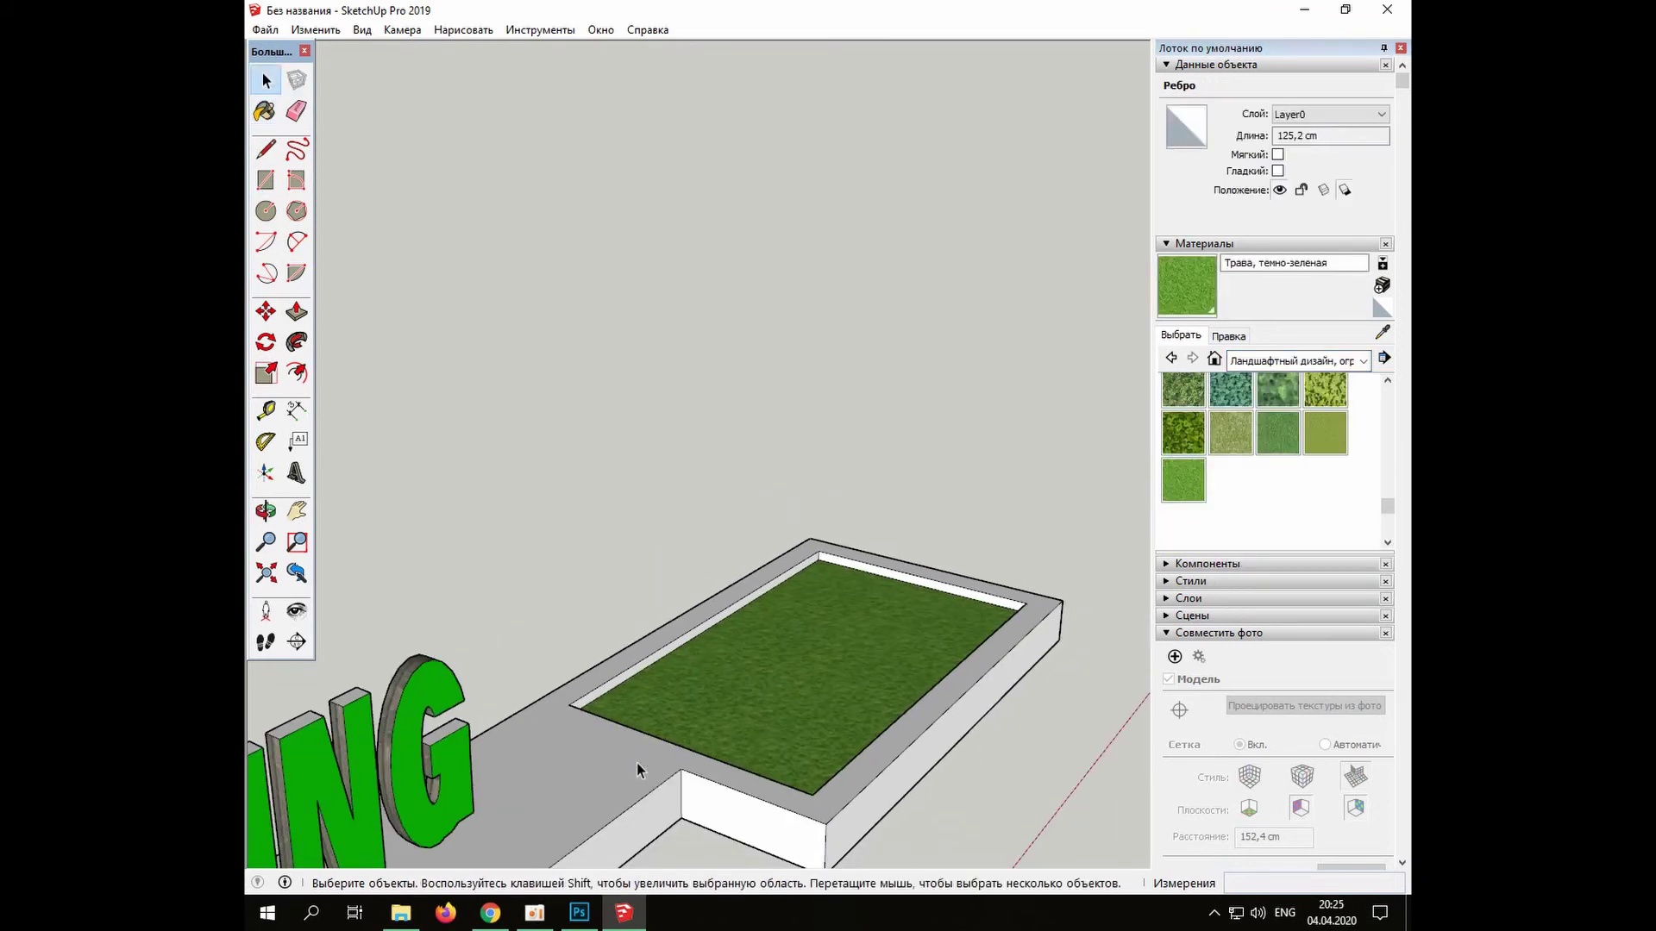
Slide the letter group along the slab toward the grass bed and move the slab's top end edge inward about 55 cm to slope that end
middle_click_drag(636, 762, 345, 540)
mouse_move(414, 863)
middle_mouse_down("shift")
mouse_move(510, 787)
mouse_move(635, 805)
mouse_move(800, 596)
mouse_move(843, 687)
mouse_move(634, 709)
middle_mouse_up("shift")
middle_click_drag(633, 708, 518, 768, "shift")
scroll(552, 760, "up", 1)
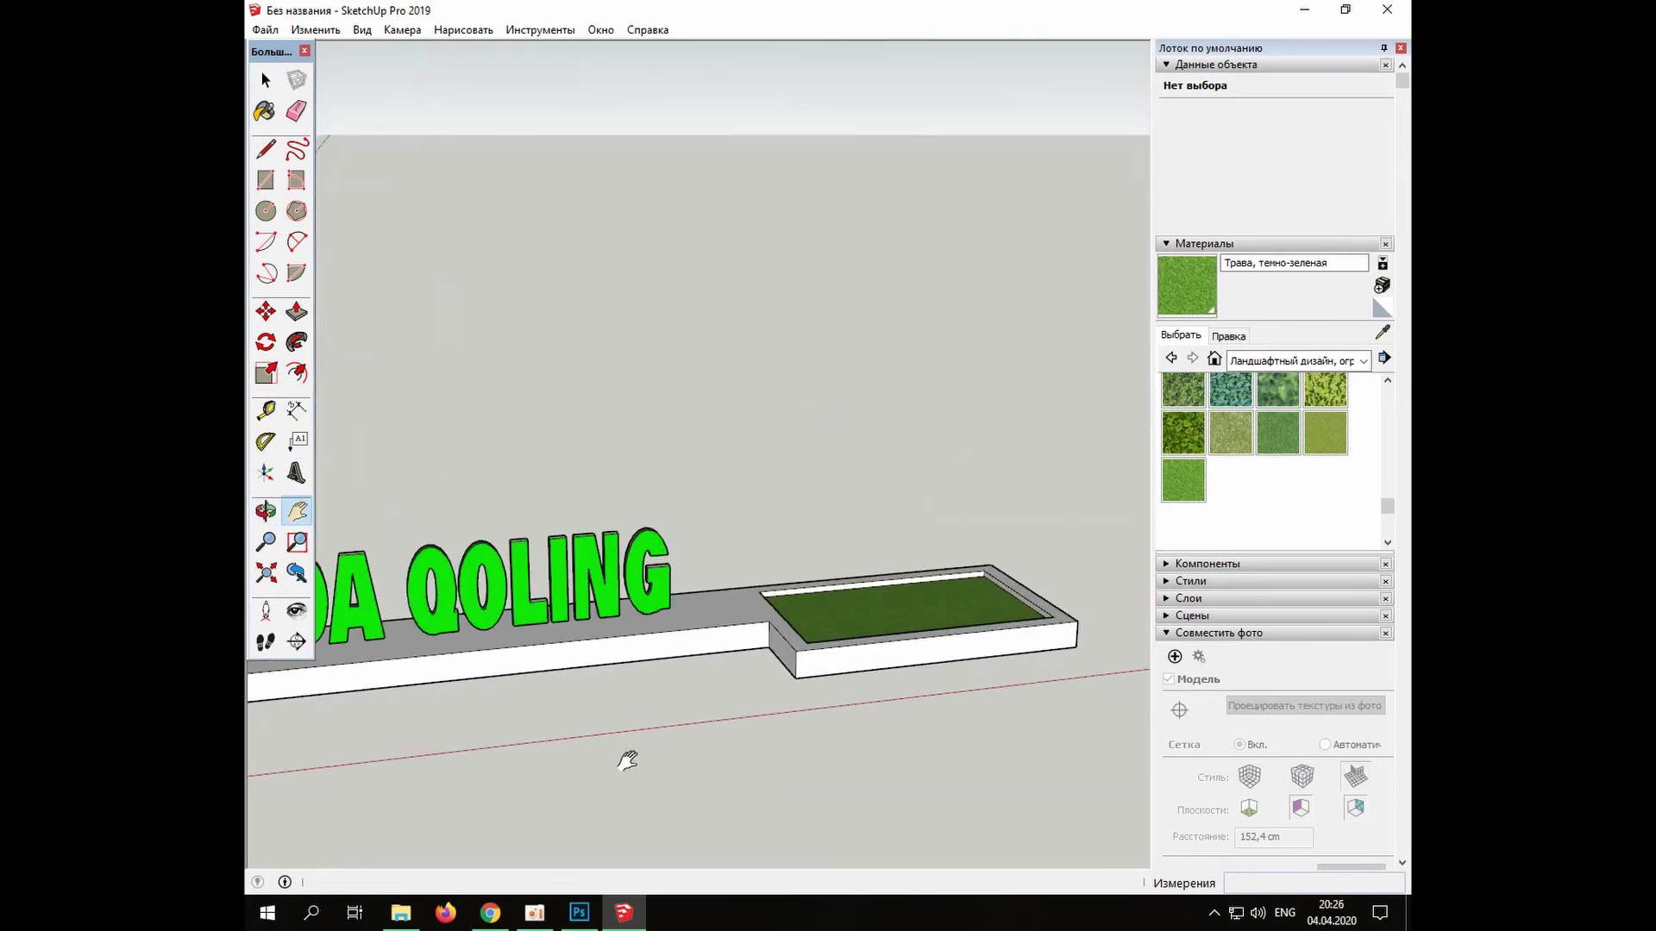
middle_click_drag(431, 518, 608, 508, "shift")
left_click(266, 312)
scroll(843, 601, "up", 4)
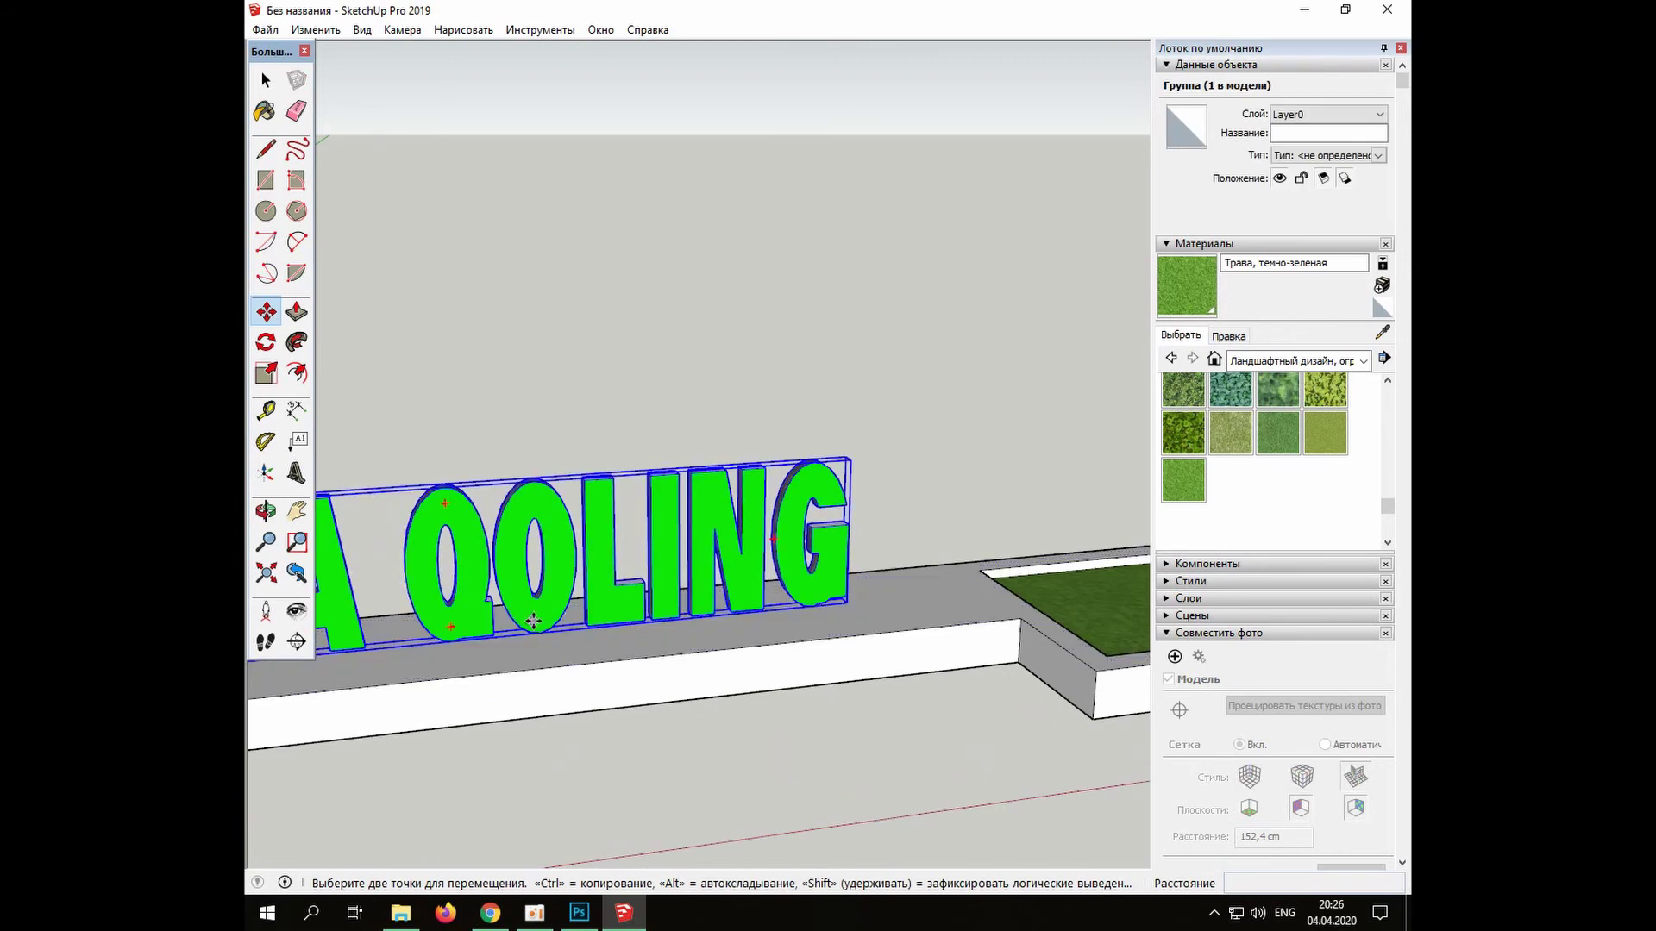
scroll(533, 620, "down", 2)
scroll(571, 626, "up", 3)
scroll(733, 649, "down", 2)
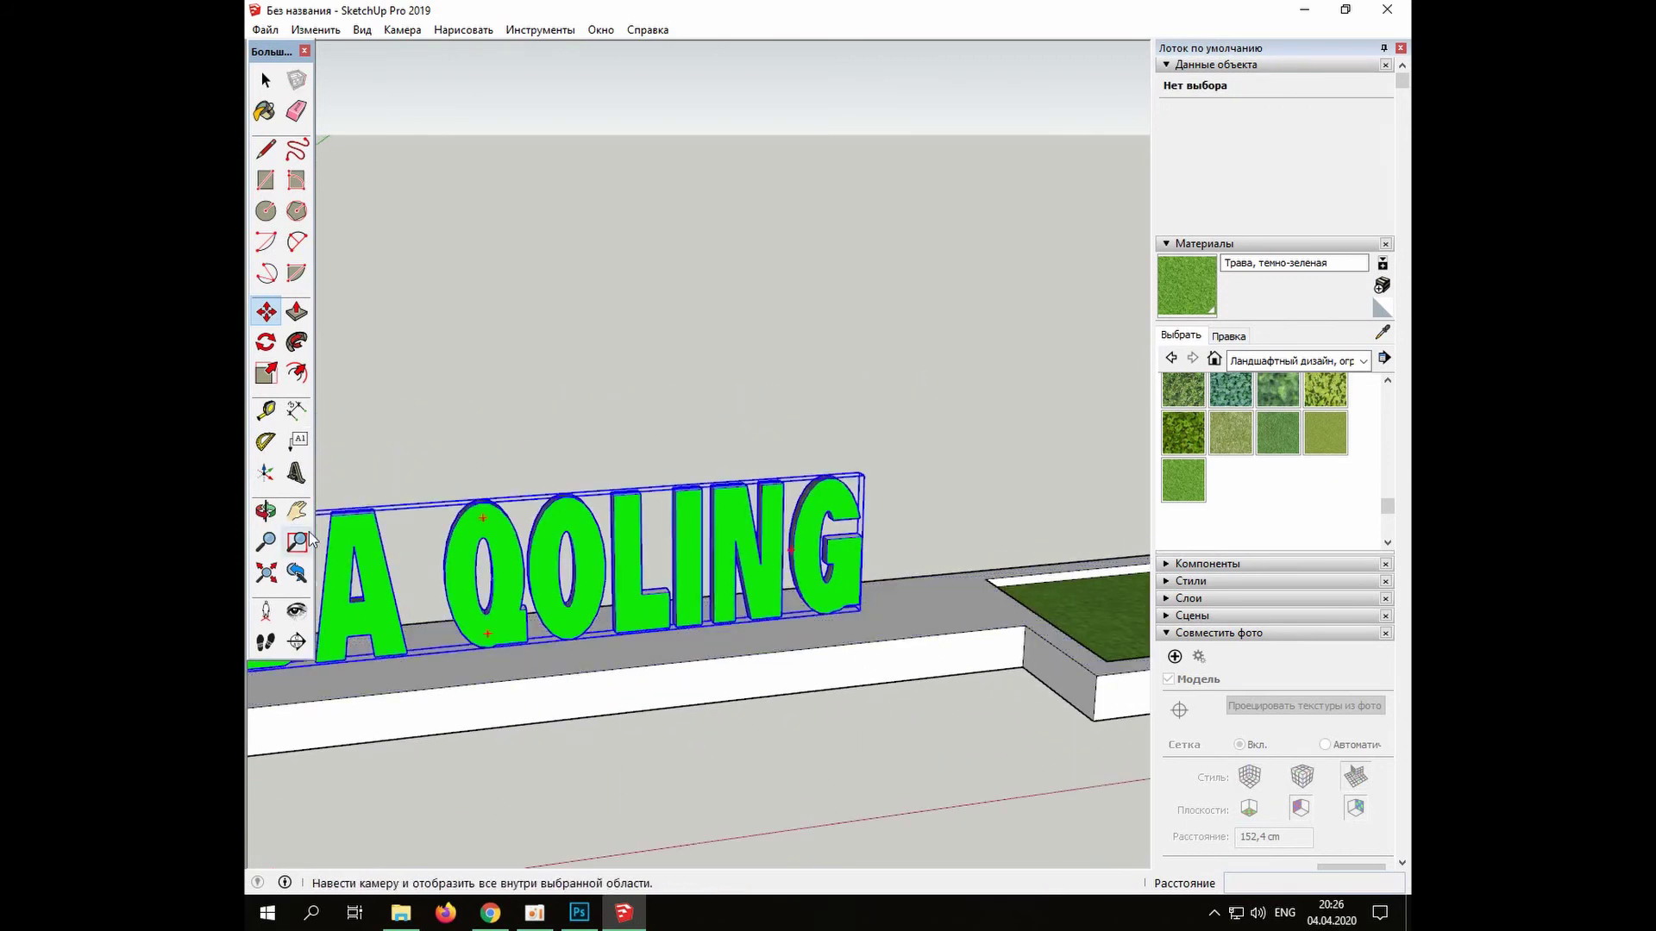
left_click(296, 512)
left_click_drag(431, 552, 728, 552)
left_click(266, 311)
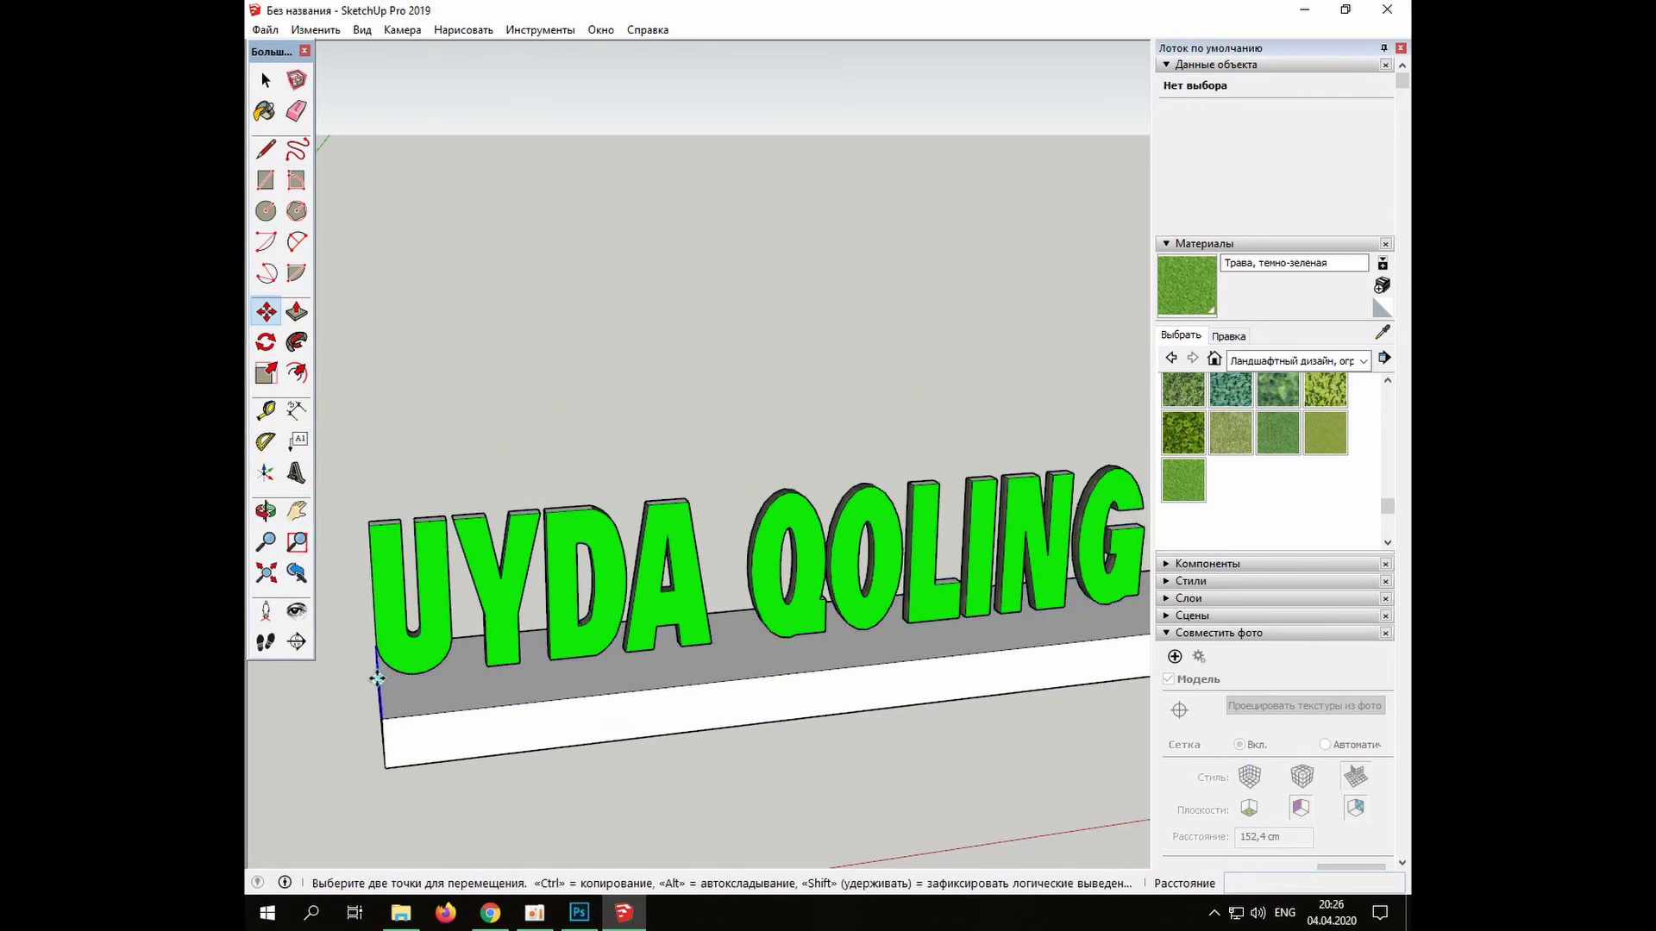
scroll(380, 677, "up", 2)
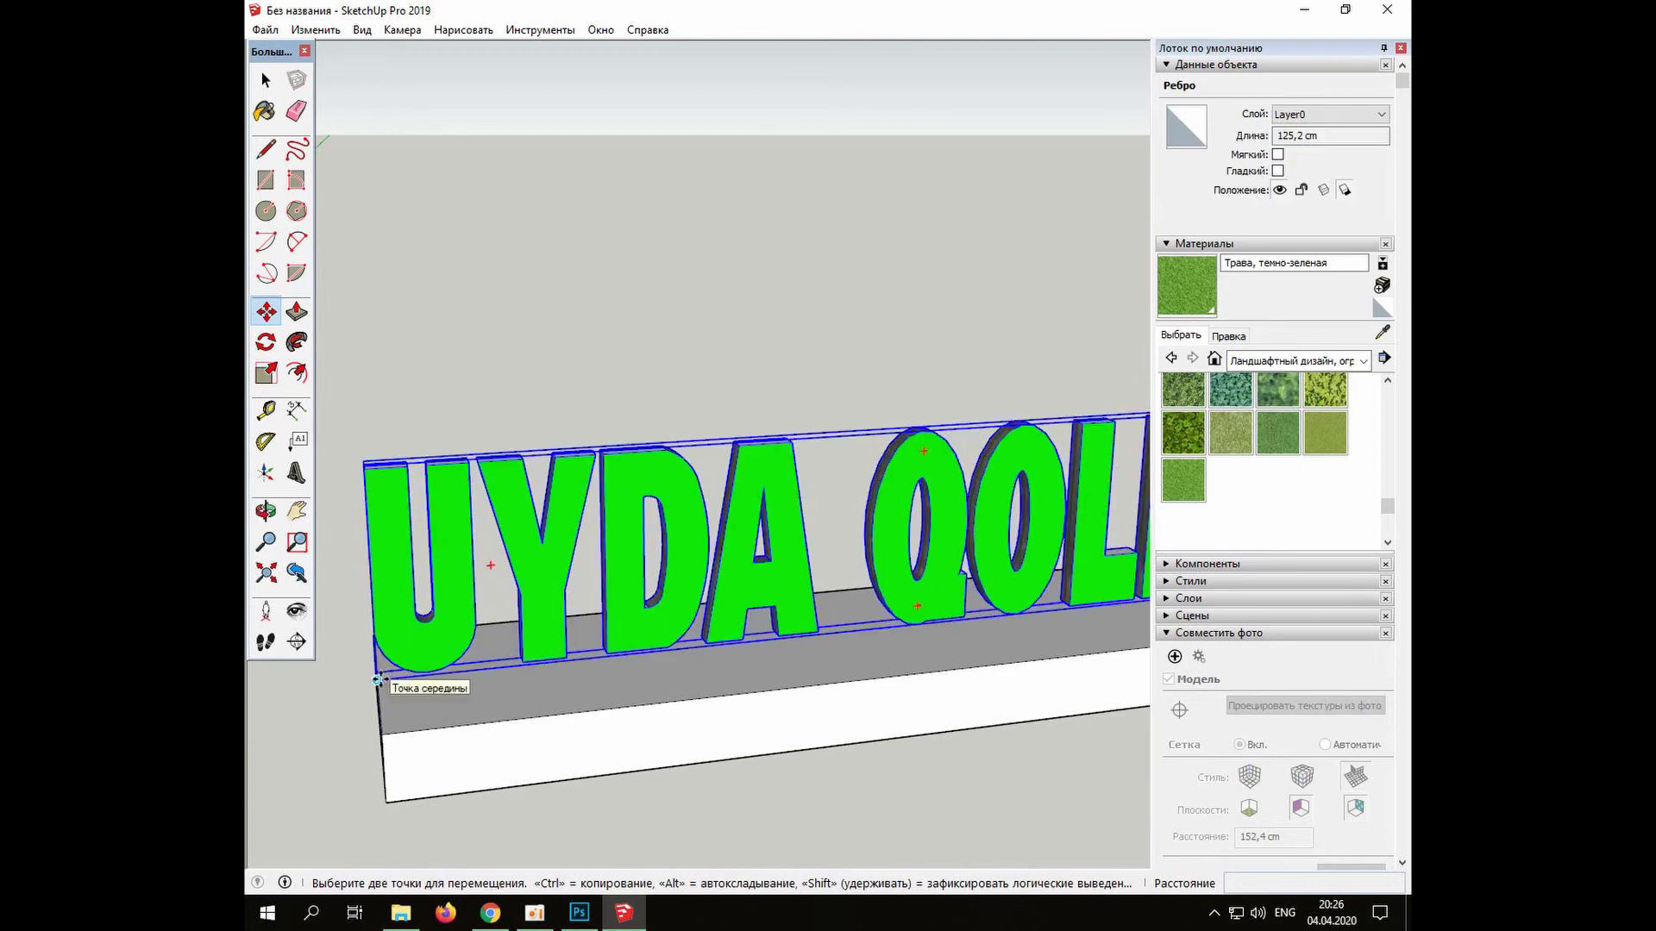
scroll(377, 679, "down", 4)
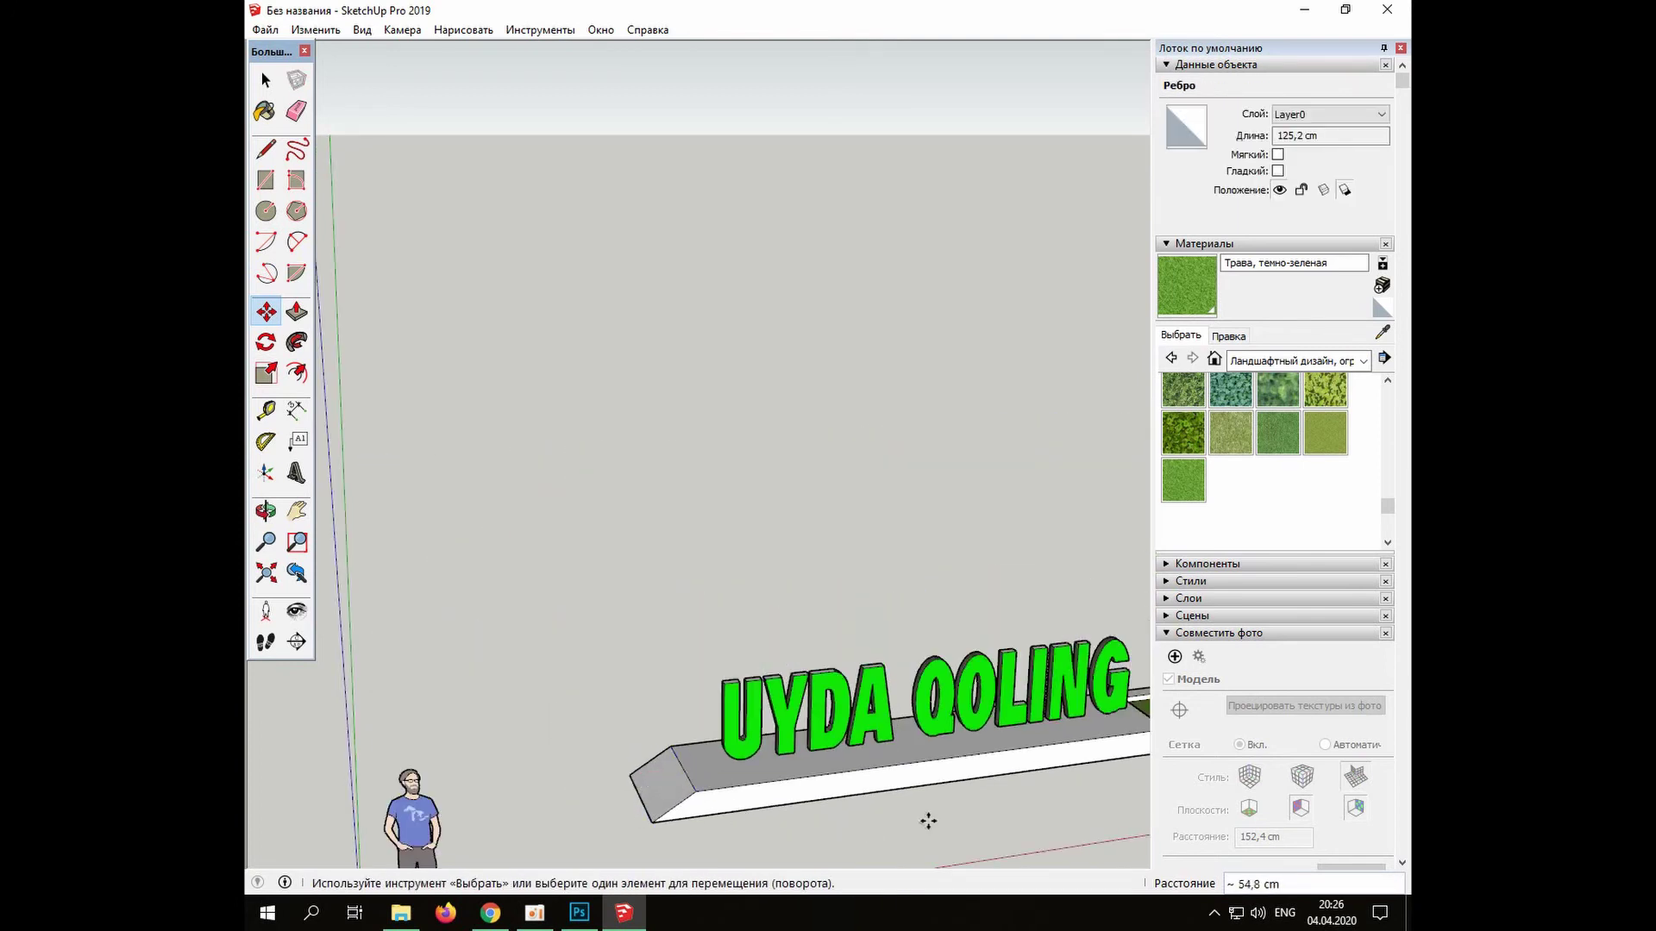
scroll(927, 821, "down", 1)
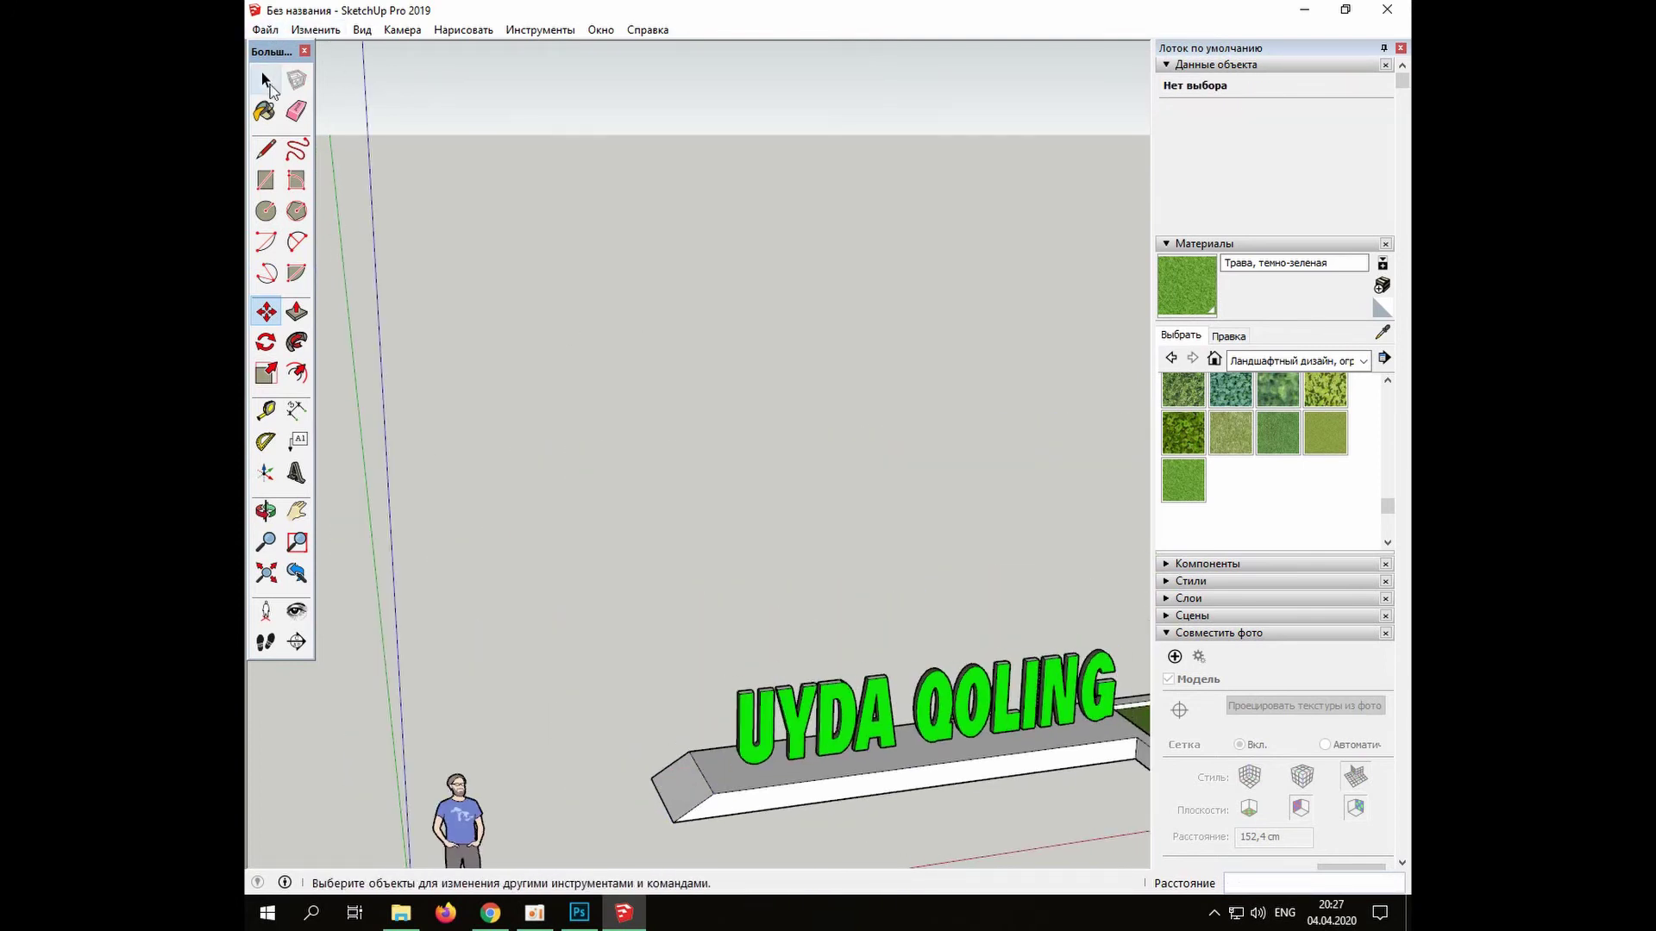
left_click(270, 85)
middle_click_drag(750, 692, 695, 665)
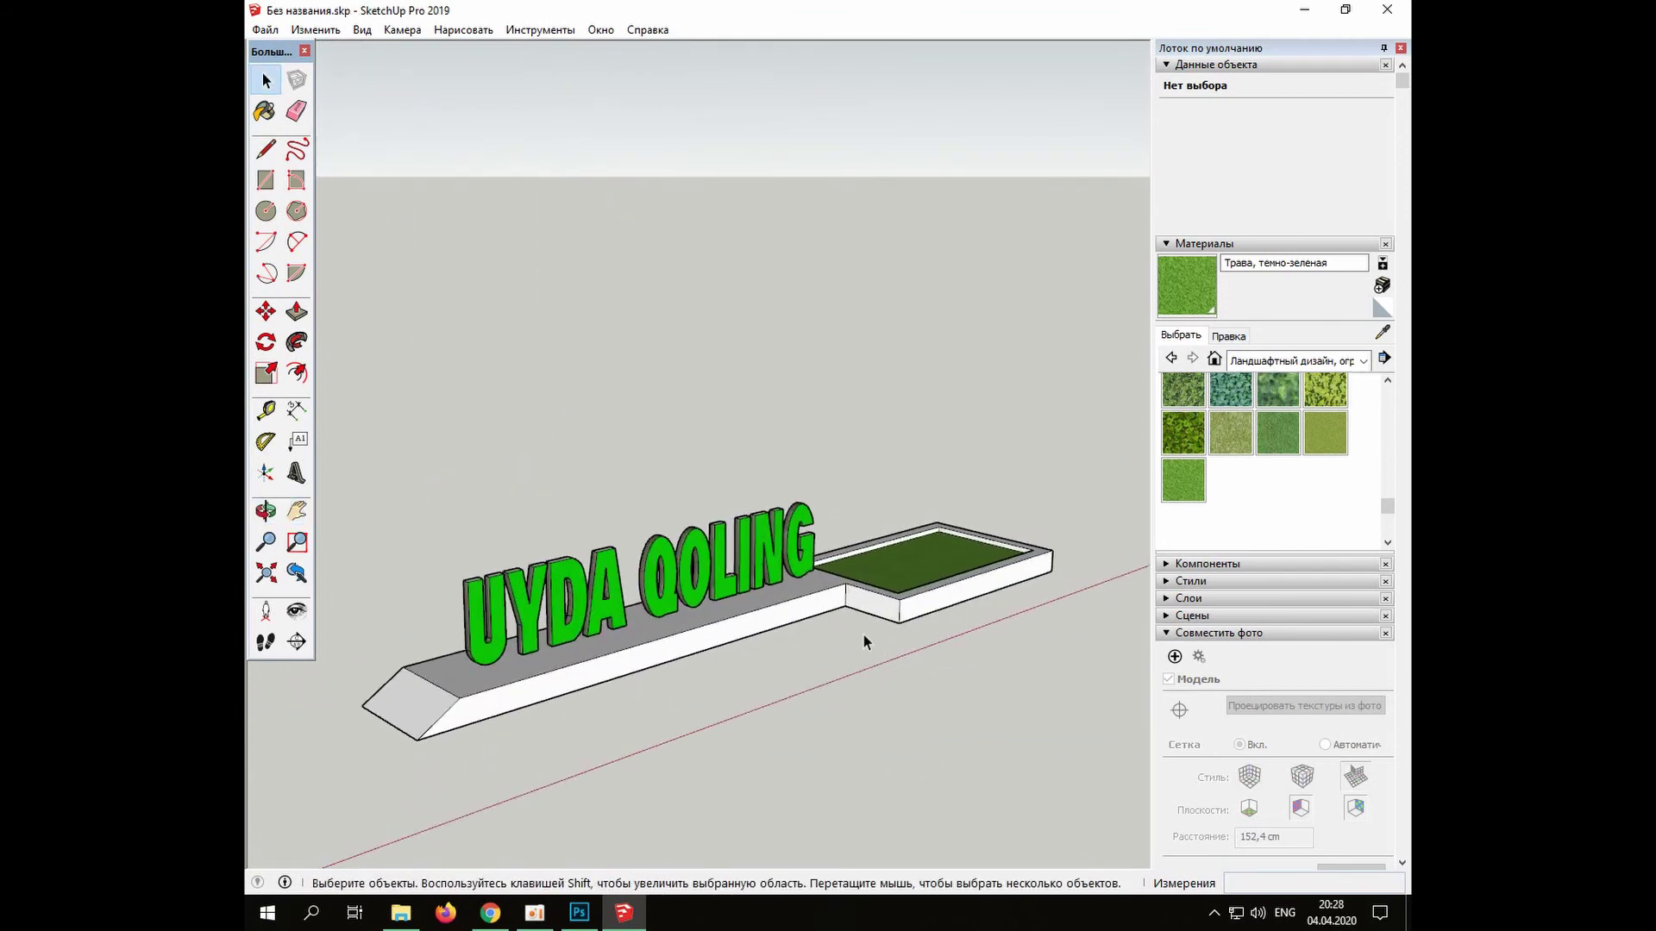
left_click(539, 30)
left_click(806, 447)
right_click(916, 569)
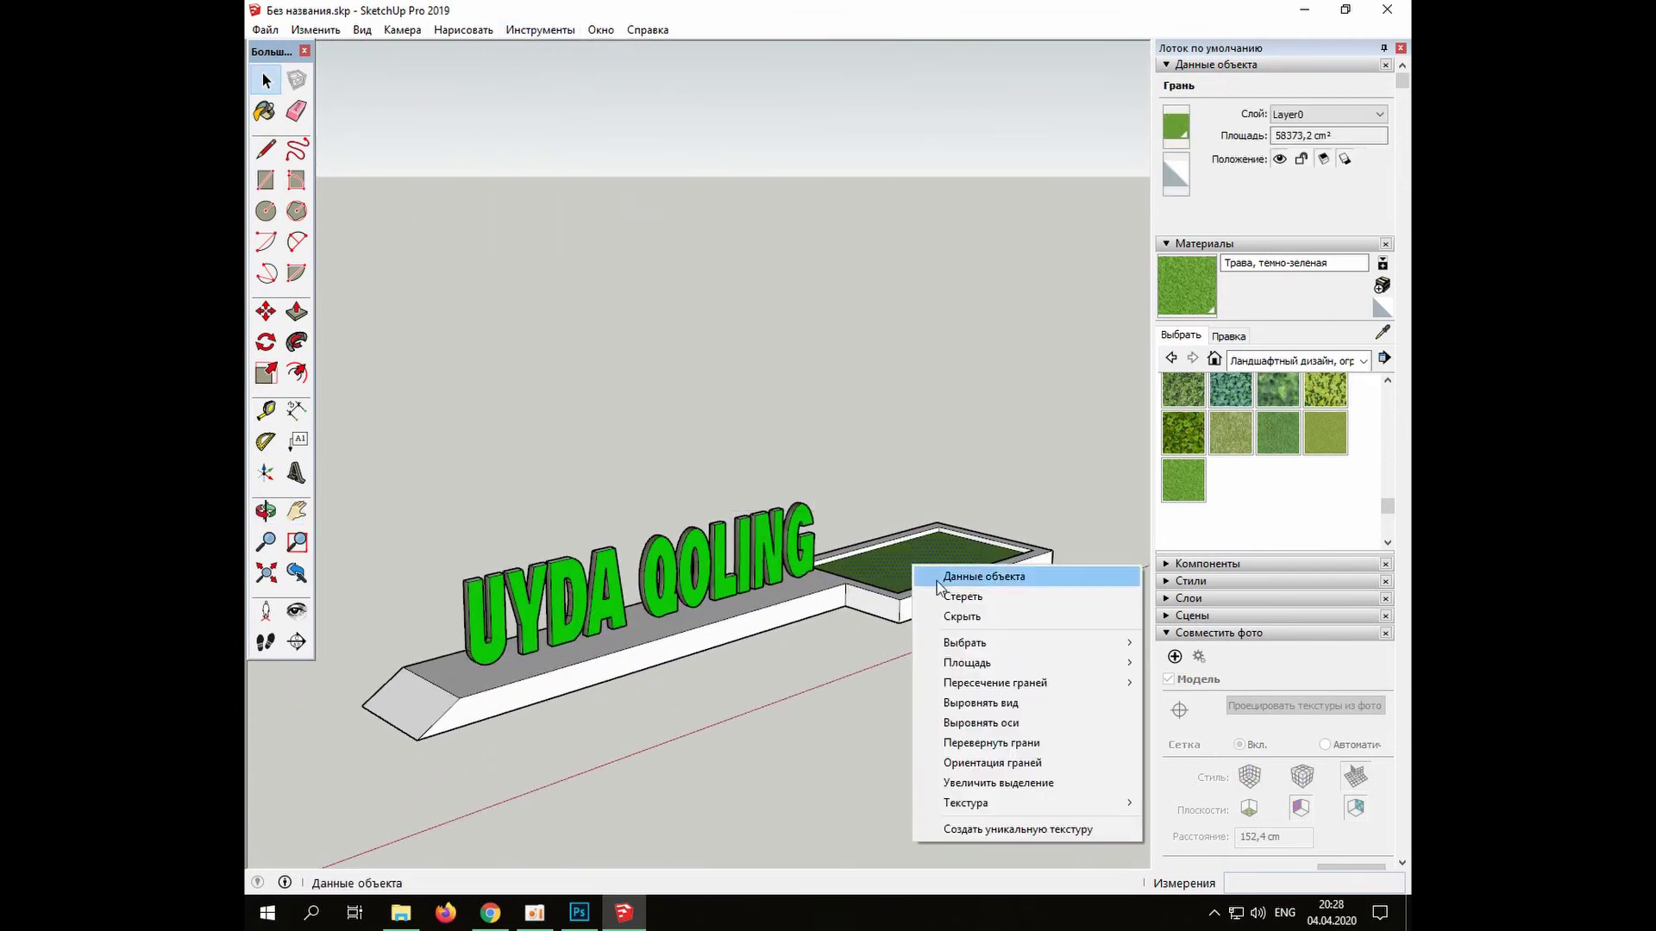
left_click(1110, 385)
Open the component library and examine the sample collection (Отбор образцов компонентов) for a suitable tree
left_click(1240, 563)
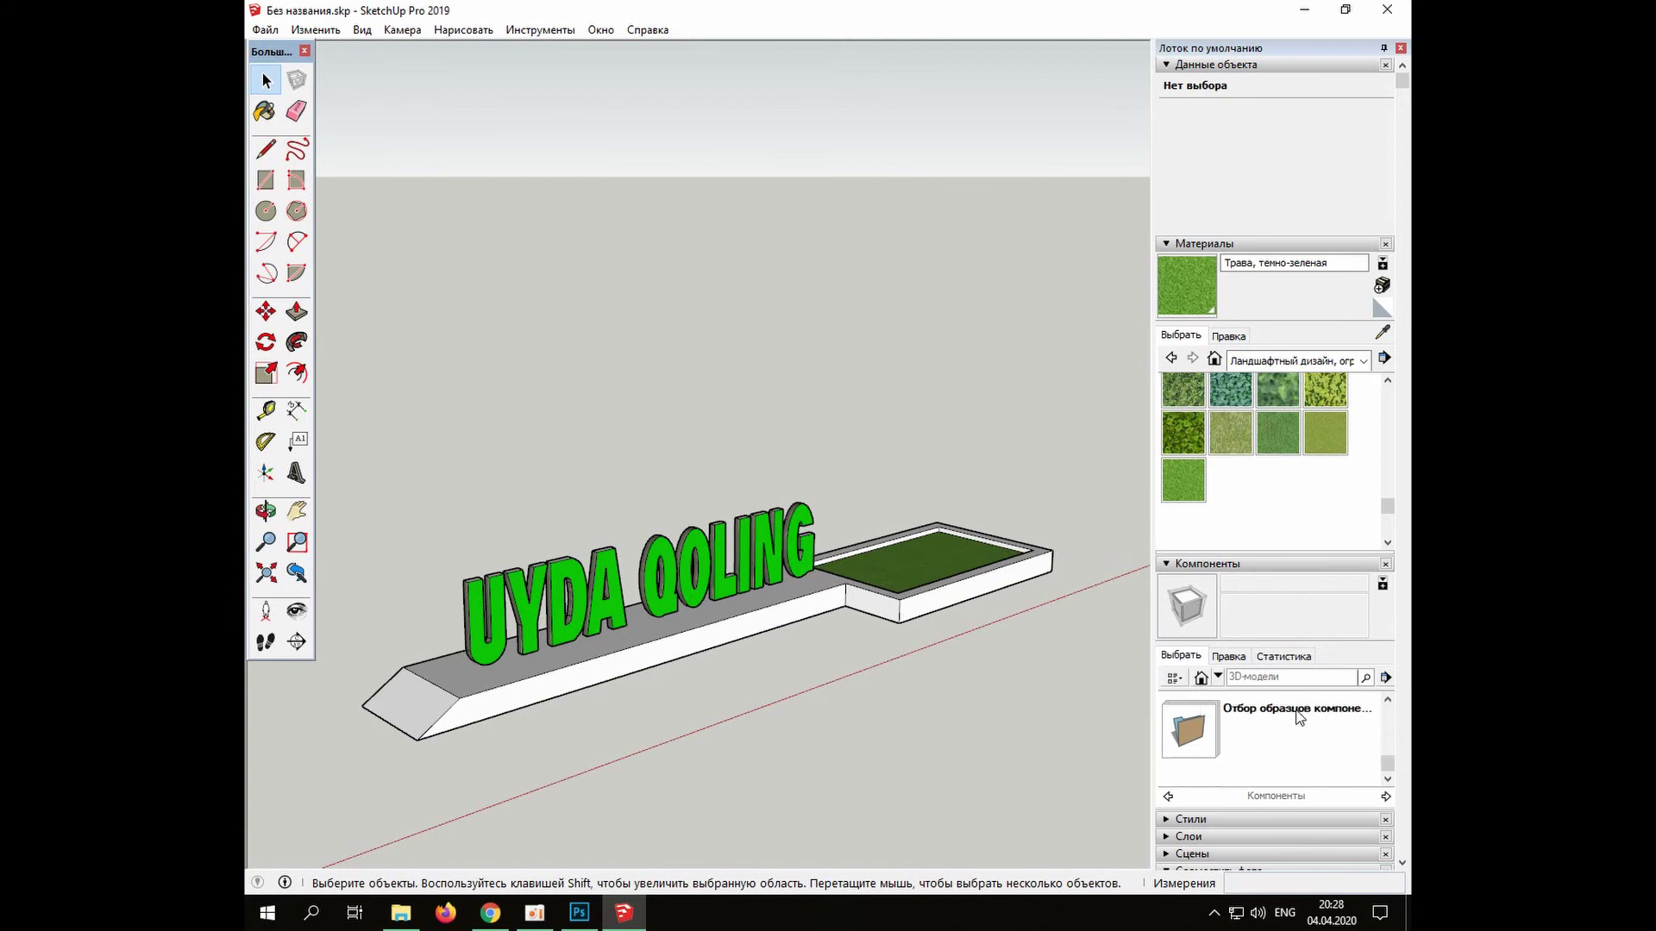
scroll(1194, 733, "down", 3)
left_click(1194, 750)
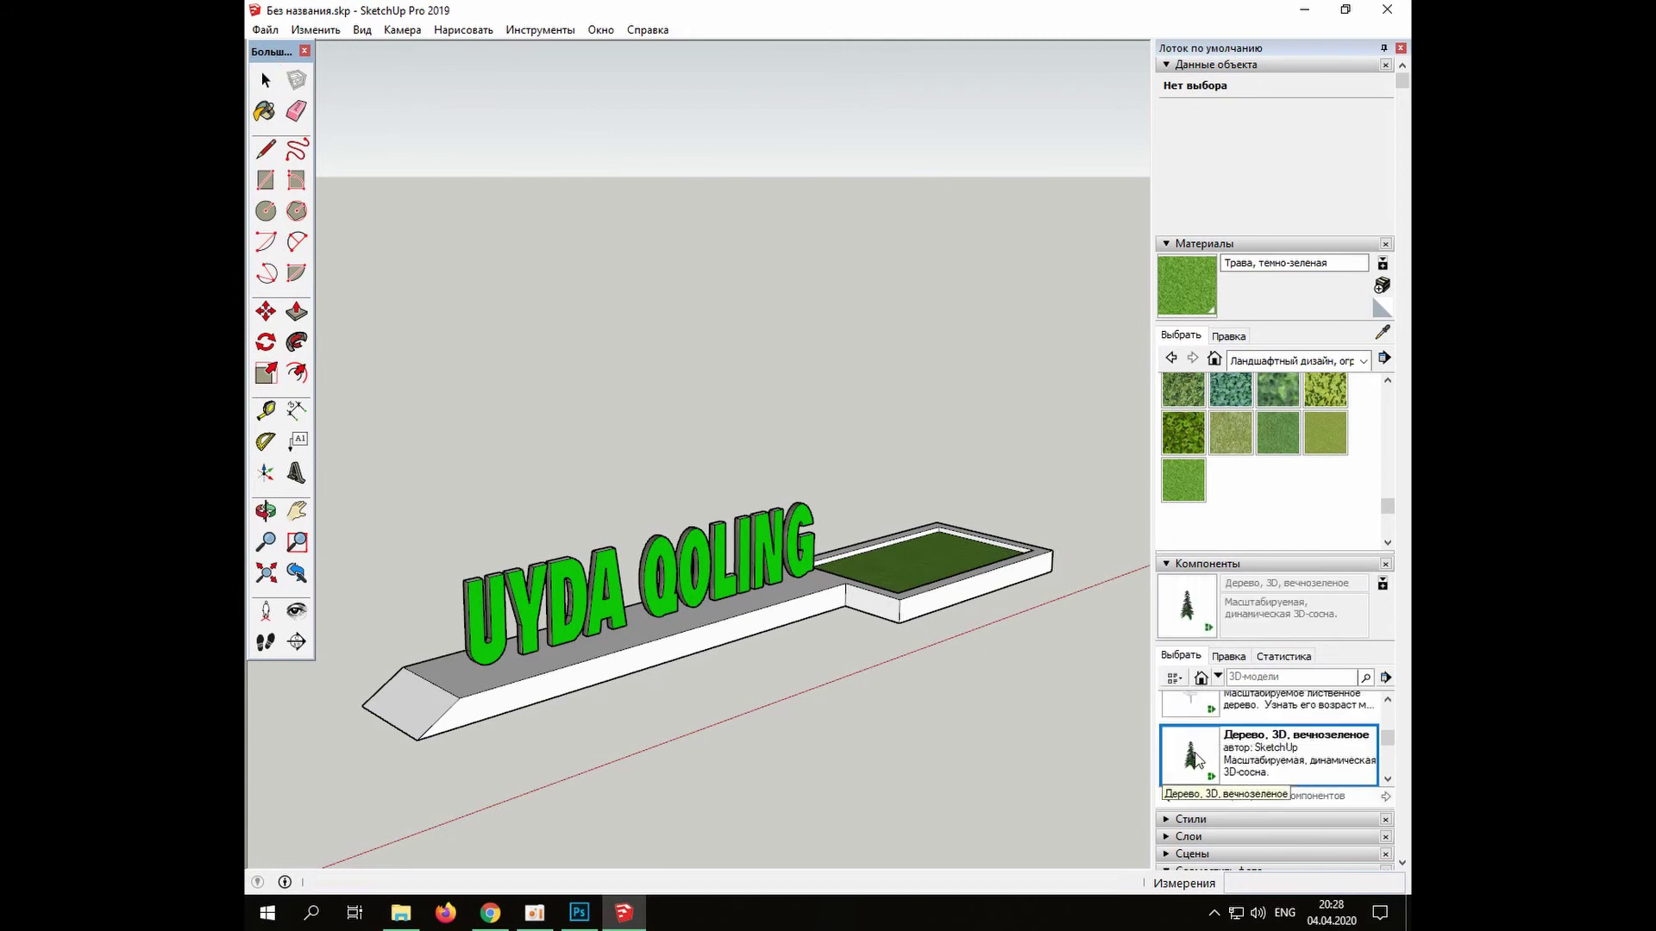
scroll(960, 570, "down", 2)
key("Escape")
scroll(1339, 752, "down", 3)
scroll(1339, 753, "down", 5)
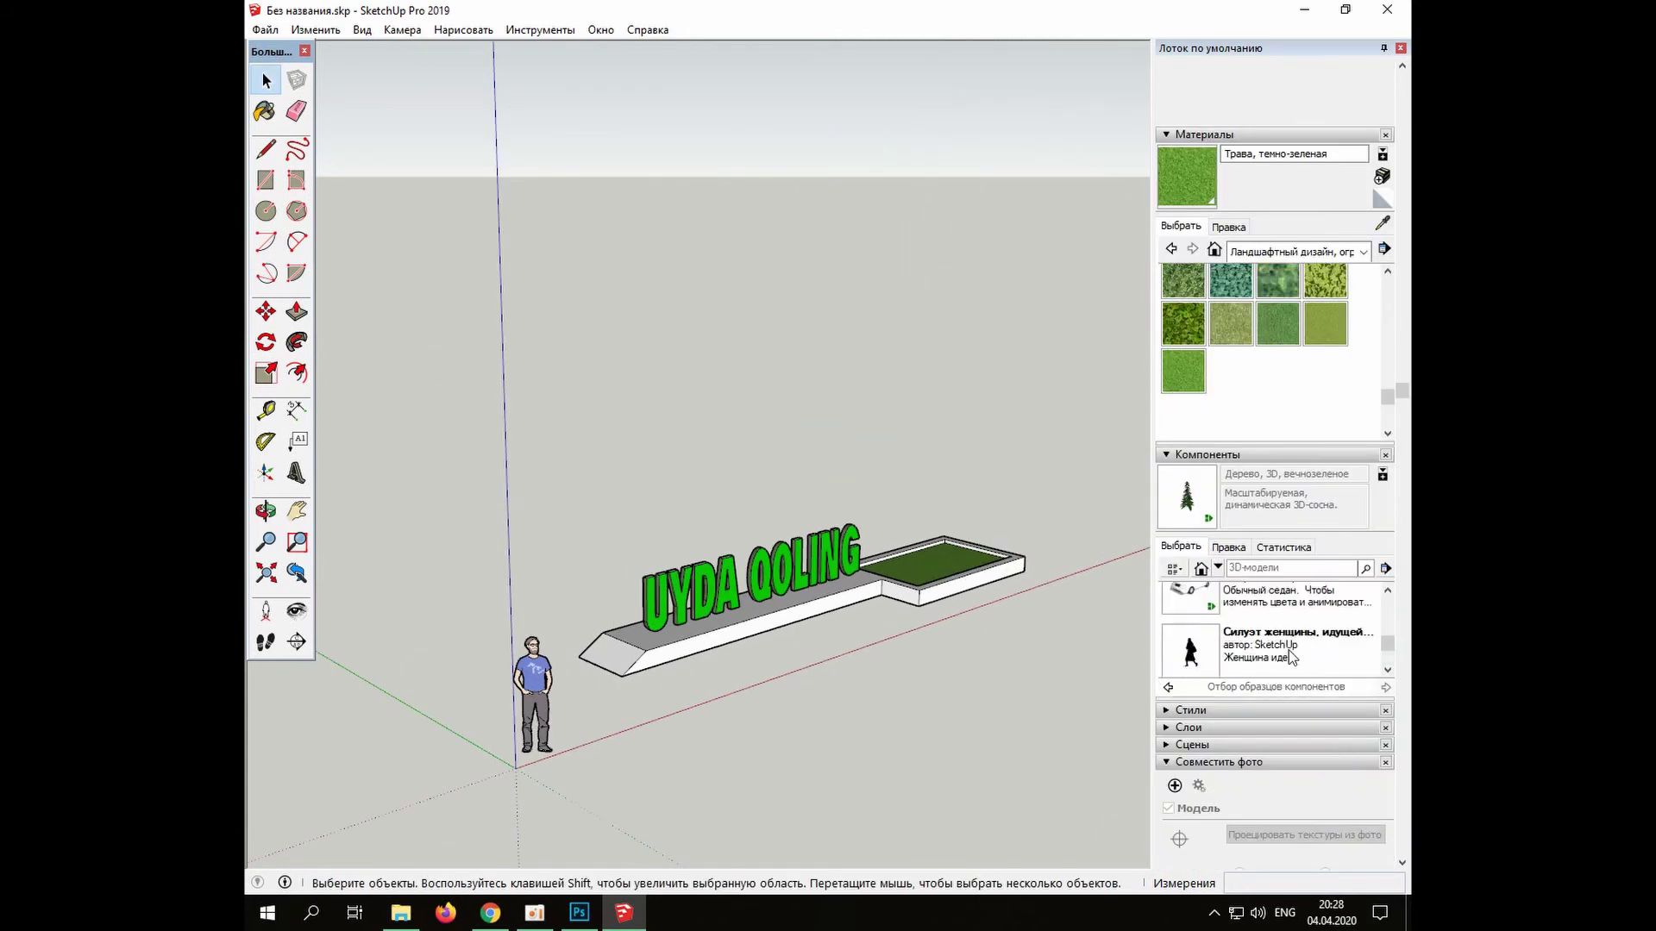
scroll(1278, 712, "up", 10)
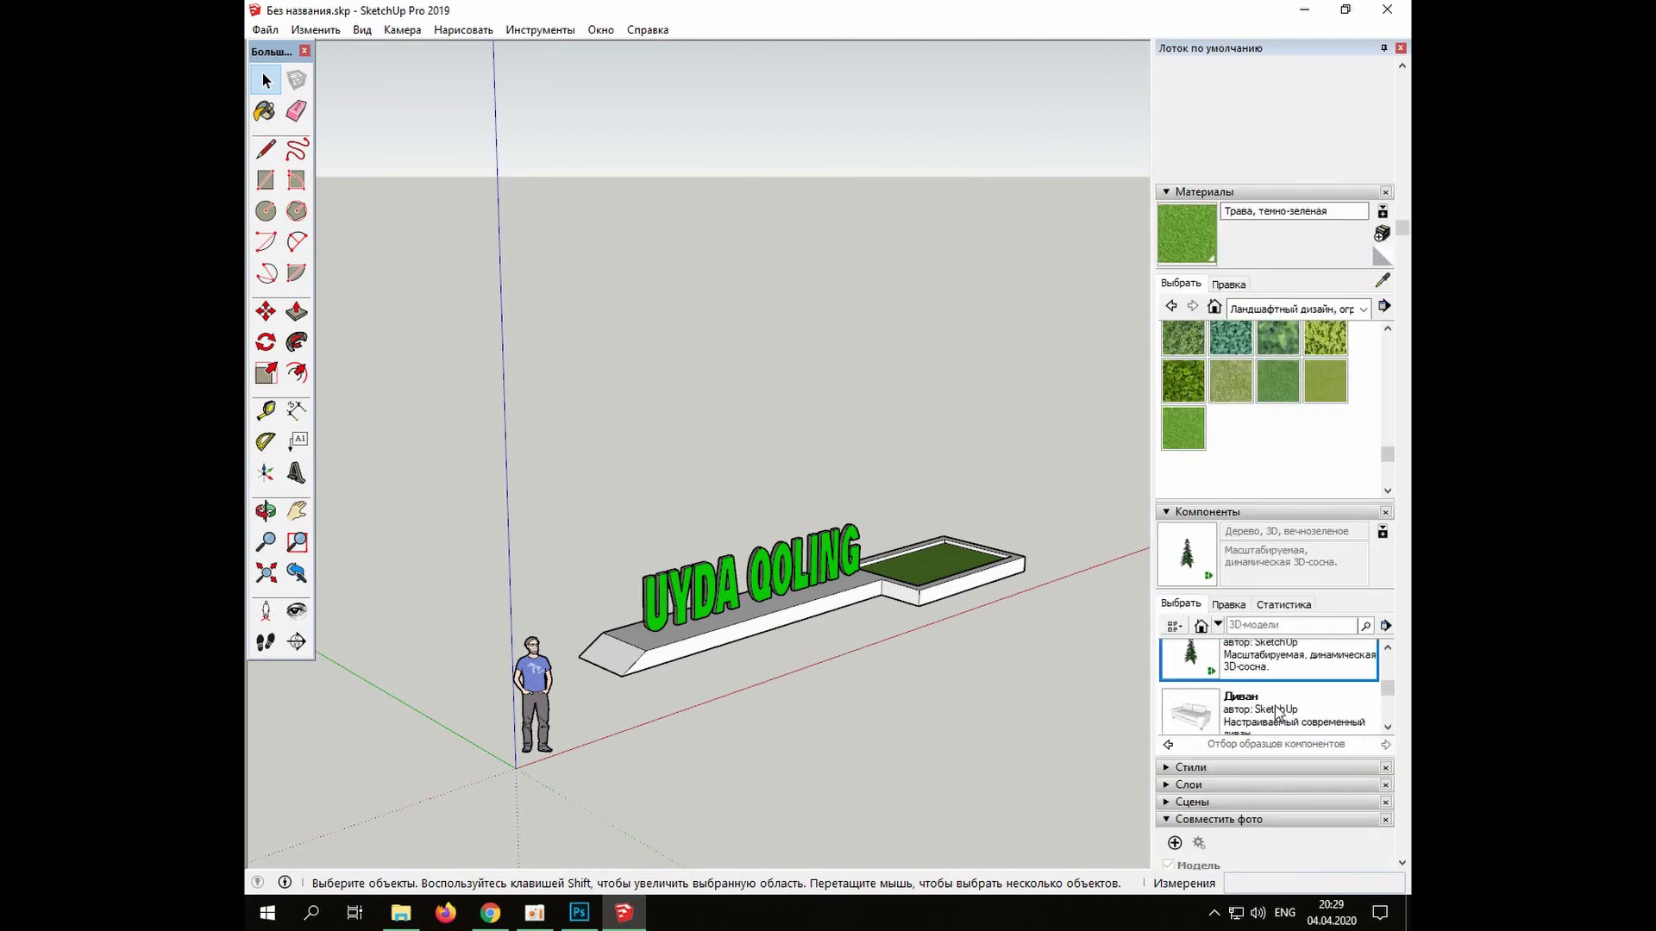
Check the Компоненты and Мои модели component collections for other models
left_click(1218, 677)
left_click(1192, 362)
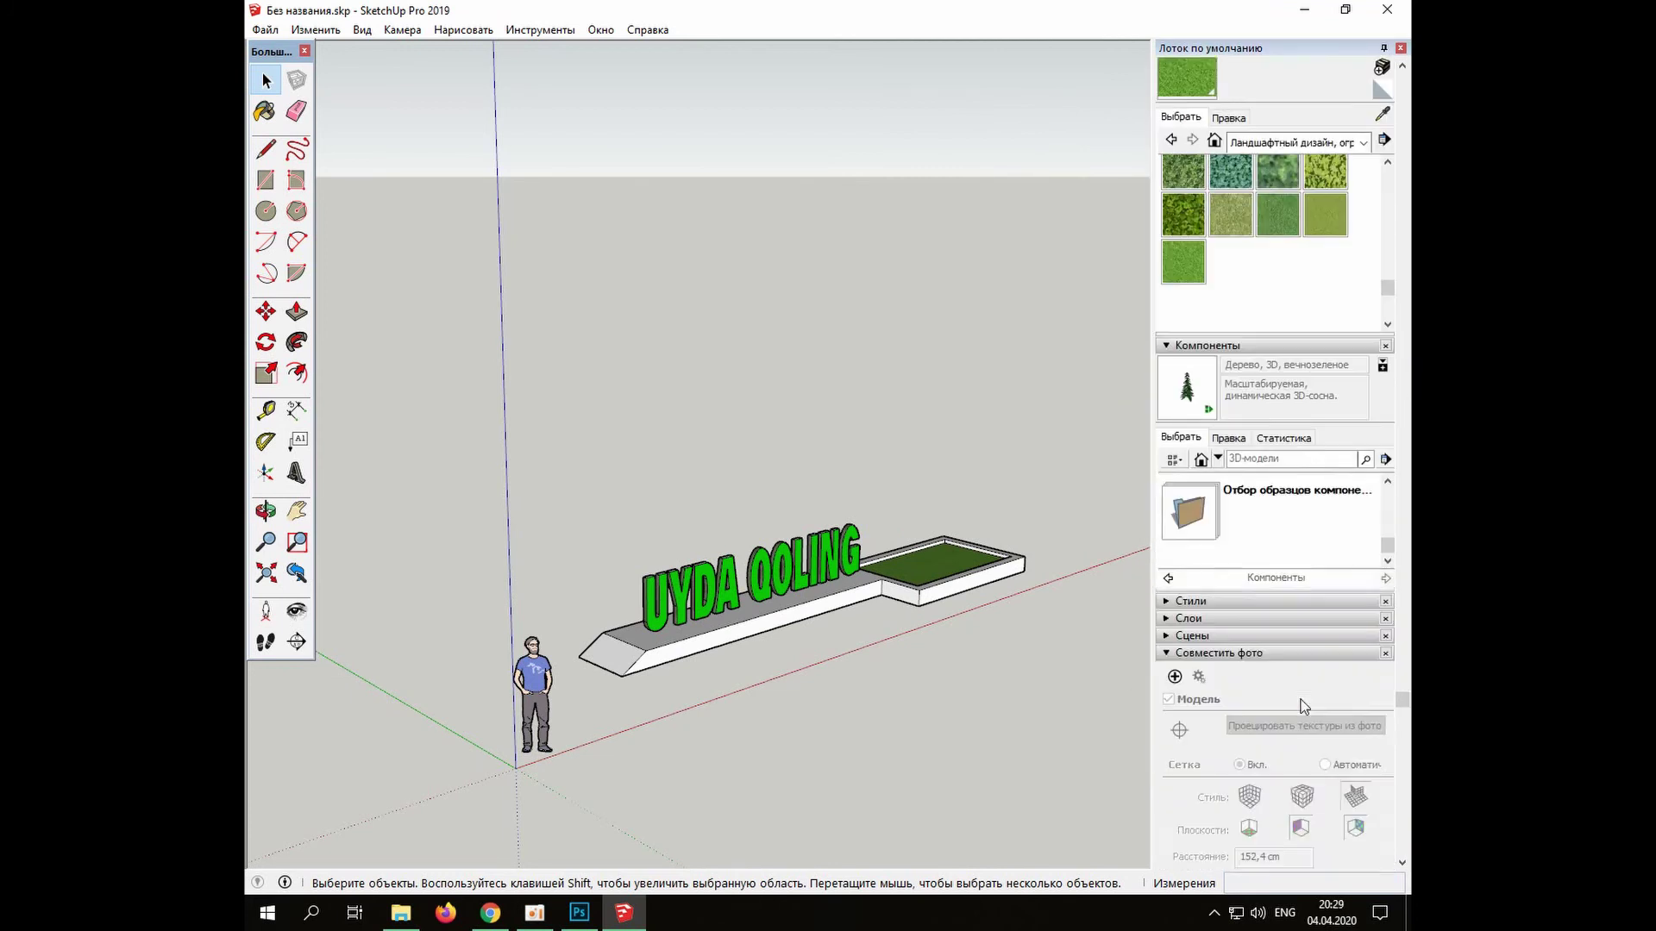
scroll(1291, 731, "down", 3)
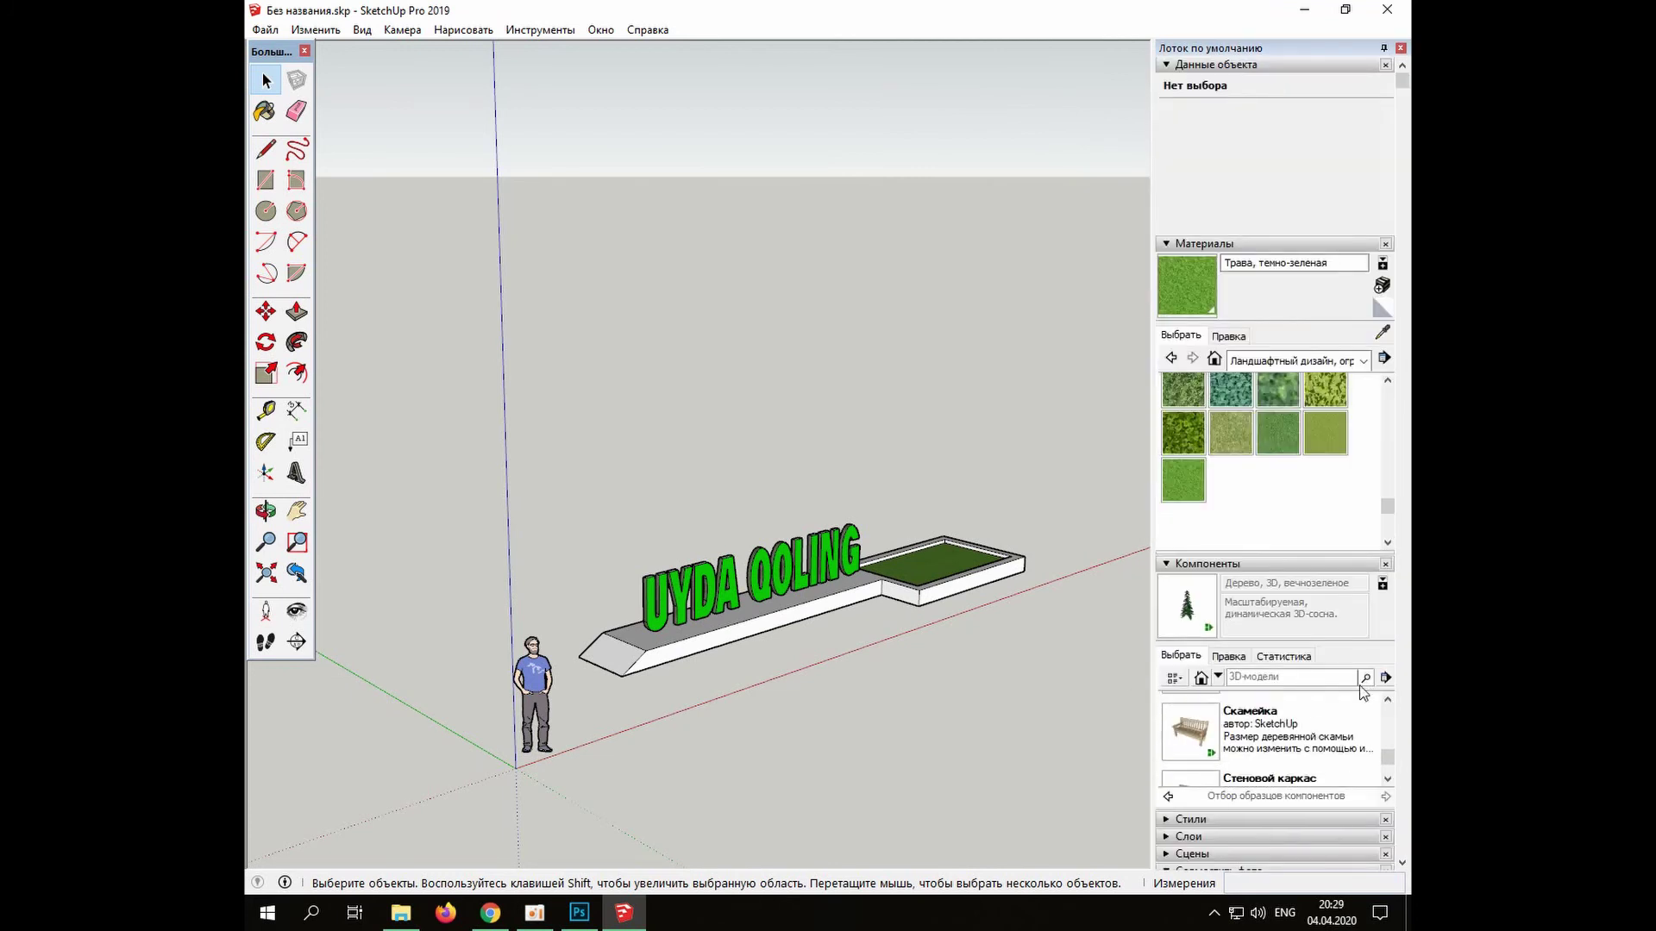
left_click(1217, 678)
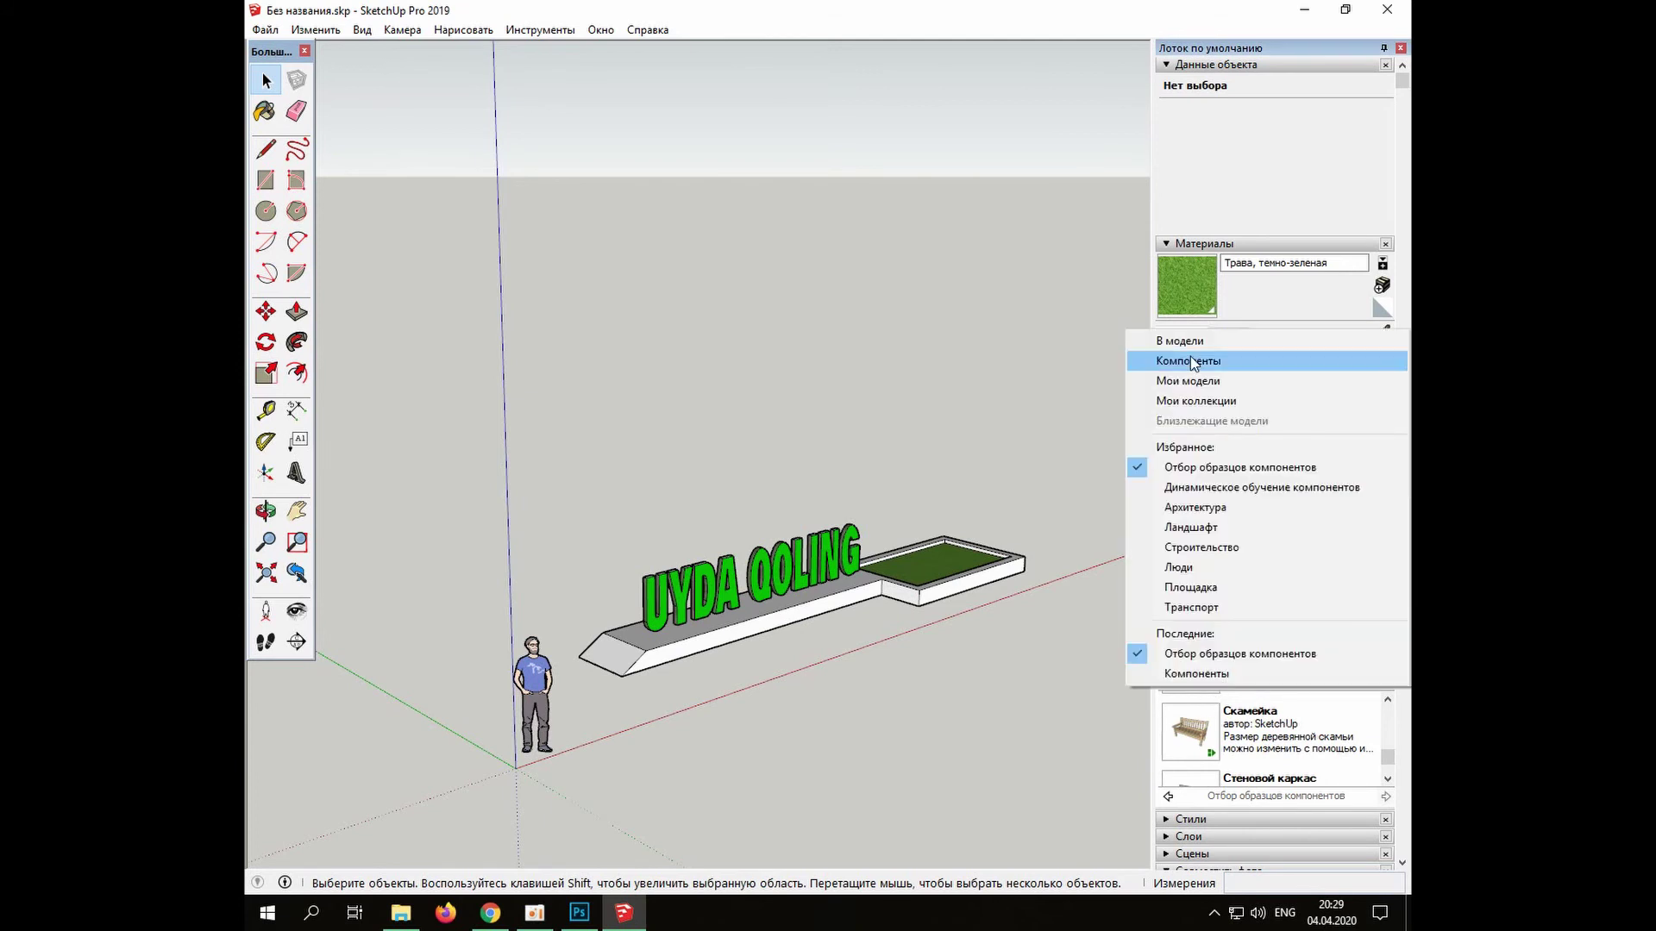
left_click(1188, 380)
left_click(1176, 679)
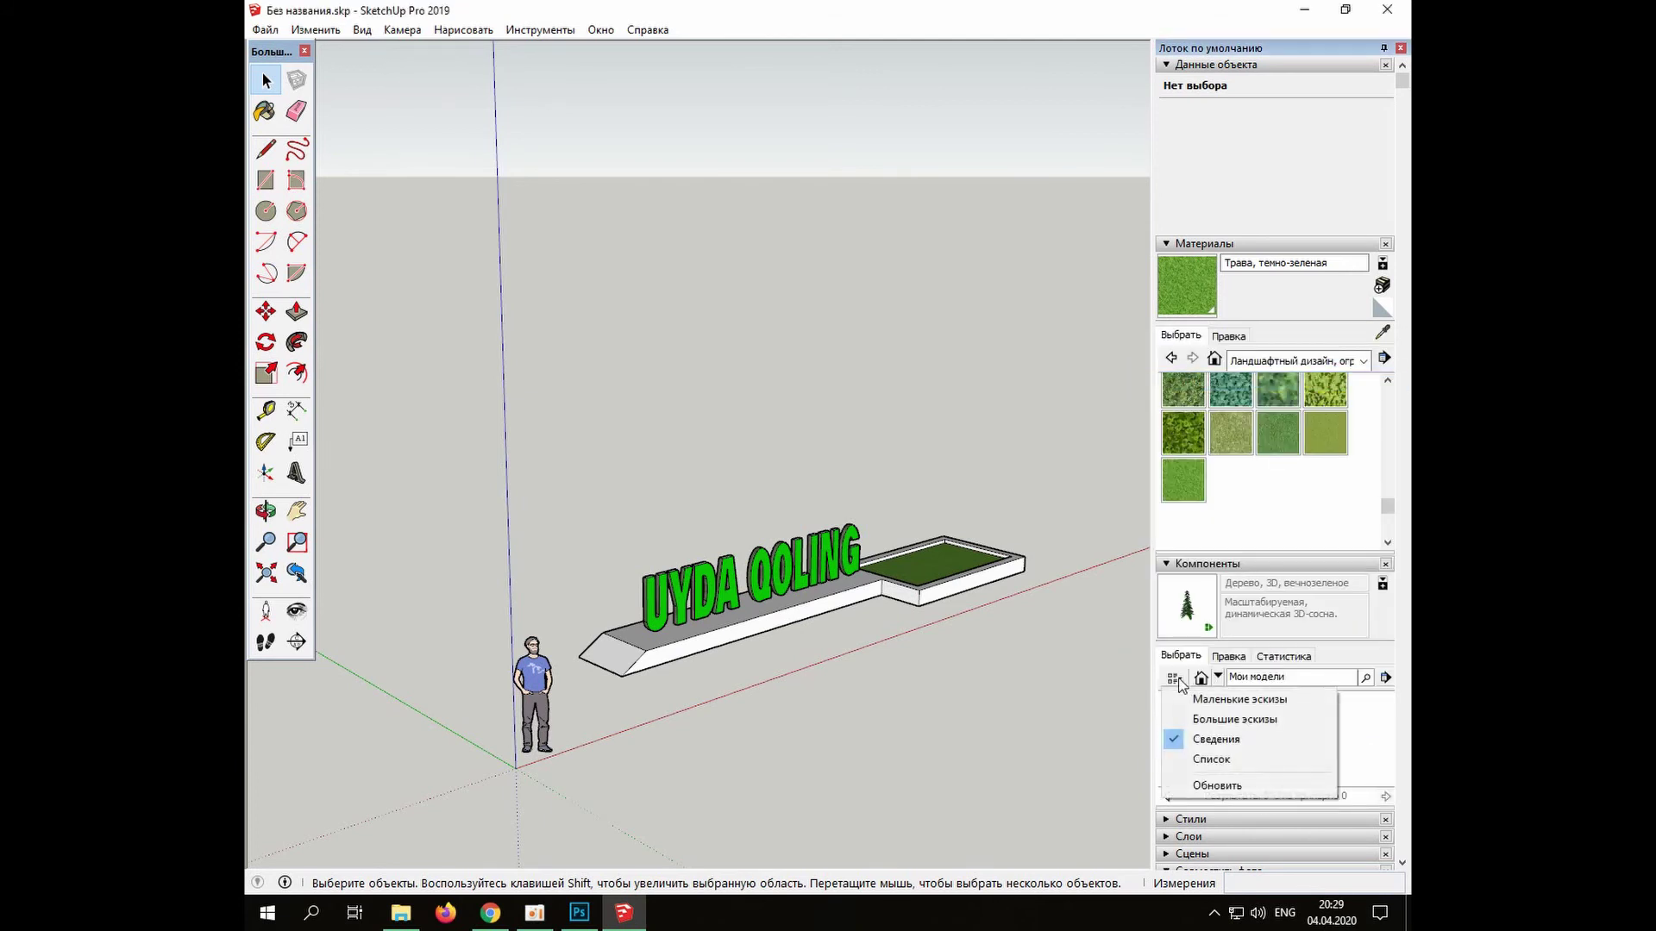
left_click(1217, 678)
left_click(1217, 678)
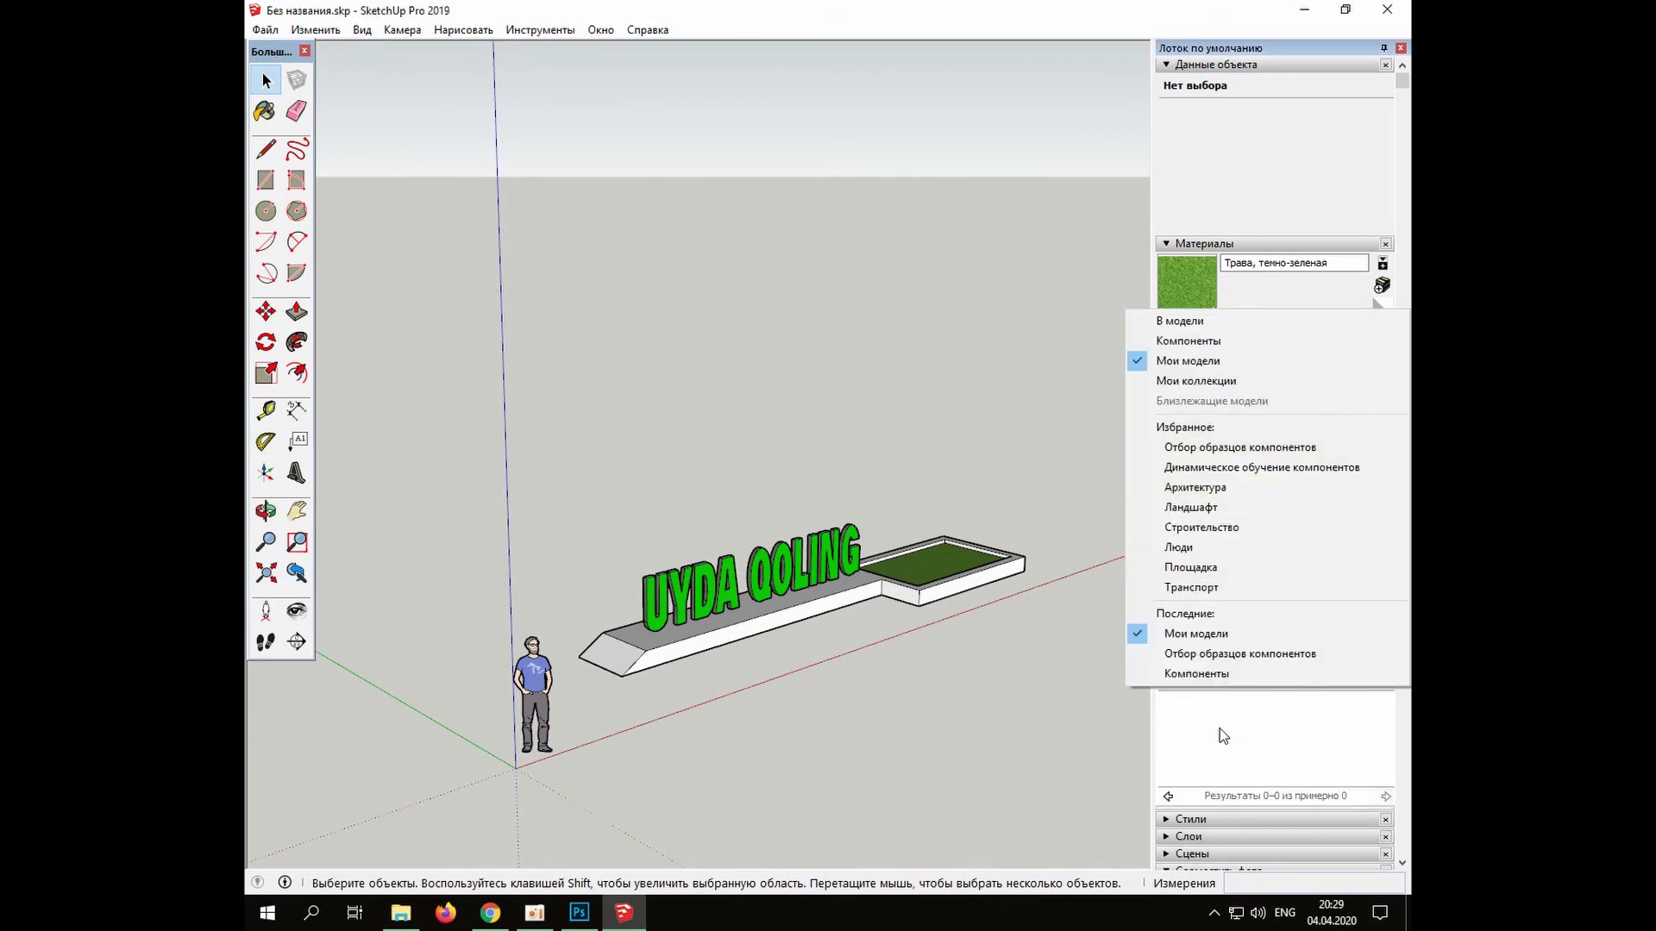
left_click(1224, 655)
Load the DARAXTLAR folder from the local C: drive as a component collection
left_click(1387, 682)
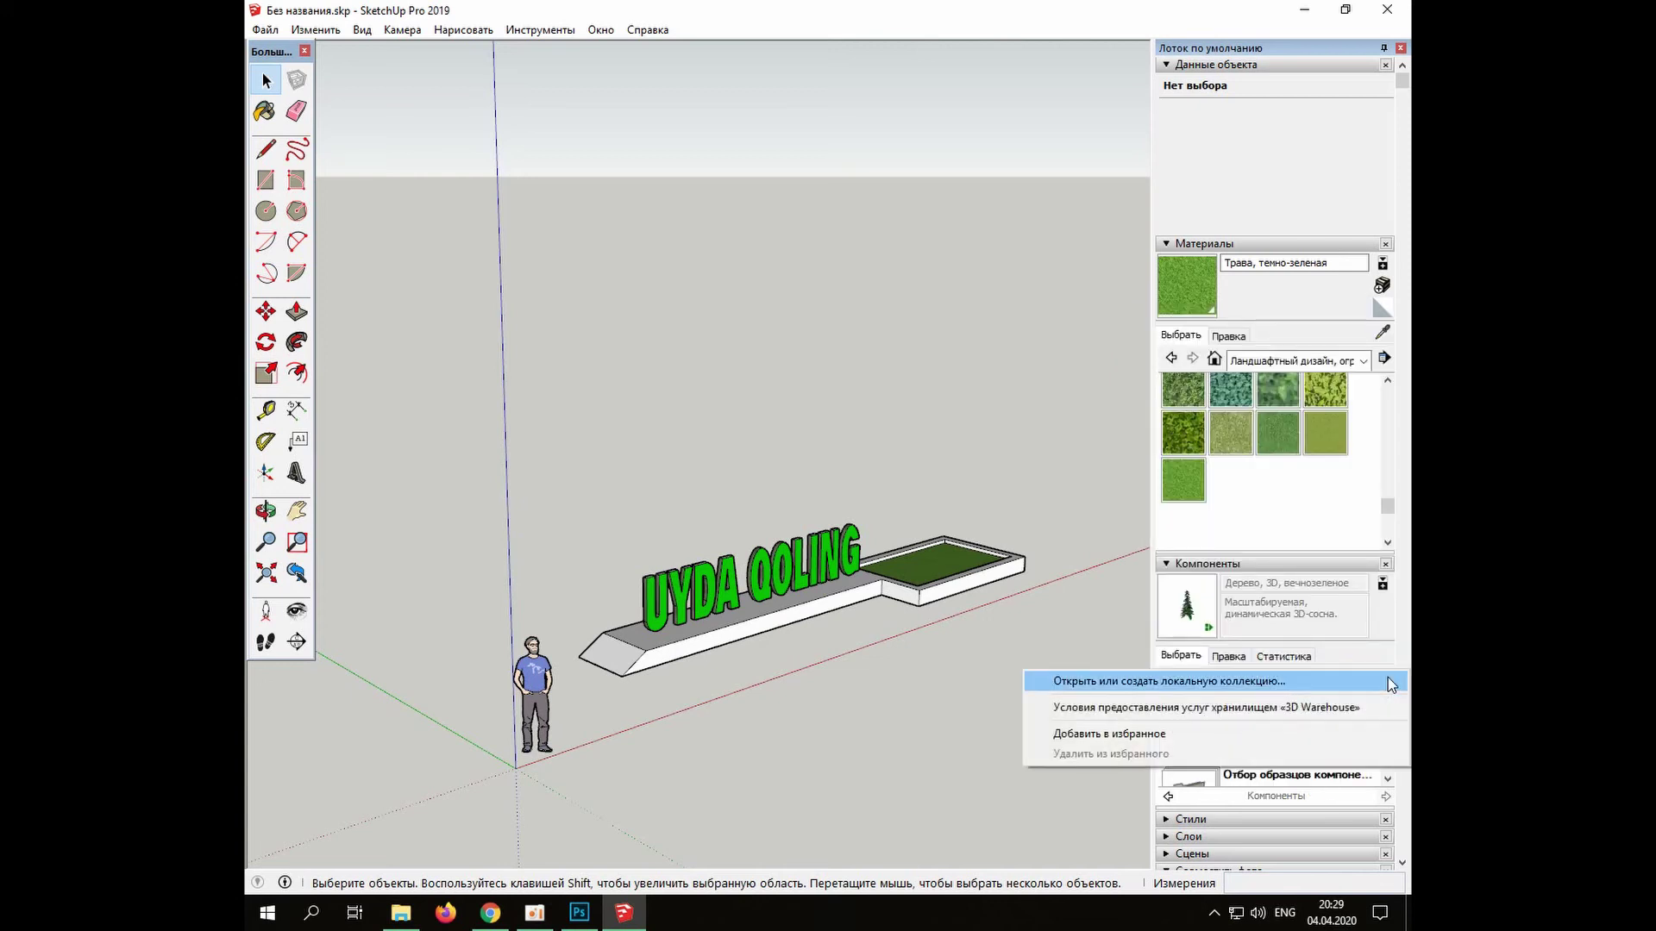
left_click(1255, 683)
left_click_drag(388, 265, 394, 378)
left_click(349, 371)
double_click(448, 167)
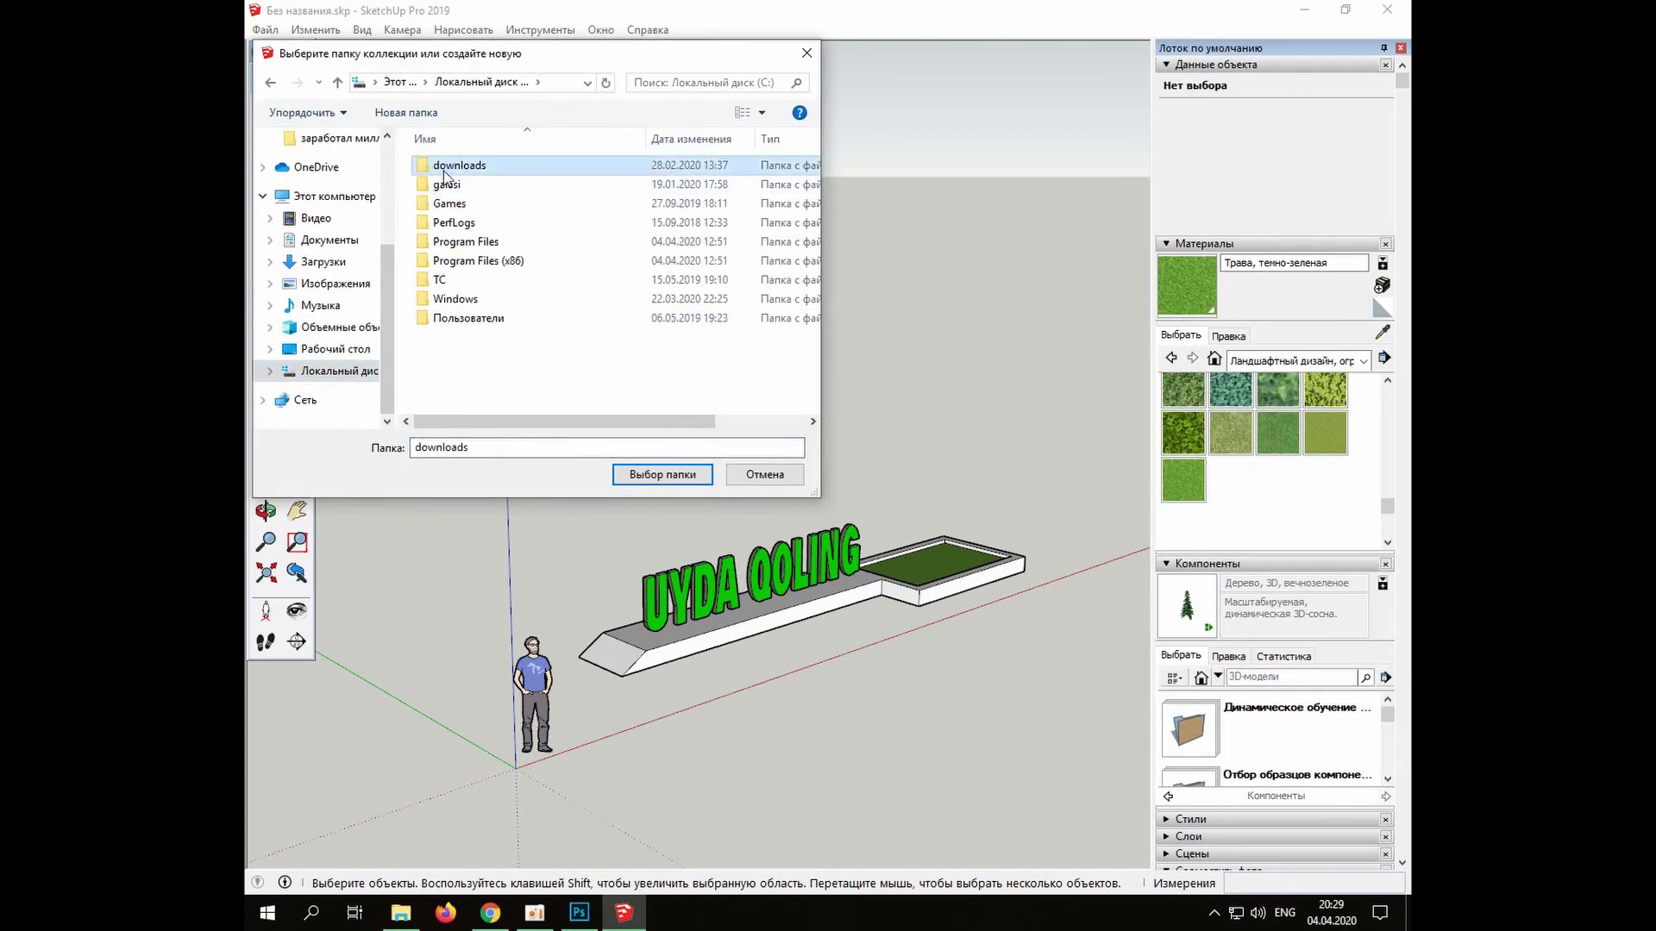
double_click(457, 210)
left_click(681, 476)
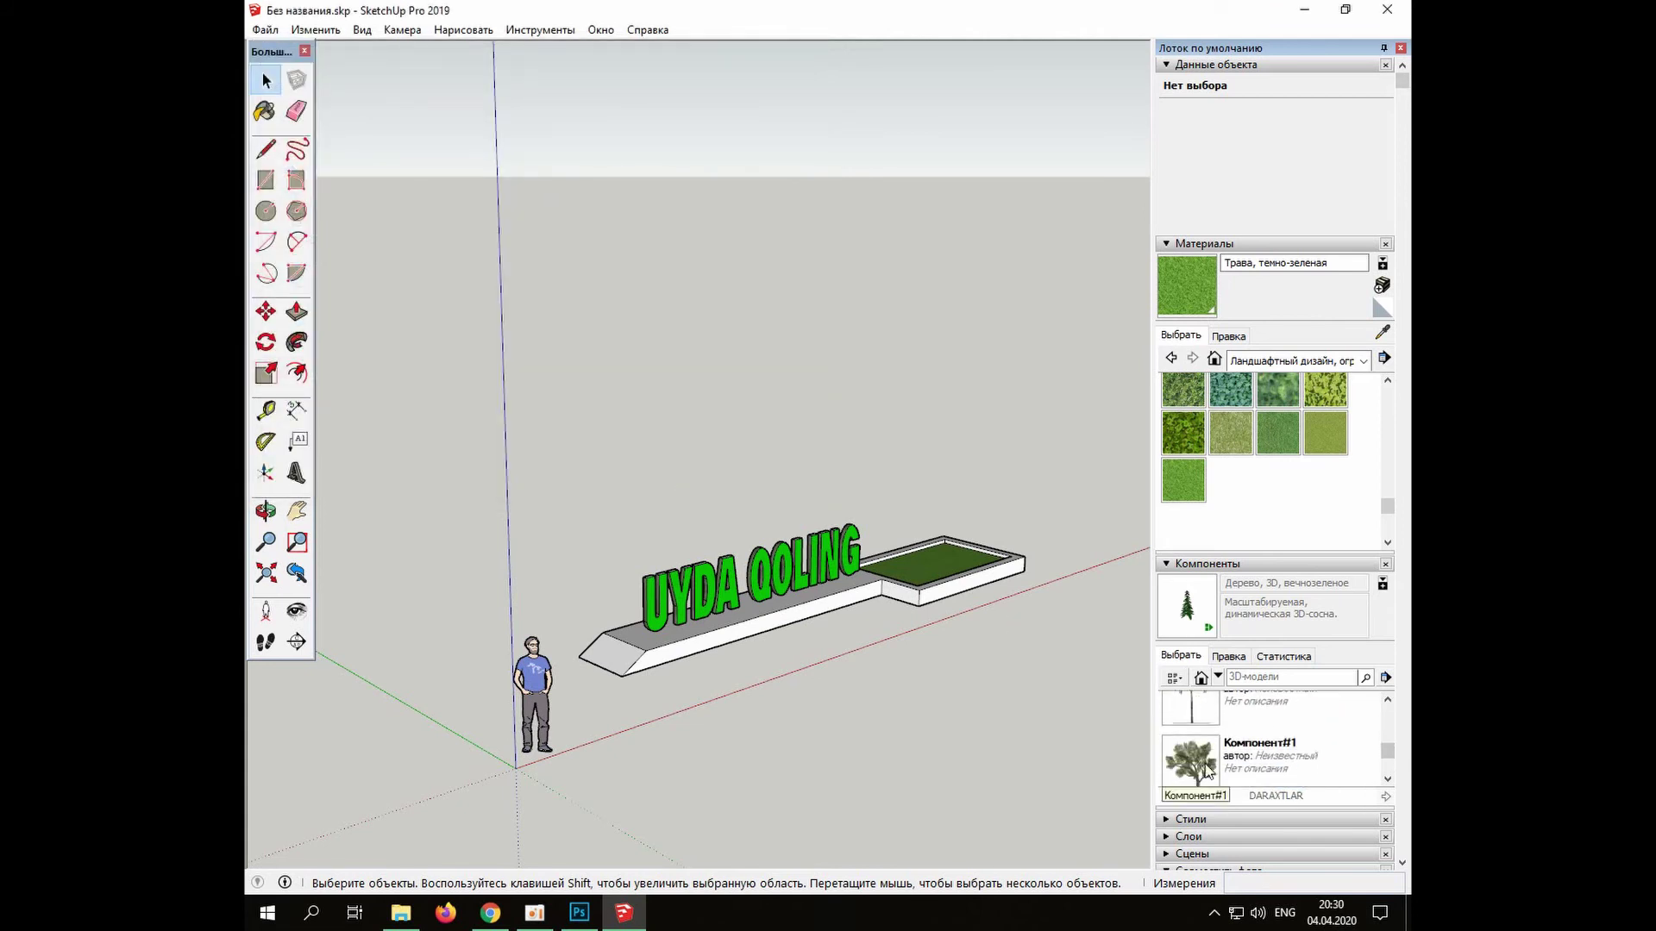
Insert the leafy tree Компонент#1 behind the slab, bring it closer to the slab and scale it down
left_click(1207, 770)
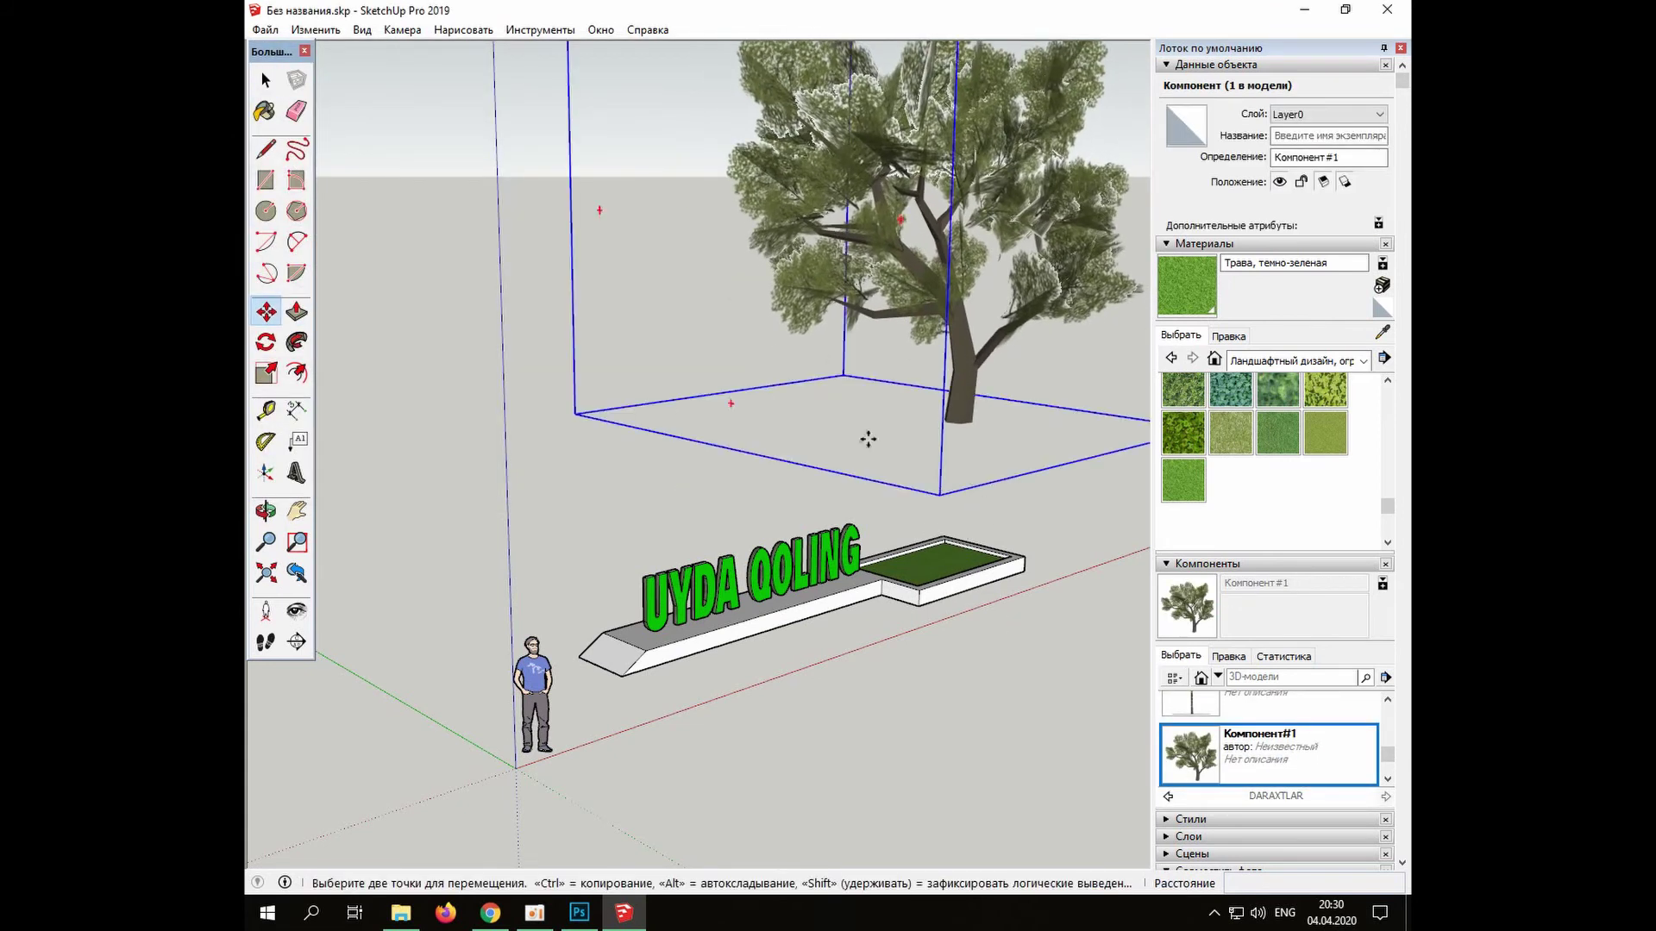
middle_click_drag(857, 370, 351, 340)
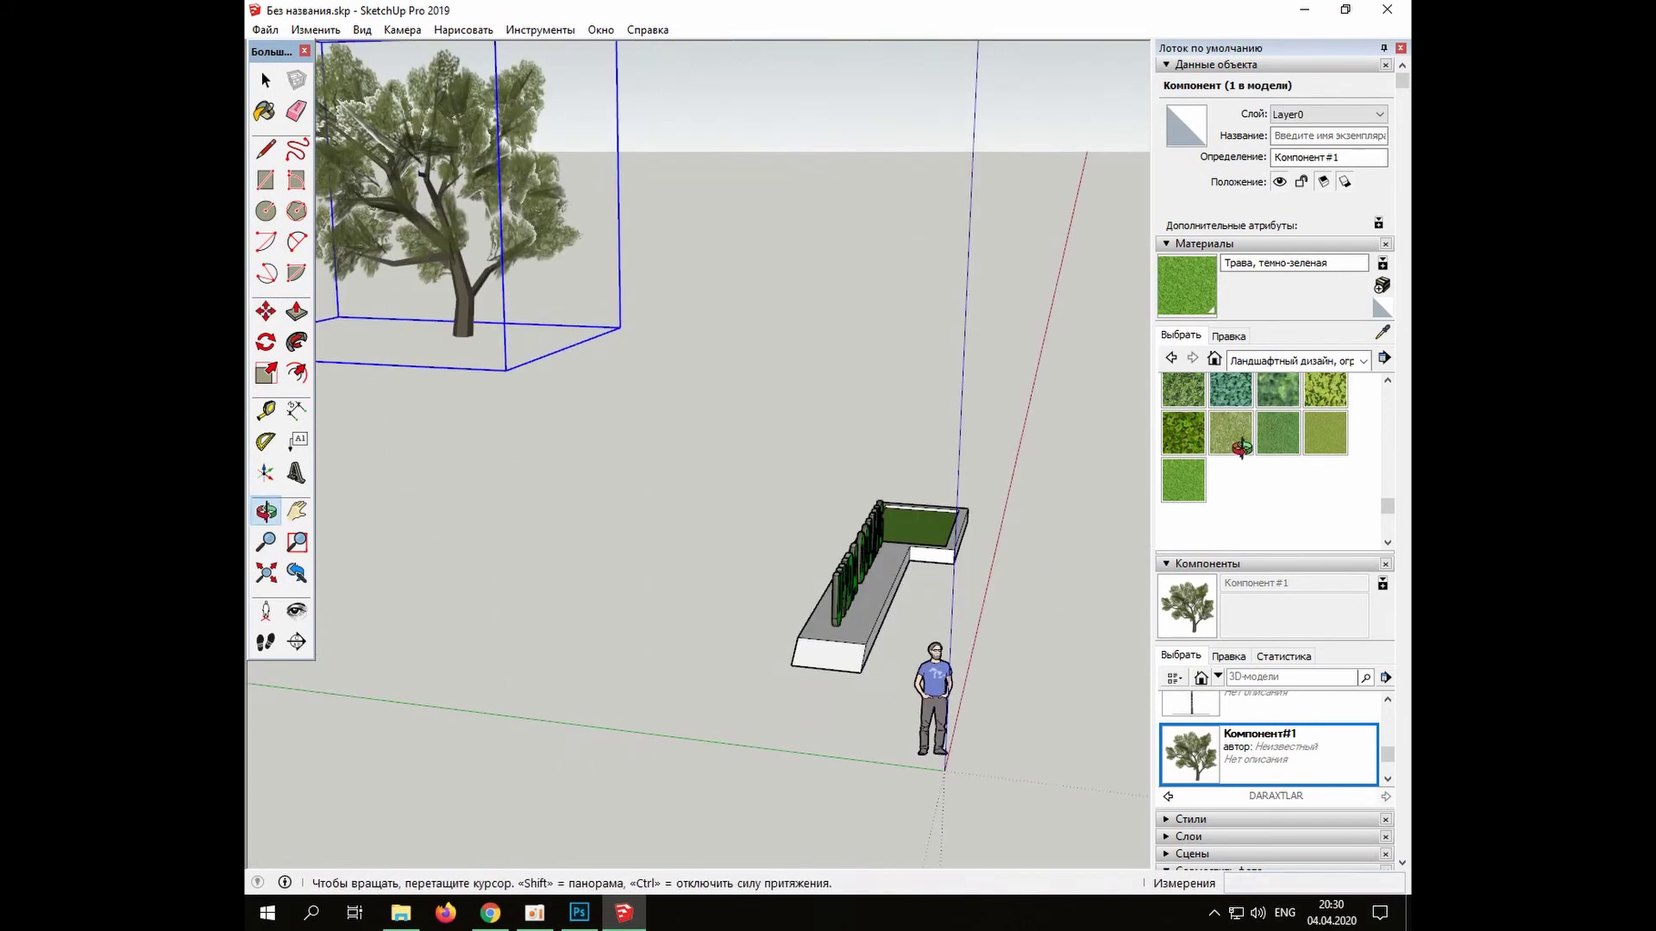
left_click_drag(507, 369, 980, 516)
left_click(266, 373)
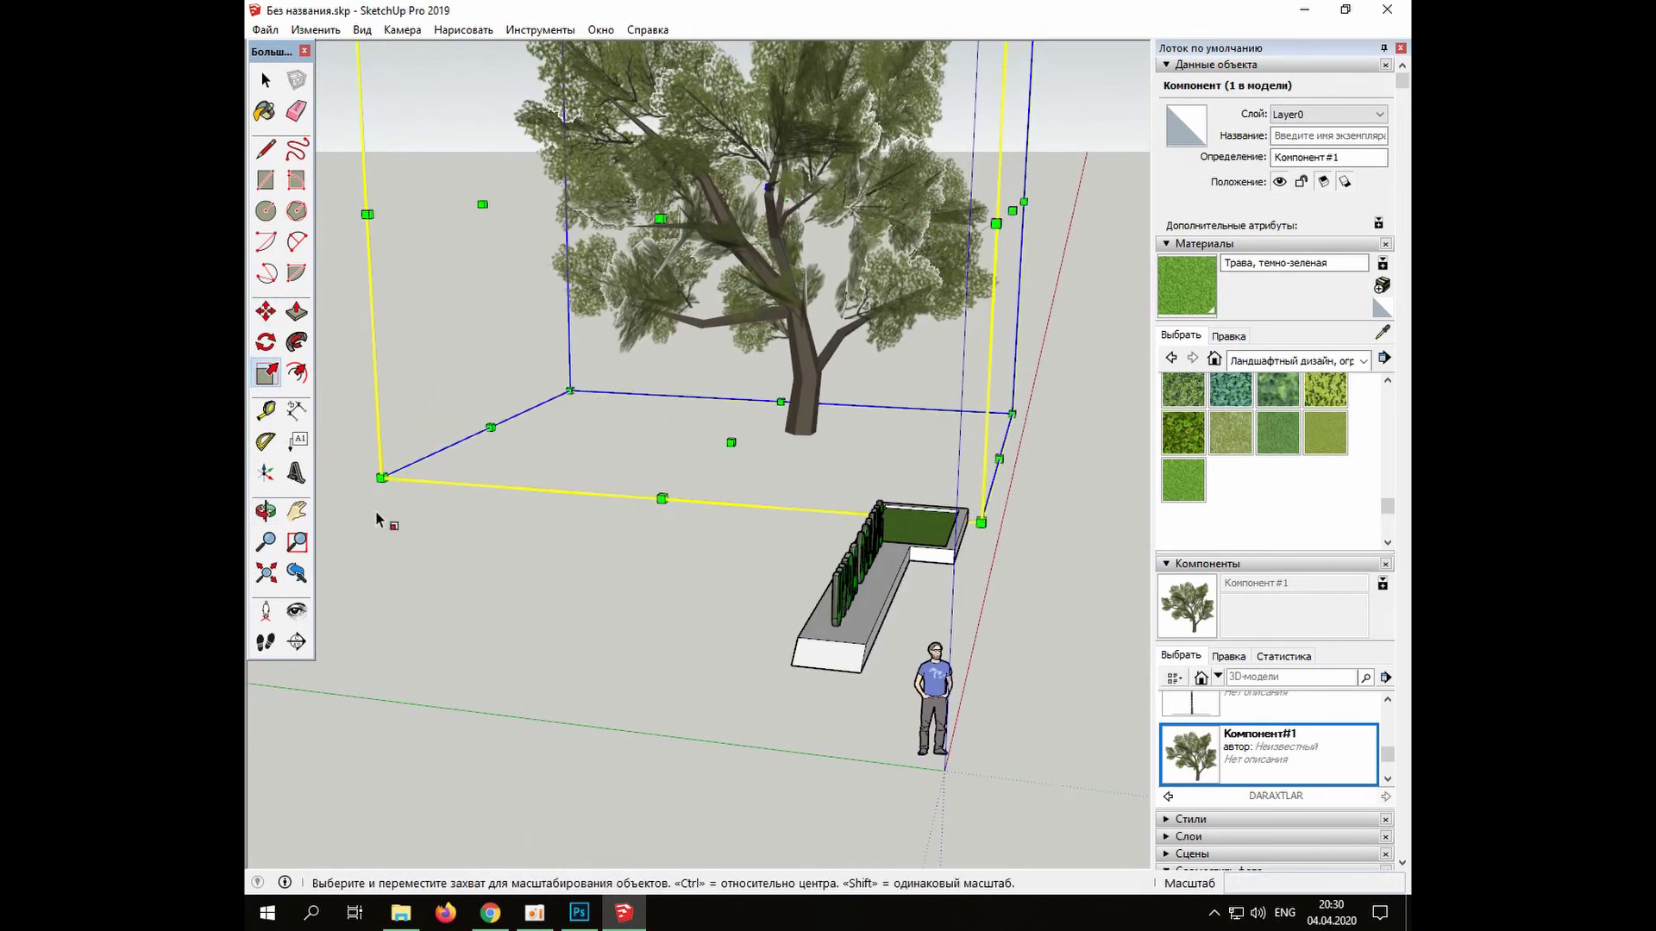
left_click_drag(381, 478, 699, 232)
Move the scaled tree over the slab's end section so its trunk sits within the grass bed
left_click(278, 315)
left_click_drag(1009, 237, 947, 419)
middle_click_drag(932, 590, 741, 565)
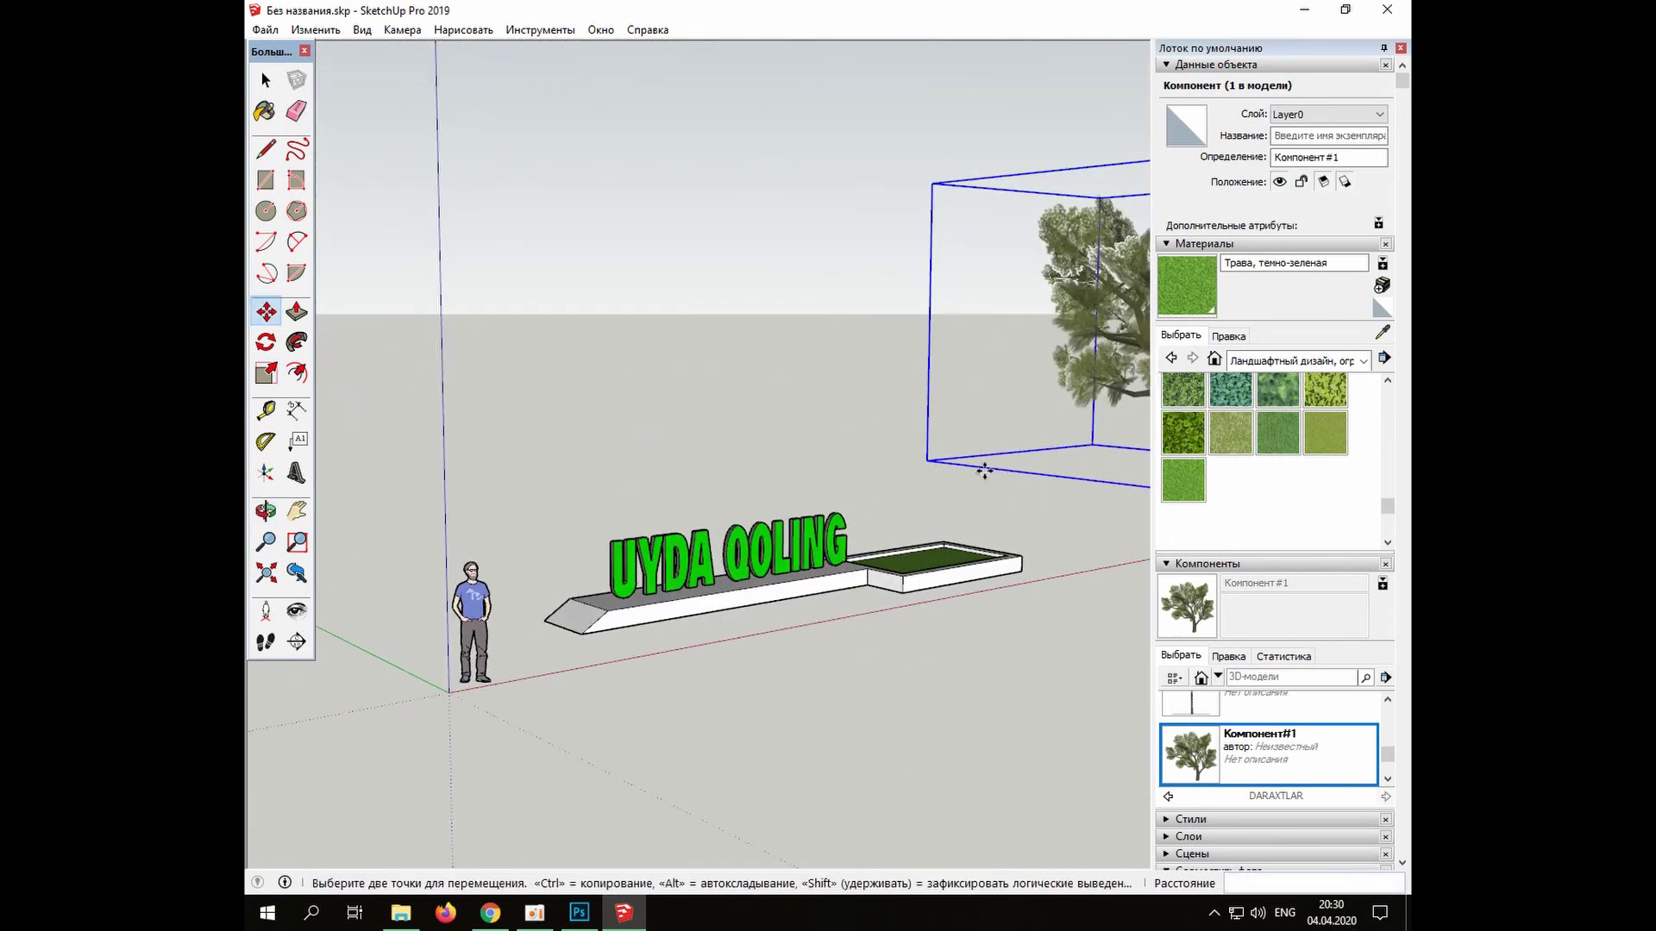
left_click_drag(983, 470, 865, 498)
middle_click_drag(922, 638, 1039, 647)
left_click_drag(1015, 130, 967, 196)
middle_click_drag(1130, 487, 1060, 519)
left_click_drag(1049, 619, 746, 640)
middle_click_drag(828, 690, 1056, 800)
left_click_drag(927, 526, 861, 624)
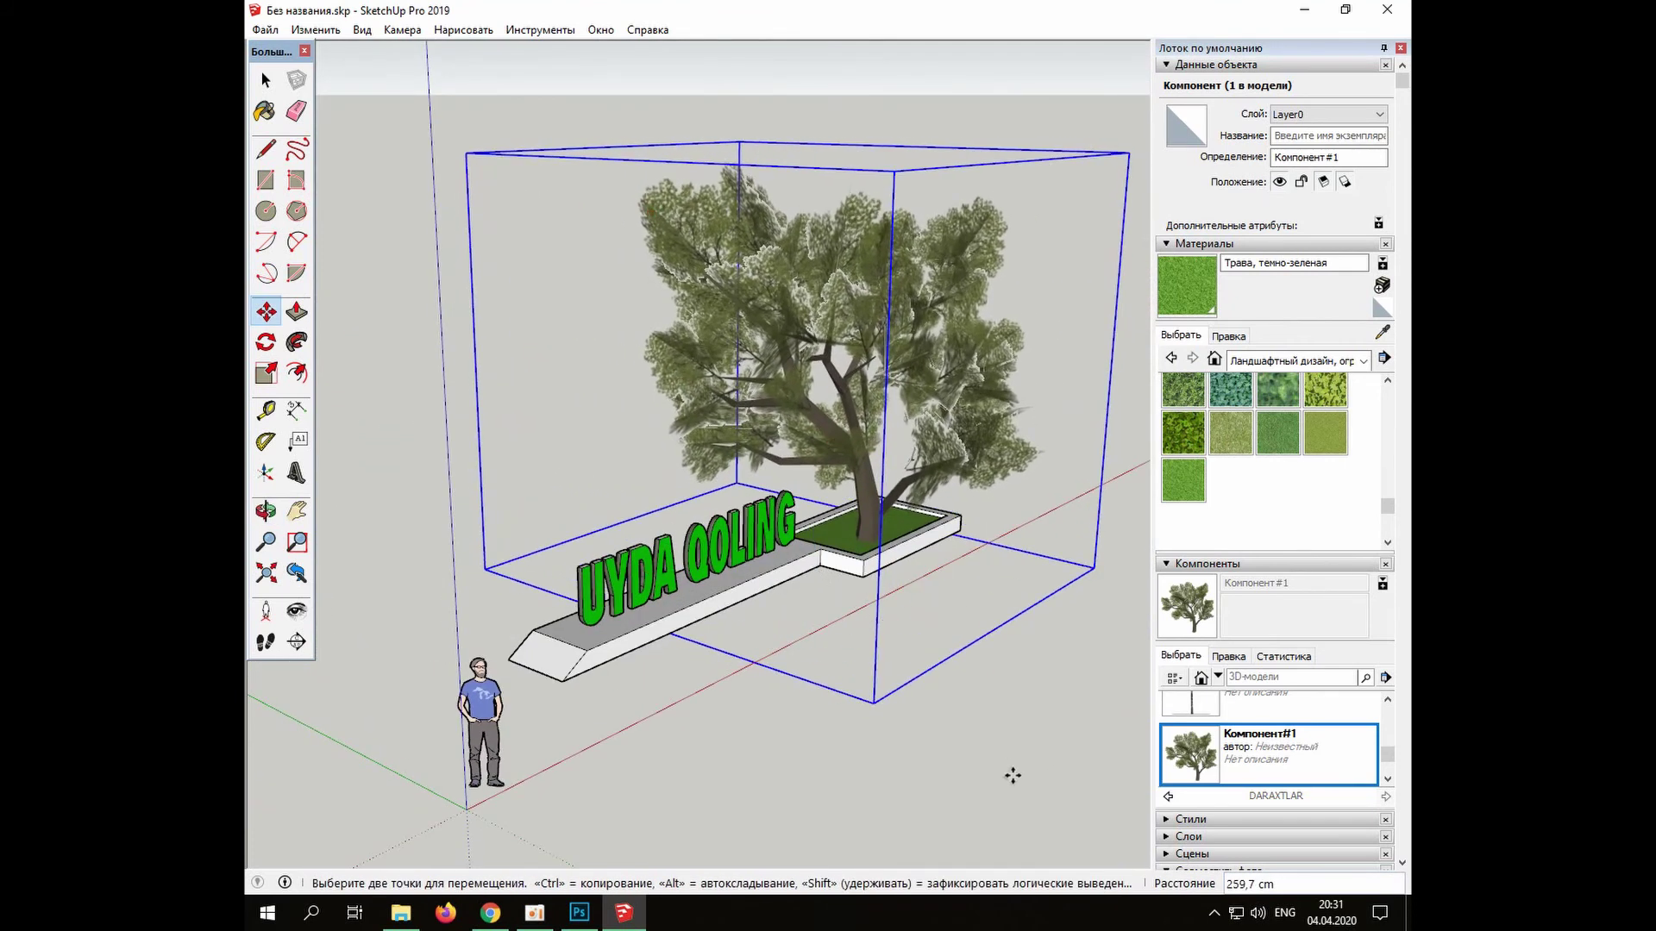
left_click(269, 80)
left_click(977, 751)
Raise the tree vertically until the base of its trunk rests on the grass and no longer pokes out below the slab
middle_click_drag(979, 755, 832, 664)
left_click(896, 492)
left_click(841, 664)
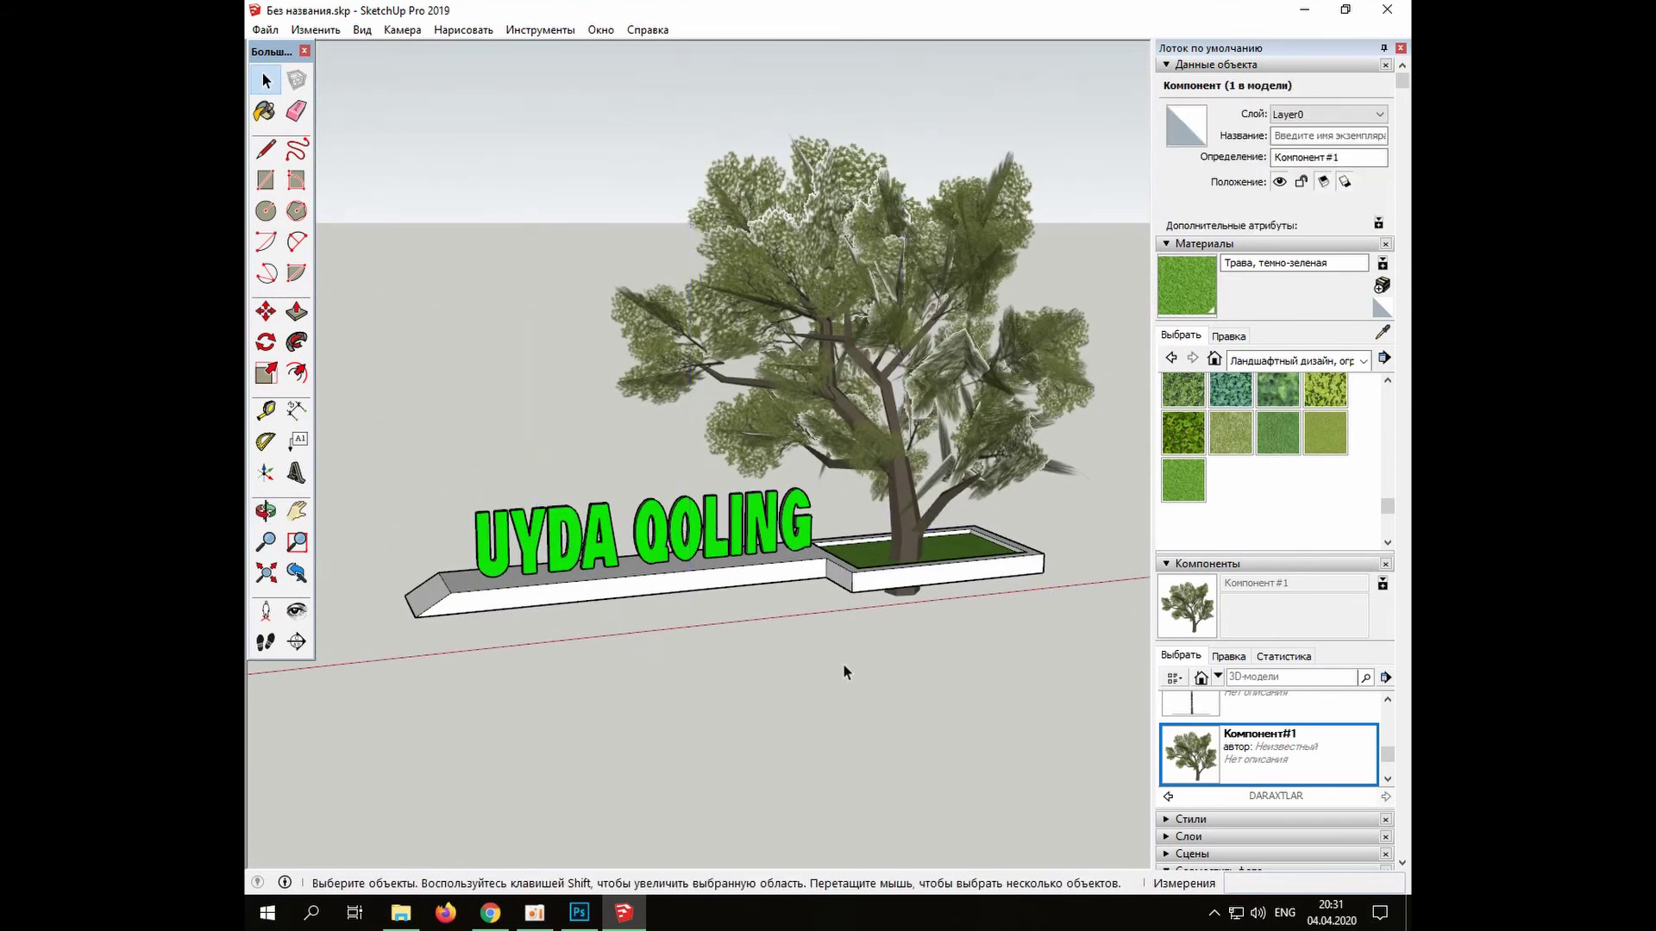
left_click(897, 500)
left_click(266, 312)
left_click_drag(690, 696, 699, 665)
left_click_drag(917, 787, 820, 561)
key("ctrl+z")
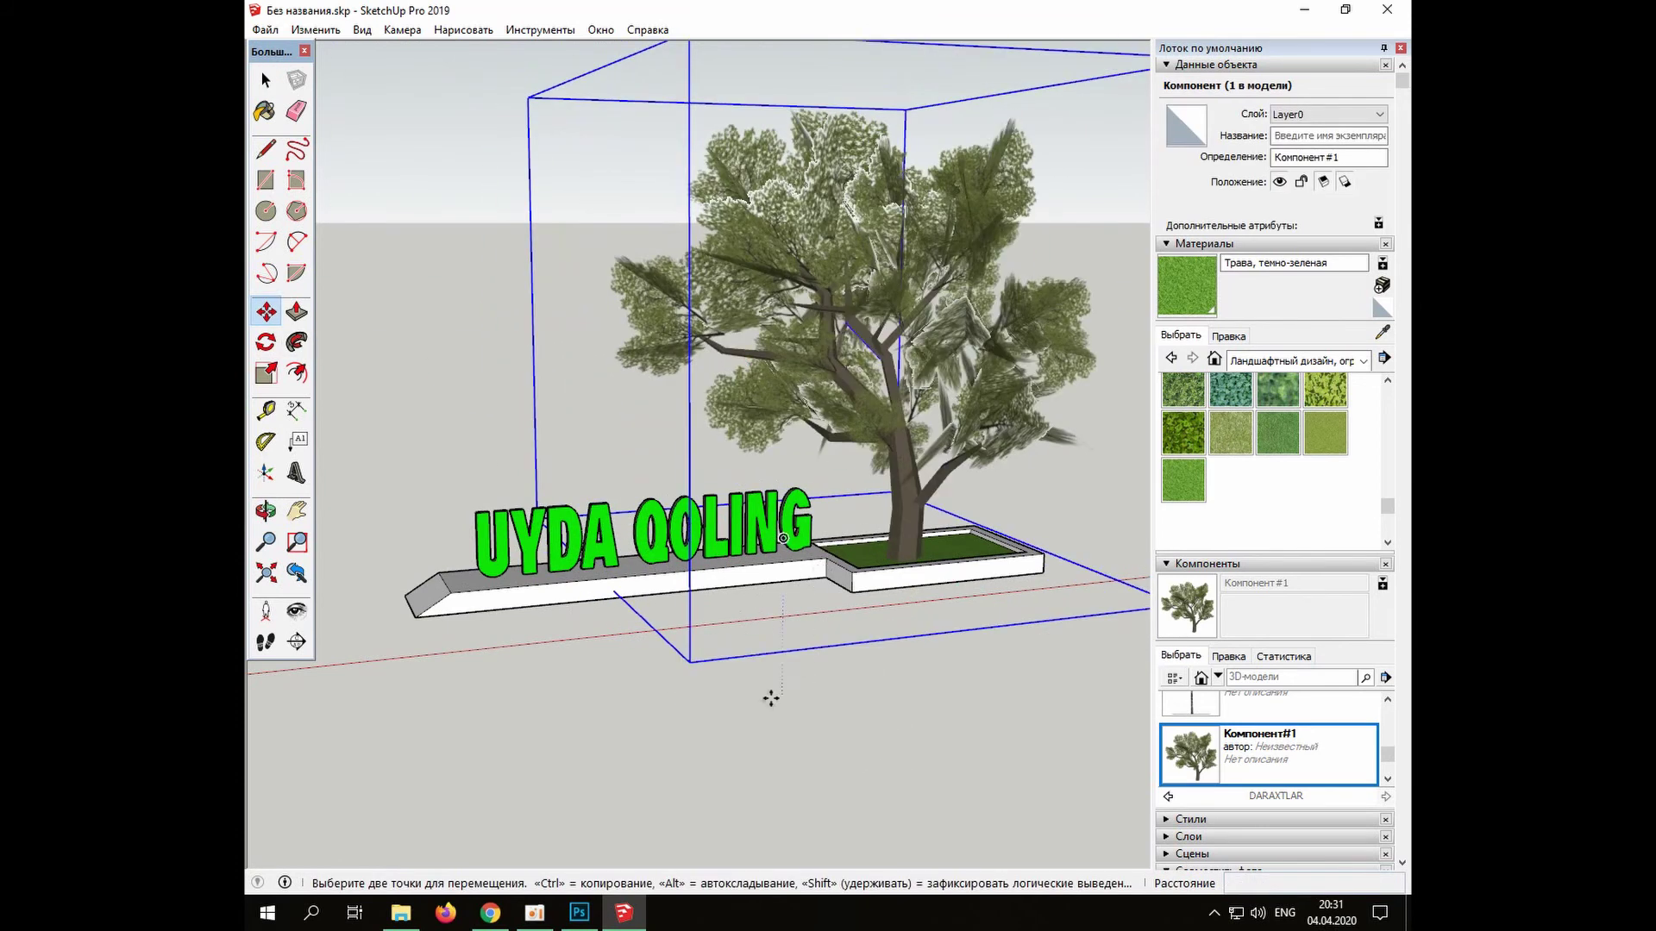
mouse_move(743, 703)
middle_mouse_down()
mouse_move(740, 463)
mouse_move(743, 715)
middle_mouse_up()
key("space")
left_click(877, 738)
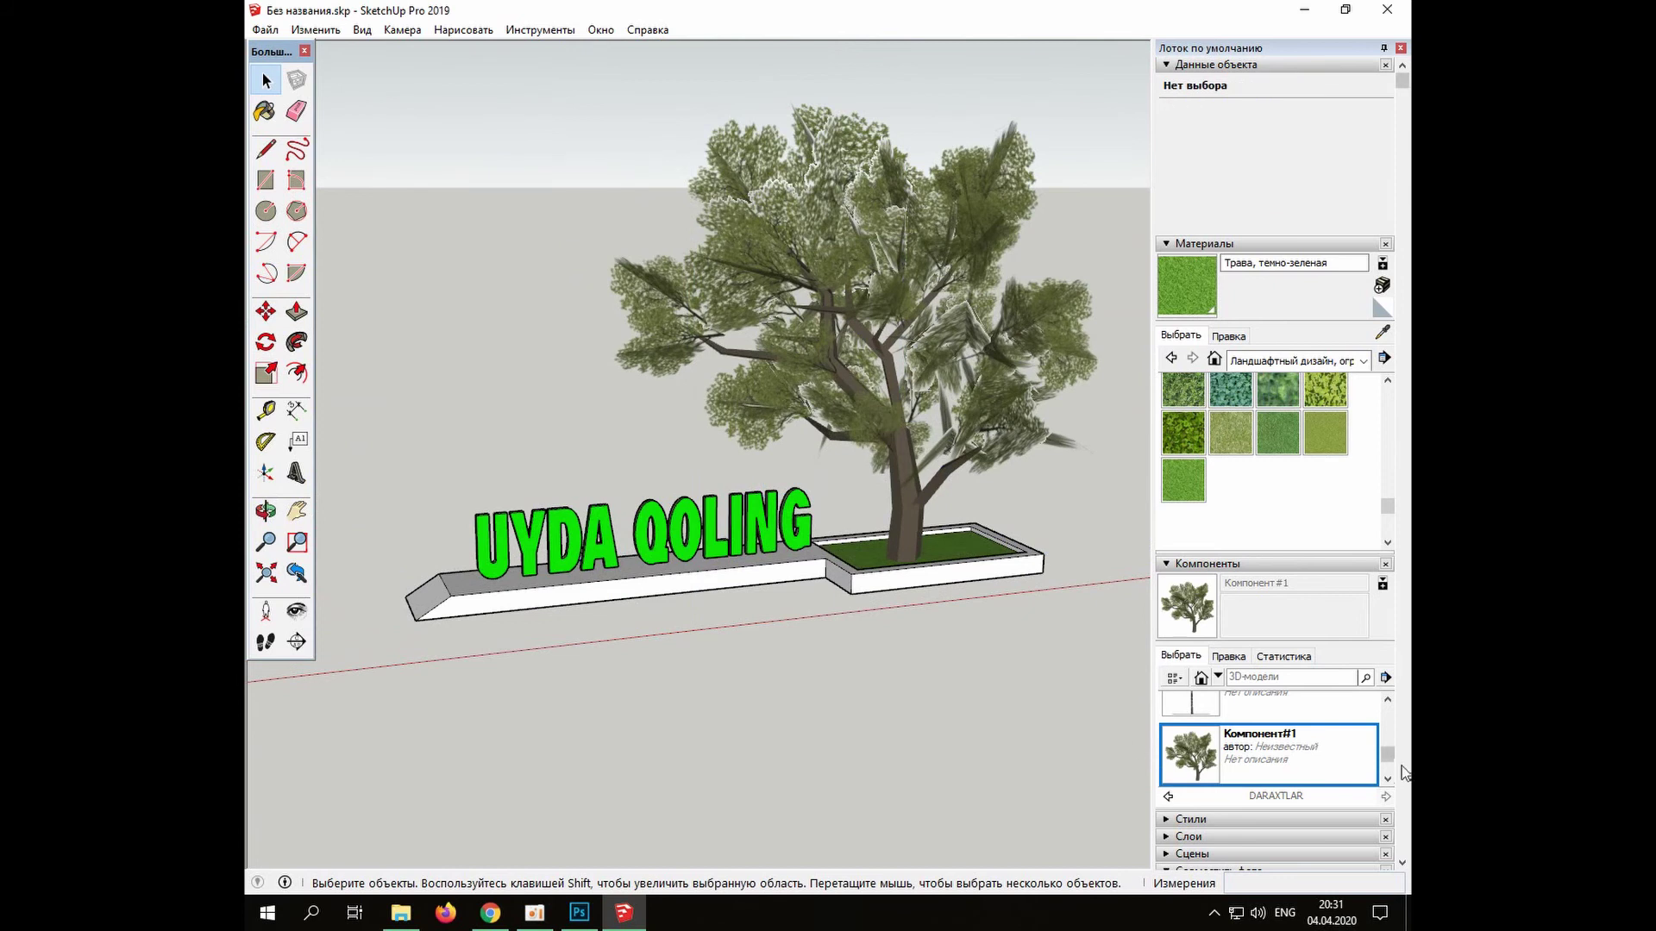
Look through the DARAXTLAR collection and the components already in the model for more plants
left_click_drag(1388, 757, 1388, 766)
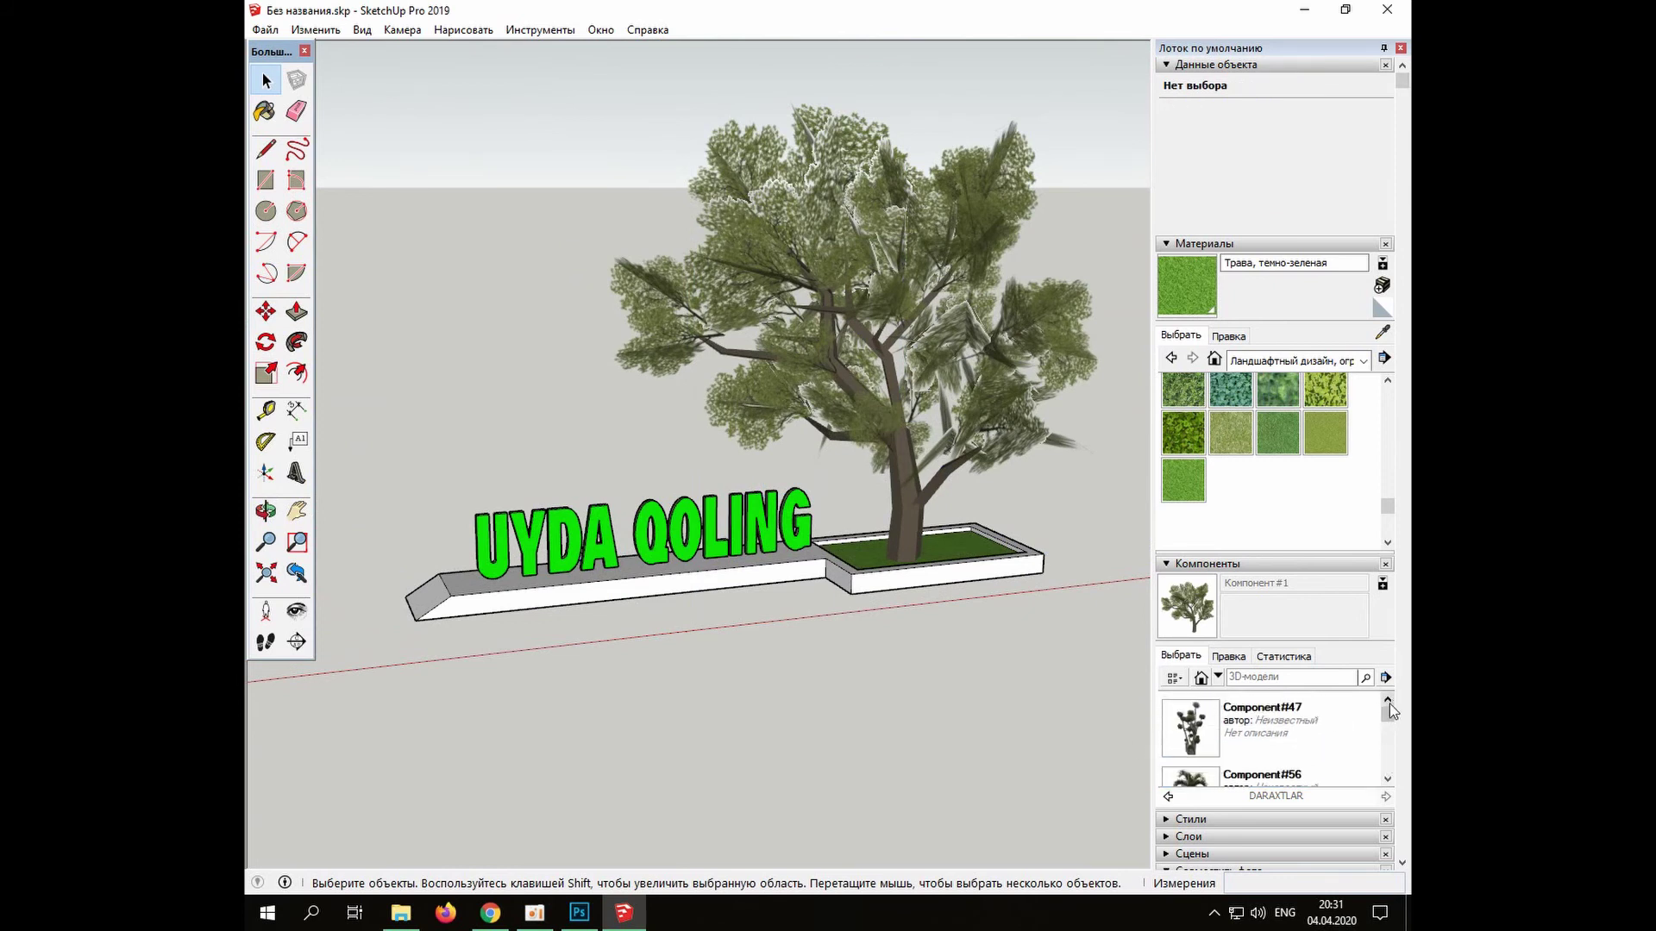
left_click(1217, 678)
left_click(1075, 758)
left_click(1218, 678)
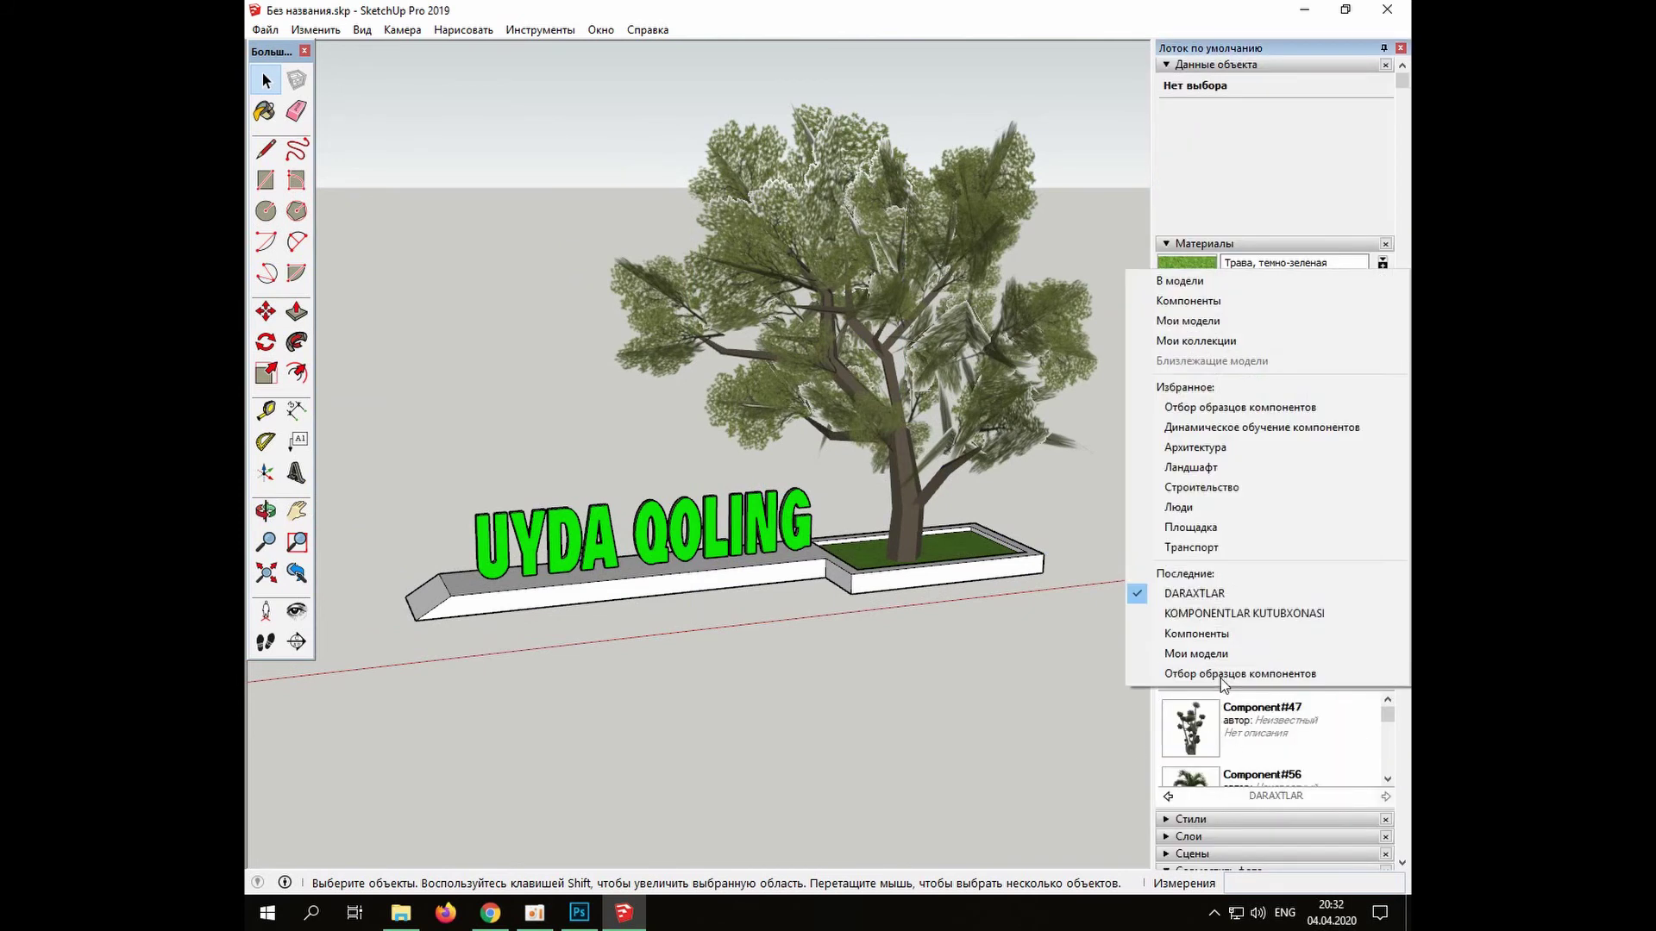
left_click(1265, 741)
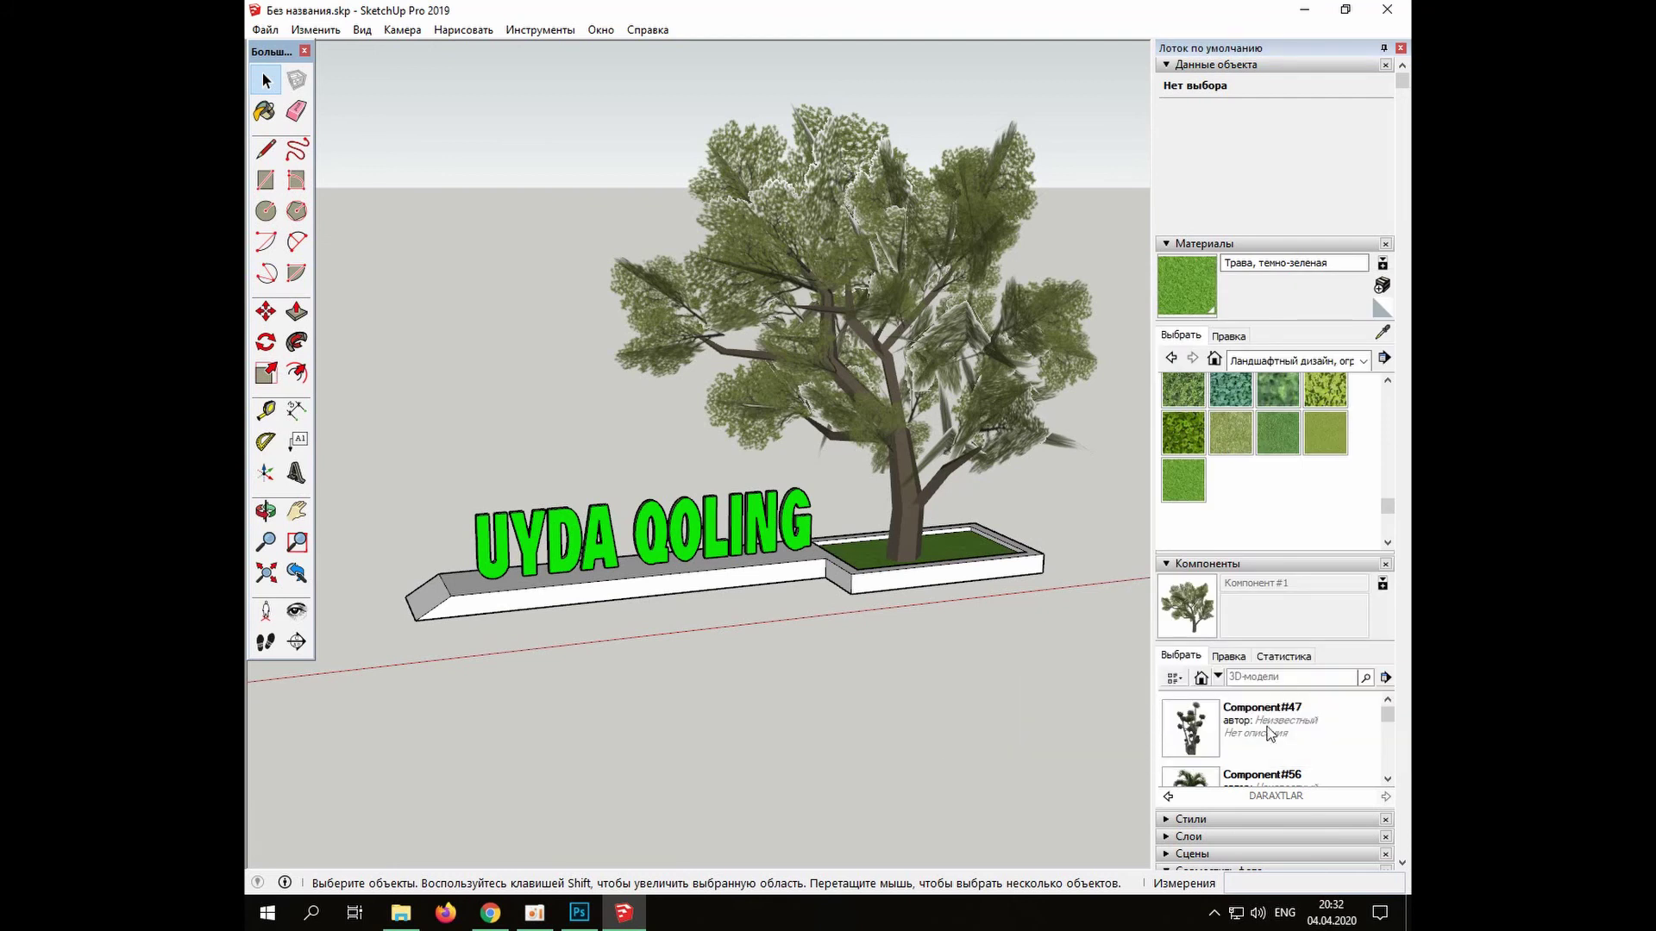
scroll(1250, 687, "down", 1)
left_click(1242, 515)
left_click(1244, 536)
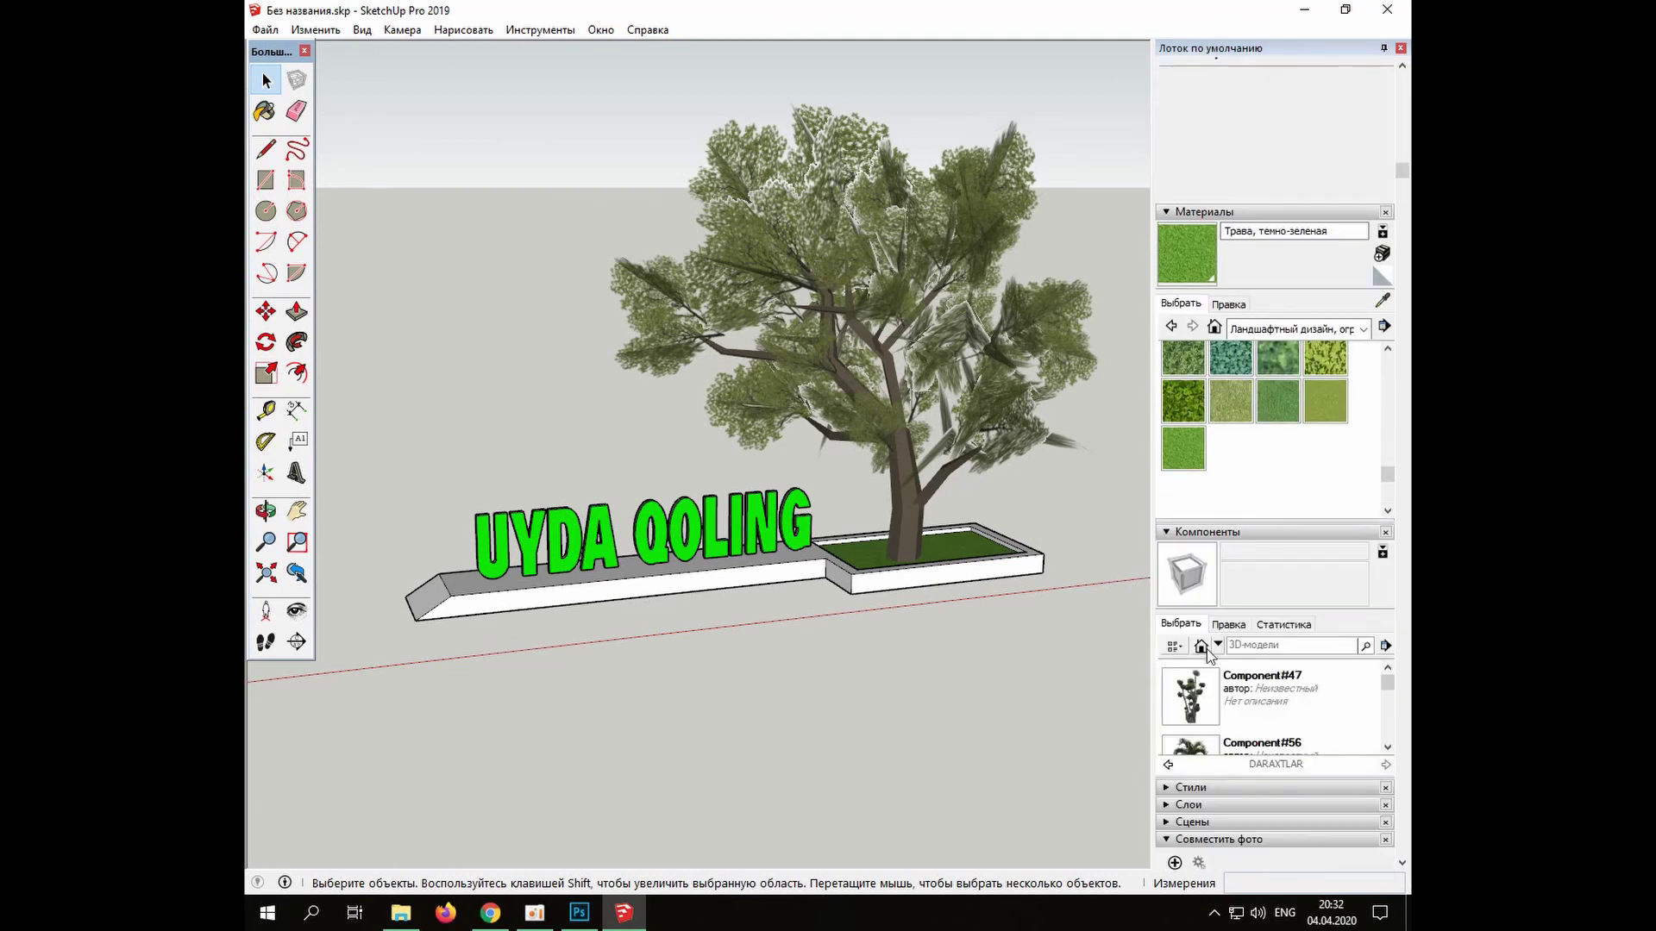
left_click(1235, 624)
left_click(1274, 624)
left_click(1183, 624)
scroll(1199, 687, "down", 1)
scroll(1199, 688, "up", 1)
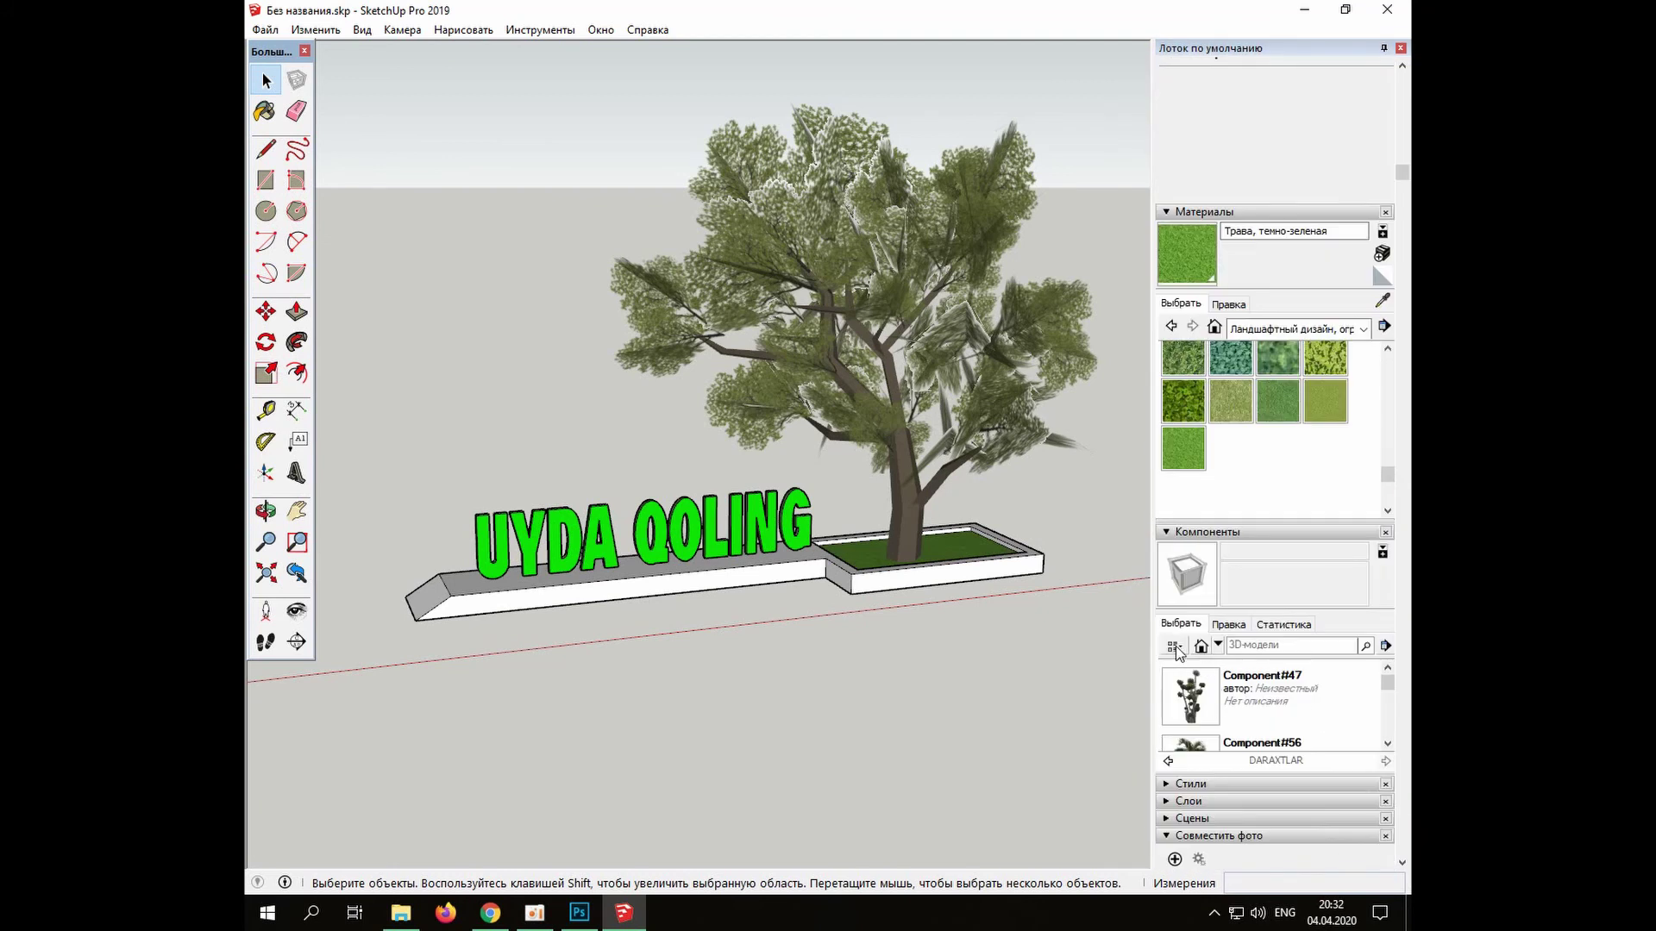
left_click(1175, 646)
left_click(1200, 649)
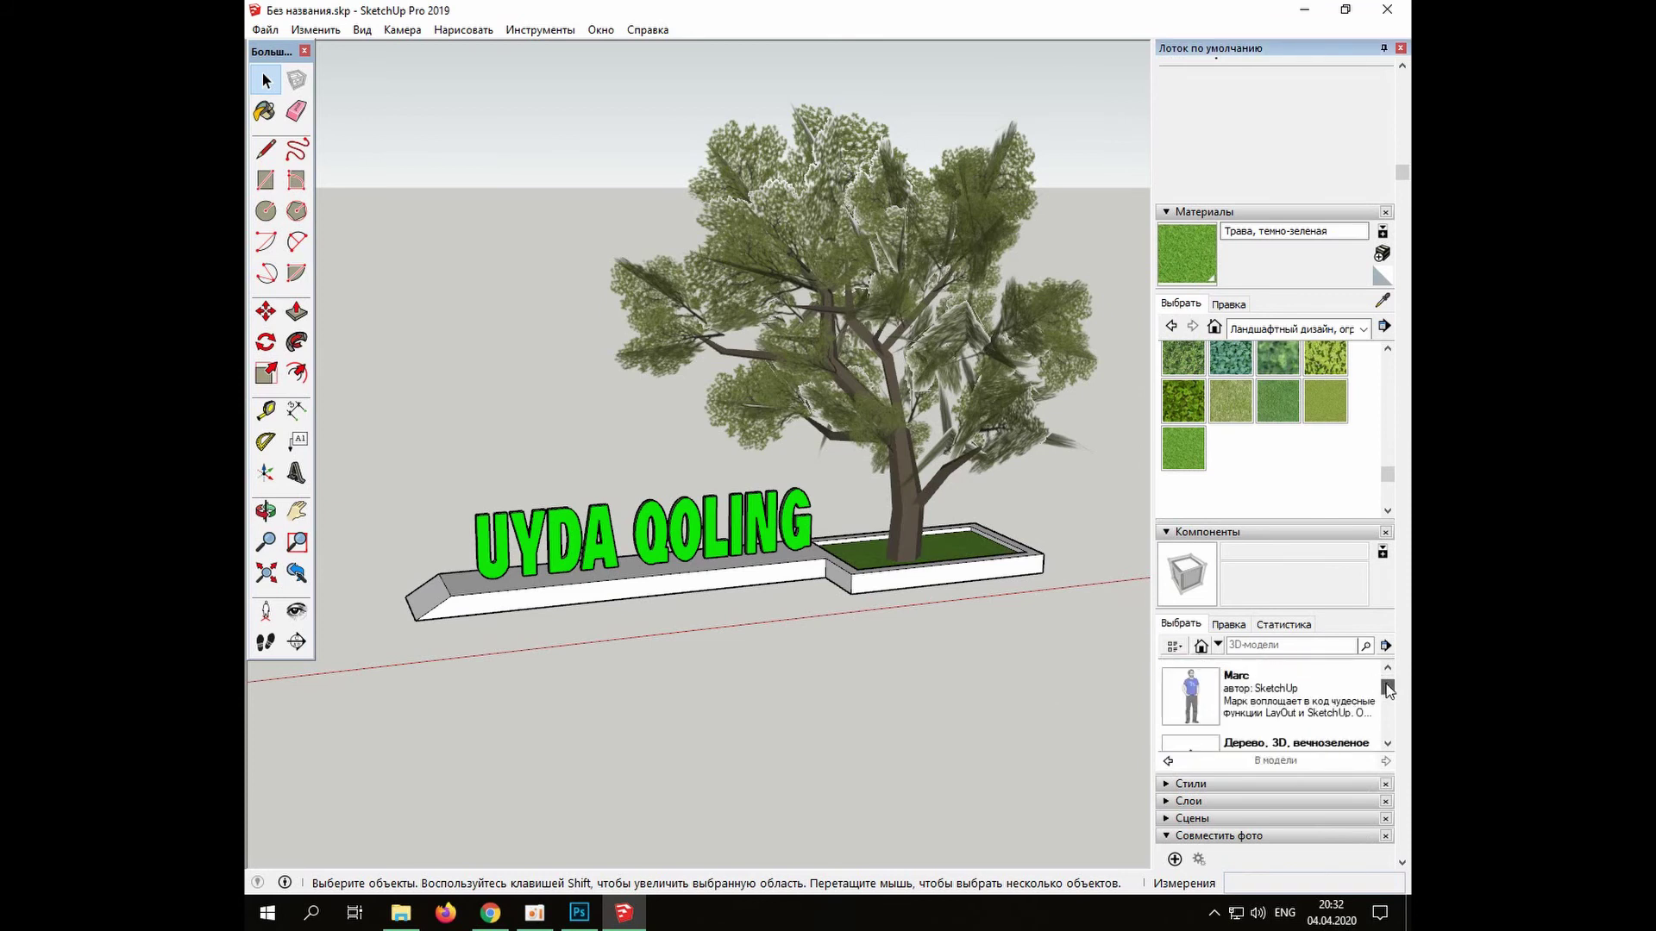
Load the KUKATLAR folder as a local component collection
left_click(1385, 645)
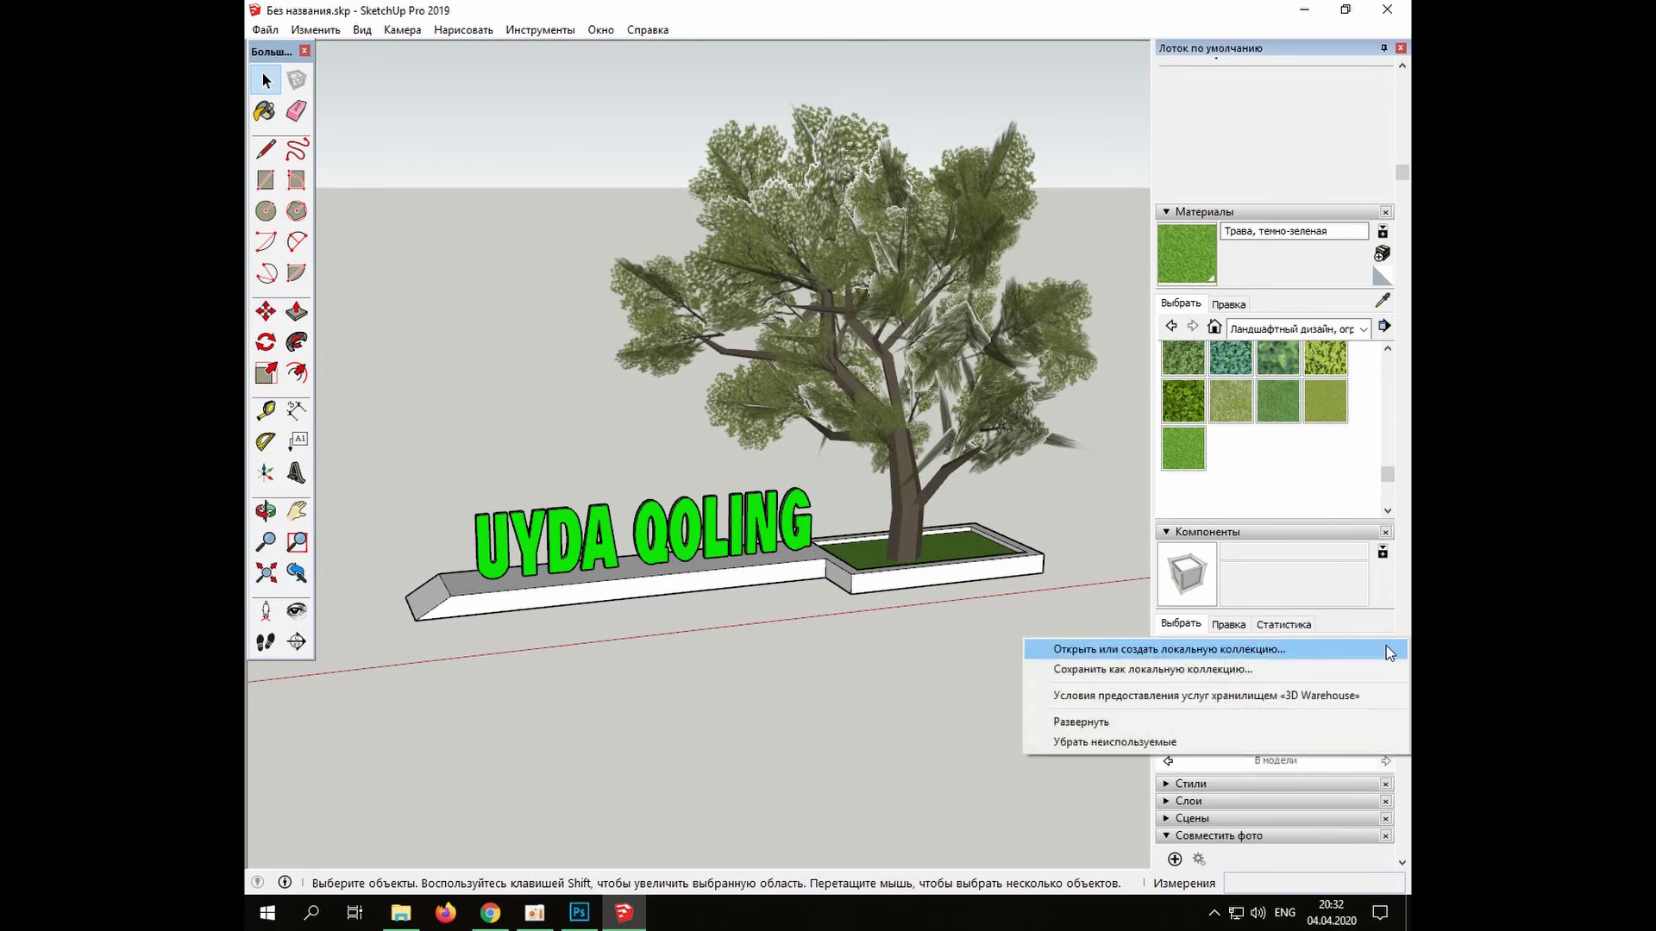
left_click(1250, 648)
left_click(473, 244)
left_click(663, 474)
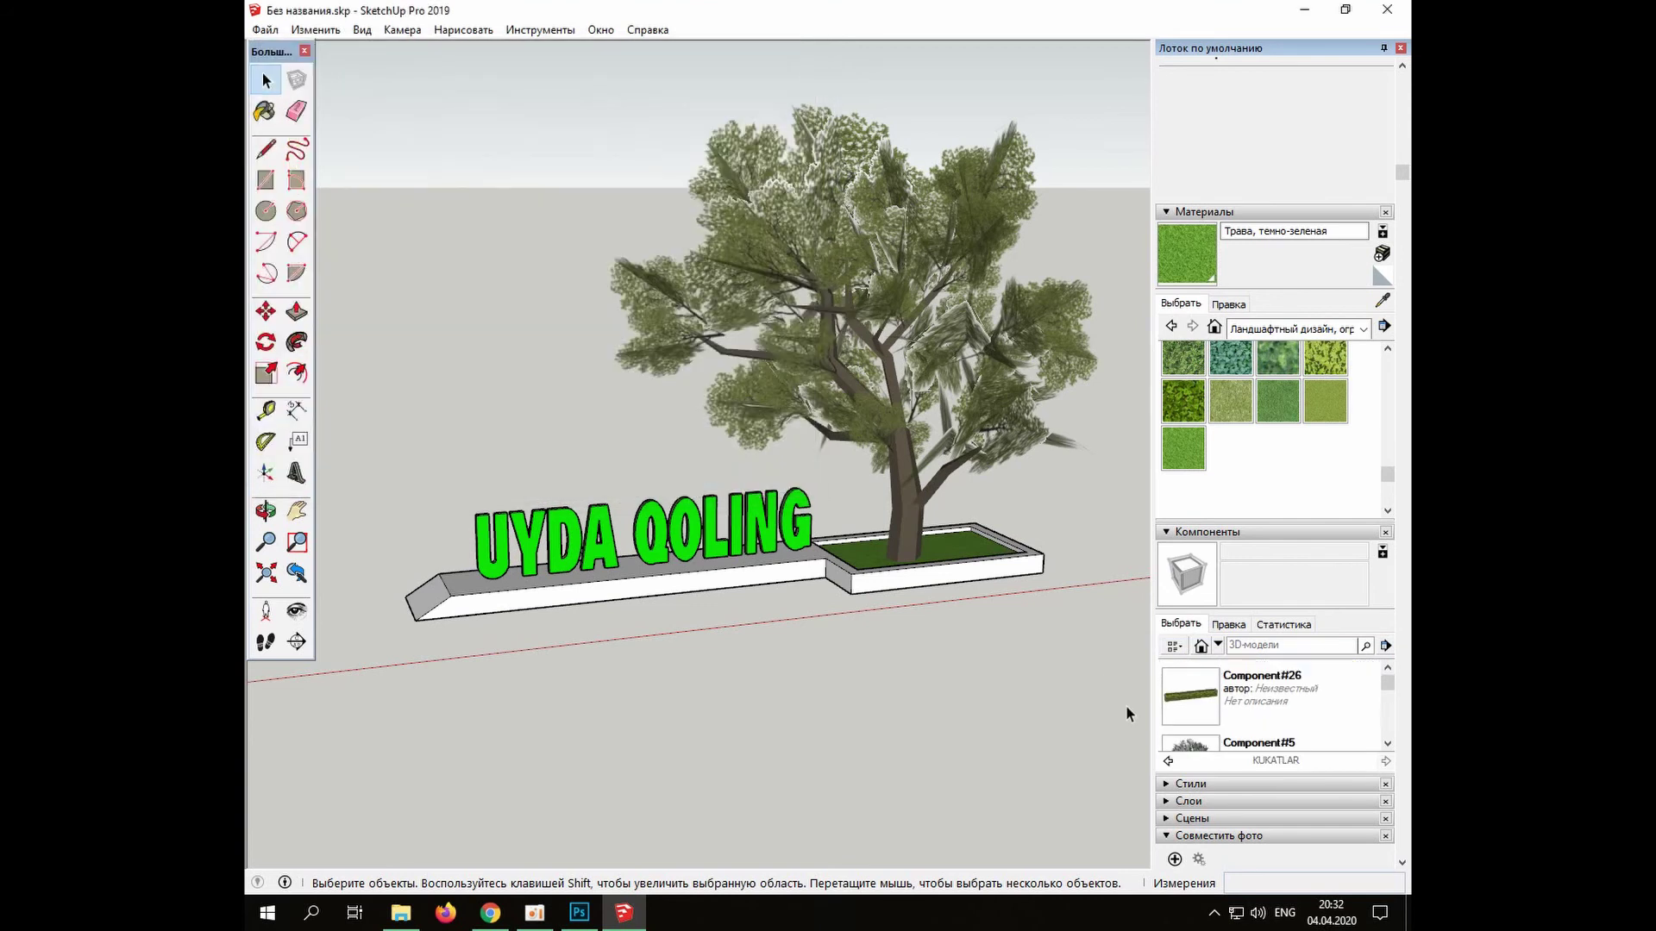
left_click(1276, 694)
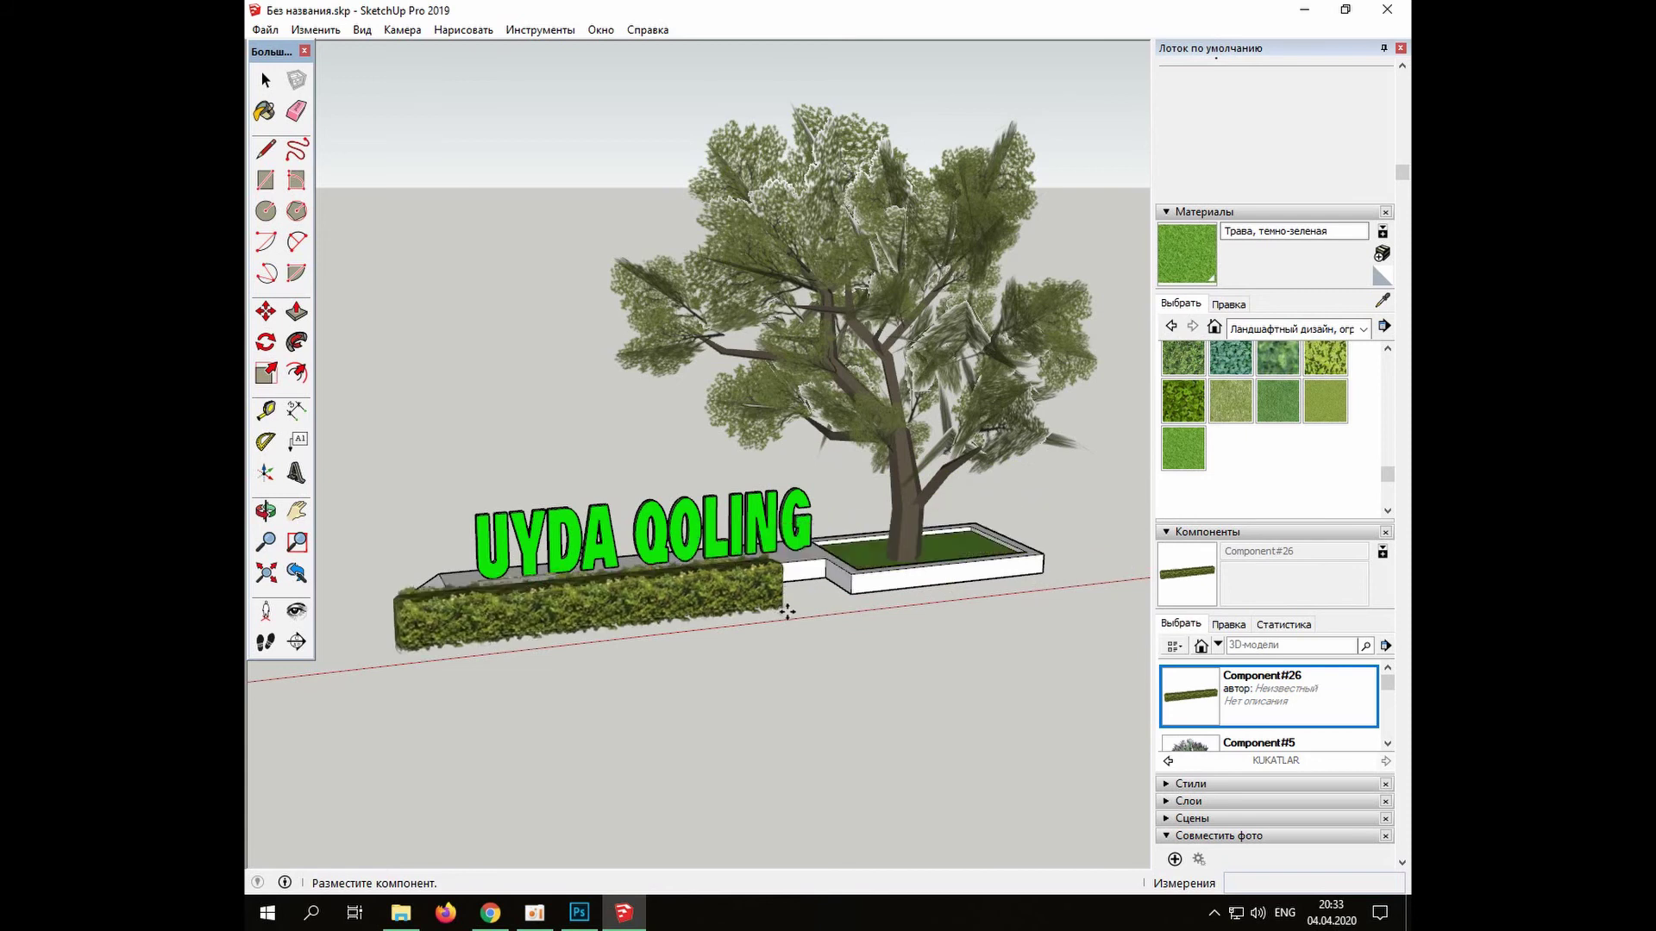
scroll(1035, 526, "up", 2)
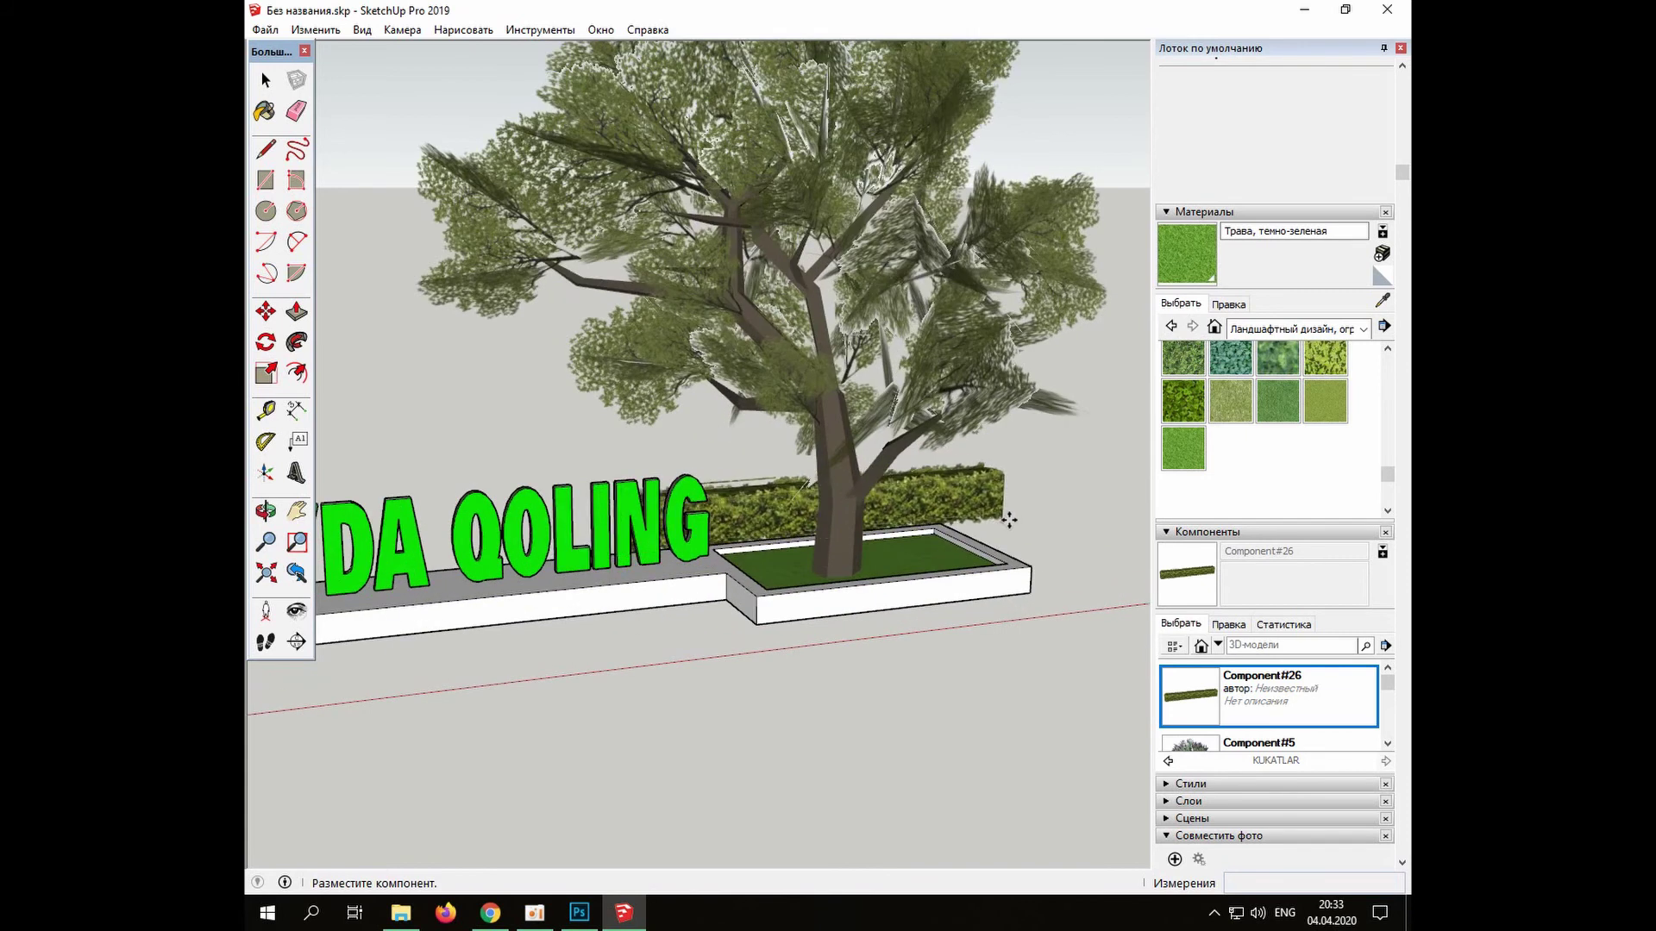
key("Escape")
Insert the shrub Component#5 on the grass bed between the lettering and the tree trunk
scroll(1263, 720, "down", 3)
scroll(1263, 720, "up", 1)
left_click(1261, 700)
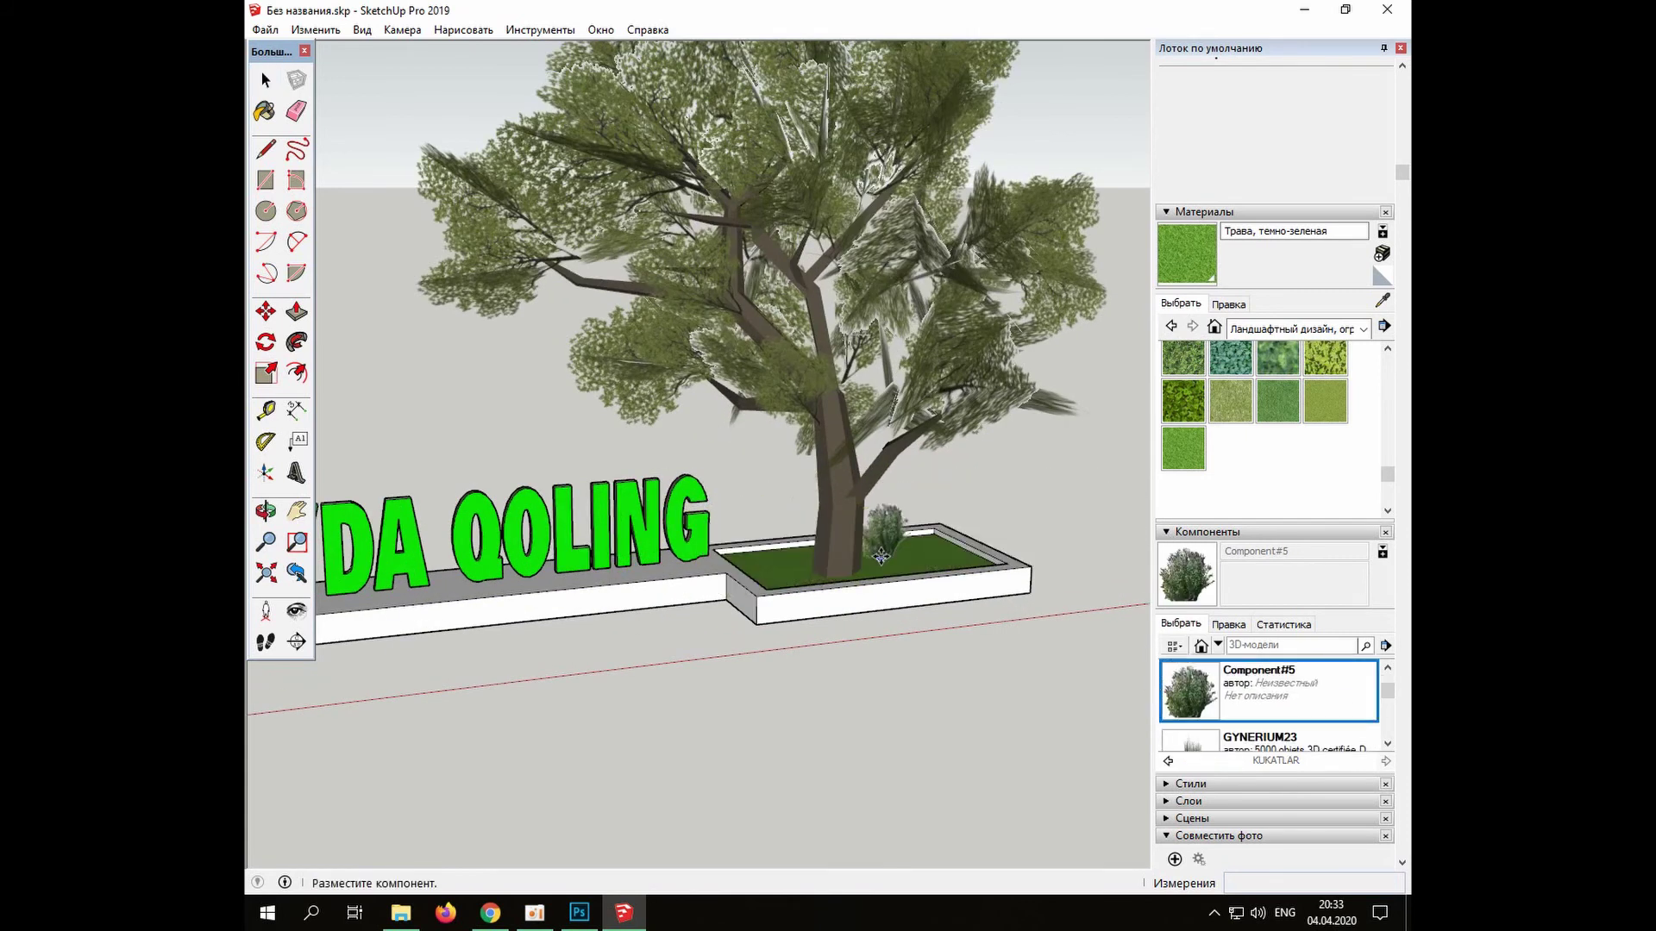
left_click(778, 566)
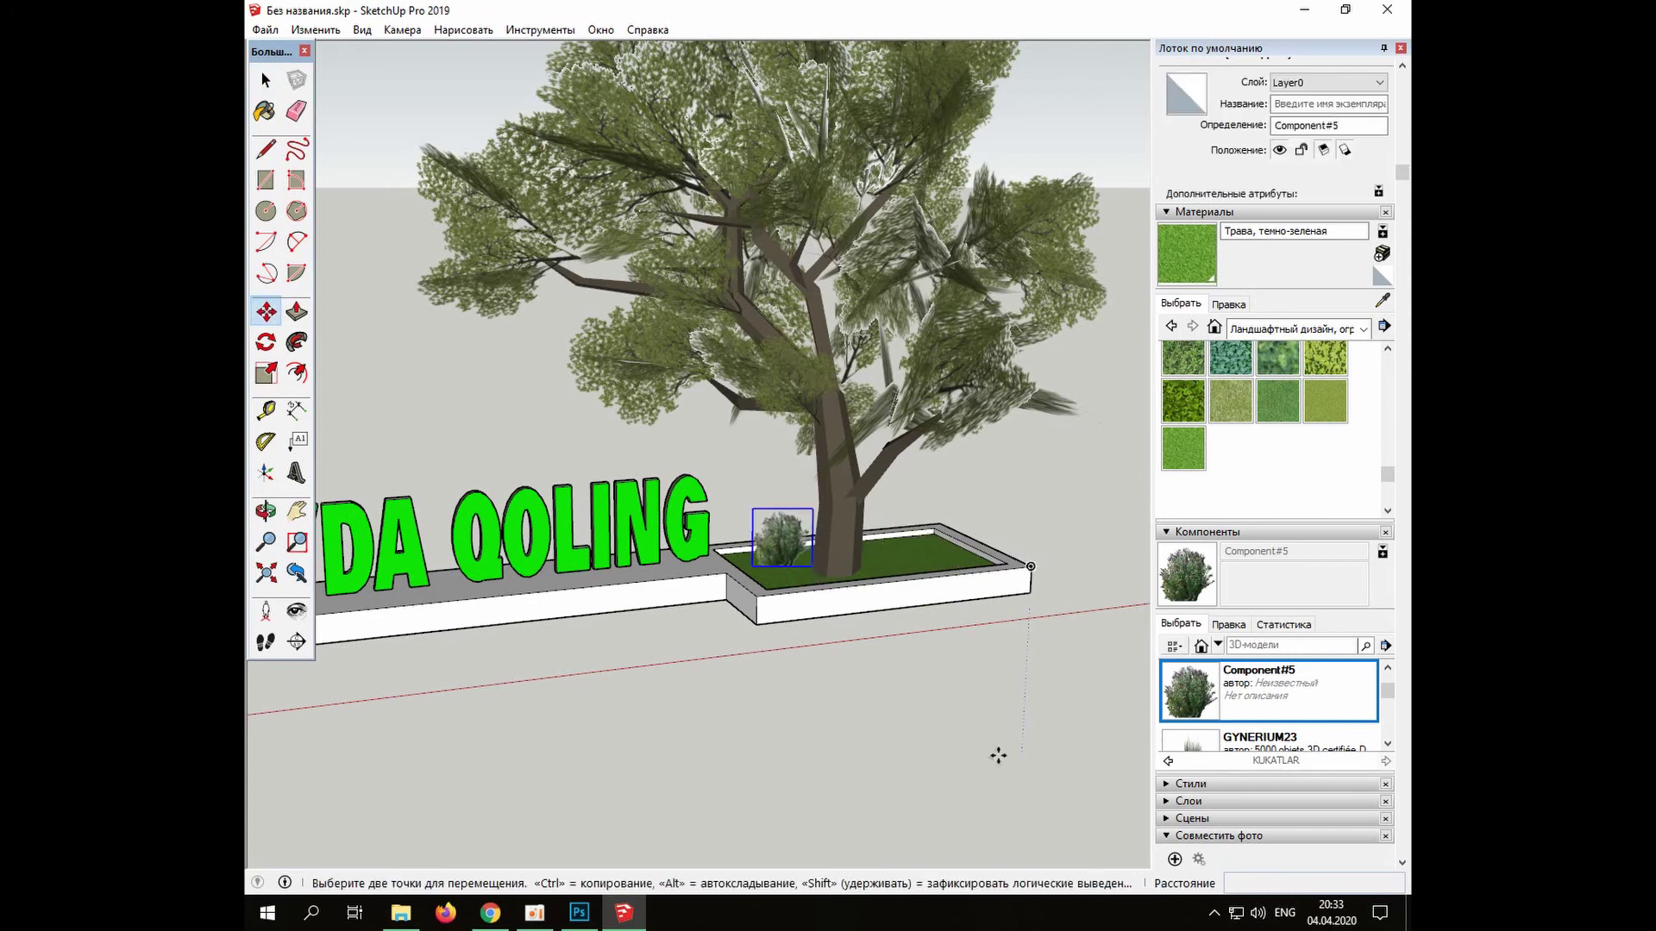
scroll(1219, 732, "down", 3)
scroll(1218, 732, "up", 2)
left_click(1190, 725)
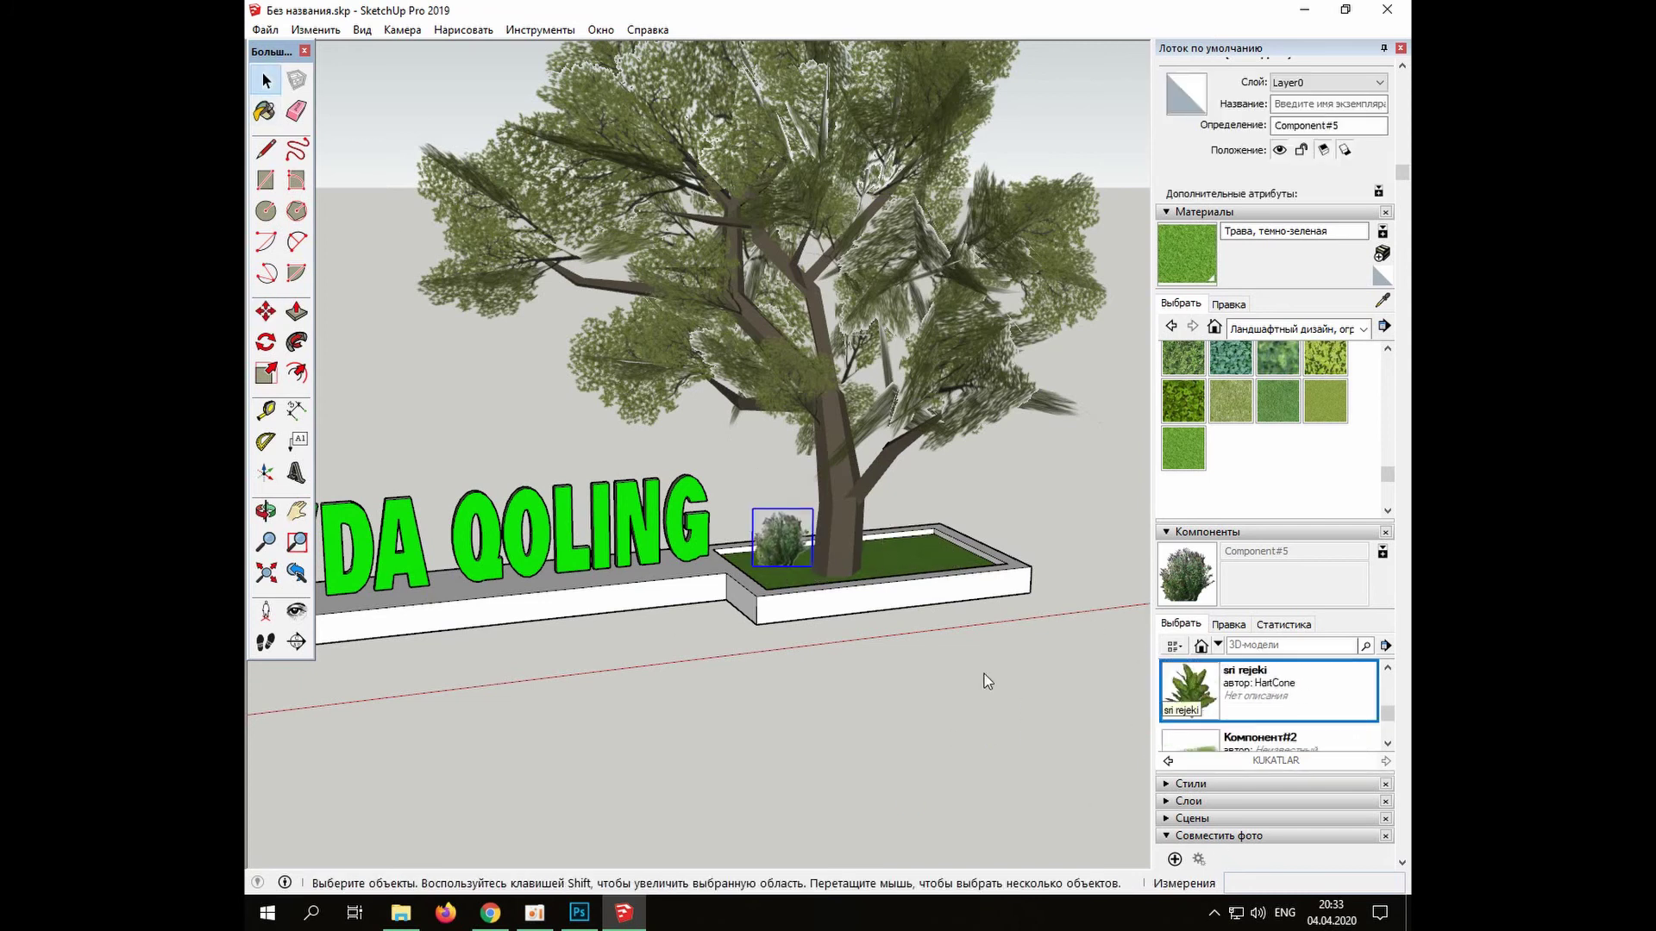
left_click(1274, 716)
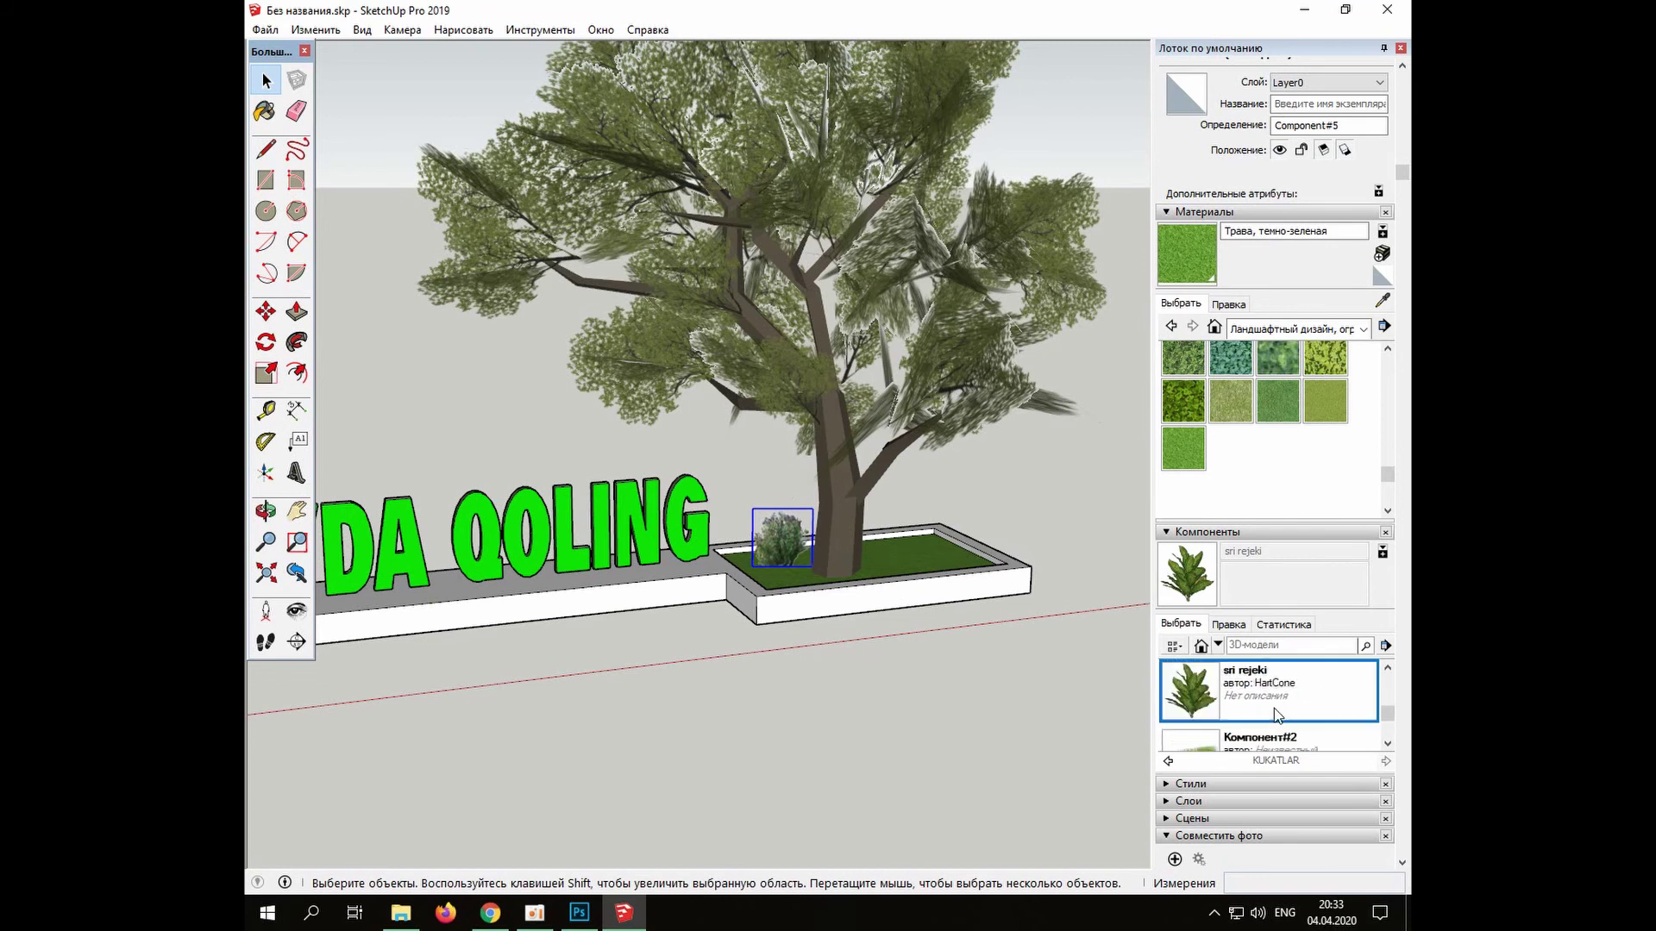
left_click(1210, 729)
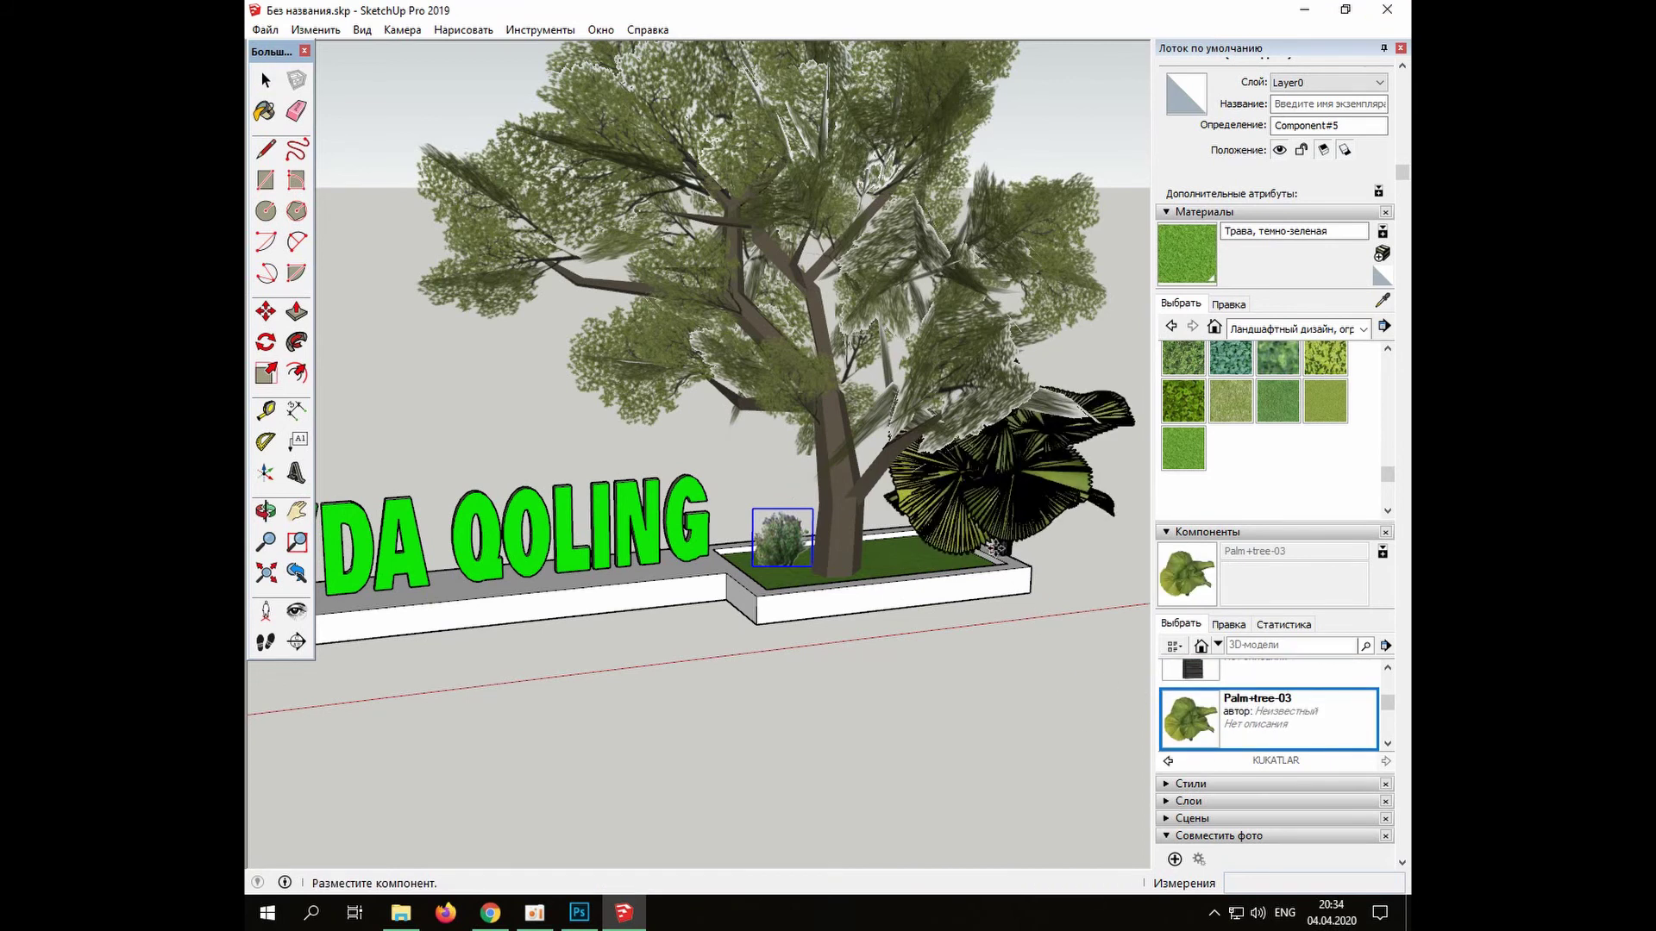
Insert the grass strip Компонент#2 in front of the slab and shorten it along the red axis to a scale of about 0,65
scroll(1275, 724, "down", 1)
left_click(1274, 724)
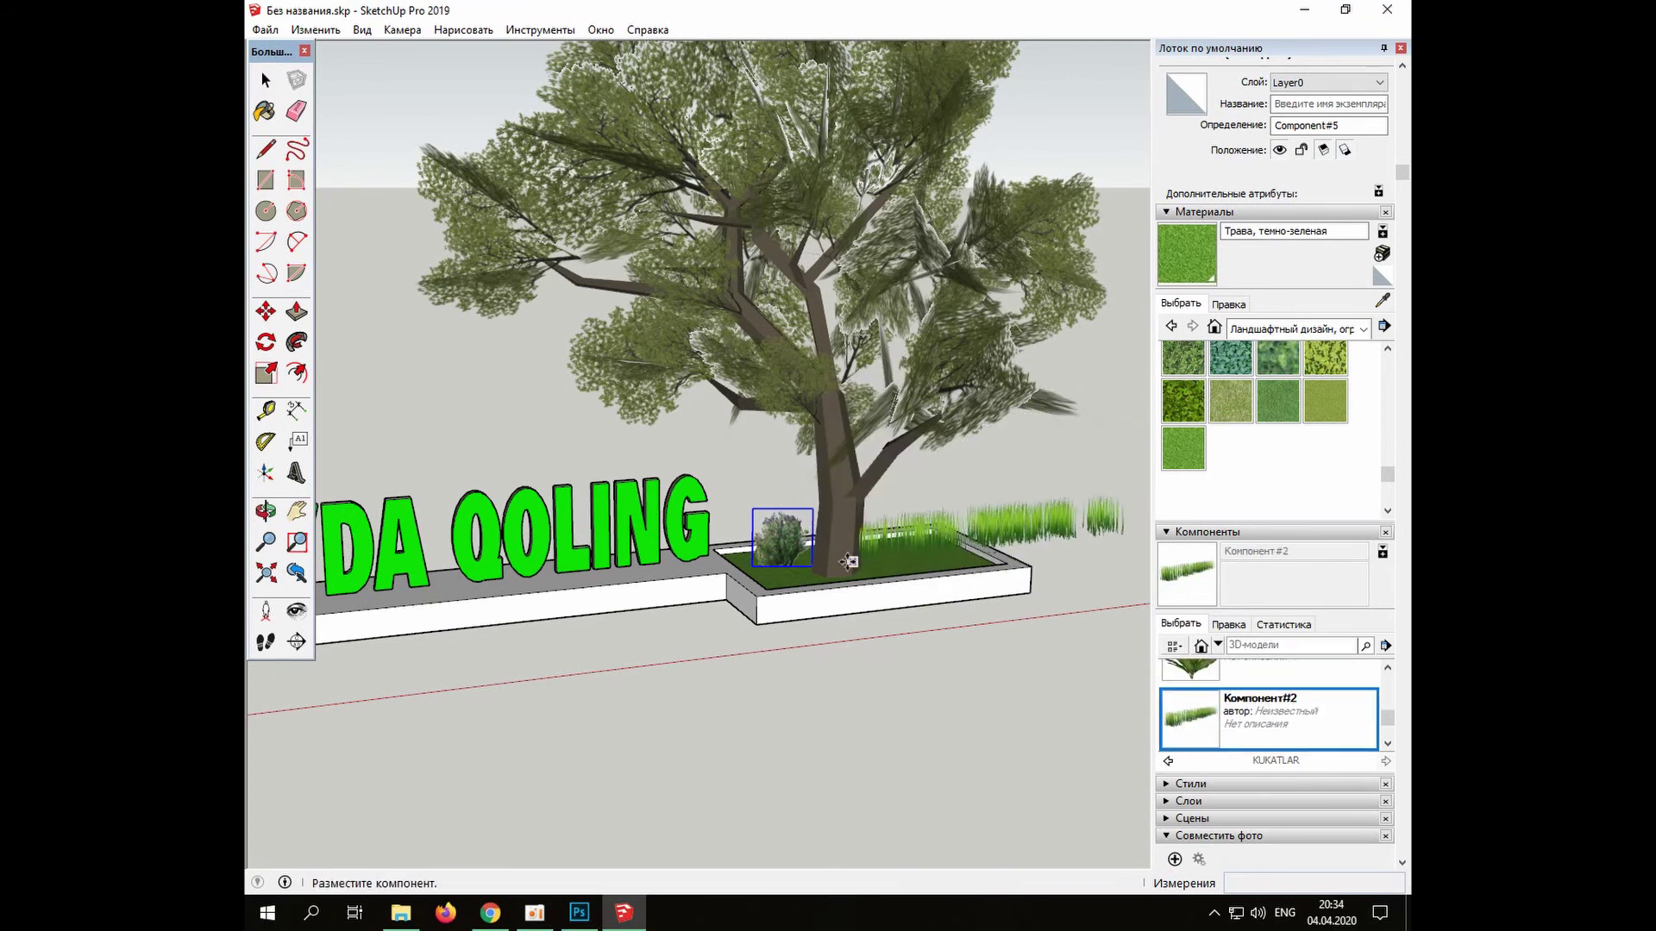
left_click(732, 736)
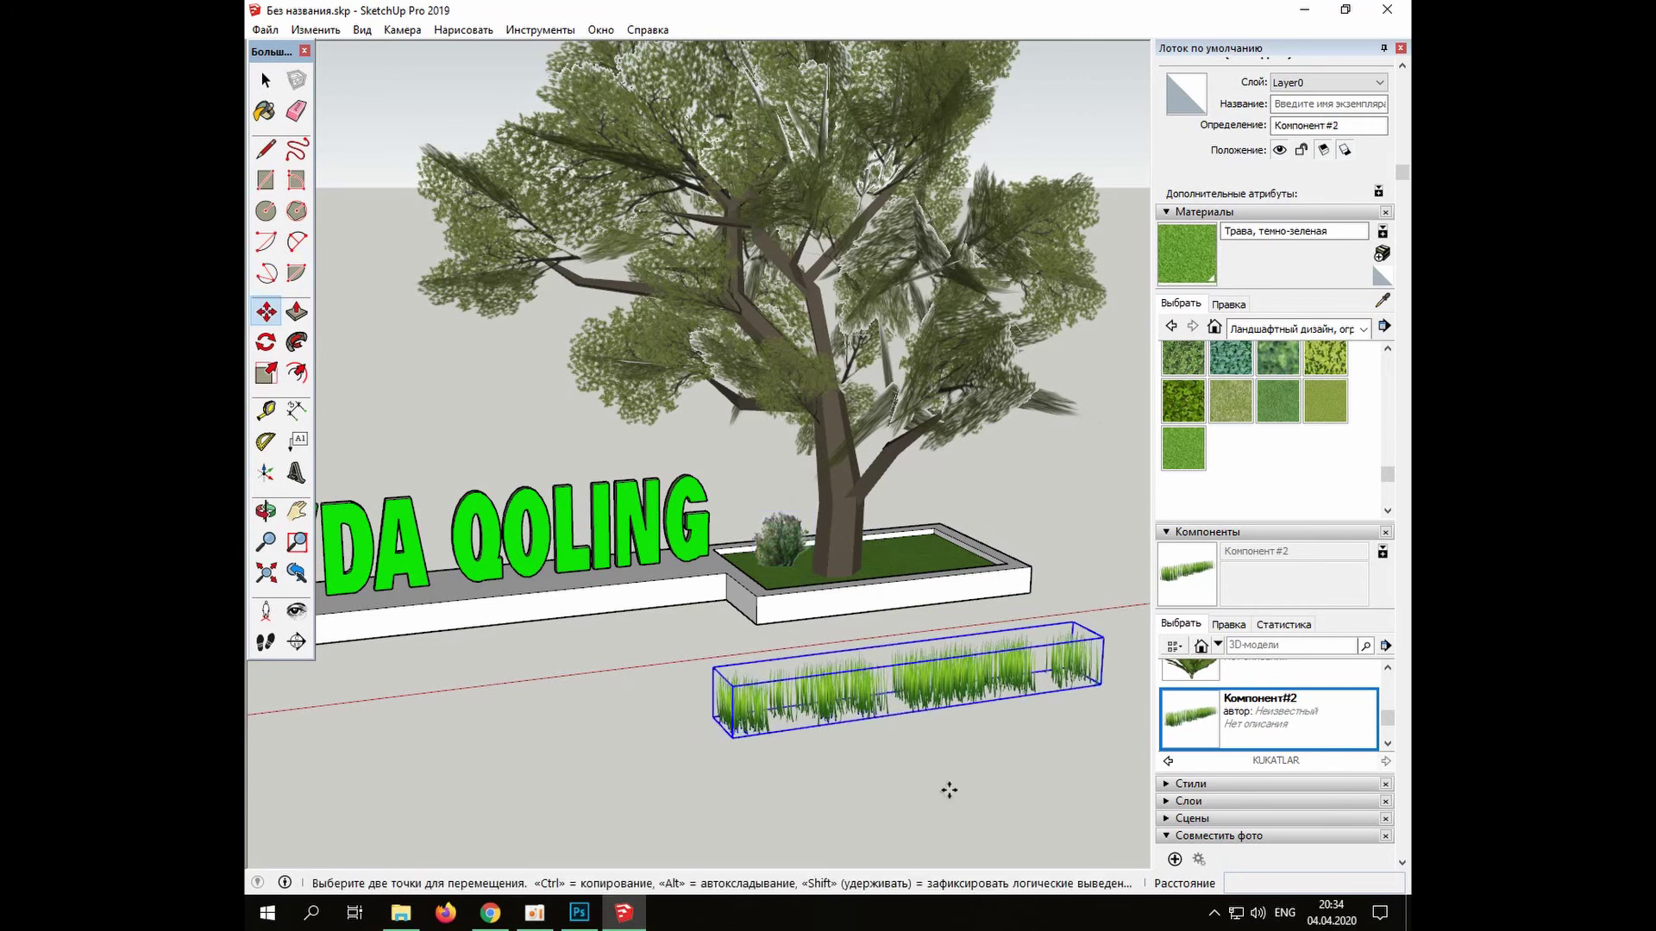
left_click(267, 373)
left_click_drag(722, 700, 858, 700)
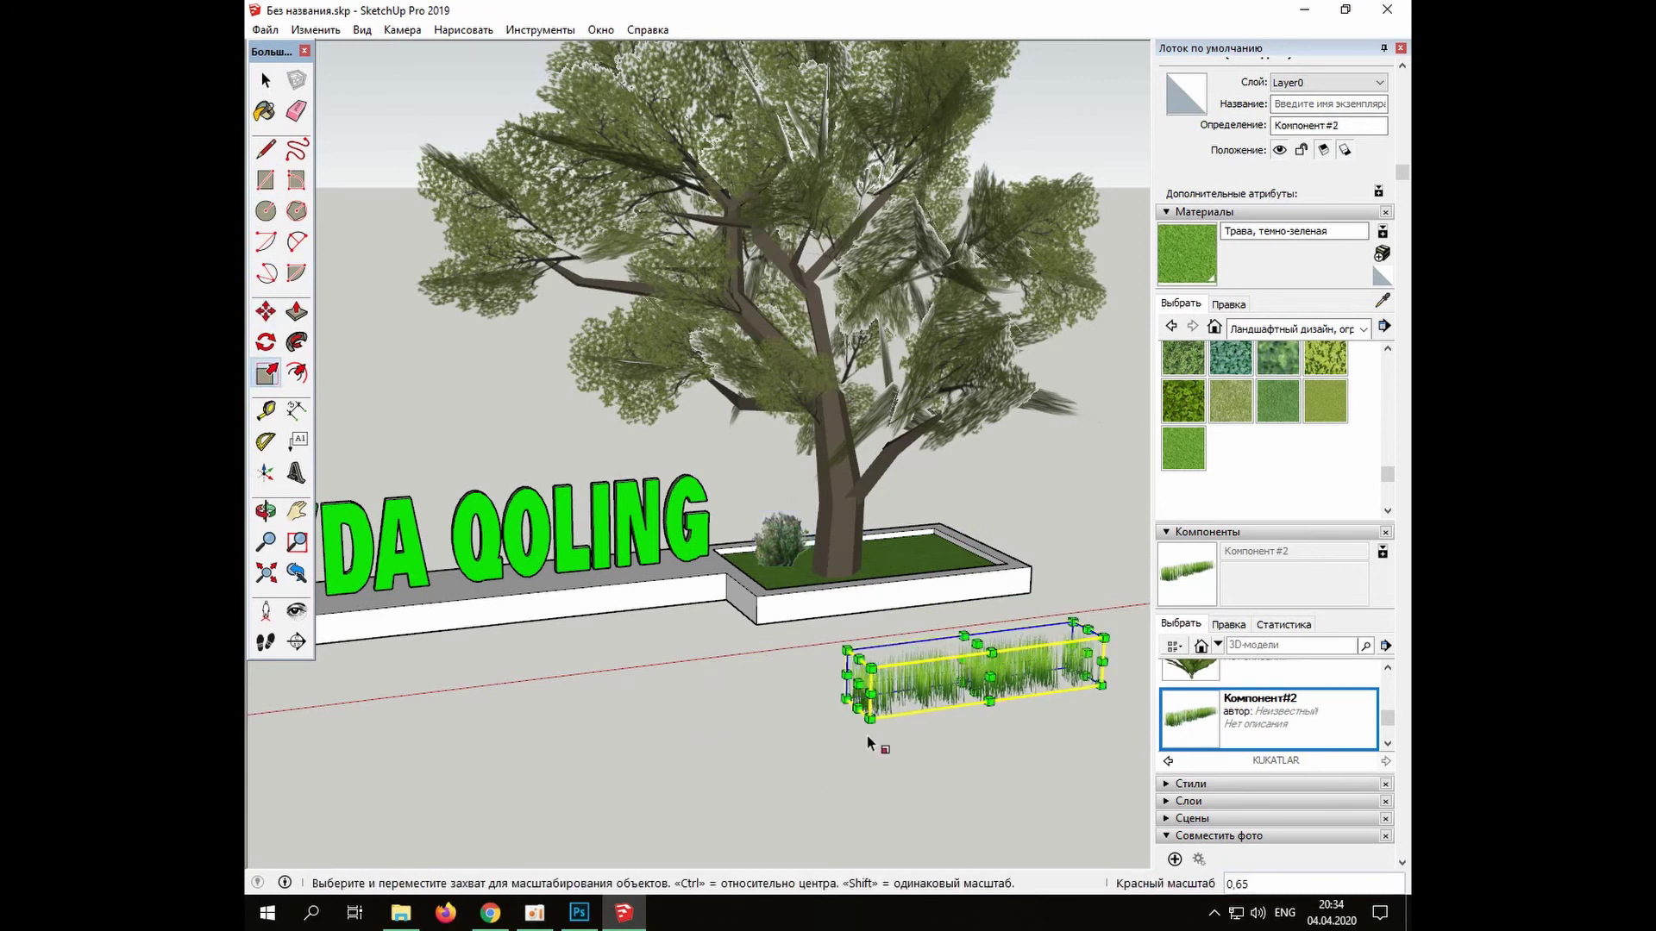
Copy the shortened grass strip from the ground onto the grass bed around the tree trunk
left_click(269, 84)
key("ctrl")
left_click(869, 718)
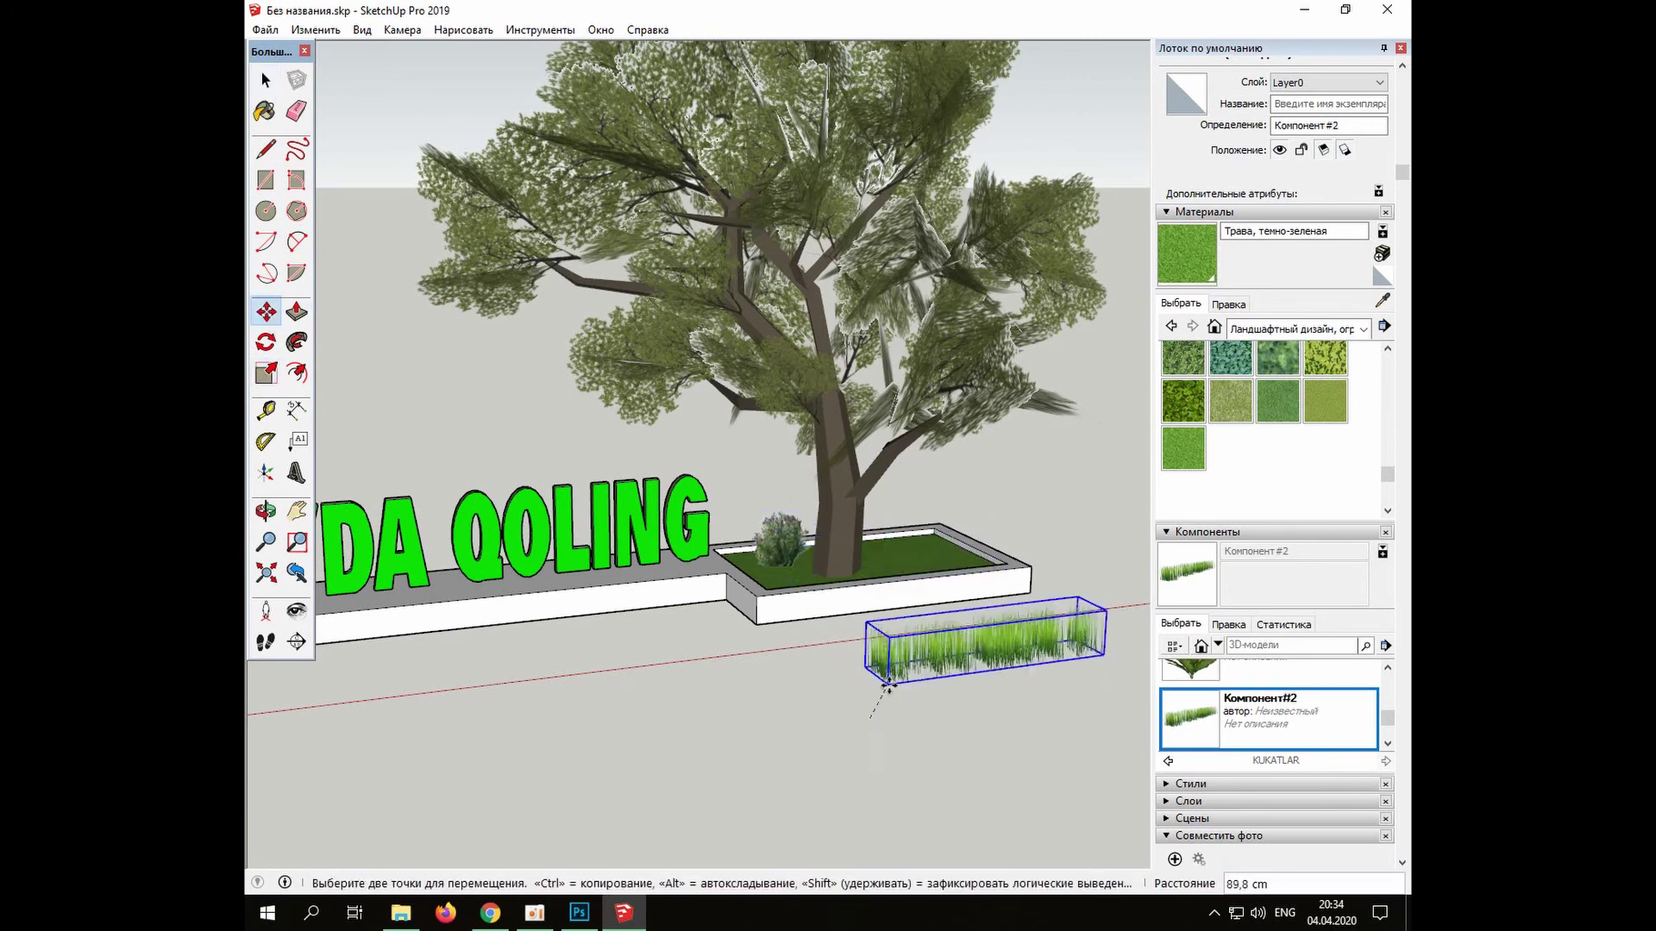
left_click(779, 574)
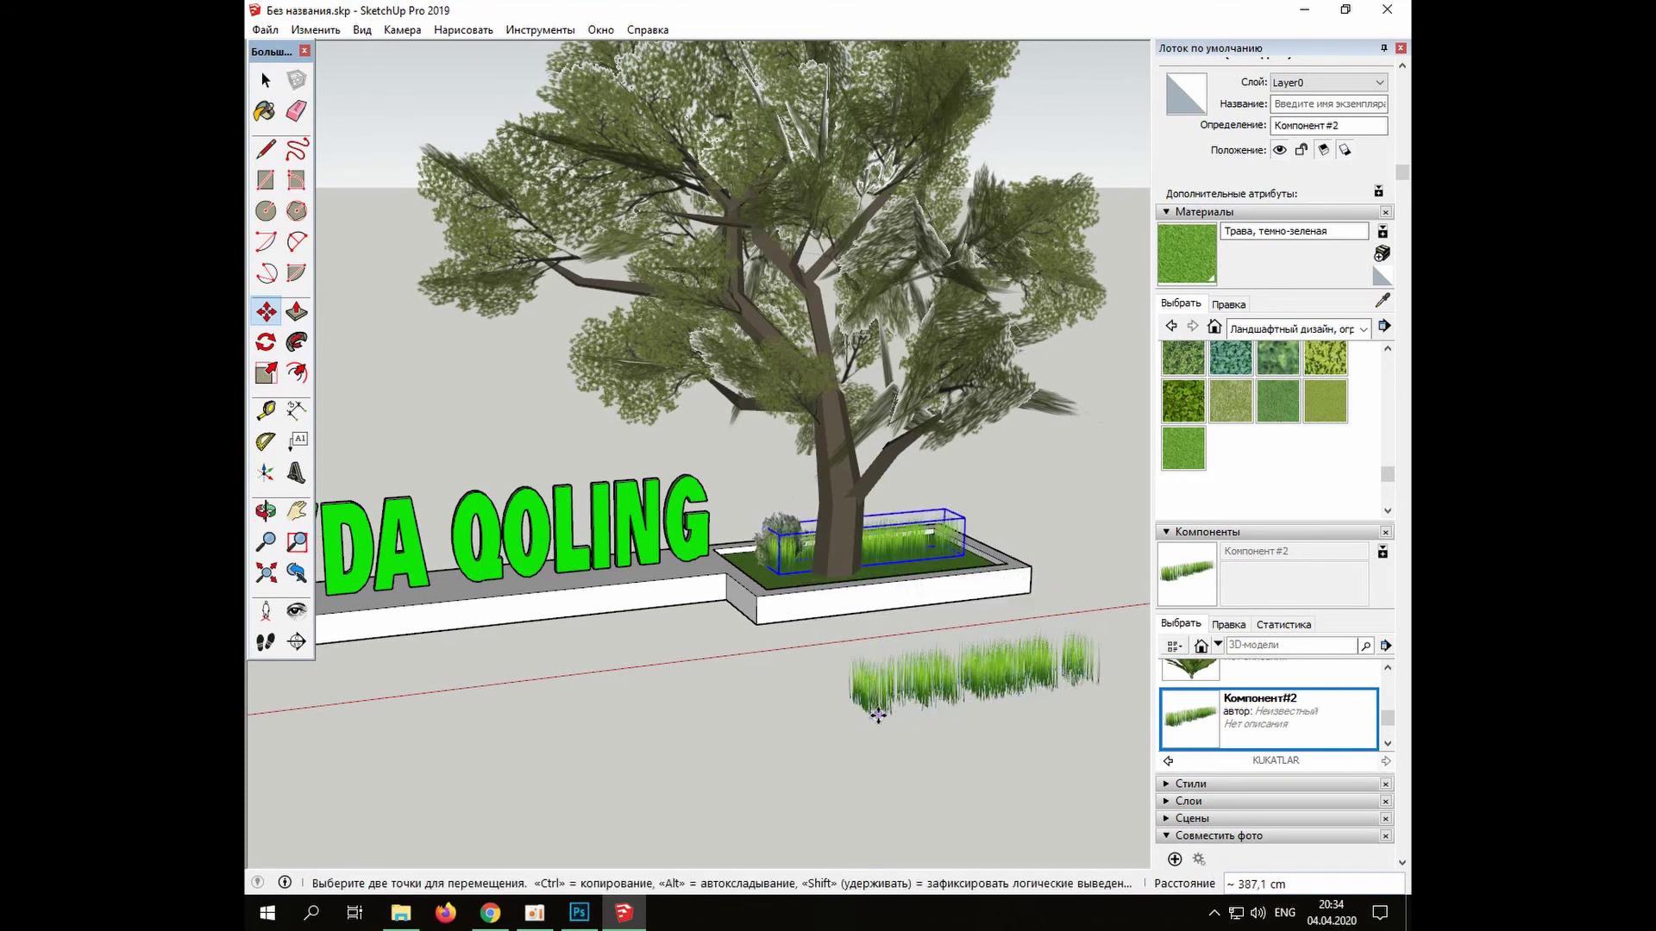
Move the original grass strip into the bed along its front edge and deselect it
left_click(266, 312)
left_click(869, 717)
scroll(875, 669, "up", 5)
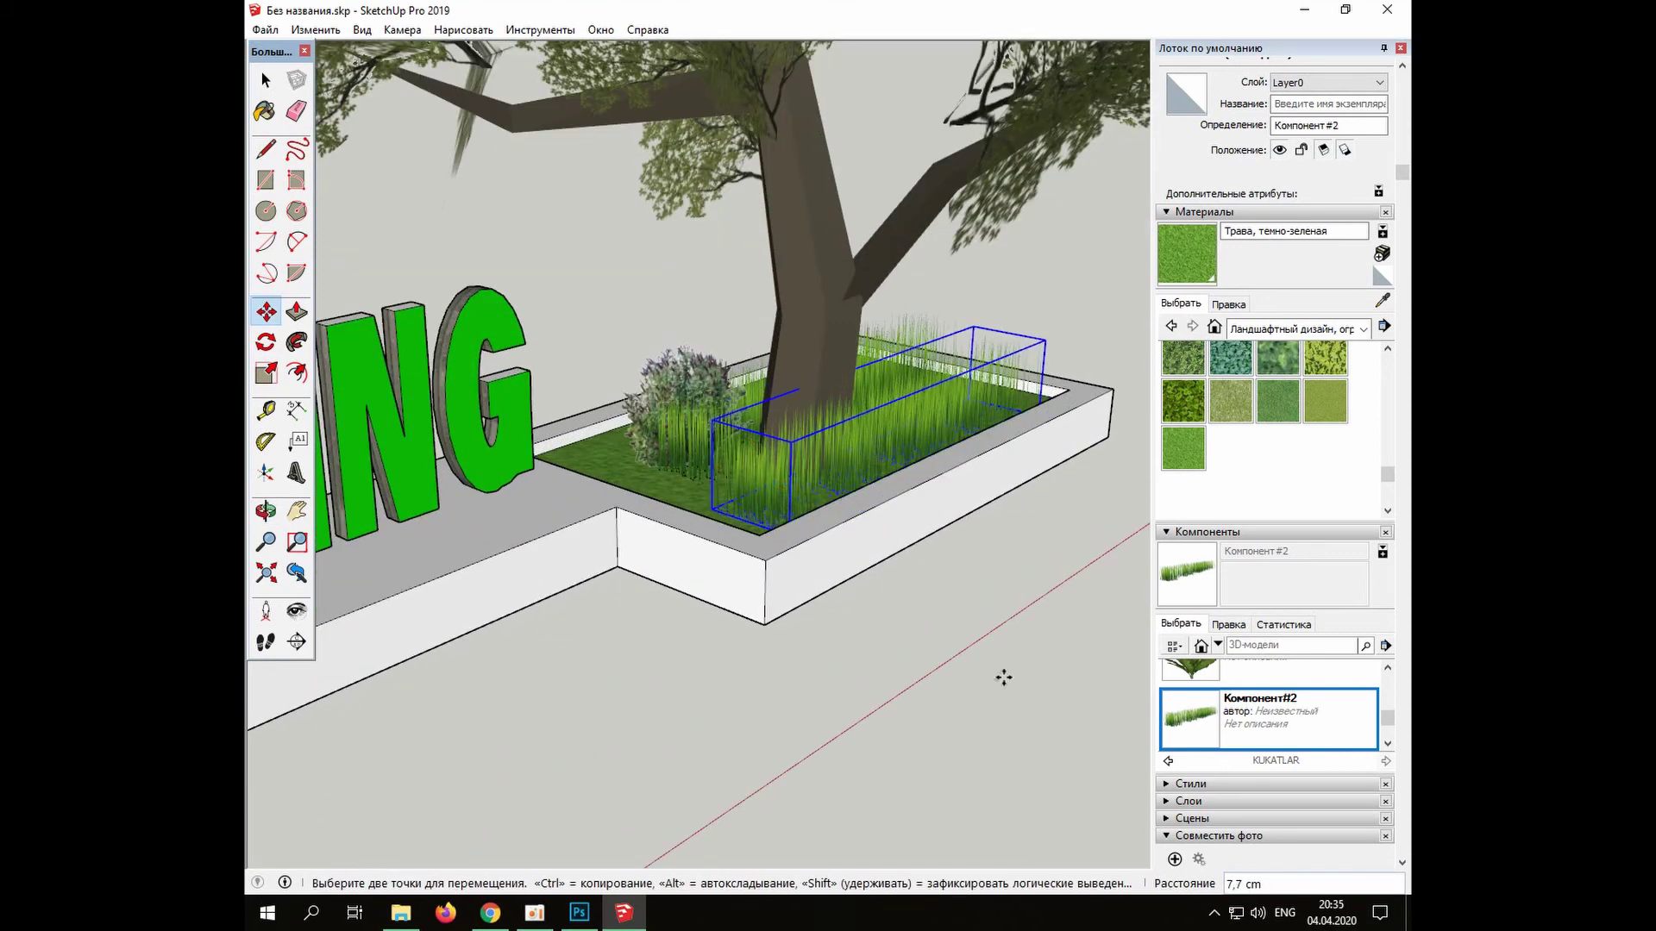
left_click(265, 80)
left_click(882, 788)
Bring the whole sign into view and hide the default tray to enlarge the drawing area
scroll(917, 639, "down", 6)
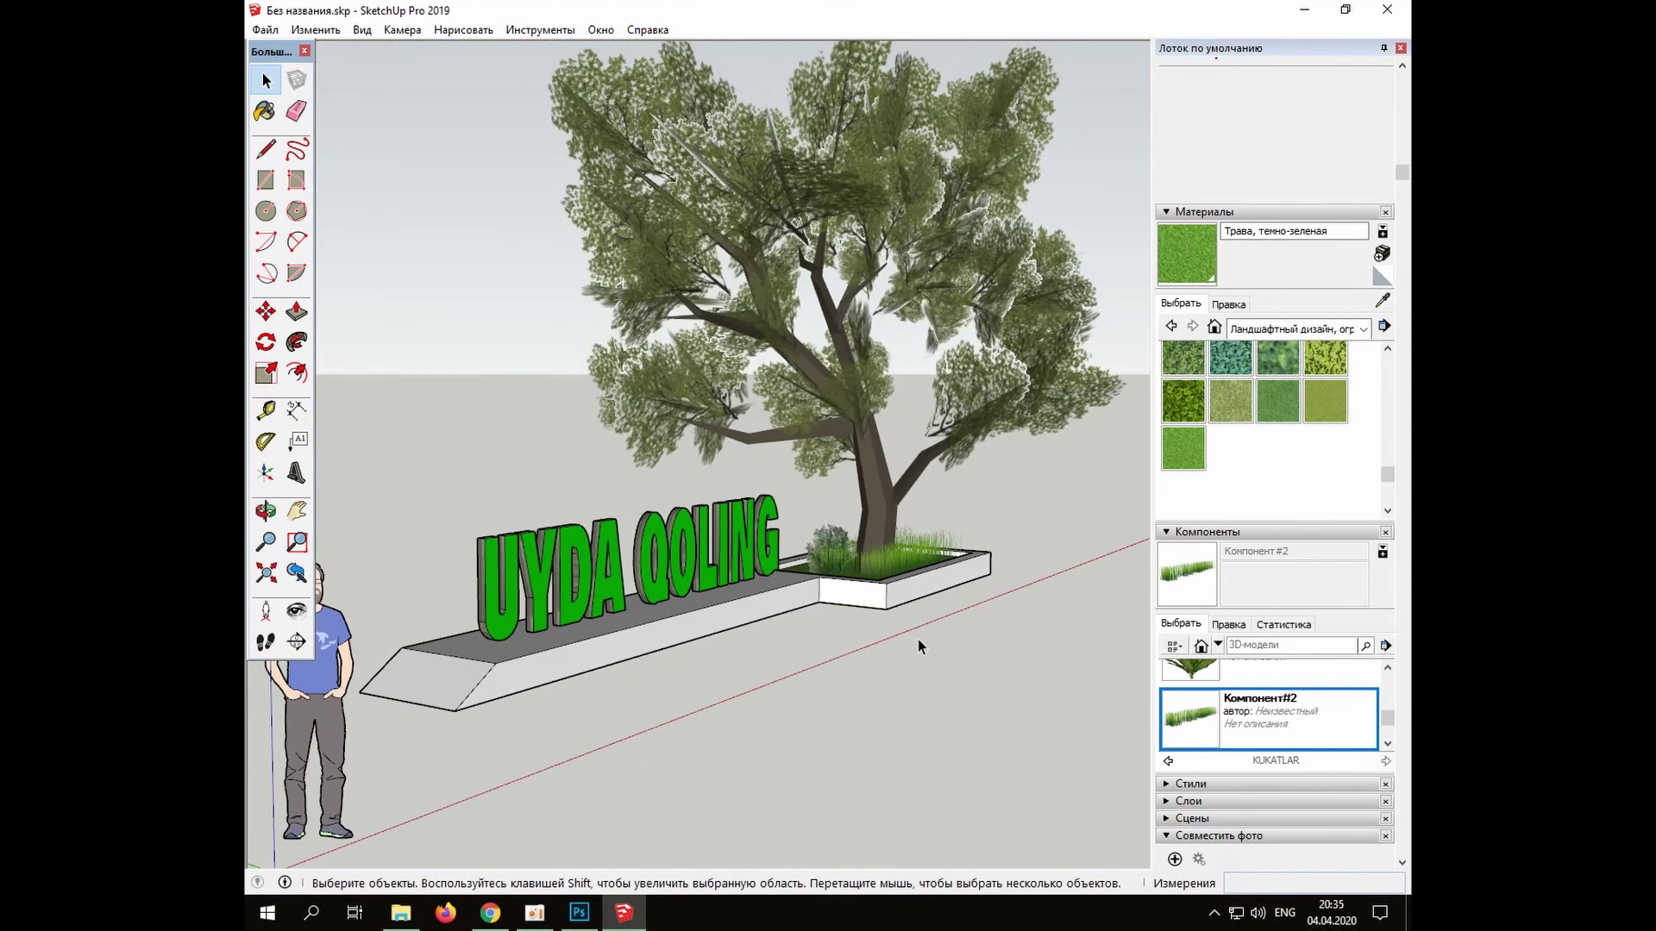
scroll(886, 662, "up", 1)
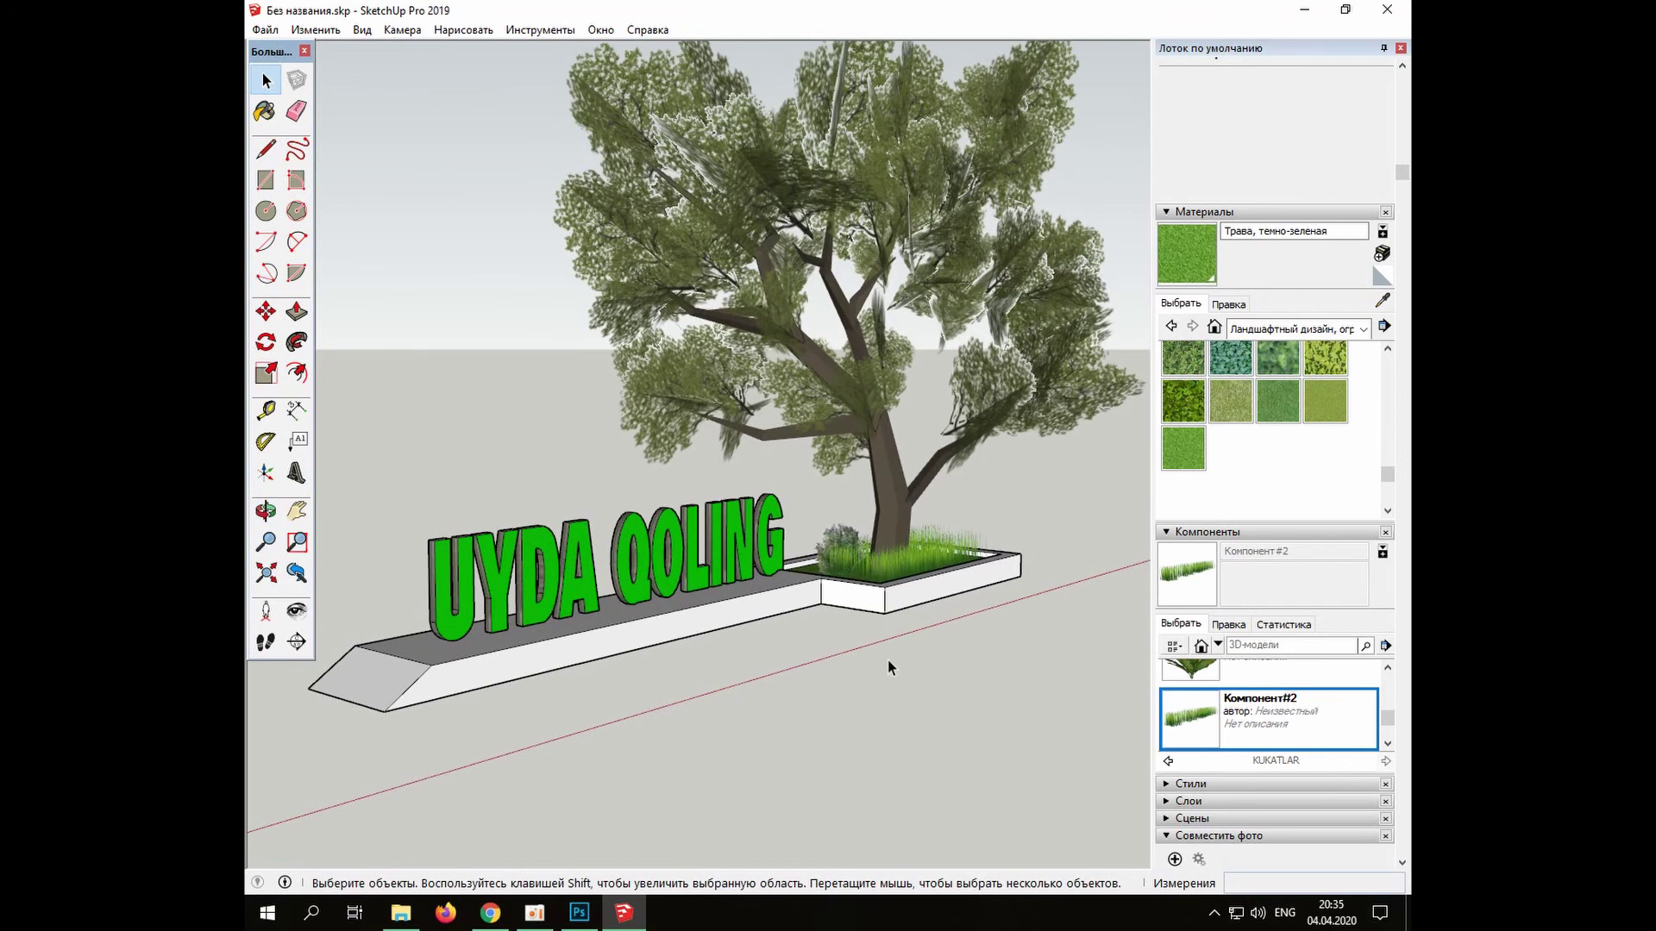
left_click(601, 29)
mouse_move(638, 49)
left_click(853, 48)
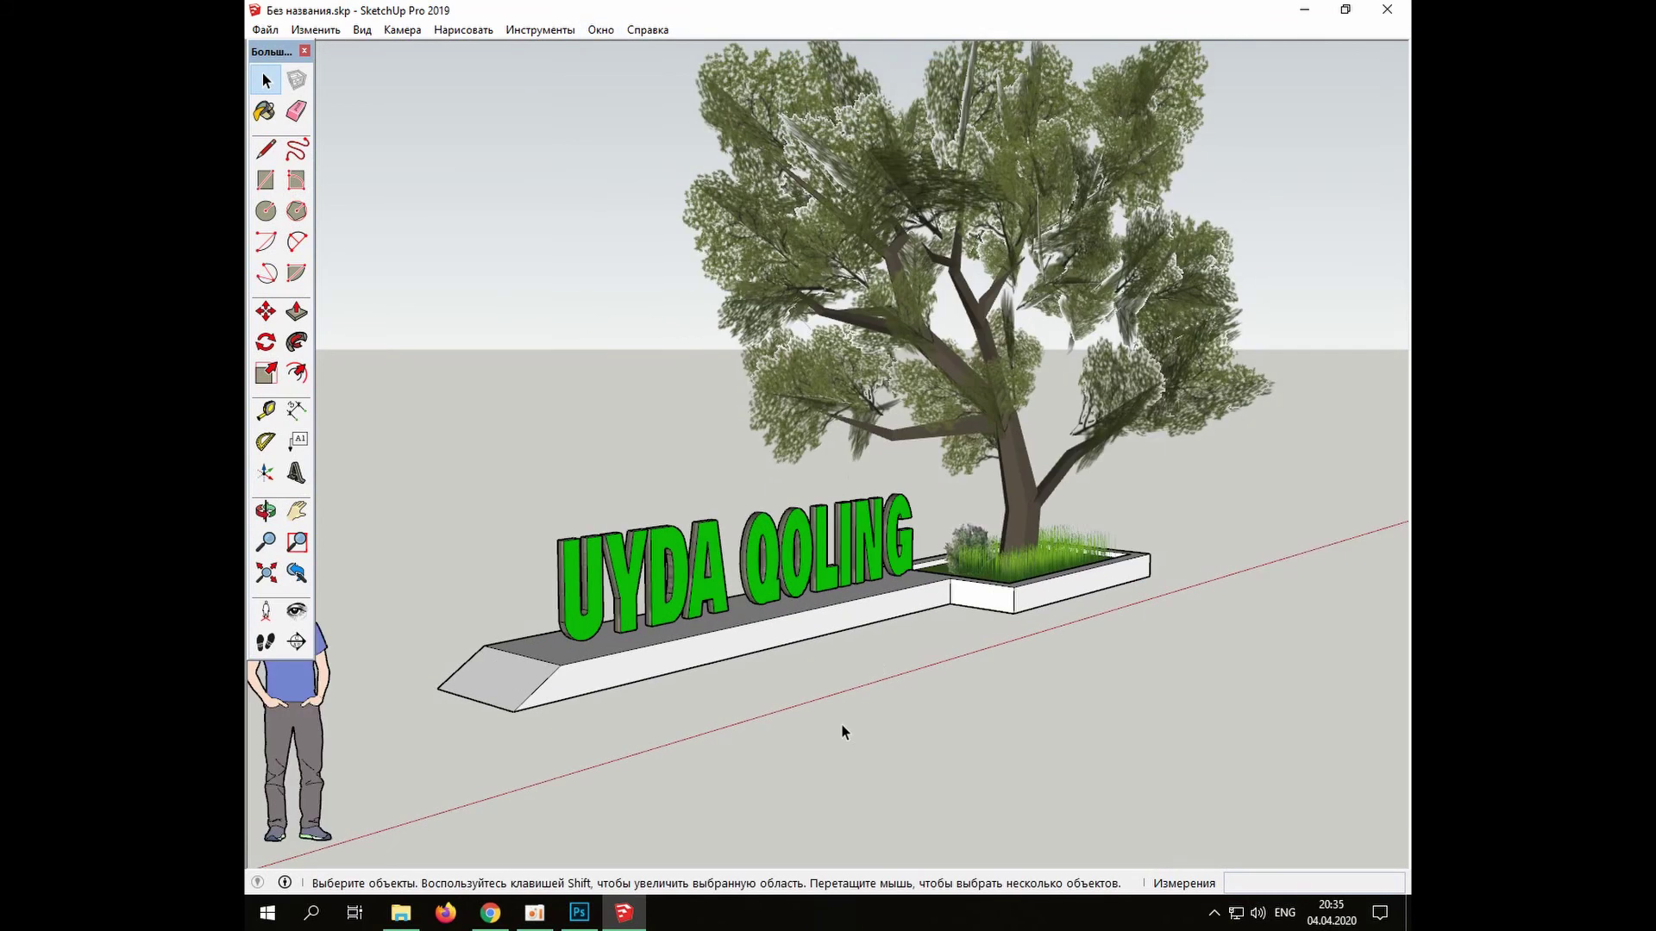
Scale the UYDA QOLING lettering slightly longer along the slab and raise its height by a factor of about 1,18
left_click(743, 598)
left_click(265, 373)
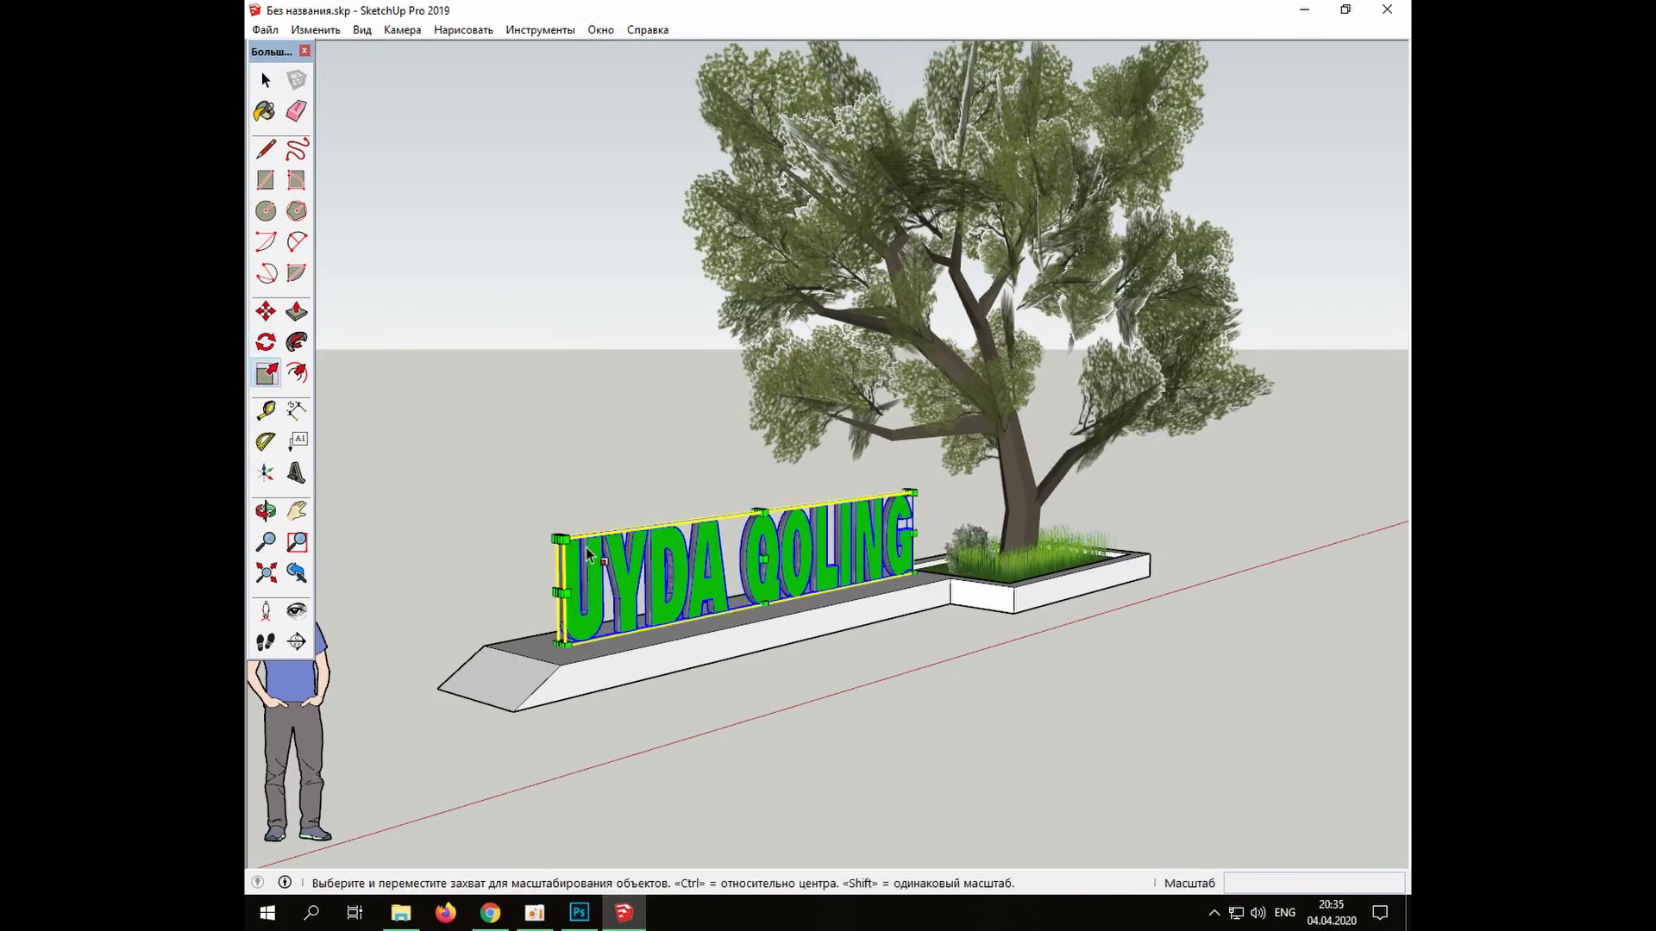
left_click_drag(558, 538, 531, 537)
scroll(755, 514, "up", 2)
left_click_drag(754, 514, 756, 490)
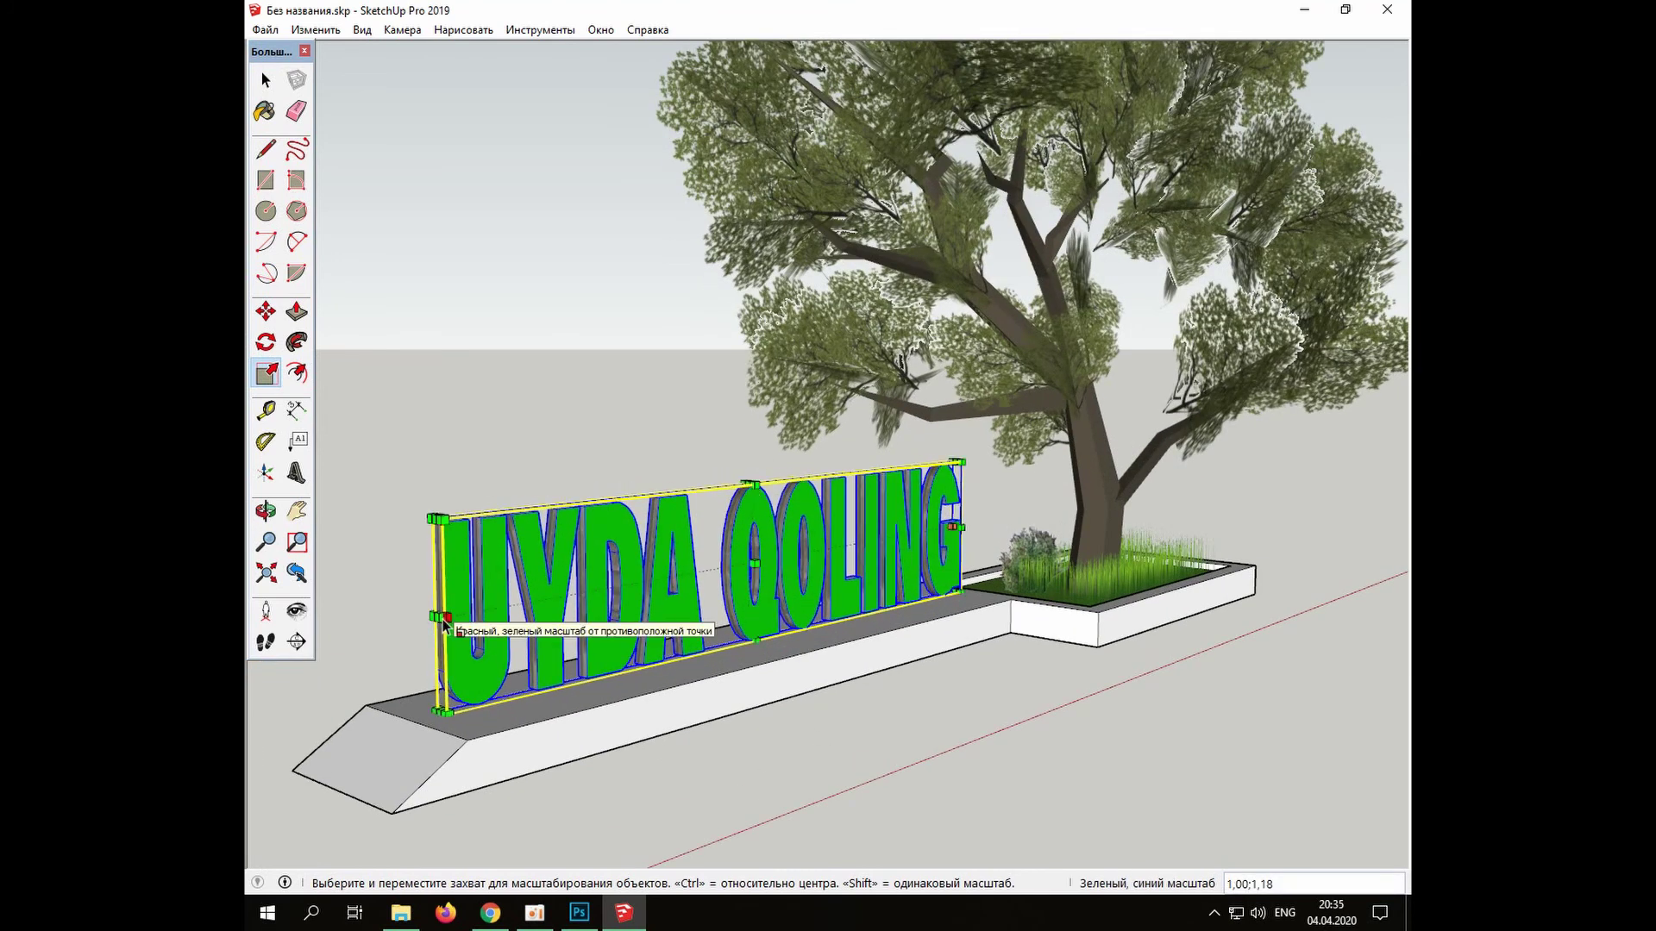
Scale the lettering in depth so the letters become thicker across the slab, and deselect it
middle_click_drag(444, 626, 820, 723)
left_click_drag(820, 722, 856, 729)
key("space")
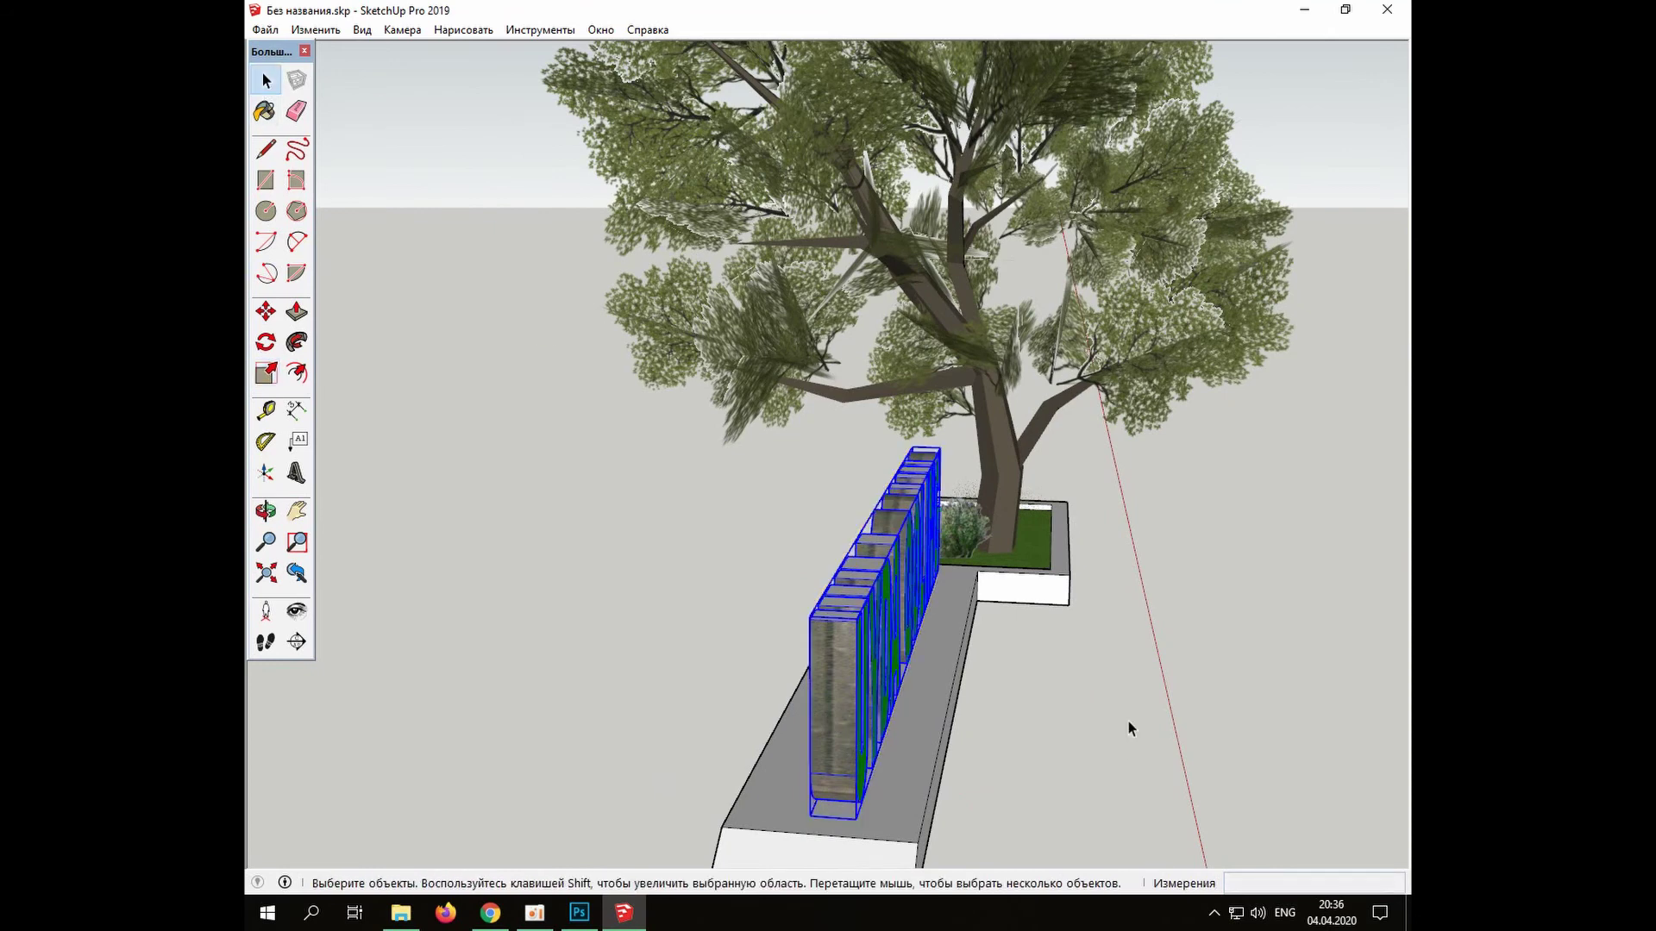
left_click(1130, 722)
middle_click_drag(1138, 721, 909, 715)
scroll(1050, 789, "down", 1)
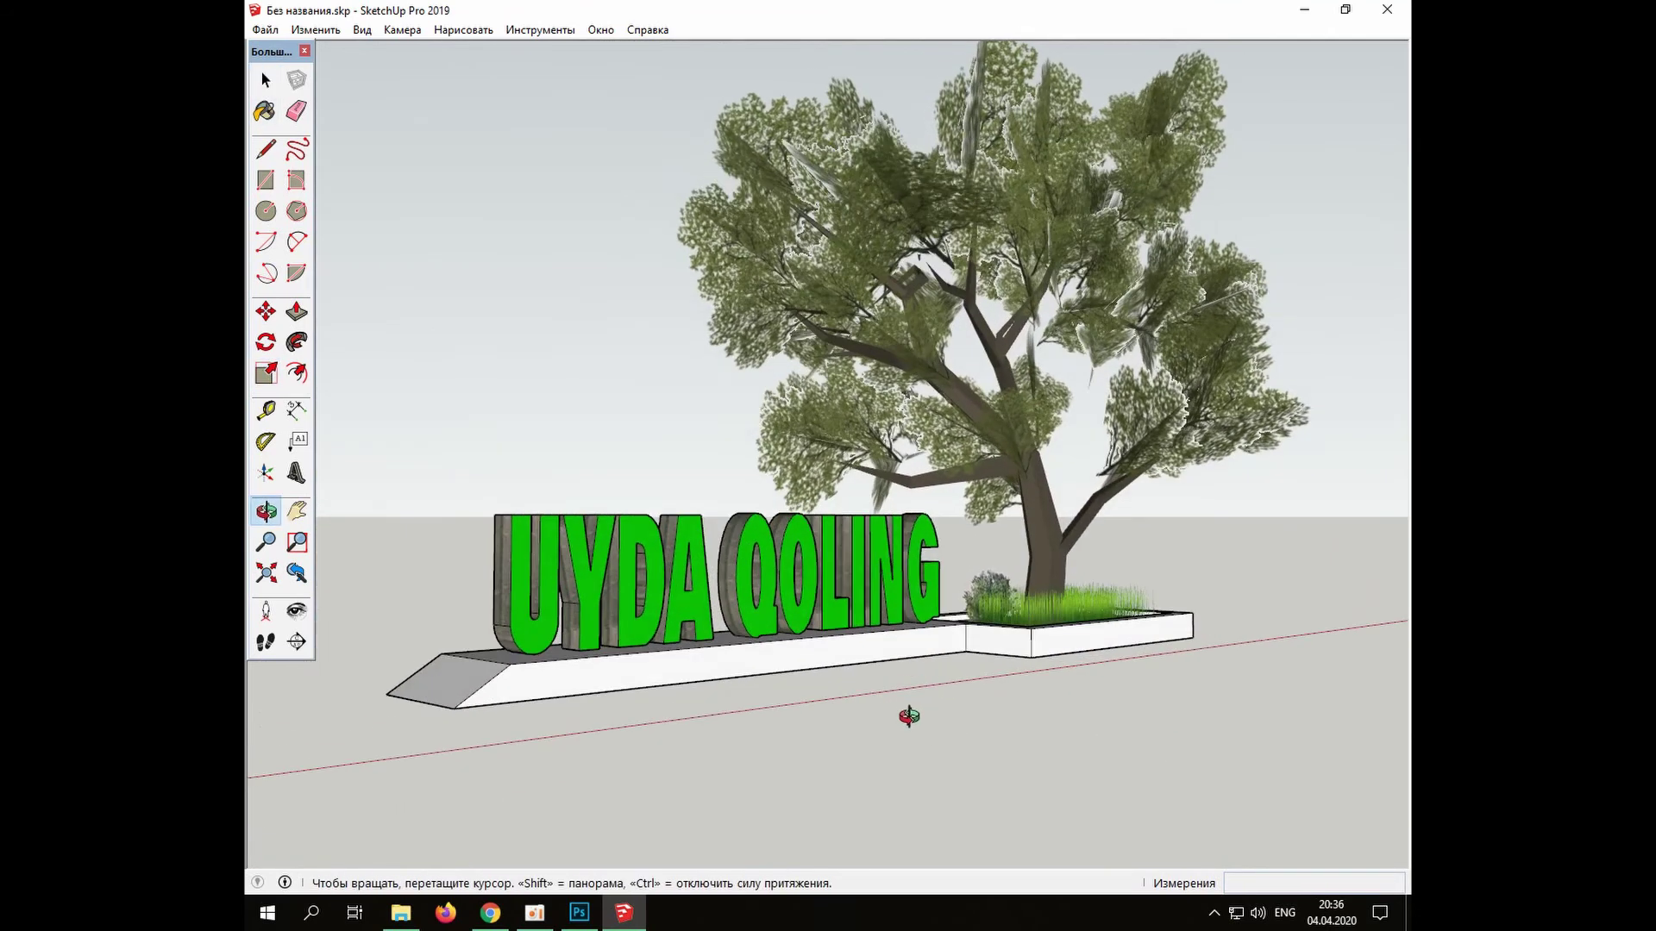
Paint the slab's top, front and sloped end with Бетон, зернистый, дымчатый from the Асфальт и бетон materials
left_click(266, 109)
left_click(1302, 328)
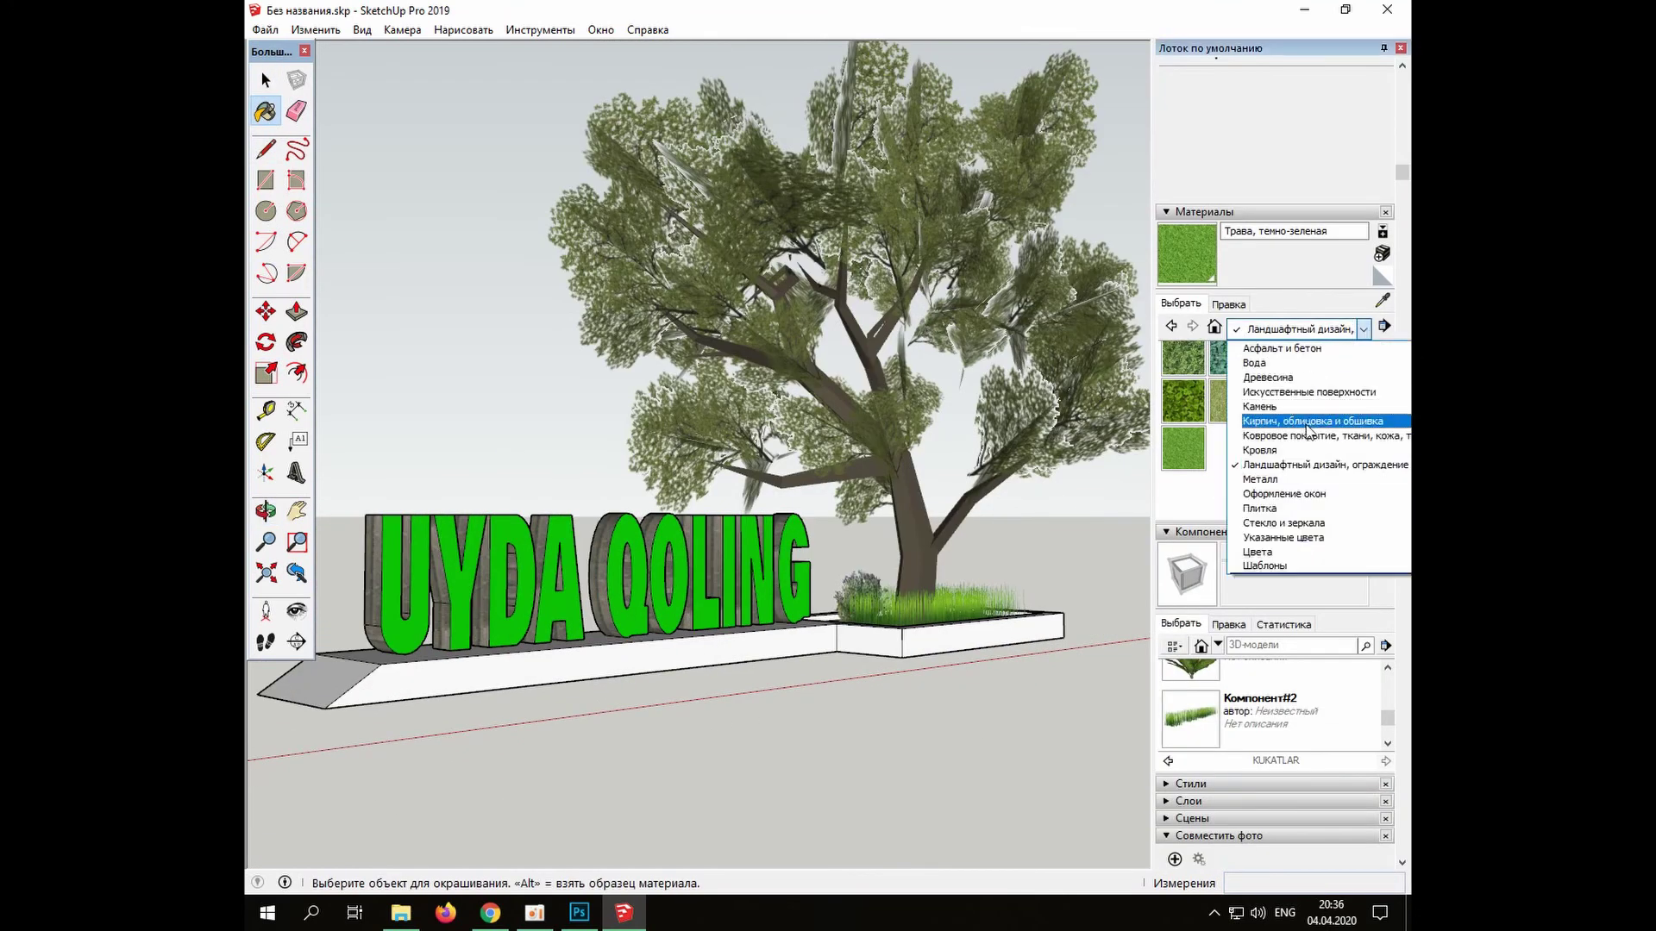
left_click(1281, 348)
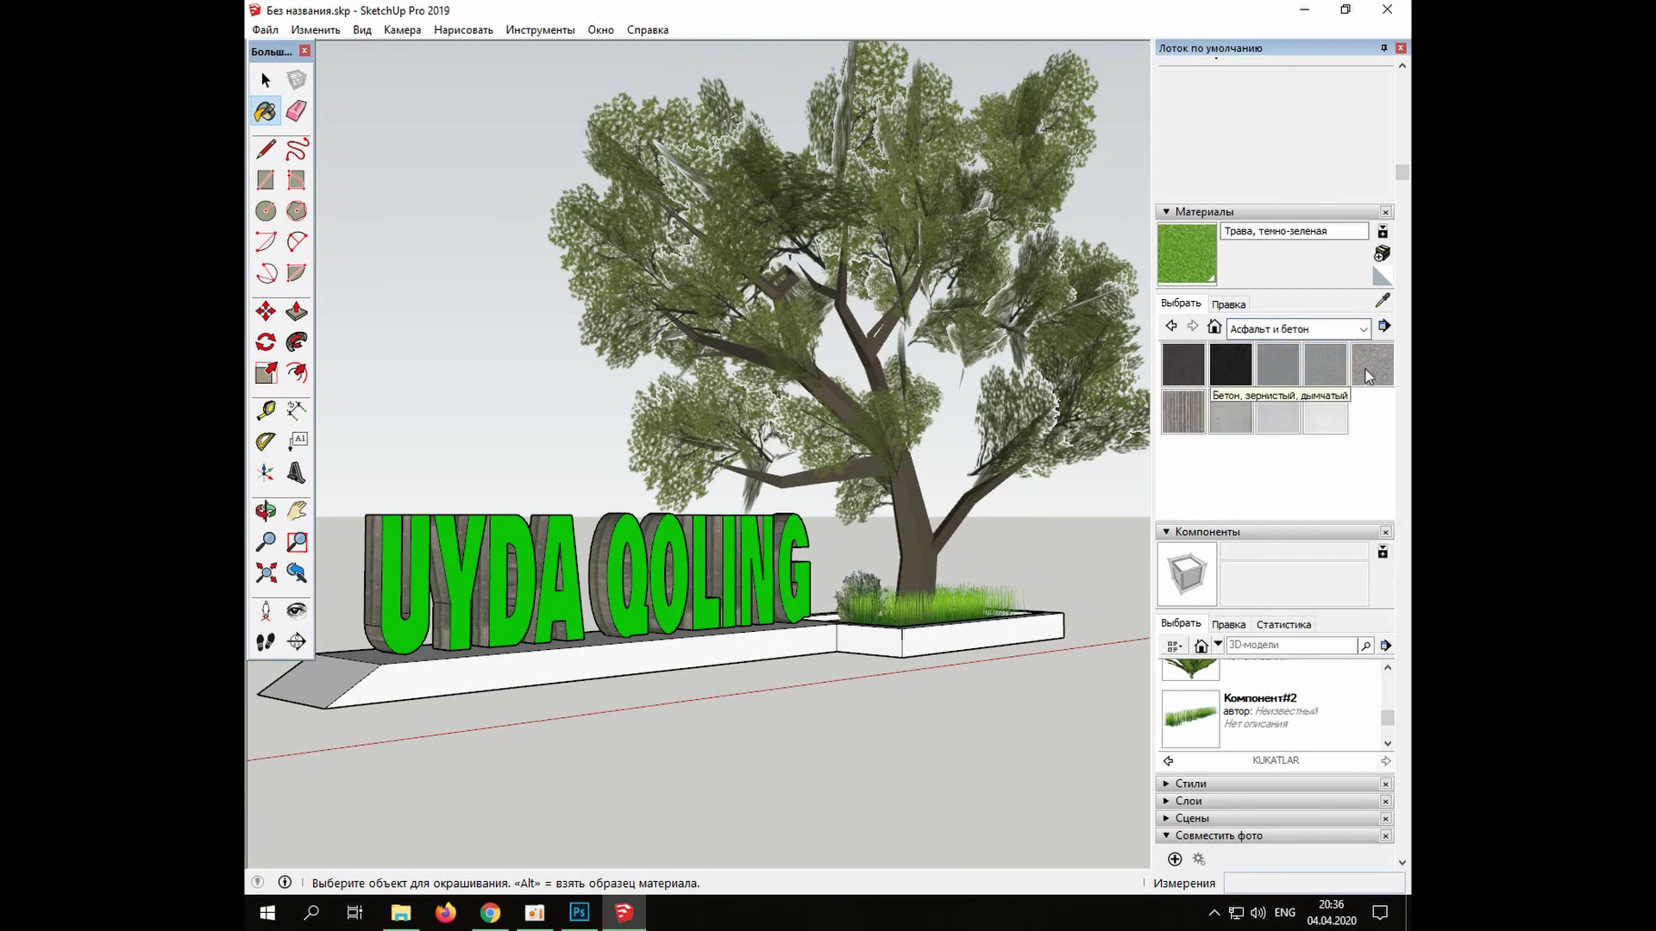
left_click(1371, 364)
left_click(727, 664)
middle_click_drag(408, 655, 516, 700)
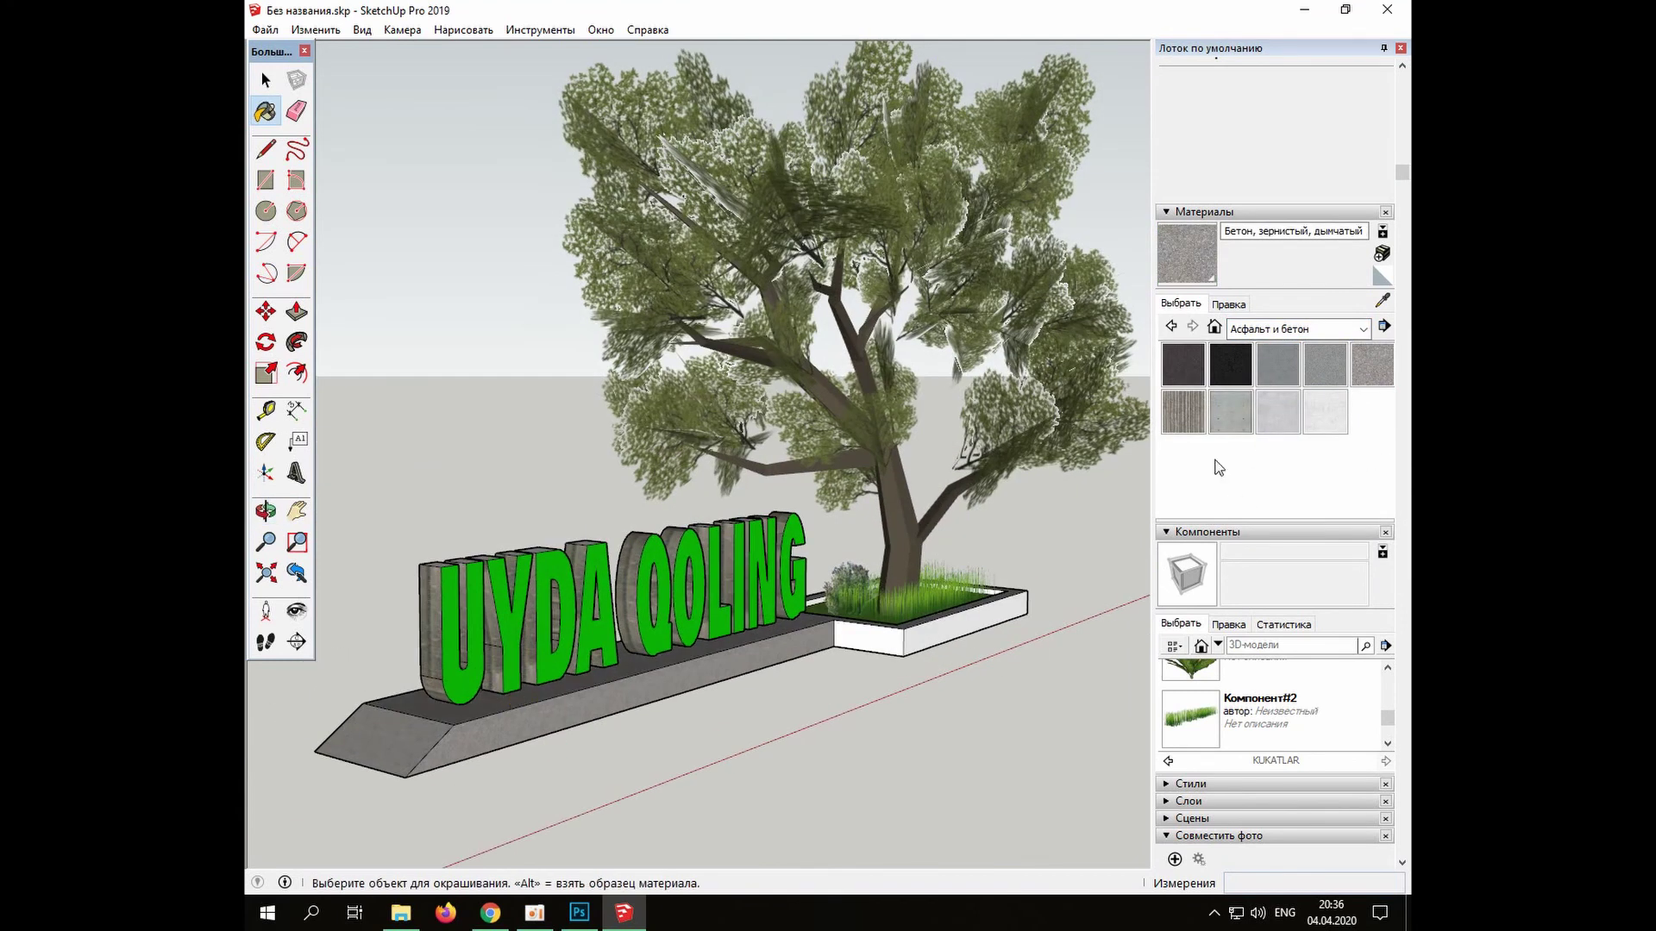
left_click(704, 647)
Paint the slab's sloped end with Камень, с прожилками, серый from the Камень materials
left_click(1360, 331)
left_click(1297, 390)
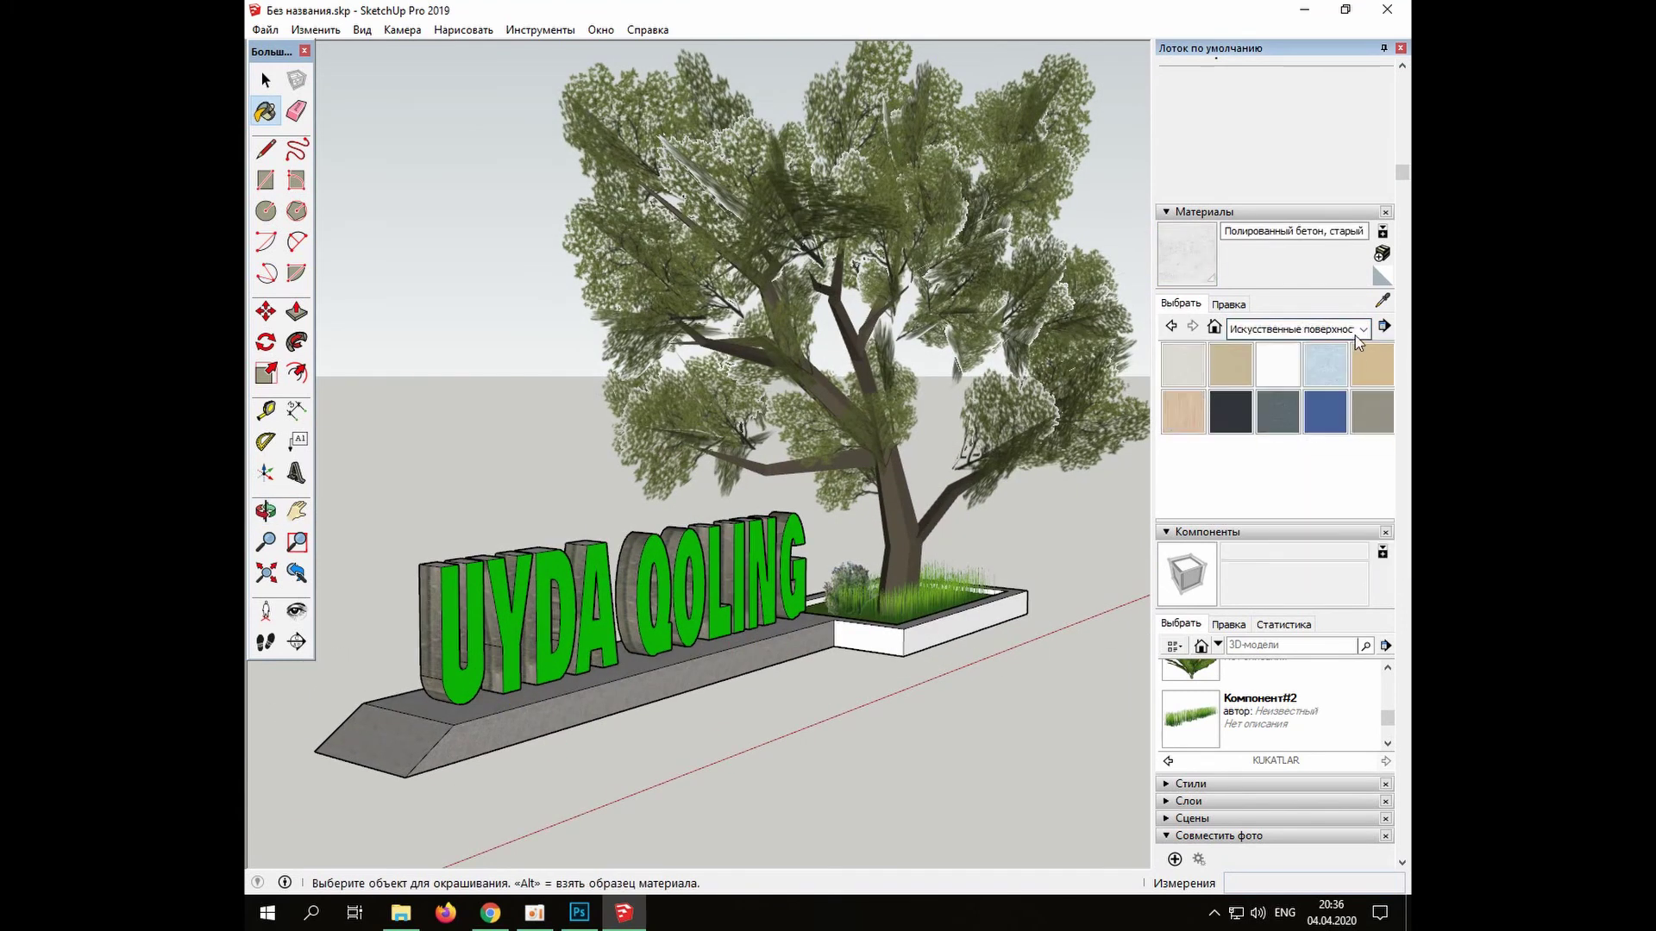
left_click(1358, 332)
left_click(1260, 409)
left_click(450, 704)
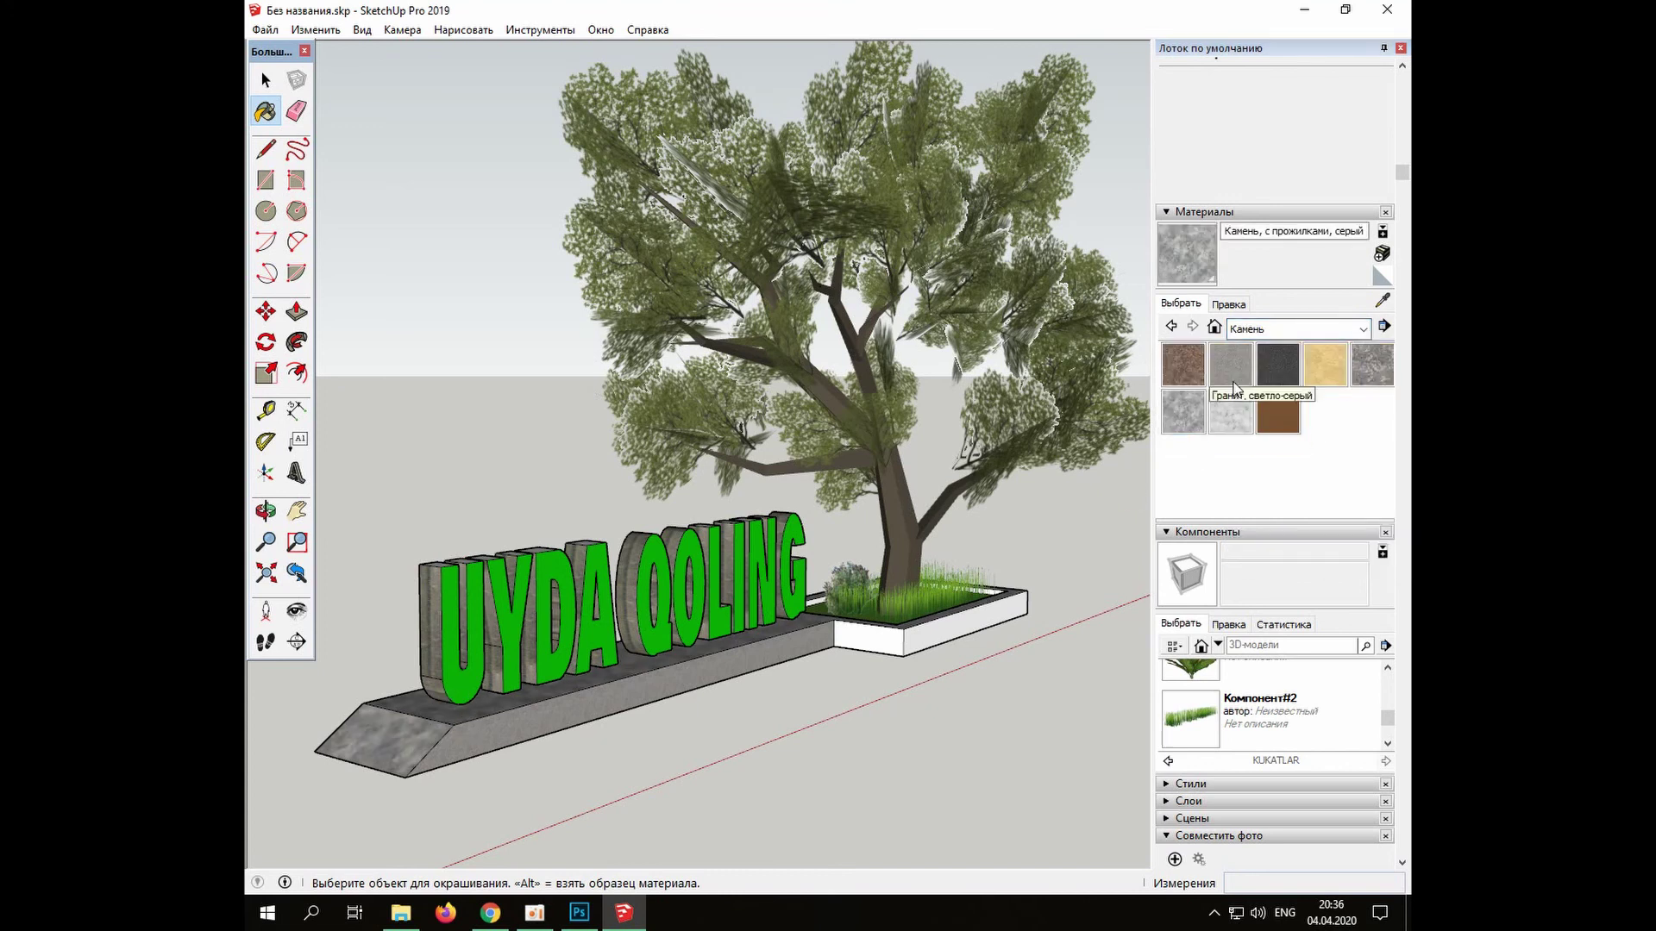
Paint the slab's long front face and the outer walls of the grass bed with Каррарский мрамор
left_click(569, 686)
left_click(503, 732)
left_click(898, 640)
left_click(965, 630)
scroll(965, 686, "up", 1)
middle_click(964, 692)
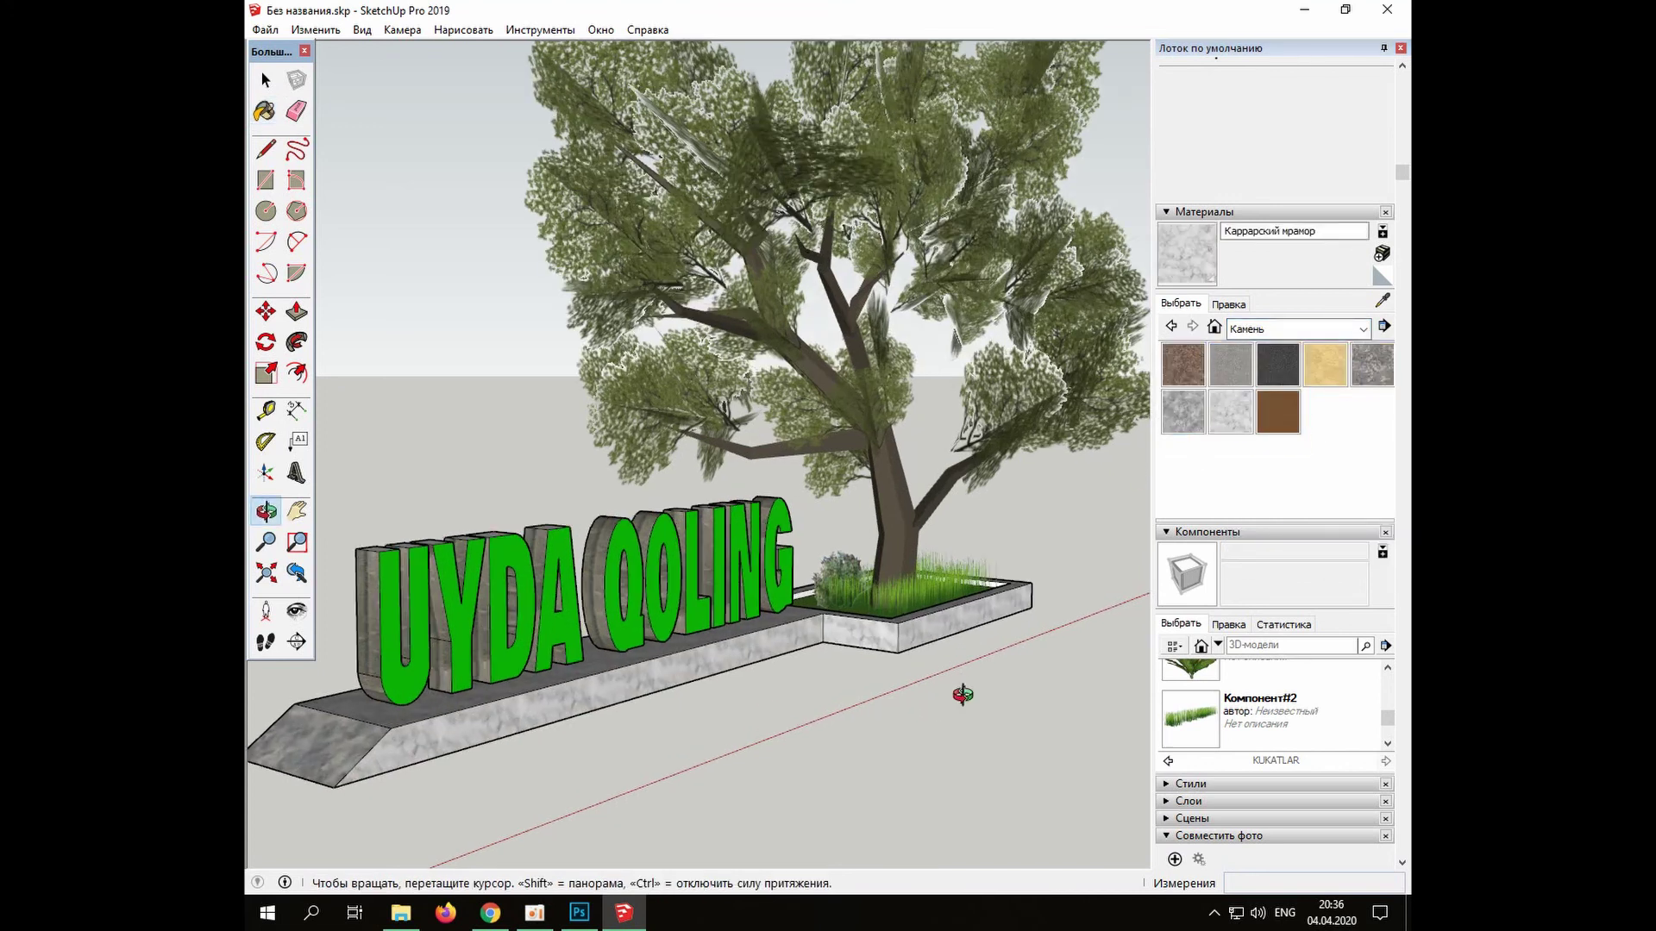
scroll(941, 572, "up", 3)
scroll(943, 572, "up", 2)
scroll(721, 783, "down", 3)
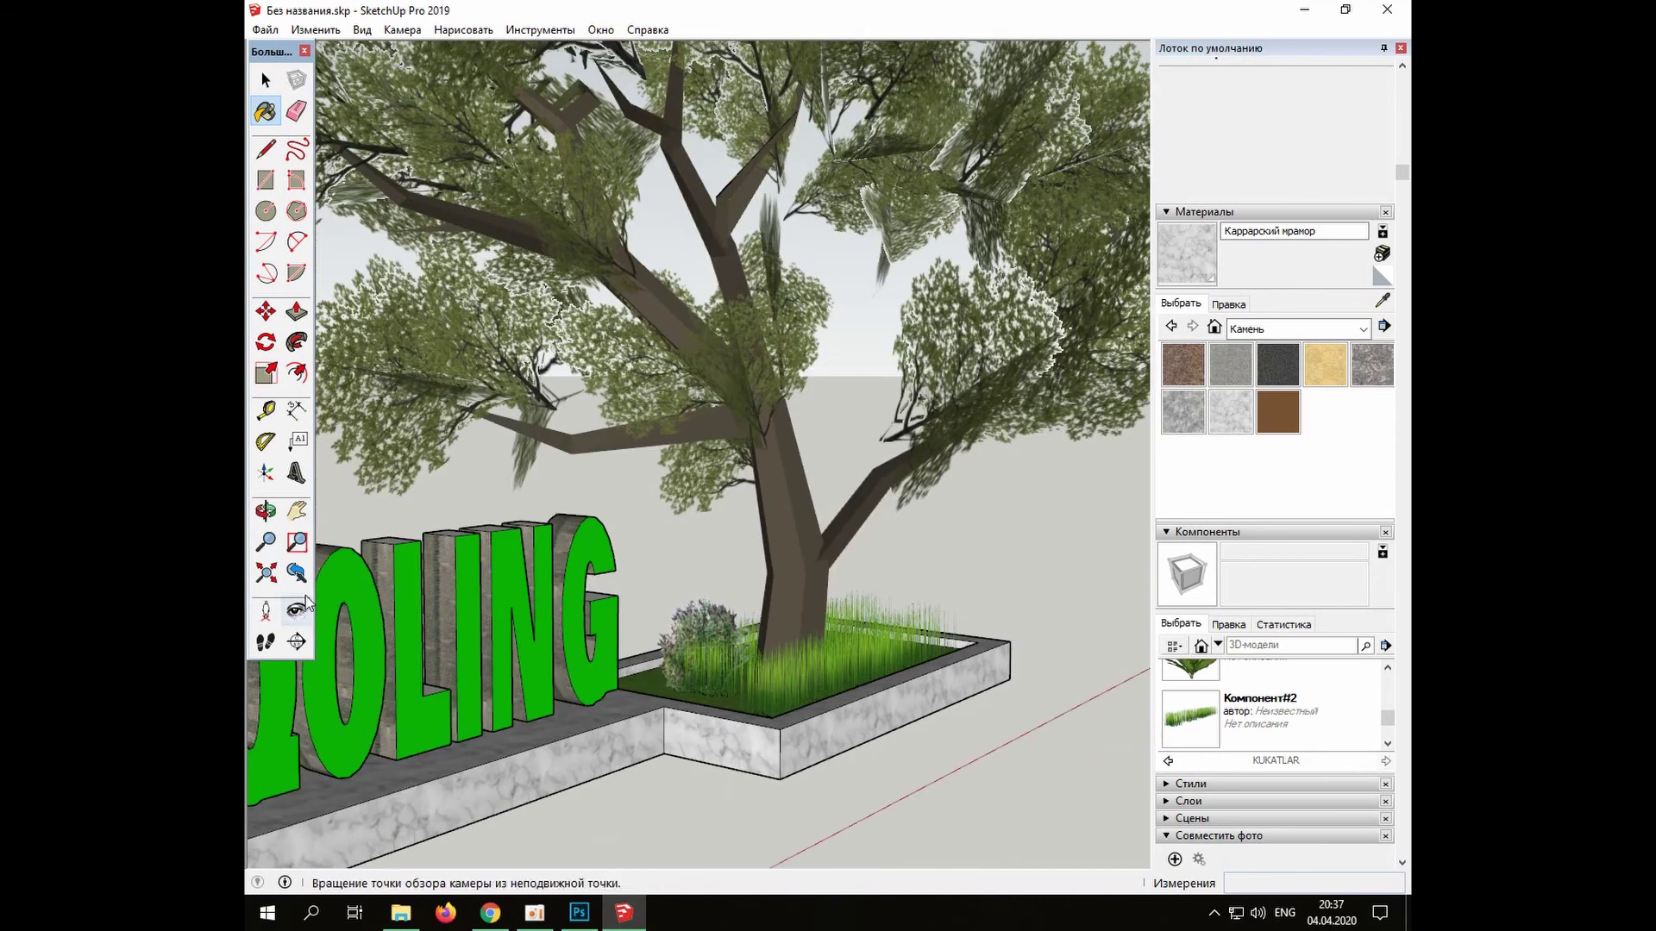
Hide the default tray so the model area fills the window, and frame the whole sign and tree
middle_click_drag(721, 783, 903, 747, "shift")
scroll(794, 639, "down", 3)
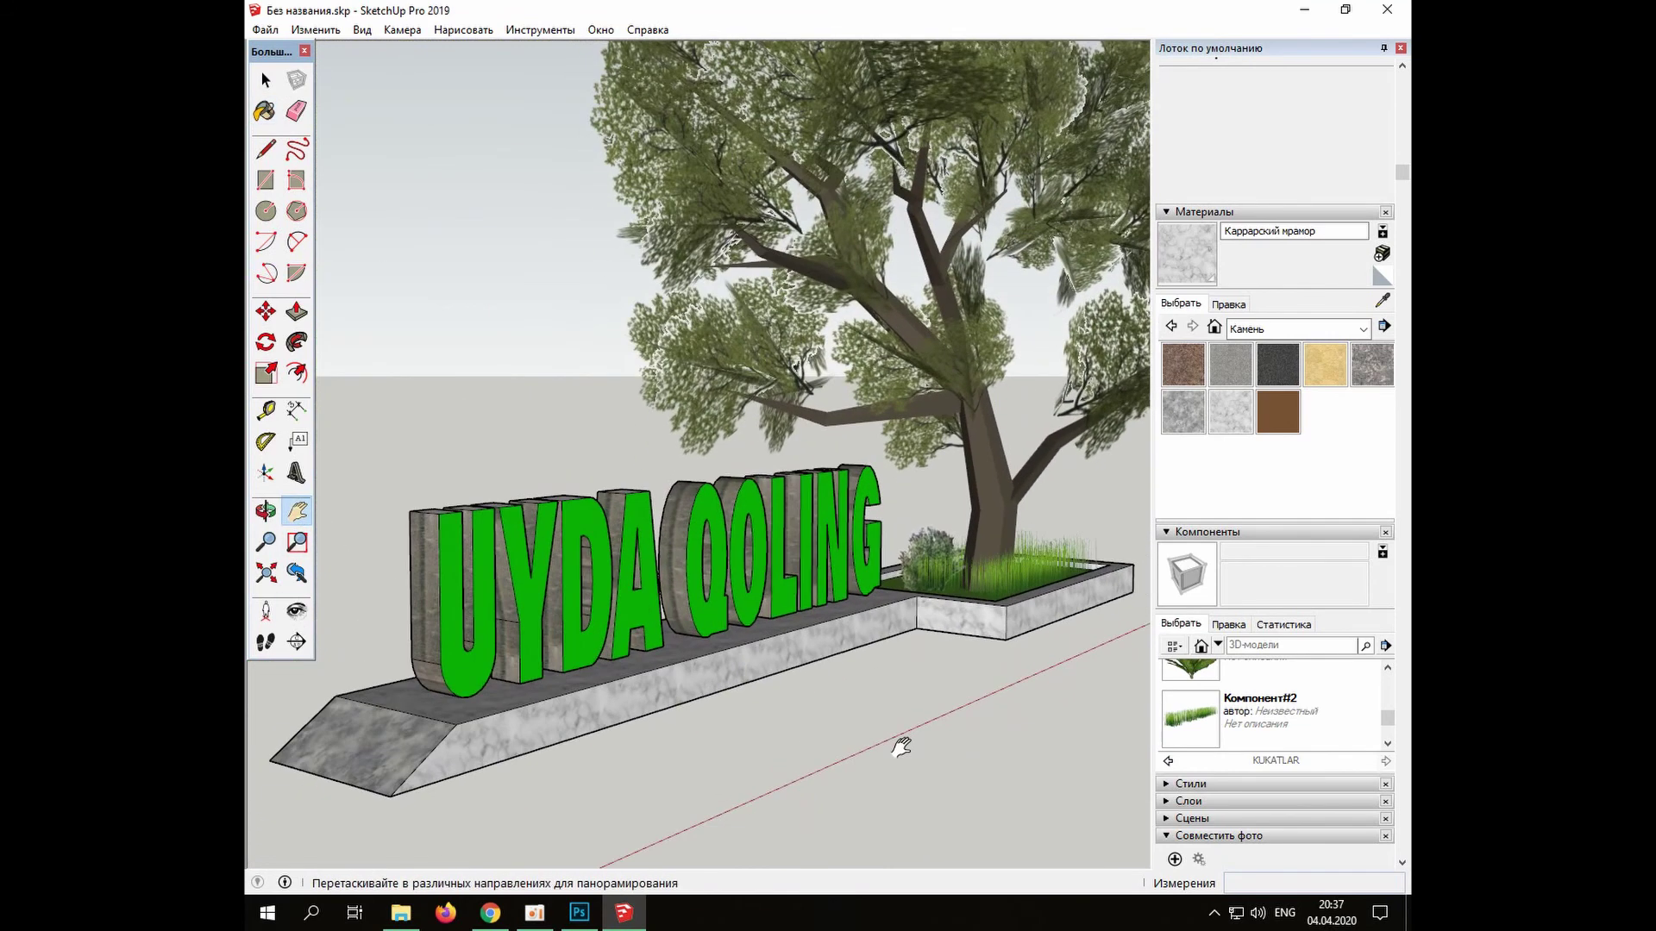
left_click(601, 29)
left_click(828, 49)
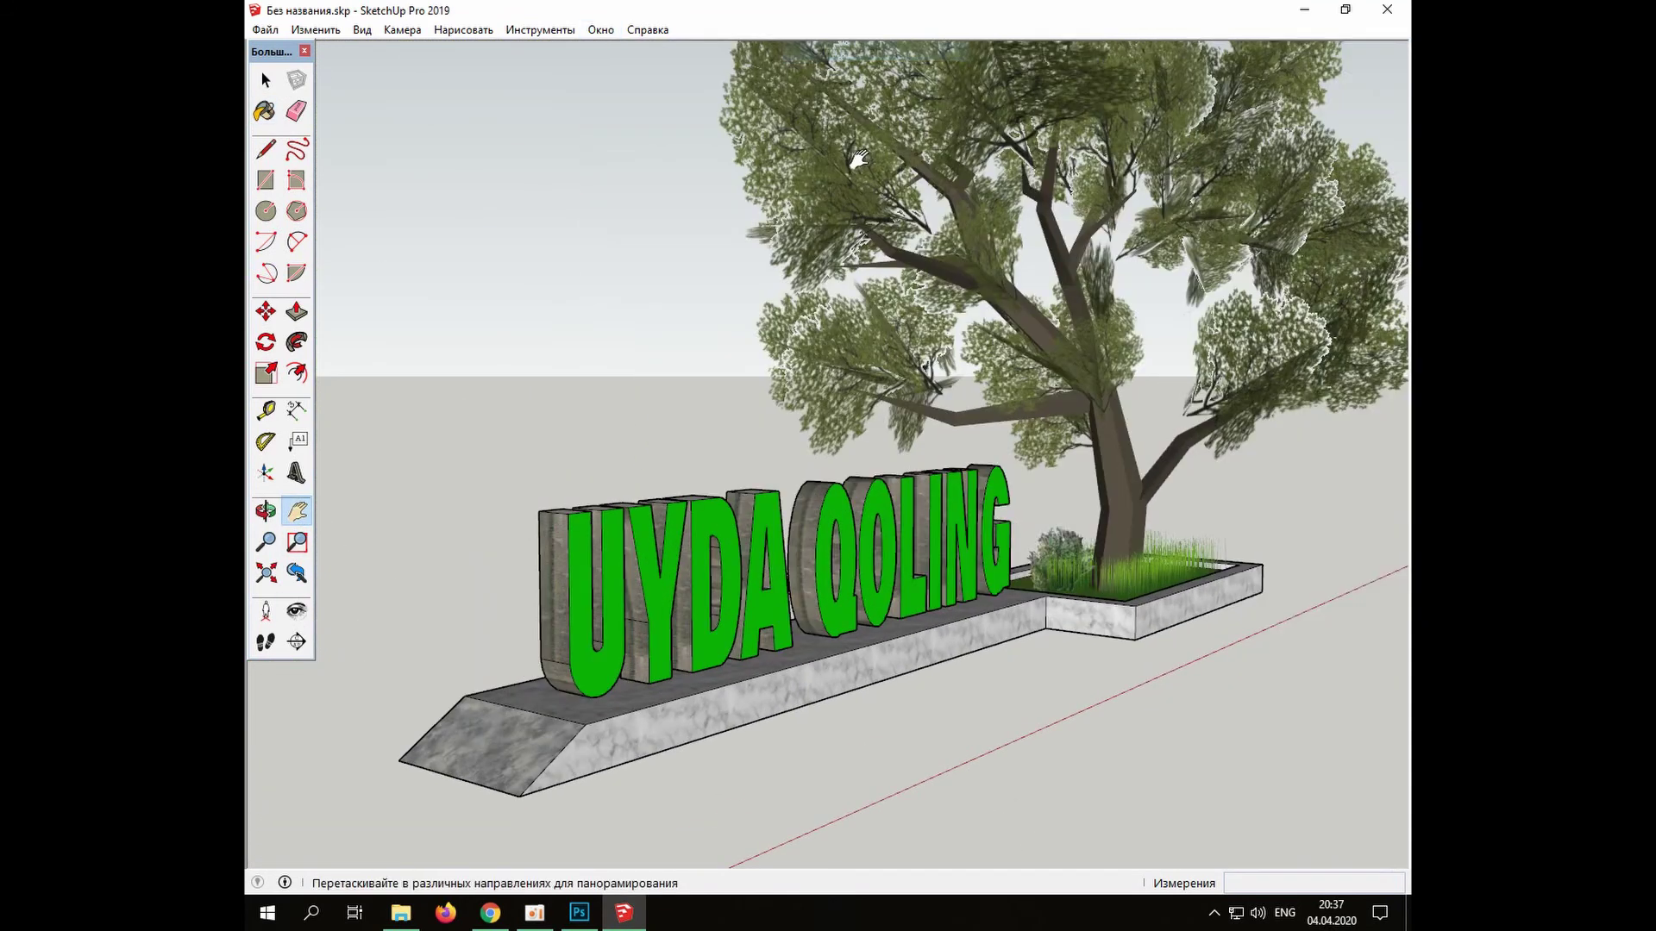
left_click_drag(1084, 734, 1023, 516)
scroll(980, 654, "down", 3)
scroll(927, 676, "up", 4)
left_click_drag(927, 676, 866, 713)
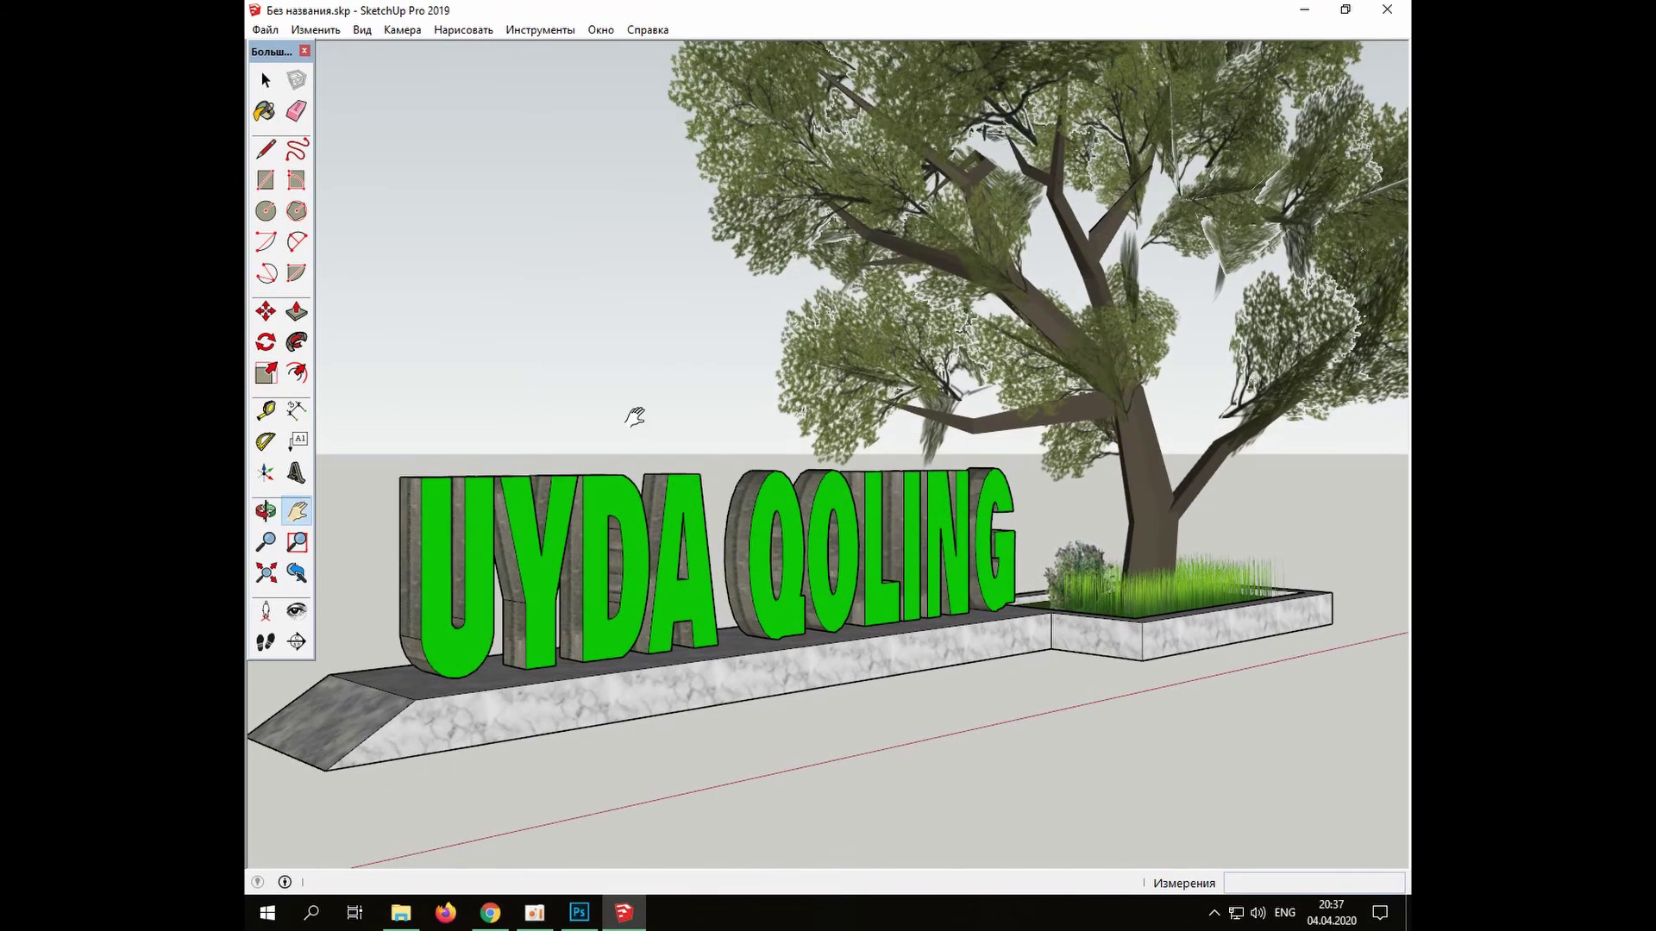
Turn on shadows for the street sign model
left_click(315, 29)
left_click(407, 245)
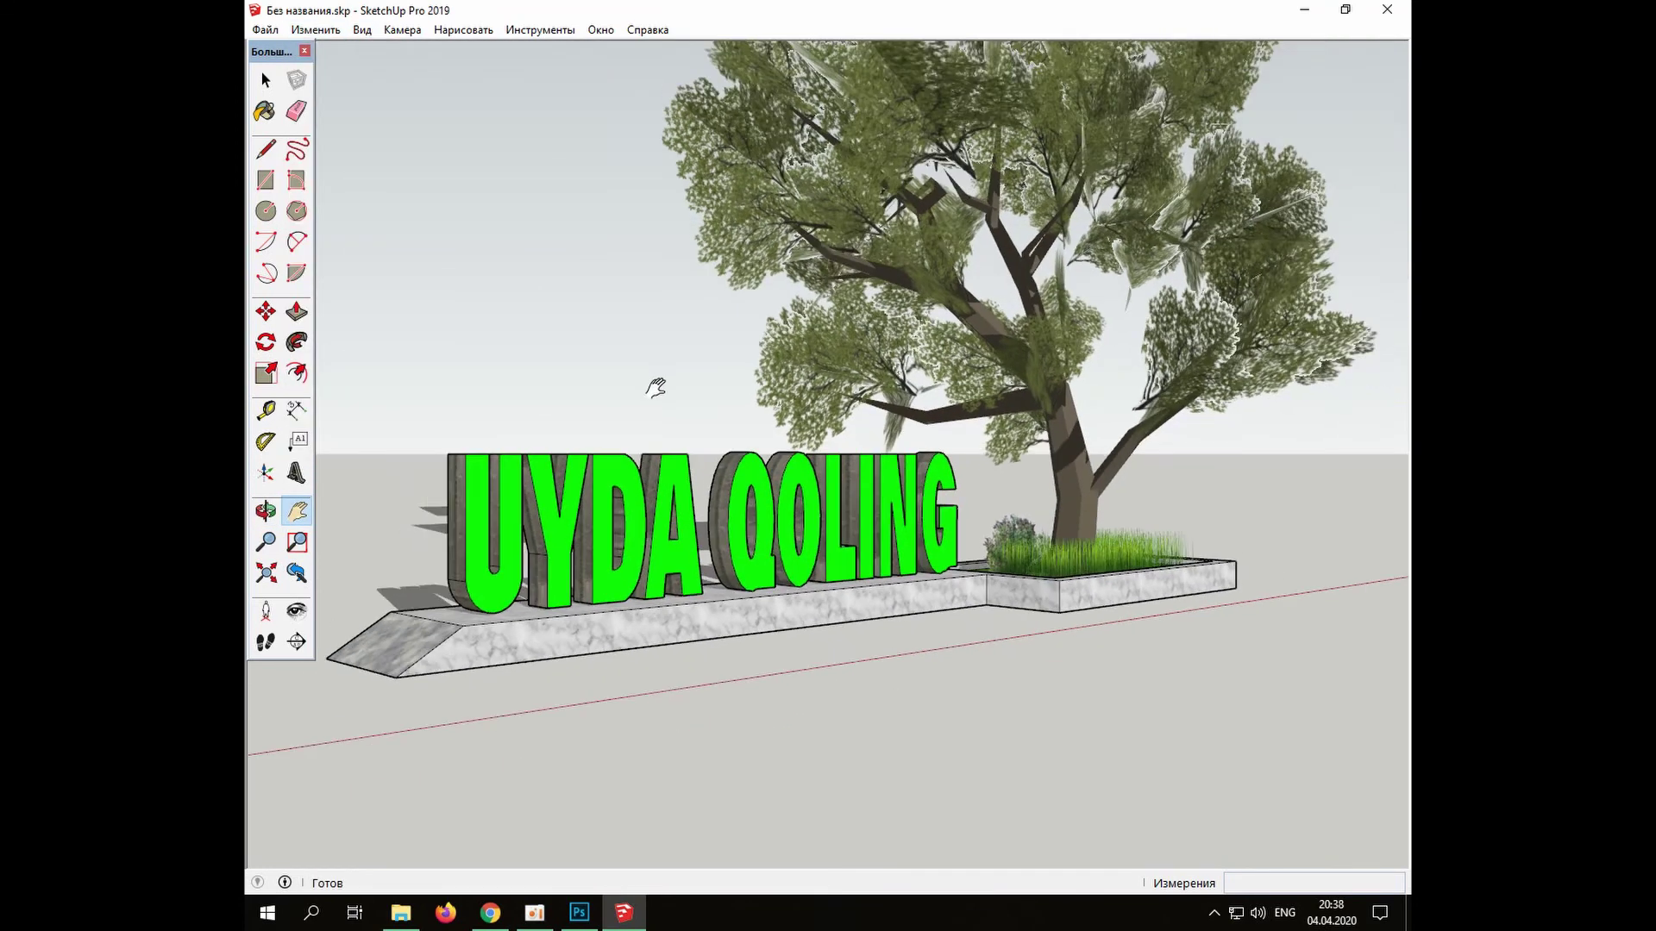
middle_click_drag(654, 377, 998, 763)
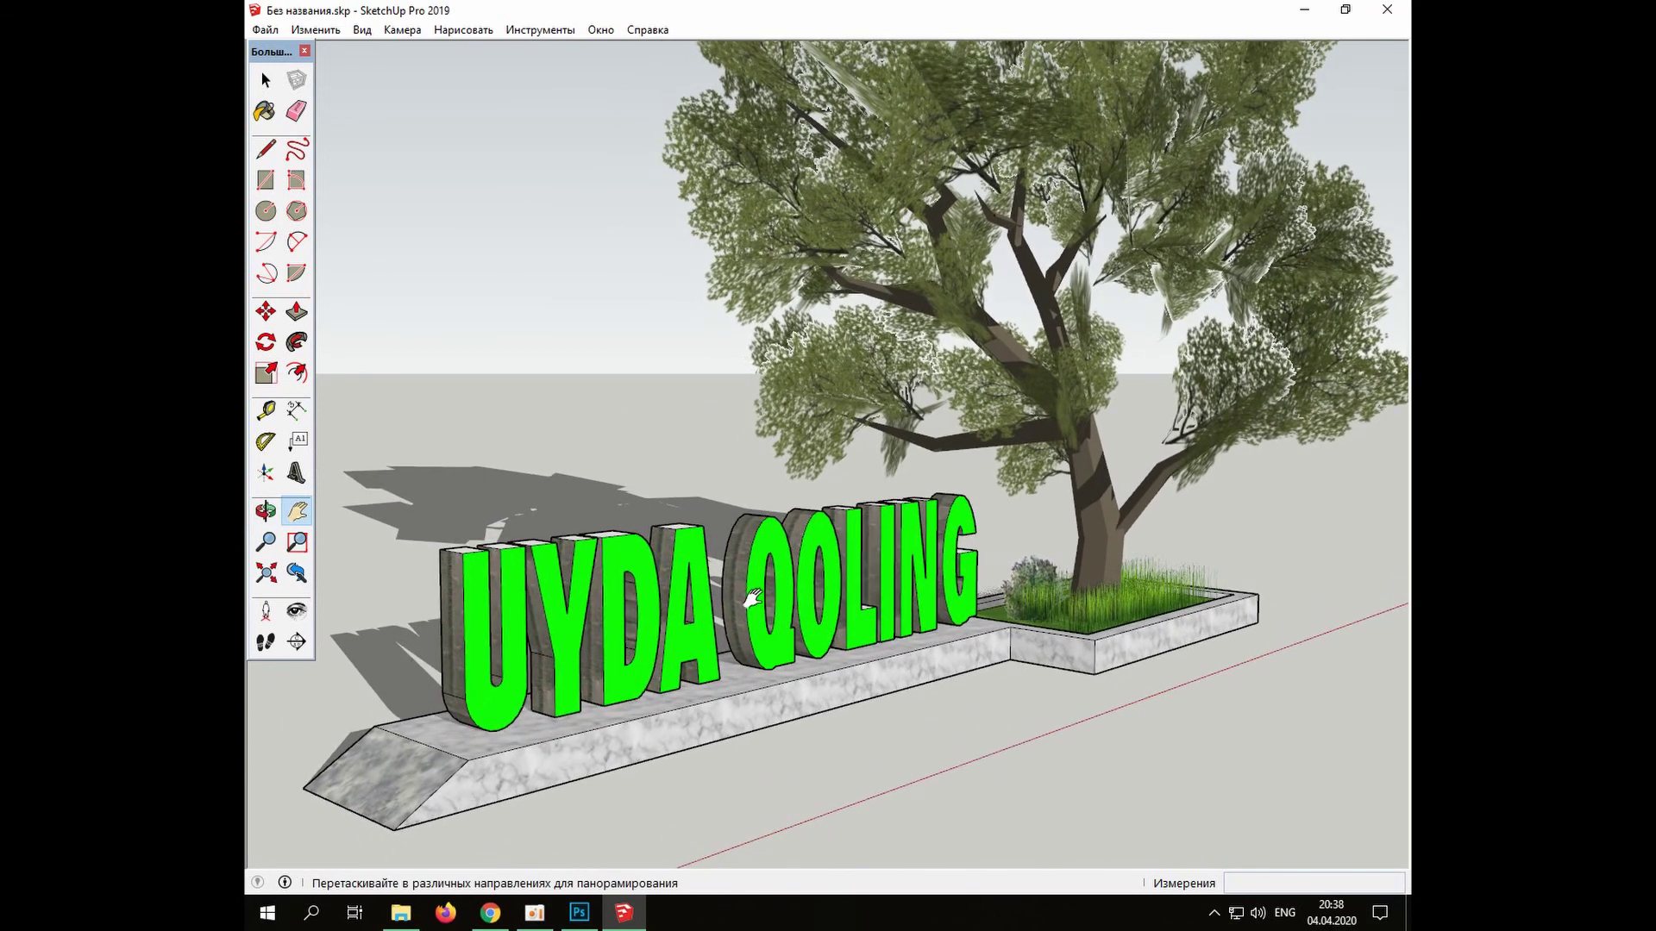
middle_click_drag(752, 598, 905, 601)
key("b")
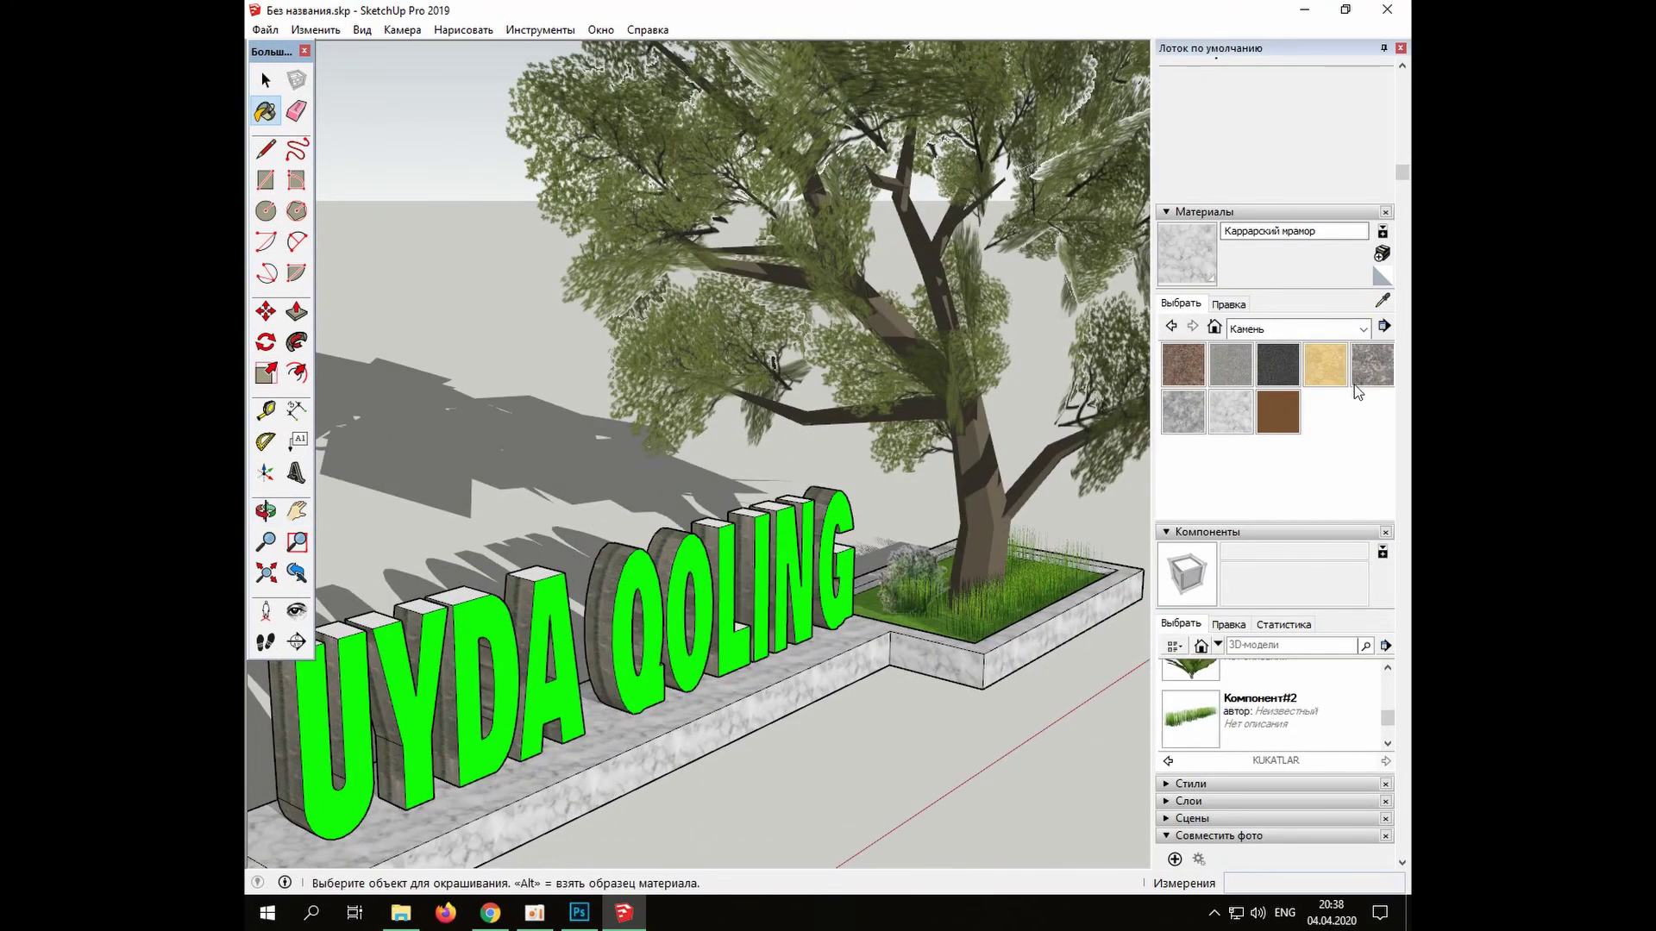
right_click(605, 585)
left_click(665, 534)
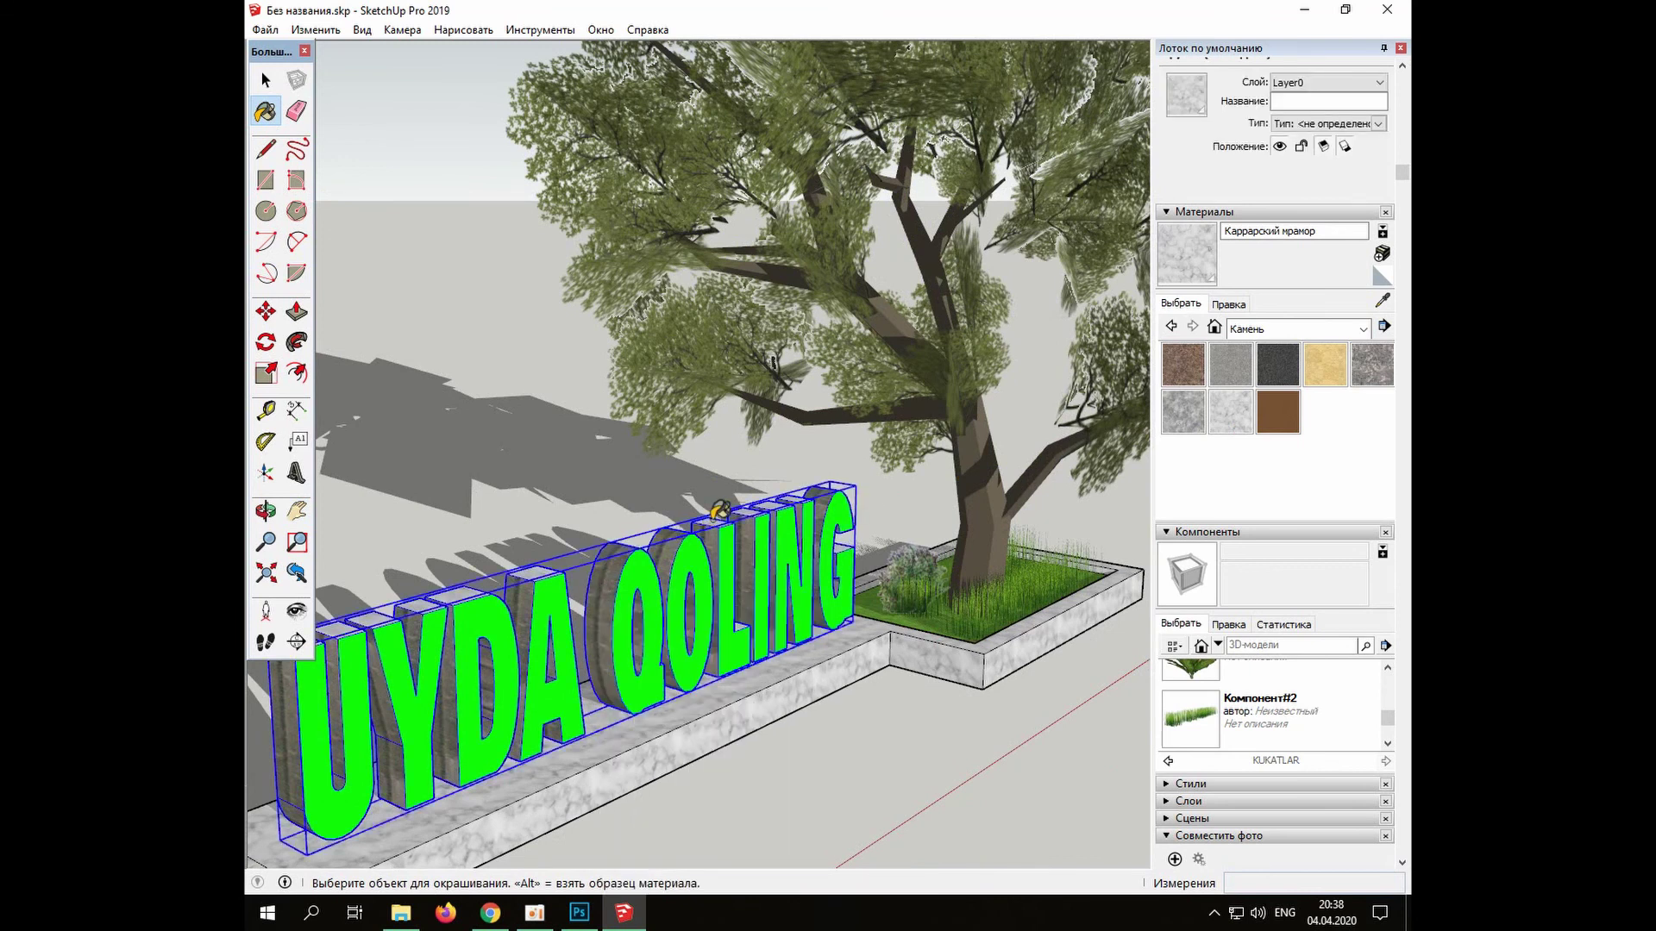
key("space")
left_click(828, 690)
middle_click_drag(828, 690, 877, 707)
left_click(601, 30)
left_click(832, 48)
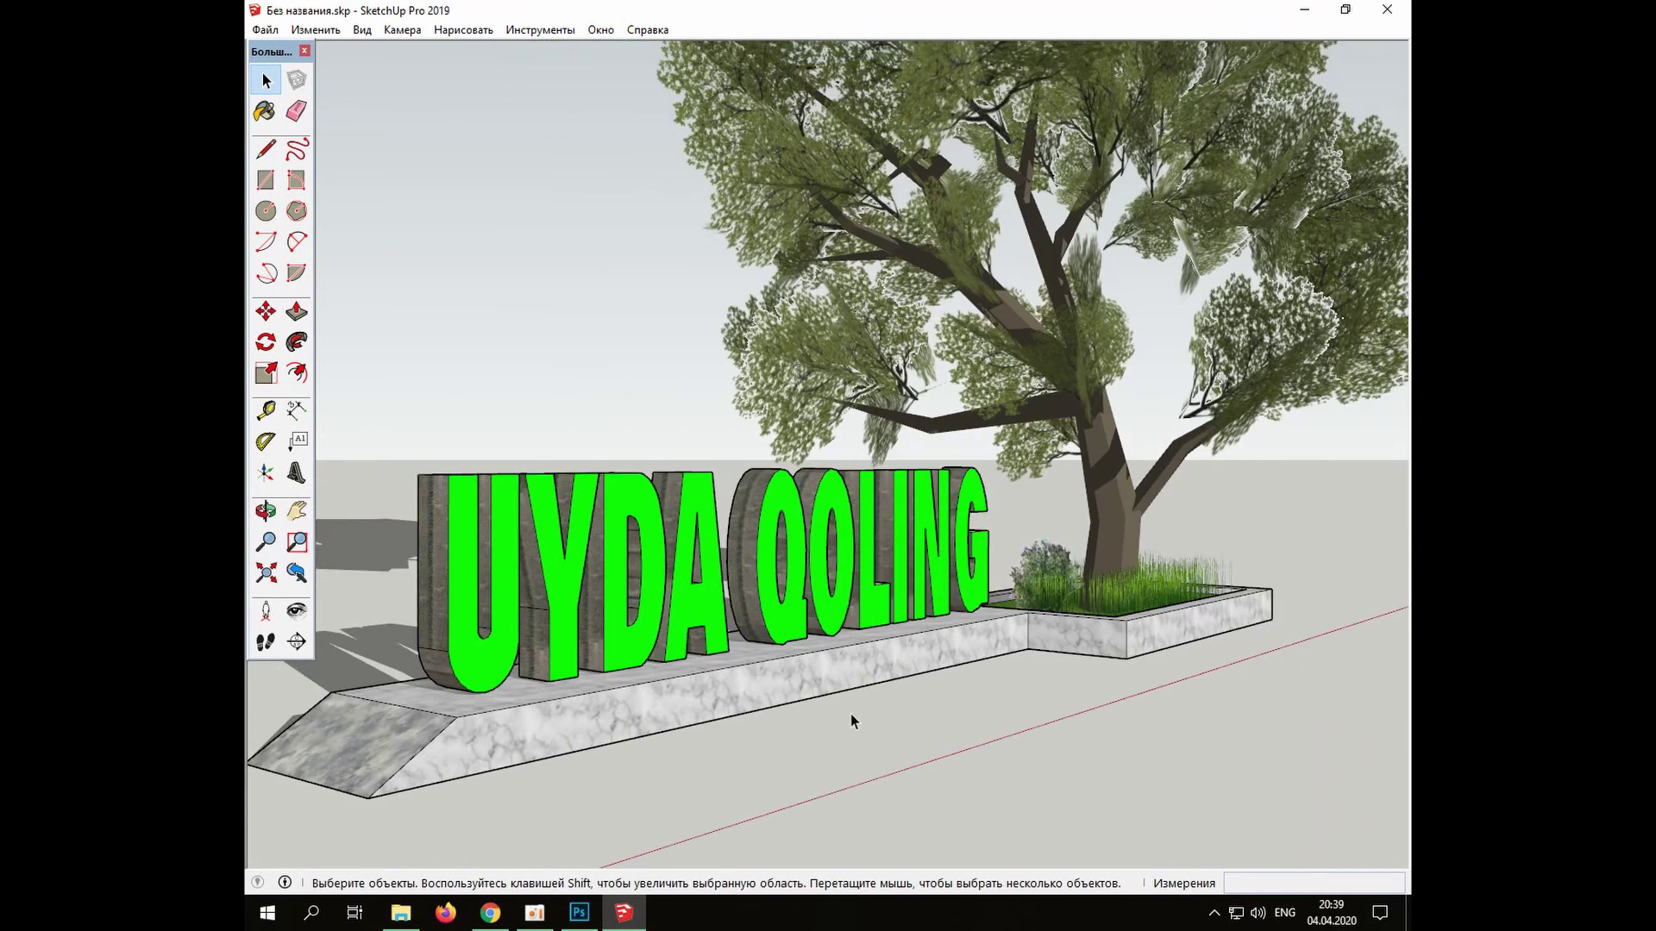
Move the human scale figure to stand in front of the slab's sloped end, next to the letter U
scroll(776, 735, "down", 3)
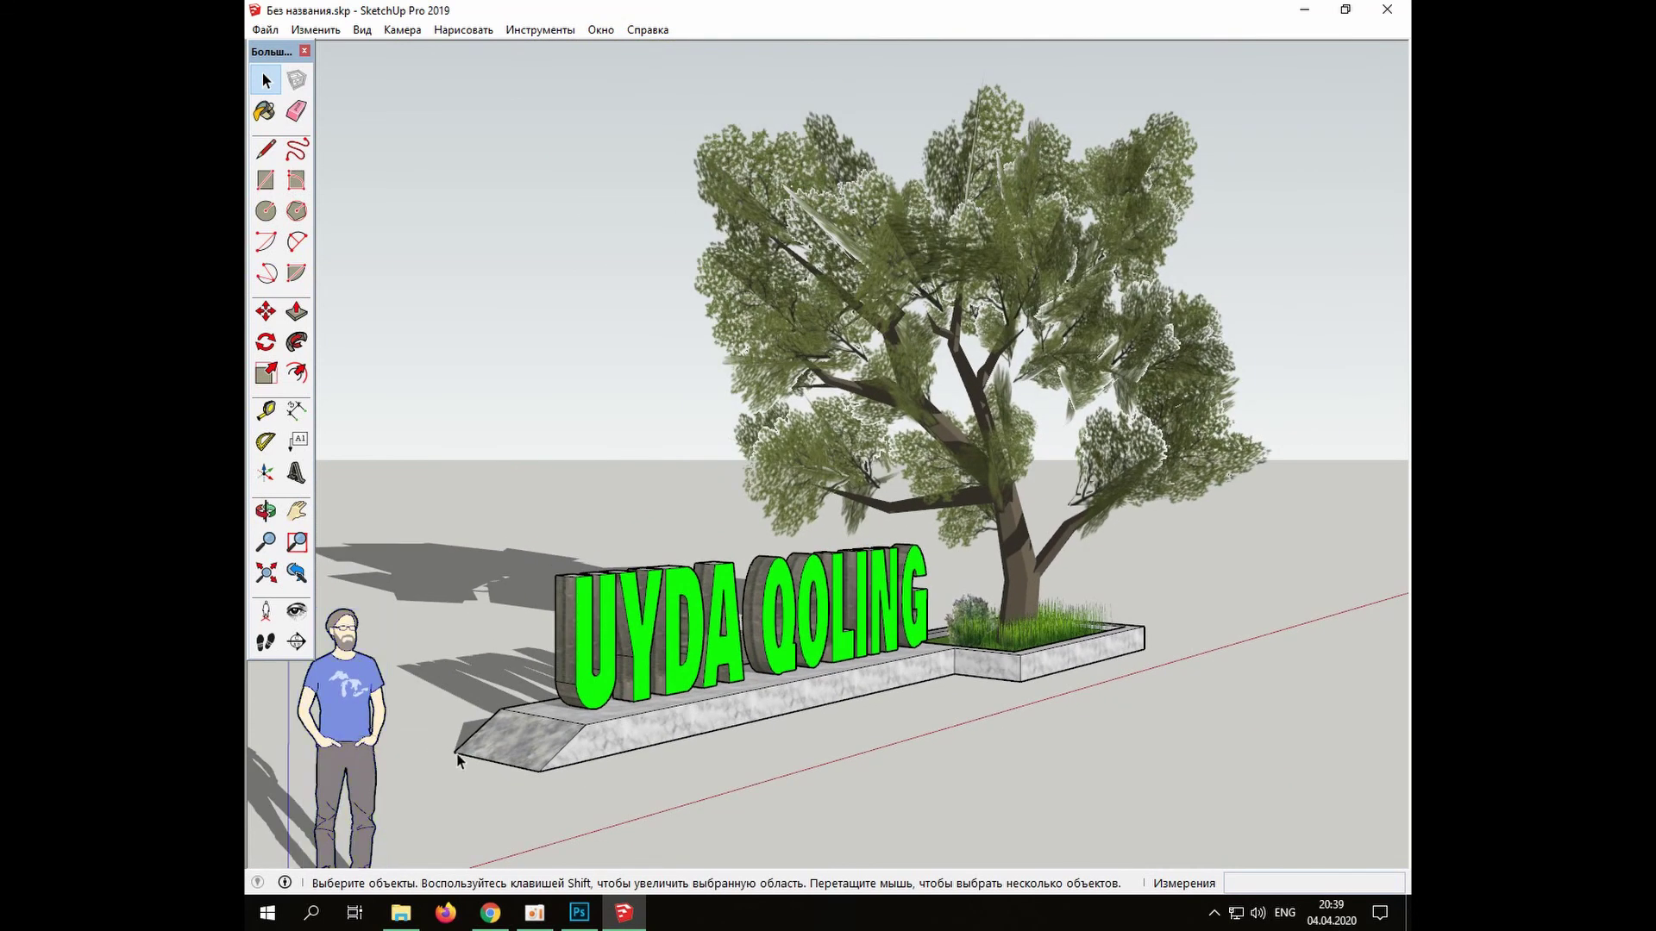
left_click(268, 320)
left_click(347, 741)
left_click(495, 685)
scroll(556, 776, "up", 3)
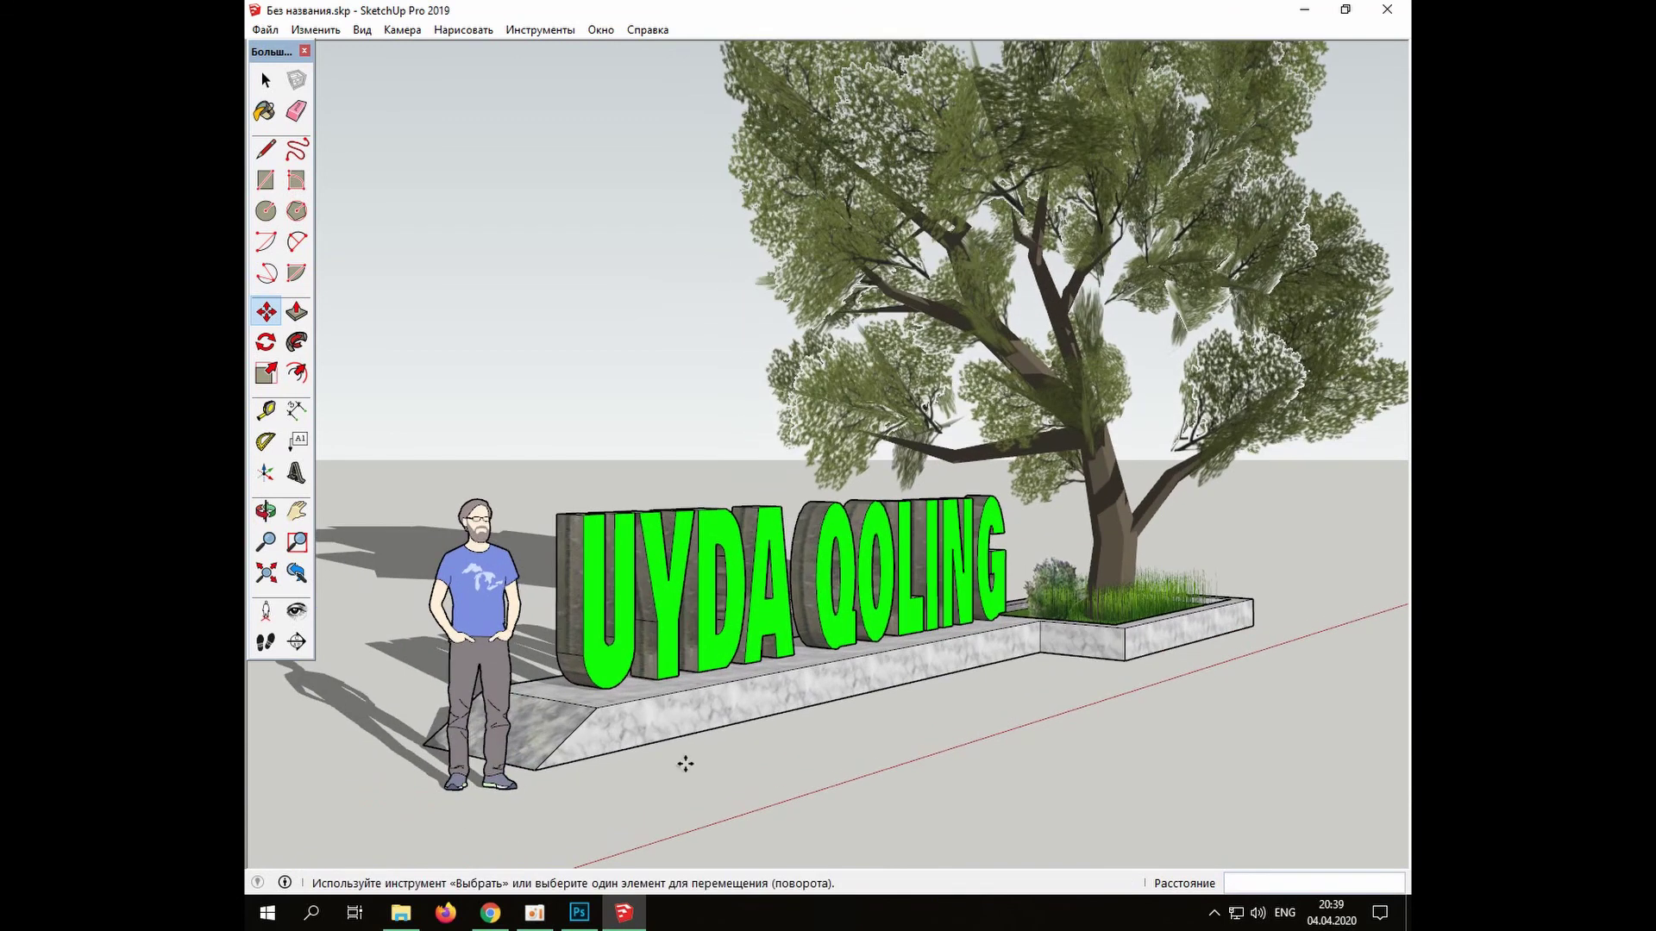
scroll(995, 749, "up", 1)
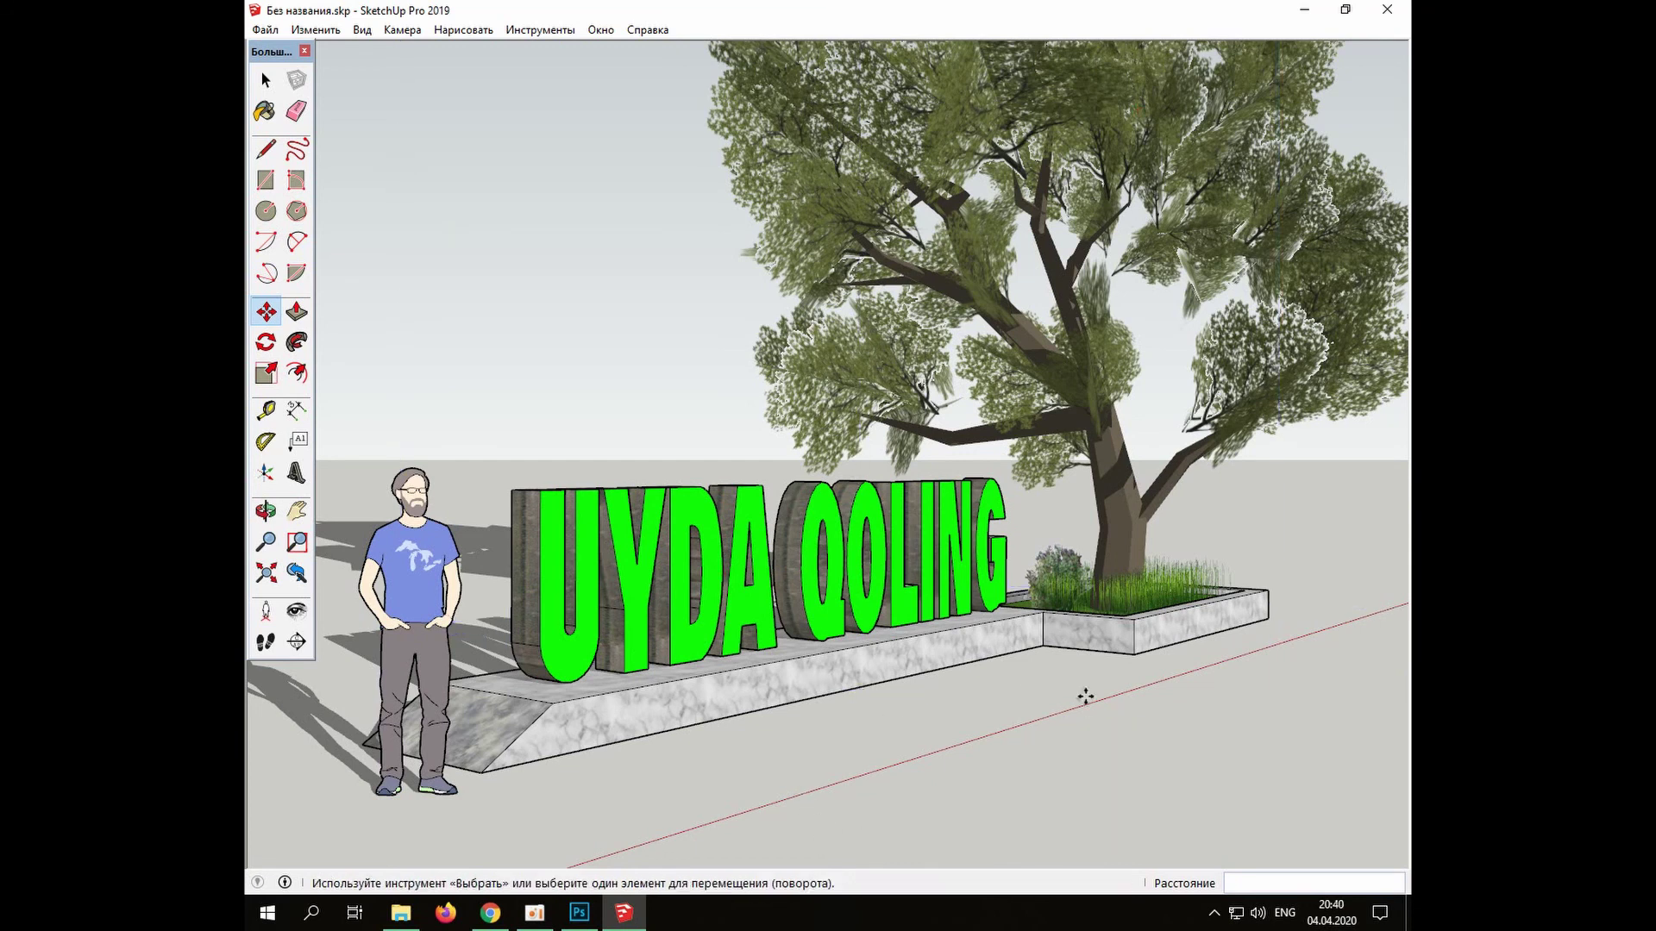
left_click(261, 29)
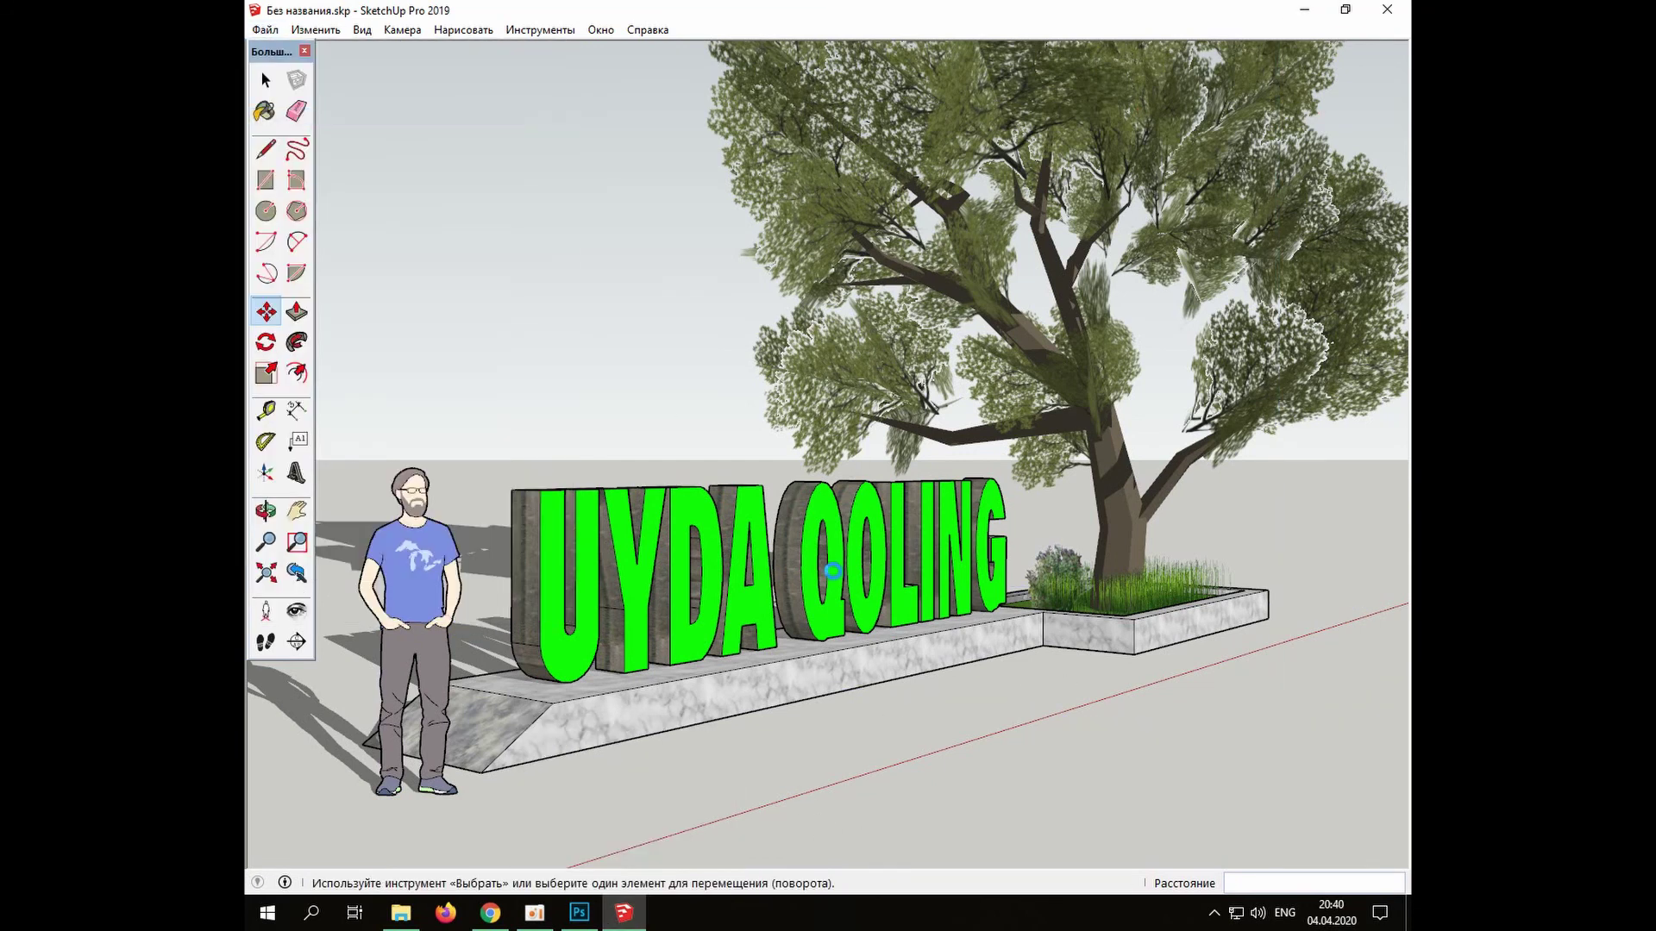
key("m")
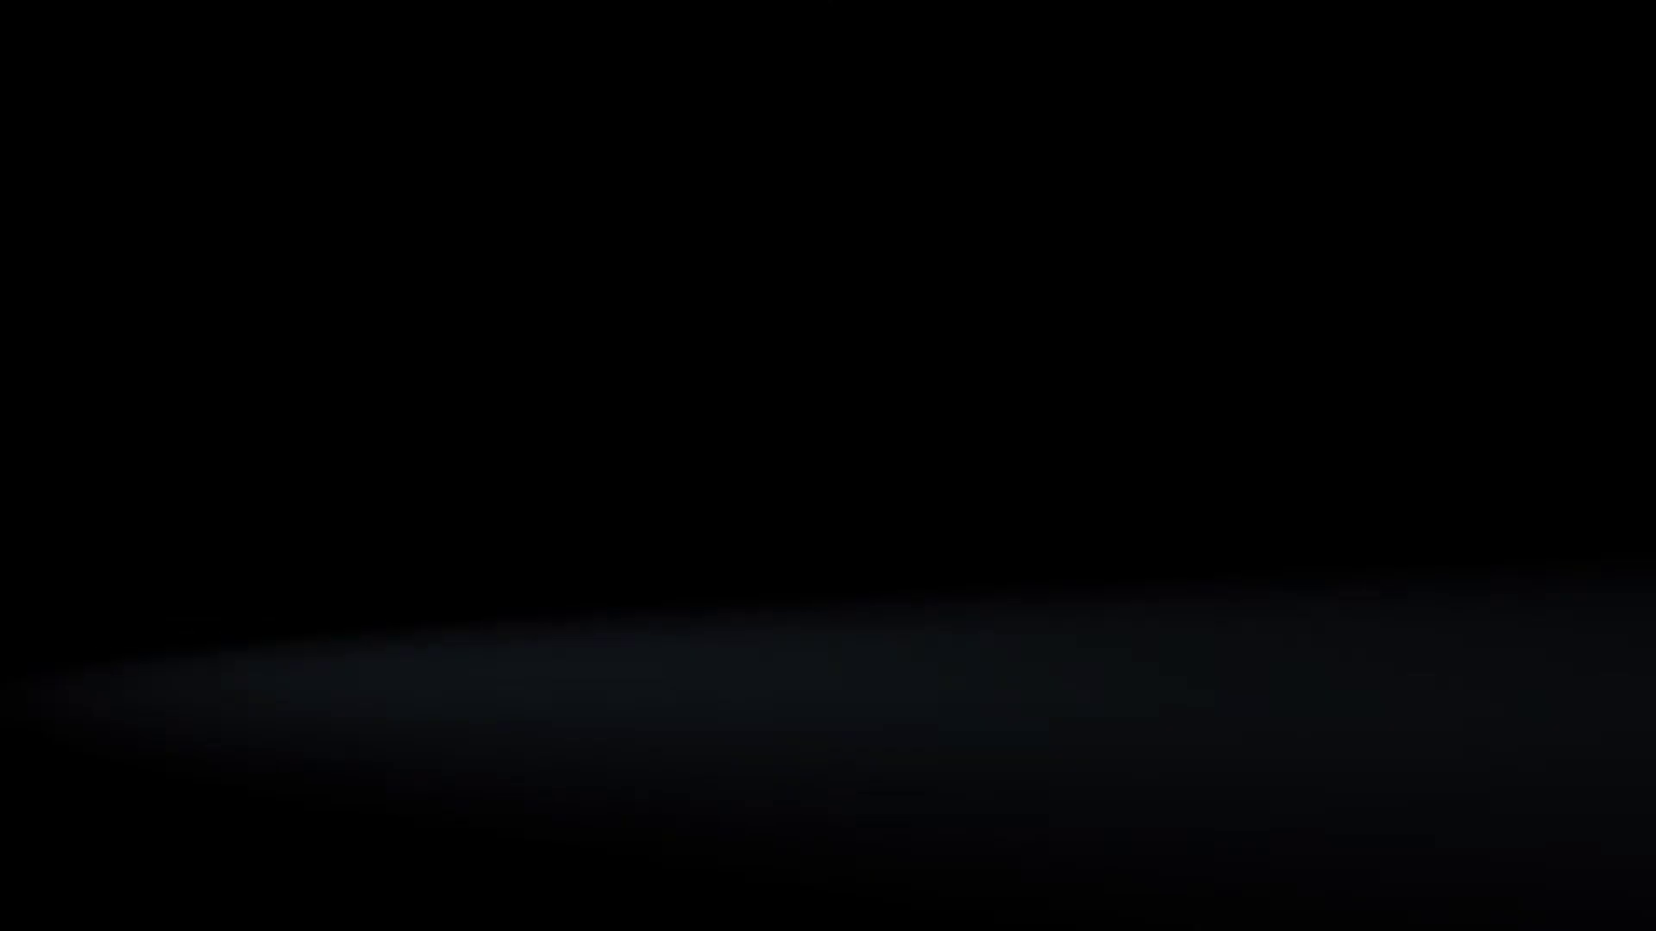